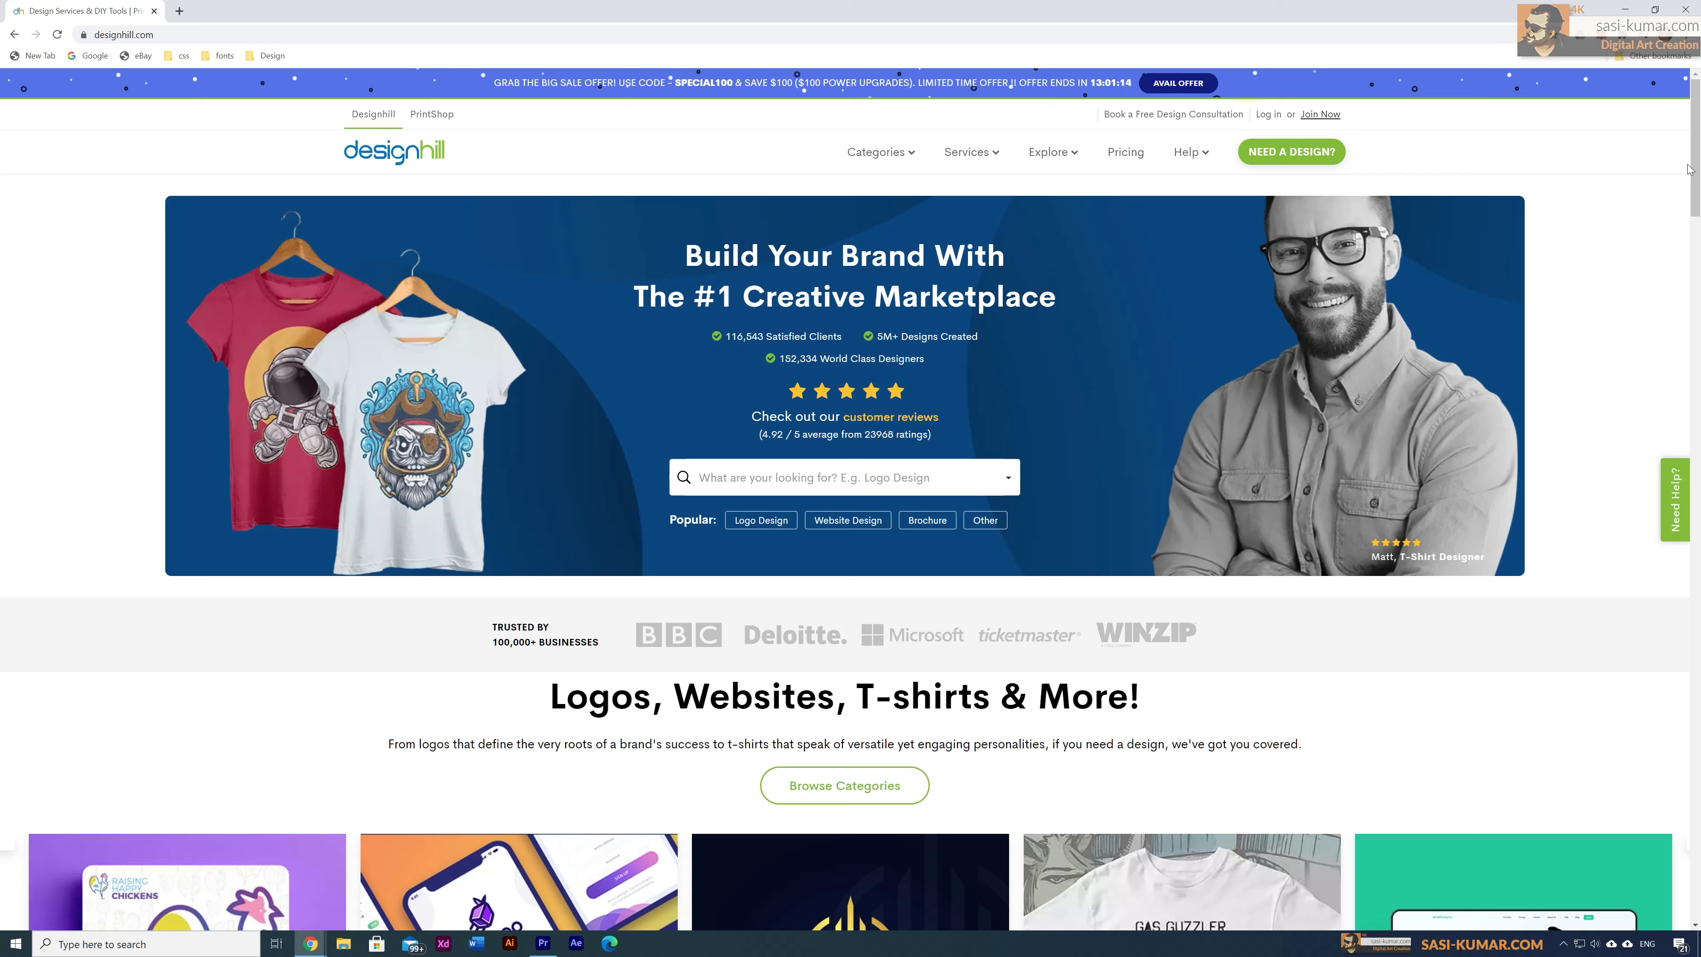
# Step: Scroll through the current Designhill page
pyautogui.scroll(-5, 1693, 181)
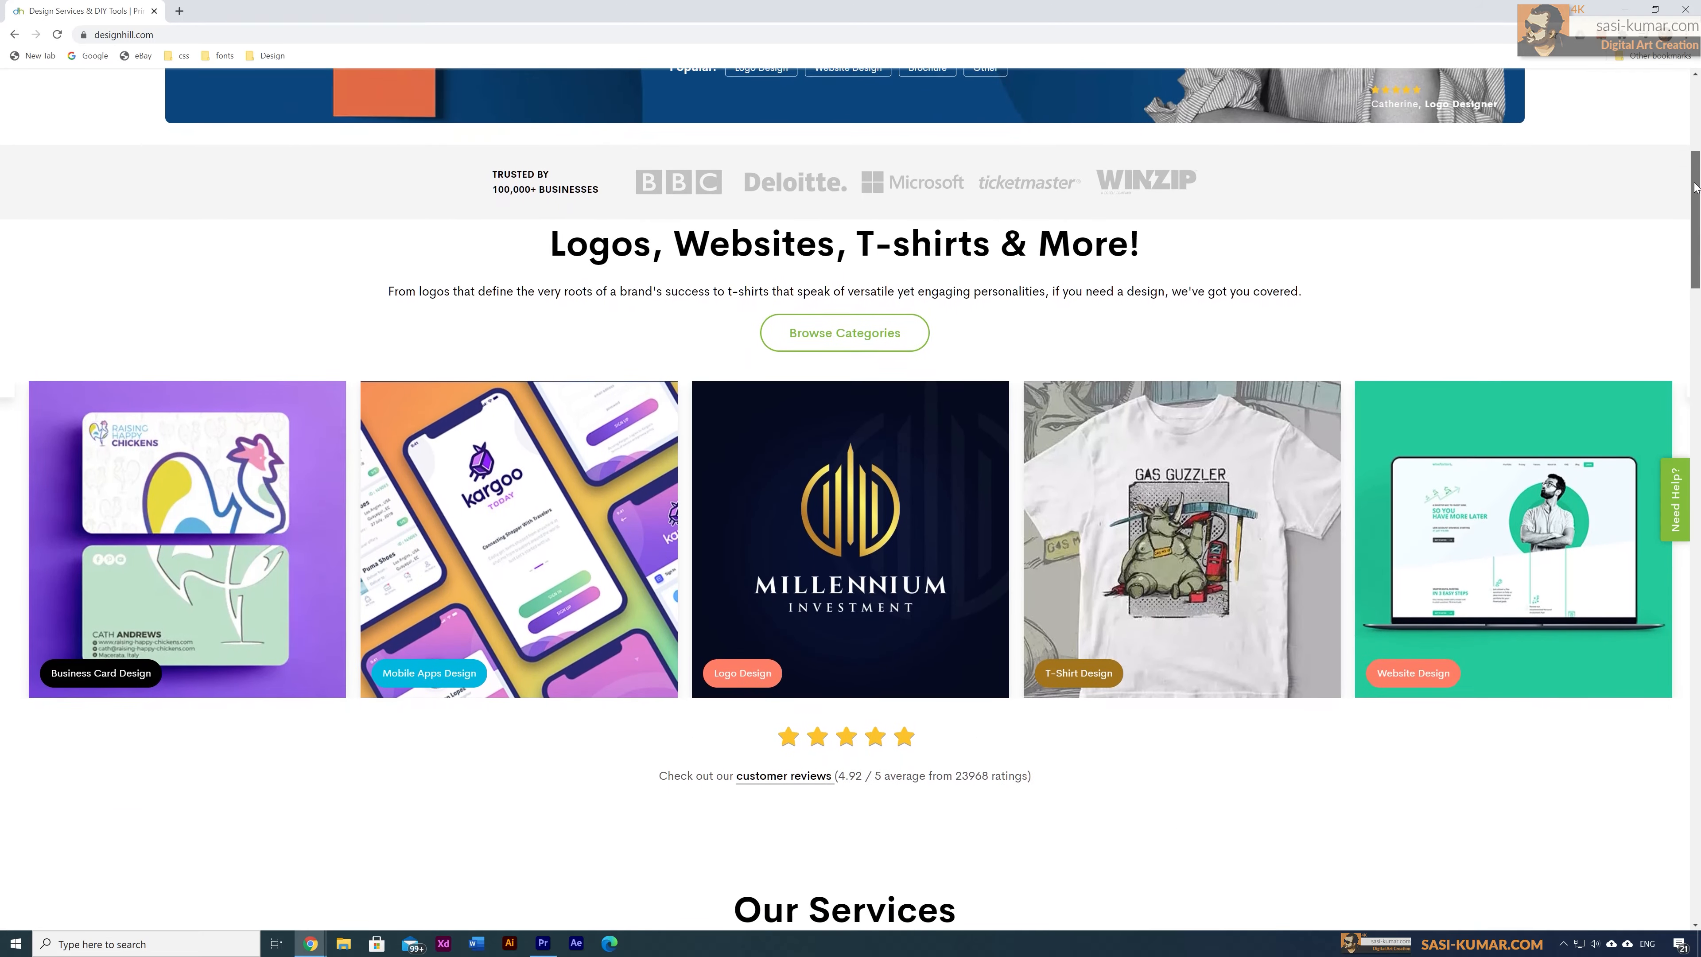
pyautogui.moveTo(1694, 187); pyautogui.dragTo(1695, 112)
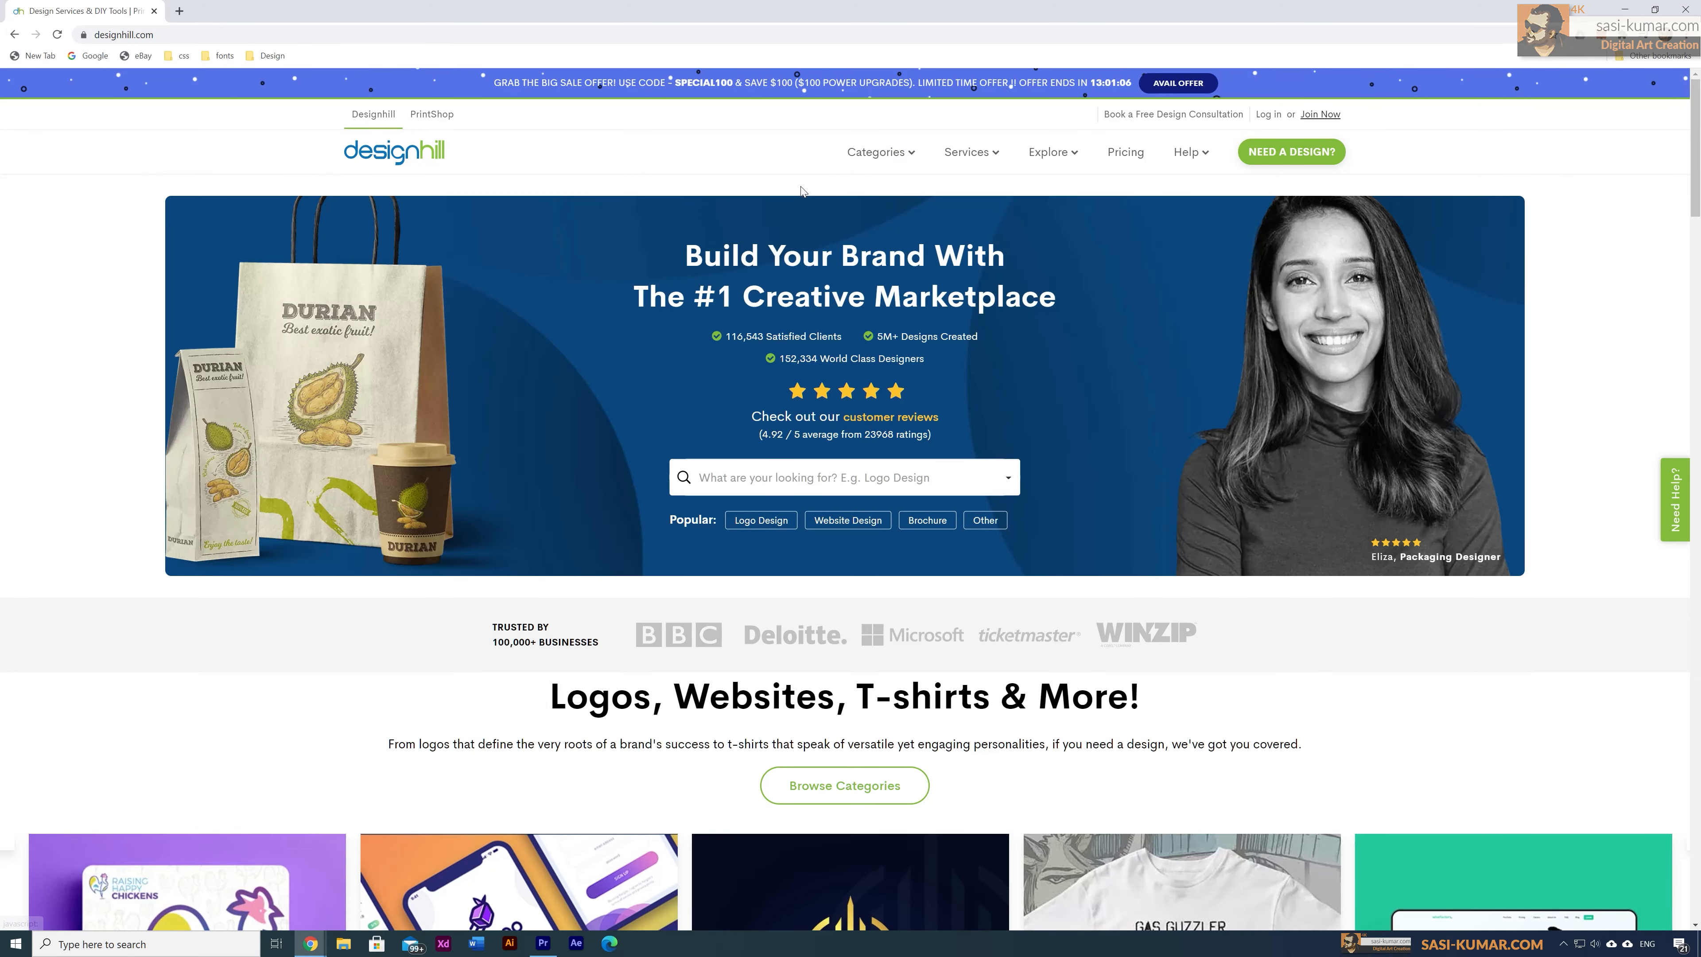
pyautogui.moveTo(859, 152)
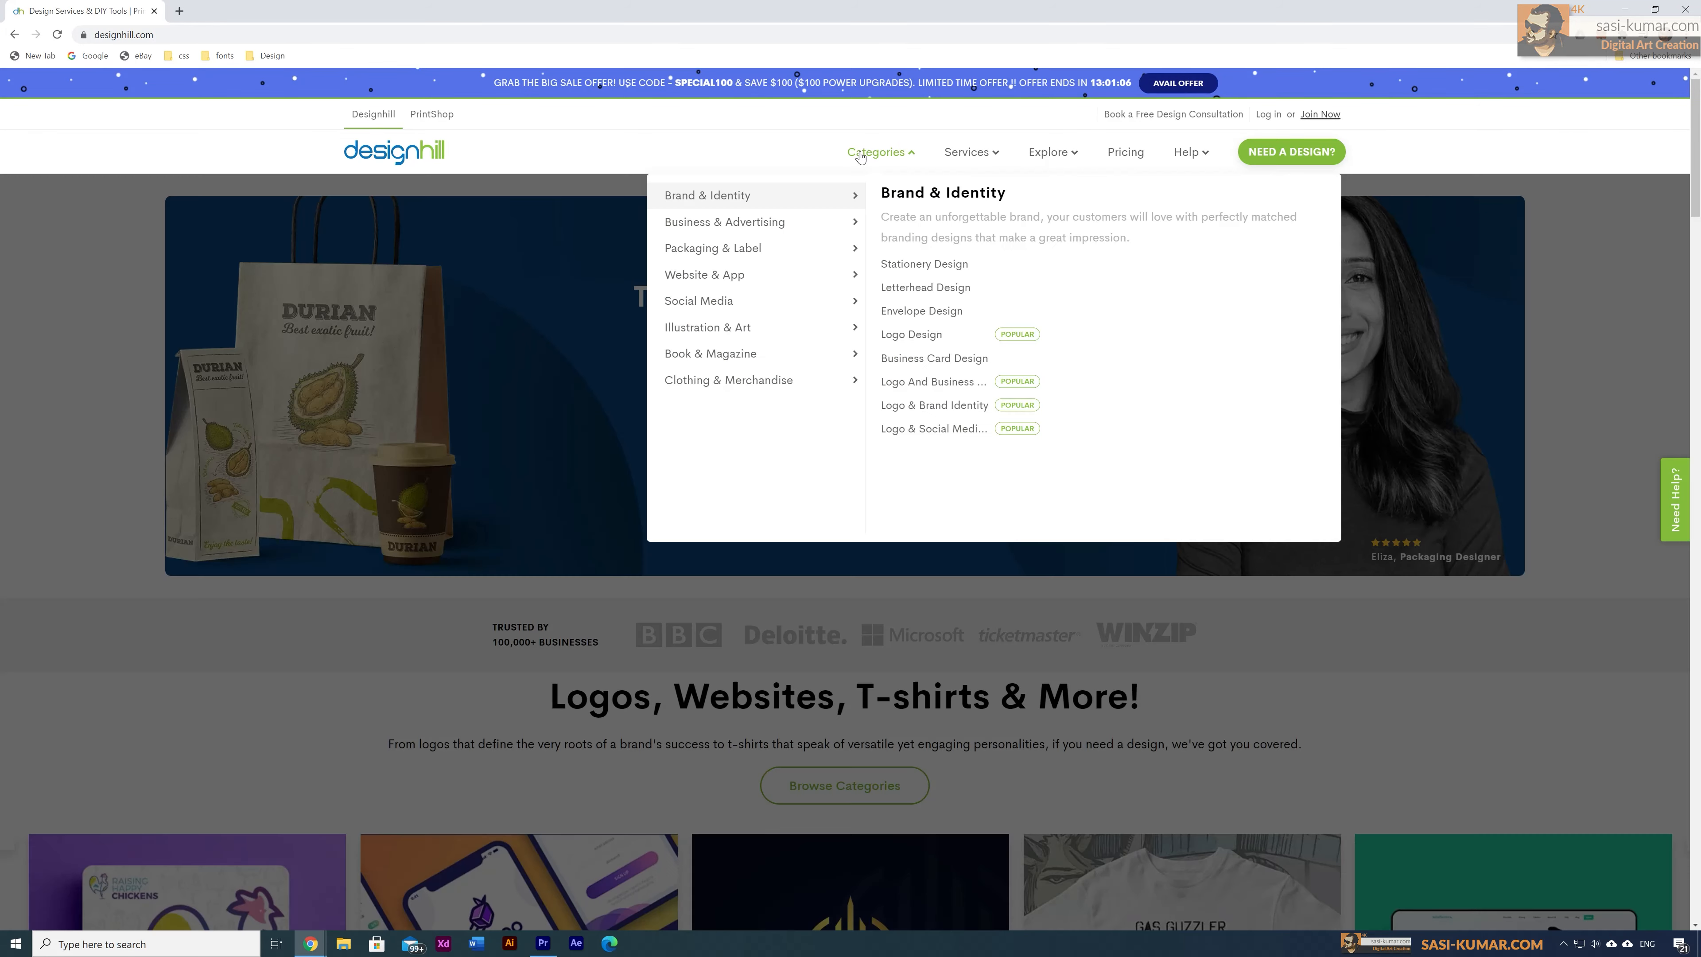
pyautogui.moveTo(847, 248)
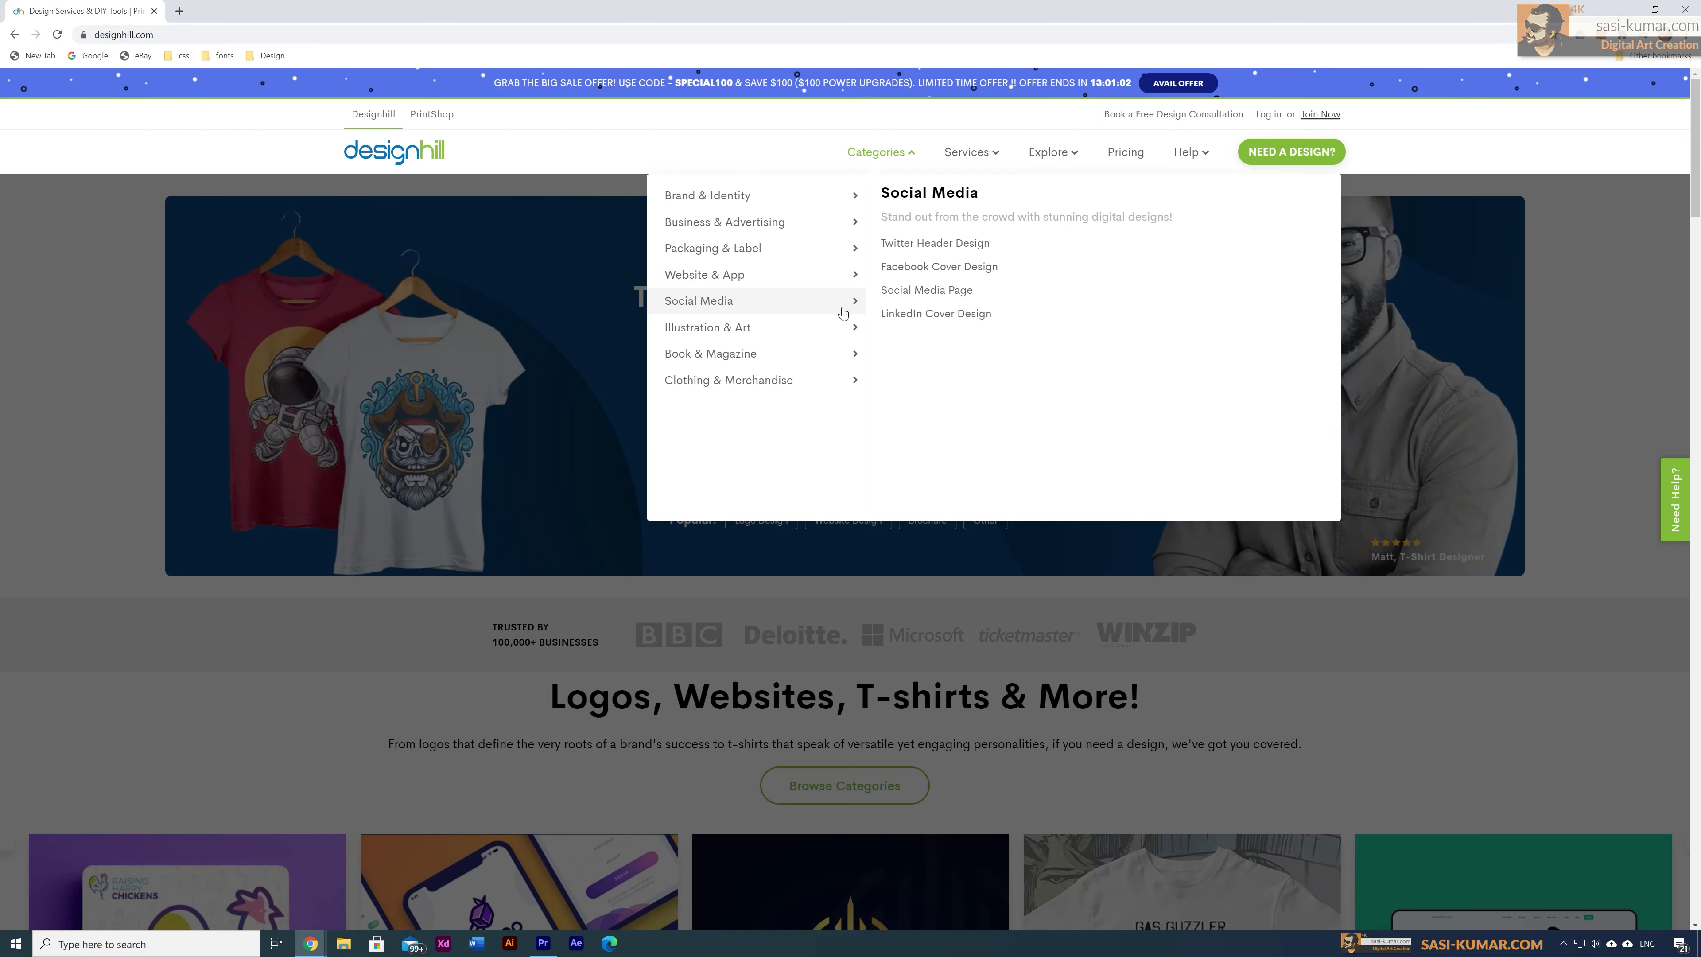
pyautogui.moveTo(840, 331)
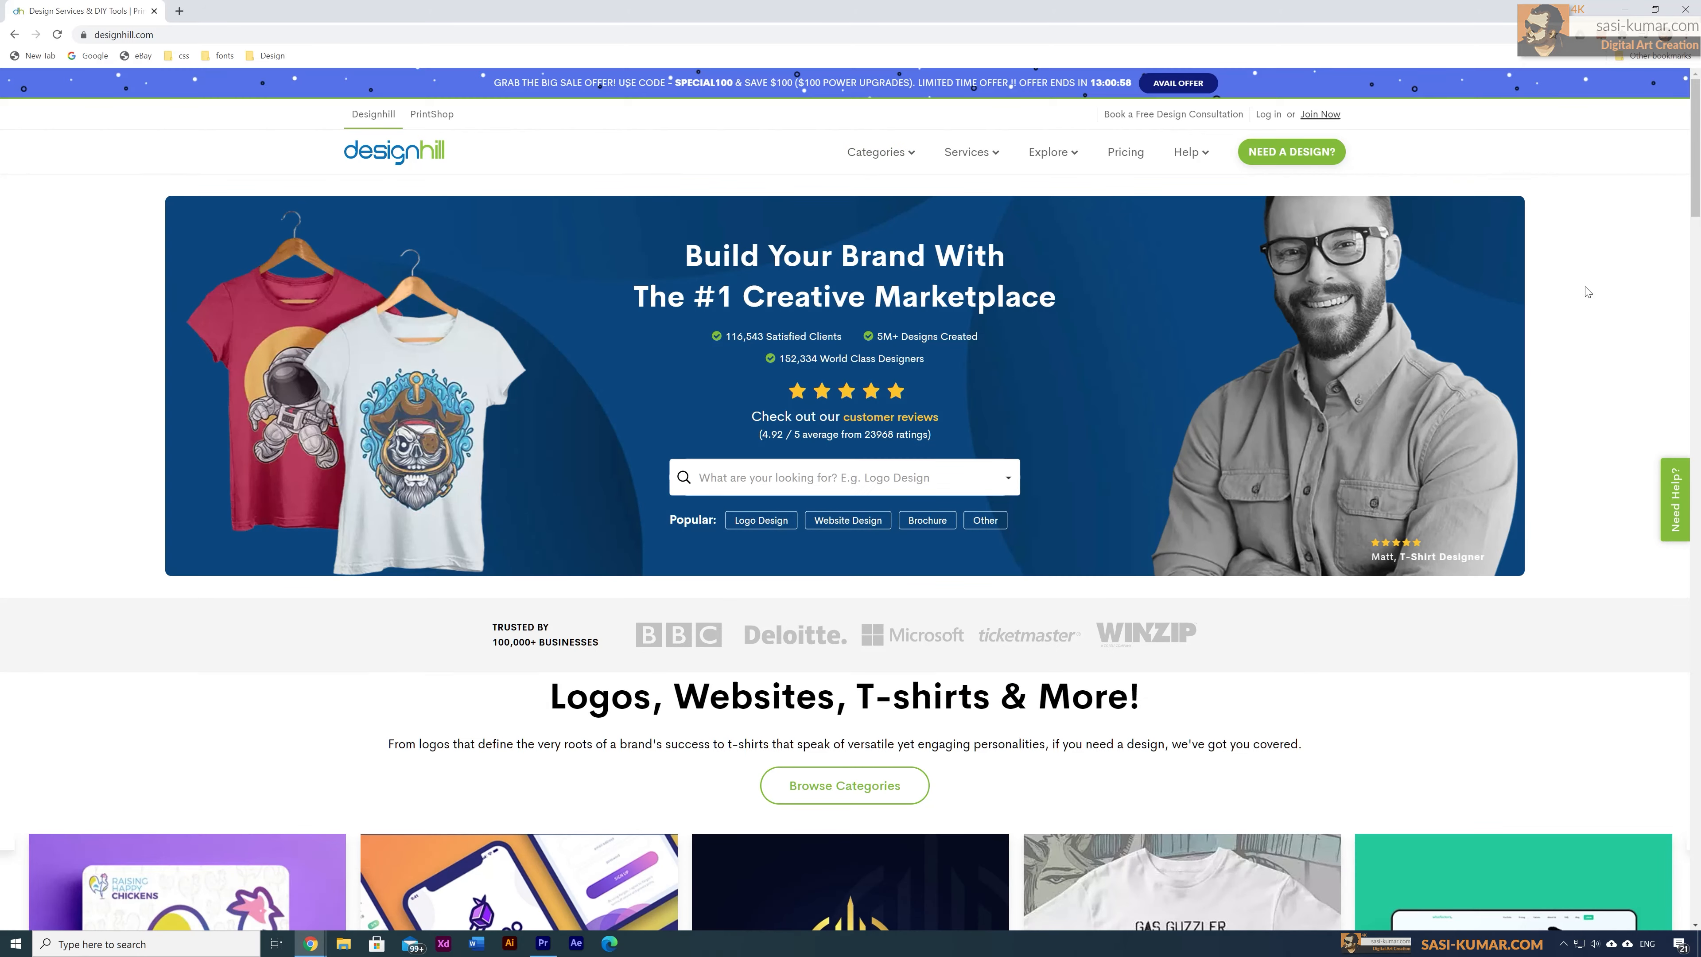
pyautogui.scroll(-1, 1695, 112)
pyautogui.moveTo(1694, 112)
pyautogui.mouseDown()
pyautogui.moveTo(1696, 652)
pyautogui.moveTo(1694, 94)
pyautogui.mouseUp()
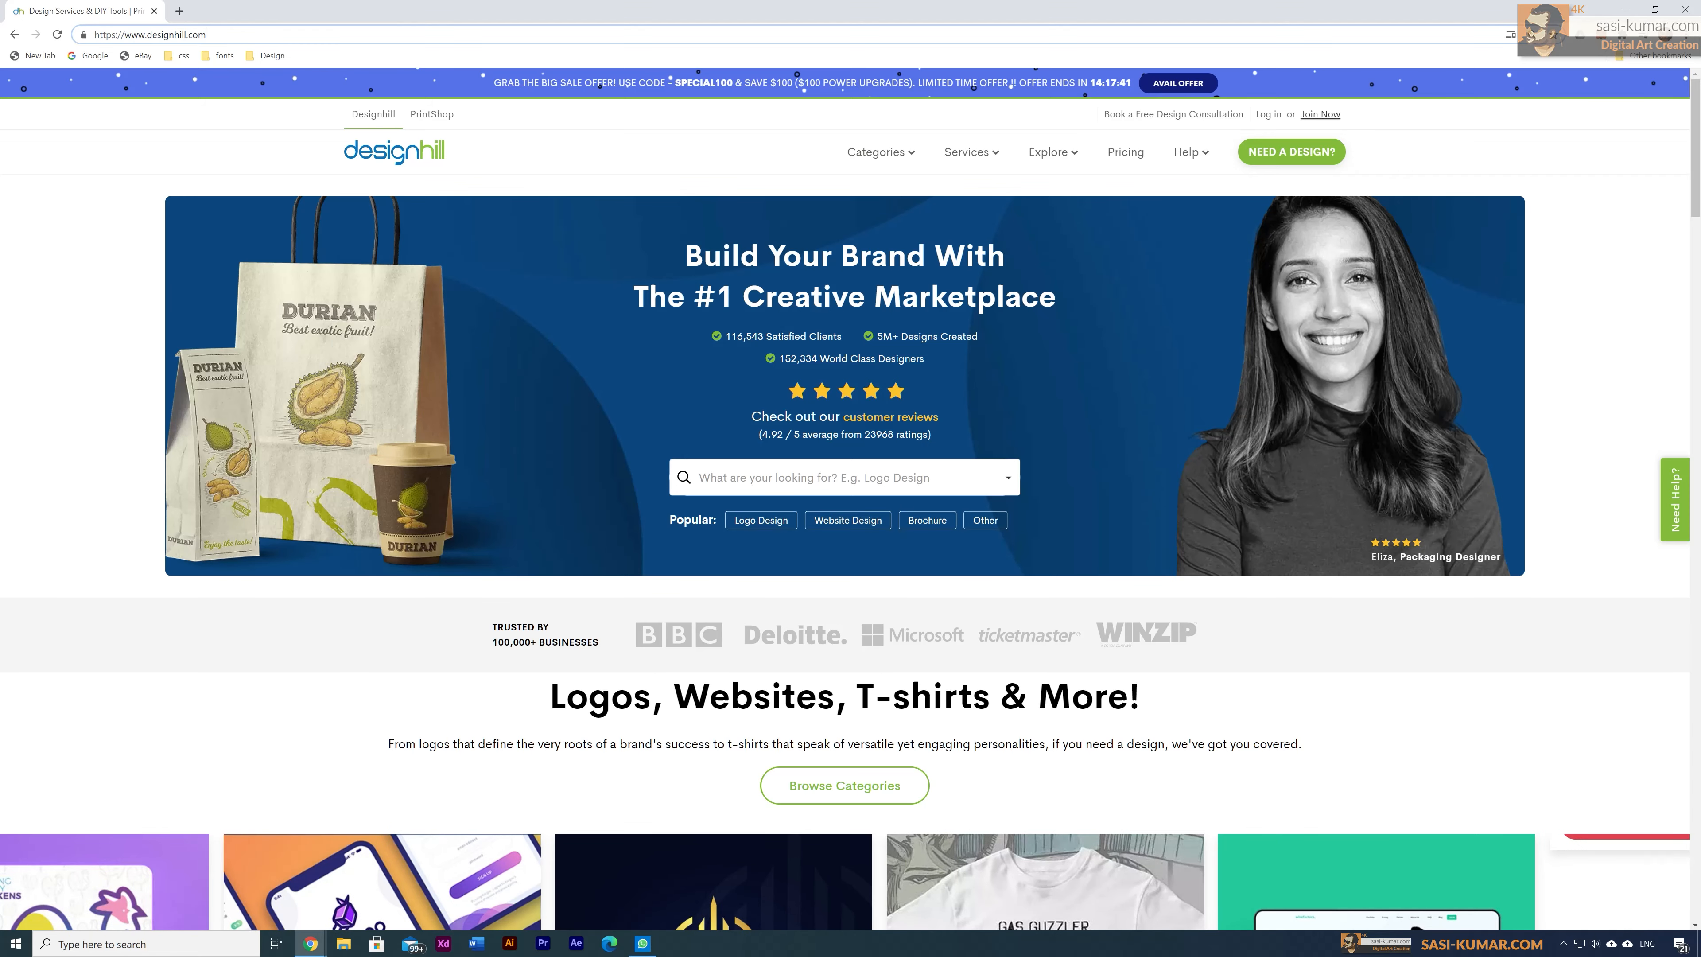
# Step: Go to the /studio address and scroll through the 'Stunning Visuals Made Easy!' page
pyautogui.write('/')
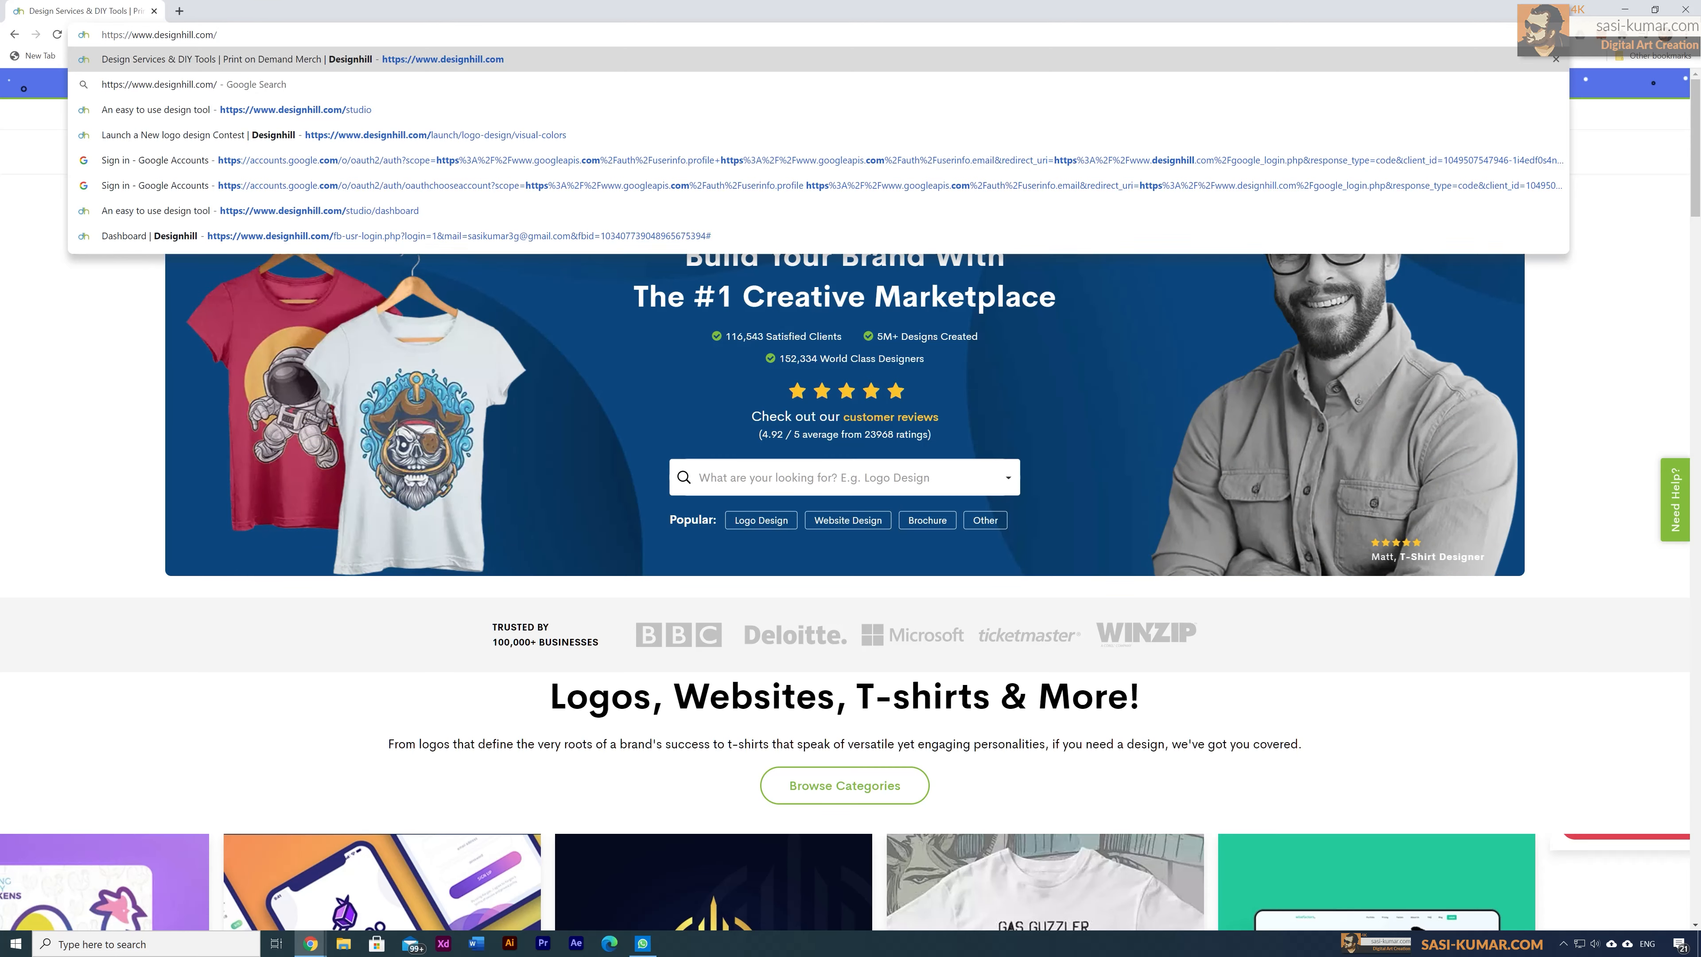
pyautogui.write('stu')
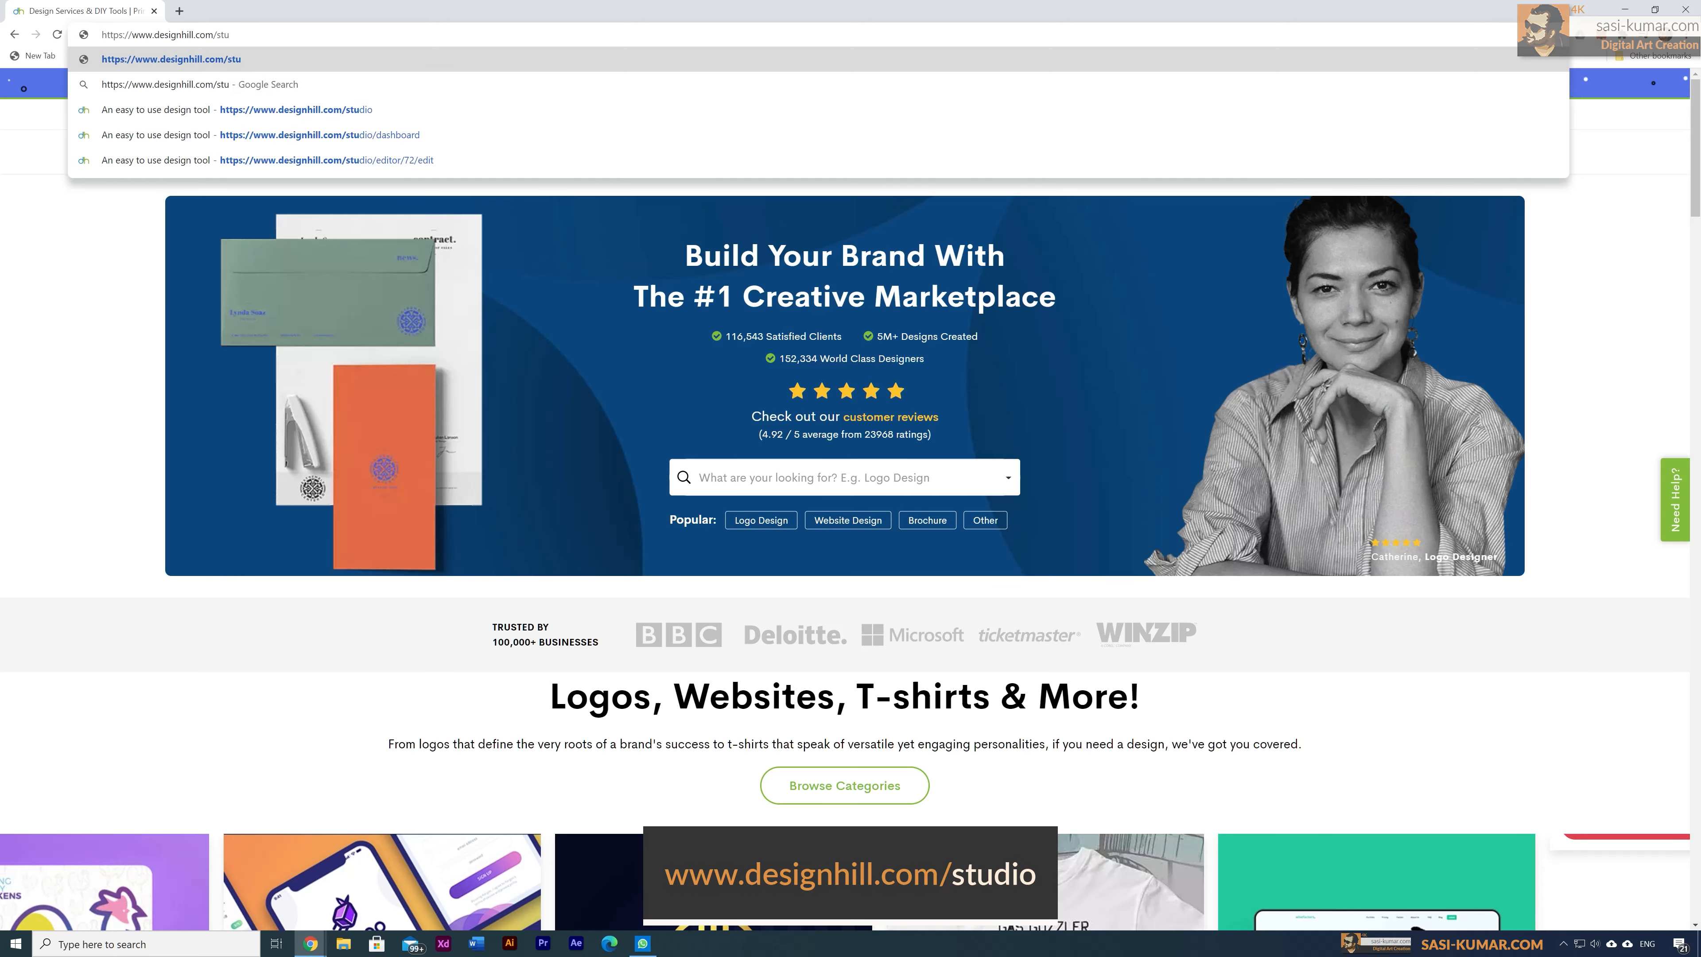
pyautogui.write('dio')
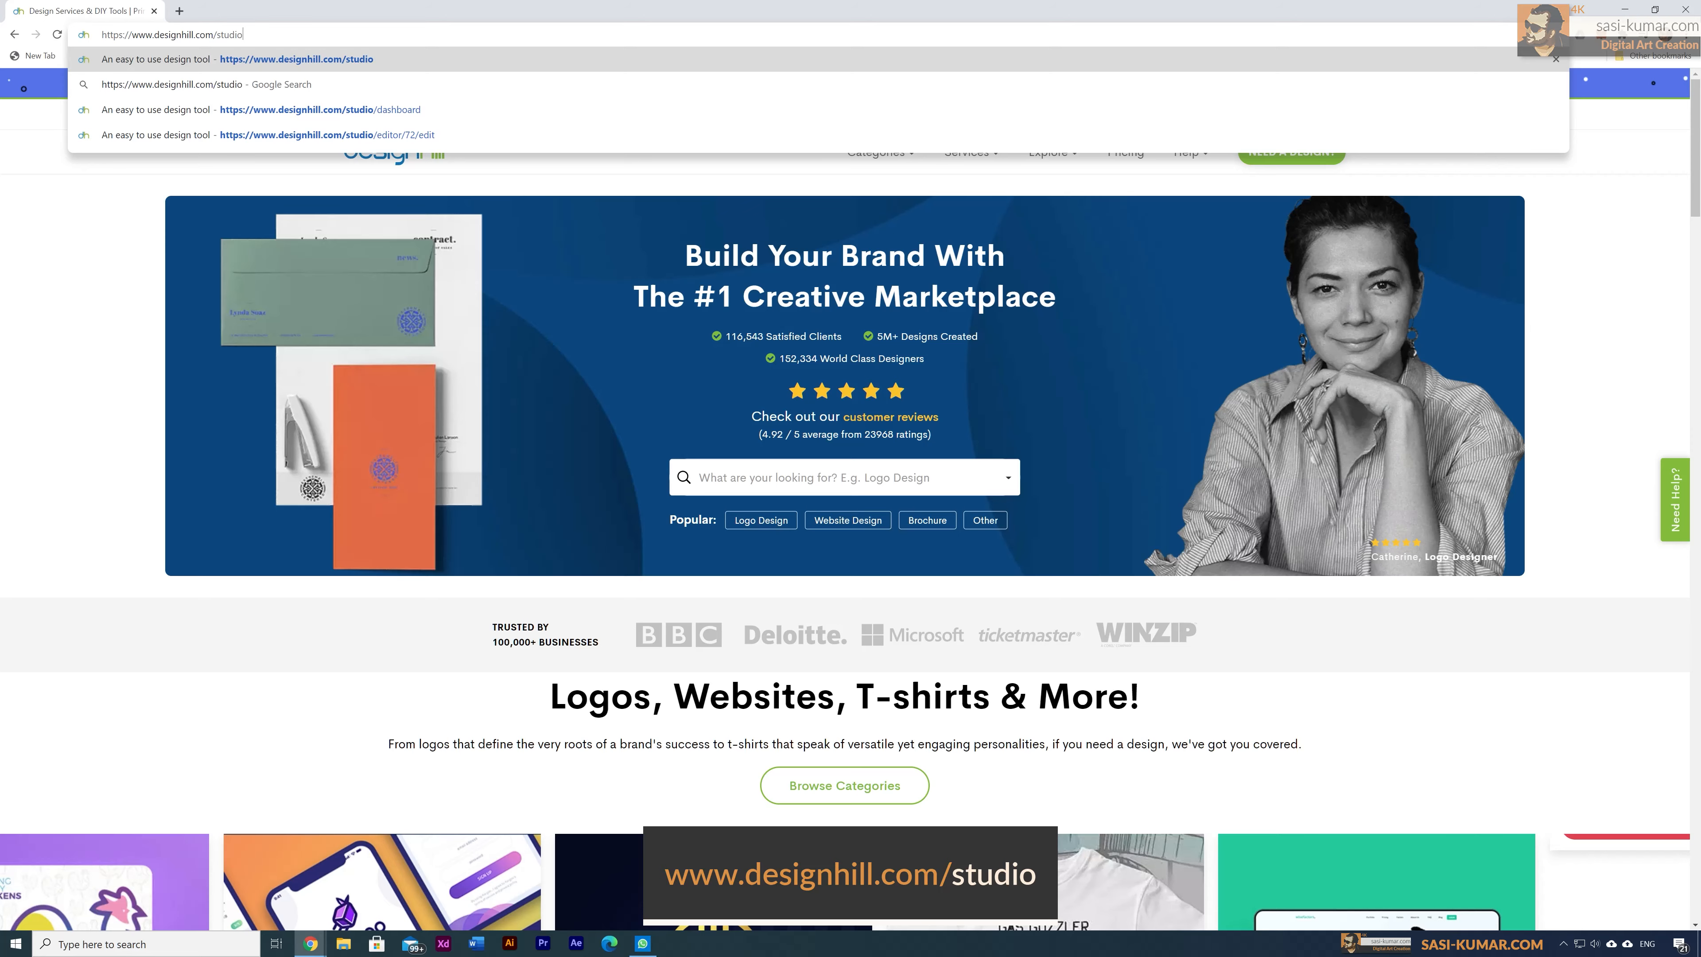
pyautogui.press('Return')
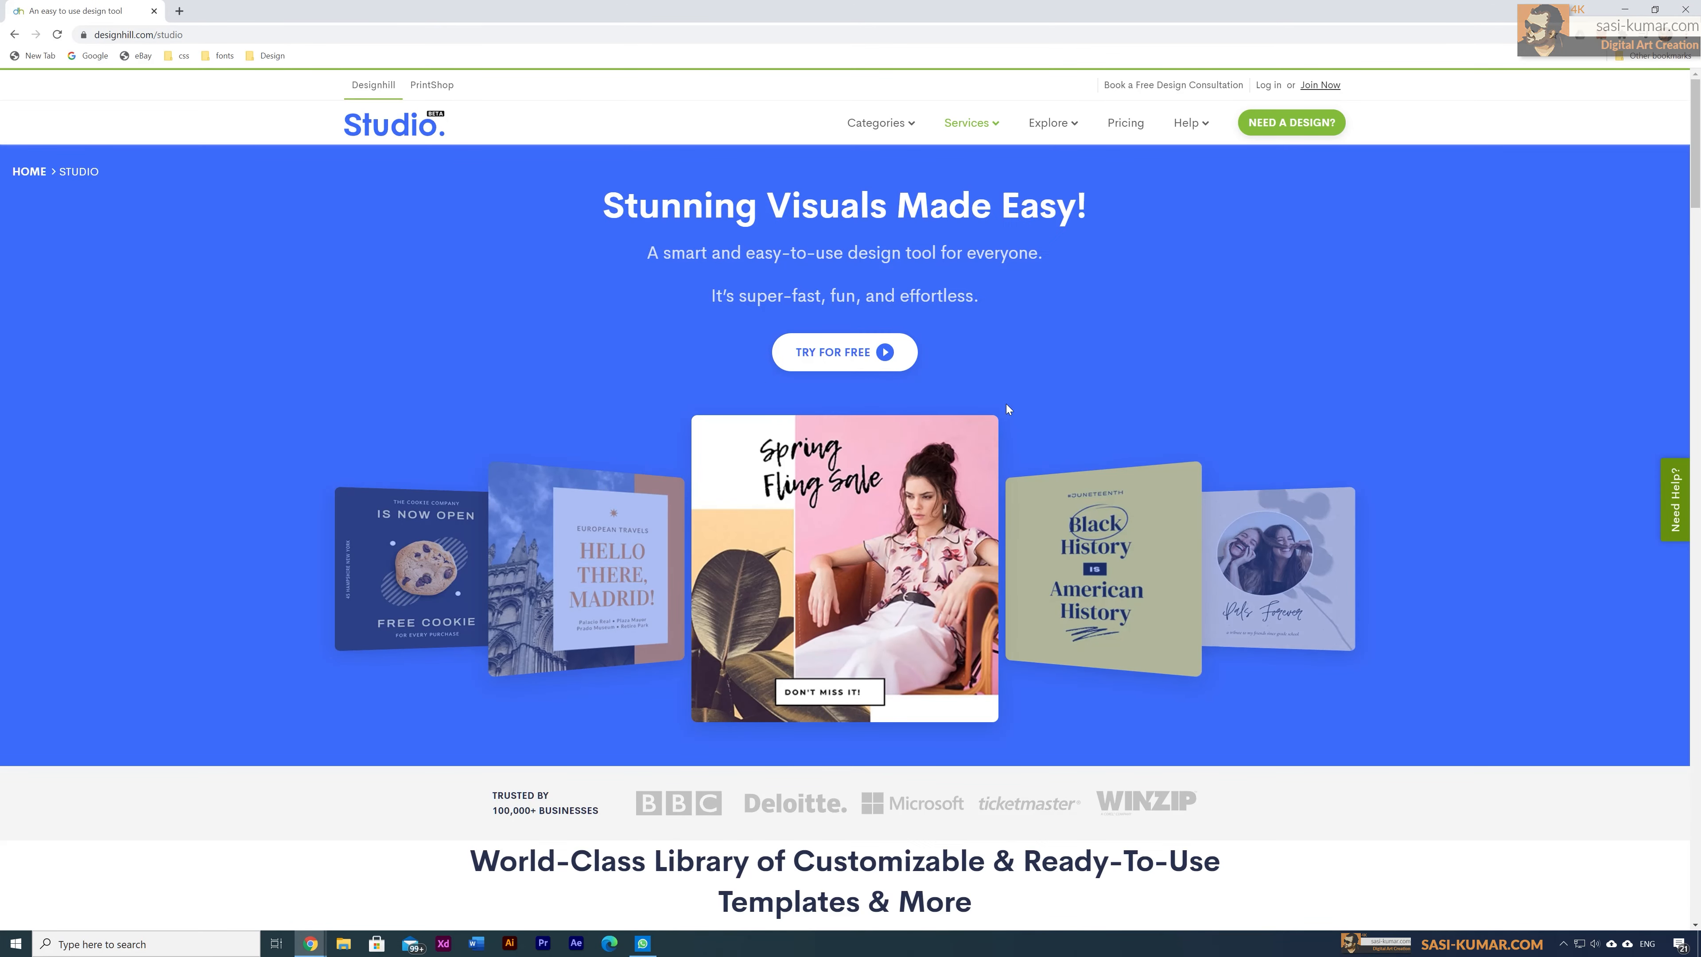
pyautogui.scroll(-3, 1397, 548)
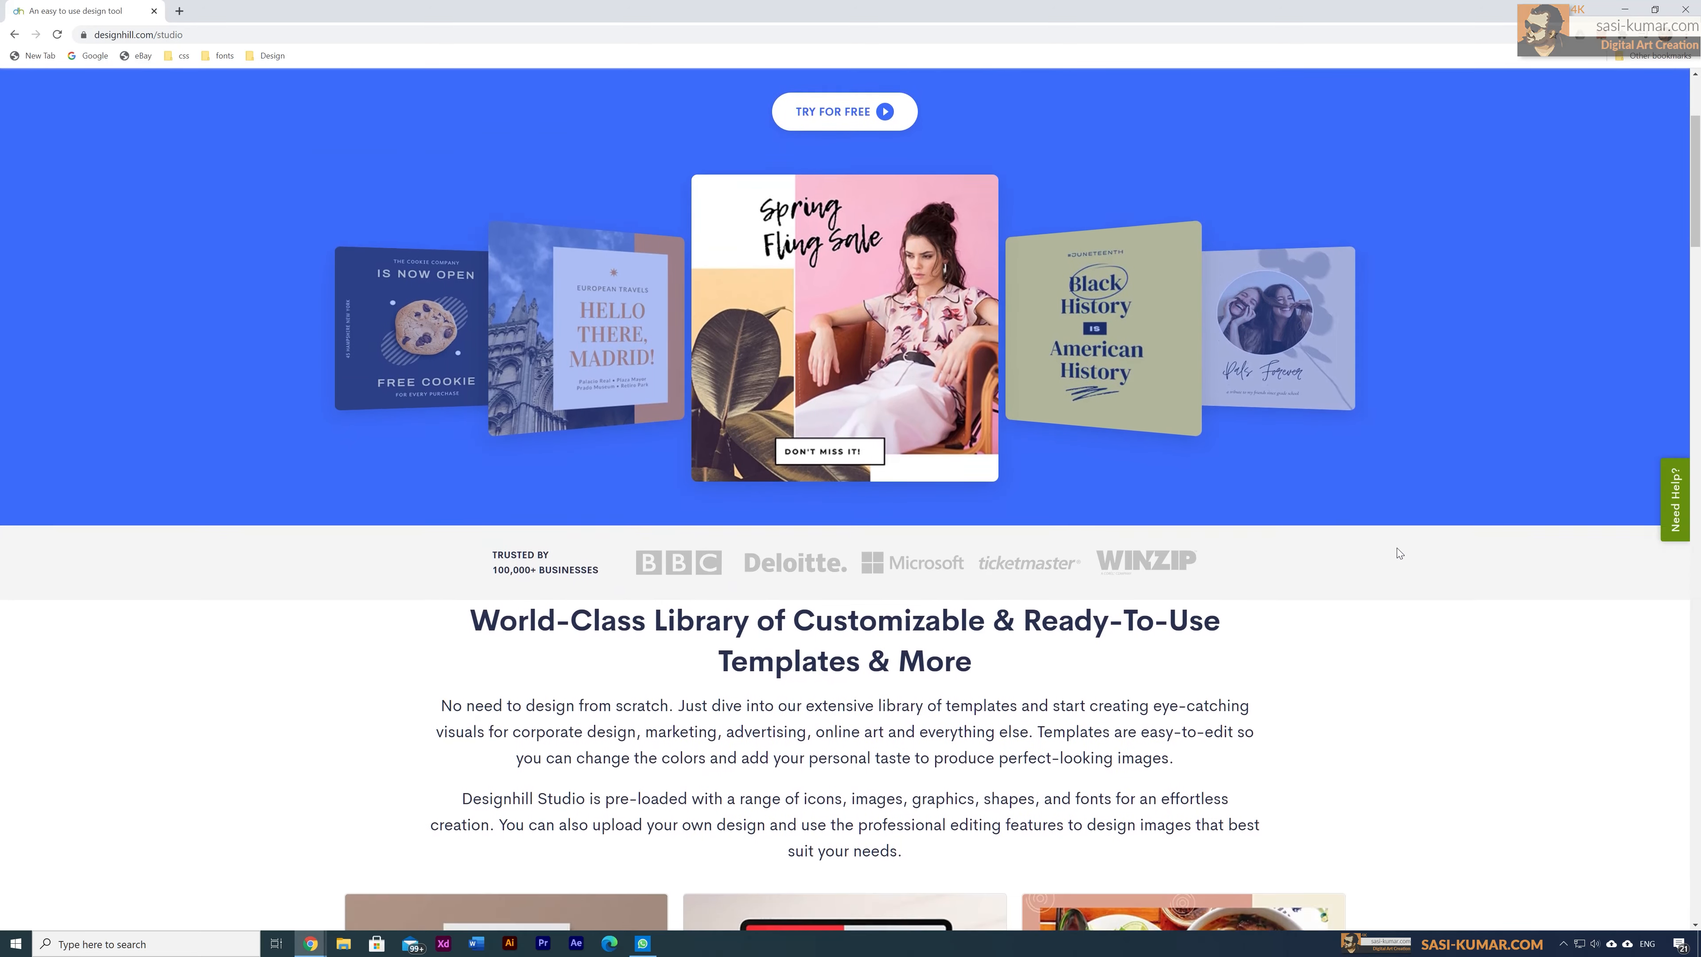
pyautogui.scroll(-12, 1397, 552)
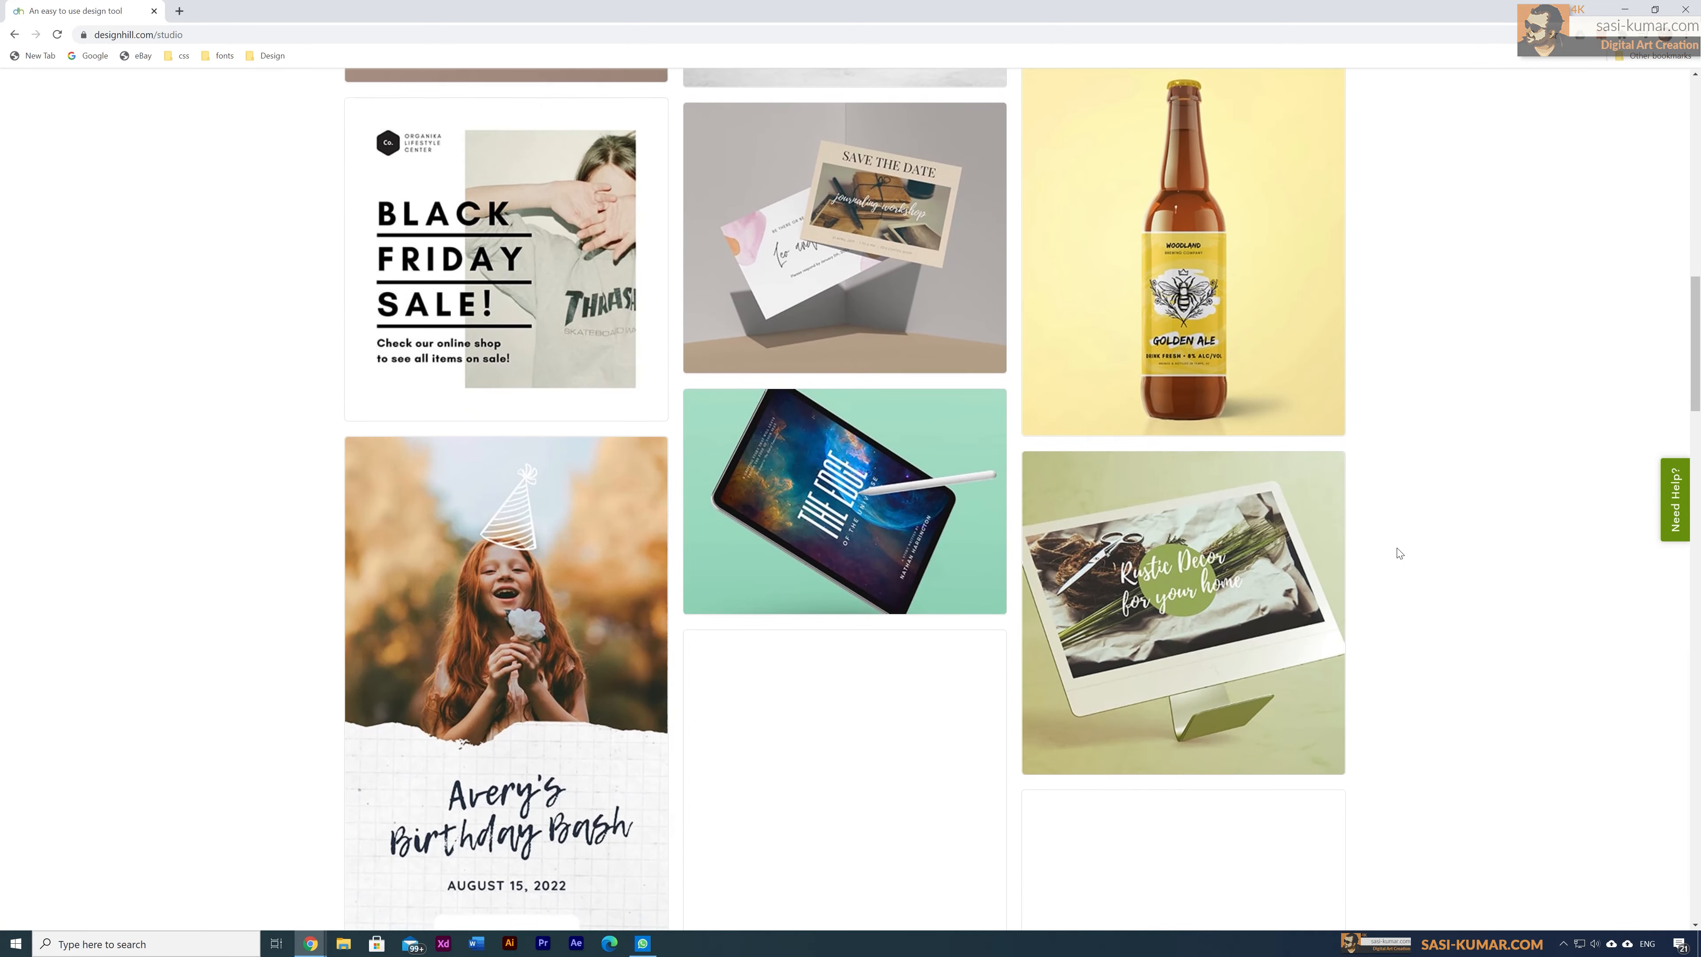
pyautogui.scroll(-3, 1397, 553)
pyautogui.scroll(7, 1394, 554)
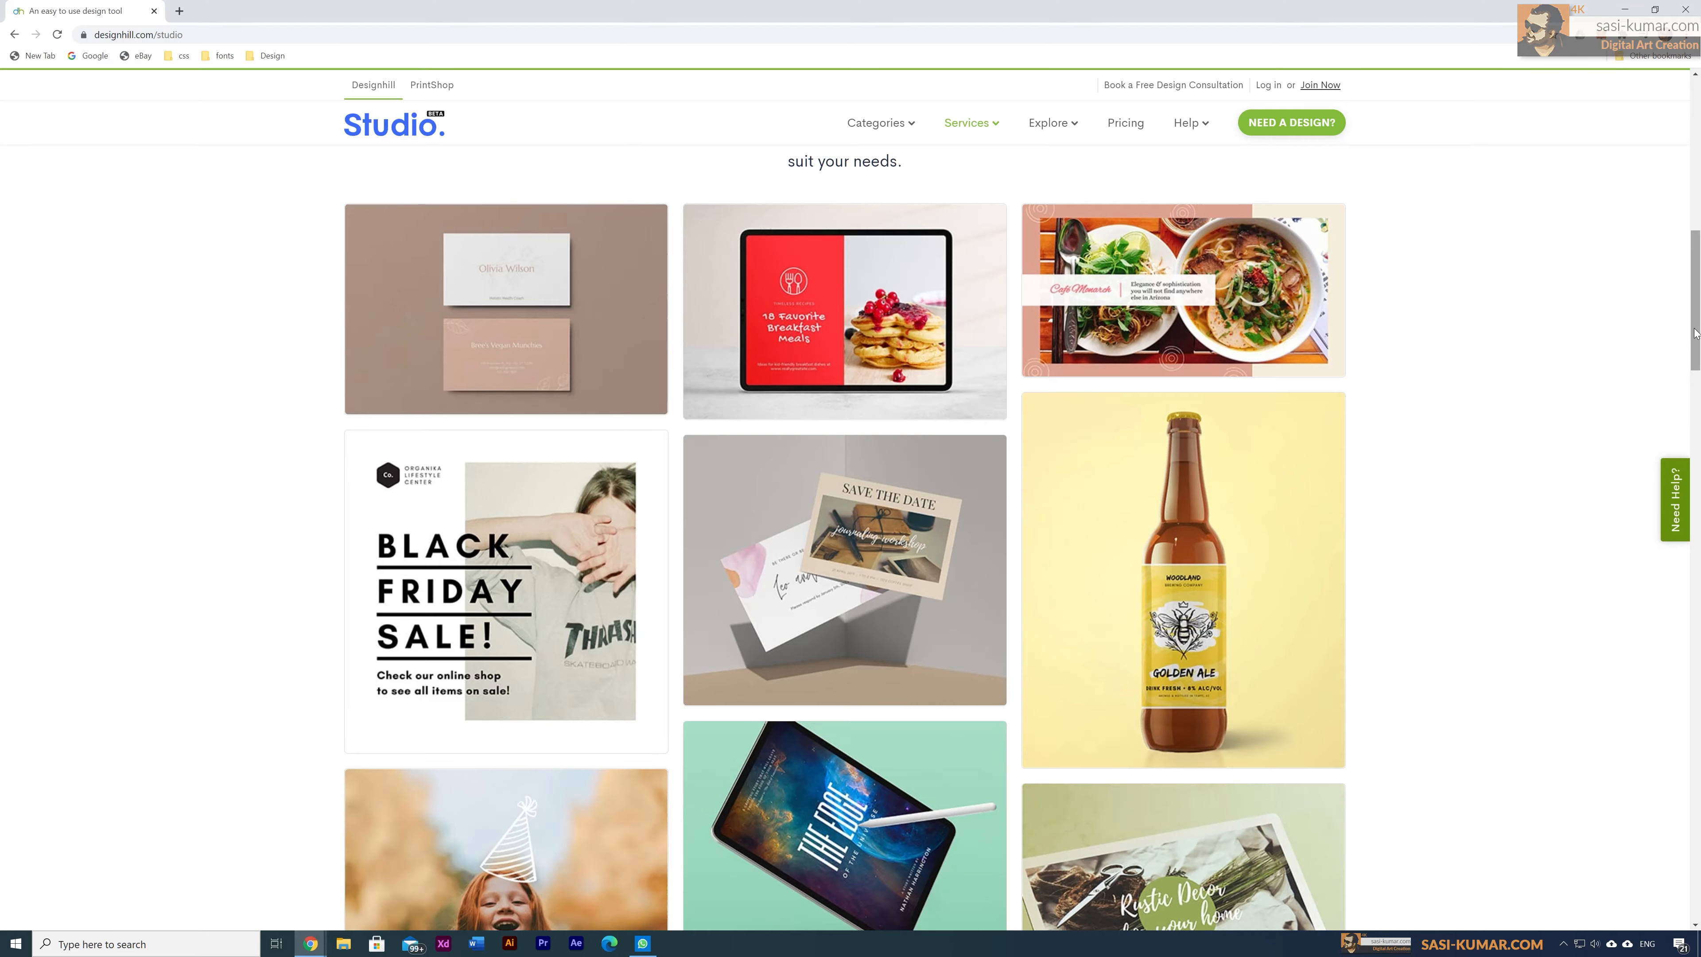
pyautogui.moveTo(1695, 333); pyautogui.dragTo(1691, 165)
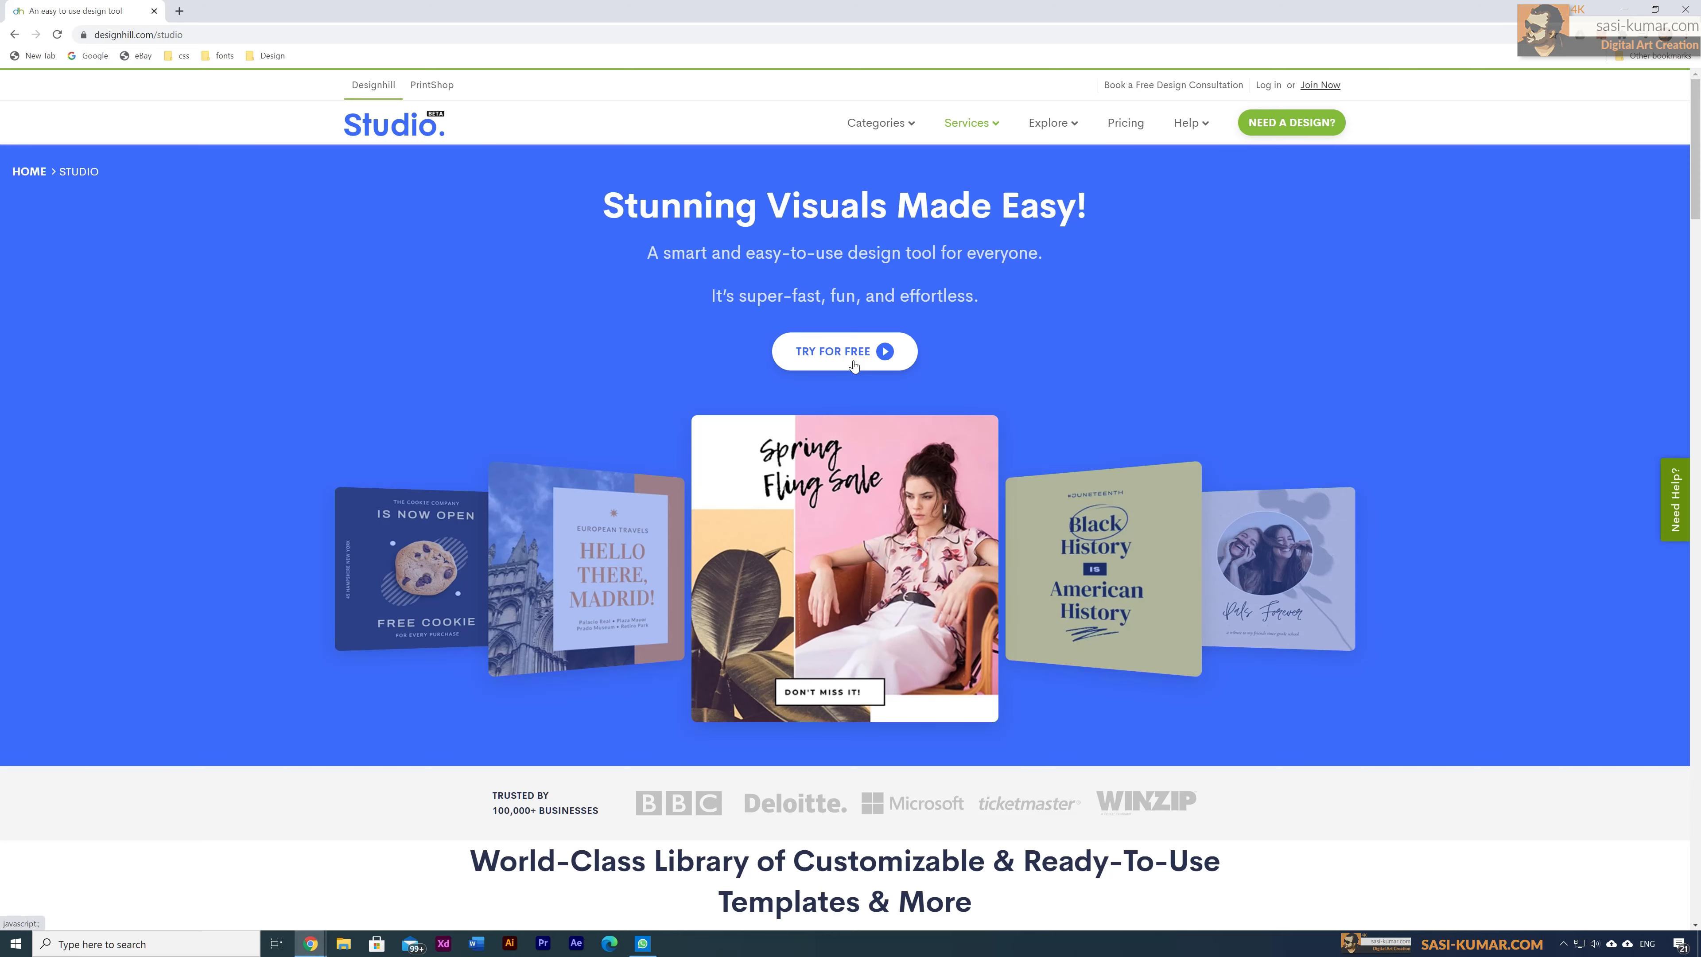
# Step: Log in to the account, then open Studio > Dashboard from the sidebar
pyautogui.click(1269, 88)
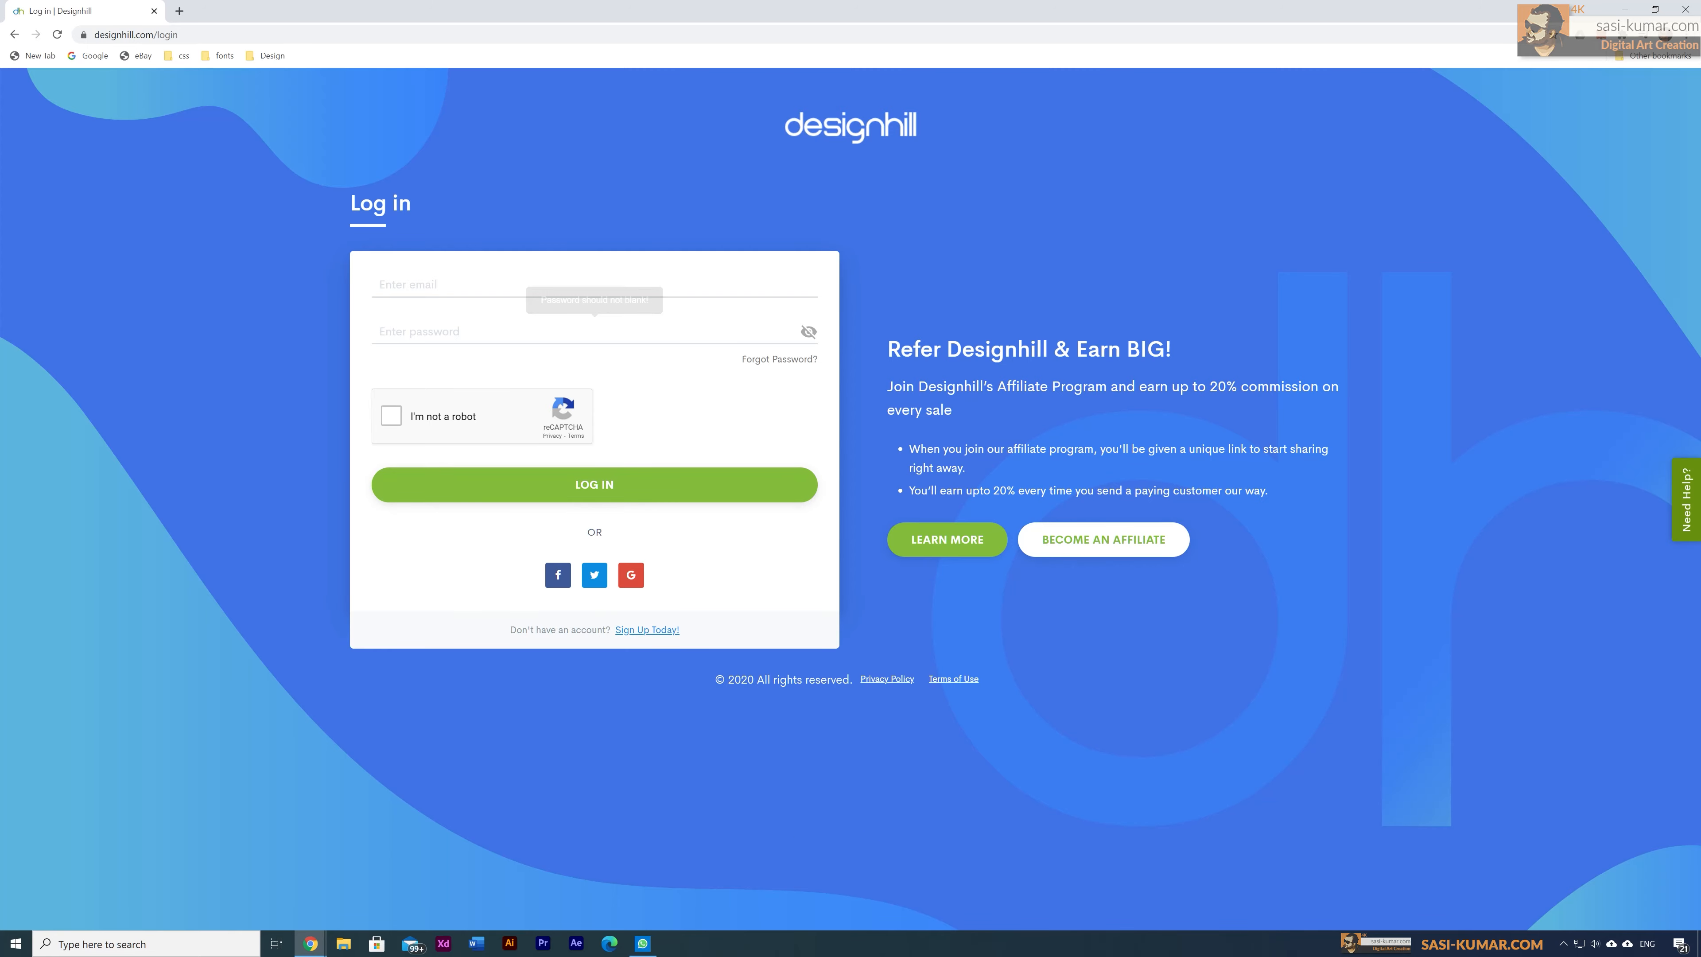
pyautogui.click(469, 285)
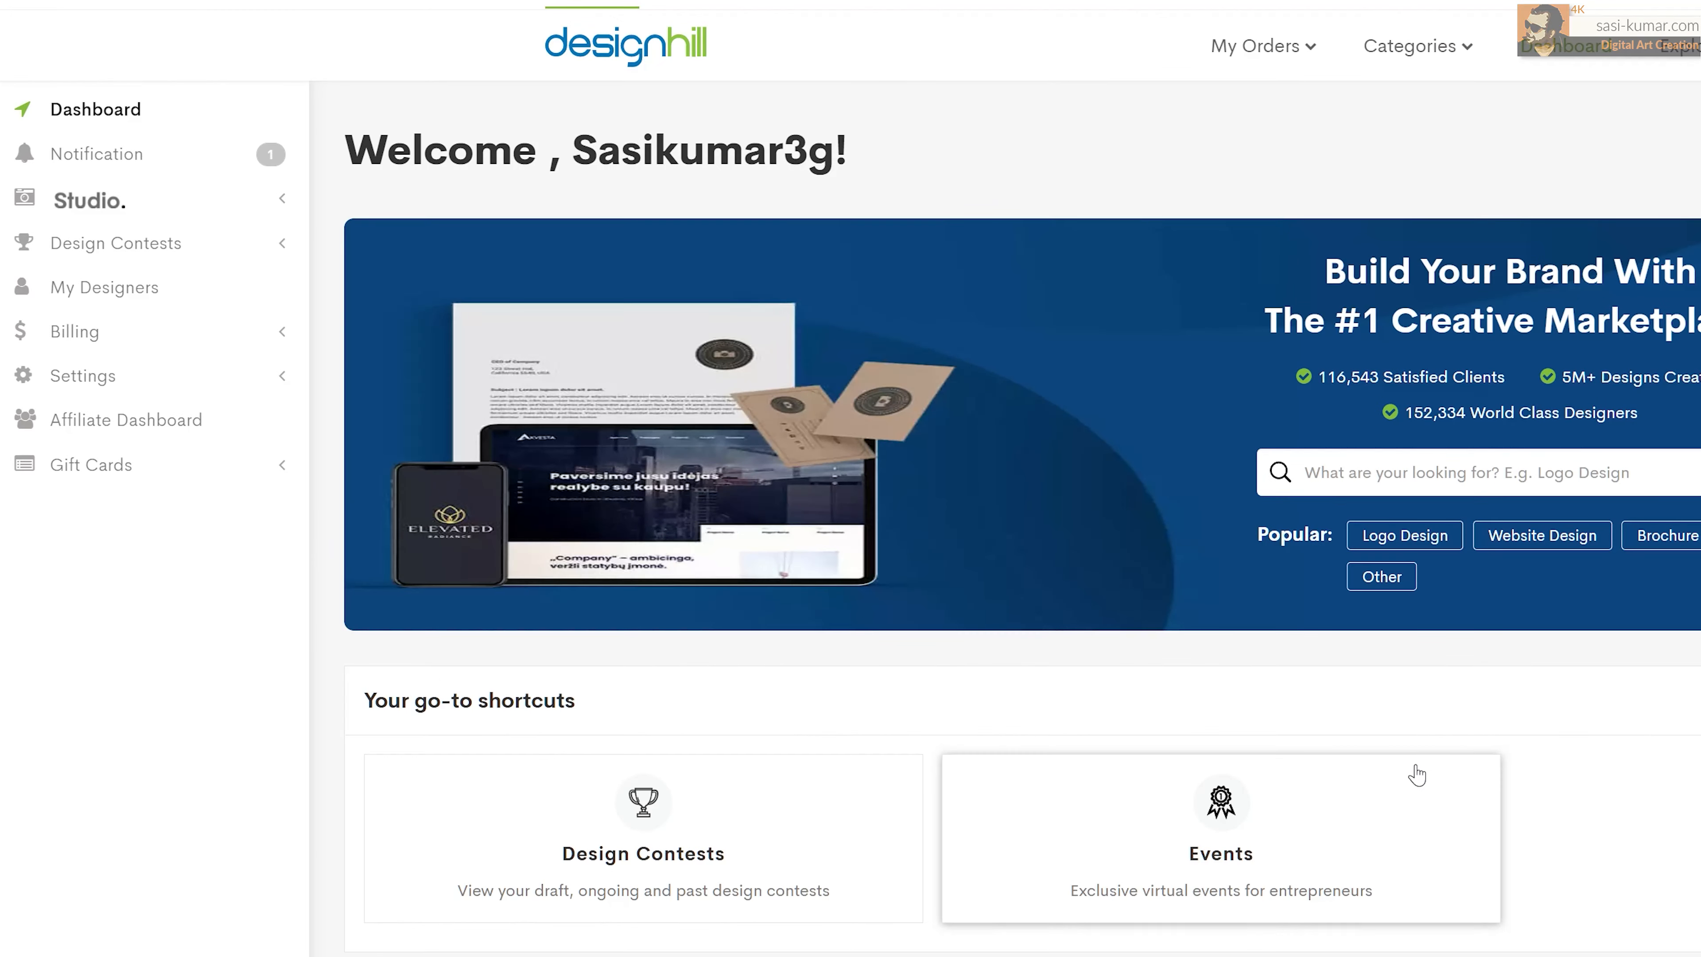
pyautogui.click(113, 209)
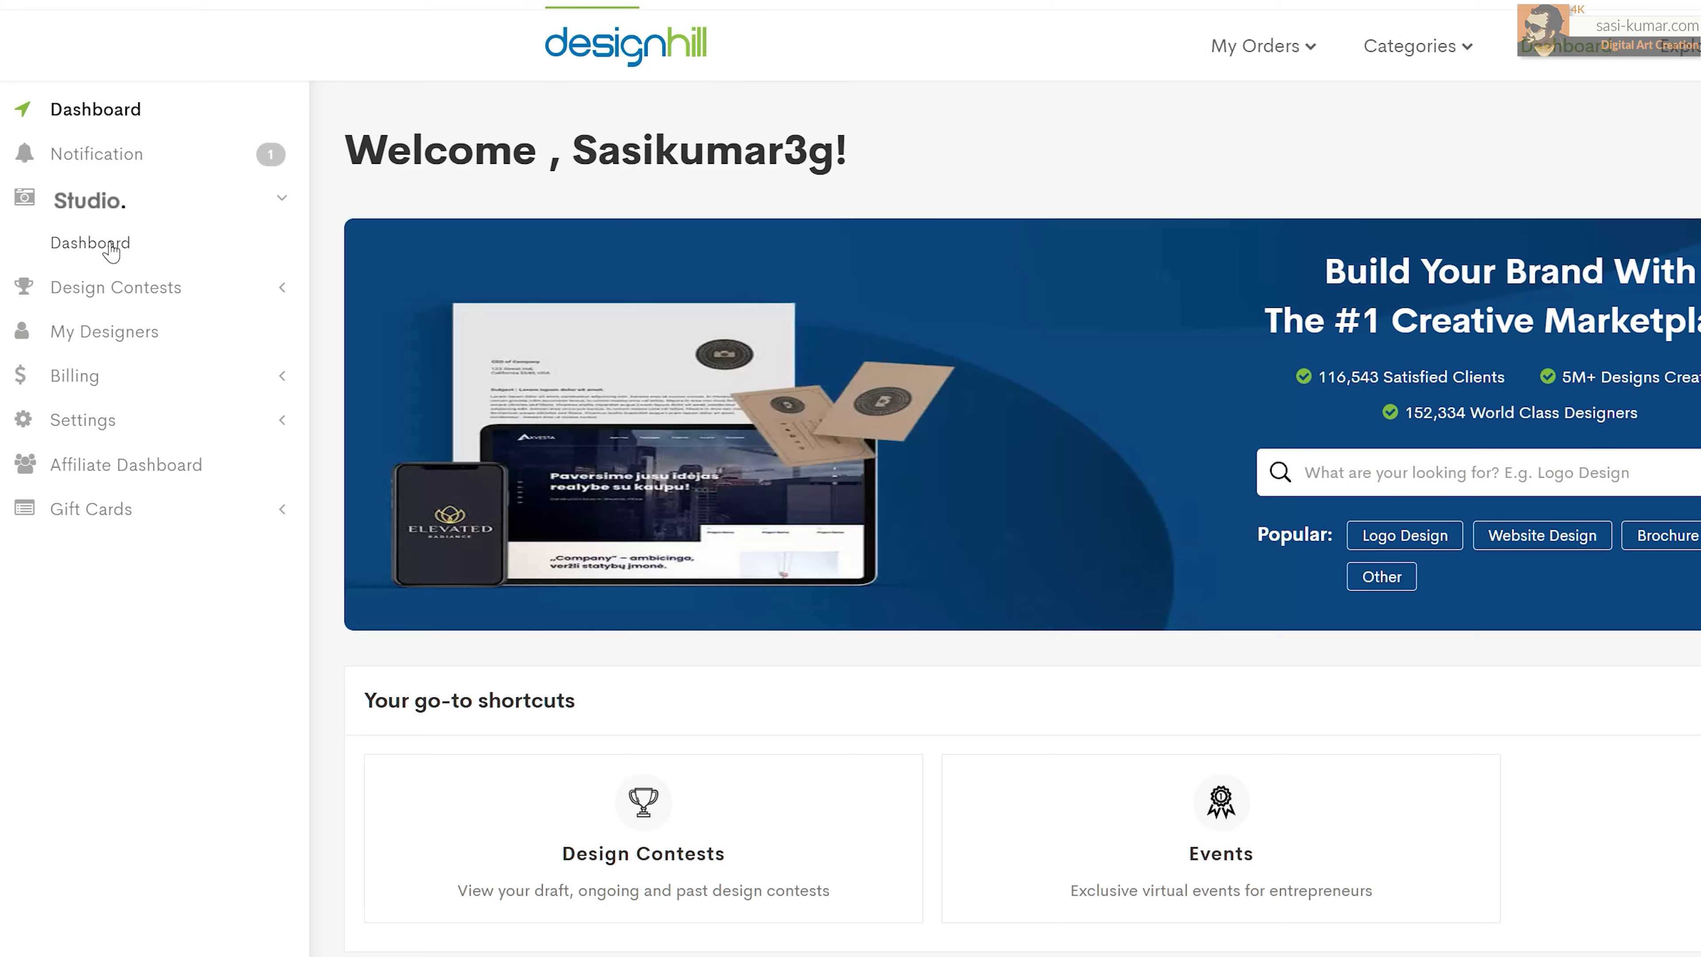
pyautogui.click(111, 247)
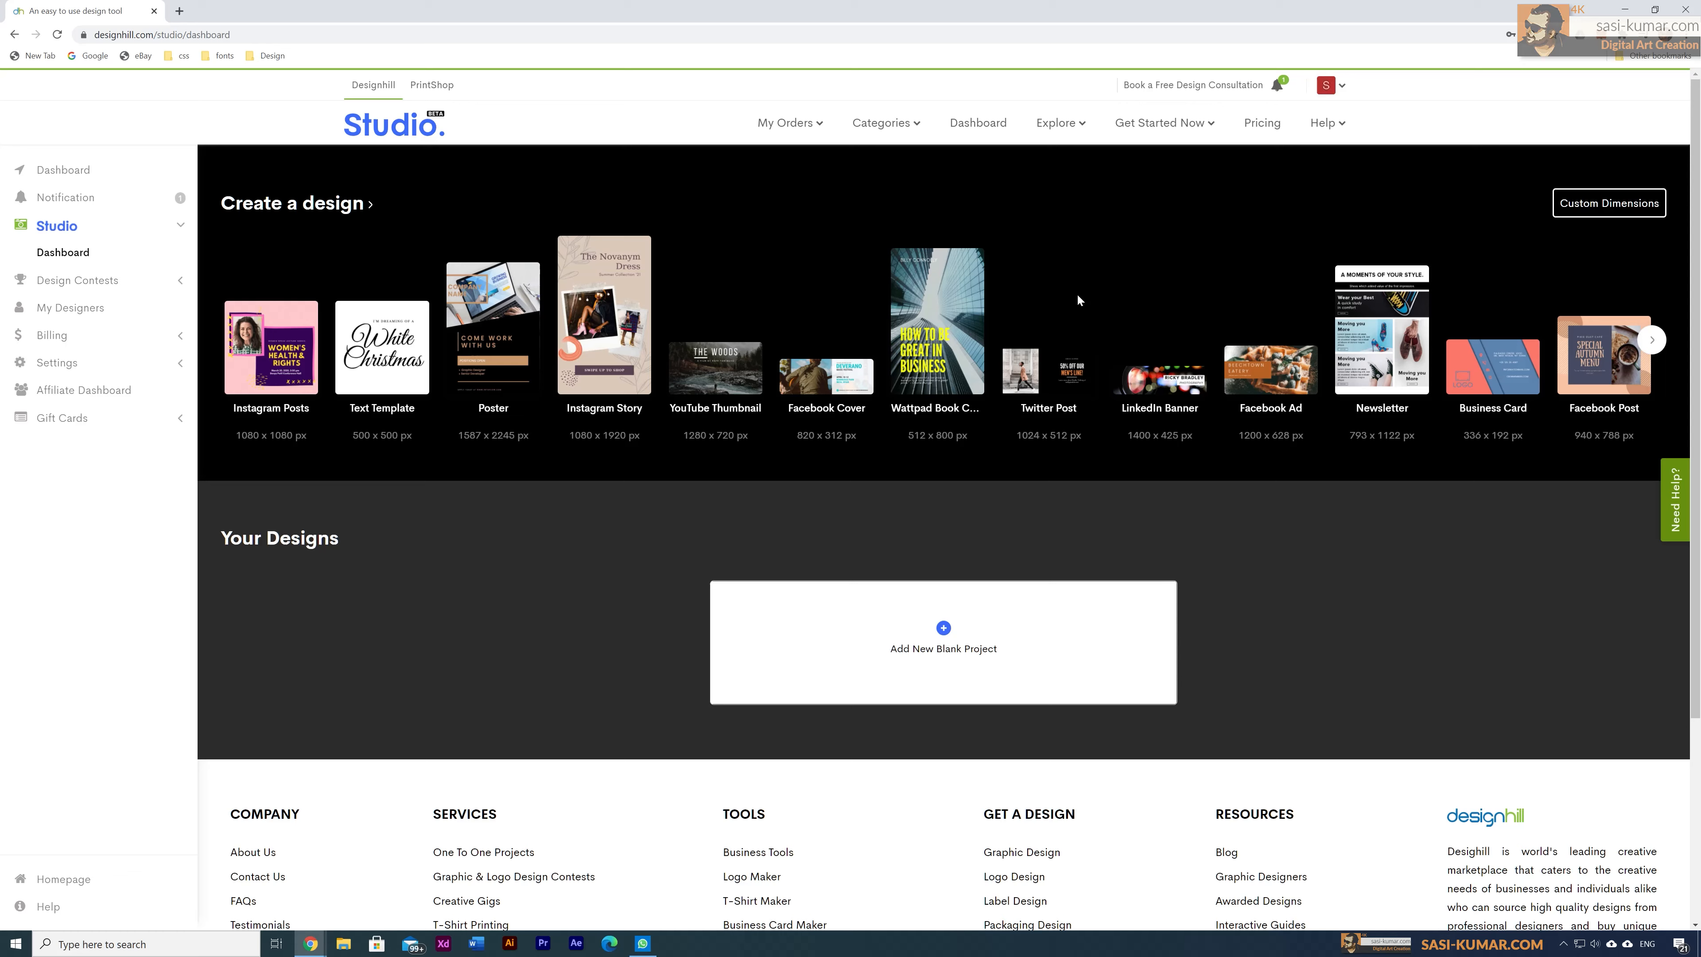
# Step: Browse forward through the Create a design template carousel
pyautogui.click(1651, 341)
pyautogui.click(1652, 341)
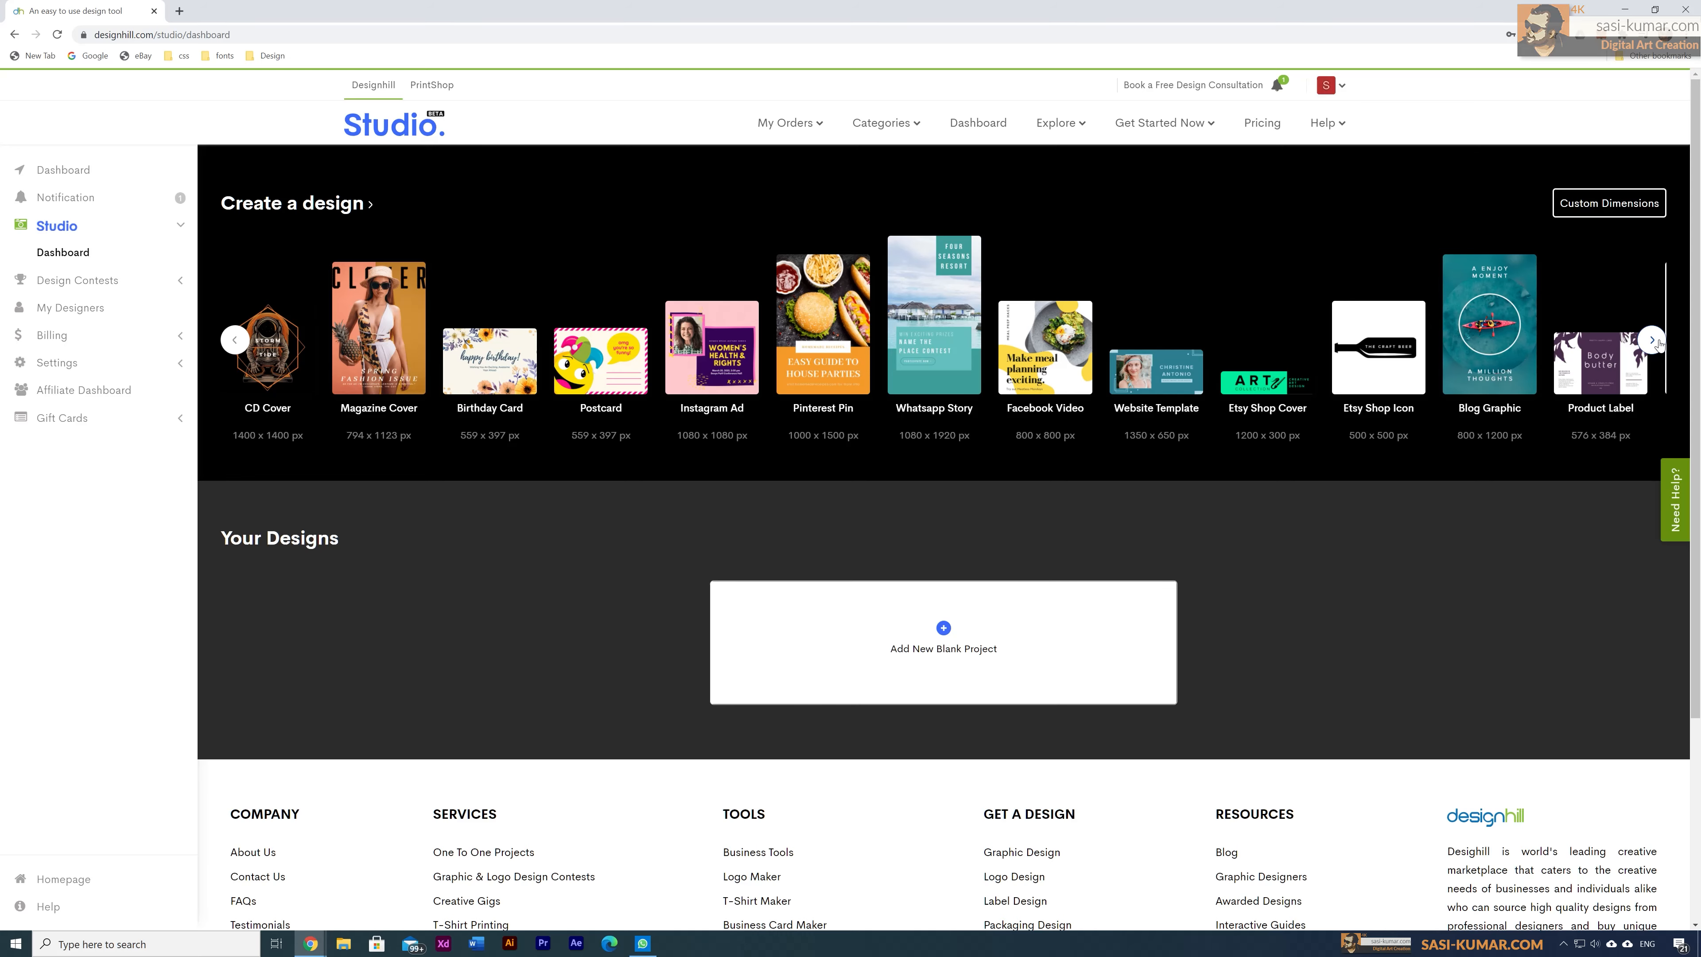
pyautogui.click(1656, 341)
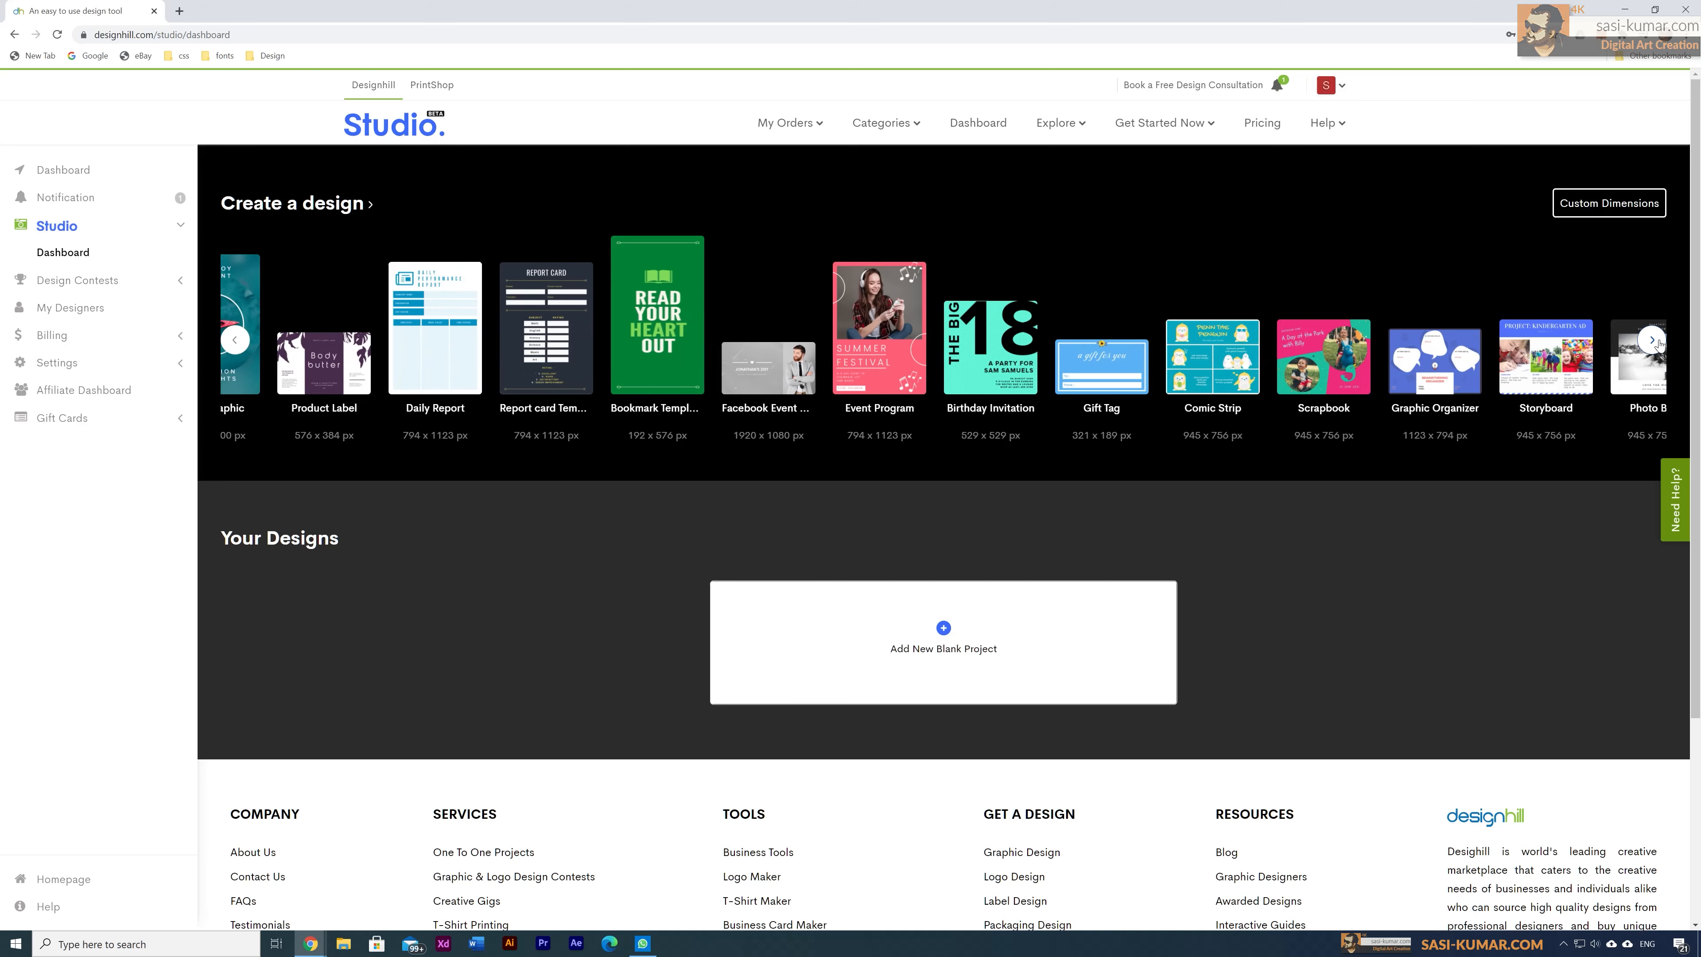
pyautogui.click(1656, 342)
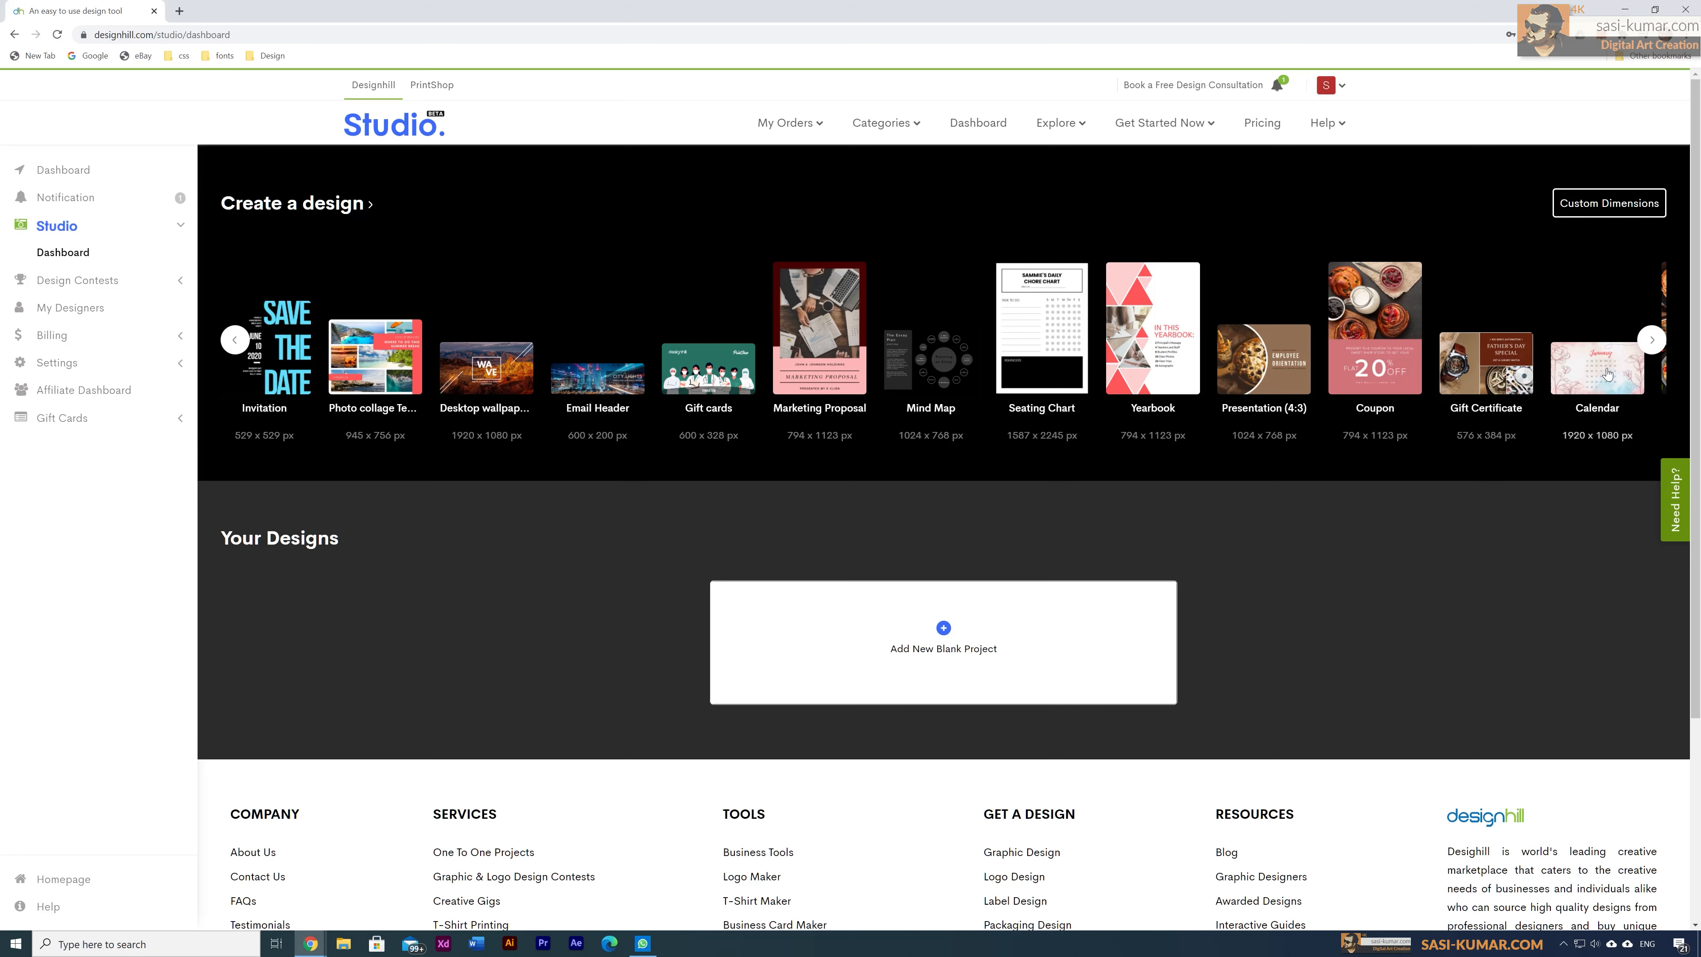
pyautogui.click(1652, 340)
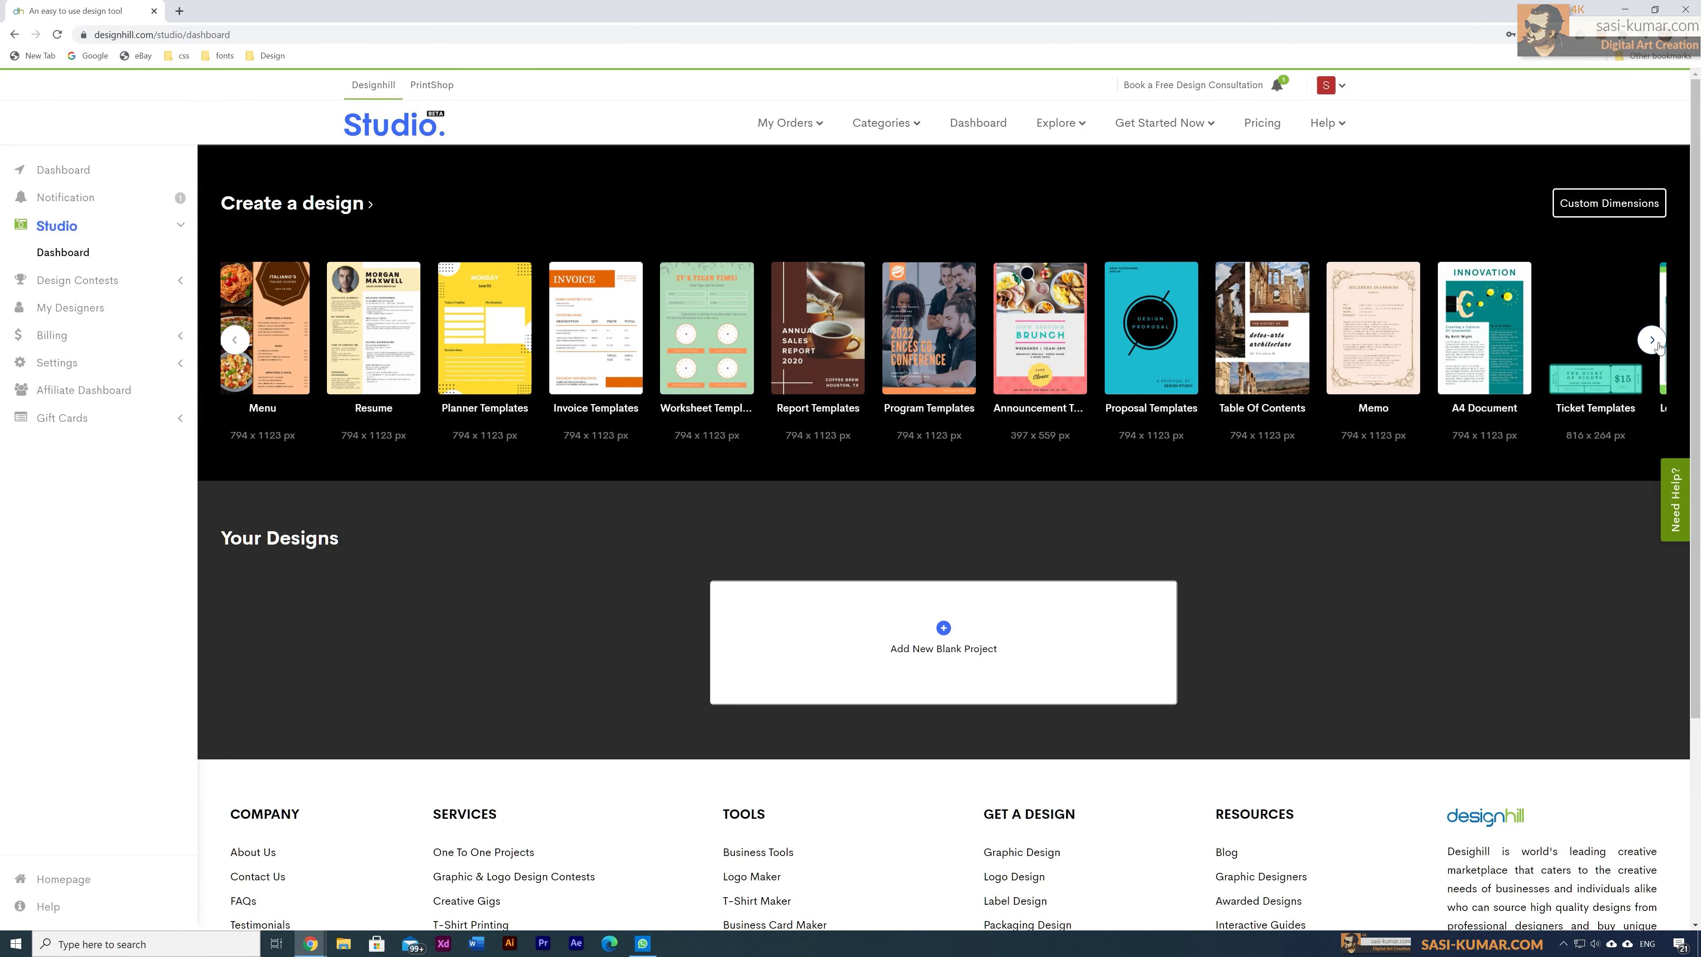
pyautogui.click(1652, 340)
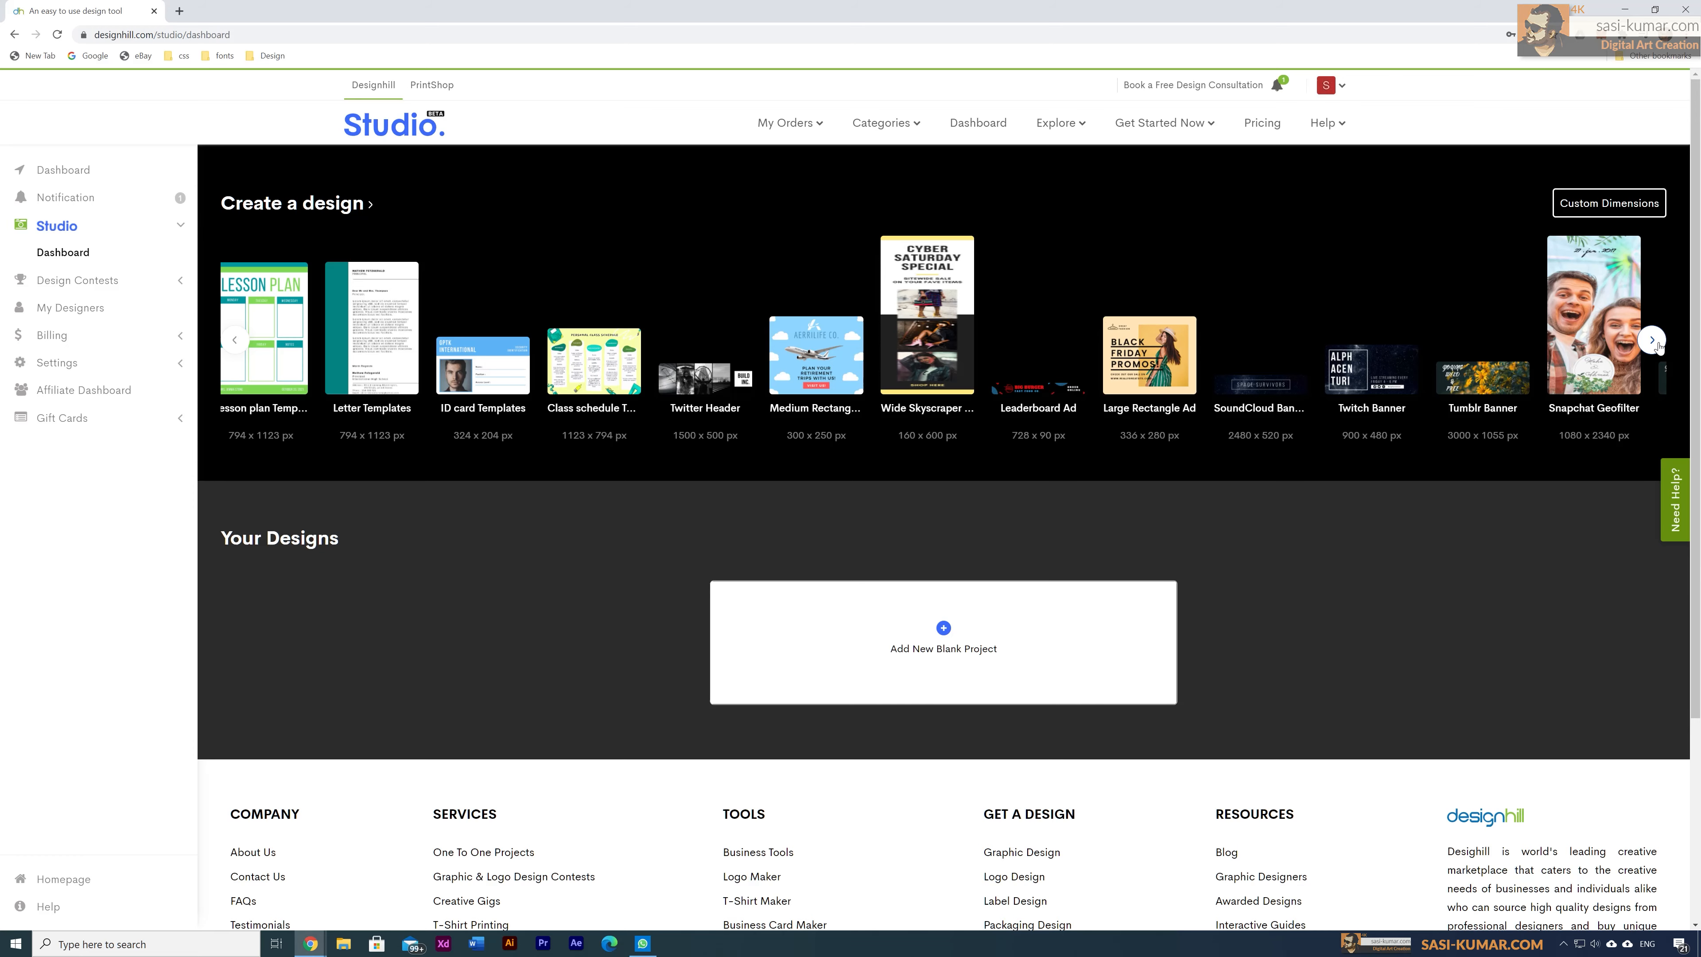
pyautogui.click(1653, 341)
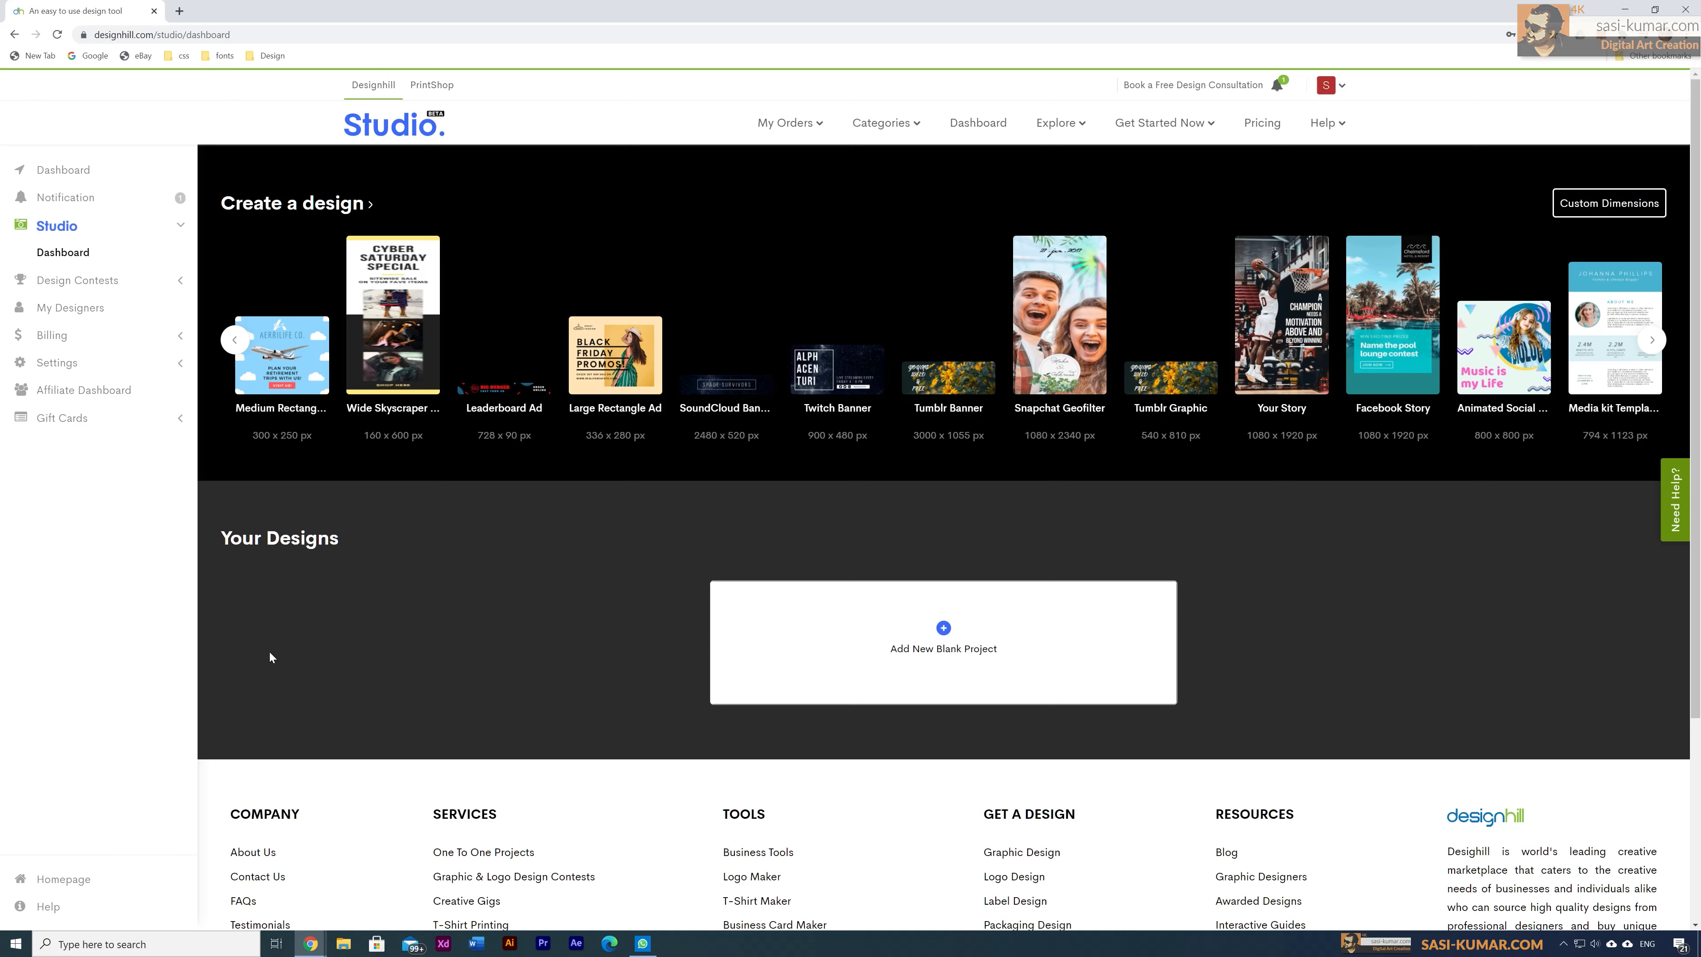
# Step: Return the carousel to its start and create a 1080 × 1080 Instagram Posts design
pyautogui.click(237, 340)
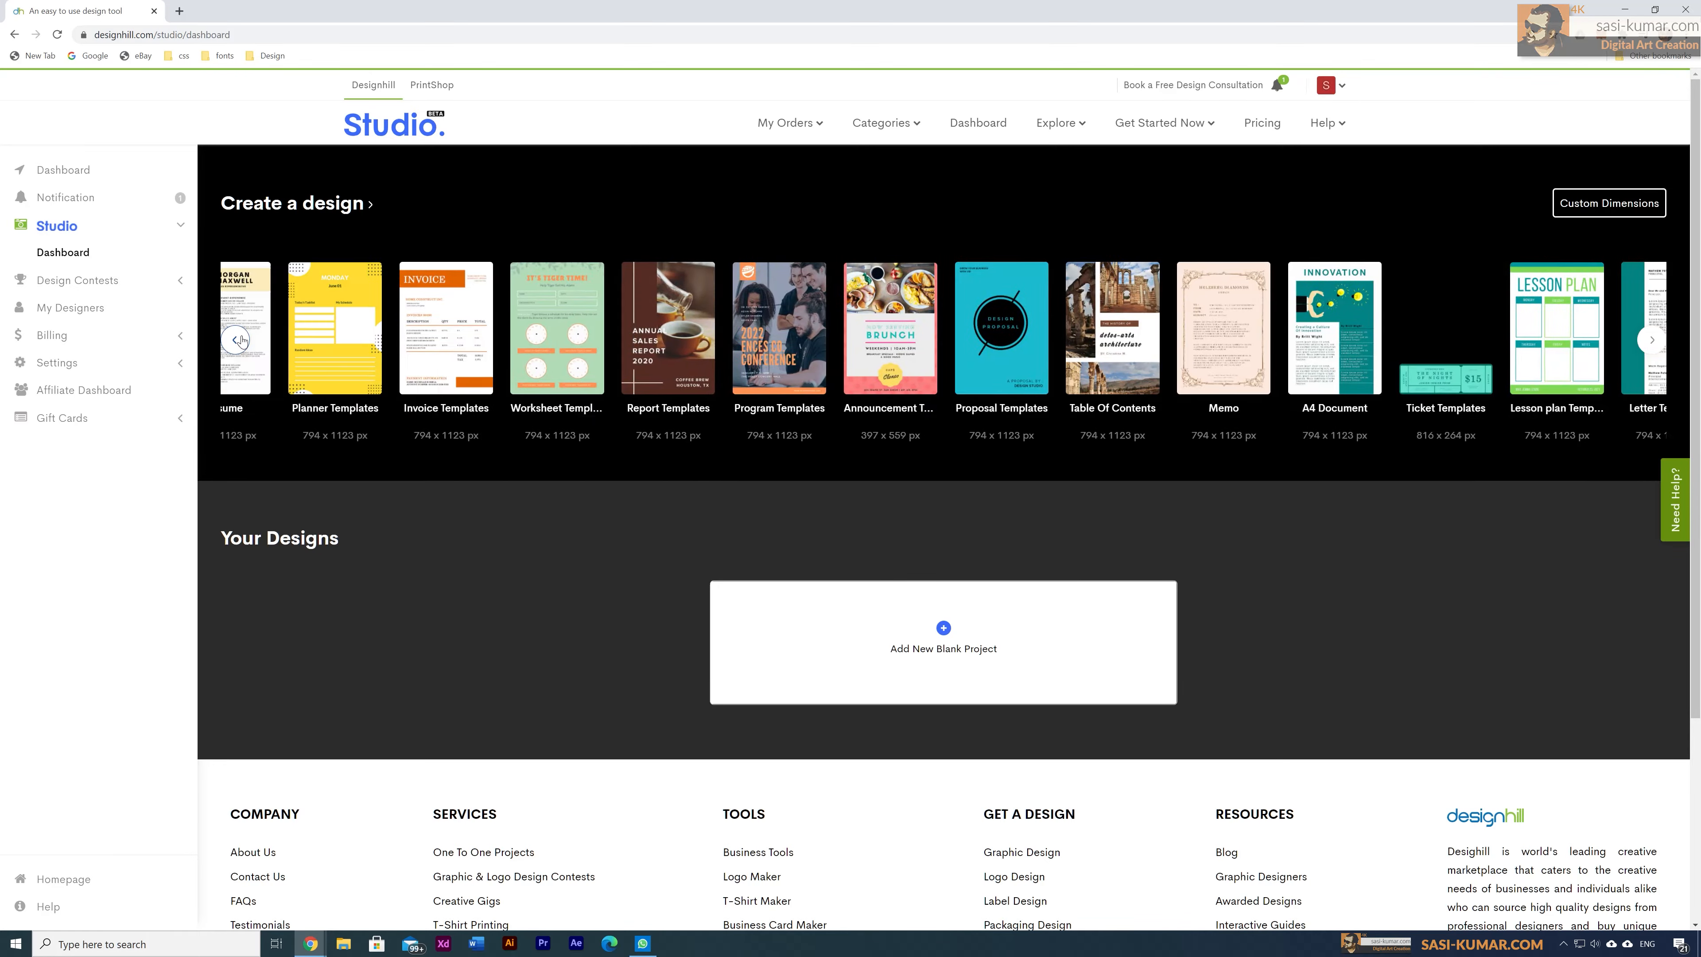
pyautogui.click(238, 340)
pyautogui.click(238, 340)
pyautogui.click(238, 340)
pyautogui.click(238, 340)
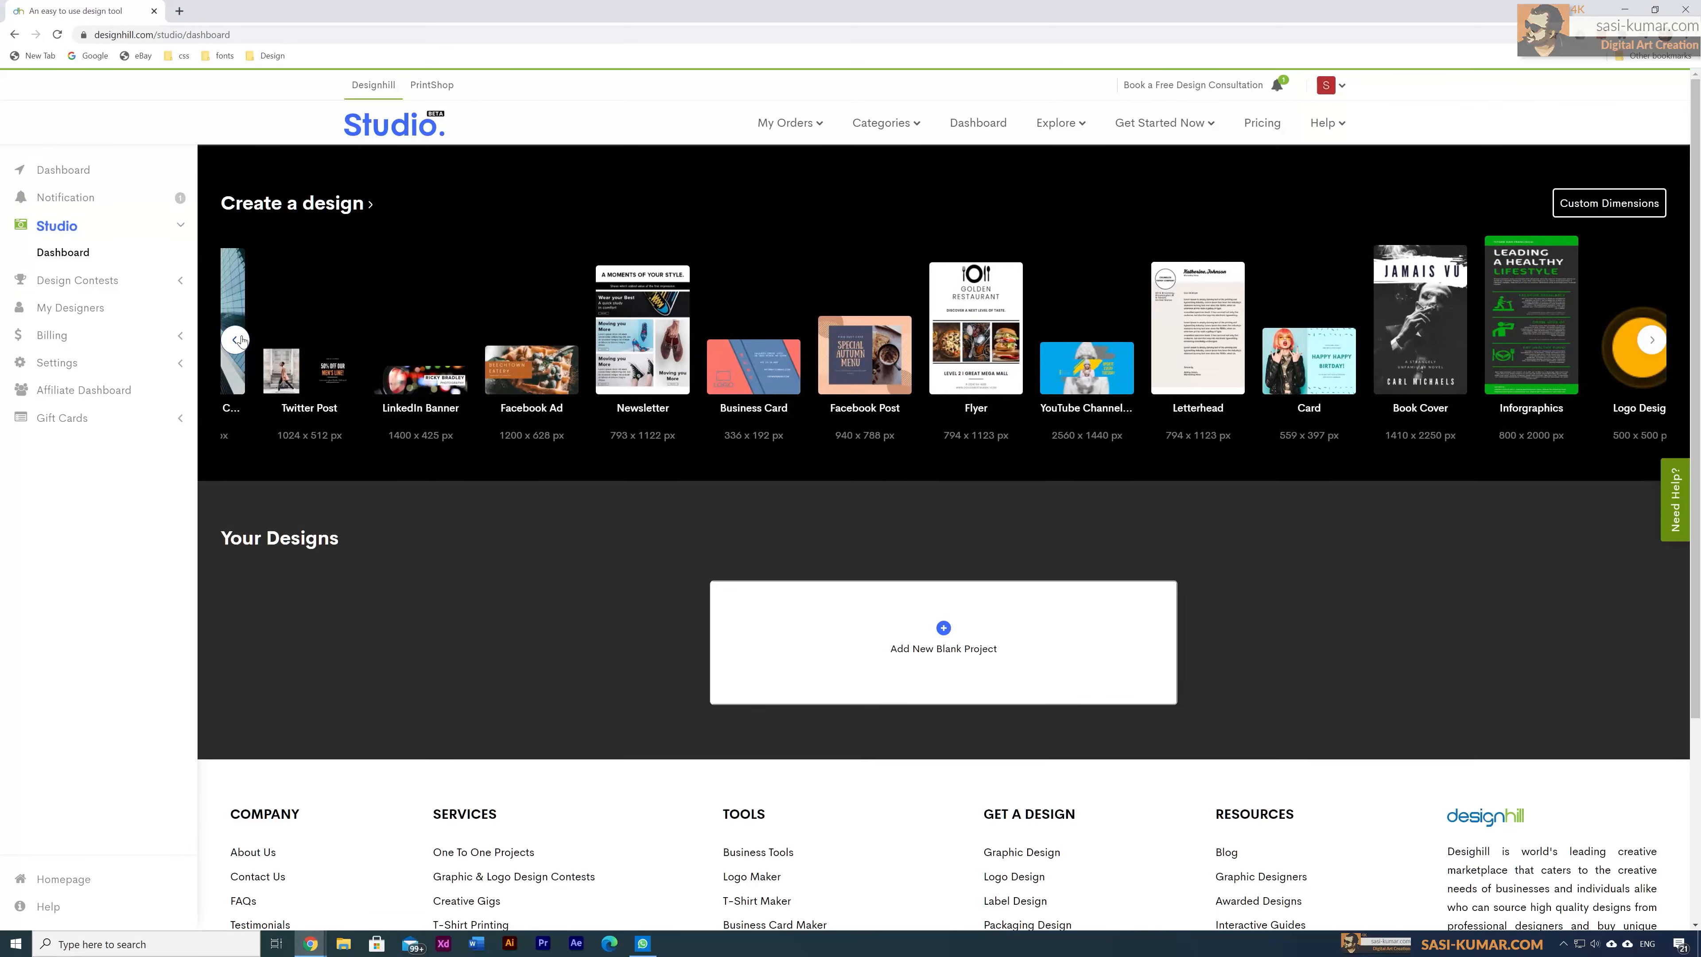
pyautogui.click(238, 340)
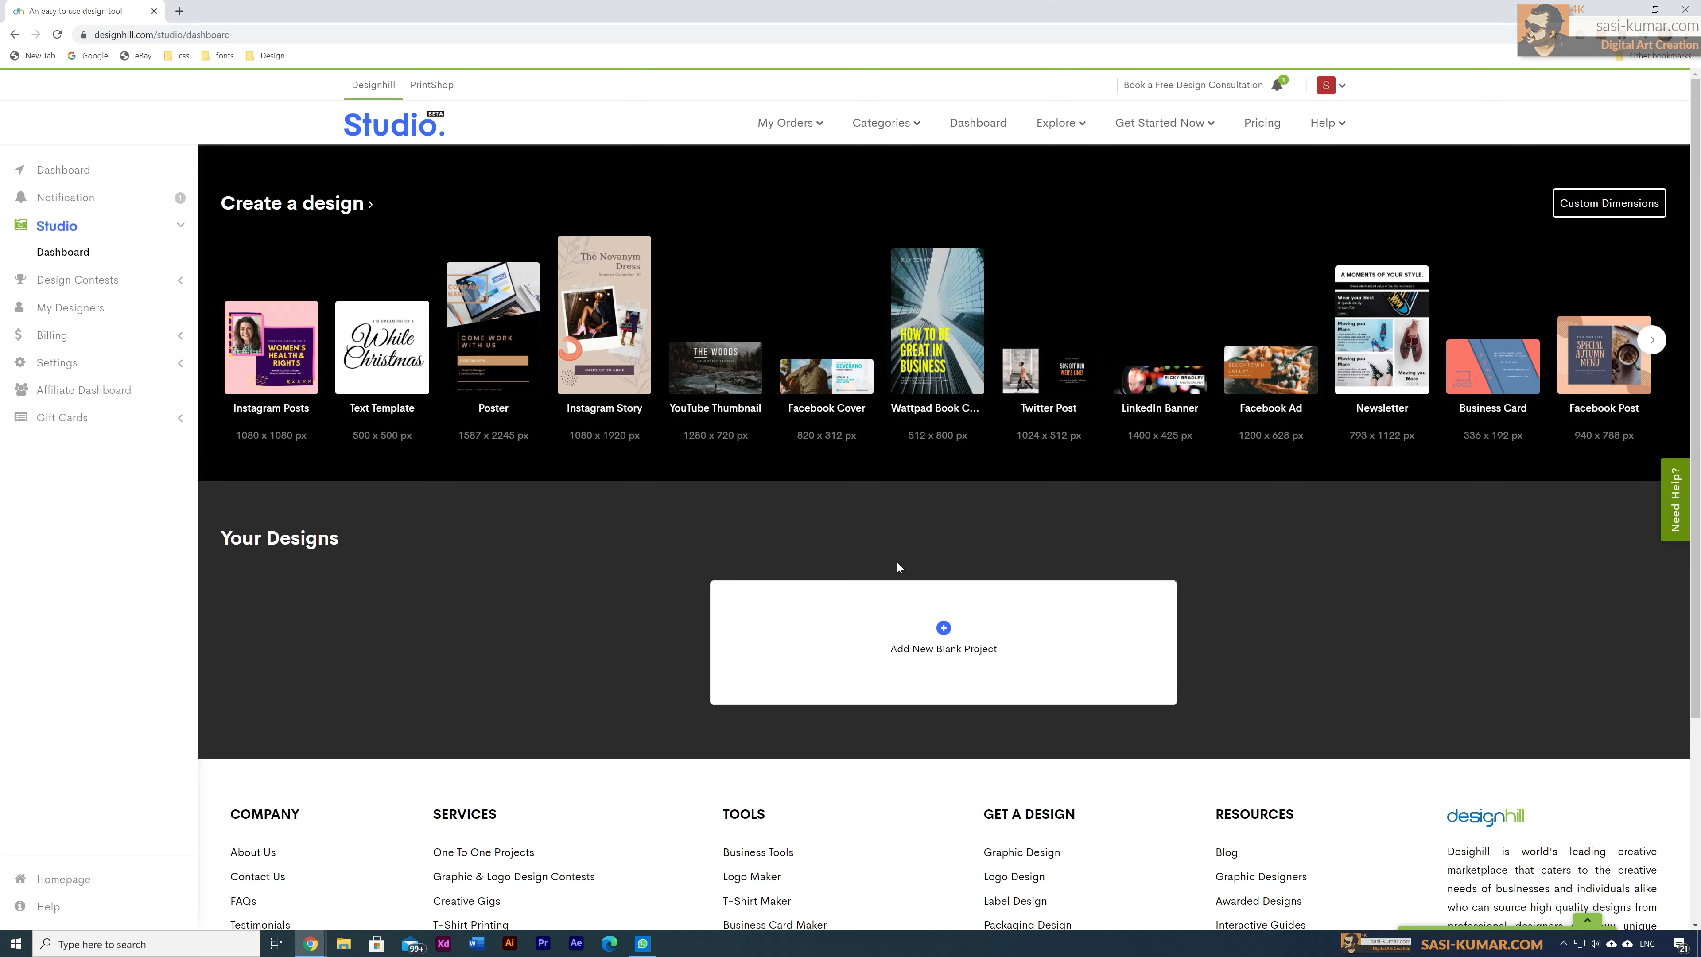
pyautogui.click(287, 355)
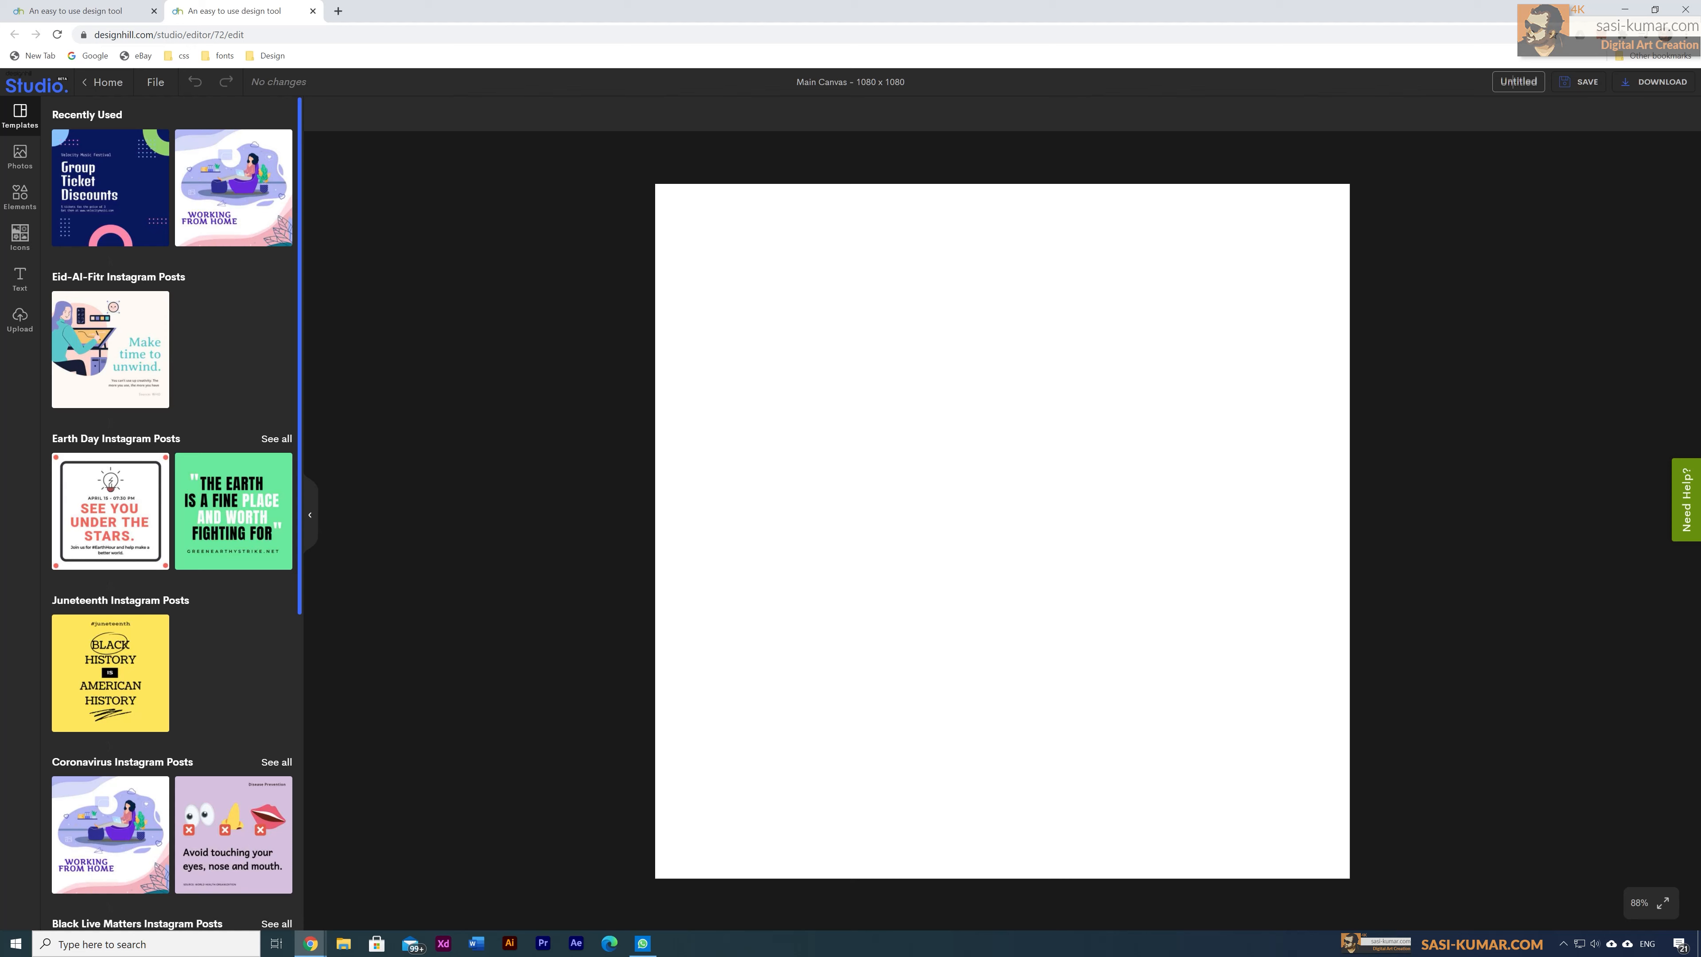
pyautogui.doubleClick(1512, 81)
pyautogui.write('test')
pyautogui.click(1581, 81)
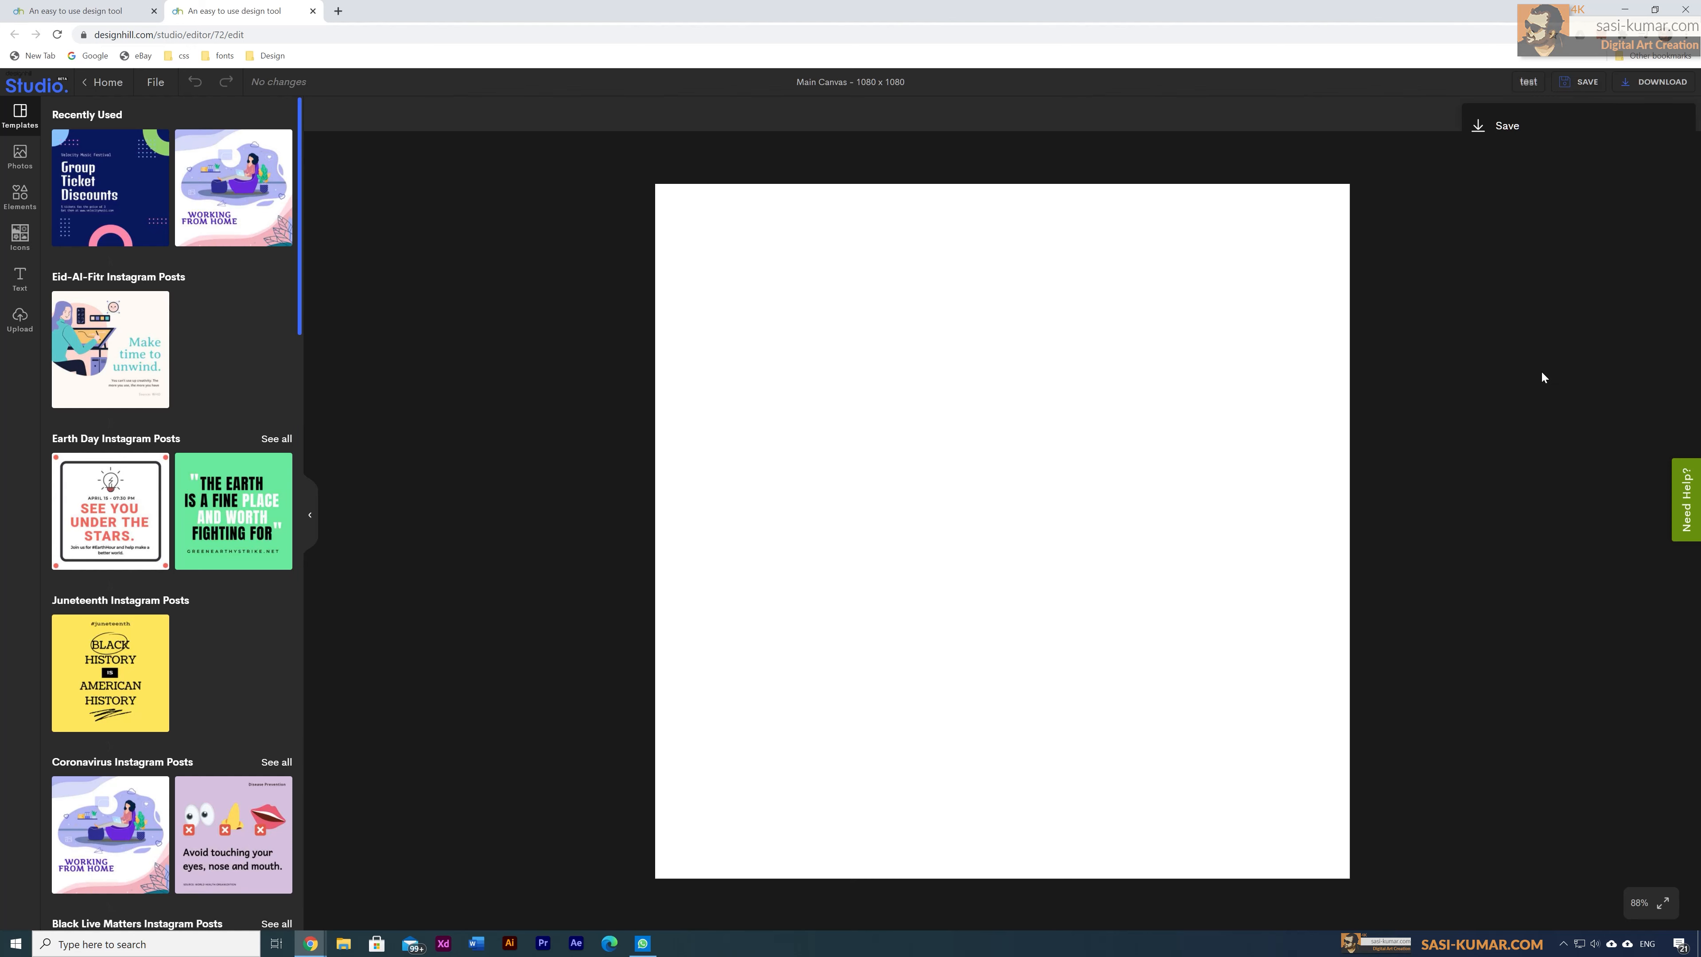
pyautogui.click(1507, 126)
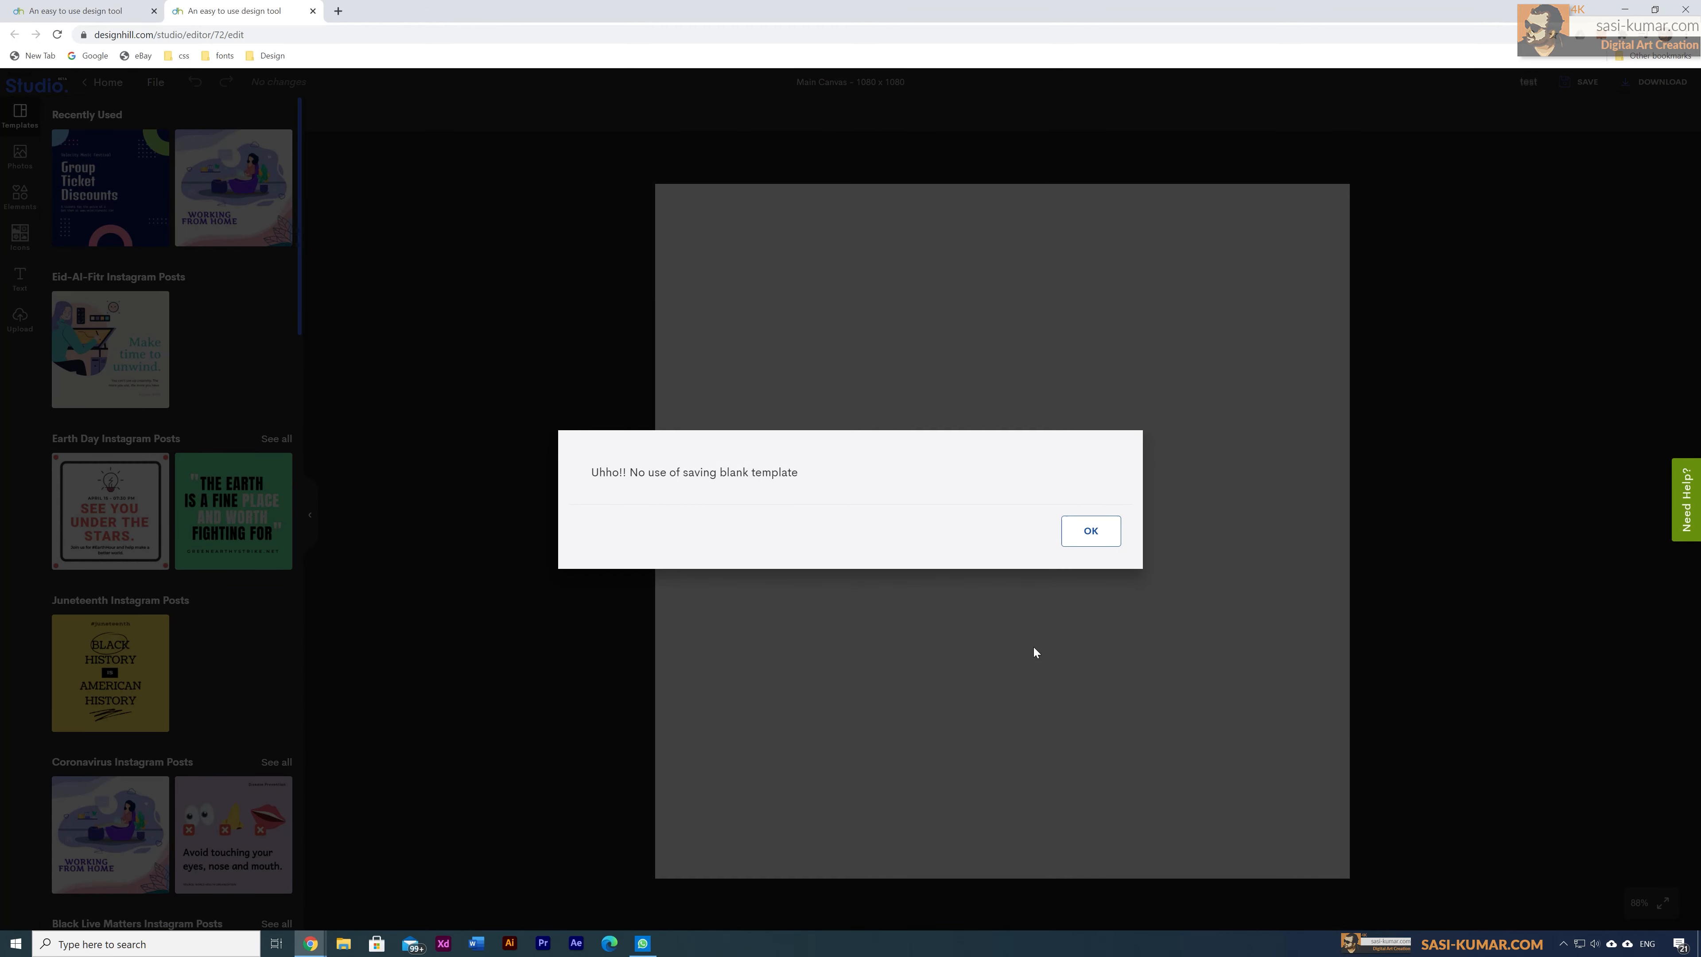
pyautogui.click(1096, 534)
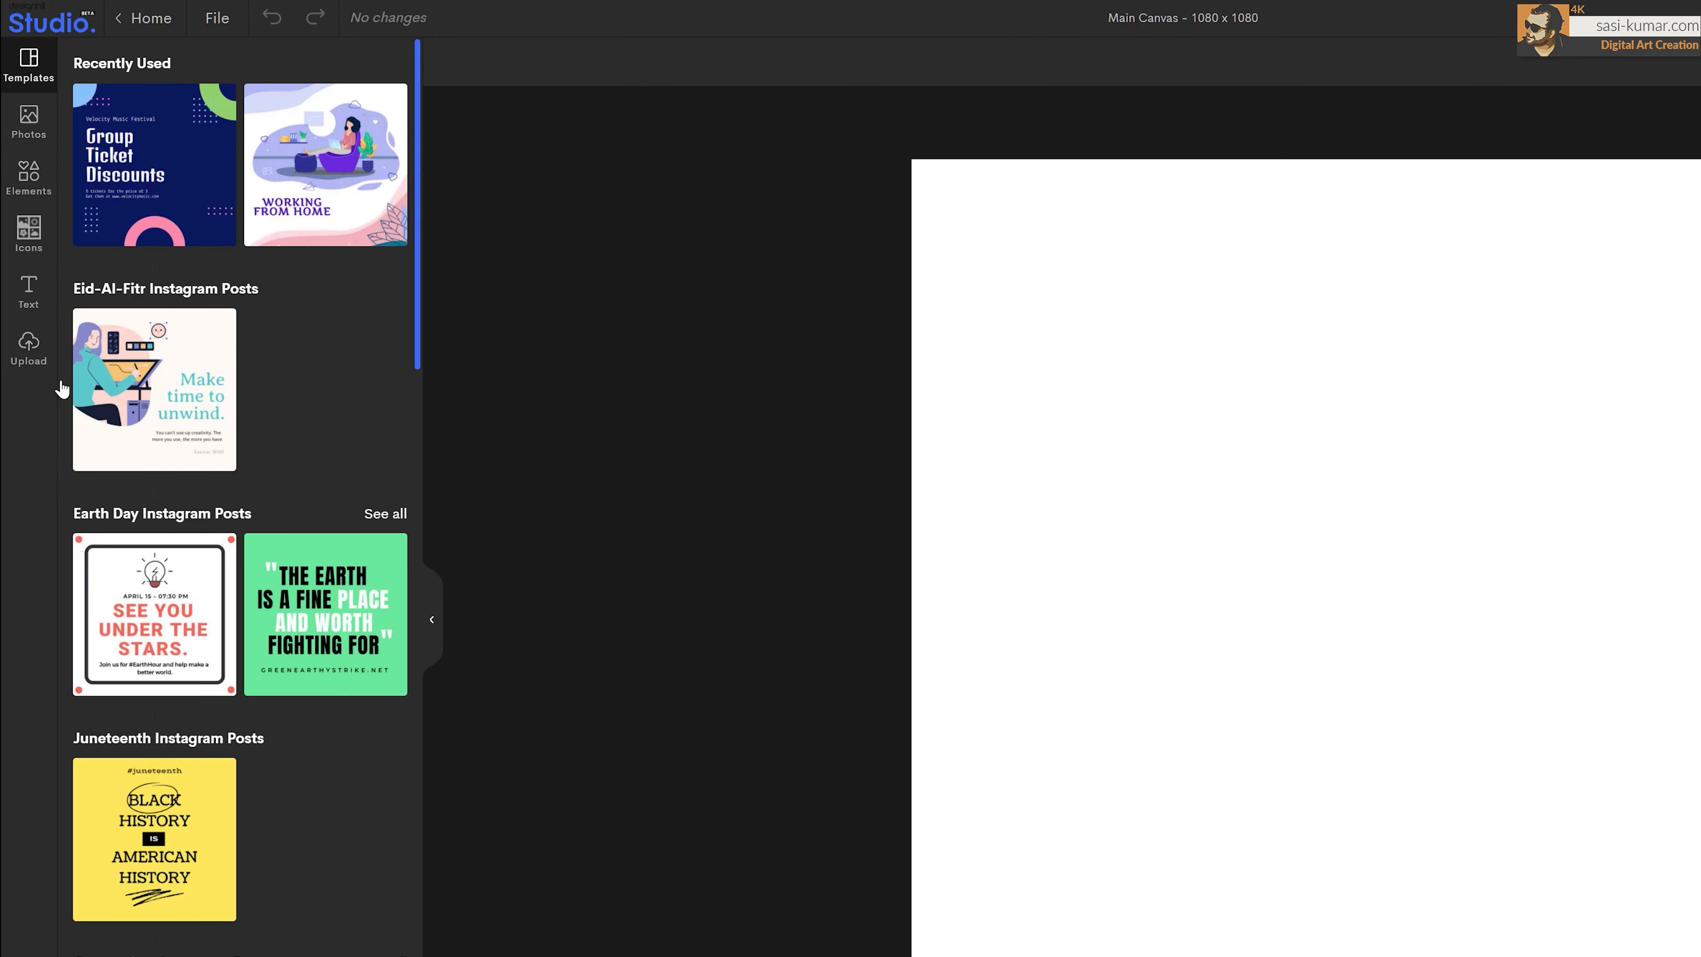
# Step: Load the orange burger 'Life's Too Short To Have Regrets' template from Food Instagram Posts
pyautogui.scroll(-6, 282, 731)
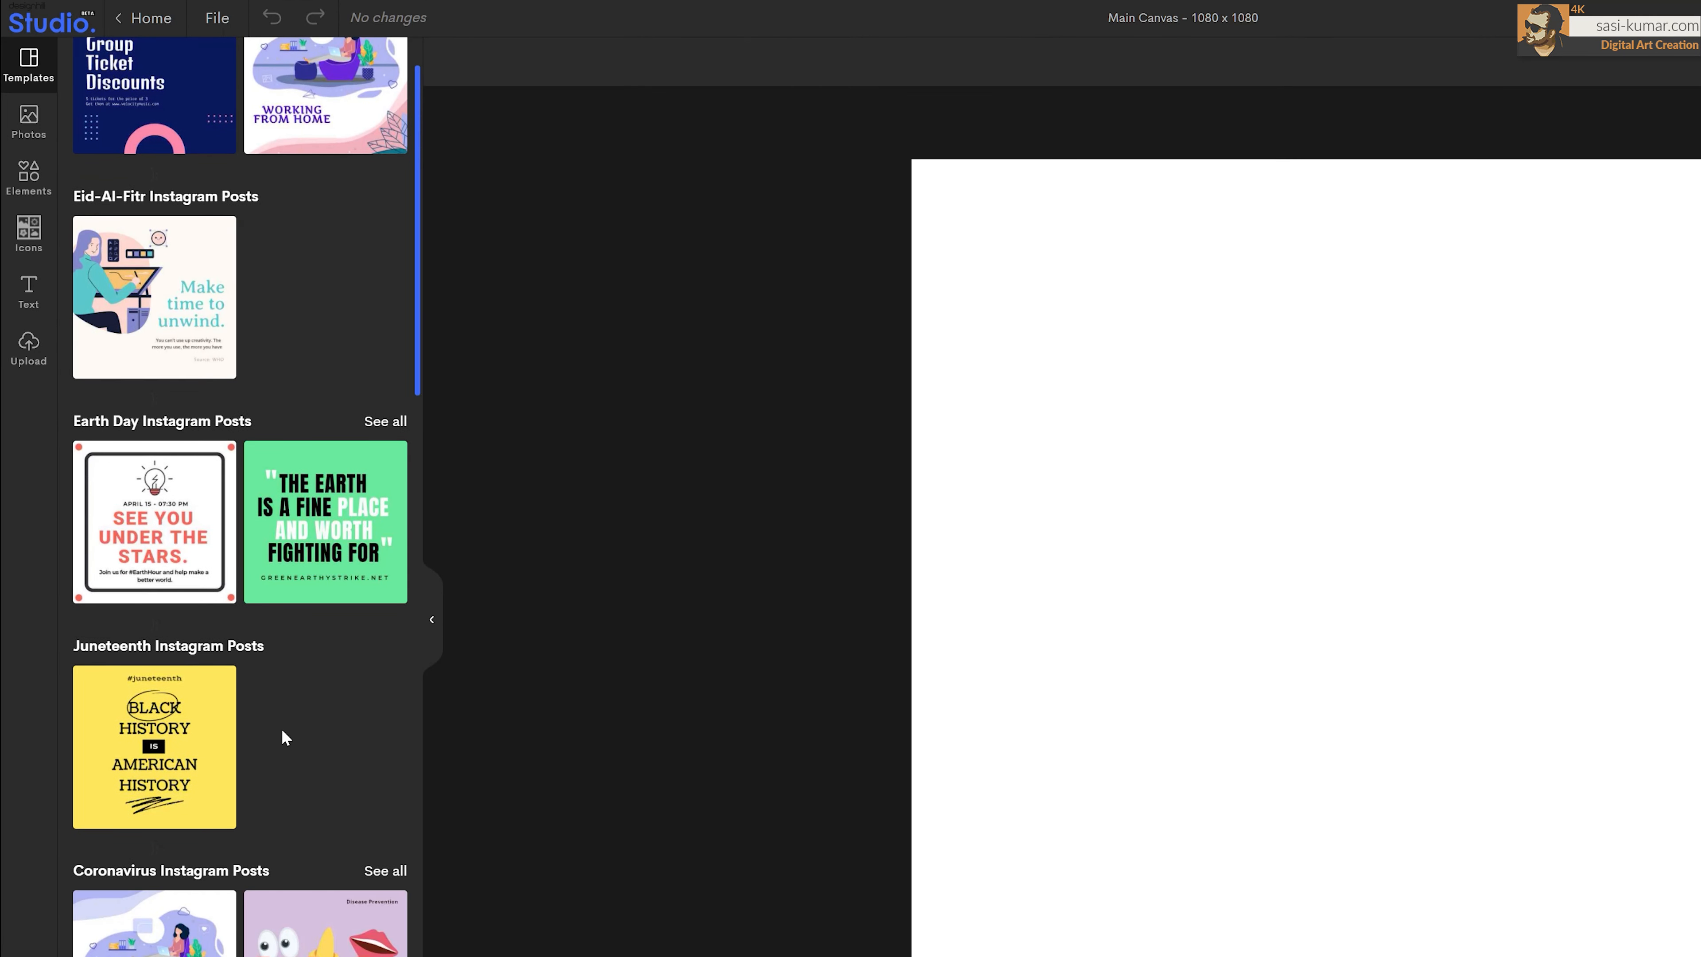
pyautogui.scroll(-6, 282, 737)
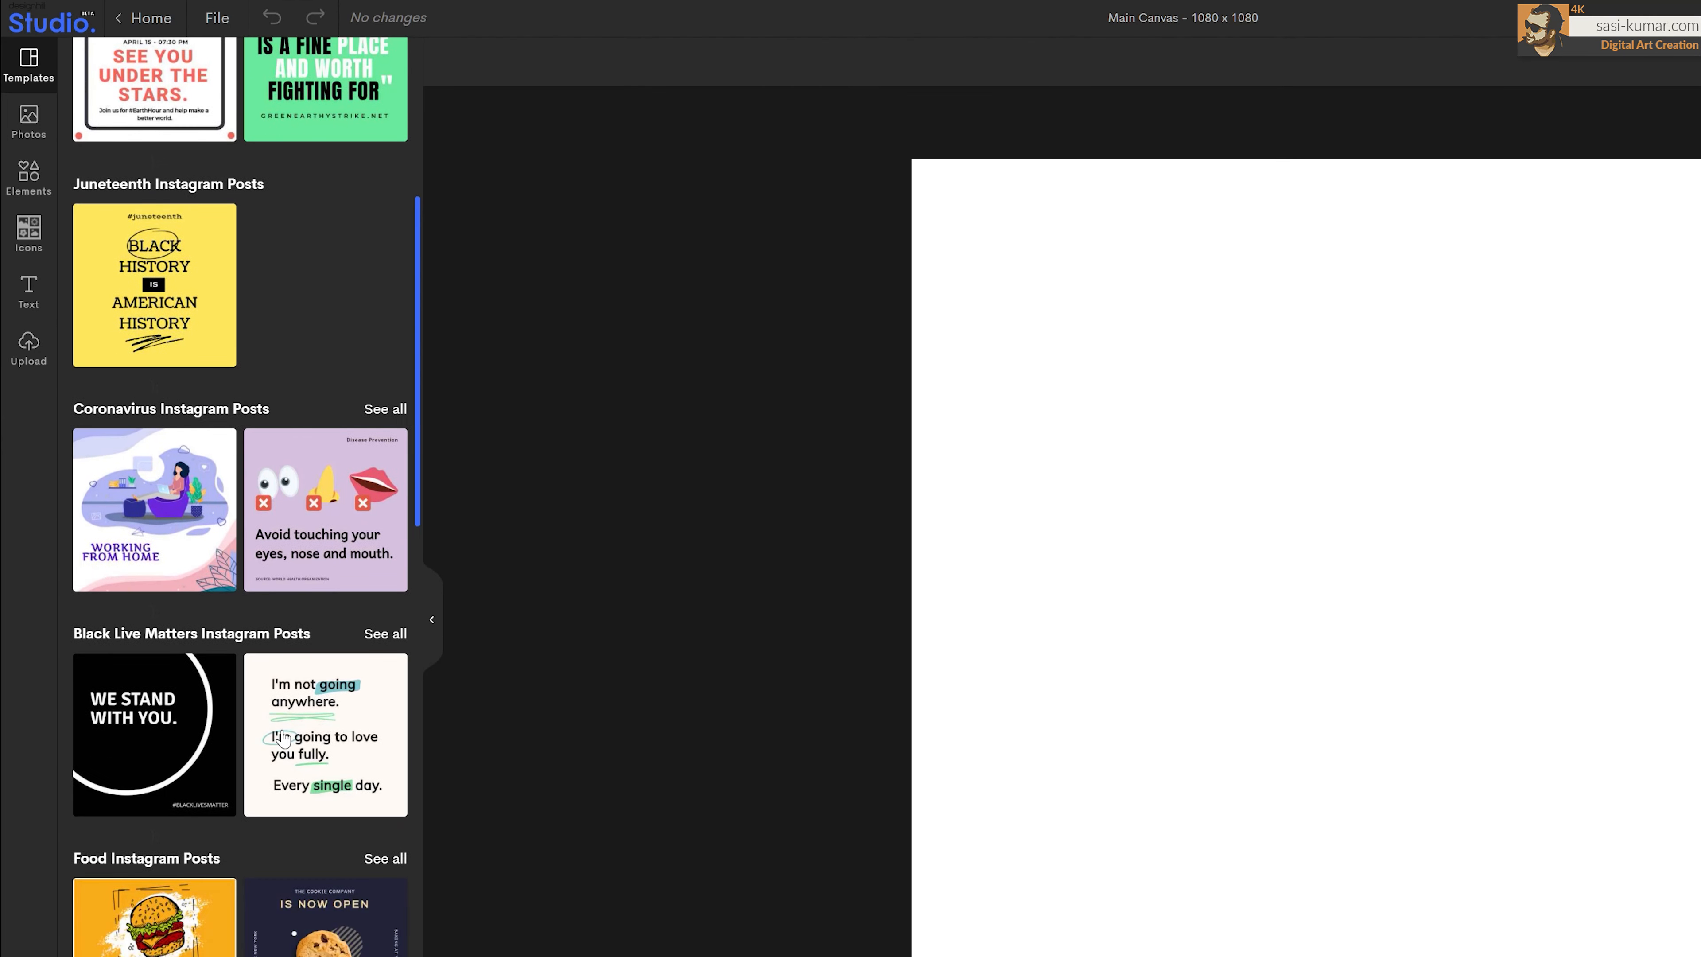
pyautogui.scroll(-3, 281, 737)
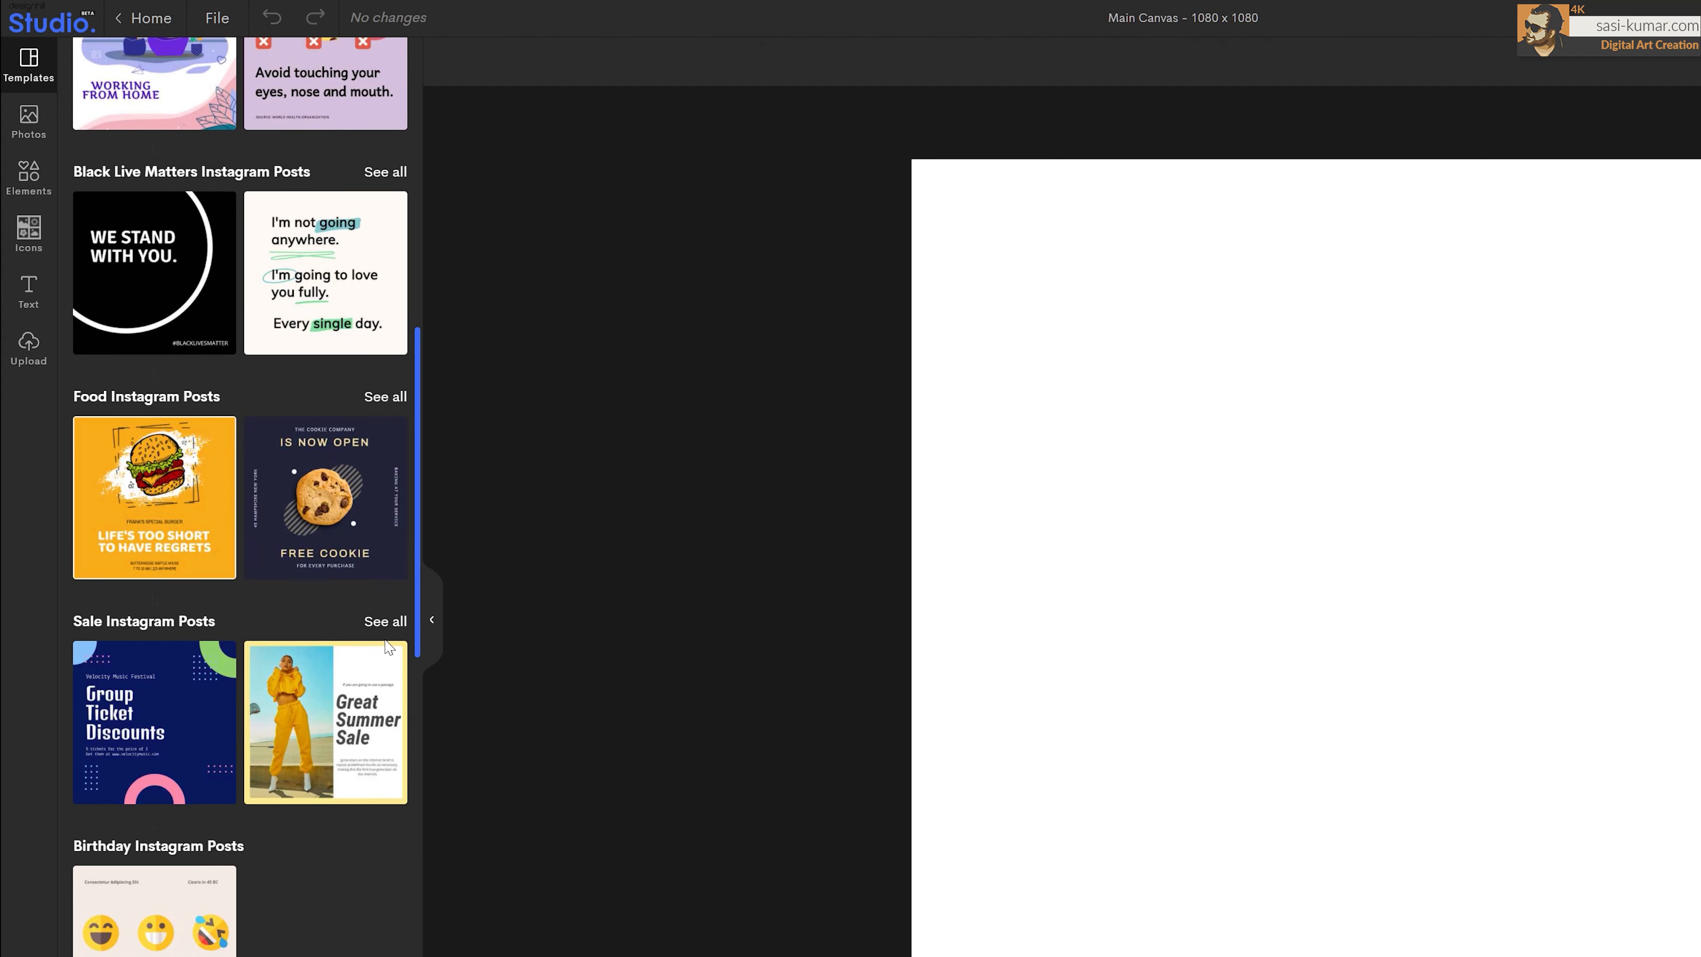
pyautogui.scroll(-1, 364, 710)
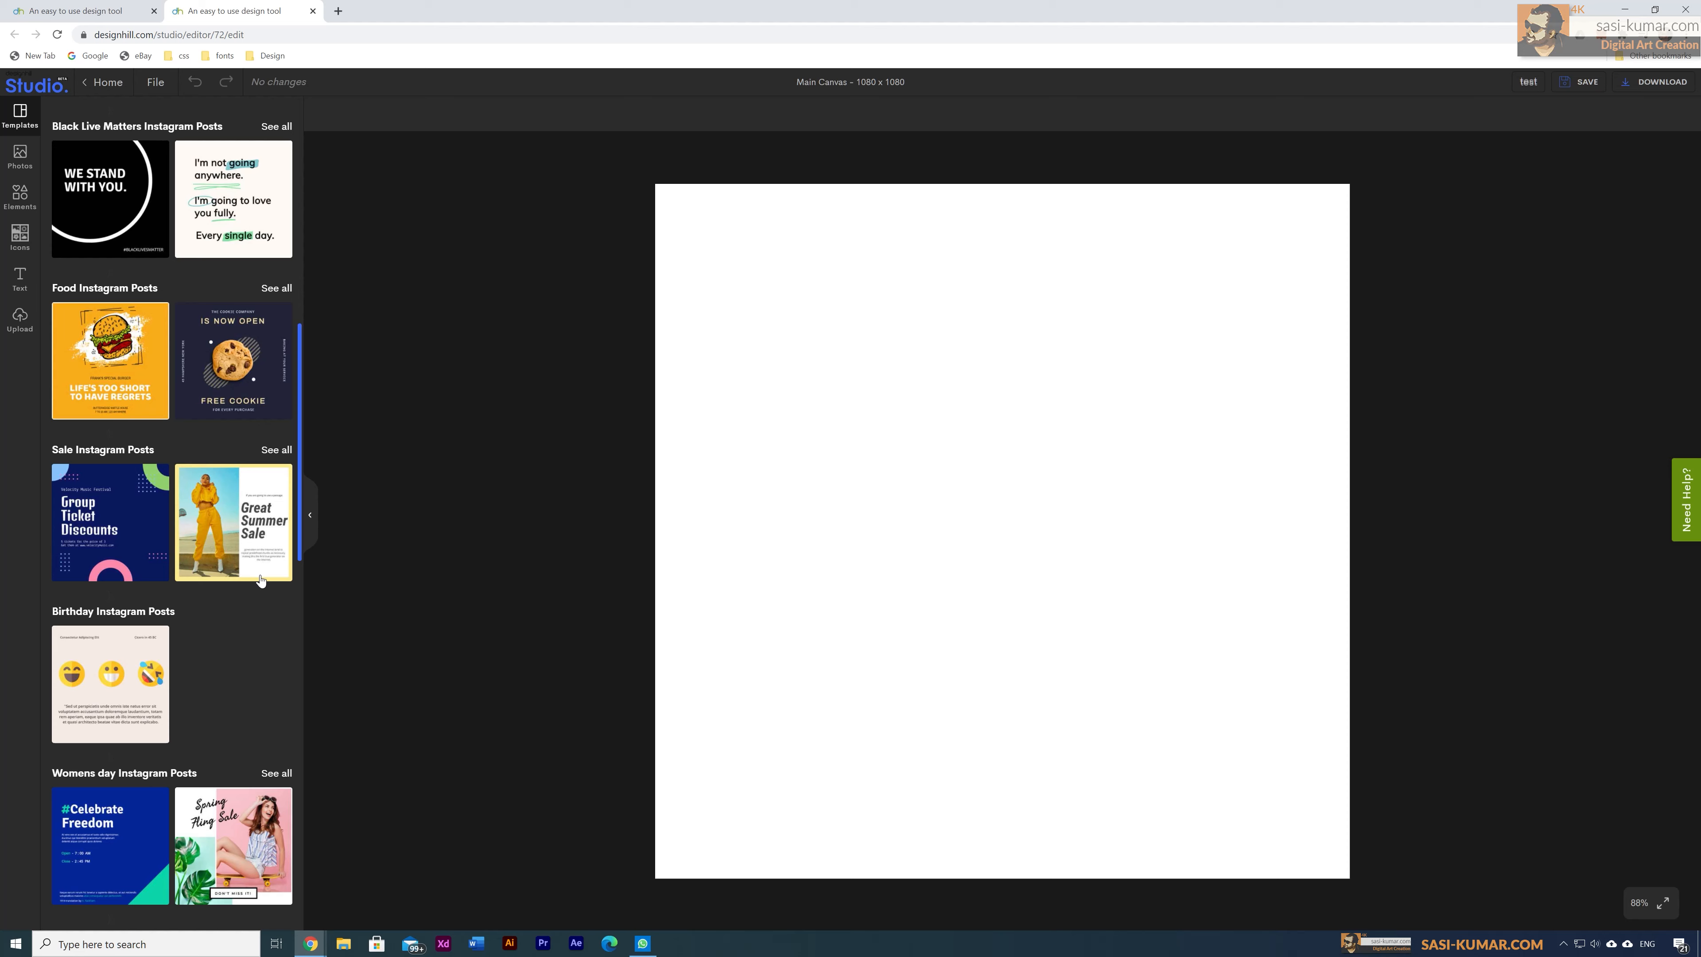
pyautogui.scroll(-2, 261, 579)
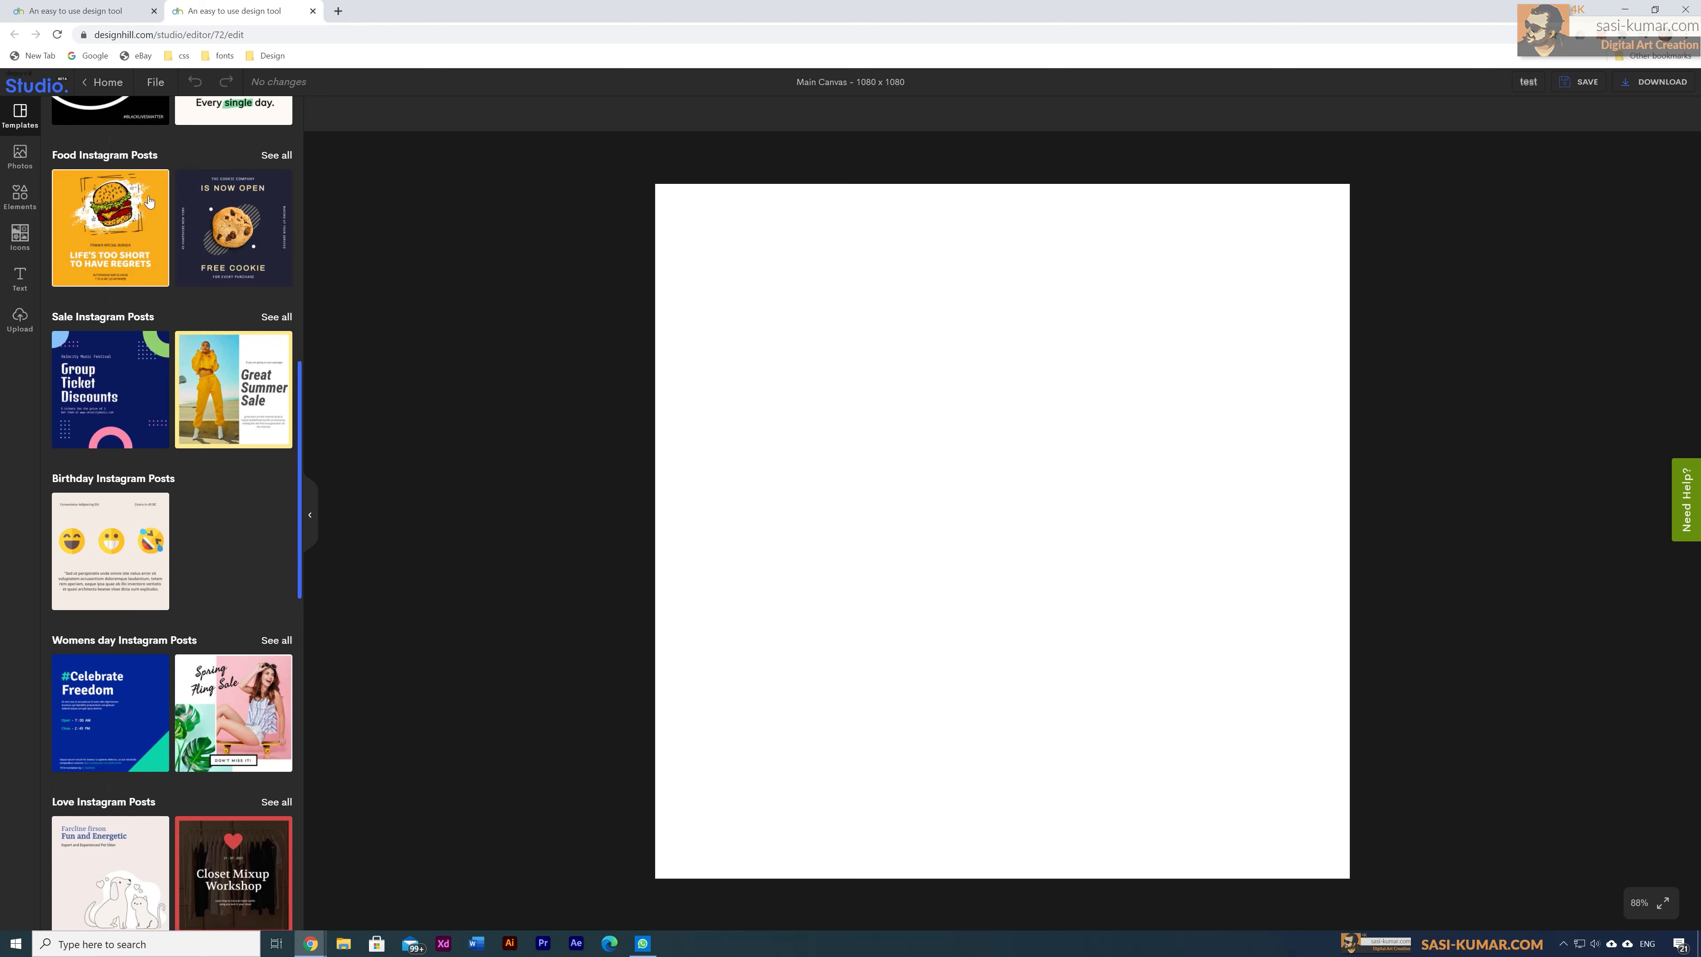
pyautogui.click(107, 225)
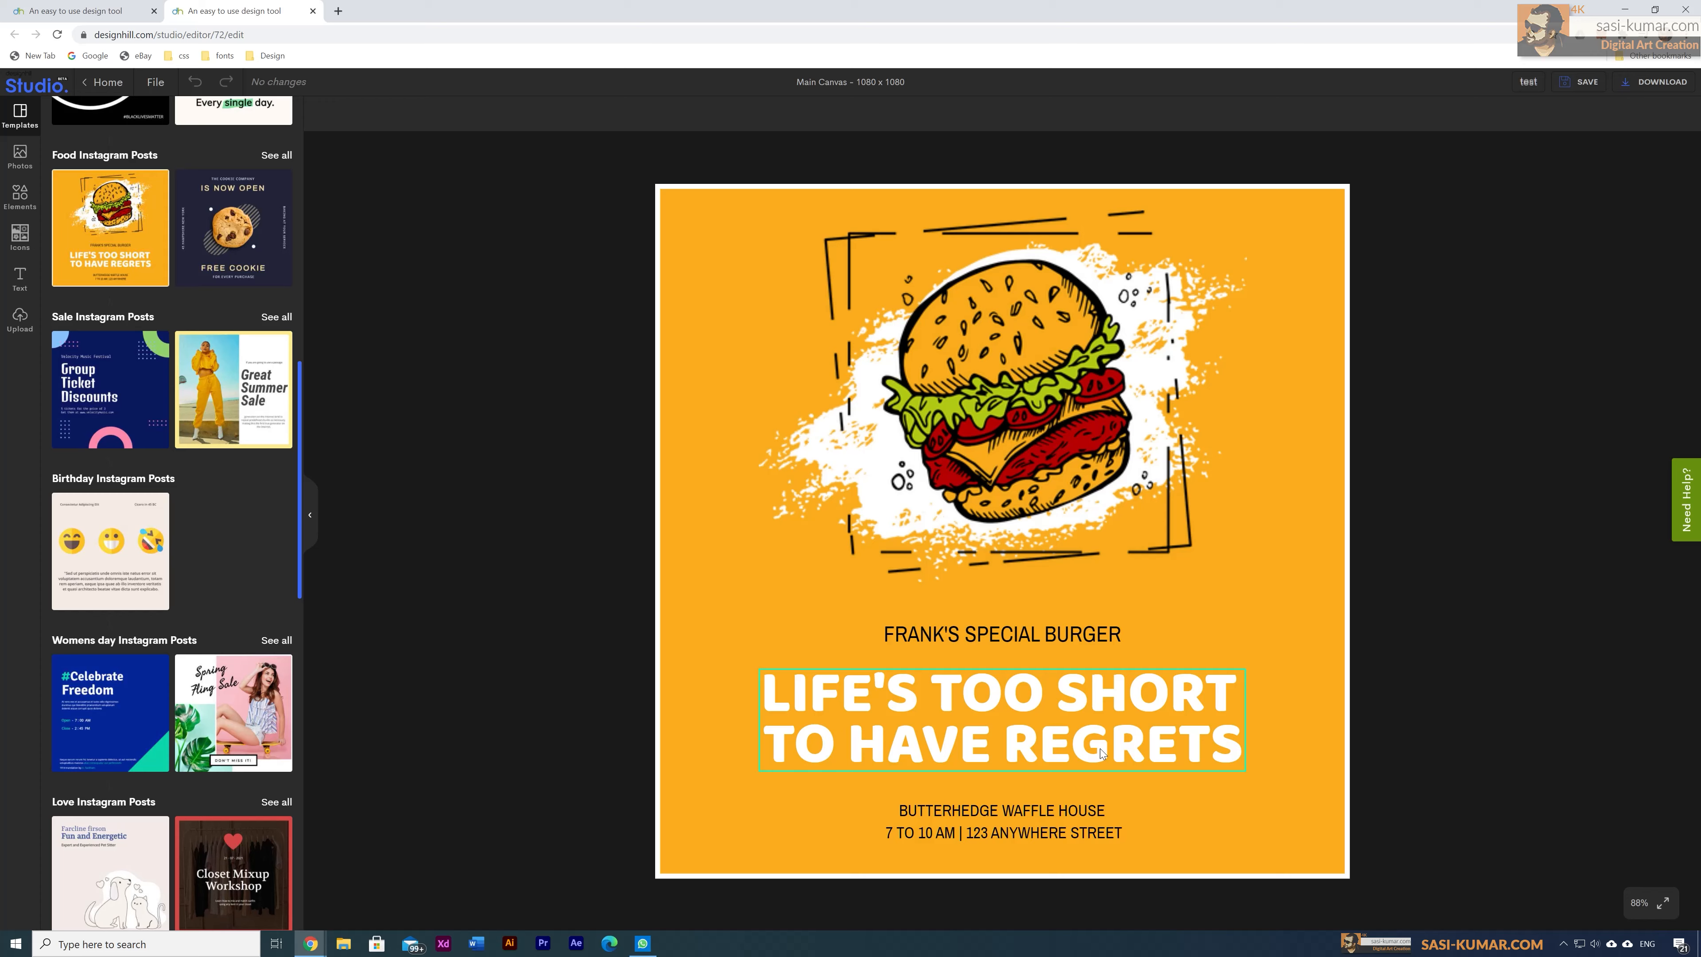
# Step: Change the top line from FRANK'S SPECIAL BURGER to 'DAC SPECIAL BURGER OFFER !!'
pyautogui.click(938, 635)
pyautogui.doubleClick(937, 634)
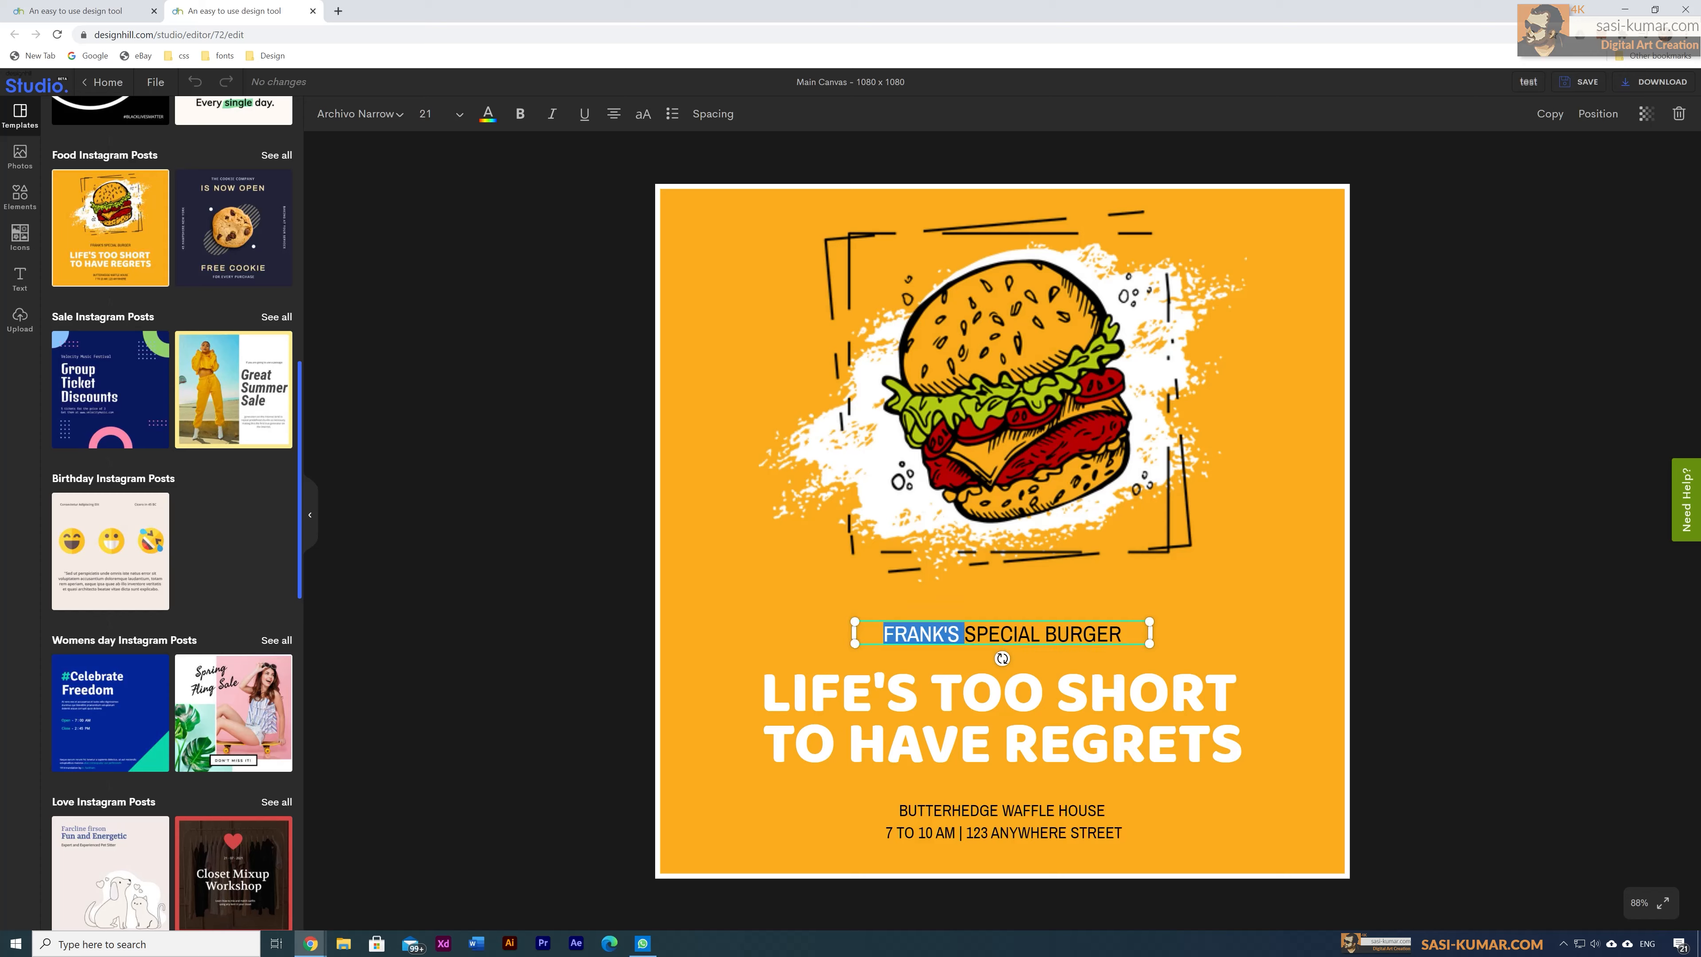
pyautogui.write('DAC')
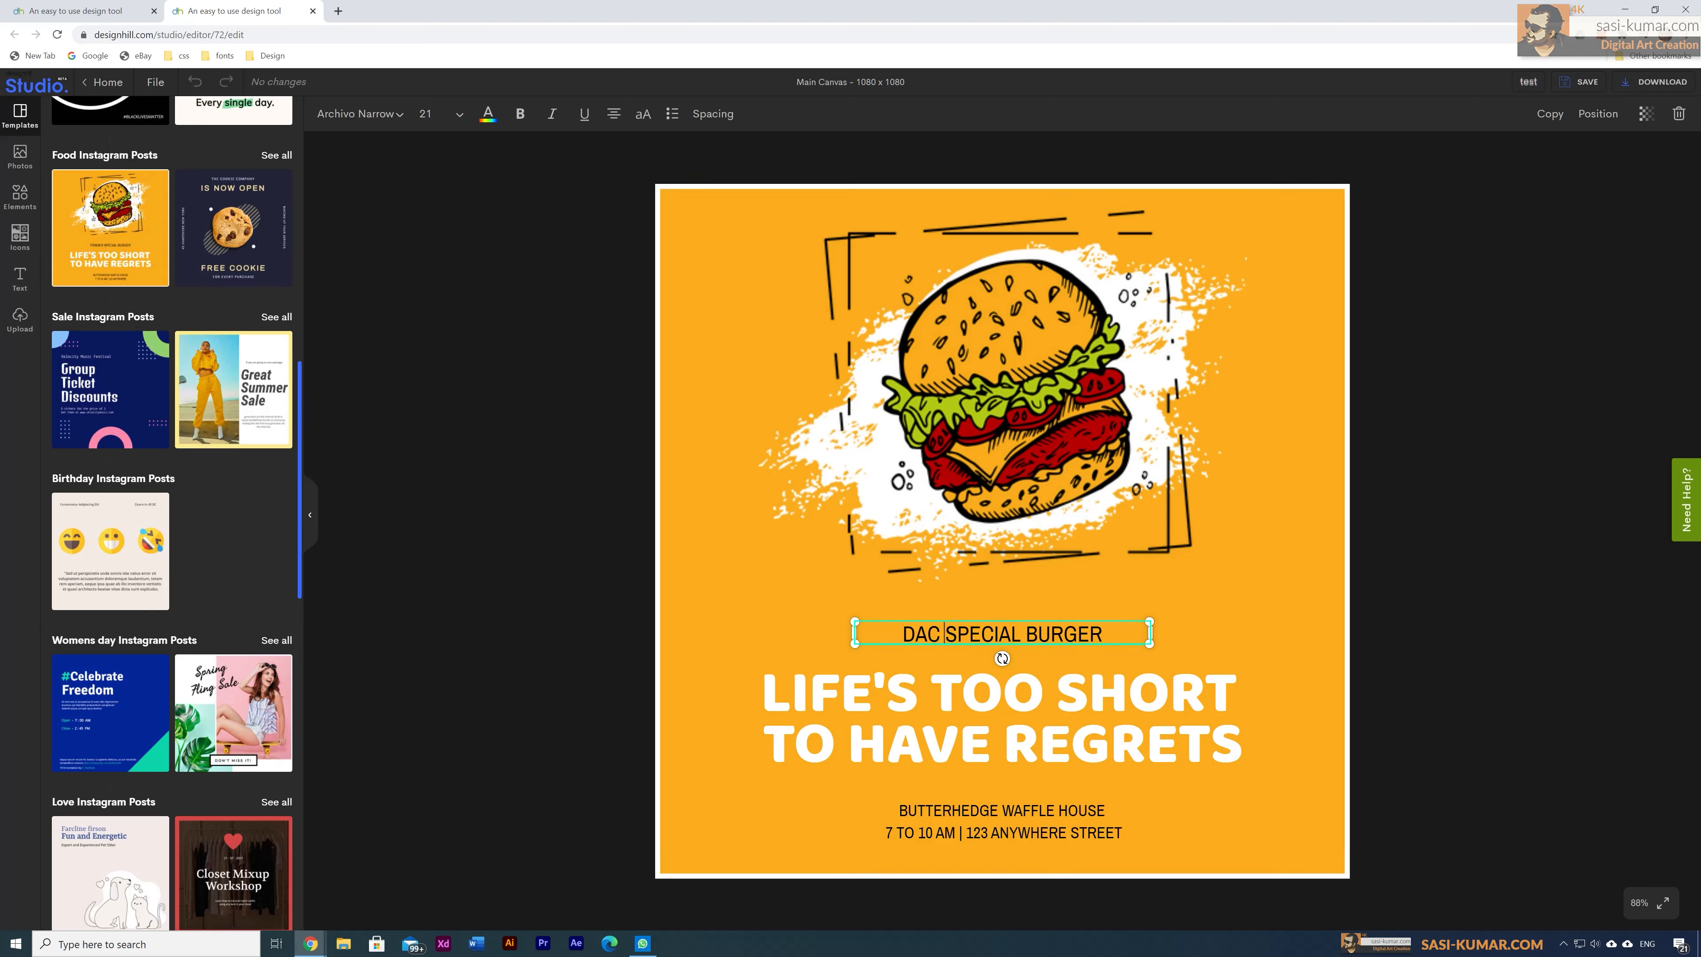
pyautogui.doubleClick(1063, 632)
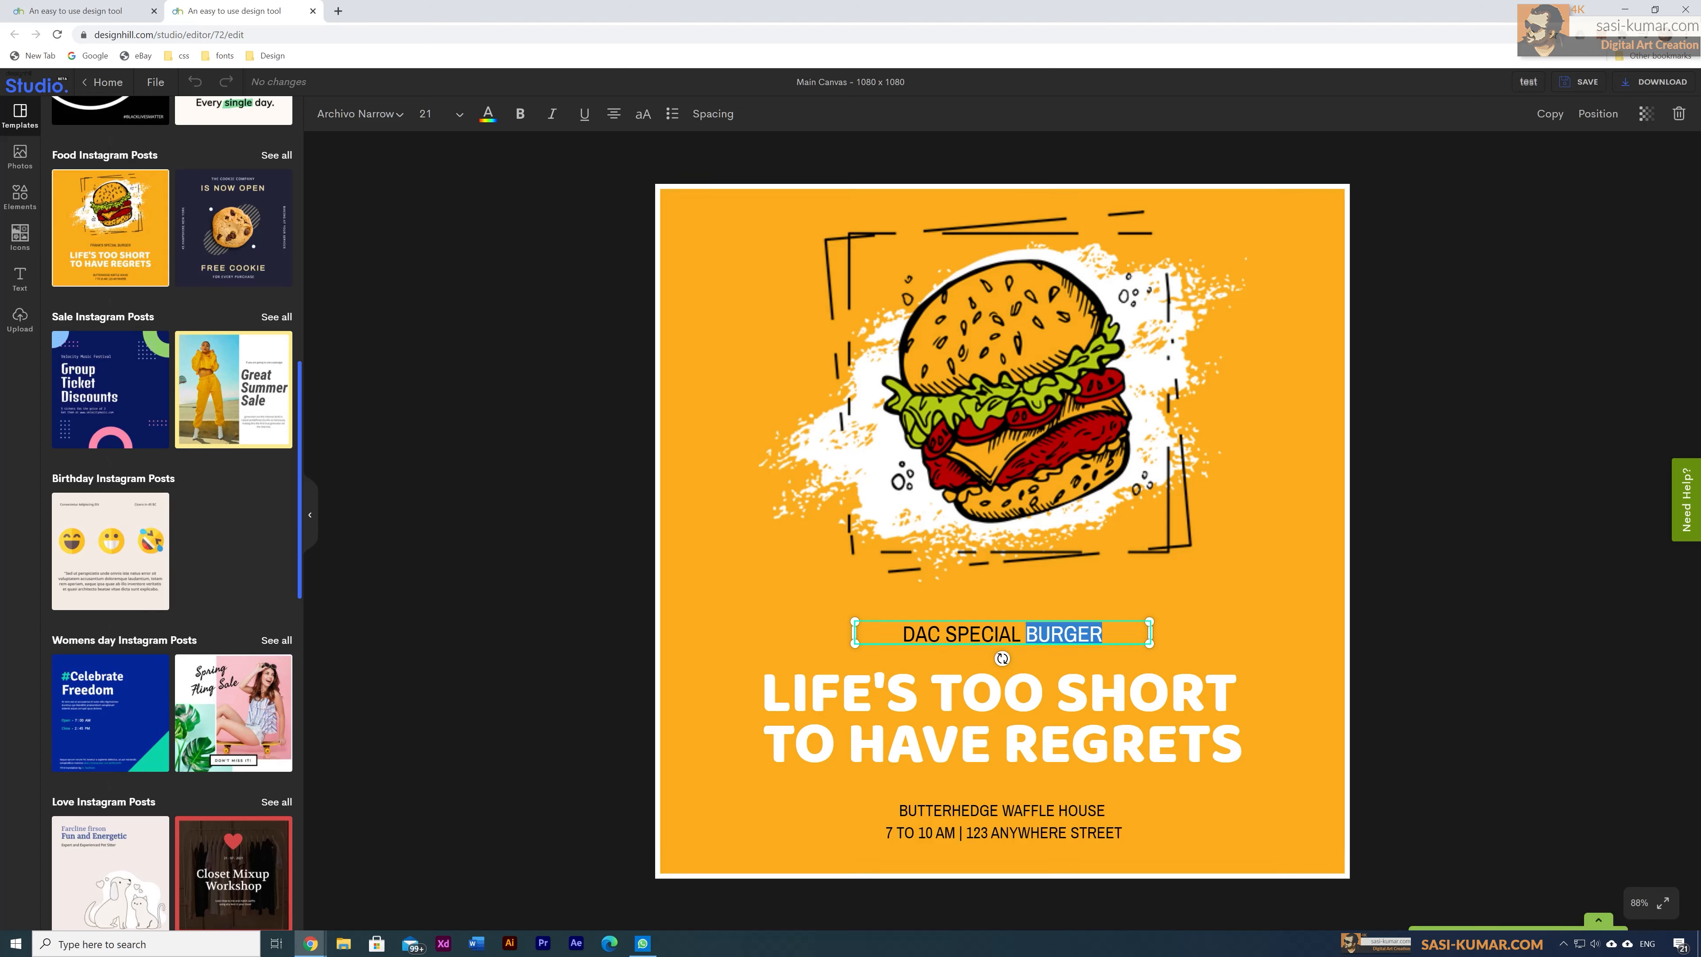
pyautogui.click(1103, 633)
pyautogui.write('OFFER')
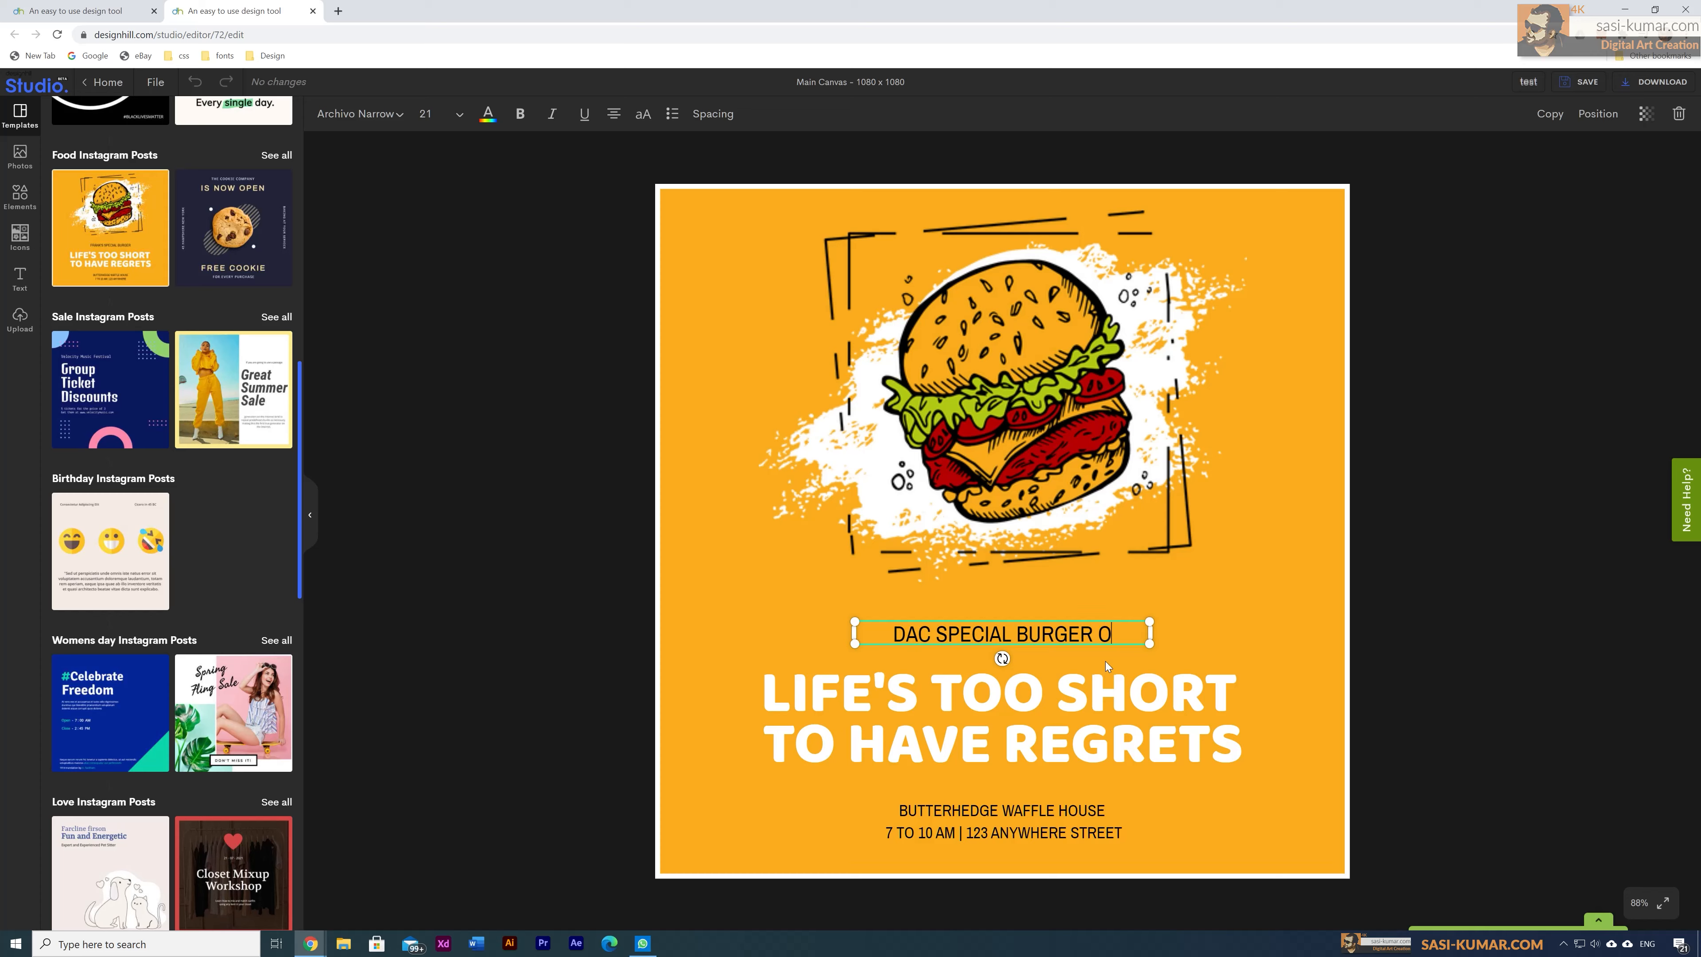
pyautogui.write(' !!')
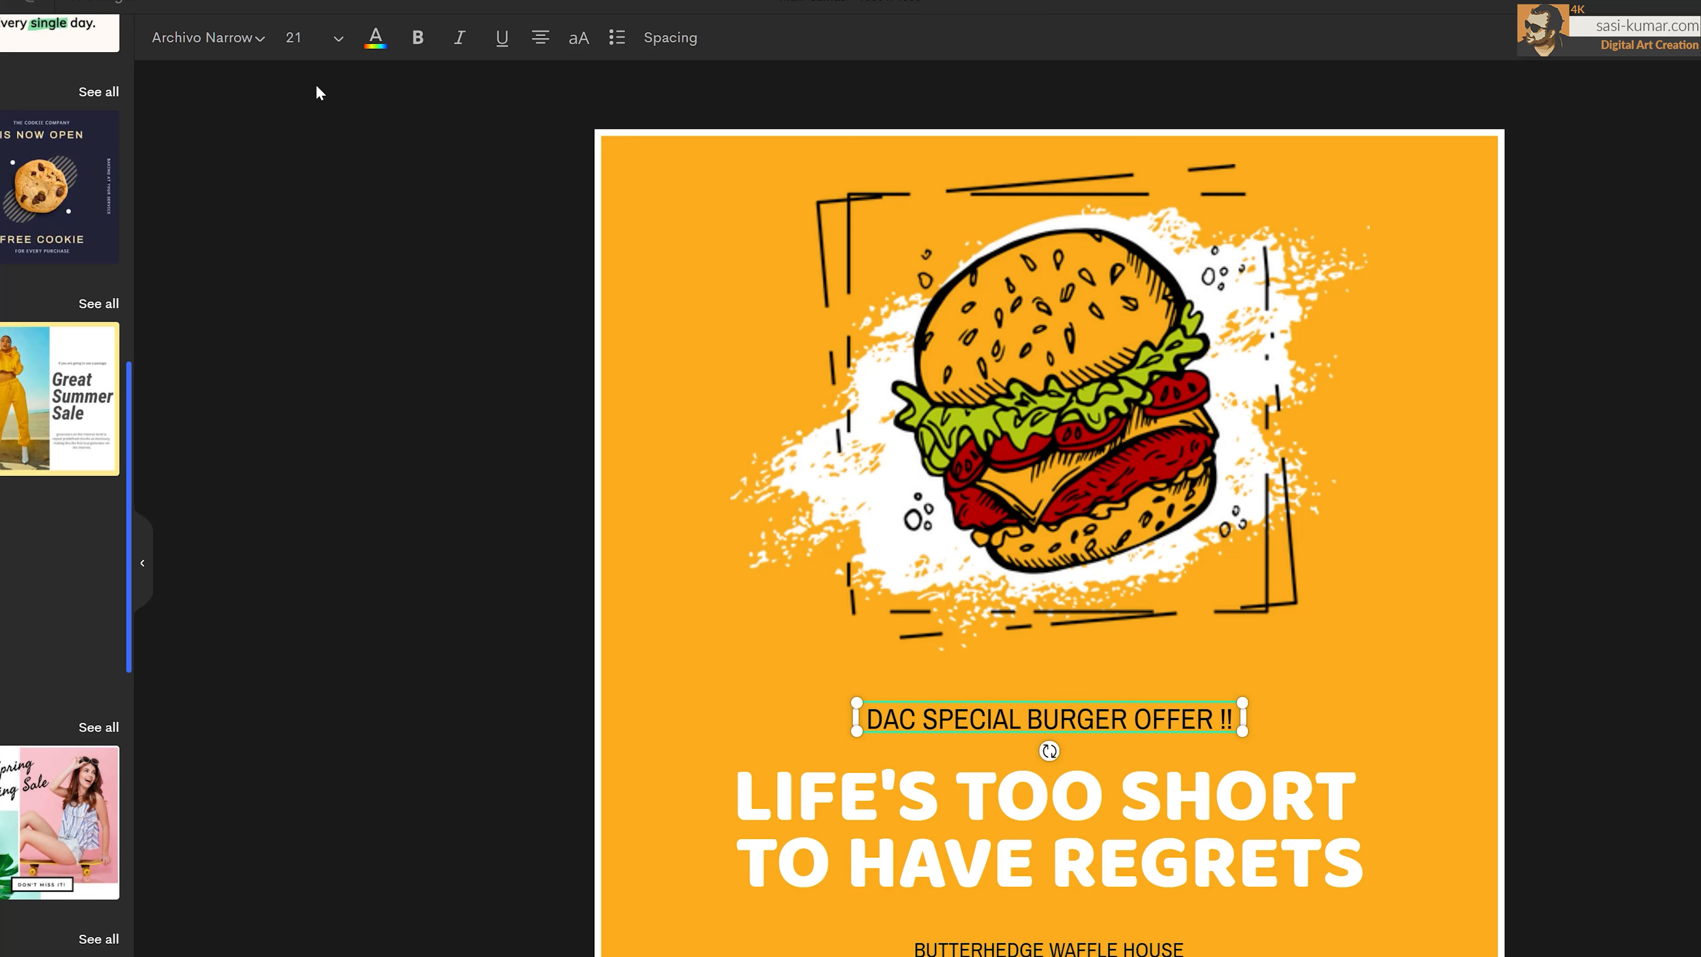
# Step: Set the offer line in Josefin Sans Medium Italic and nudge it slightly upward
pyautogui.click(260, 41)
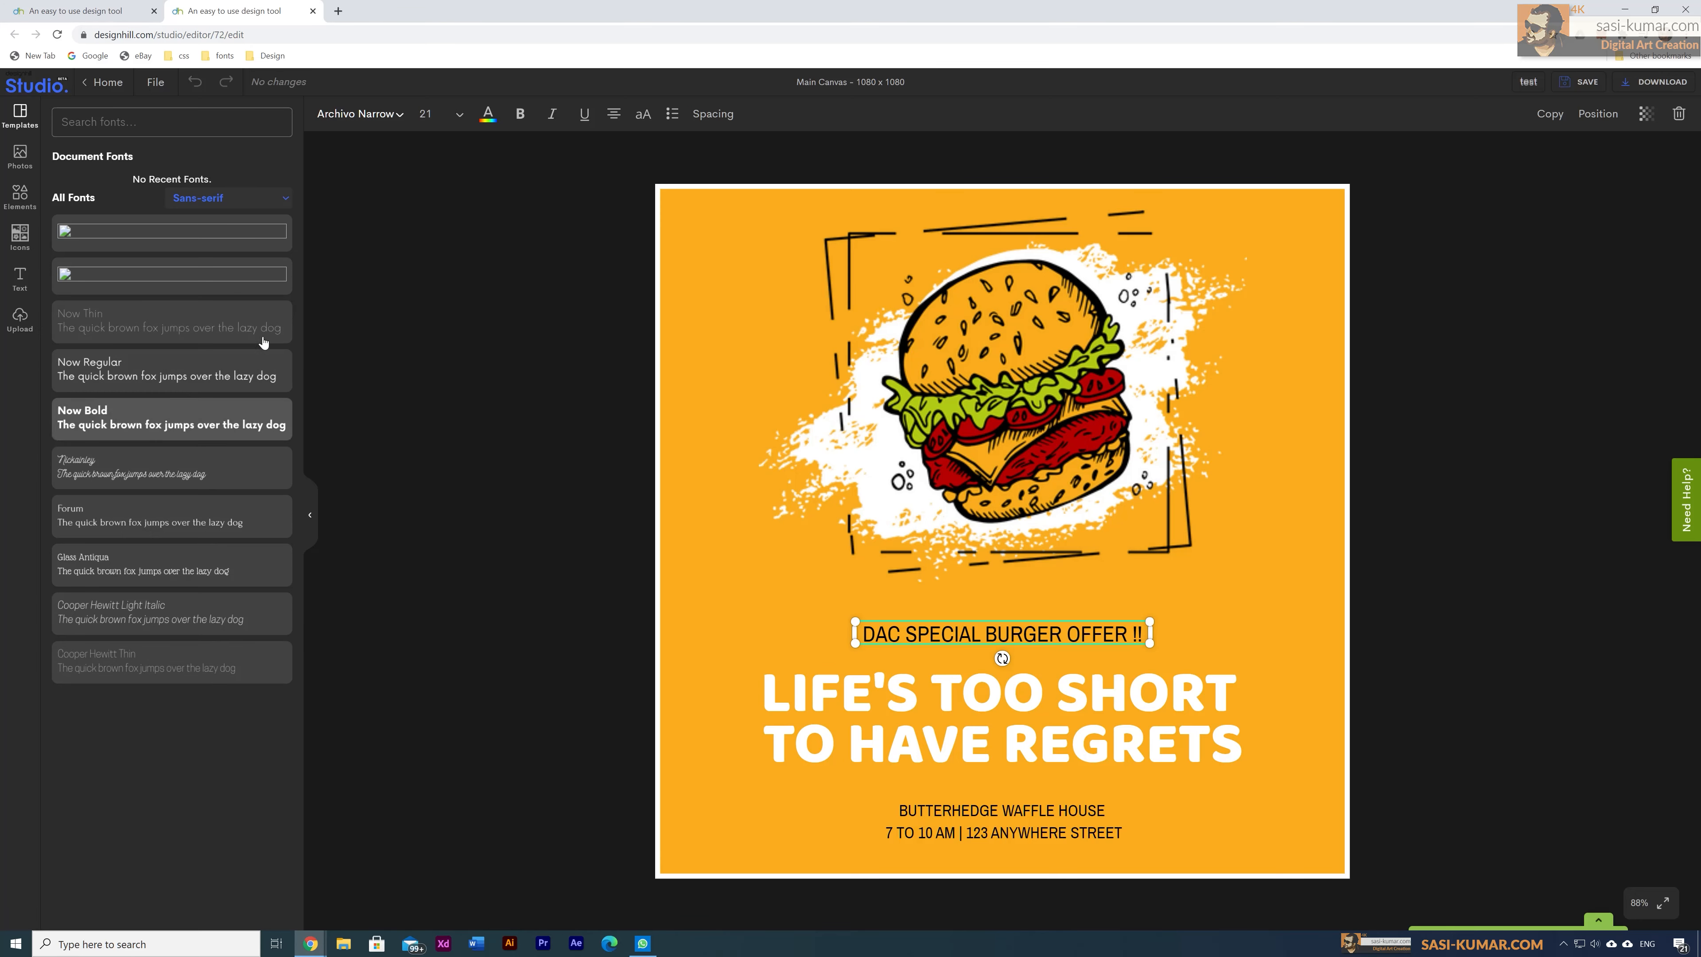
pyautogui.click(288, 199)
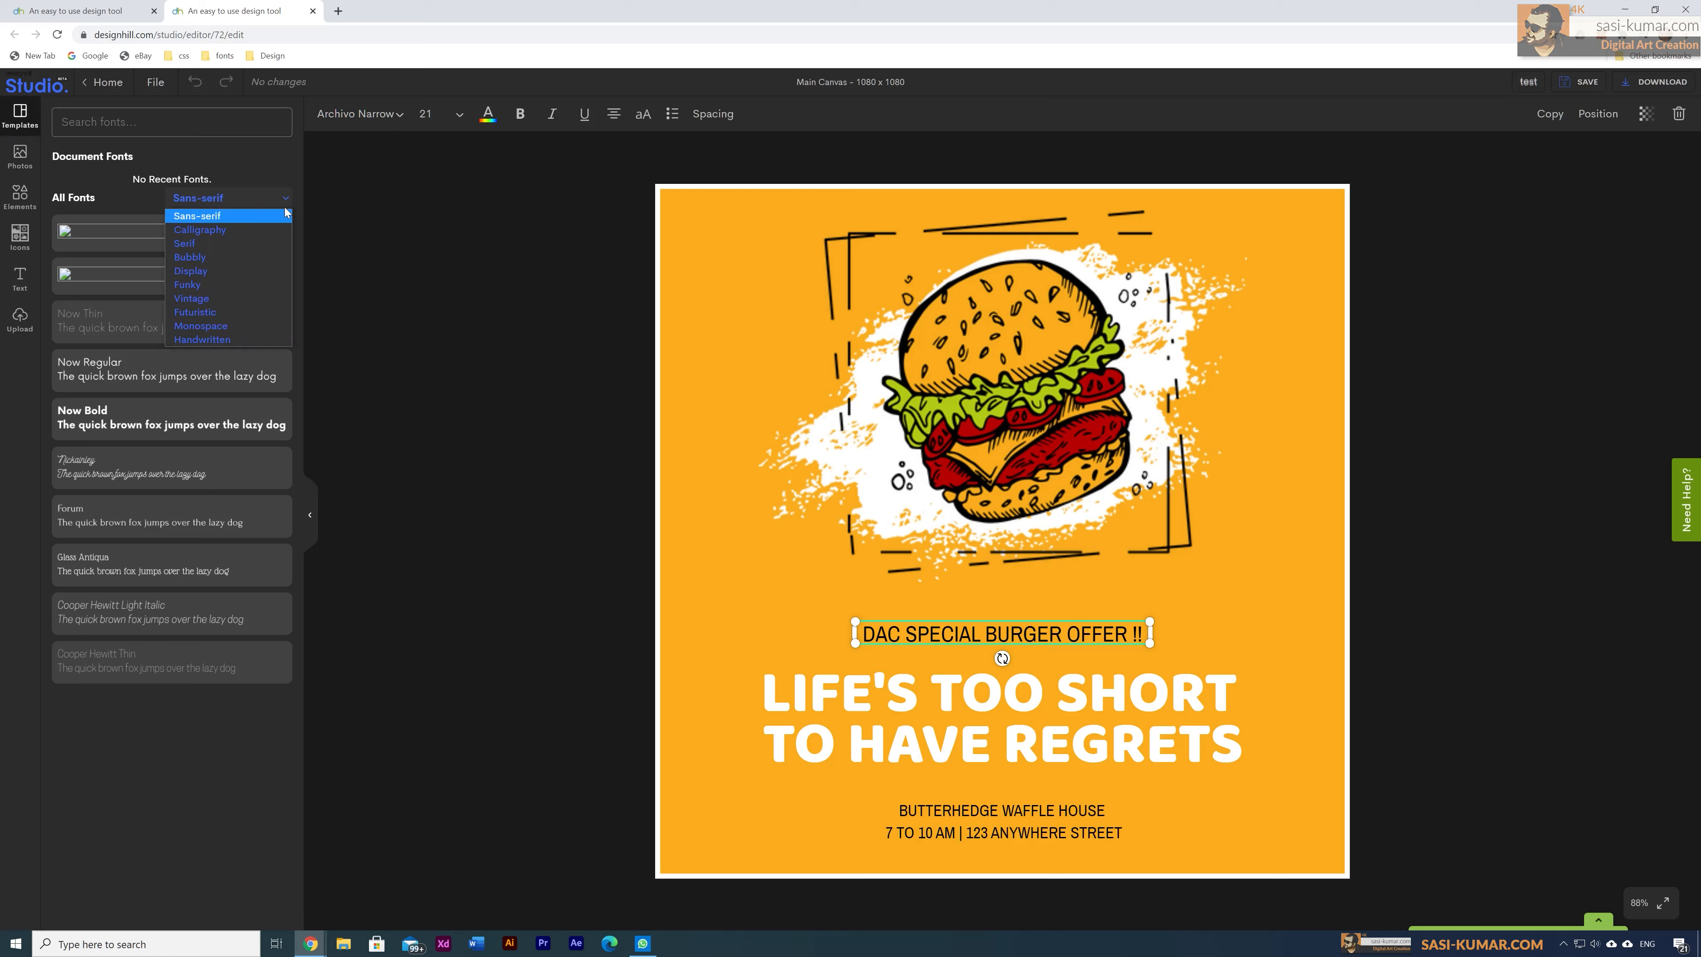
pyautogui.click(269, 231)
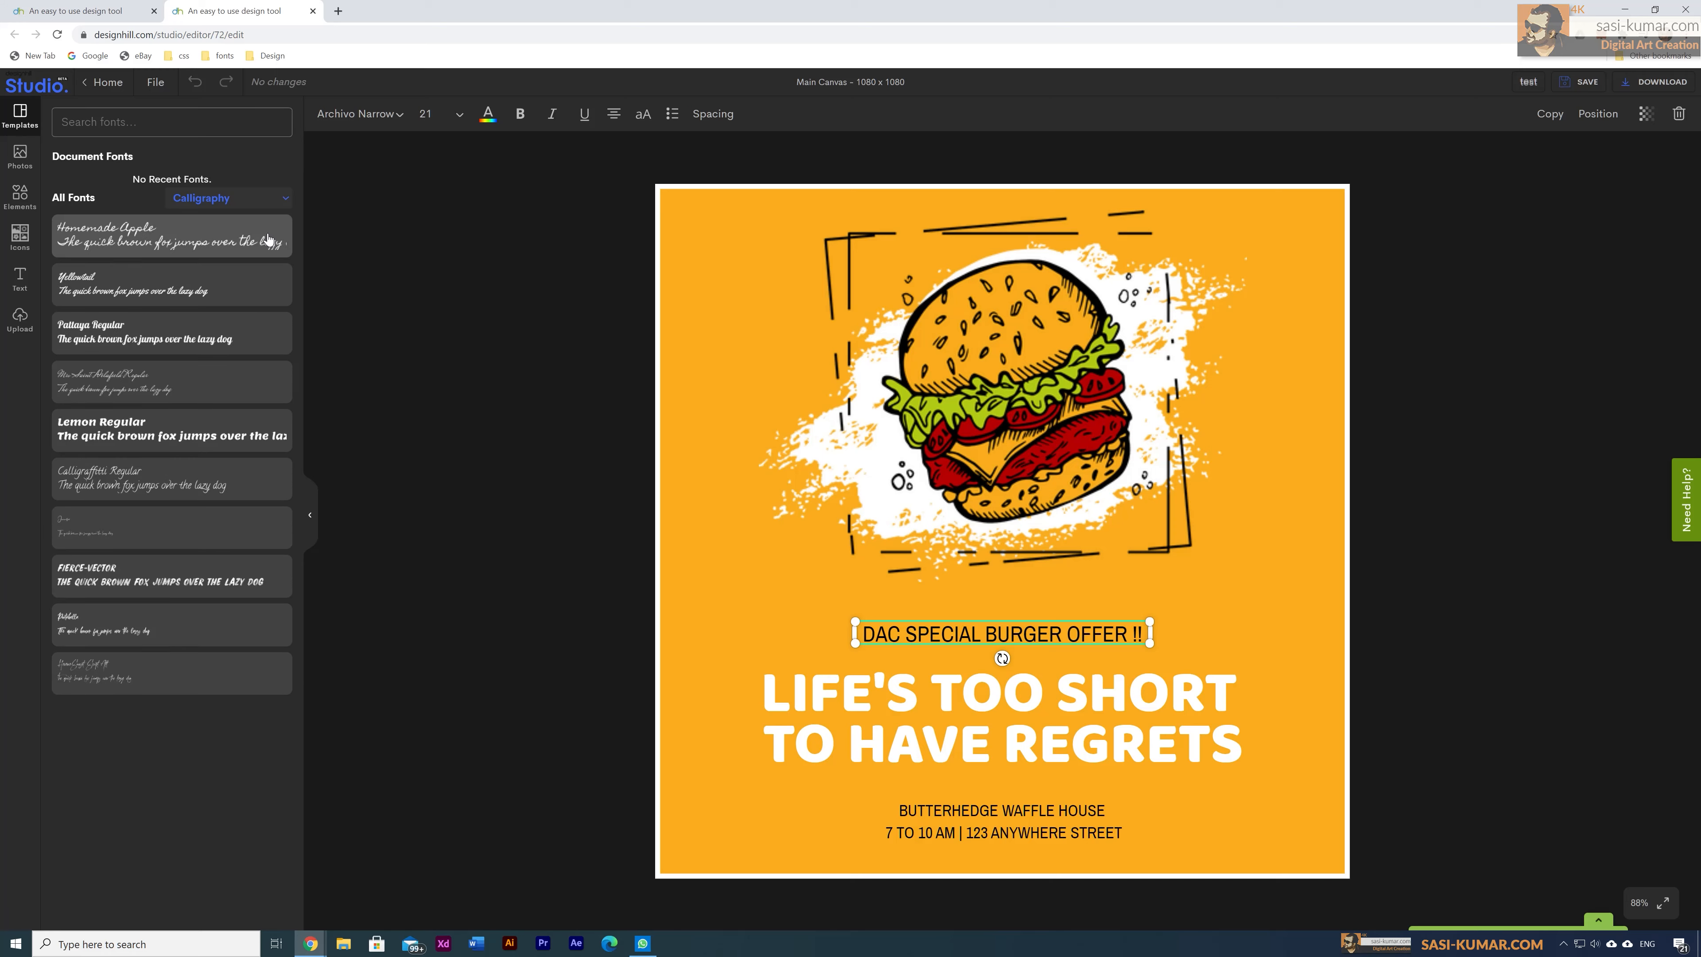
pyautogui.click(138, 434)
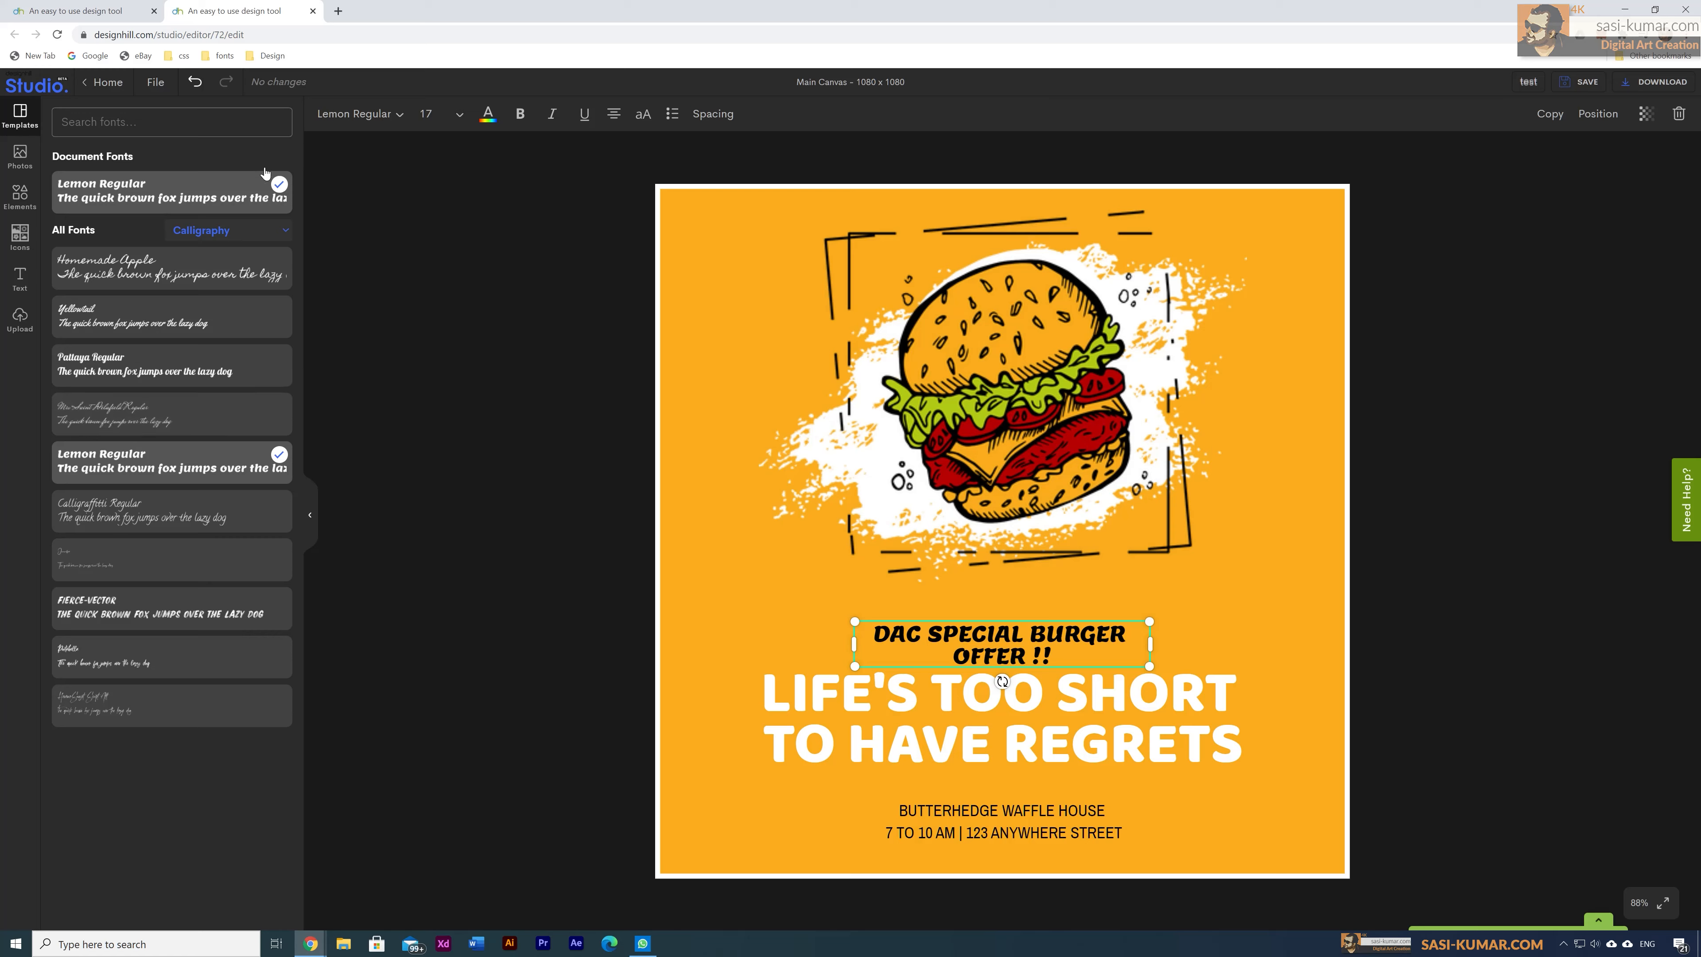
pyautogui.click(289, 235)
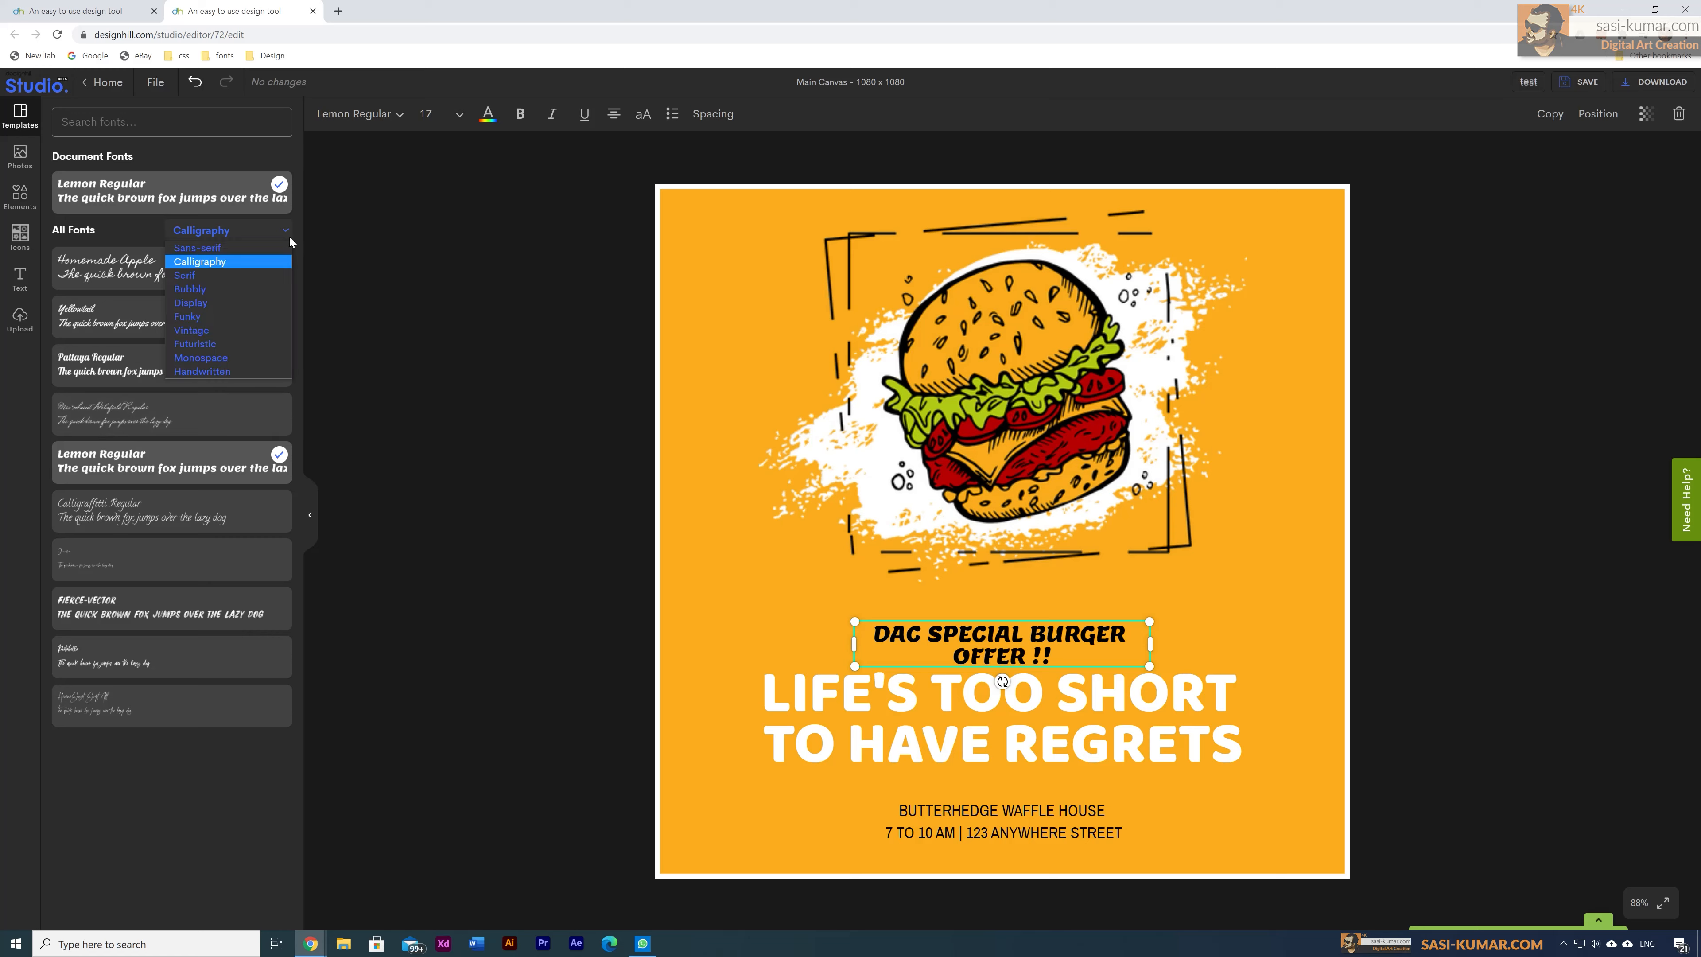
pyautogui.click(229, 331)
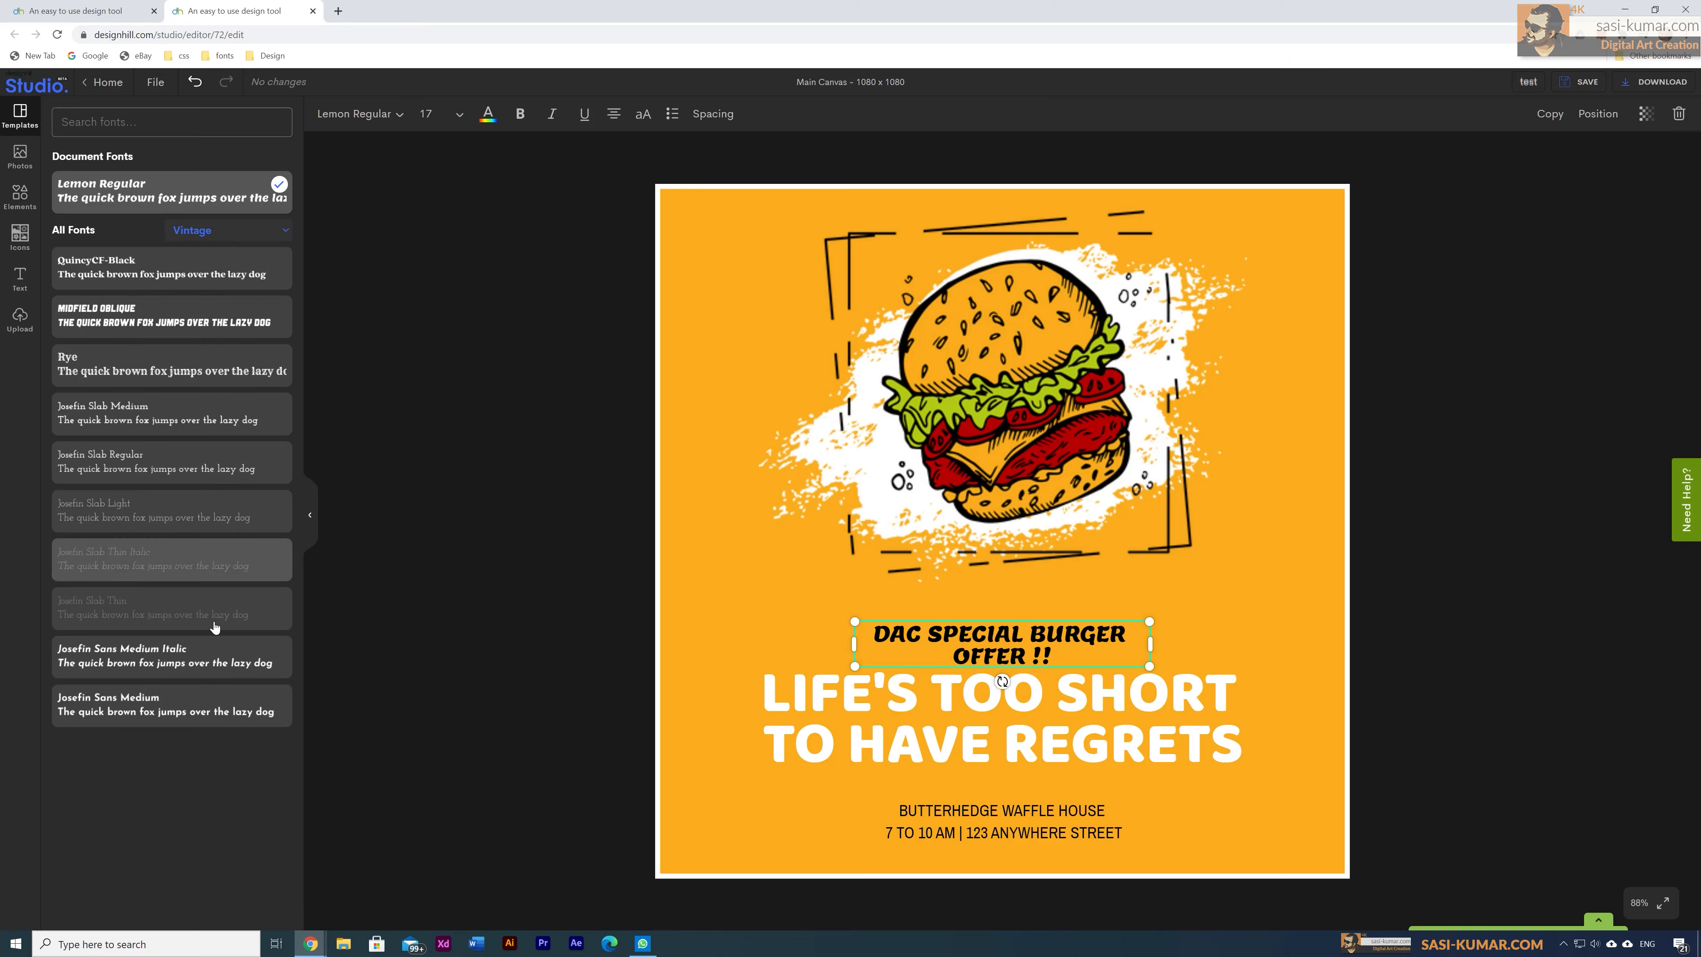
pyautogui.click(211, 663)
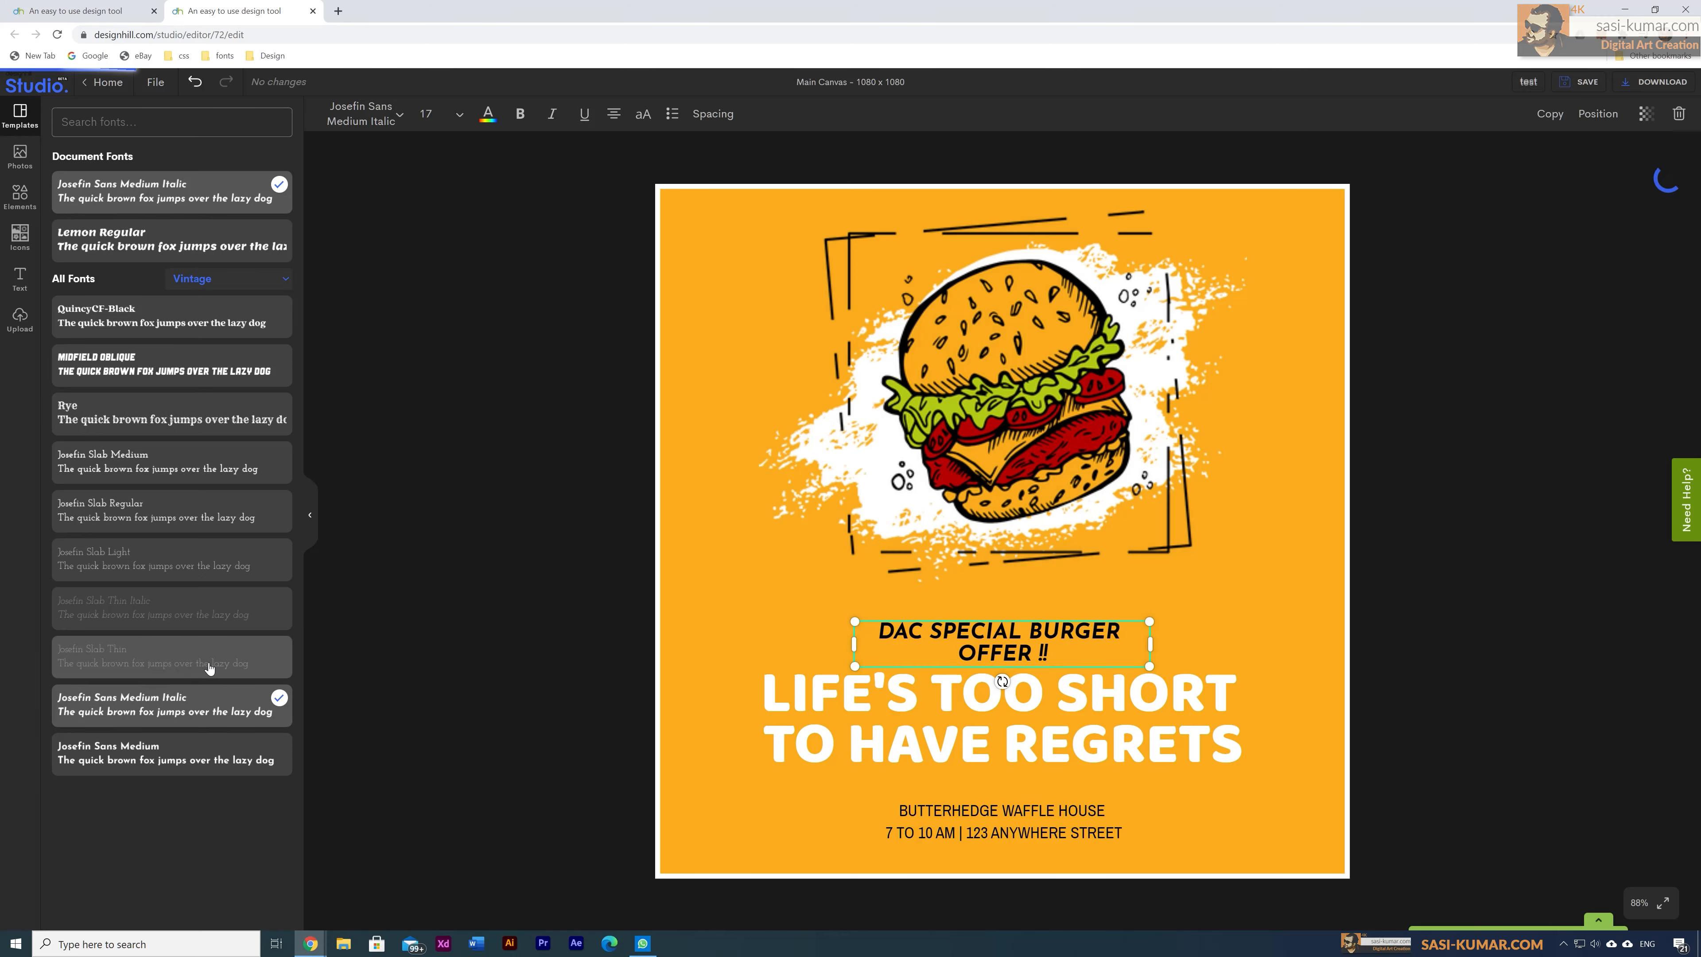
pyautogui.moveTo(1005, 636); pyautogui.dragTo(1004, 625)
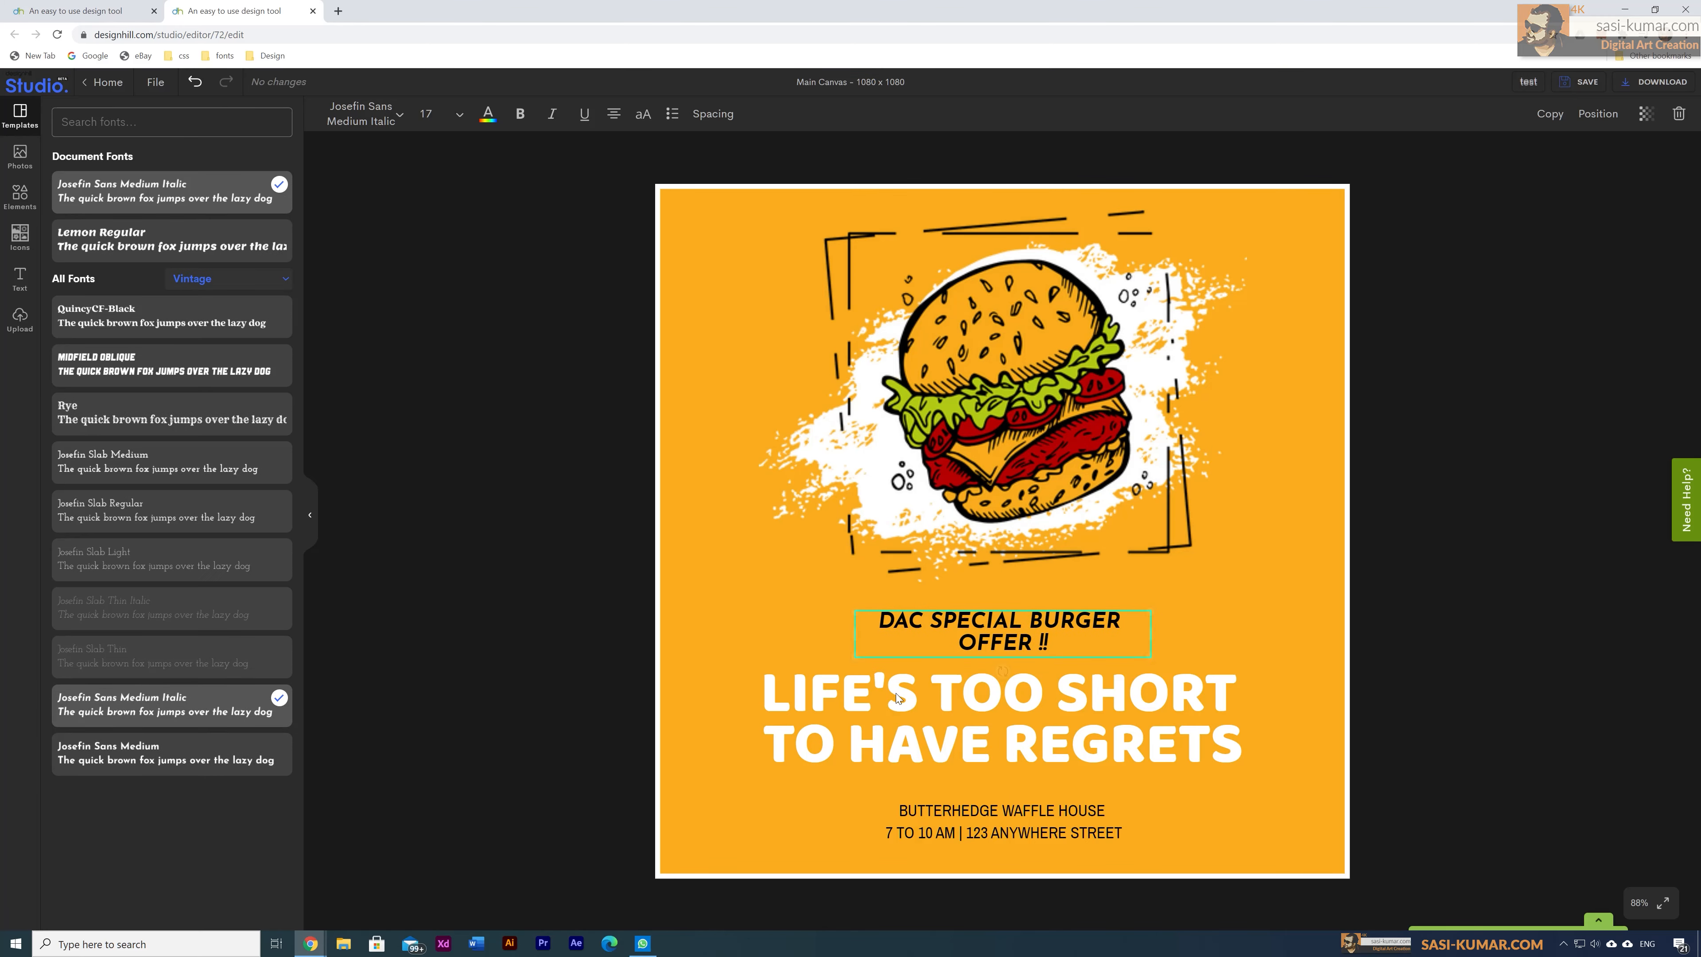
pyautogui.click(482, 711)
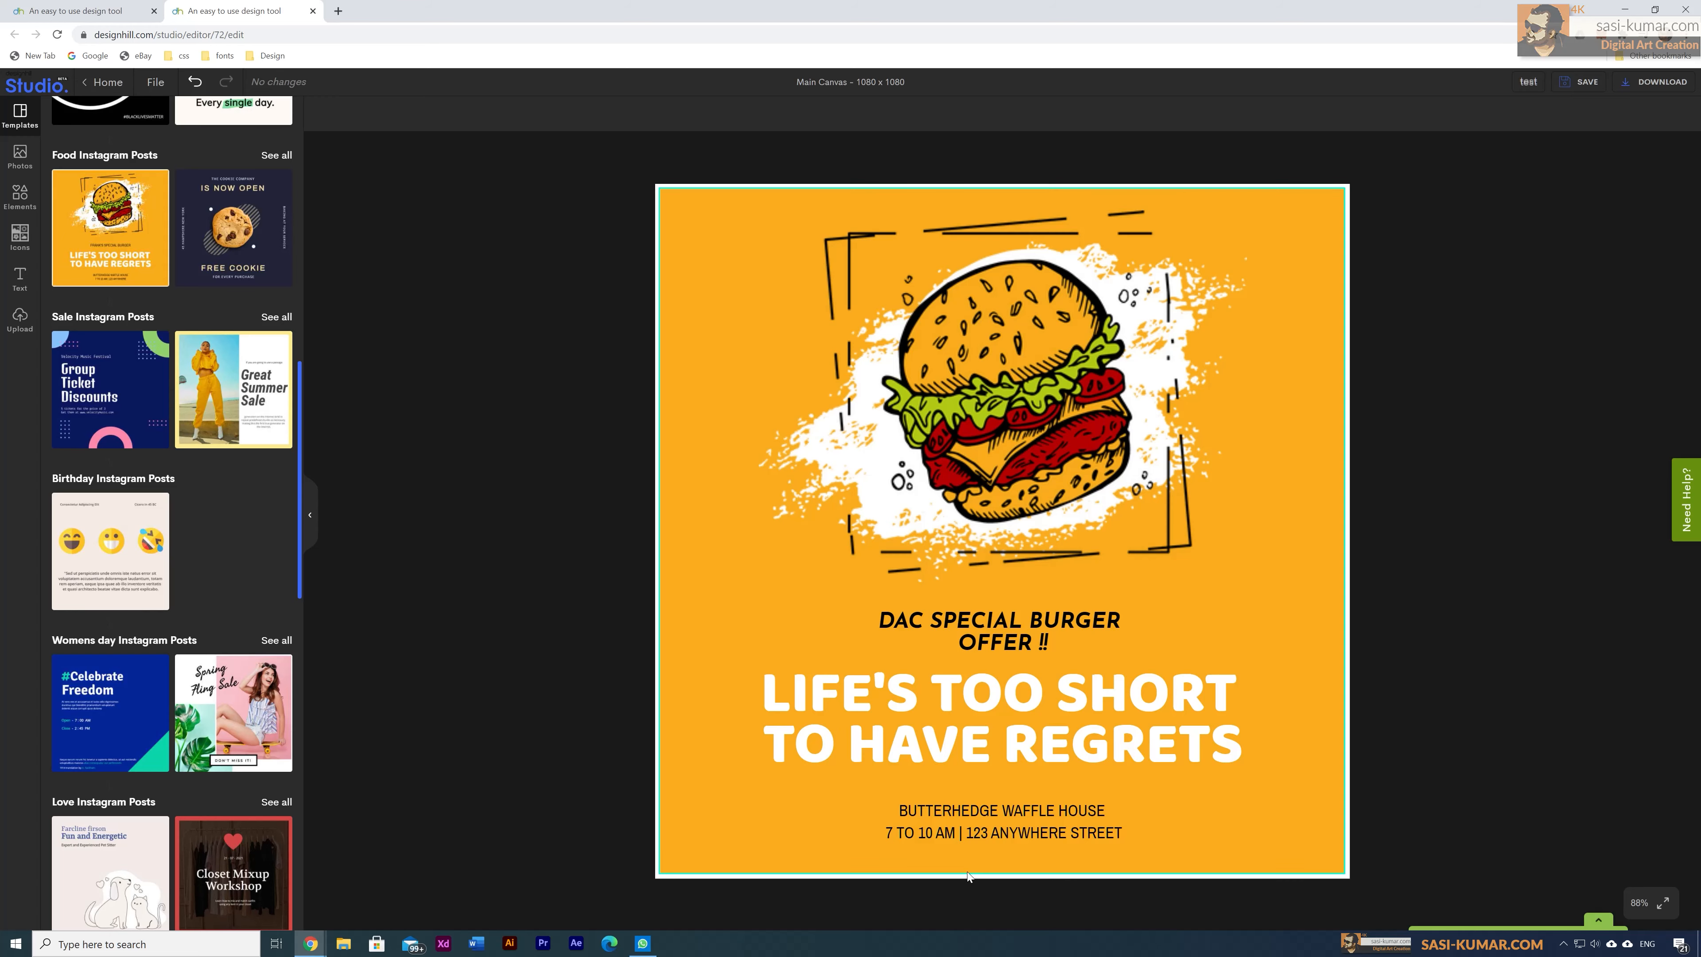
# Step: Select the sketched burger illustration at the top of the poster
pyautogui.click(1027, 391)
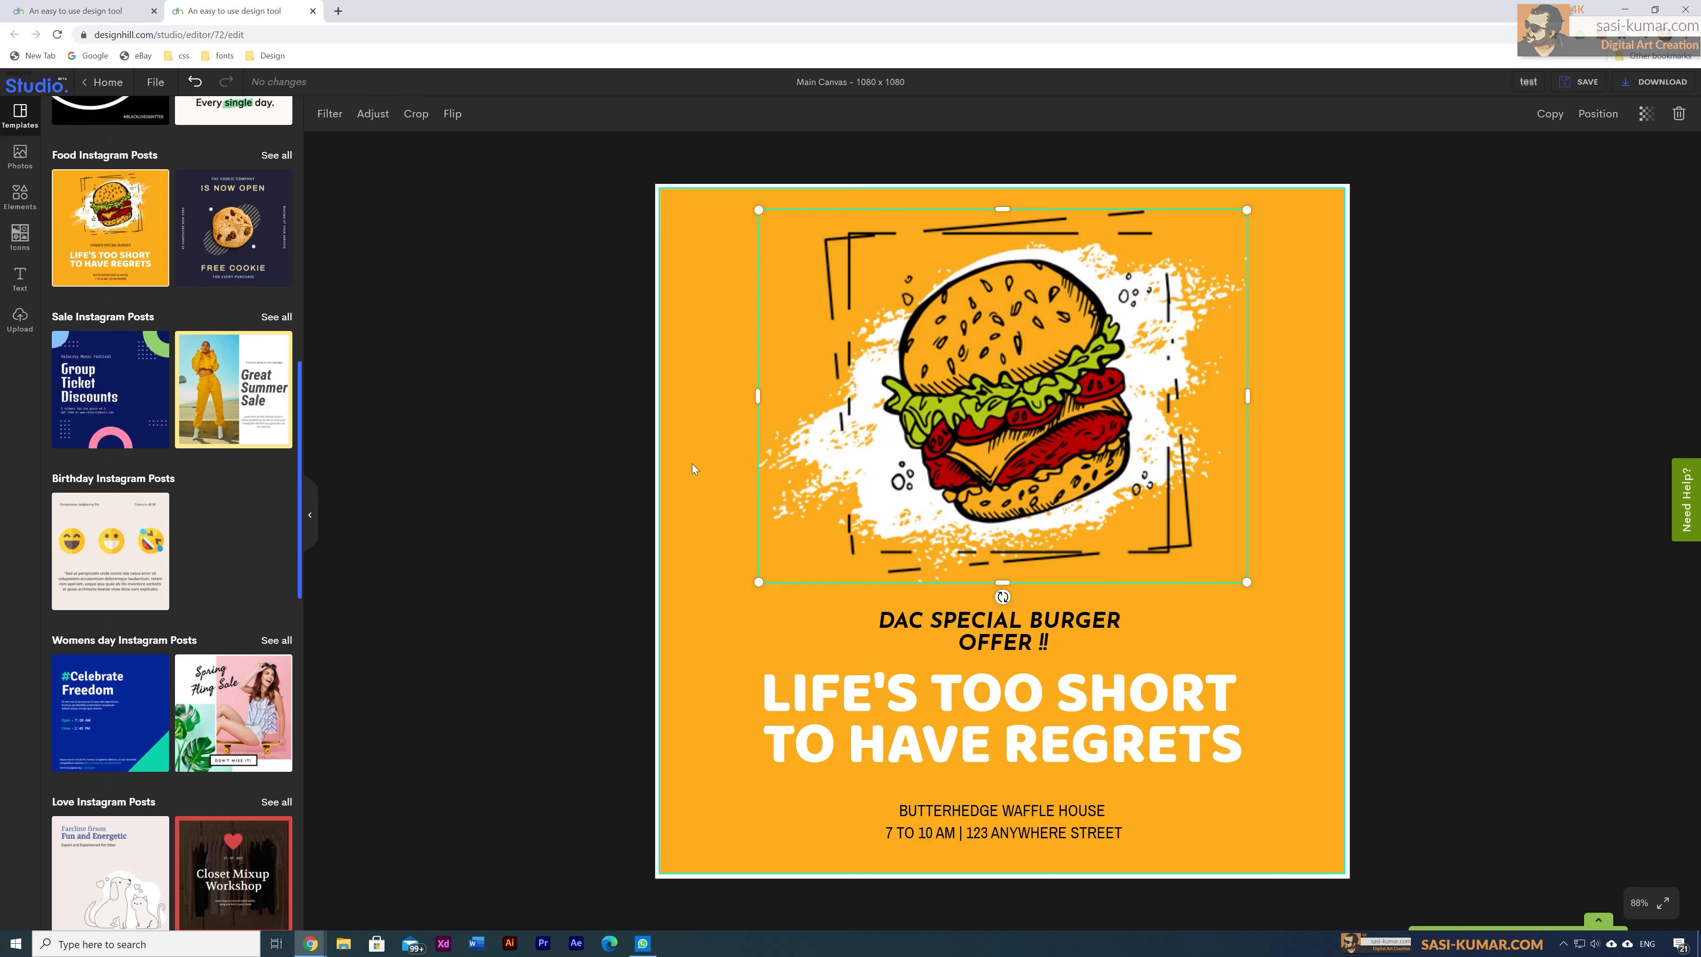
pyautogui.scroll(-14, 185, 510)
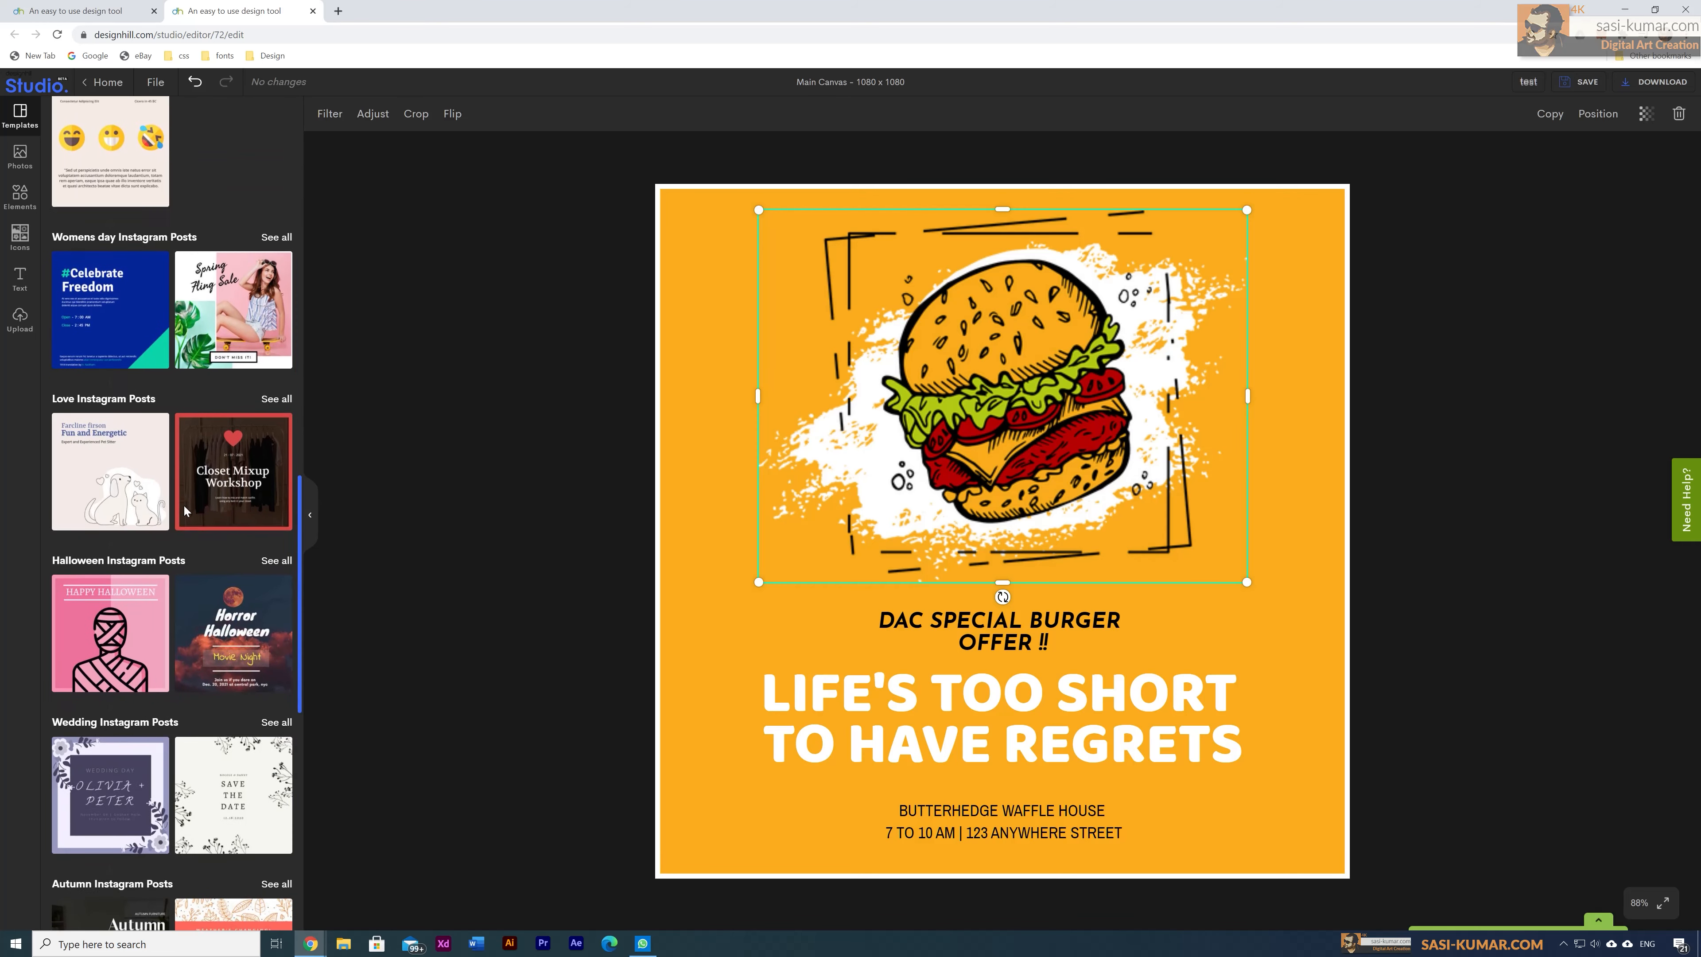
pyautogui.scroll(-10, 184, 510)
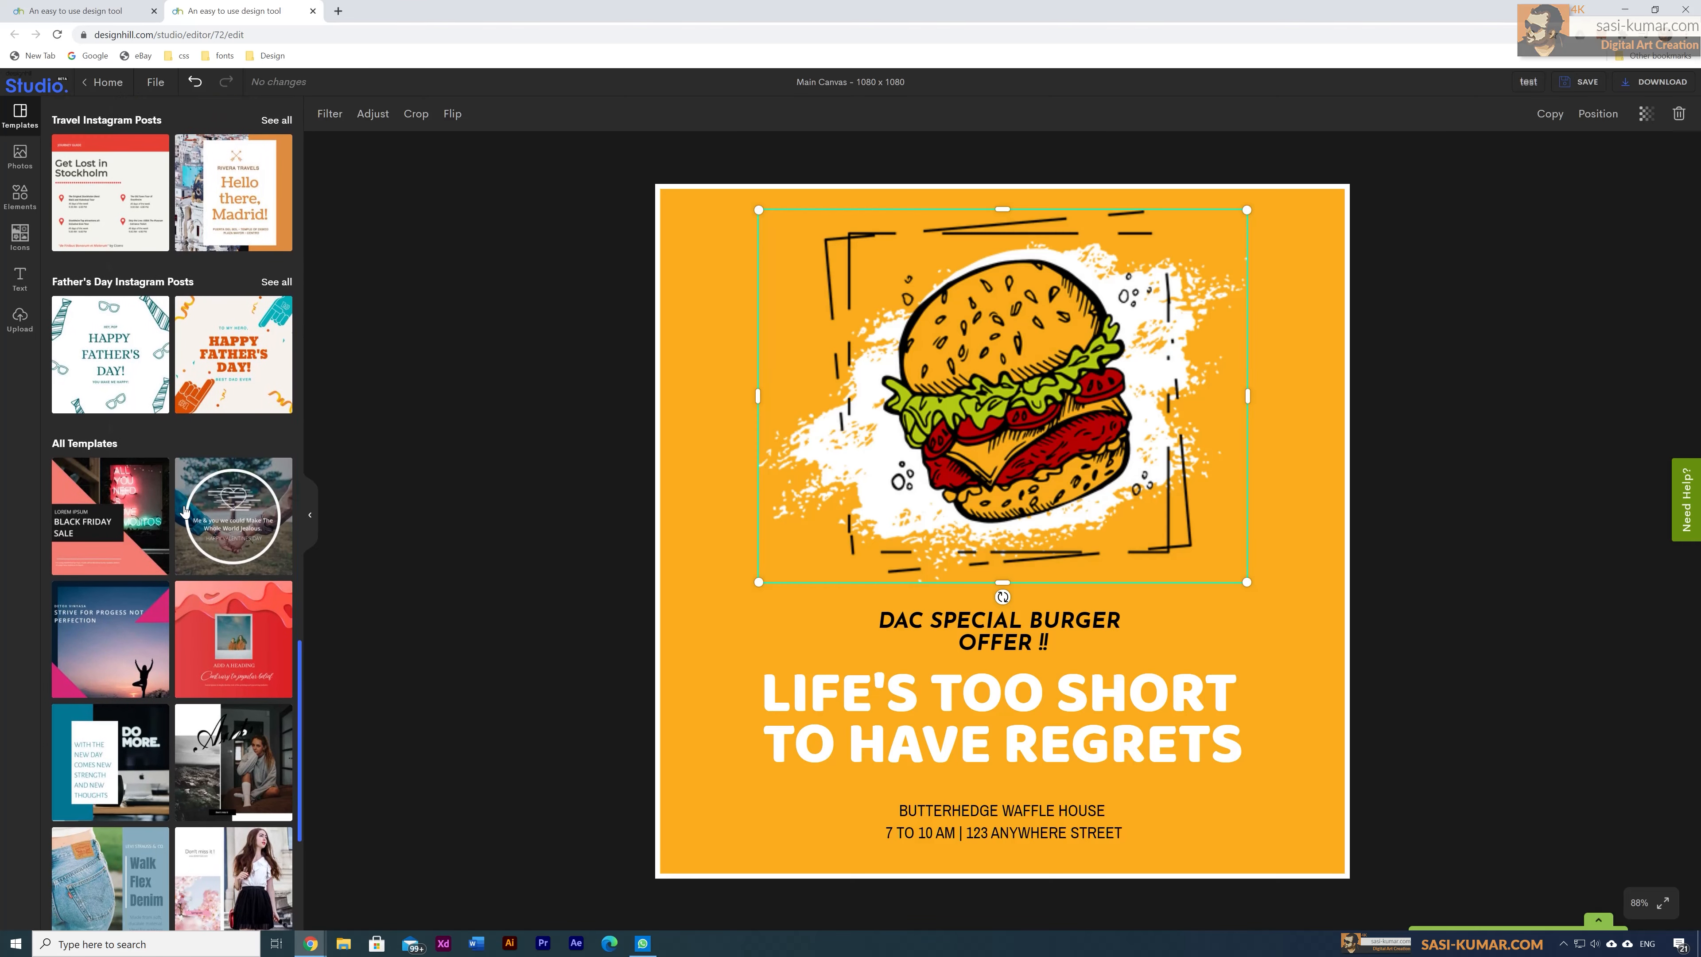
pyautogui.scroll(-8, 185, 510)
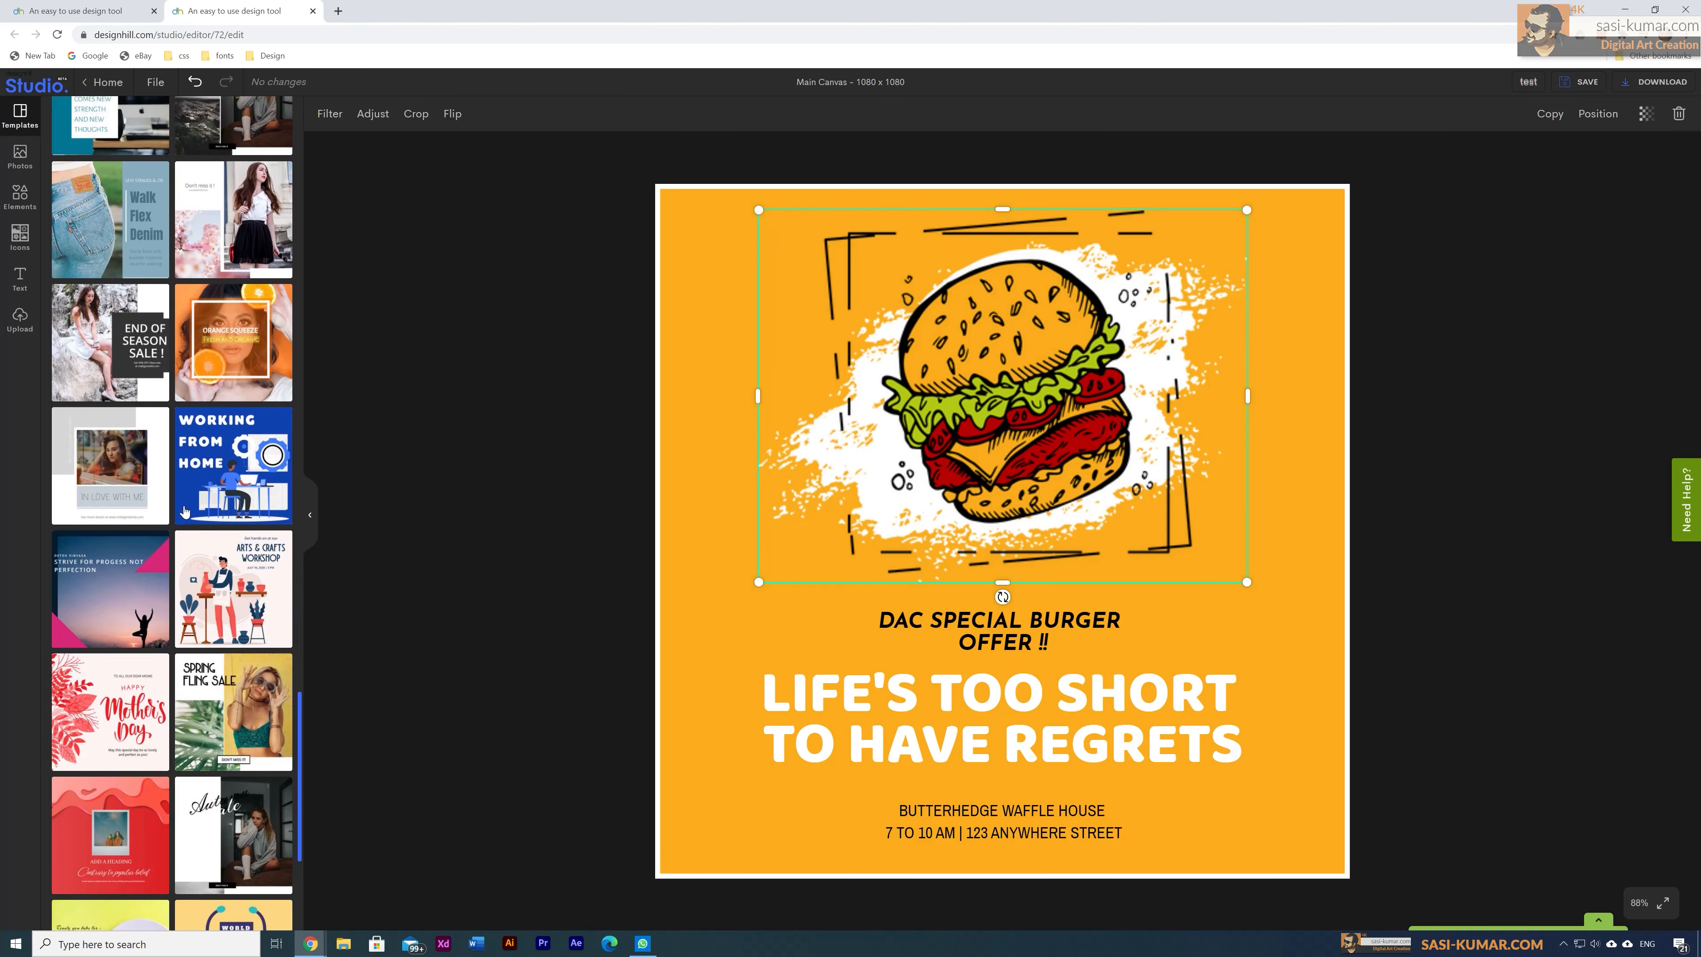
pyautogui.scroll(-5, 184, 510)
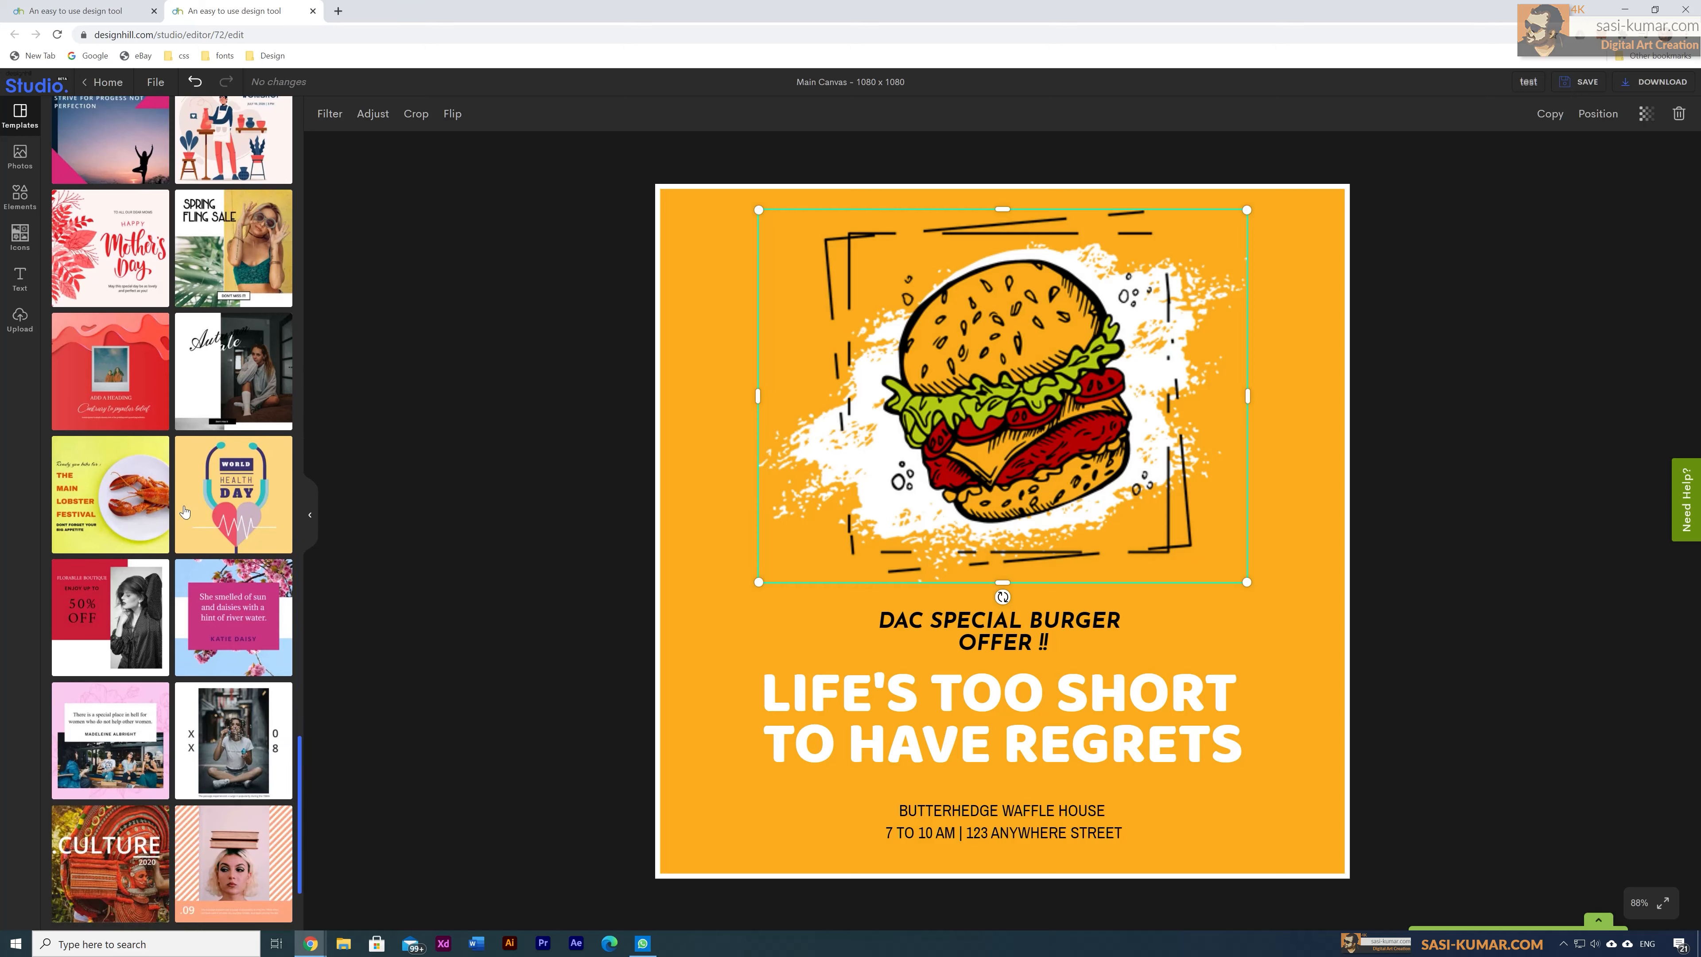
pyautogui.scroll(-5, 184, 510)
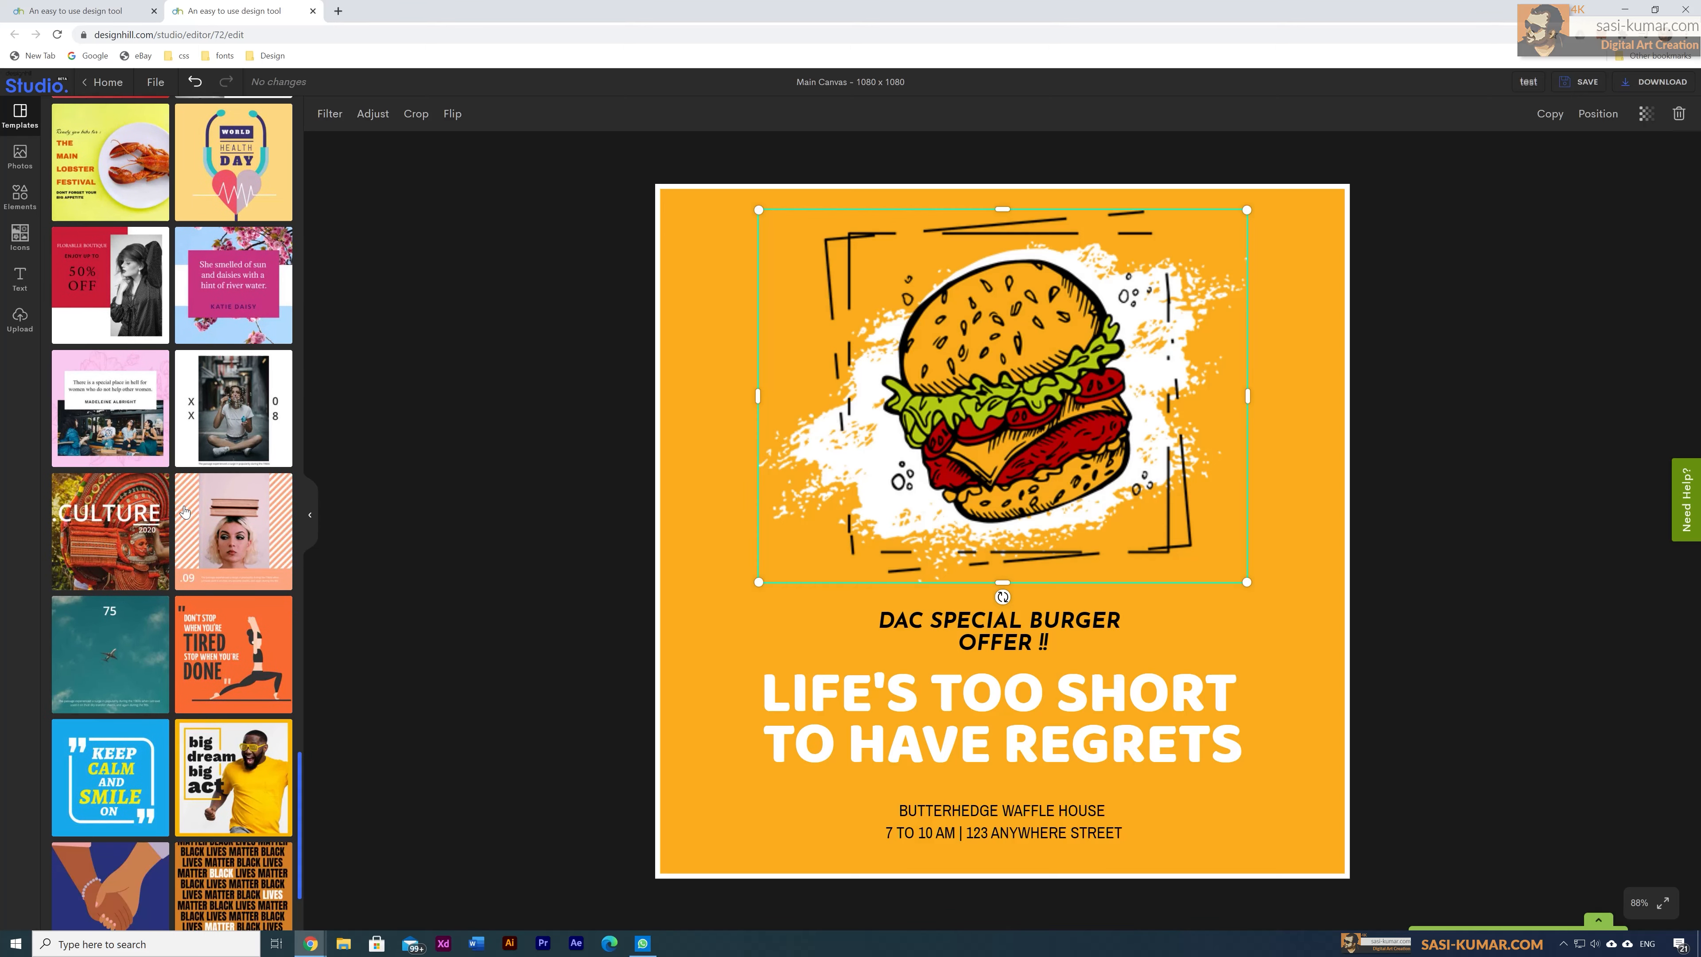
pyautogui.scroll(-2, 185, 510)
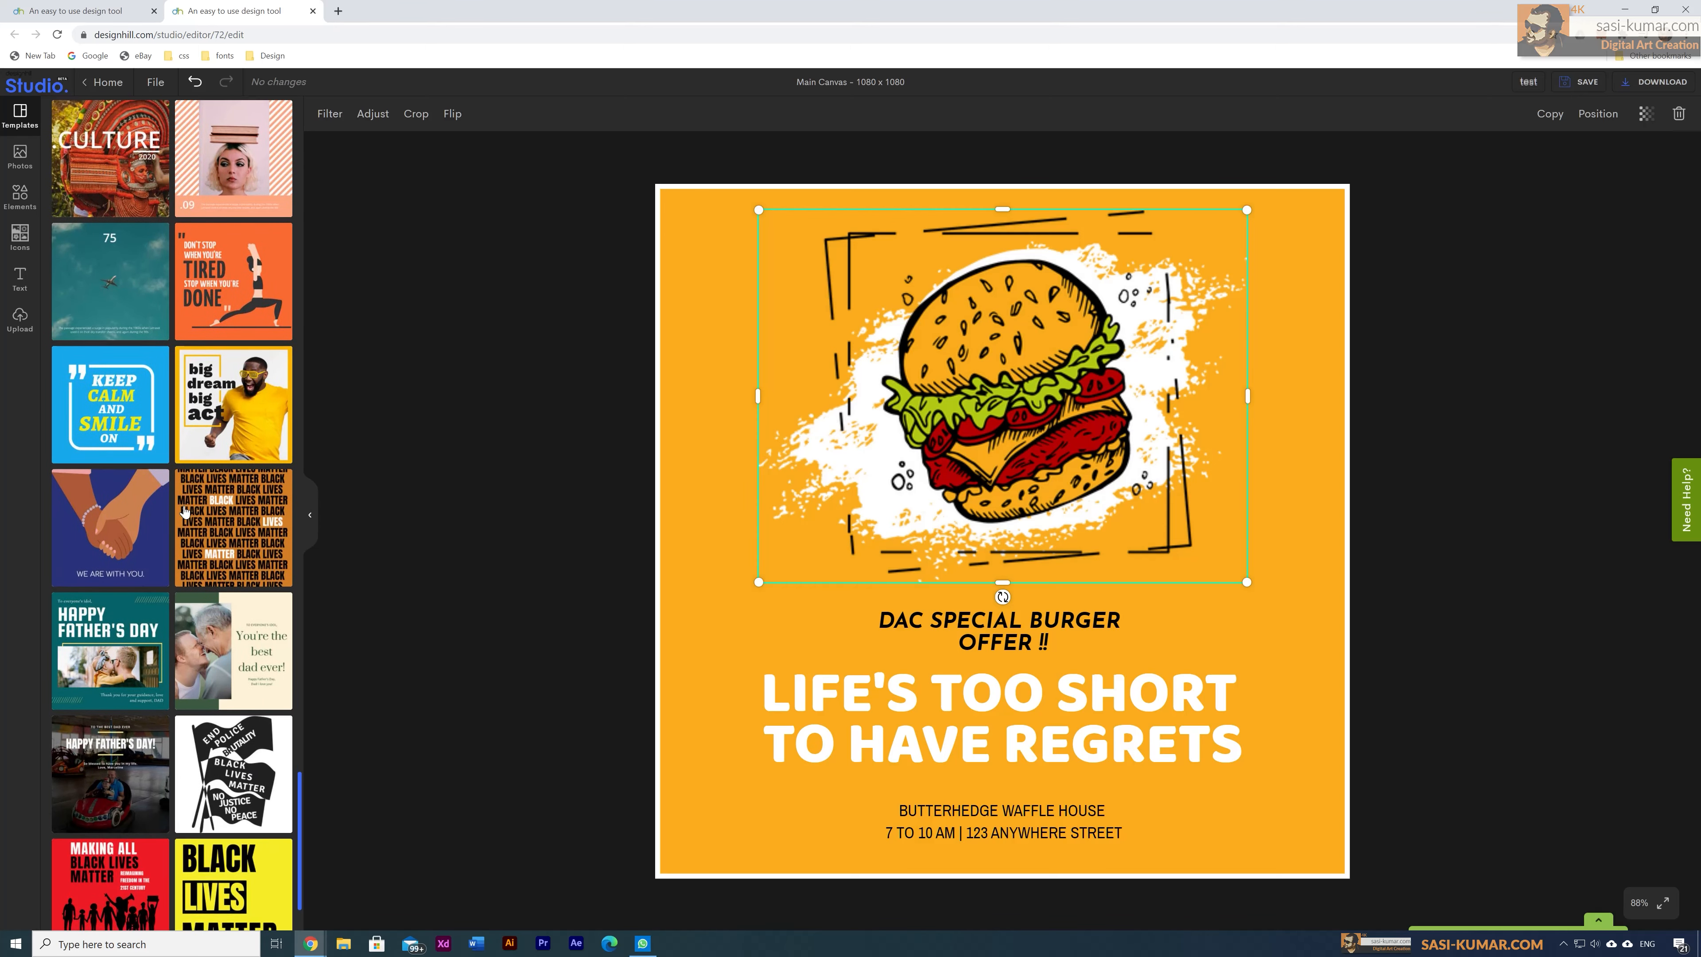
pyautogui.scroll(-2, 185, 512)
pyautogui.scroll(15, 128, 745)
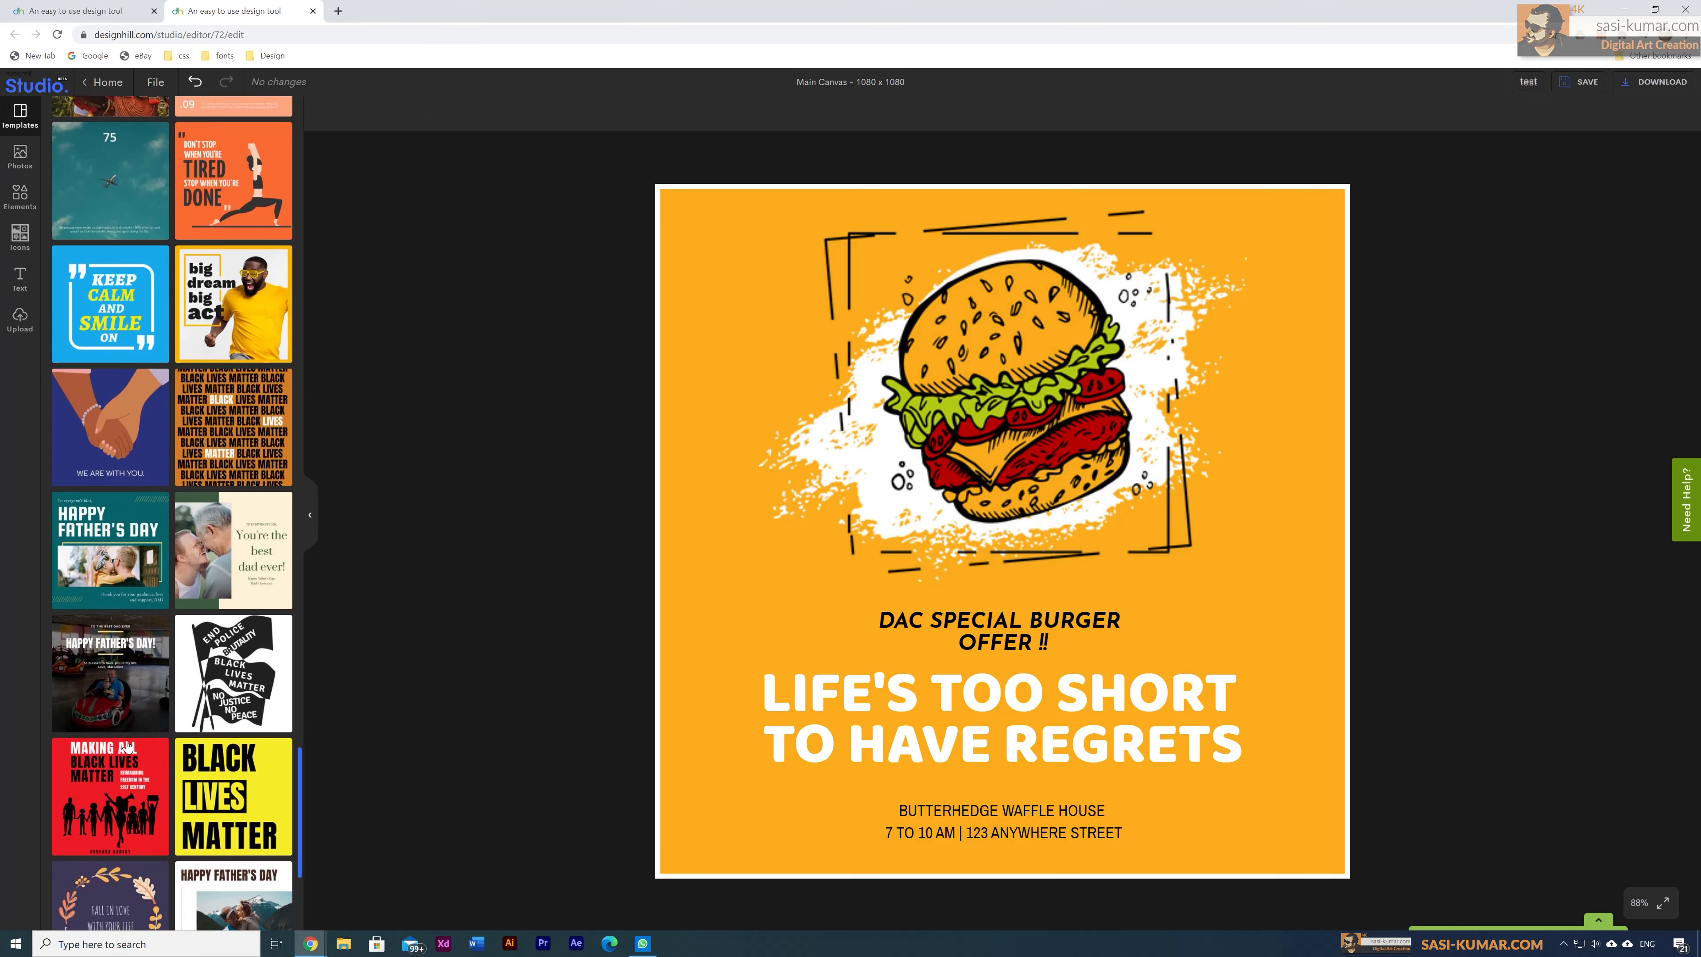
pyautogui.scroll(5, 127, 746)
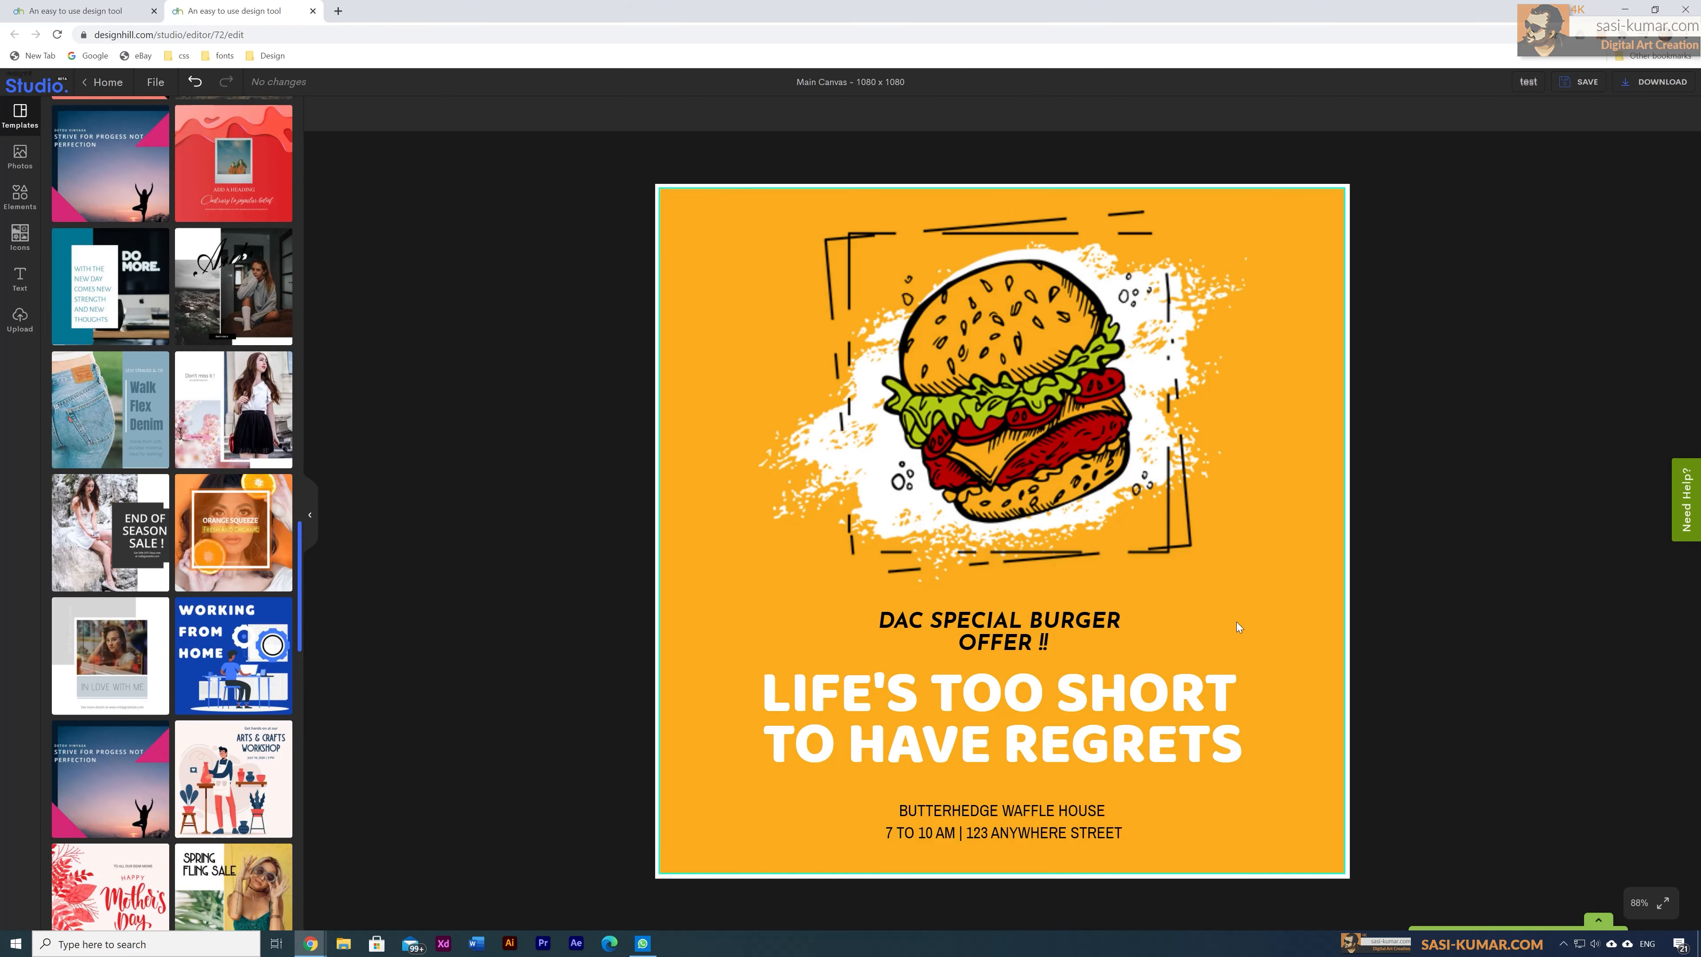
pyautogui.click(1039, 445)
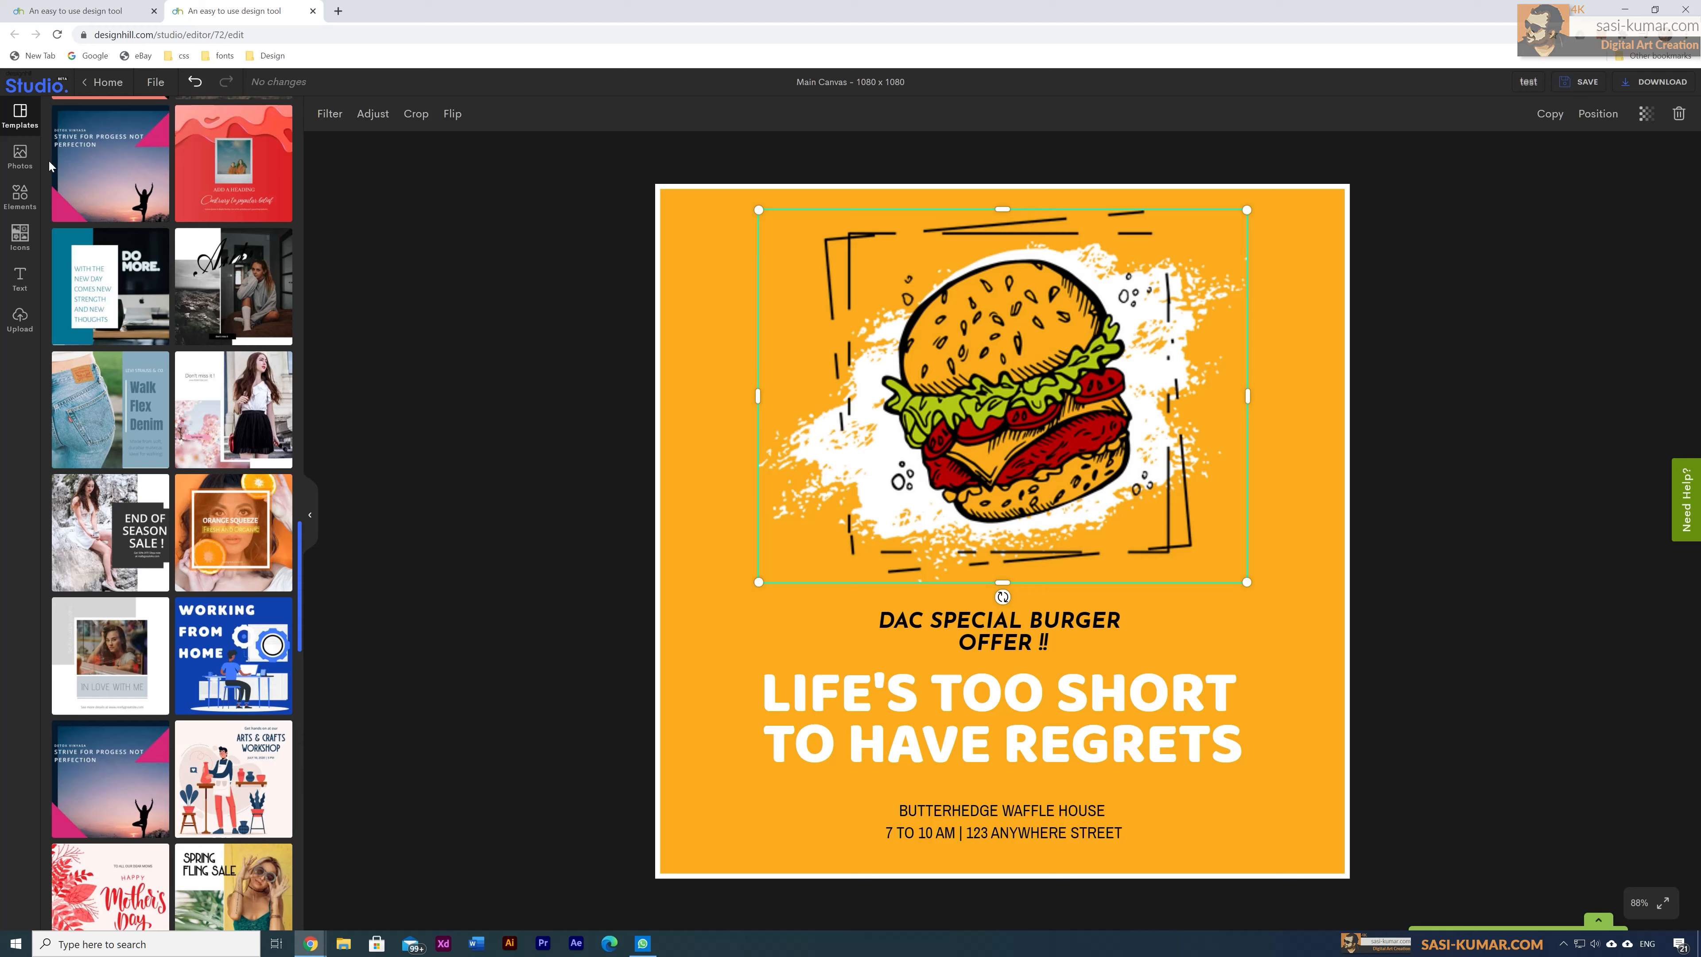
# Step: Search the Photos library for 'Burger'
pyautogui.click(24, 158)
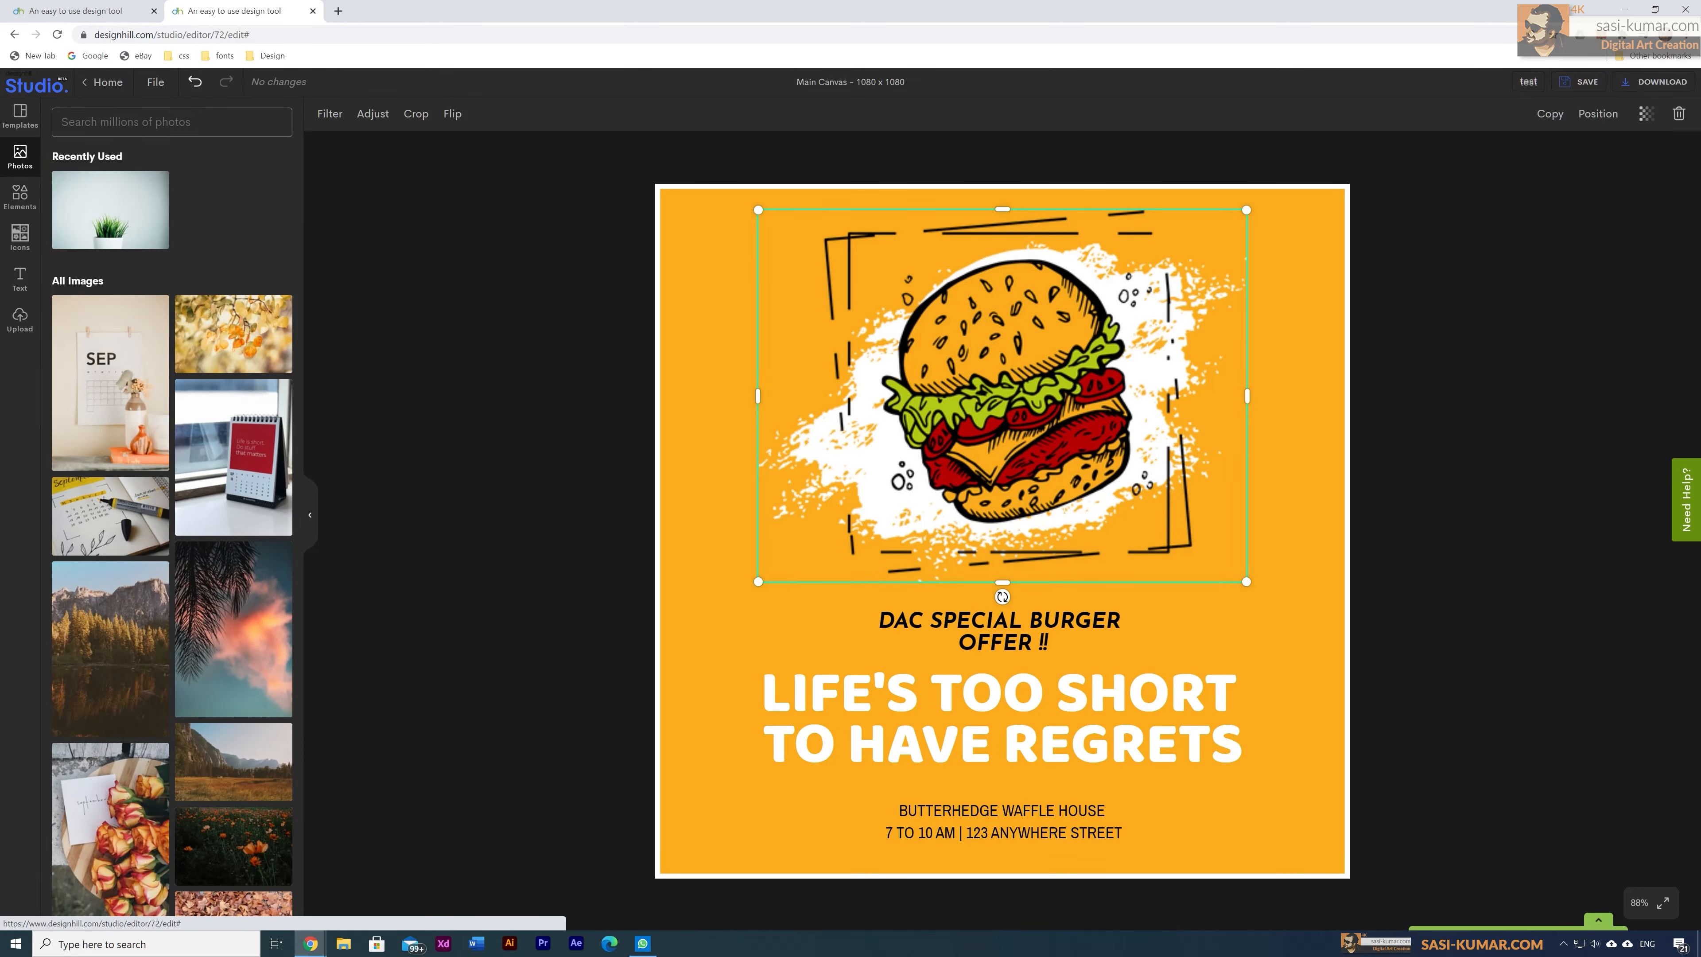
pyautogui.scroll(-3, 208, 607)
pyautogui.scroll(1, 209, 606)
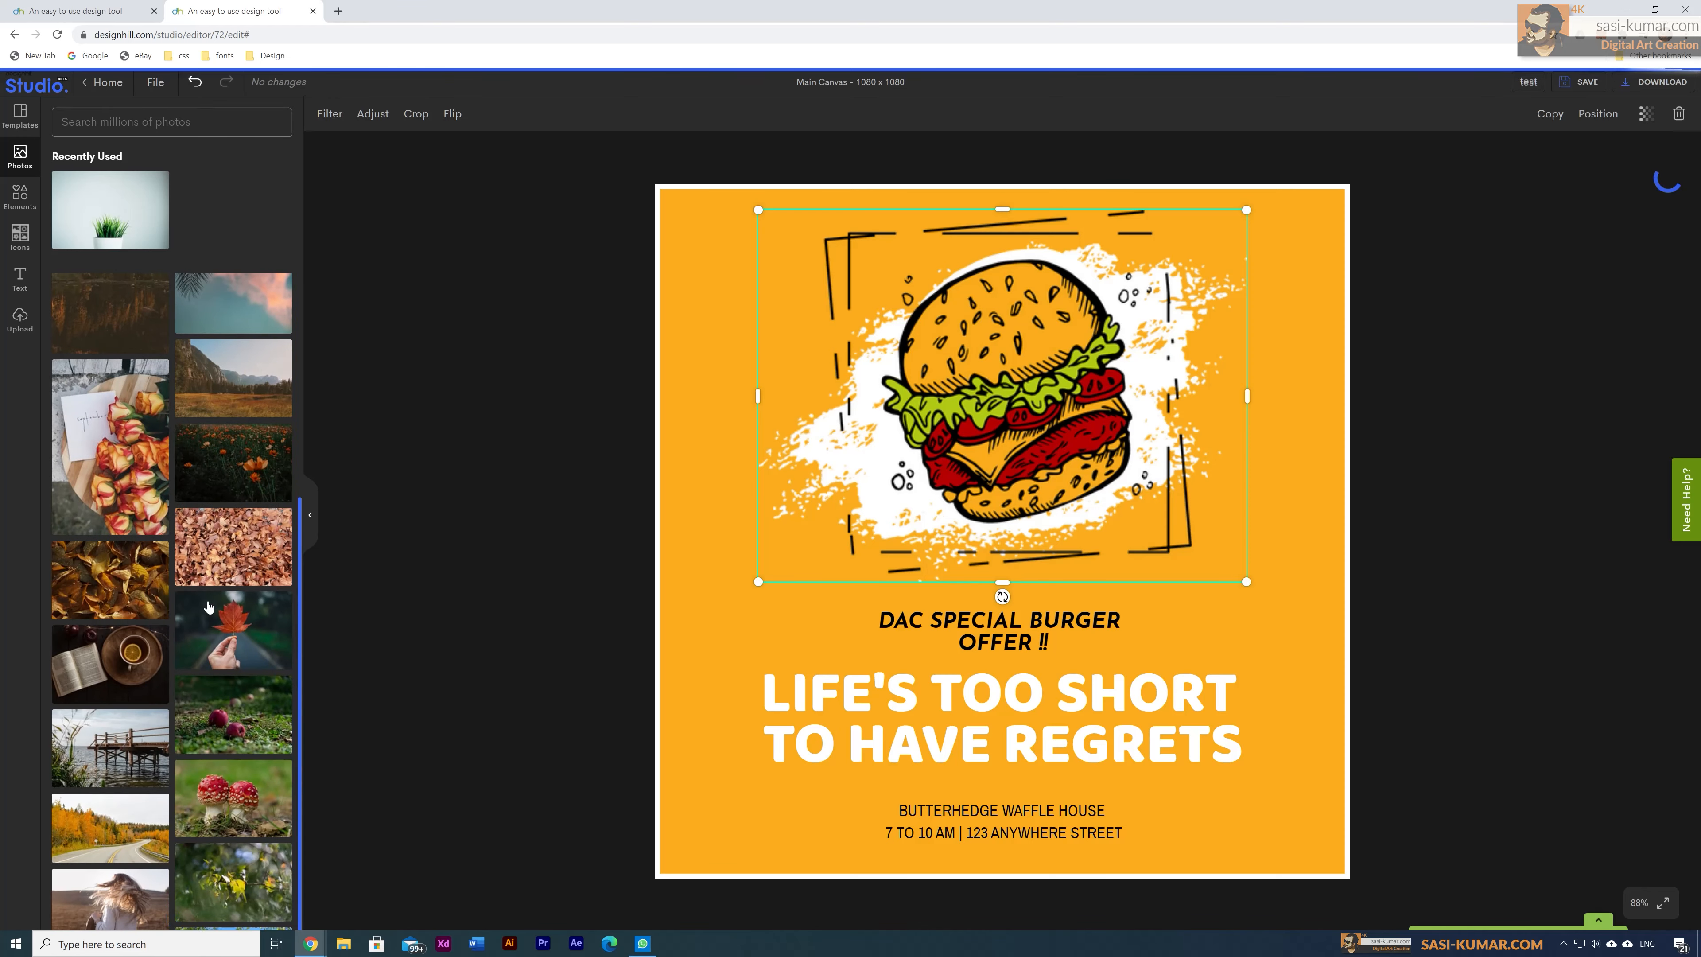
pyautogui.scroll(2, 208, 607)
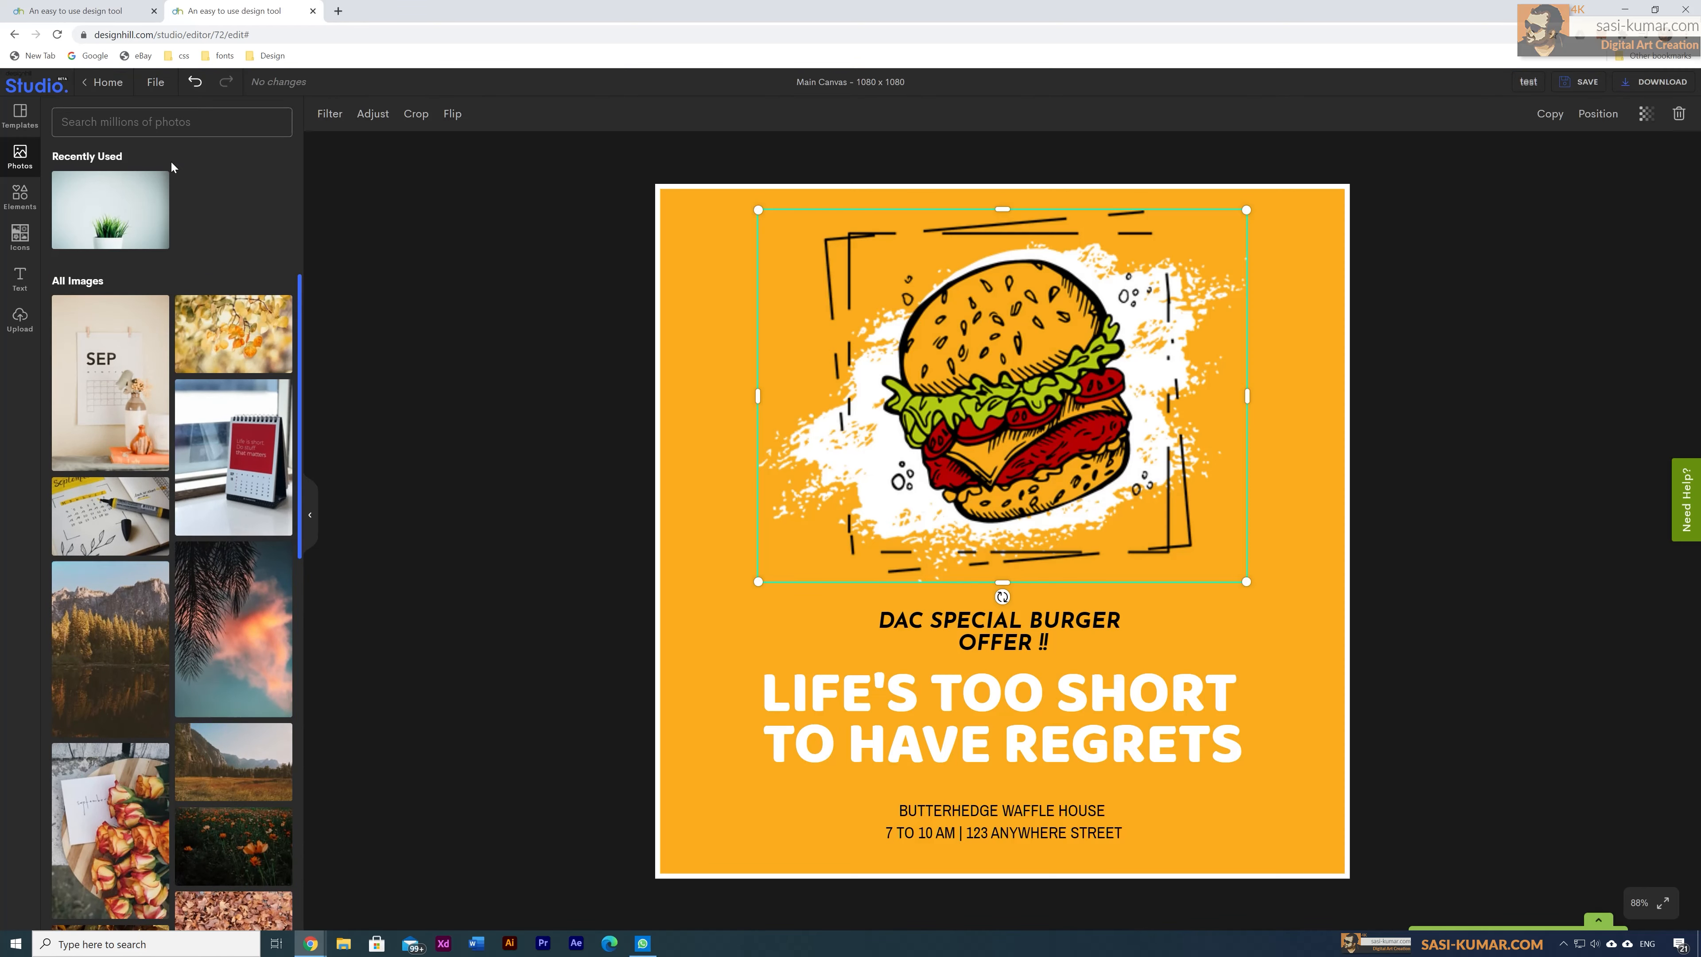
pyautogui.click(167, 121)
pyautogui.write('Burger')
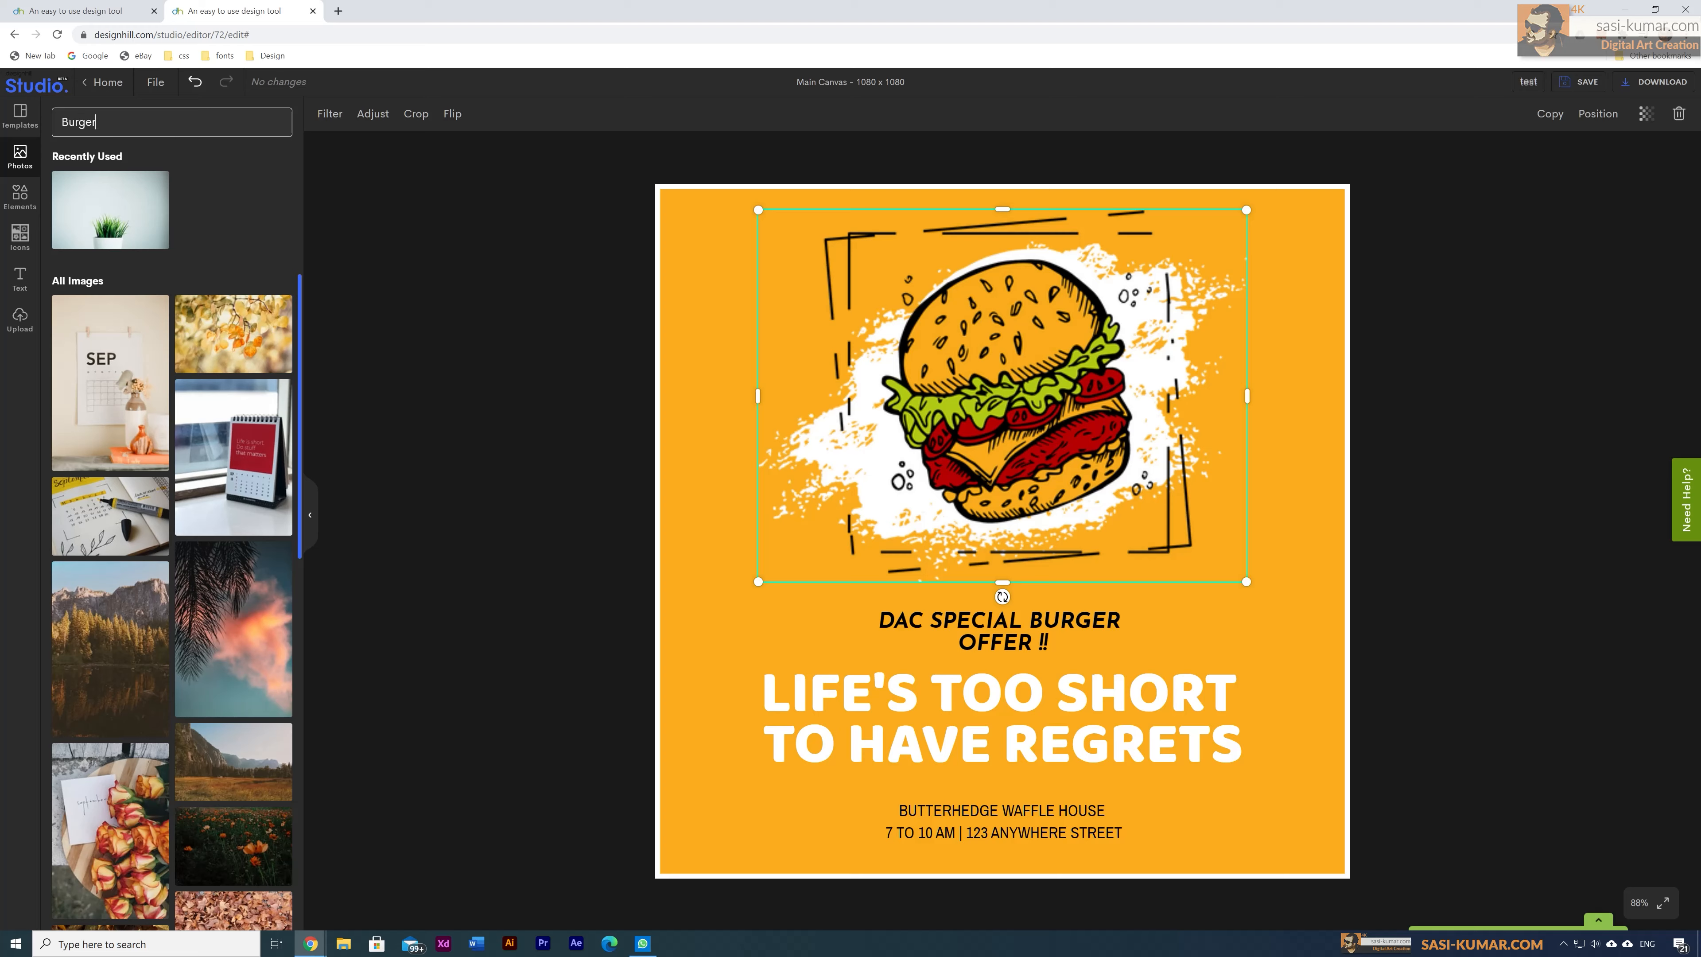
pyautogui.press('Return')
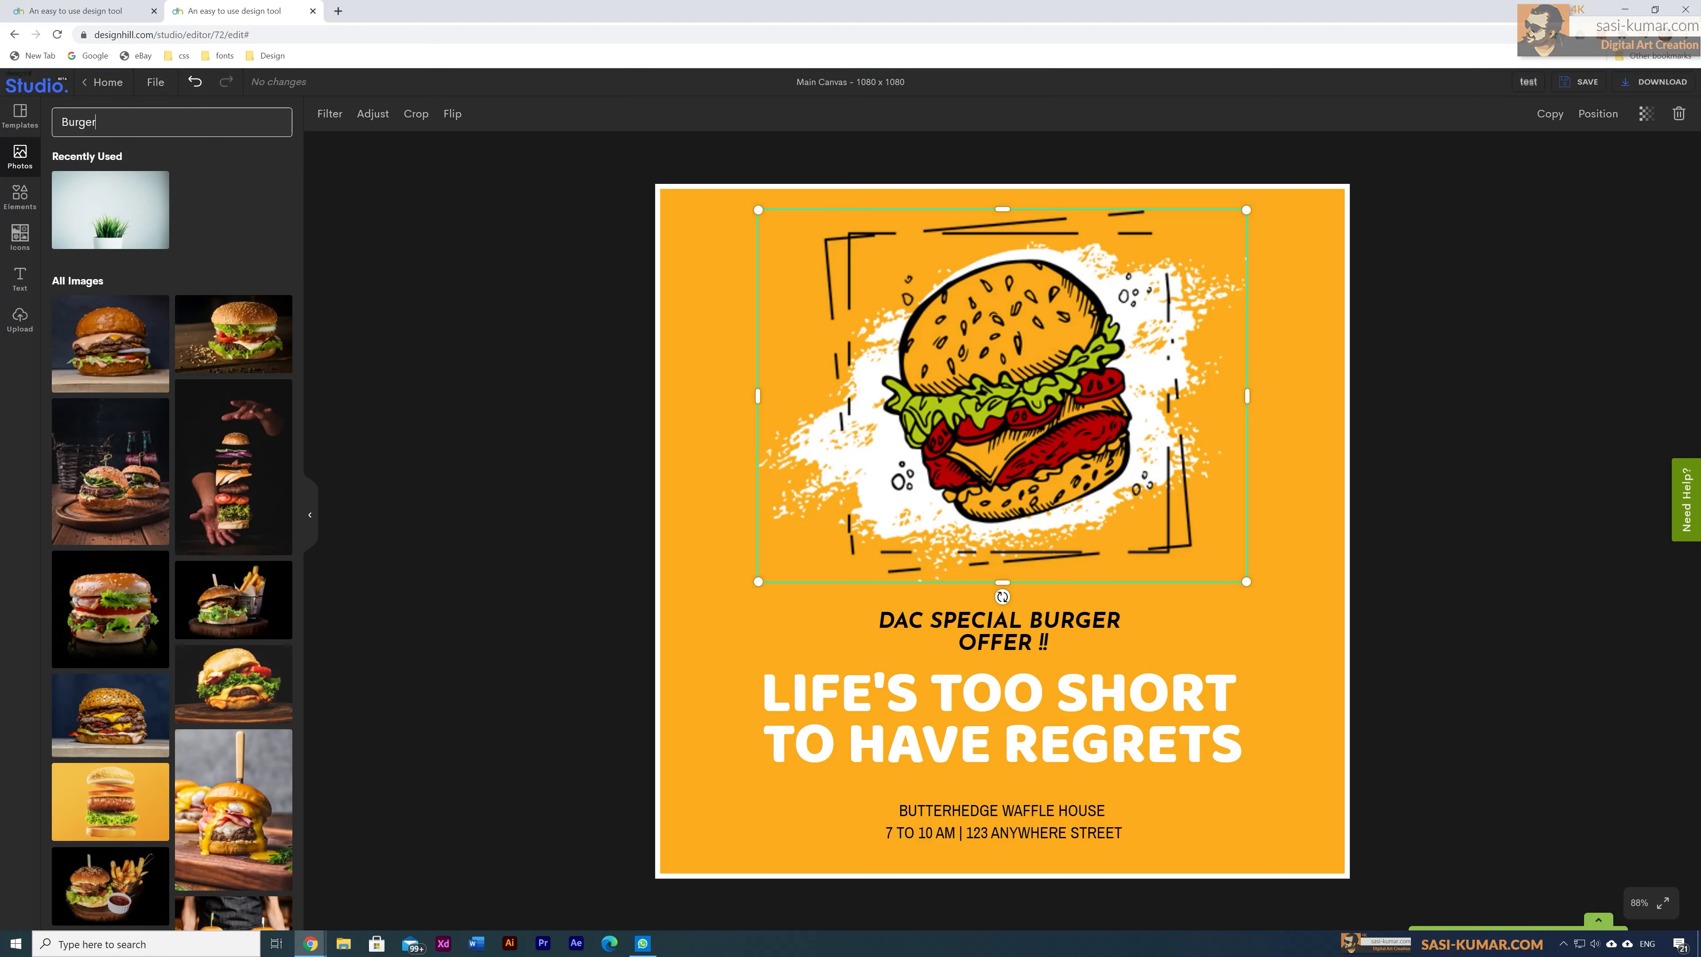
# Step: Scroll the burger results to find the yellow flying-burger photo
pyautogui.scroll(-3, 249, 570)
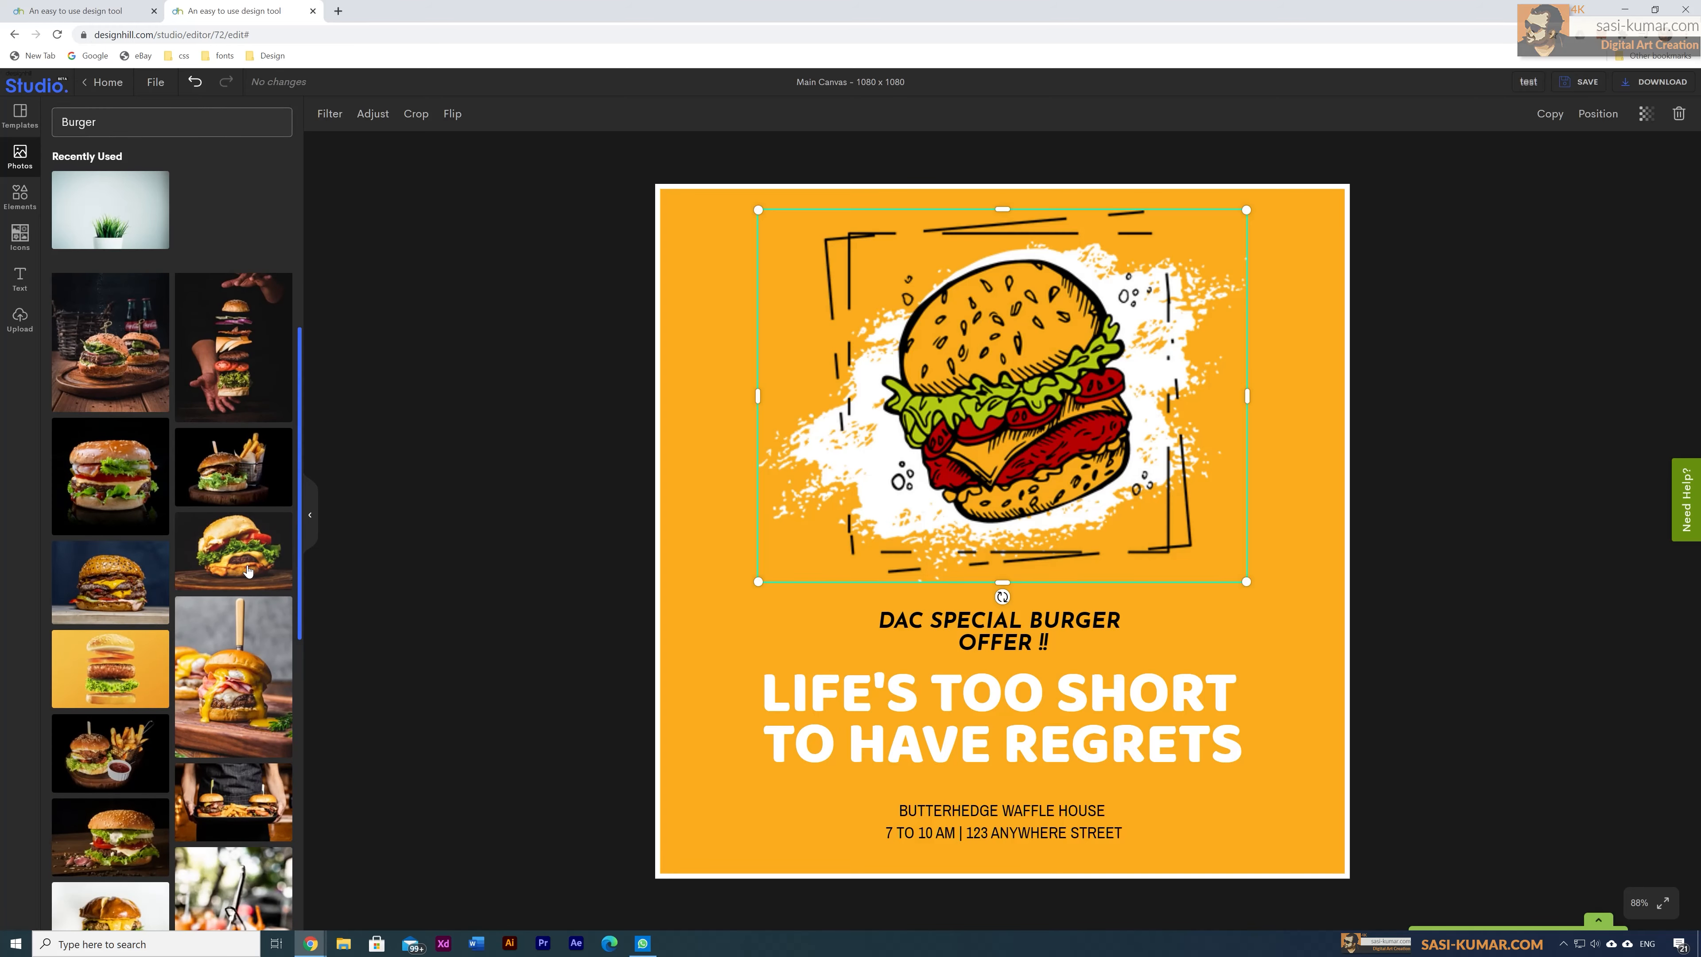
pyautogui.scroll(-8, 249, 570)
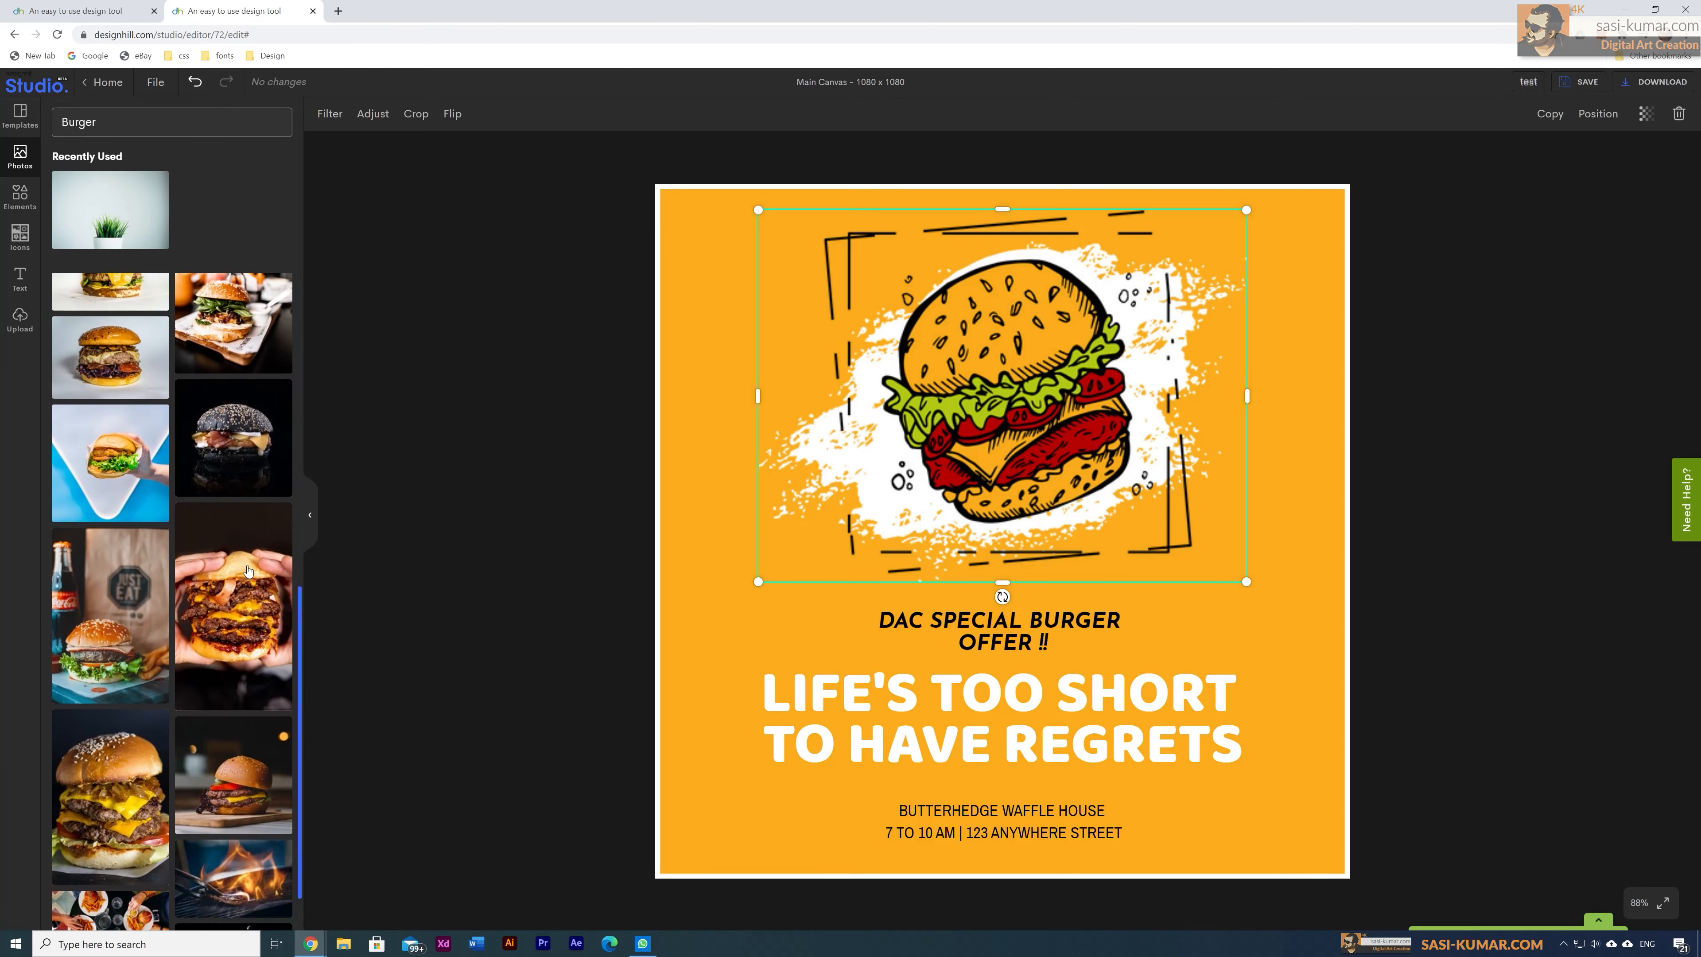
pyautogui.scroll(-3, 248, 570)
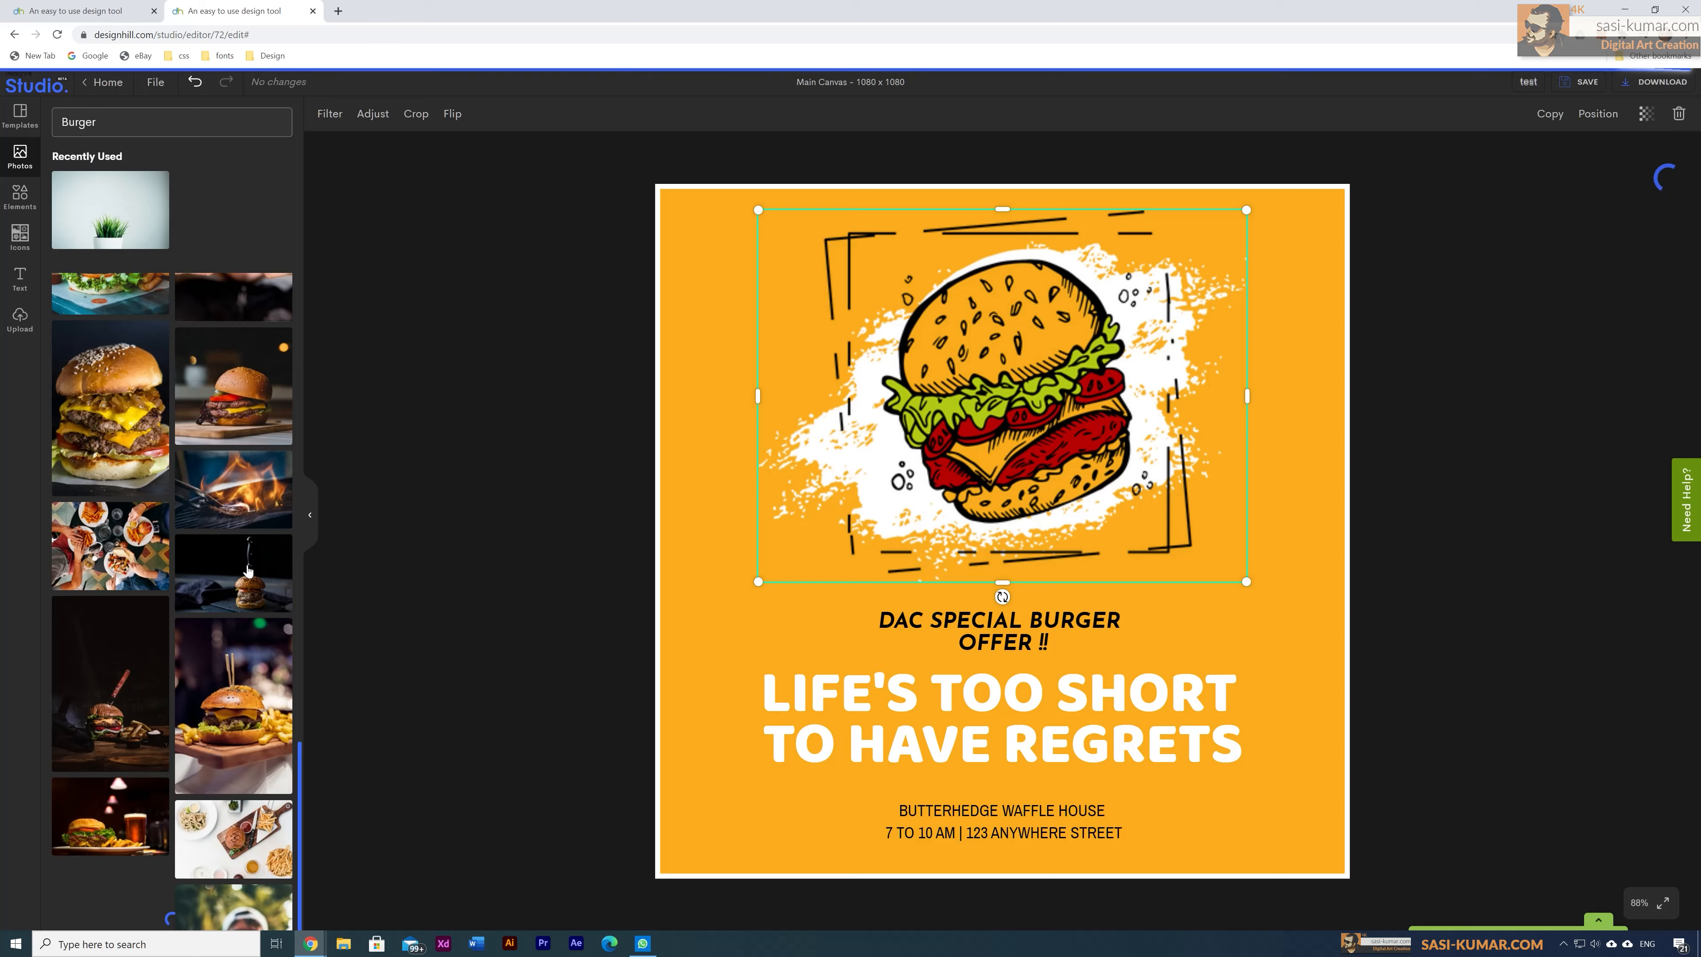
pyautogui.scroll(-2, 248, 570)
pyautogui.scroll(-10, 248, 570)
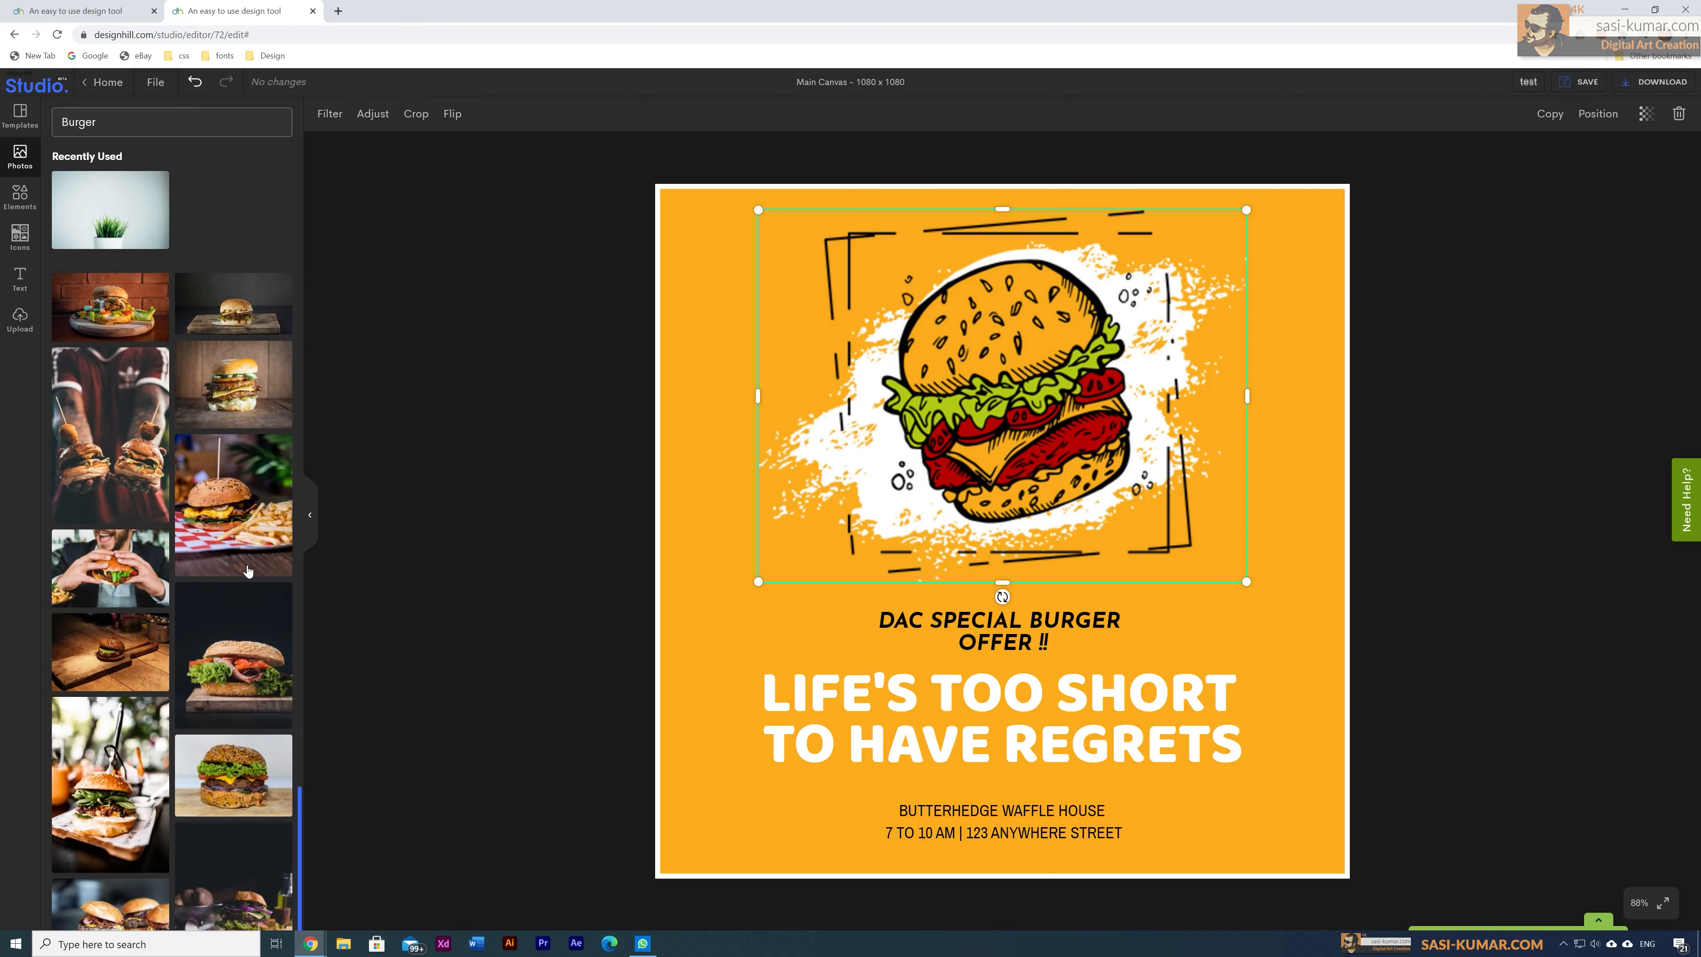
pyautogui.scroll(-7, 249, 570)
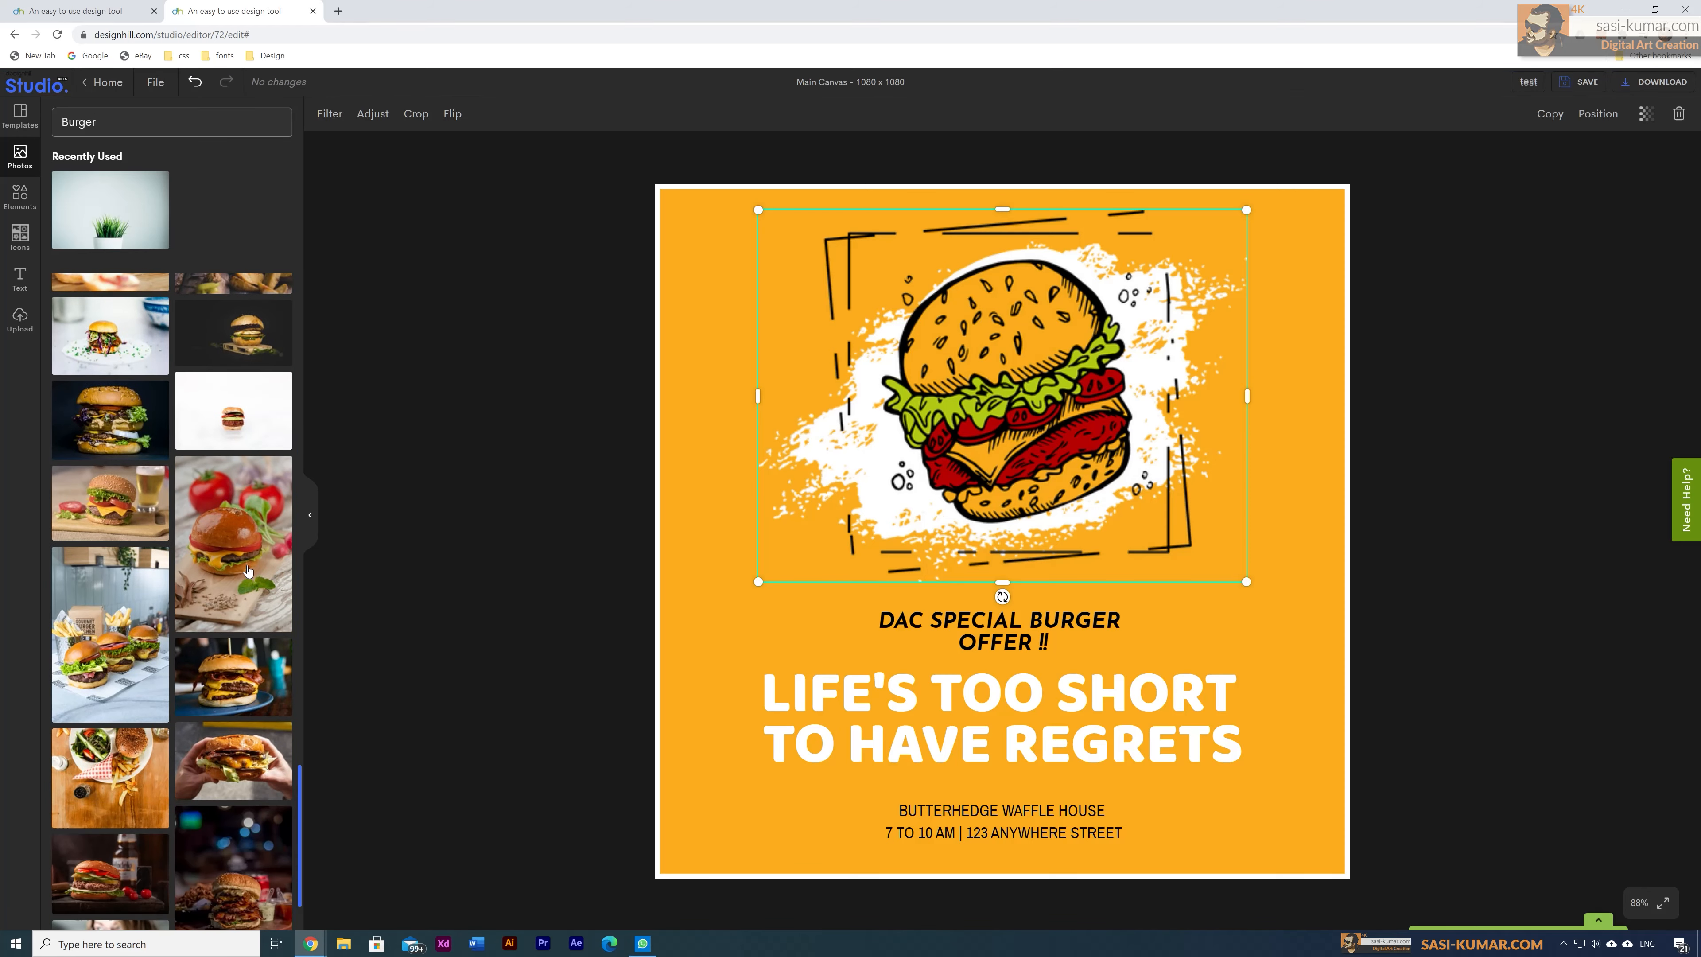
pyautogui.scroll(-5, 248, 570)
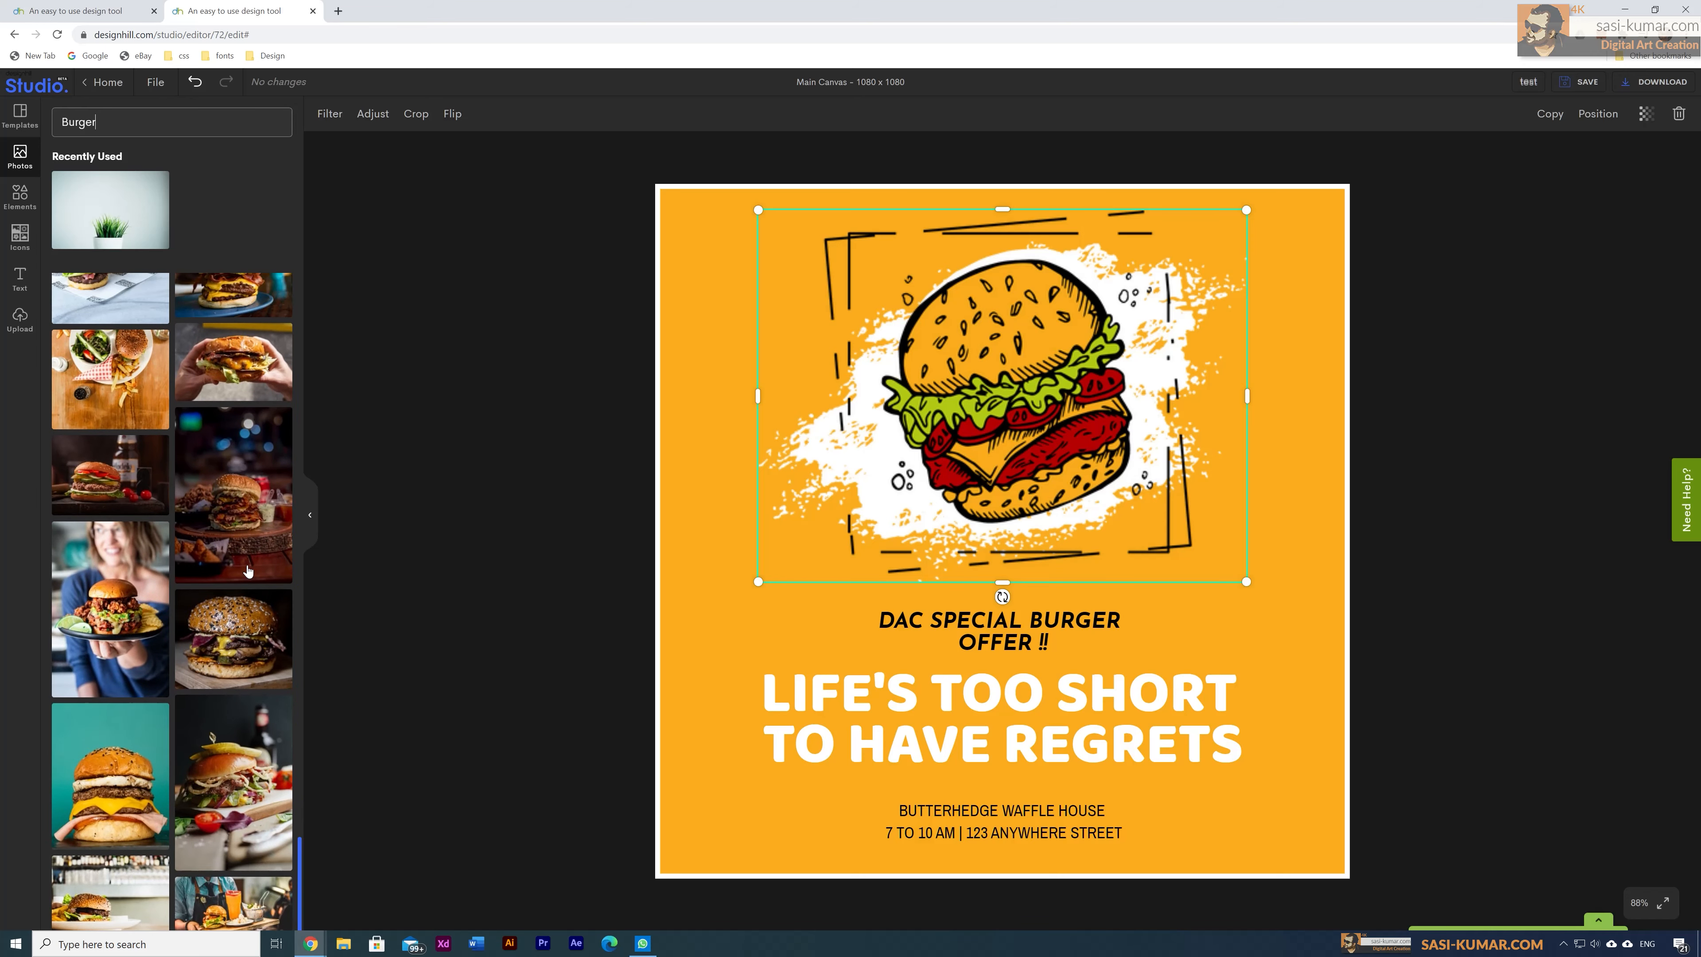
pyautogui.scroll(-5, 248, 570)
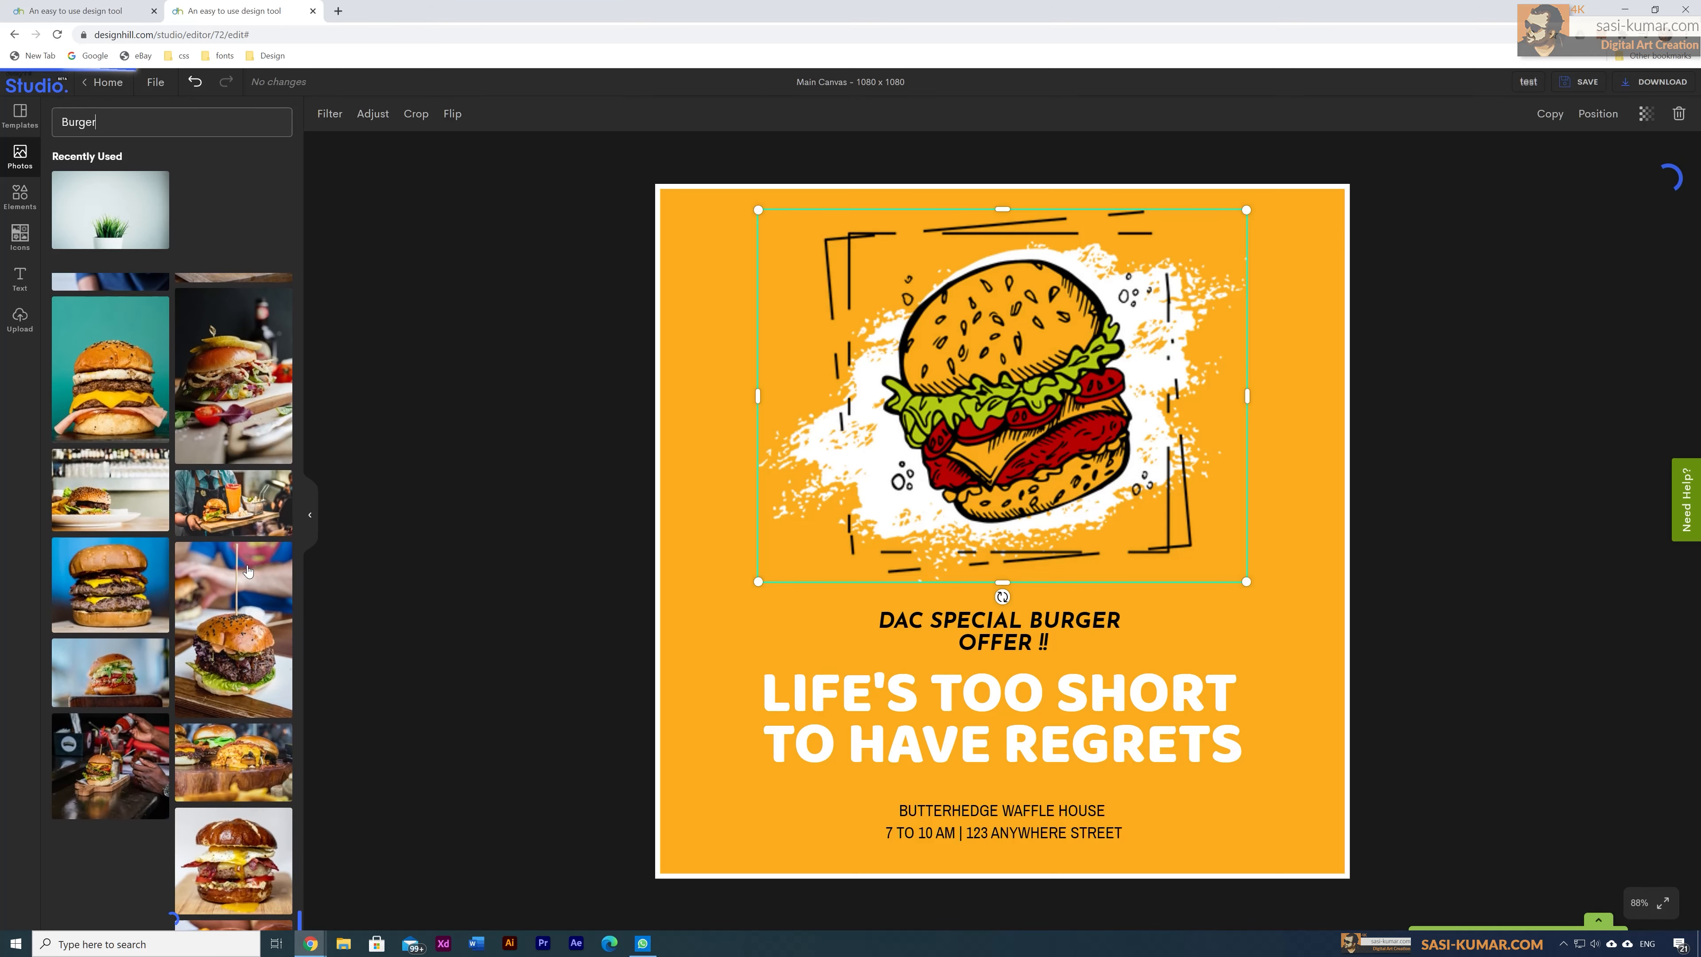
pyautogui.scroll(-3, 247, 570)
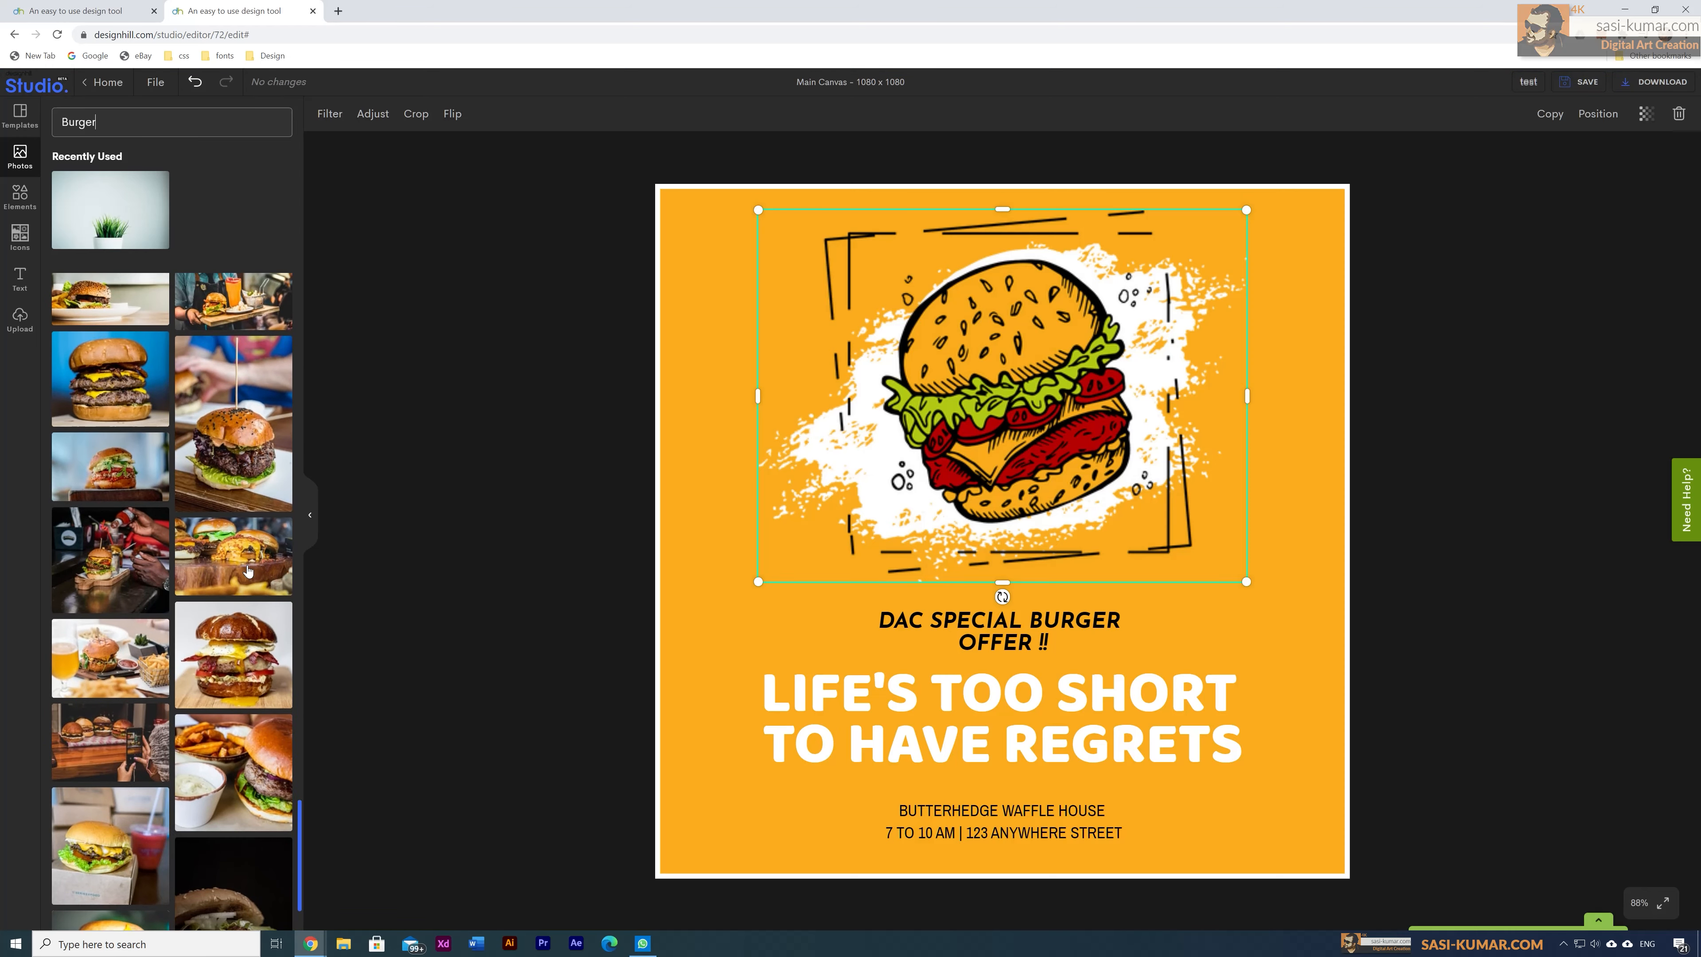
pyautogui.scroll(-6, 248, 570)
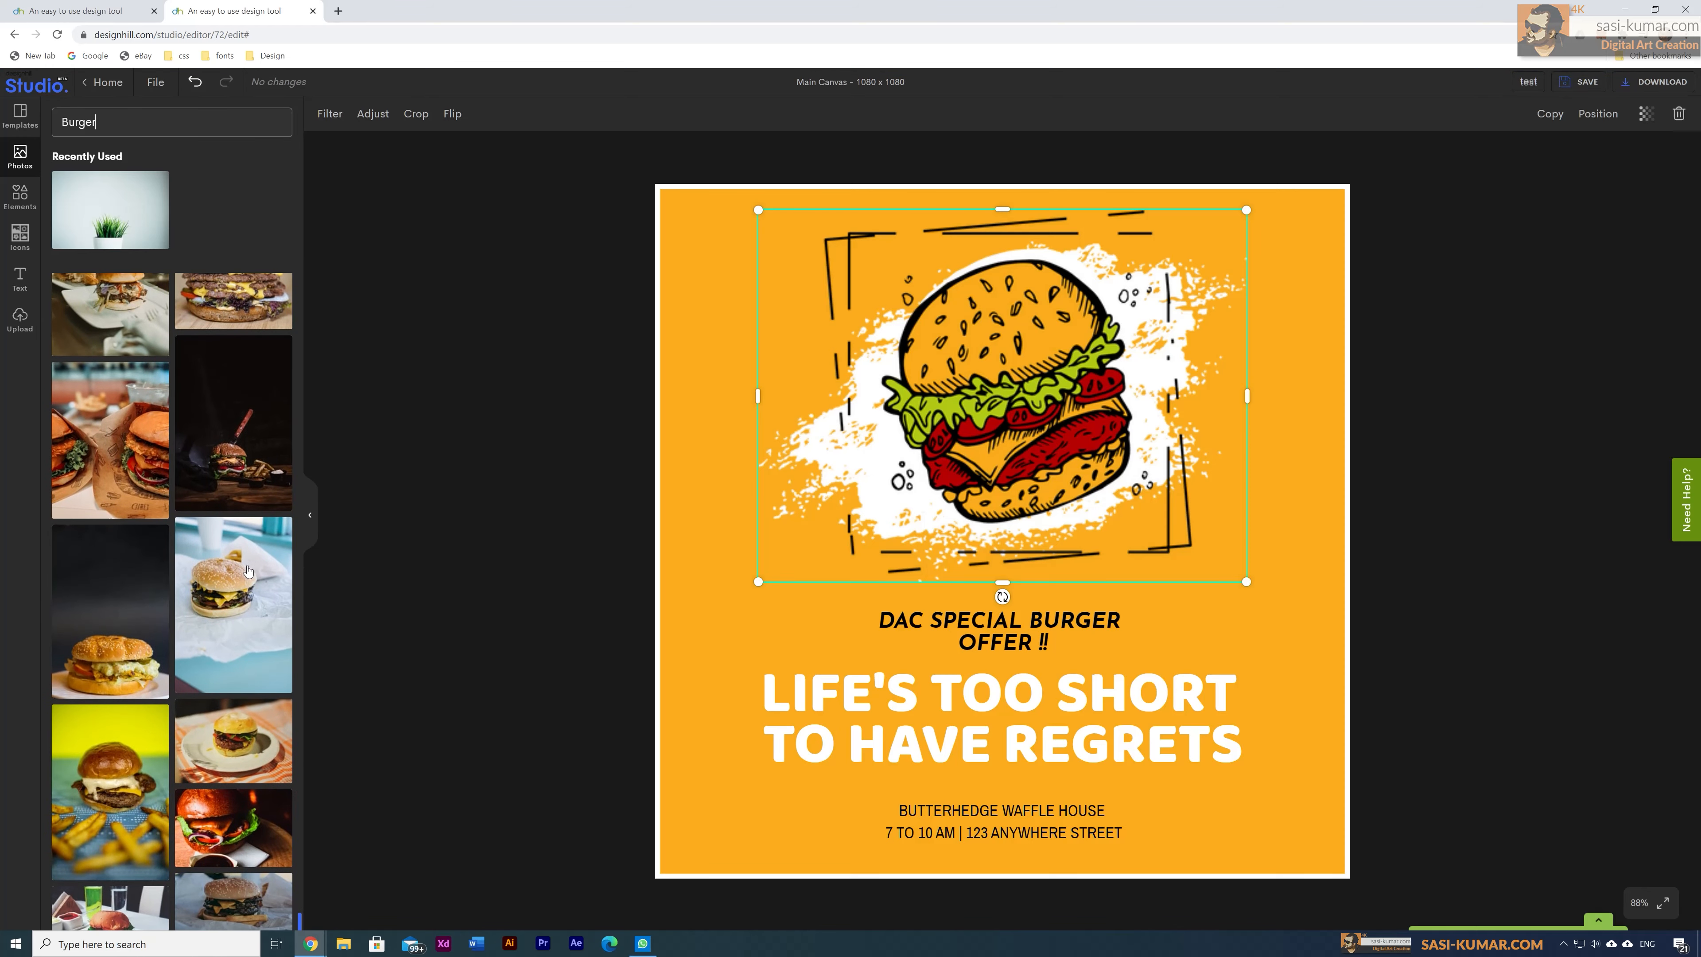
pyautogui.scroll(-3, 248, 570)
pyautogui.scroll(-3, 248, 570)
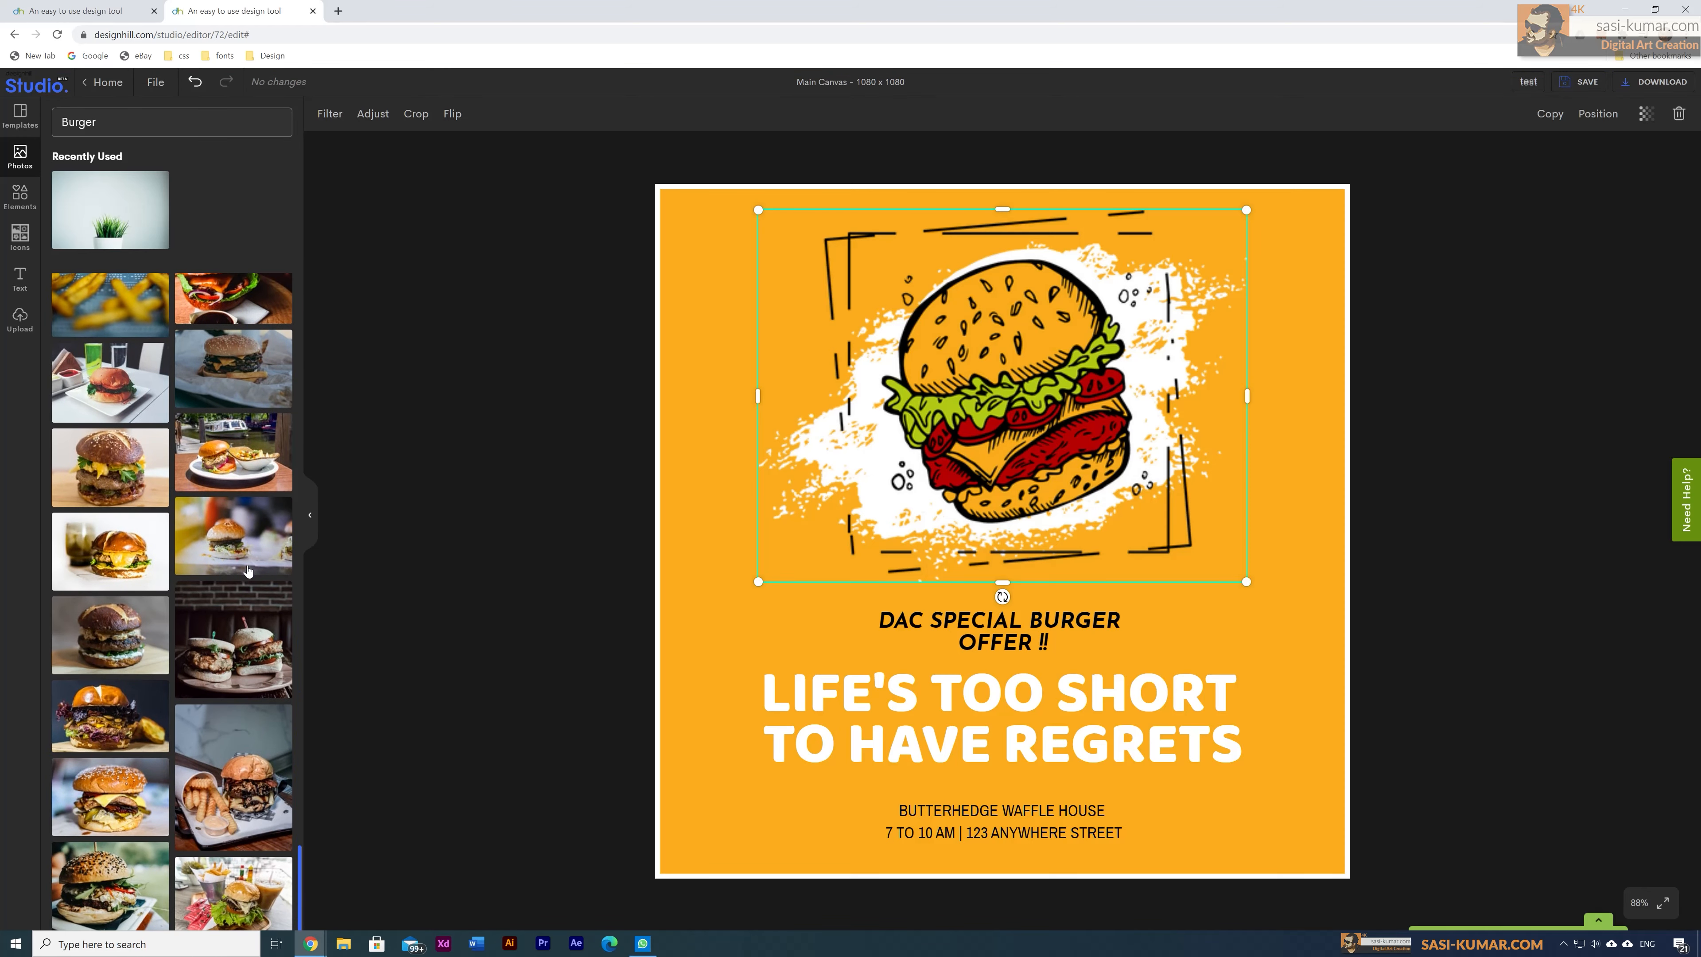
pyautogui.scroll(-6, 247, 570)
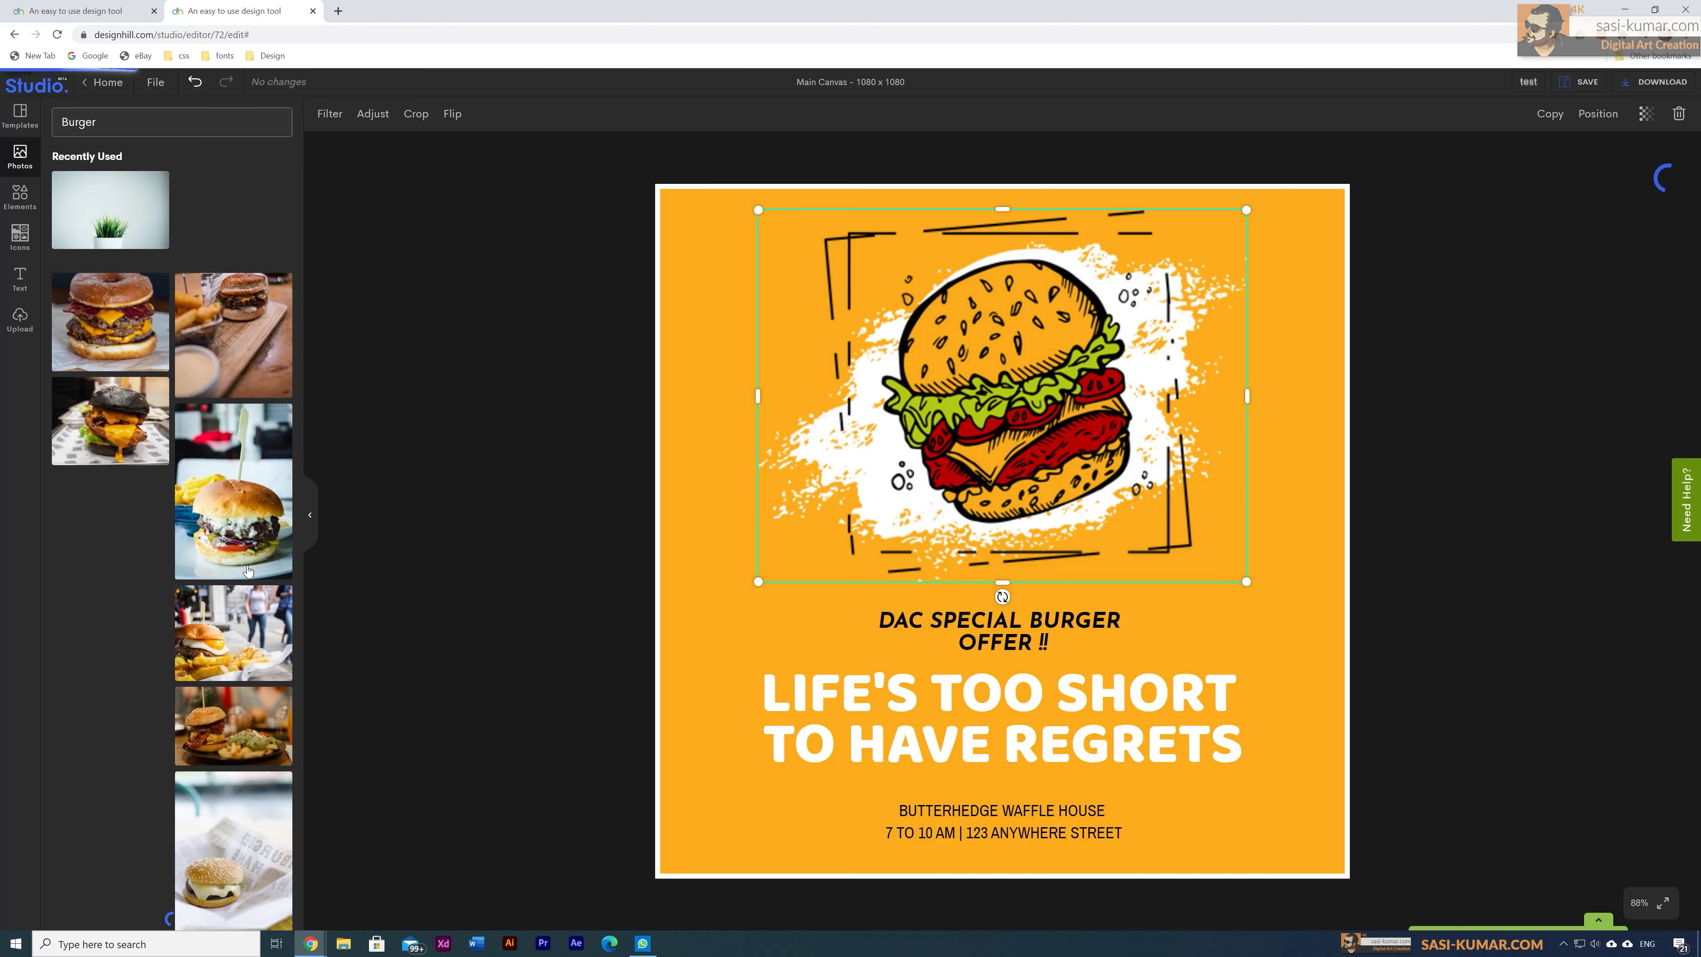
pyautogui.scroll(-2, 248, 570)
pyautogui.scroll(-5, 245, 748)
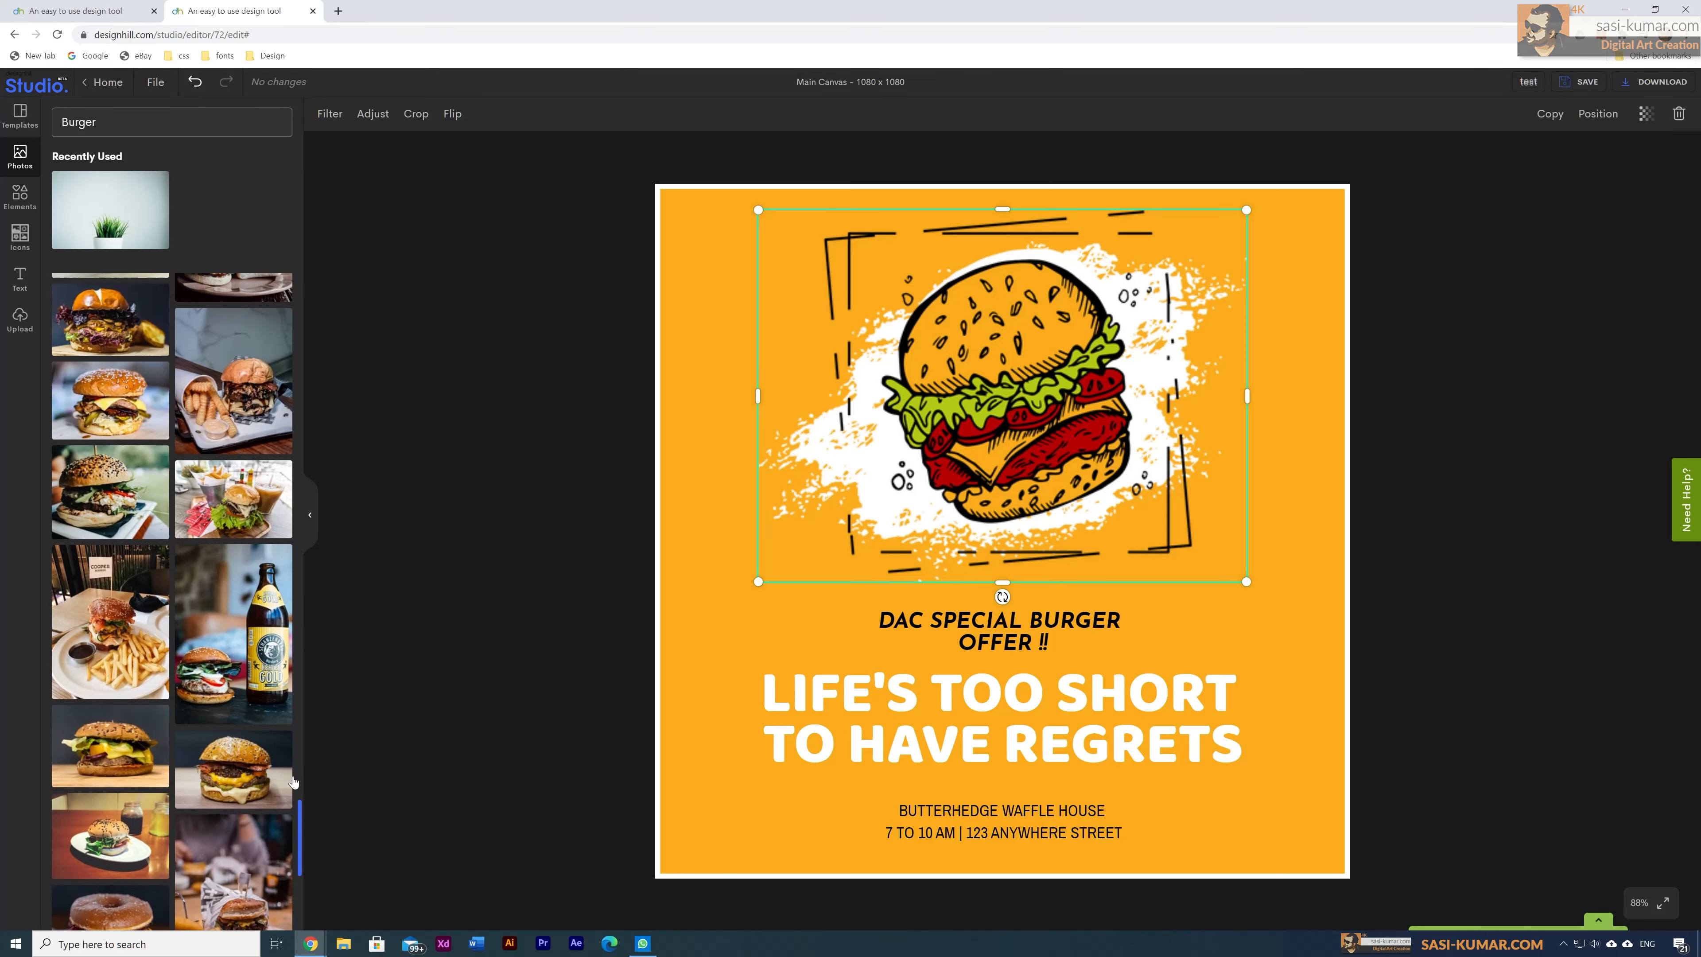
pyautogui.moveTo(300, 818); pyautogui.dragTo(302, 163)
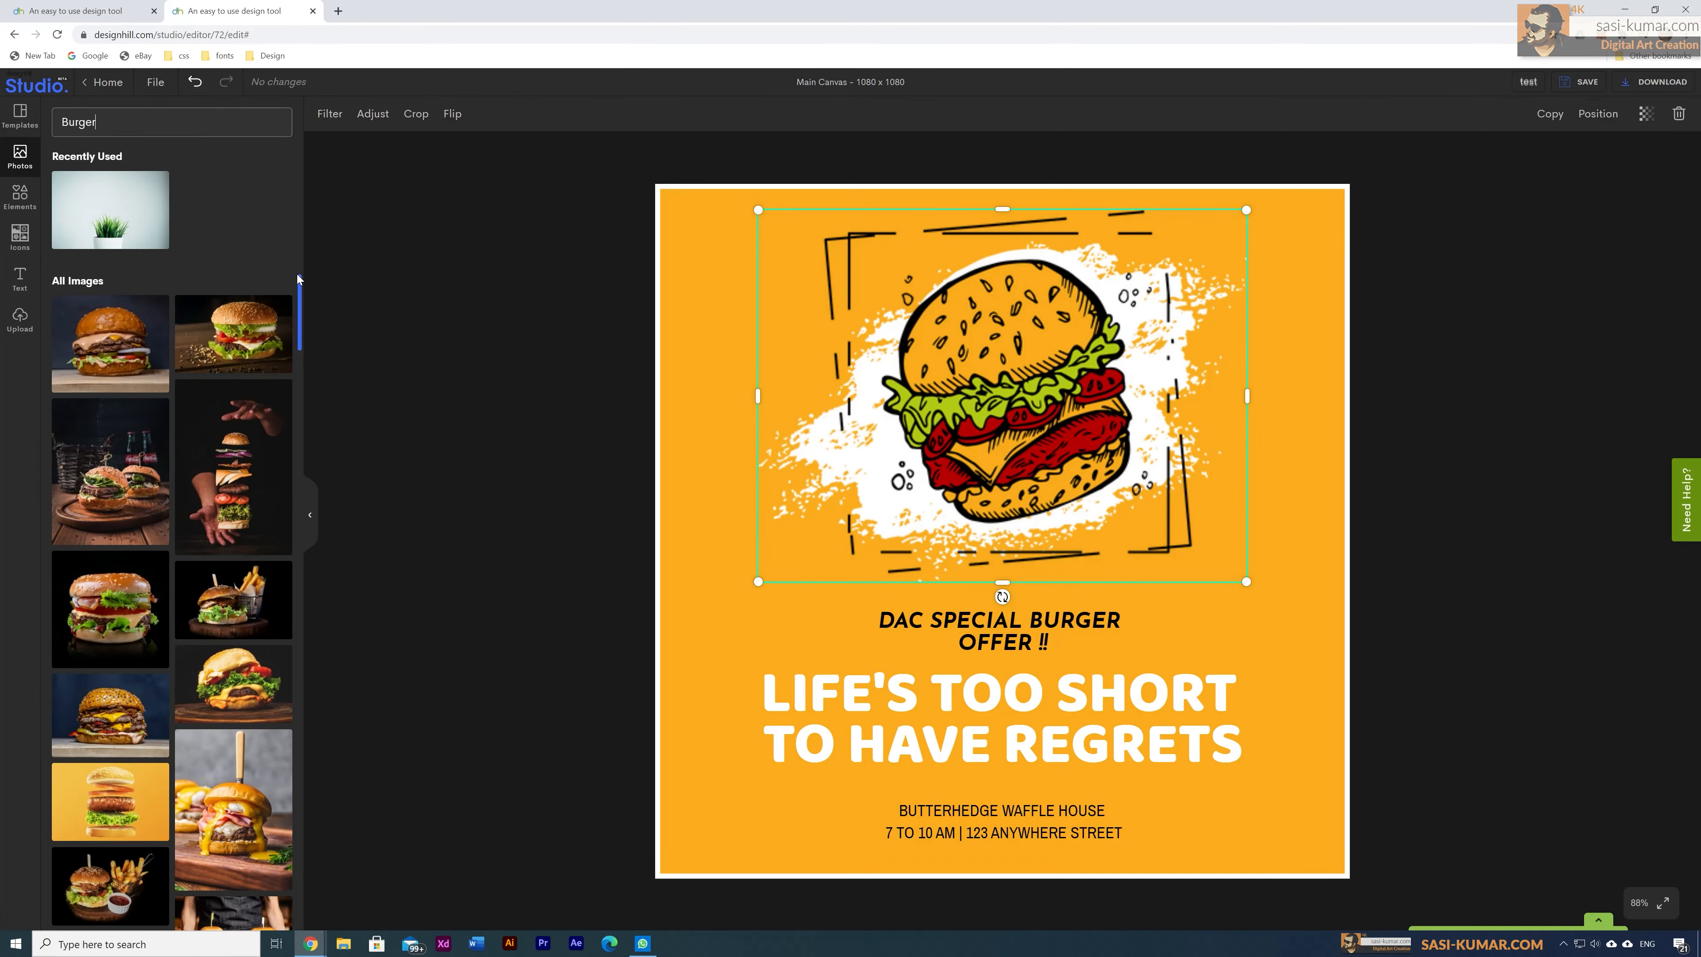
pyautogui.moveTo(299, 278); pyautogui.dragTo(299, 301)
# Step: Add the yellow flying-burger photo and delete the sketched burger beneath it
pyautogui.click(122, 585)
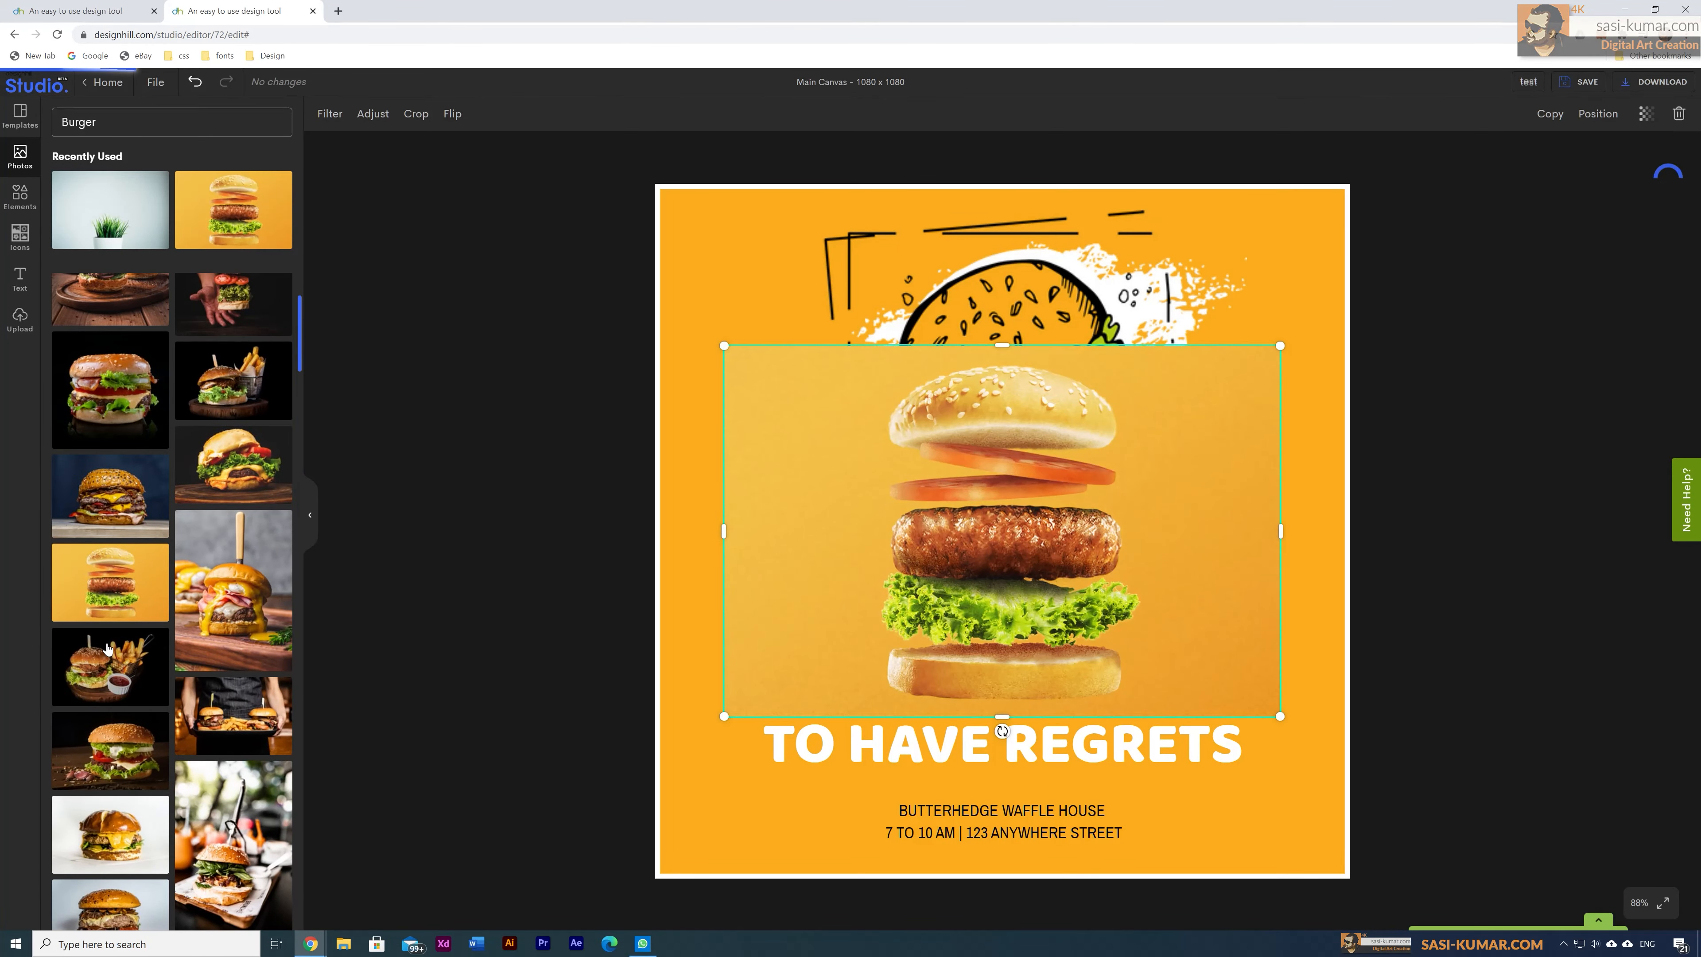
pyautogui.moveTo(1029, 560)
pyautogui.mouseDown()
pyautogui.moveTo(1022, 424)
pyautogui.moveTo(1059, 469)
pyautogui.moveTo(1486, 566)
pyautogui.mouseUp()
pyautogui.click(1371, 578)
pyautogui.click(959, 412)
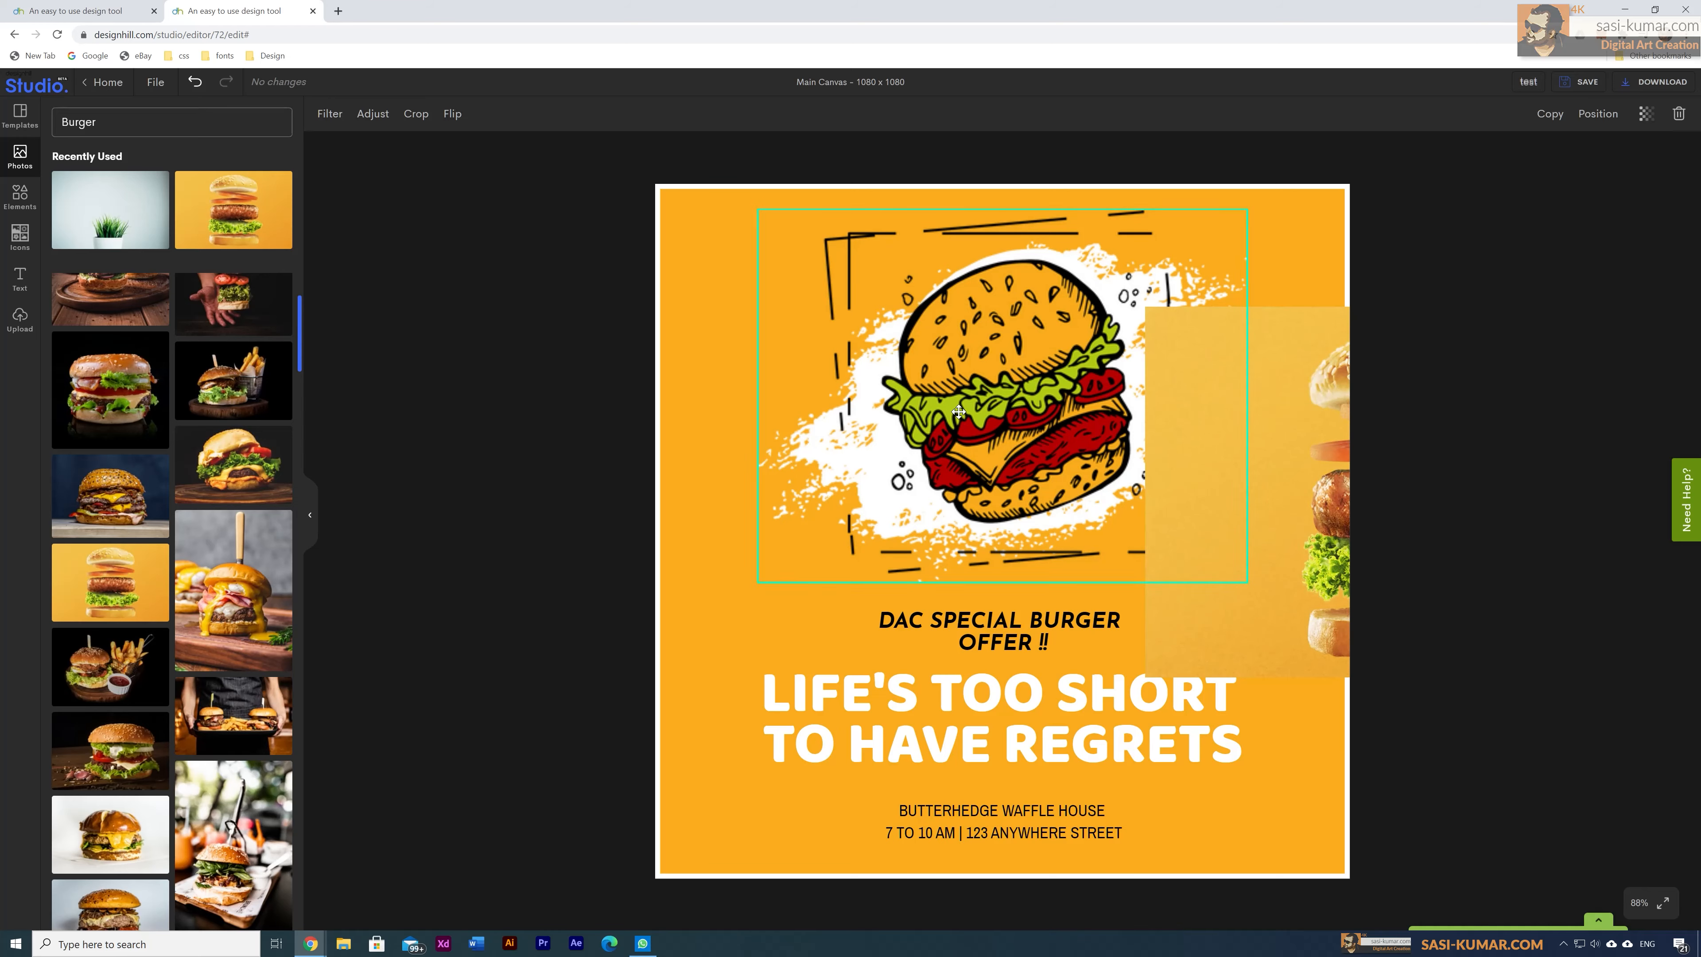
pyautogui.click(959, 411)
pyautogui.press('Delete')
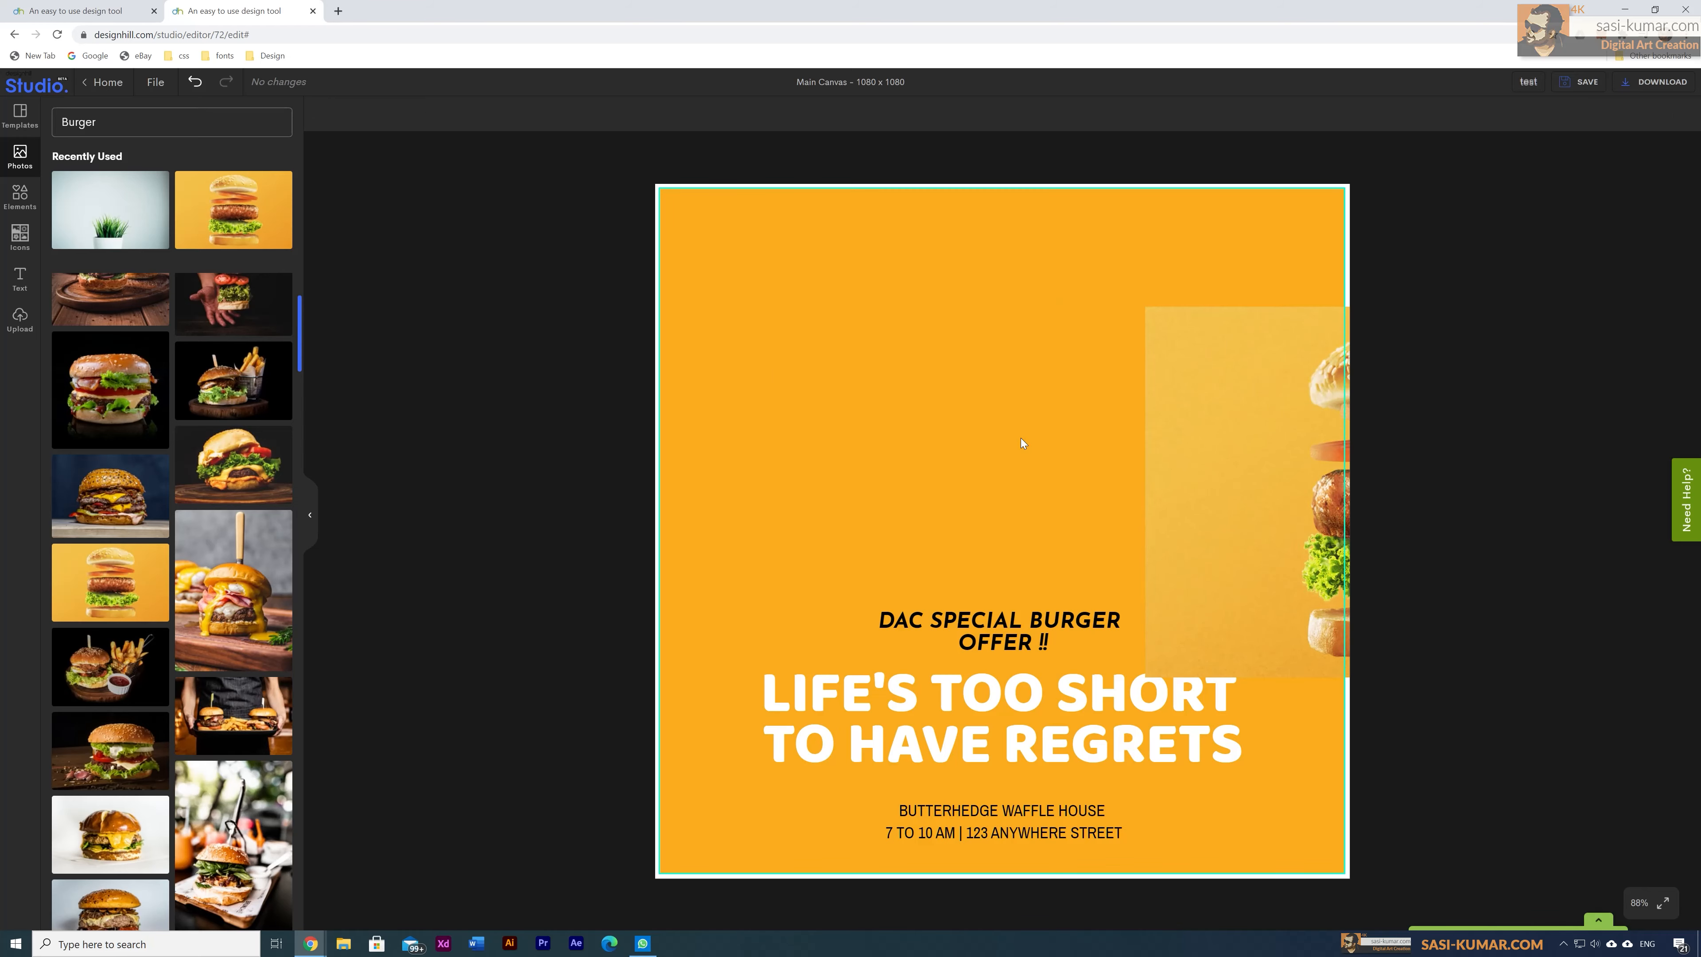
# Step: Resize and position the burger photo to span the poster's full width across the top
pyautogui.moveTo(1226, 455); pyautogui.dragTo(825, 365)
pyautogui.moveTo(1273, 580); pyautogui.dragTo(1334, 672)
pyautogui.moveTo(1087, 439)
pyautogui.mouseDown()
pyautogui.moveTo(1065, 431)
pyautogui.moveTo(1067, 452)
pyautogui.moveTo(1067, 428)
pyautogui.mouseUp()
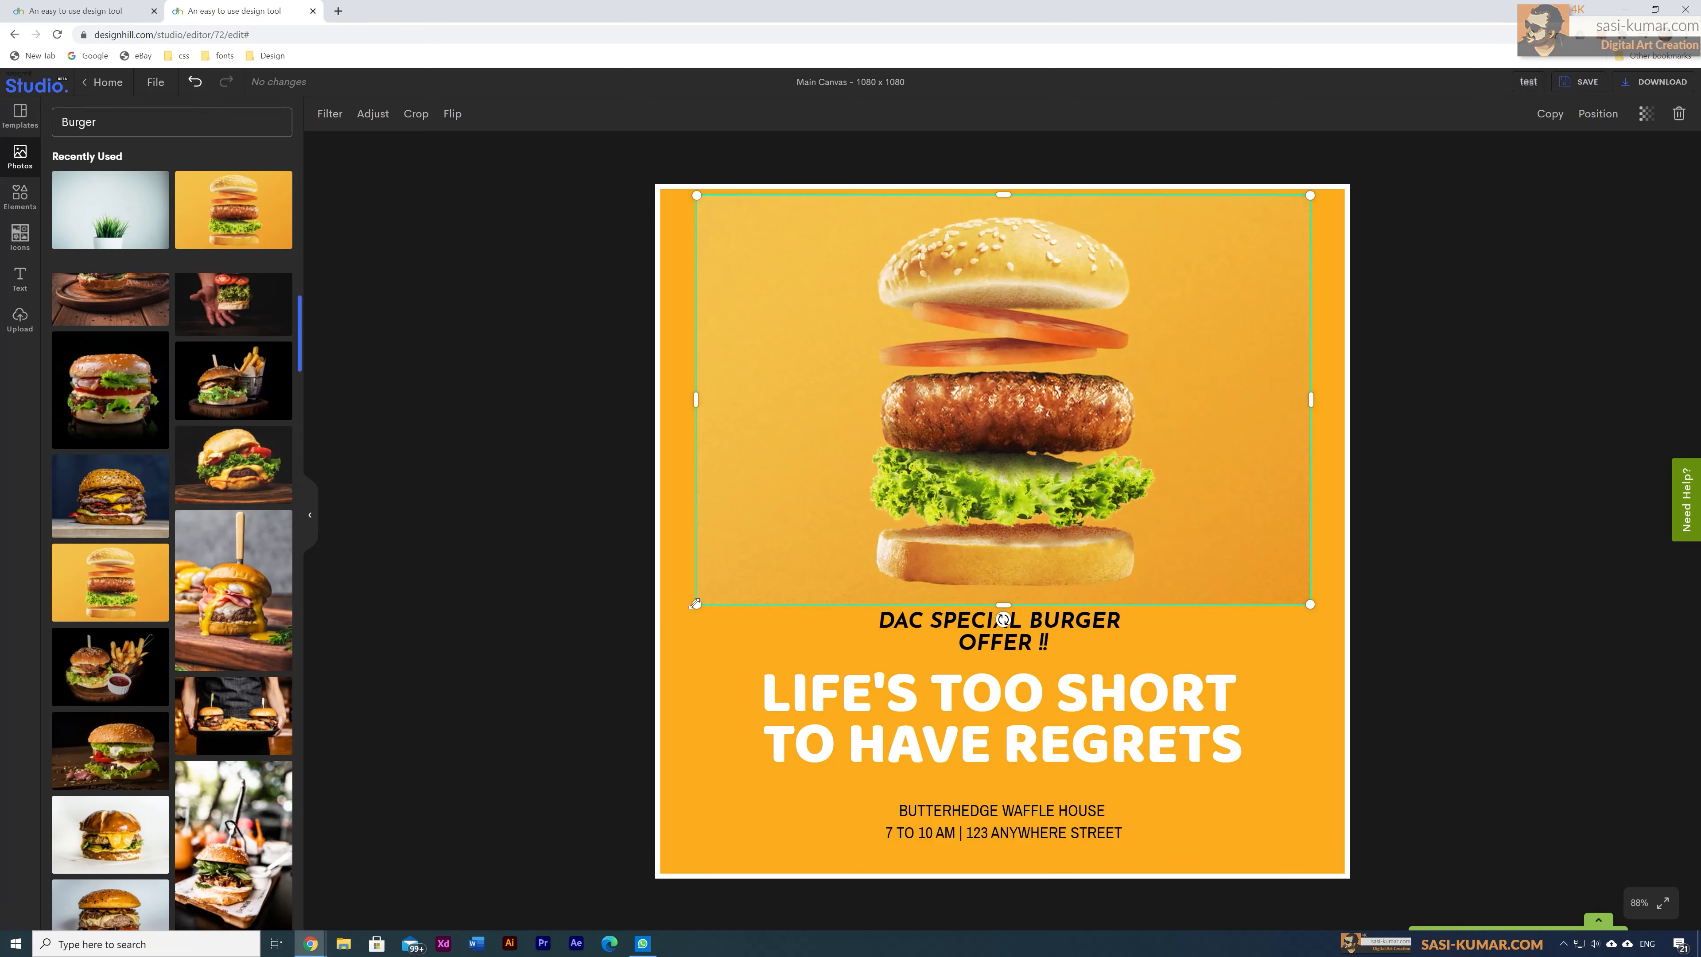
pyautogui.moveTo(696, 604); pyautogui.dragTo(660, 630)
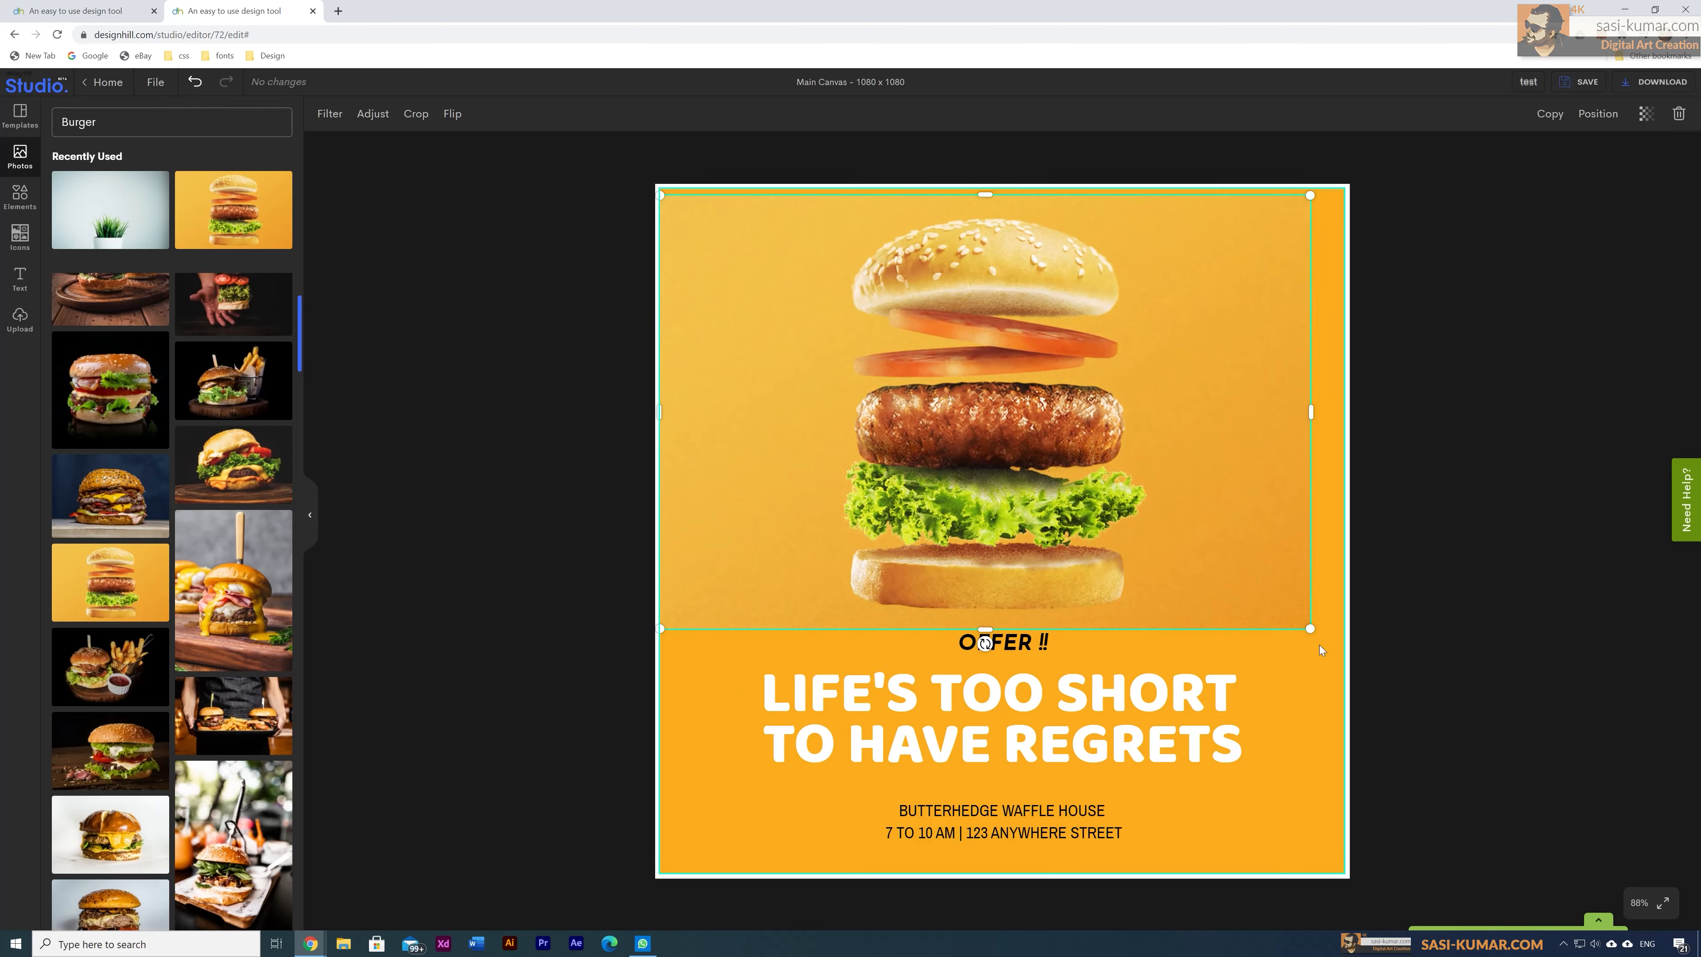
pyautogui.moveTo(1310, 630); pyautogui.dragTo(1347, 647)
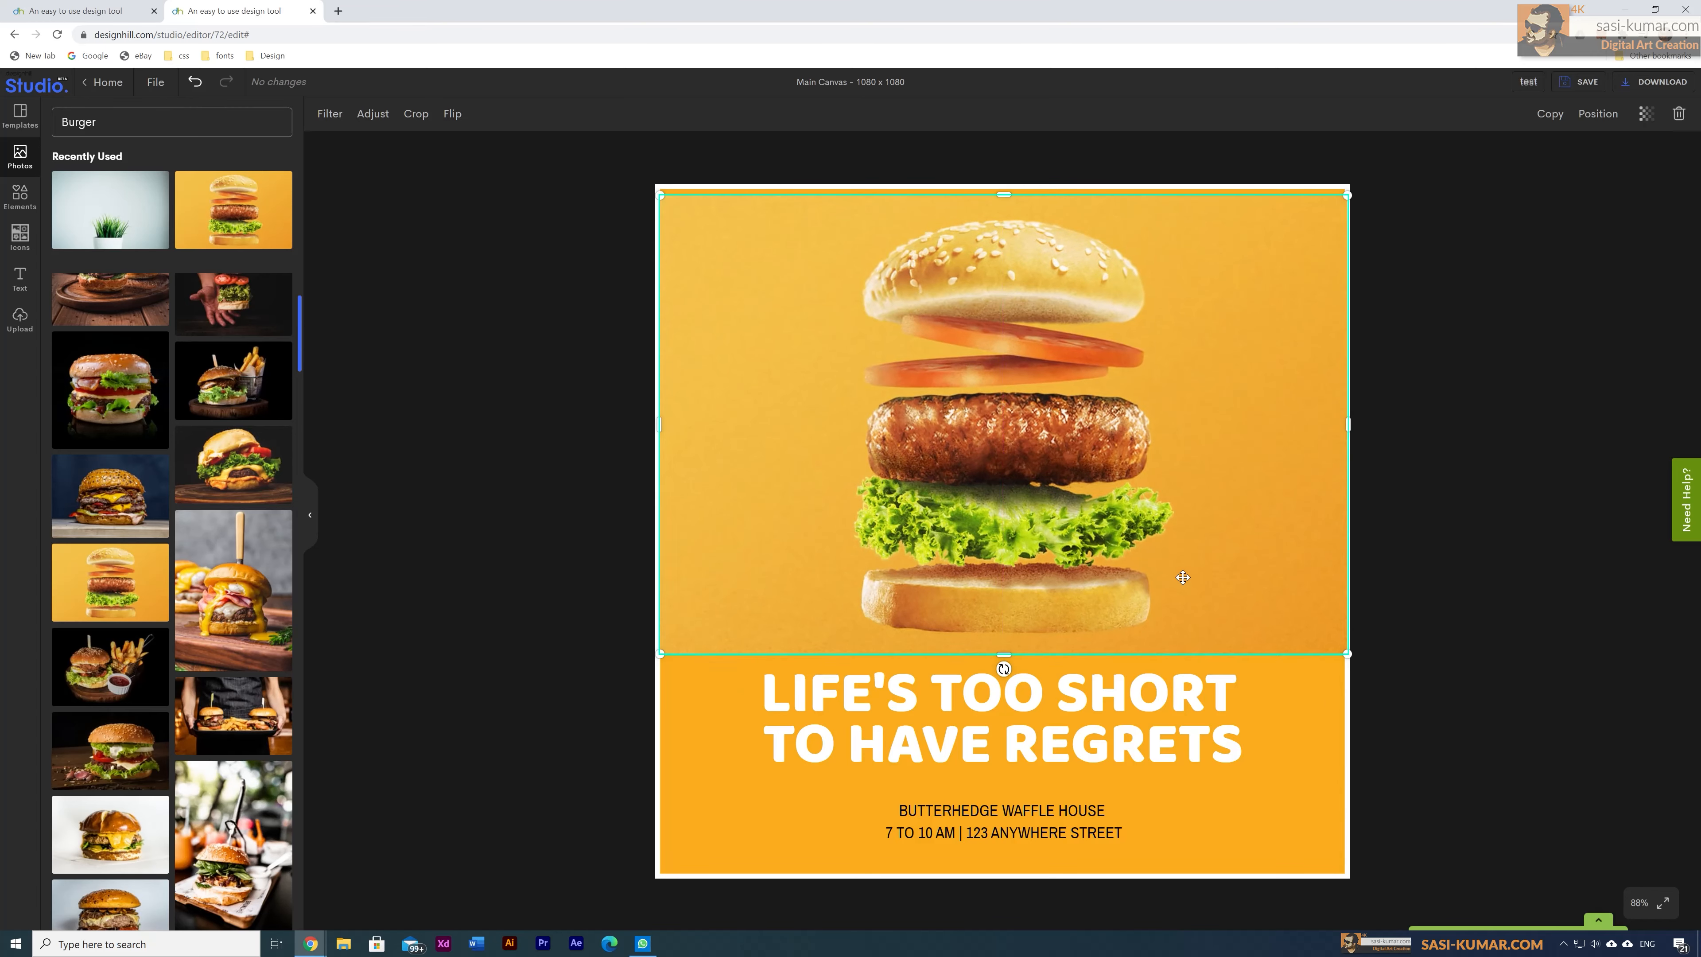
pyautogui.moveTo(1145, 551); pyautogui.dragTo(1144, 546)
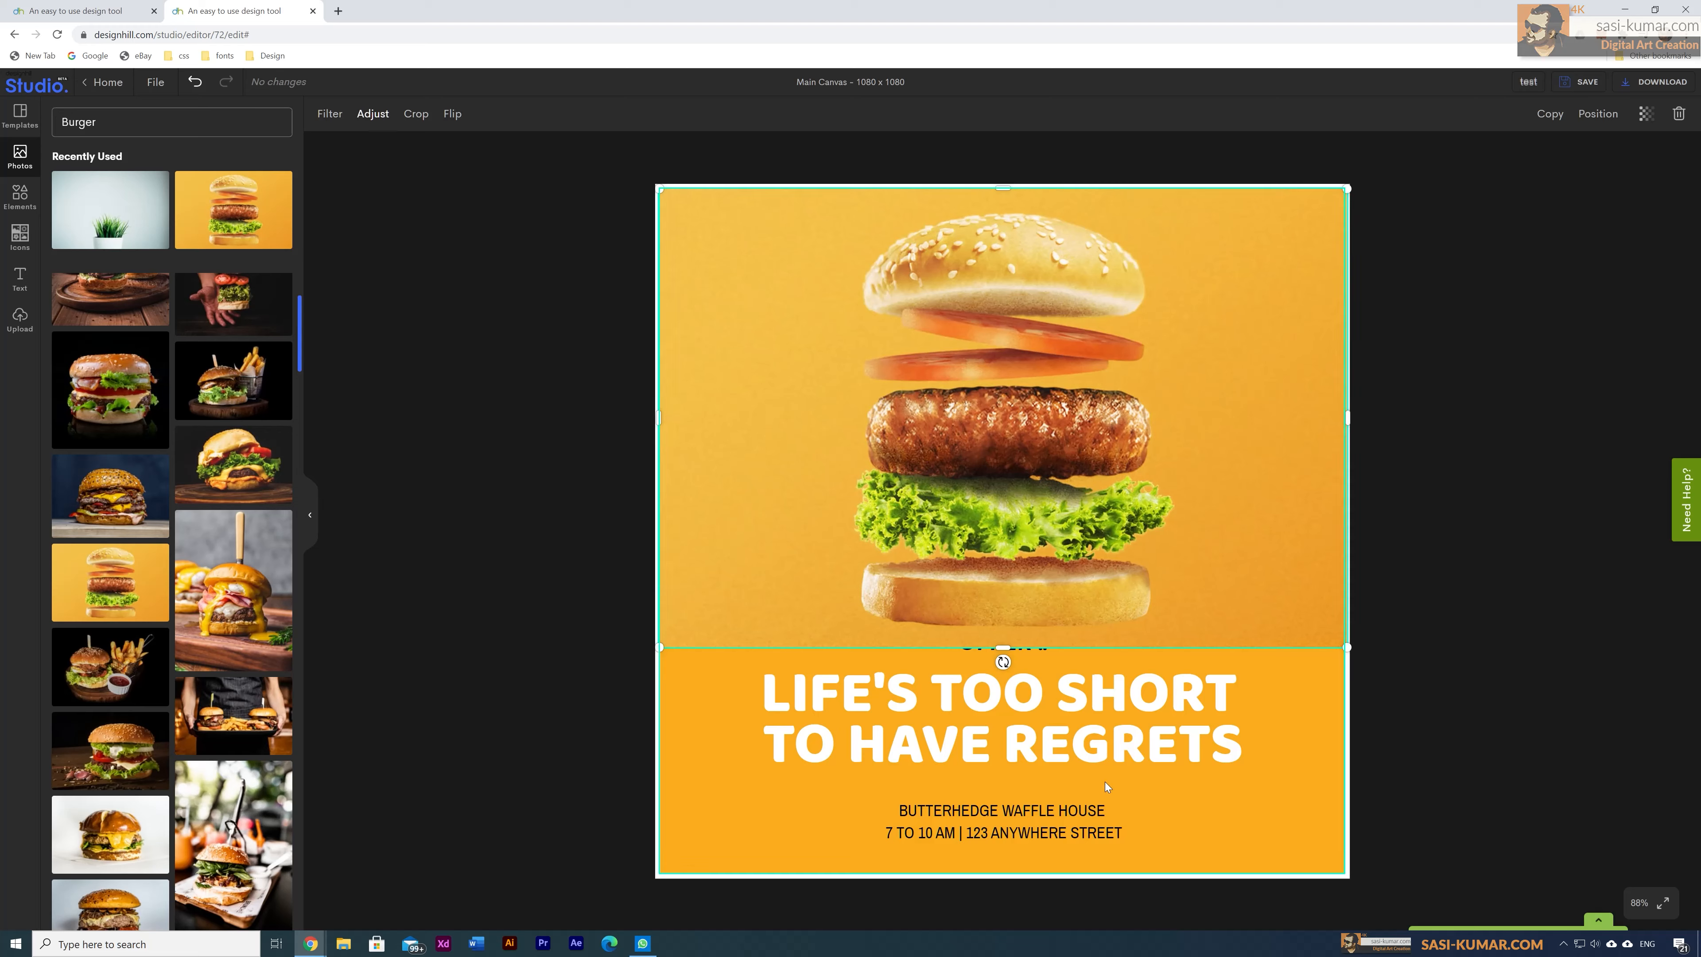
# Step: Bring the 'DAC SPECIAL BURGER OFFER !!' line in front of the photo with Ctrl+], lowering it and the headline slightly
pyautogui.hotkey('ctrl', ']')
pyautogui.click(1050, 648)
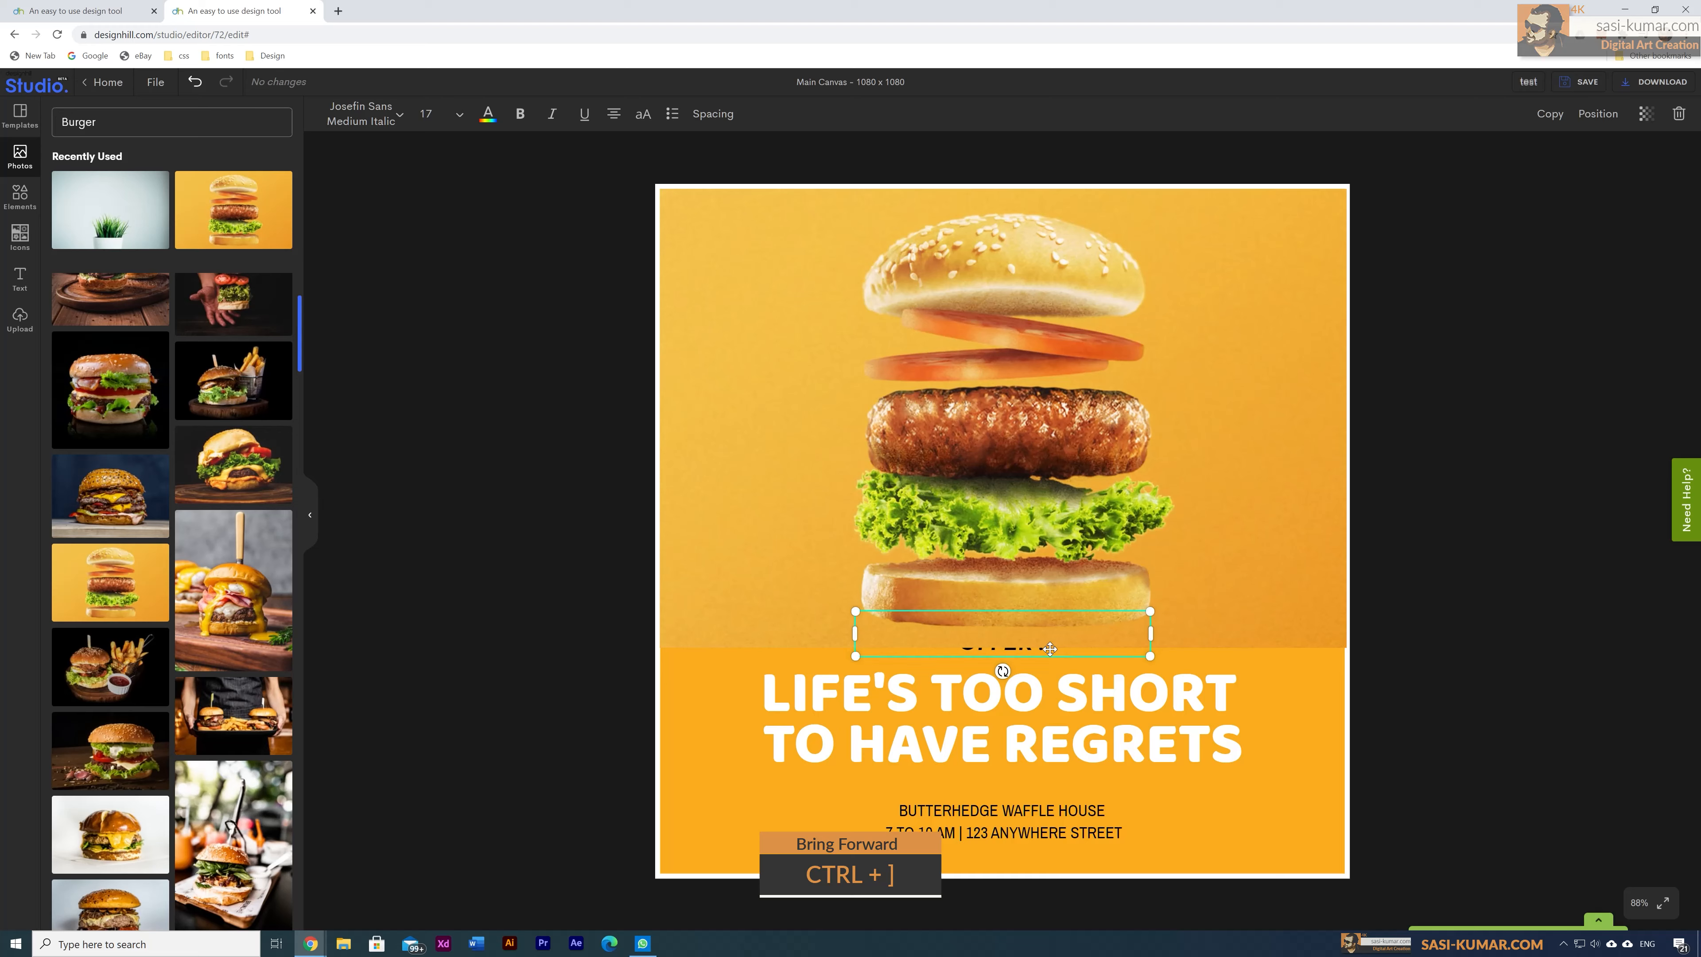
pyautogui.hotkey('ctrl', ']')
pyautogui.moveTo(1055, 701); pyautogui.dragTo(1057, 721)
pyautogui.moveTo(1033, 654); pyautogui.dragTo(1033, 680)
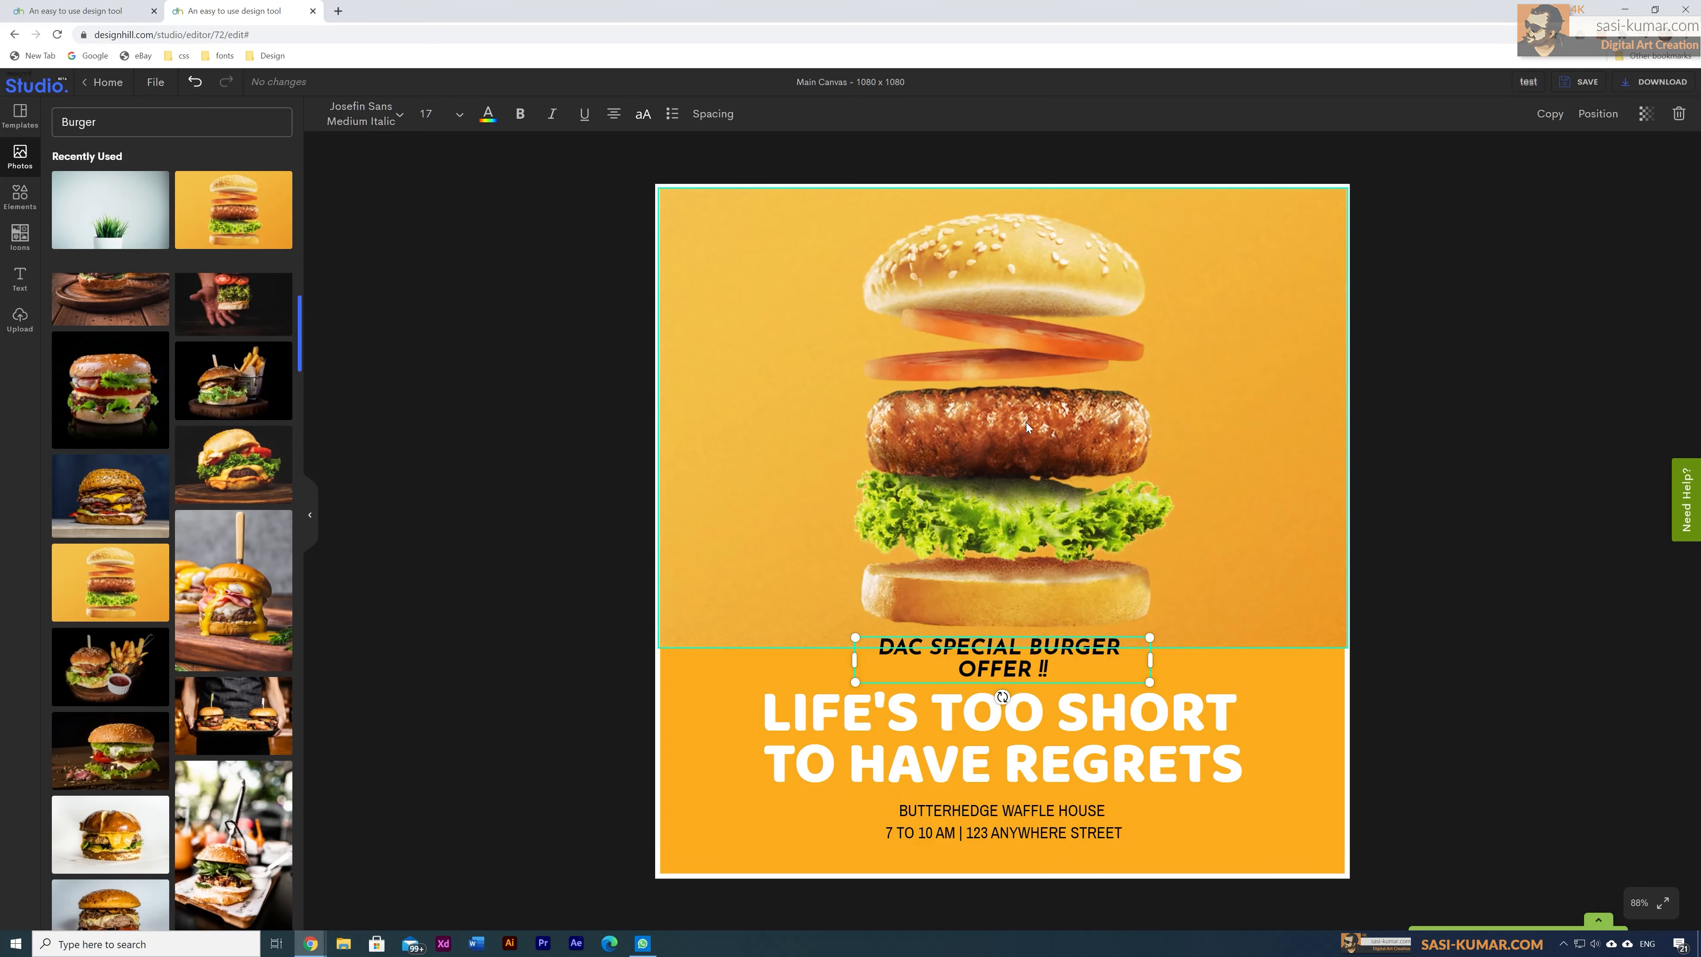
pyautogui.click(1067, 407)
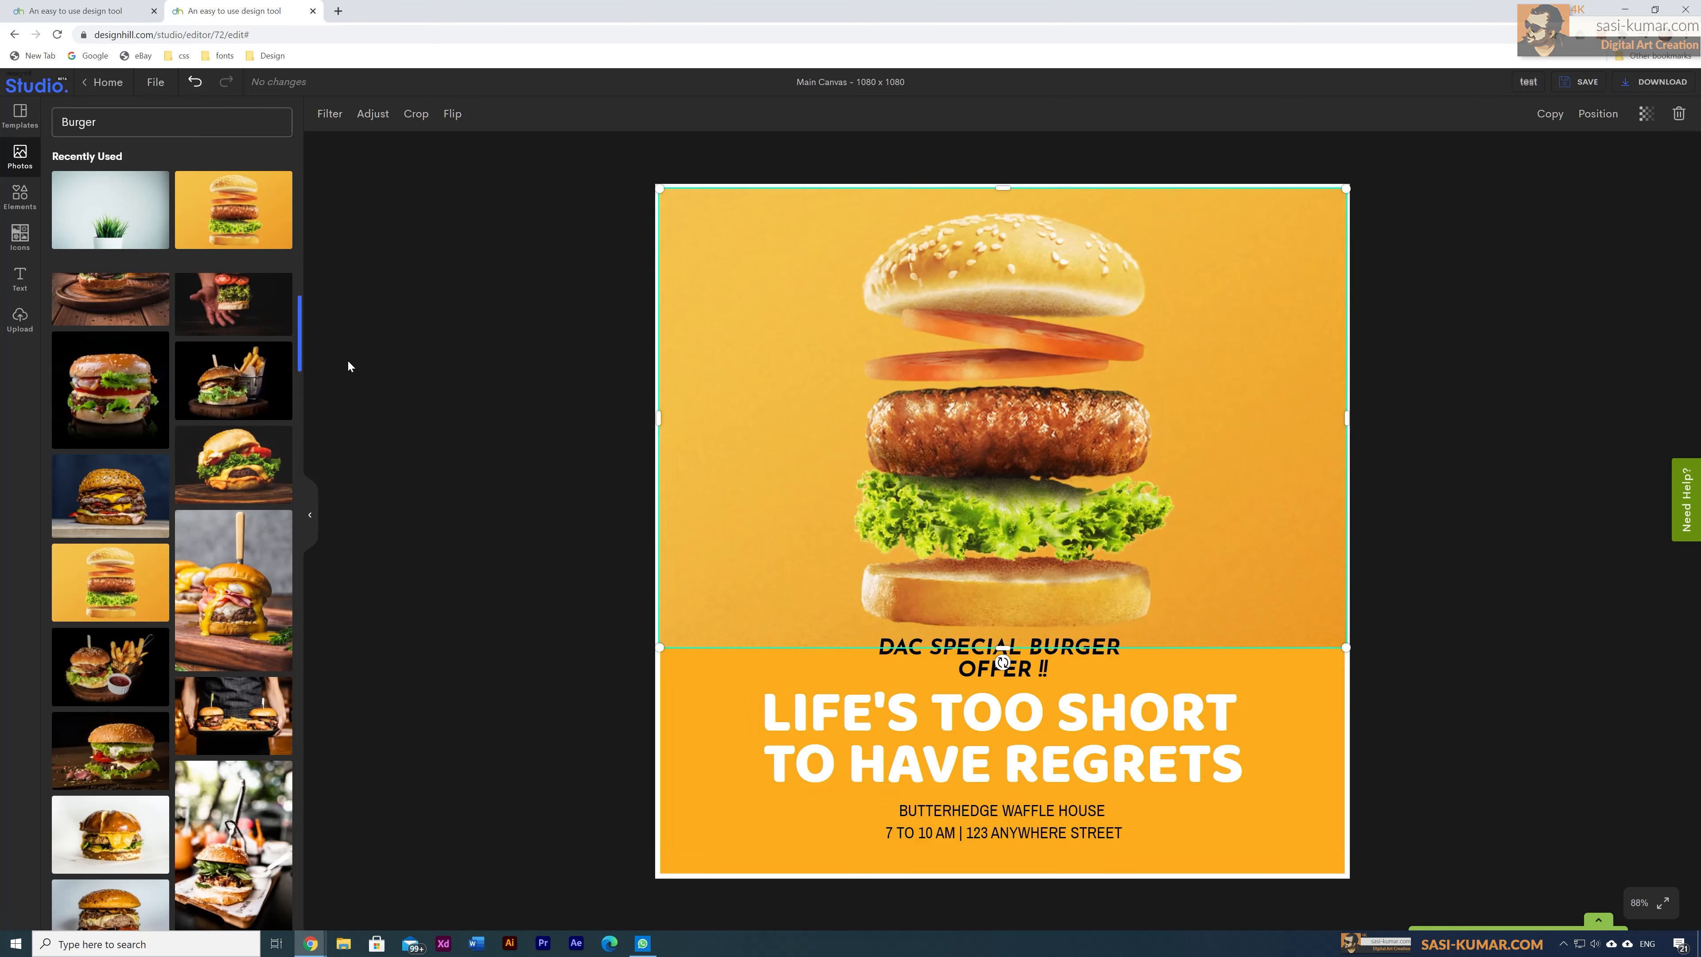
# Step: Preview the Invert, Sepia, Polaroid, Sharpen, Emboss and BlackWhite filters on the burger photo
pyautogui.click(330, 114)
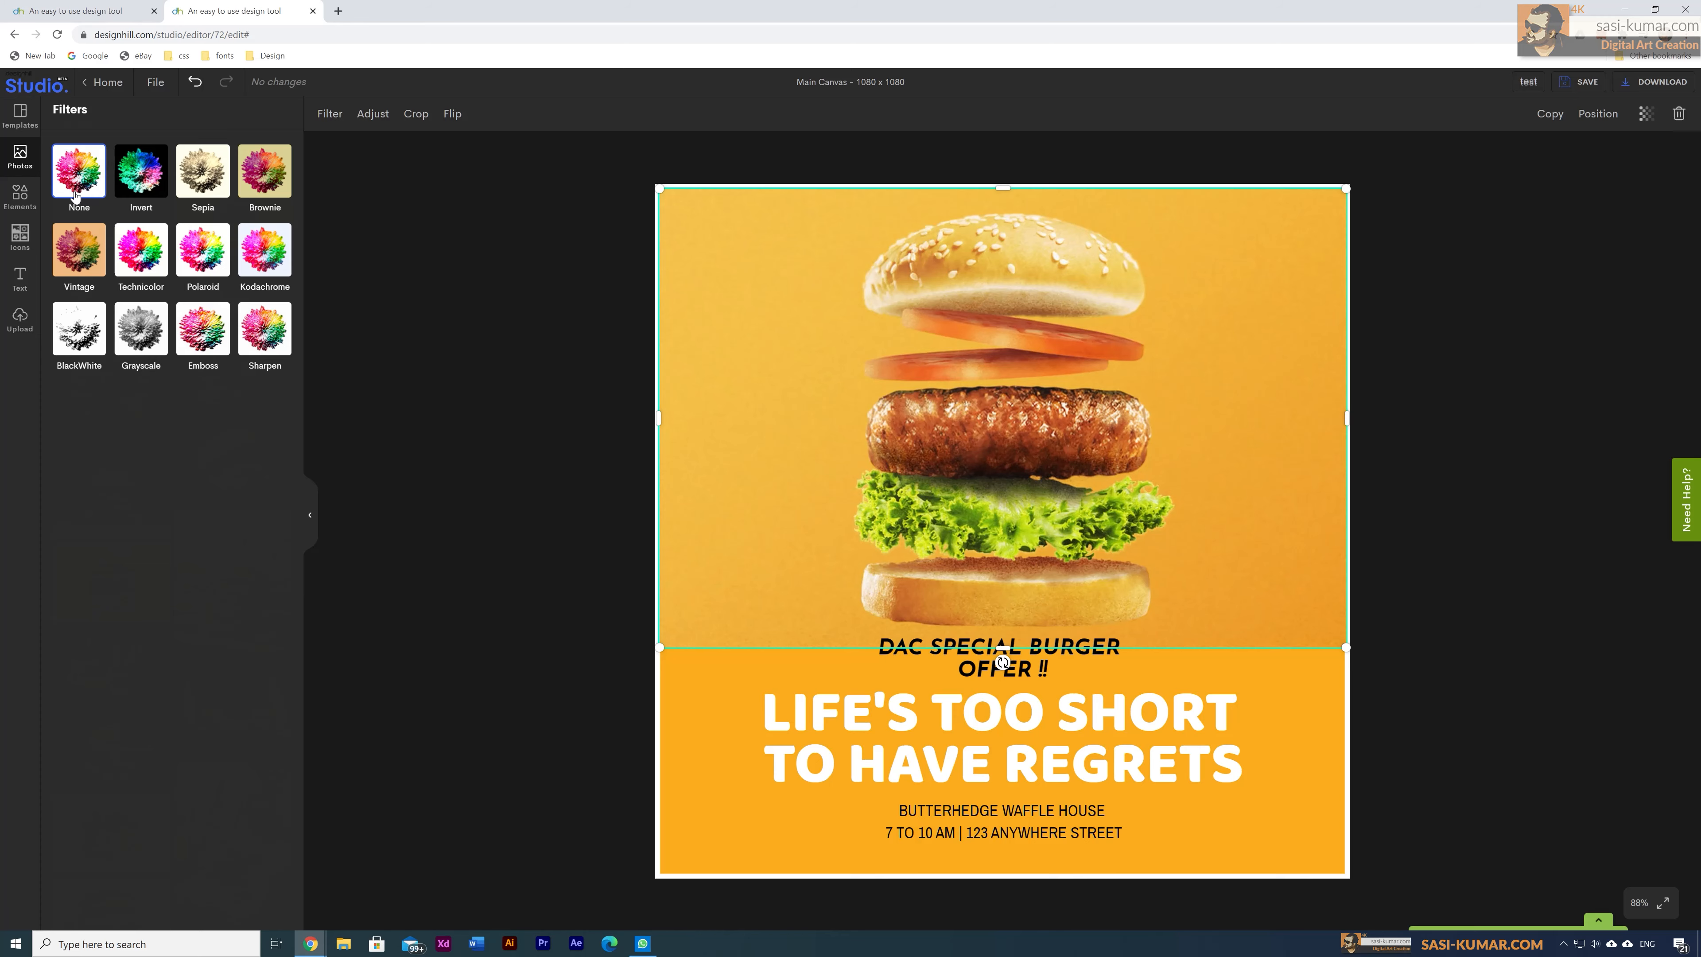
pyautogui.click(140, 173)
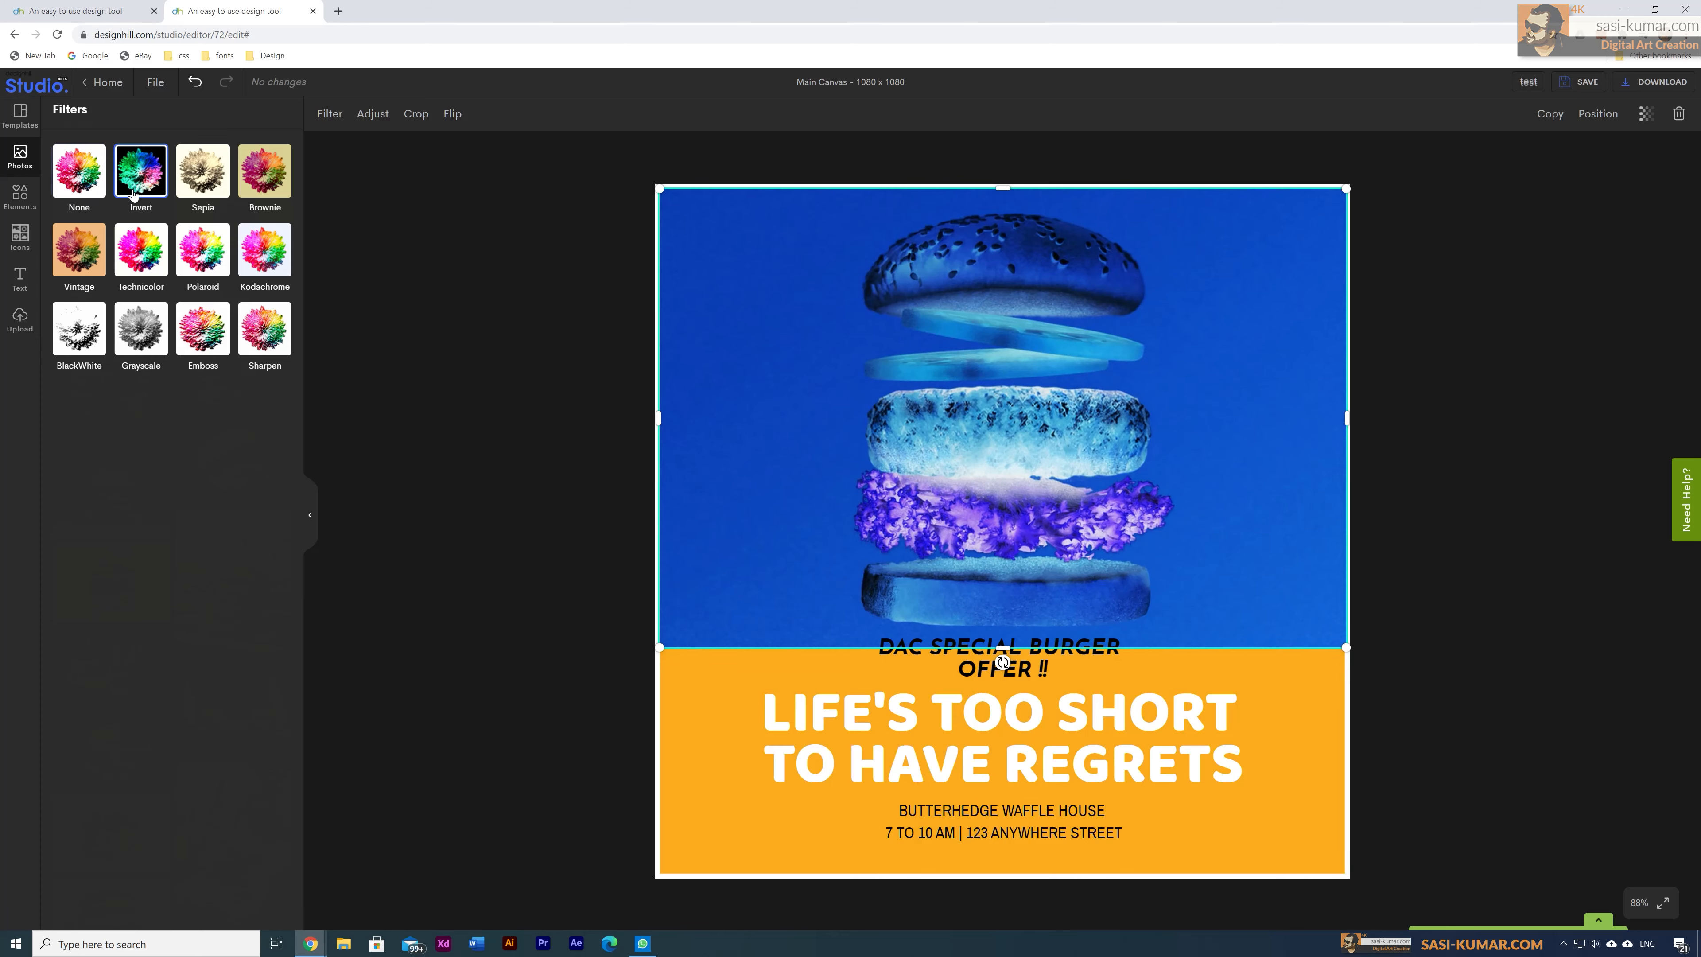
pyautogui.click(208, 195)
pyautogui.click(208, 265)
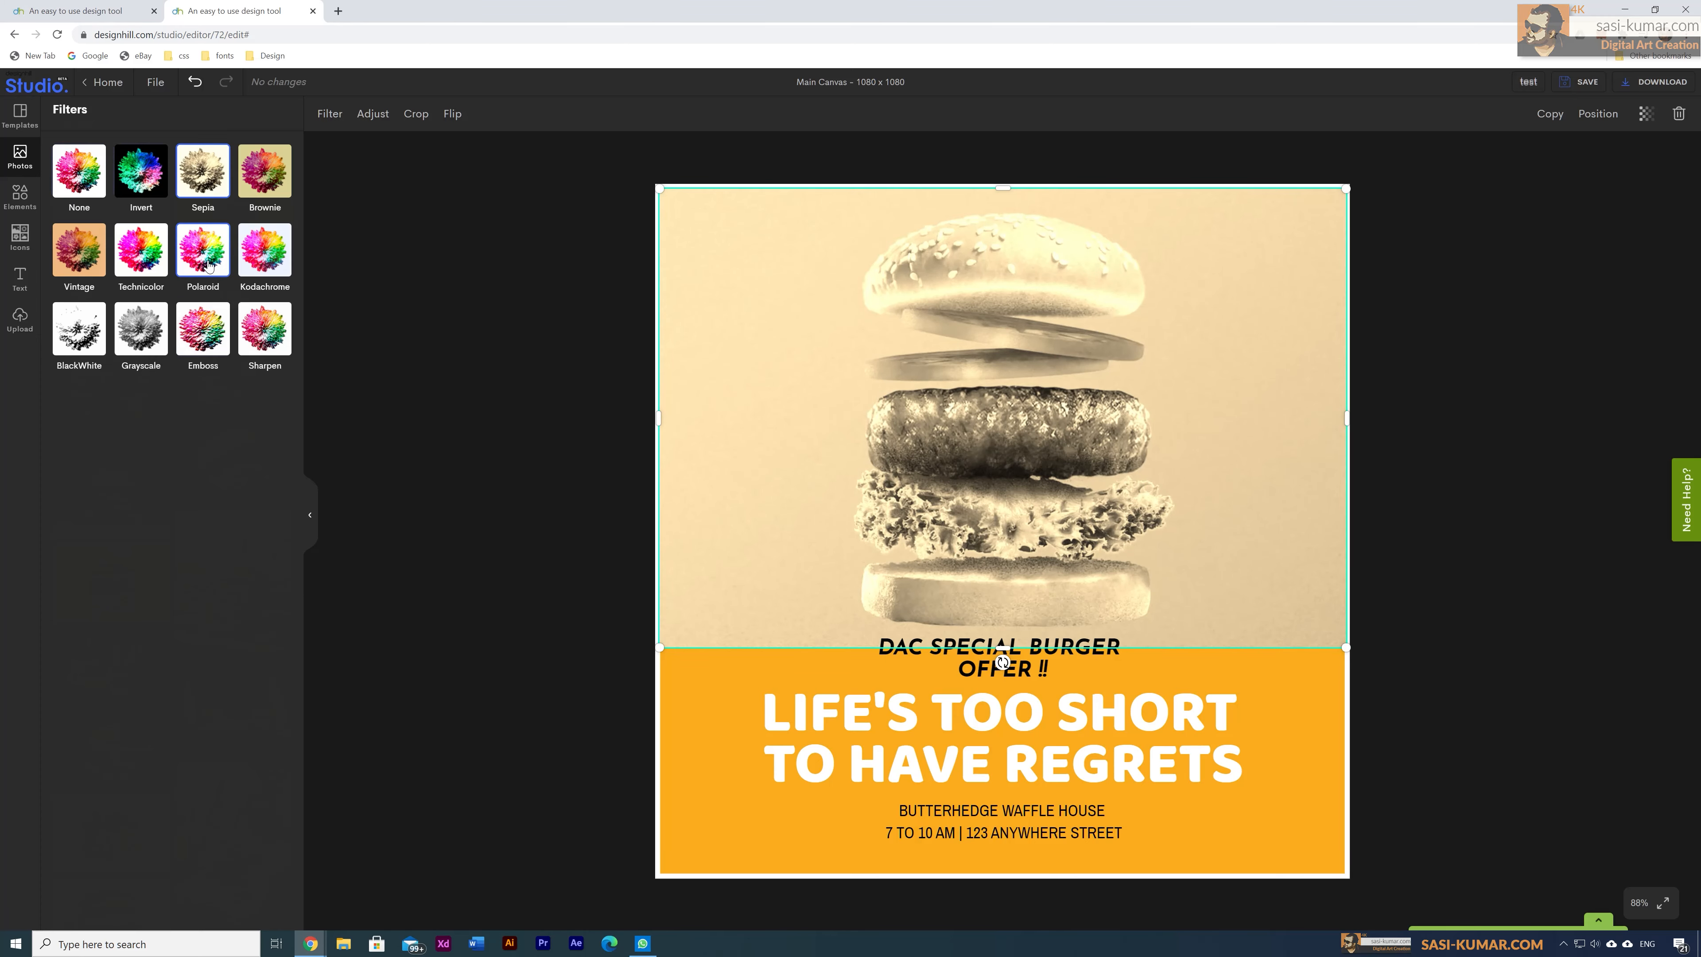
pyautogui.click(262, 330)
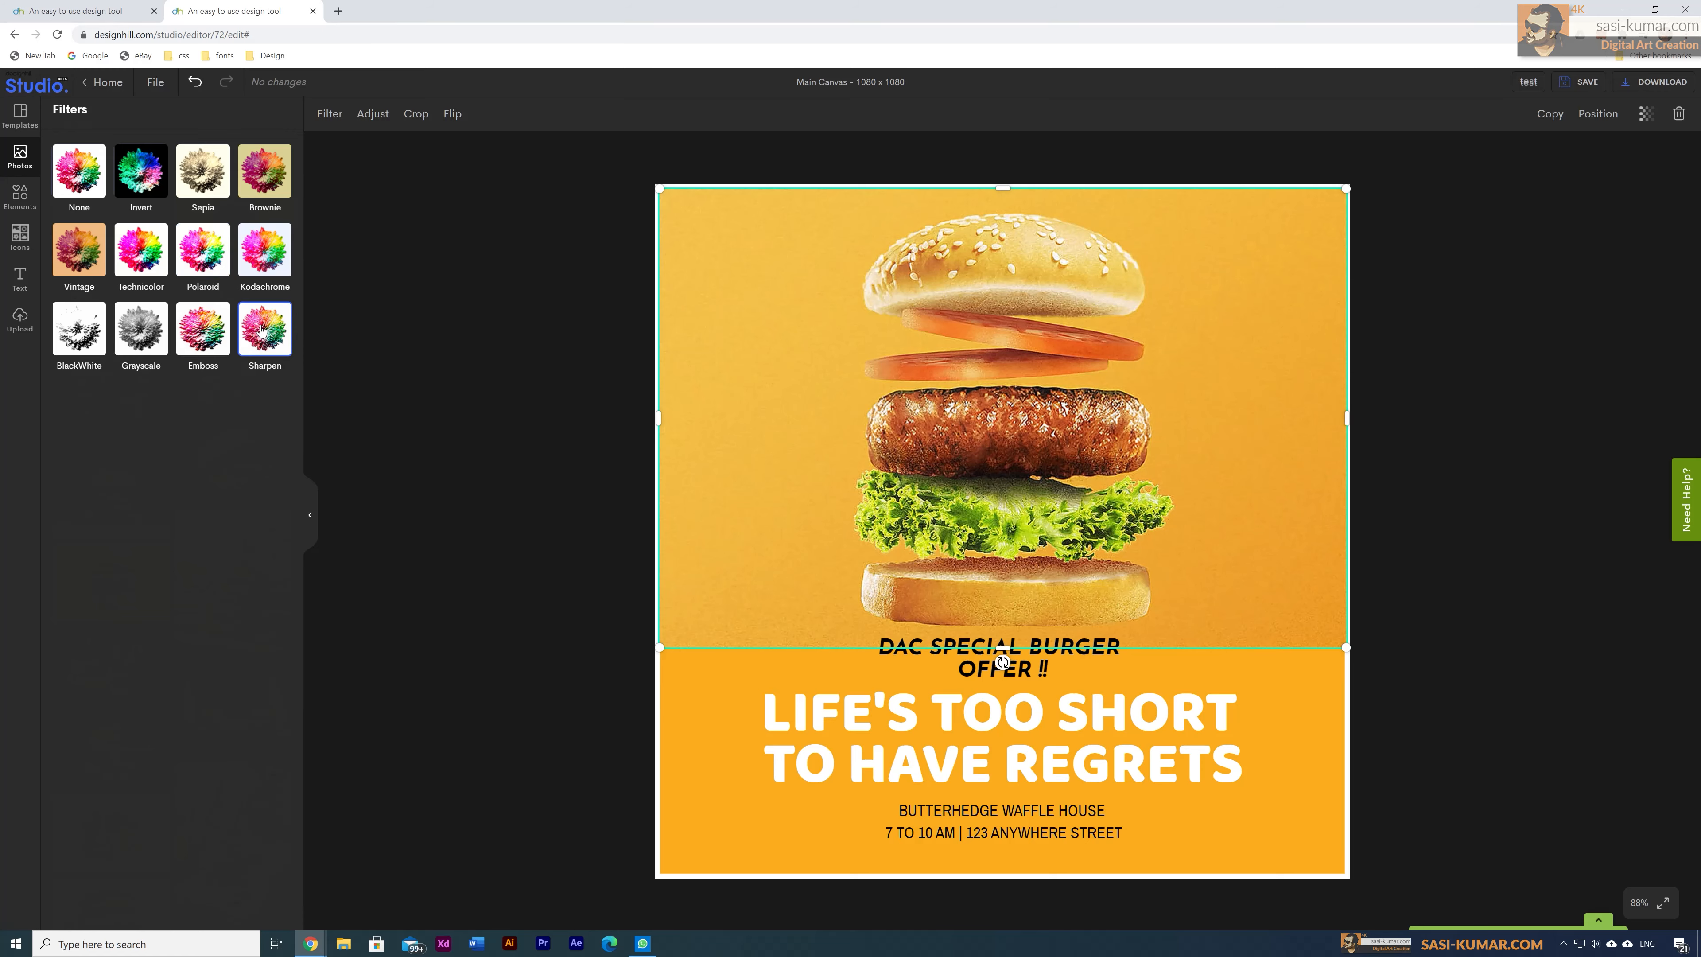
pyautogui.click(211, 345)
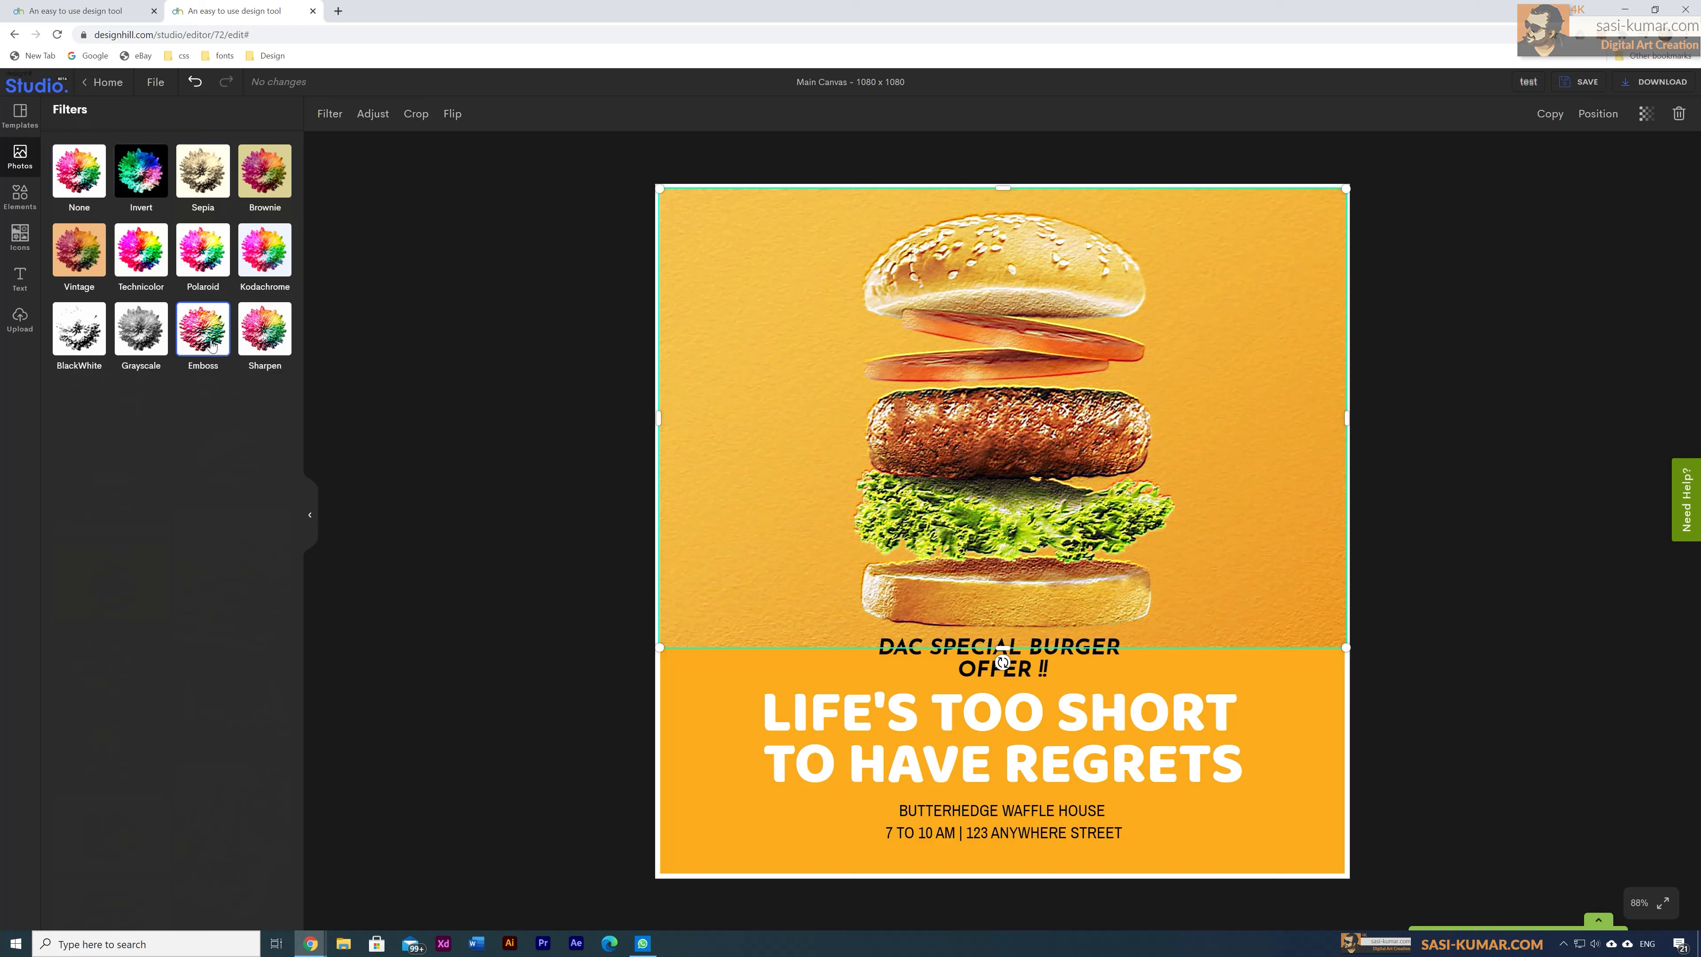
pyautogui.click(246, 347)
pyautogui.click(87, 343)
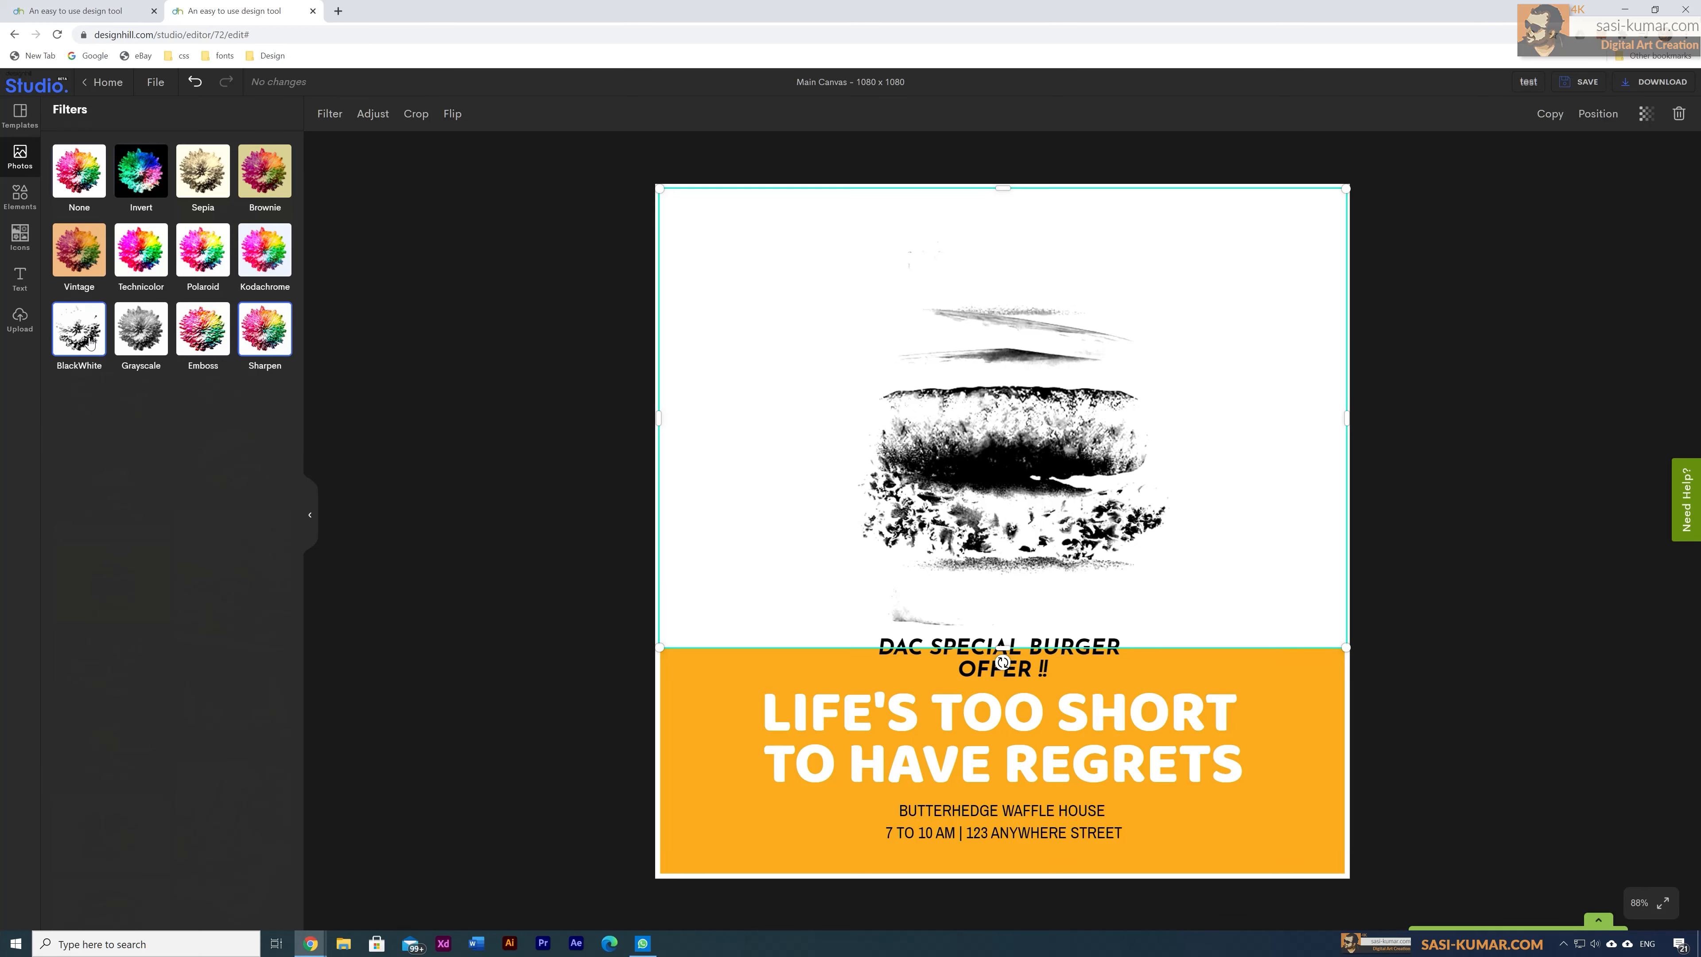
pyautogui.click(85, 192)
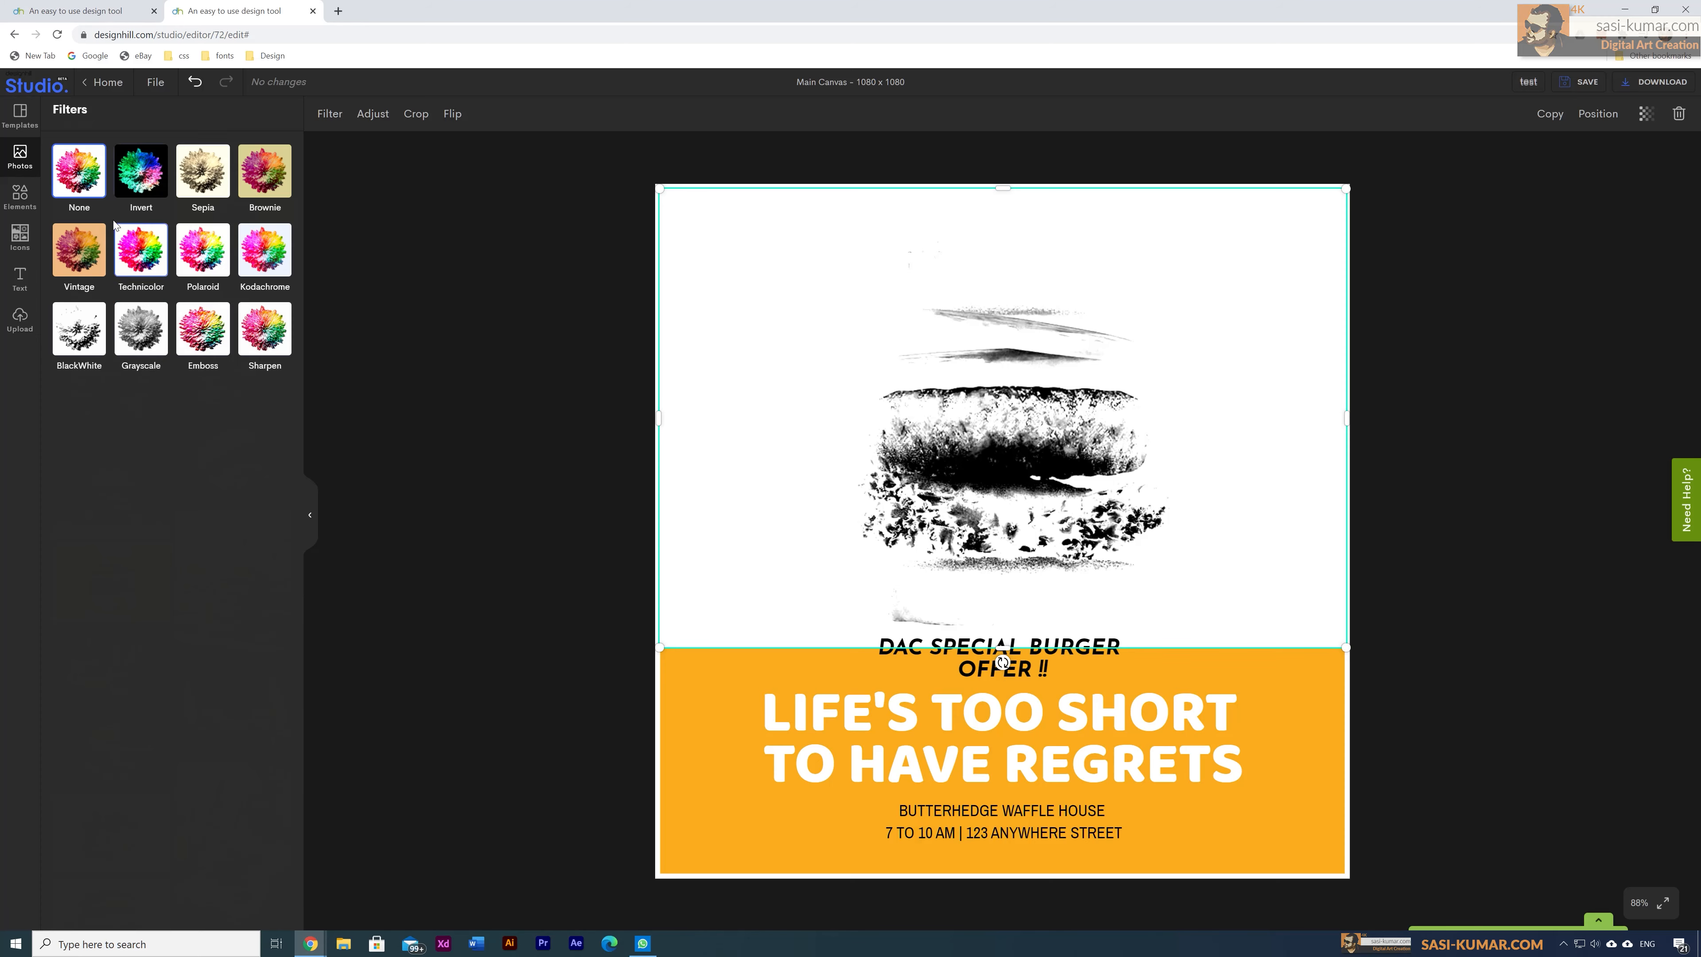
# Step: Apply Sharpen to the burger photo and bring up its Adjust sliders
pyautogui.click(260, 339)
pyautogui.click(814, 527)
pyautogui.click(804, 484)
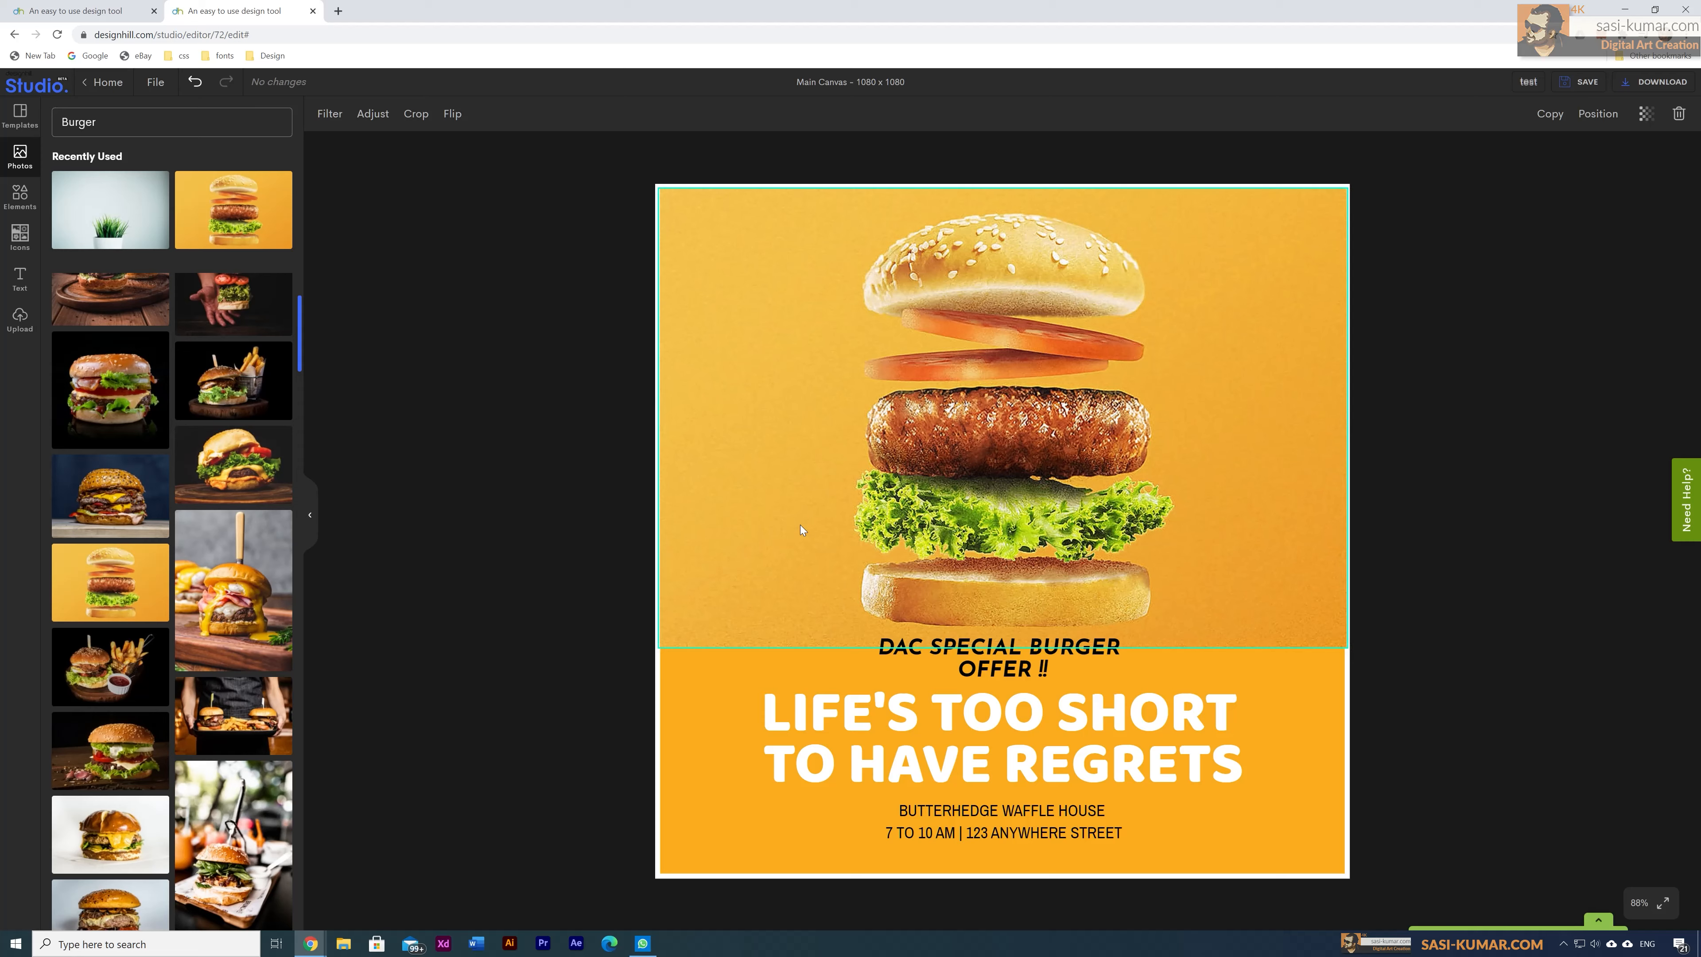
pyautogui.click(373, 116)
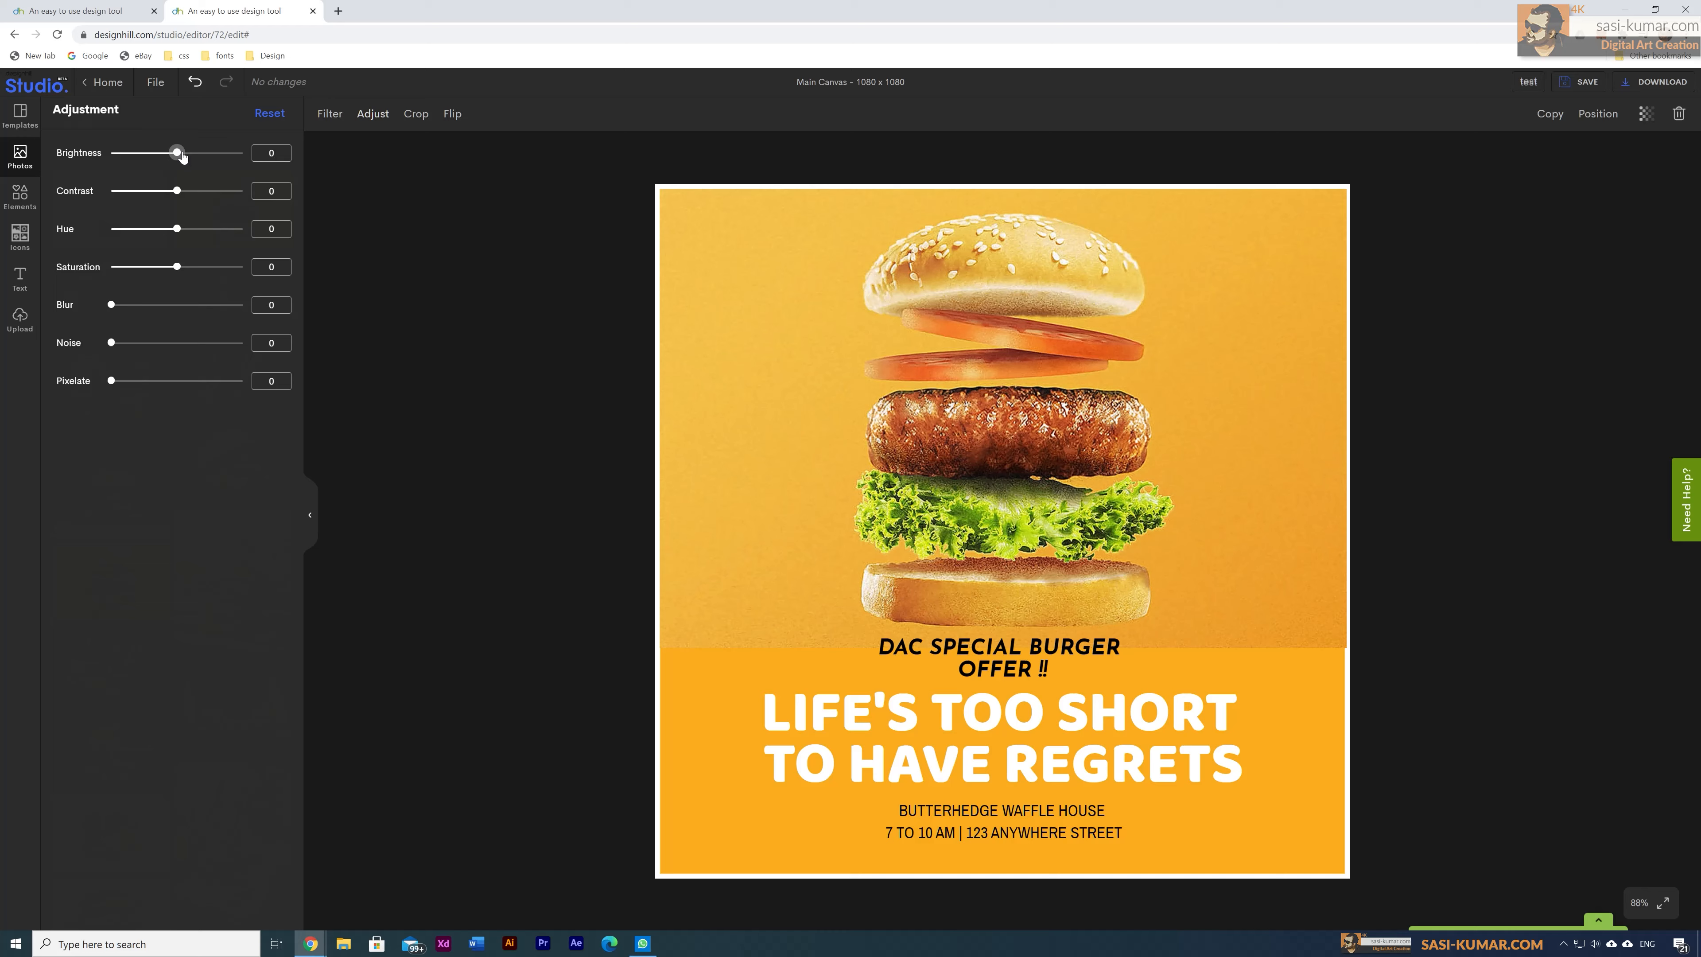
# Step: Close Adjust, enter and exit Crop without changes, then show the Elements shape library
pyautogui.click(375, 128)
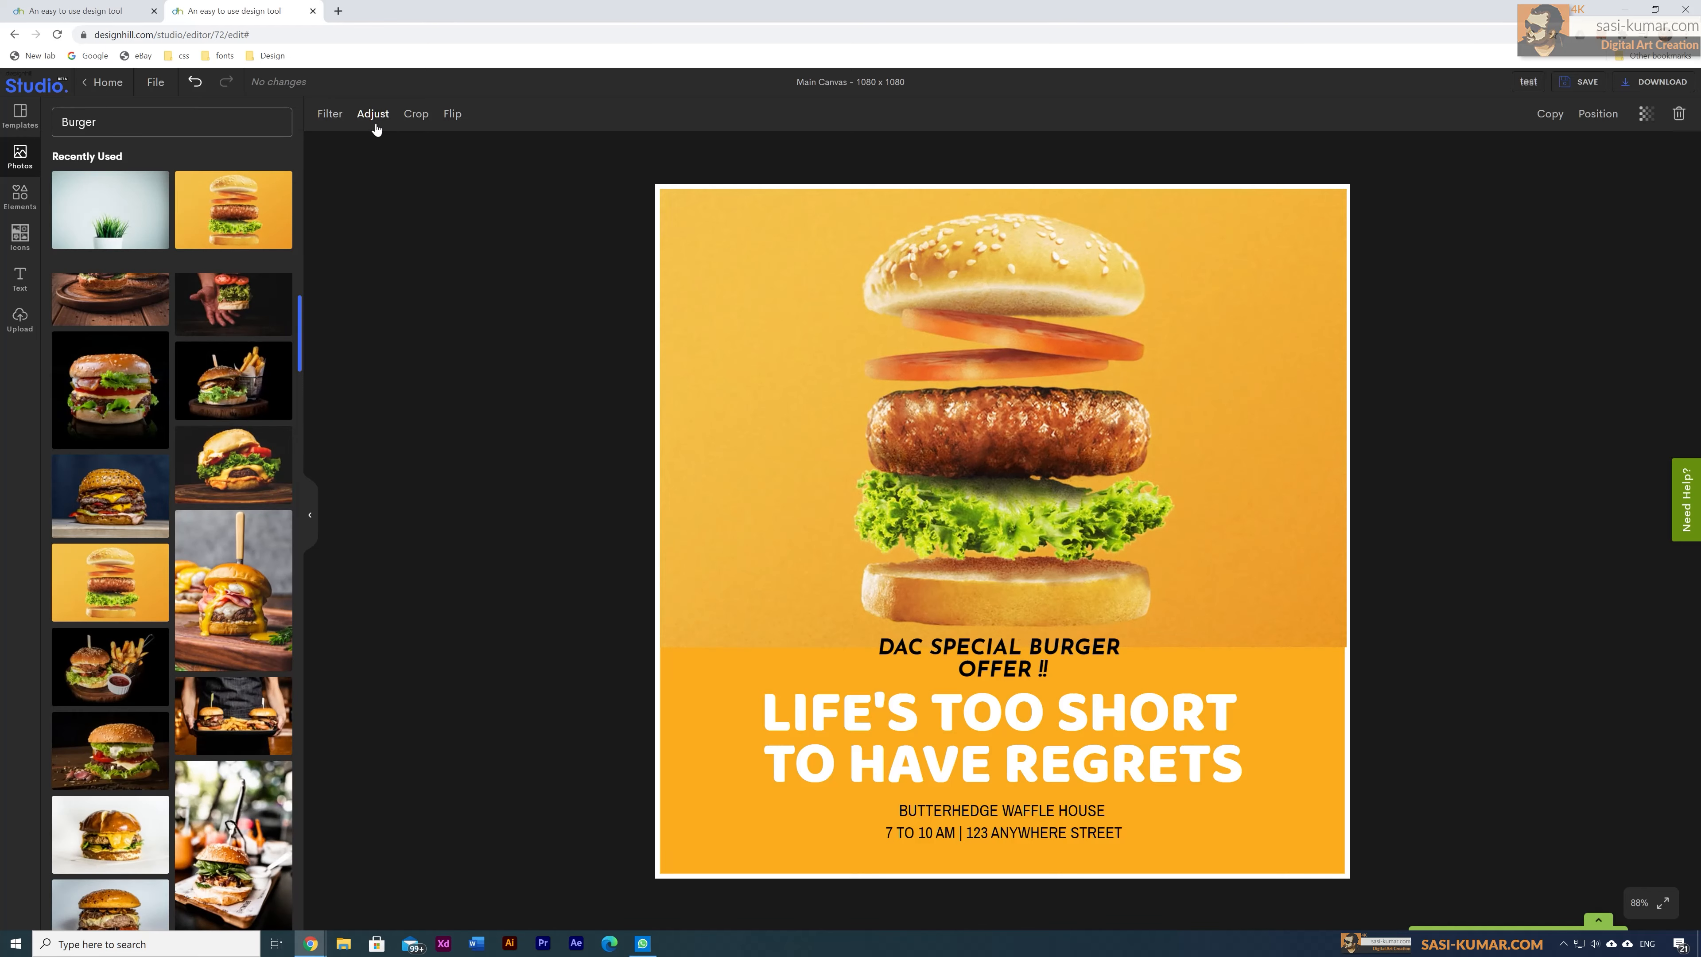
pyautogui.click(415, 124)
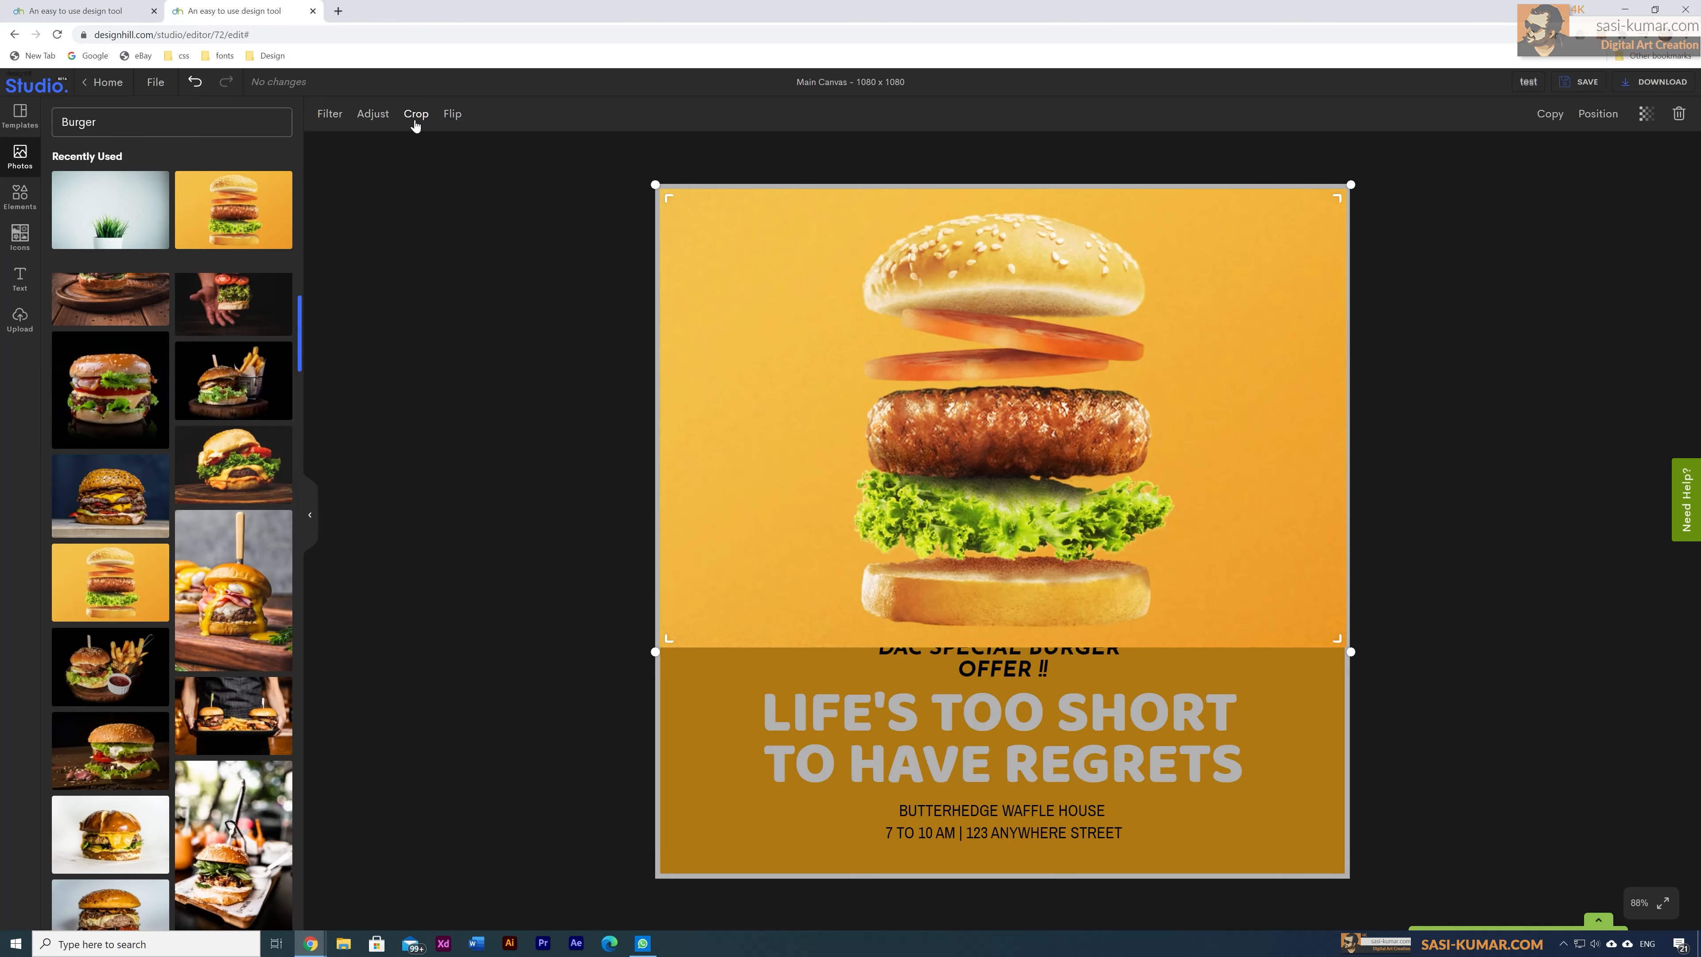
pyautogui.click(557, 689)
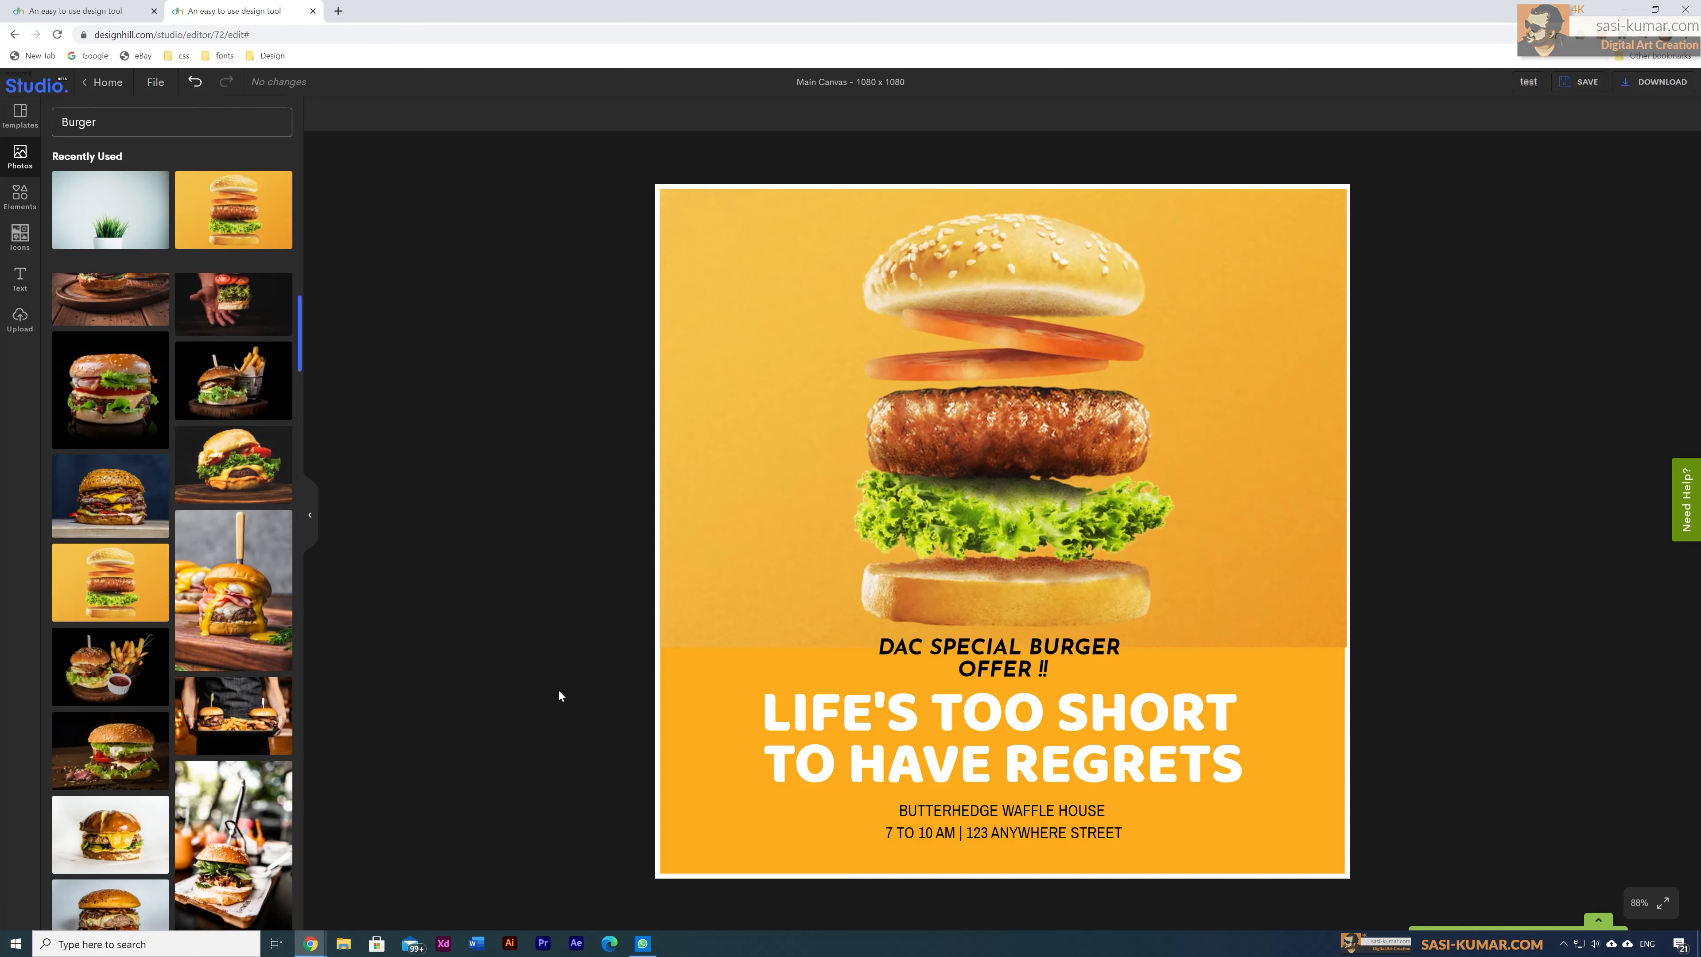
pyautogui.click(868, 472)
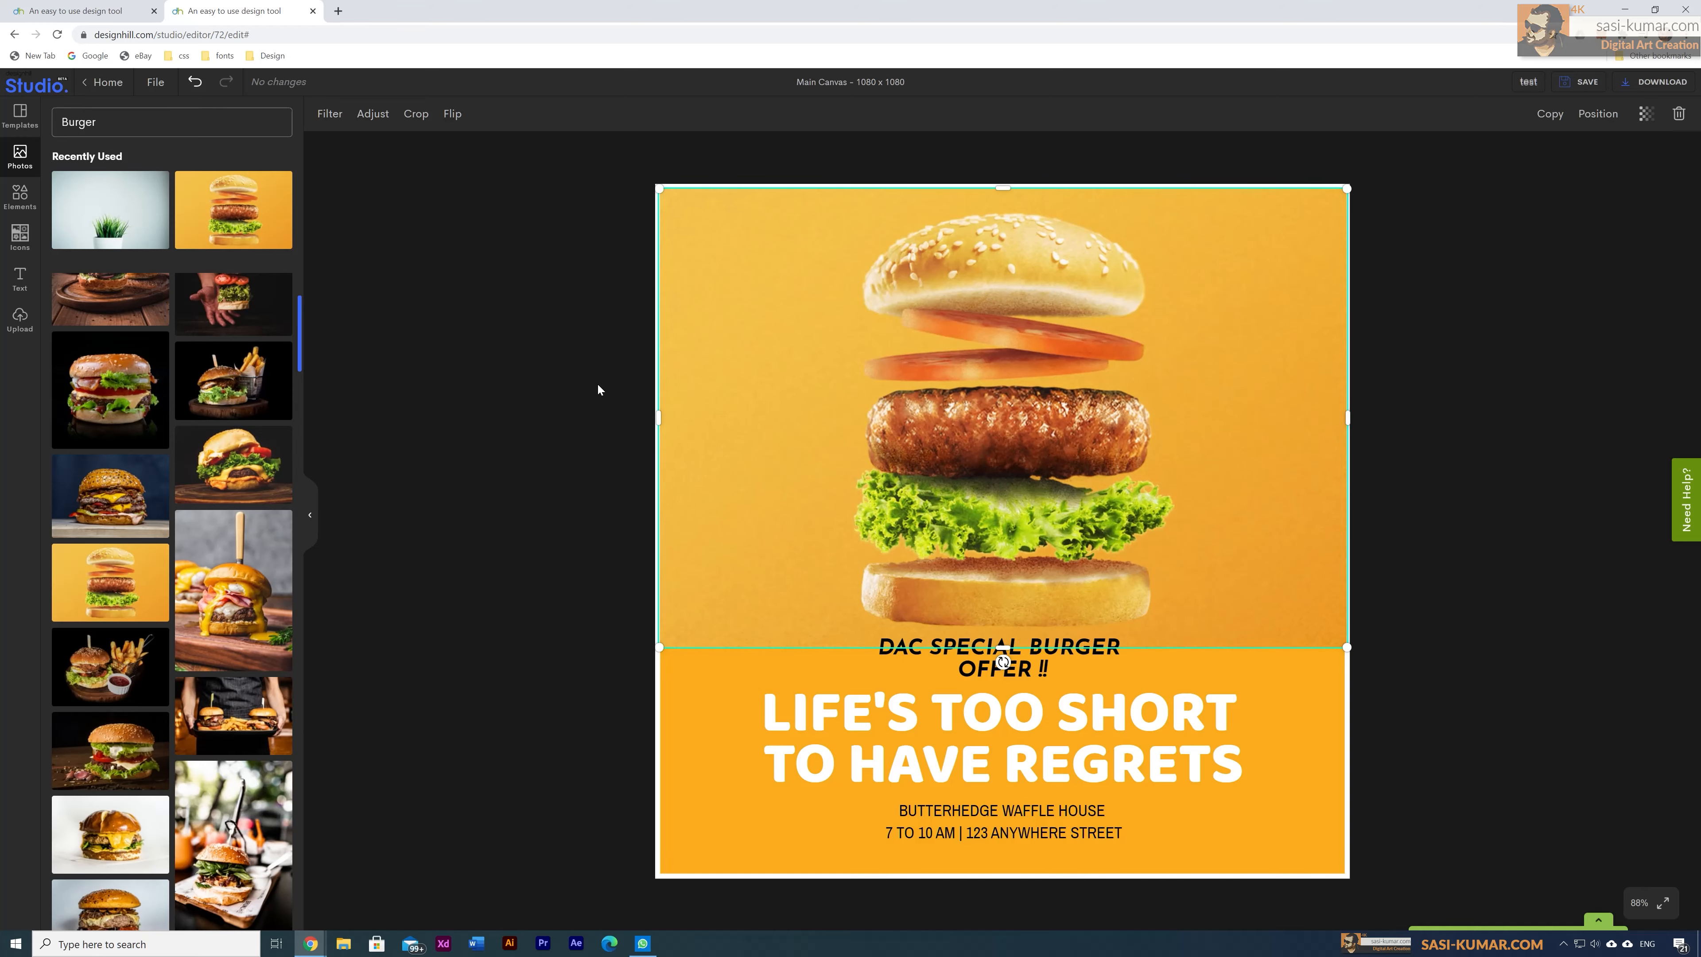
pyautogui.scroll(3, 248, 364)
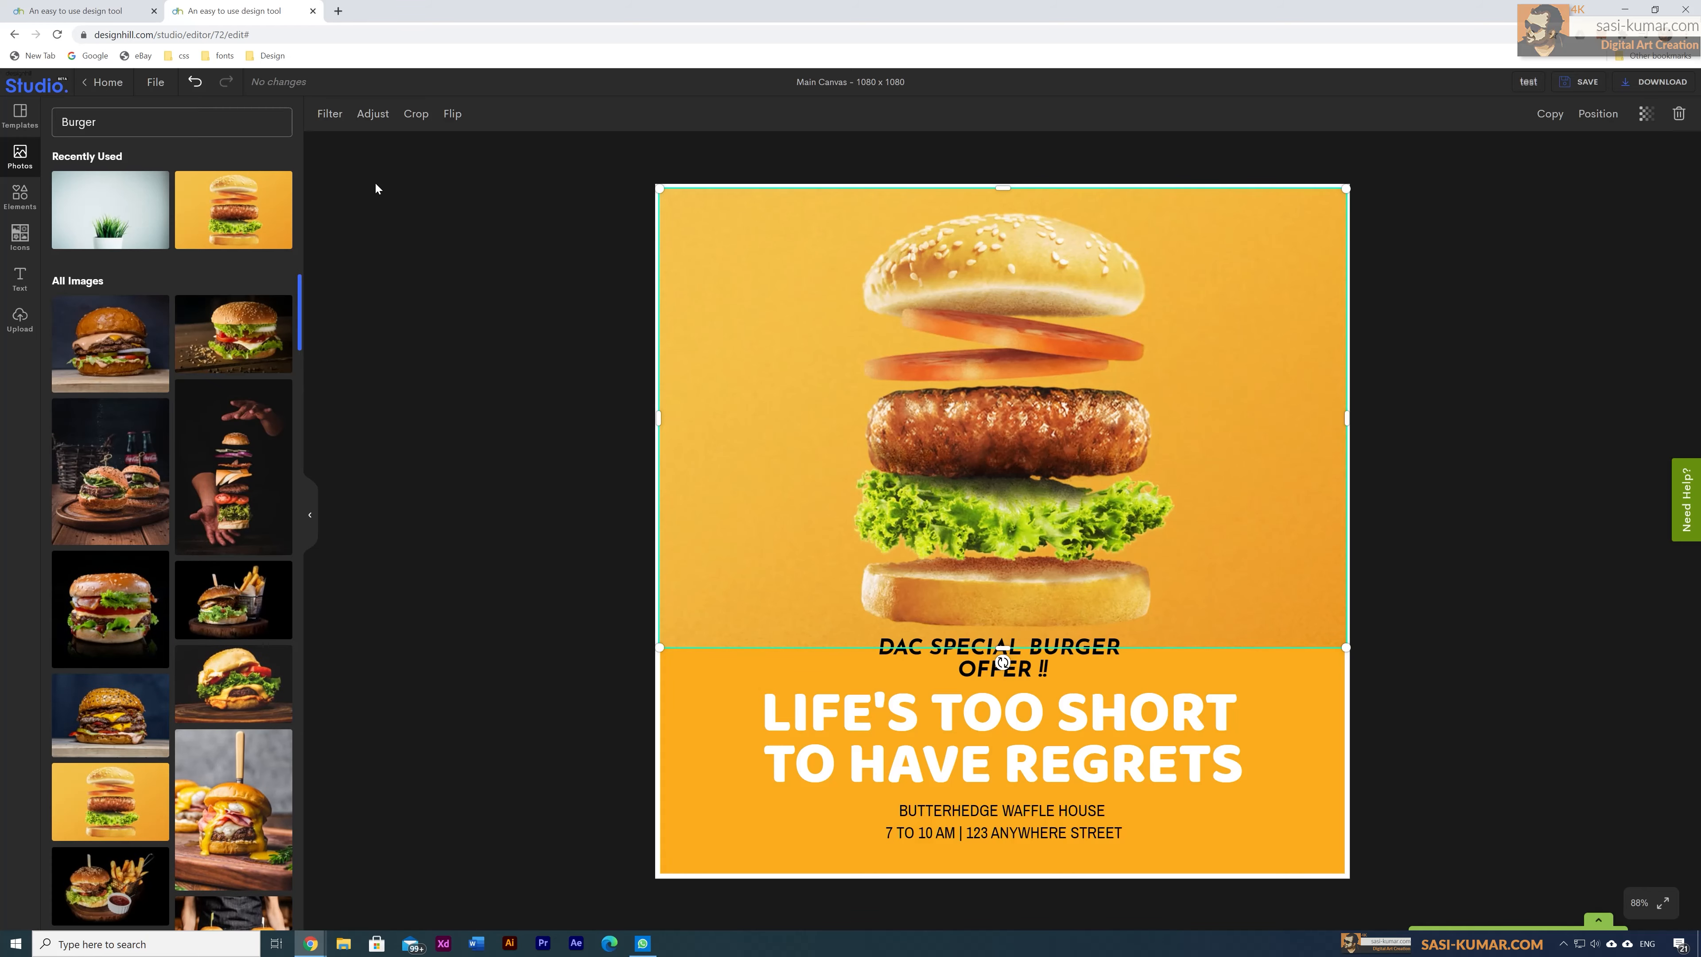
pyautogui.click(13, 195)
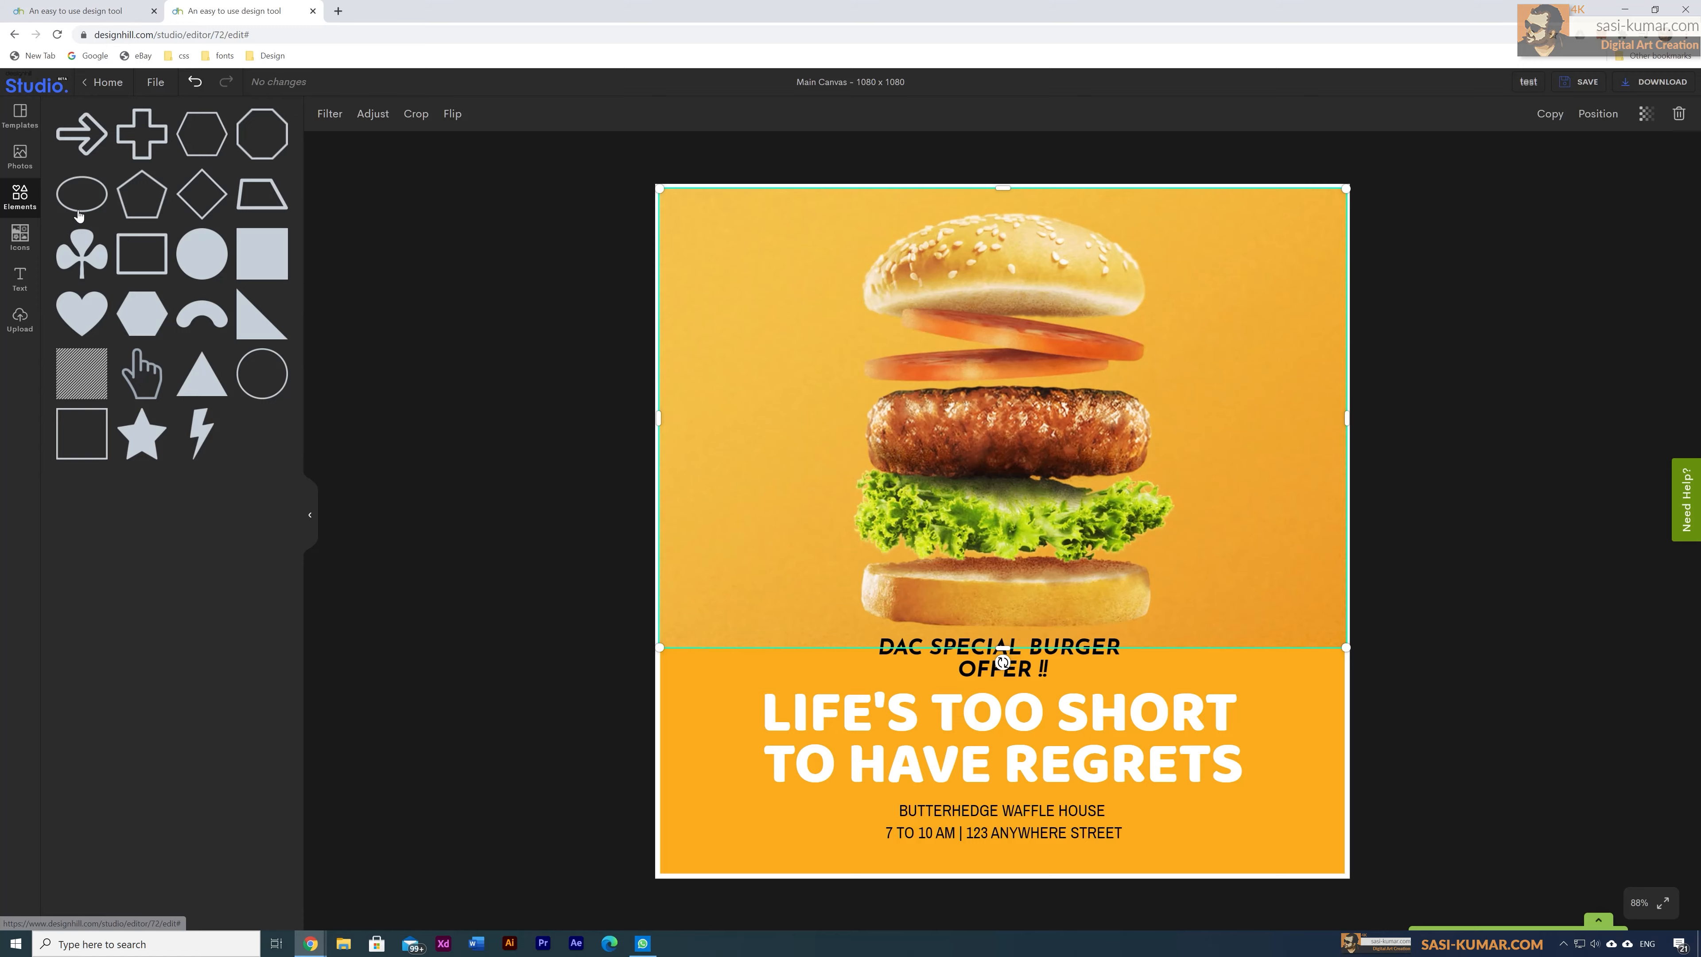
# Step: Add a diagonal-stripes element stretched over the whole poster and sent three layers back
pyautogui.click(97, 385)
pyautogui.moveTo(1039, 501); pyautogui.dragTo(978, 439)
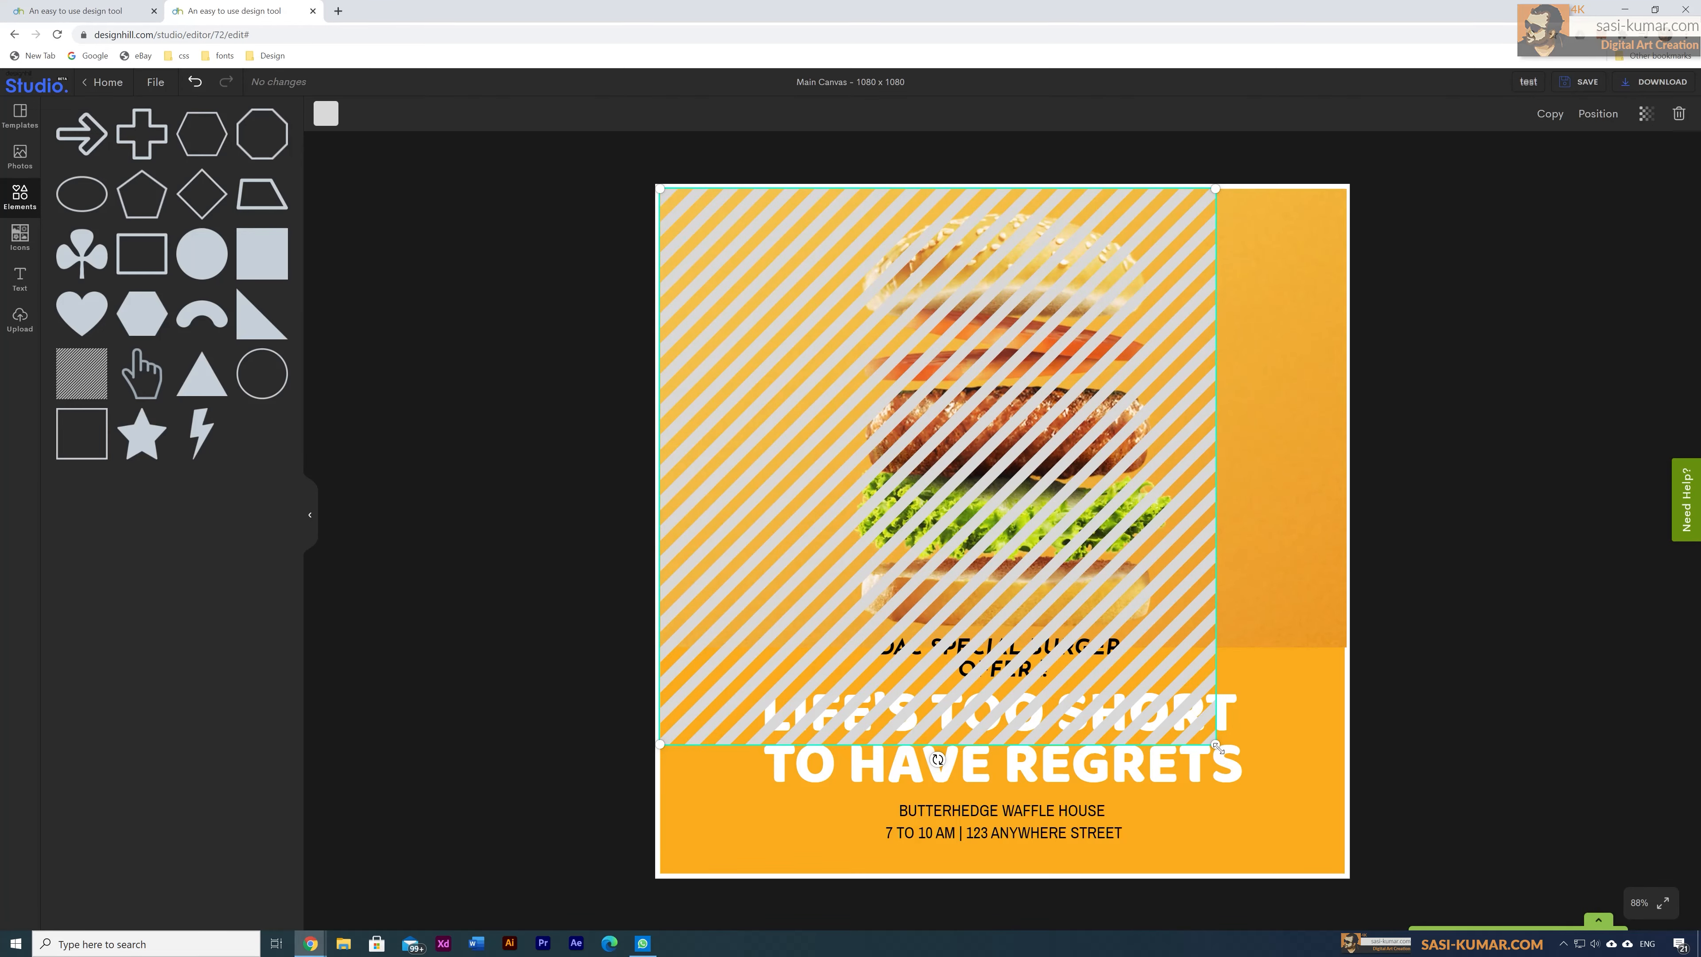
pyautogui.moveTo(1216, 744); pyautogui.dragTo(1344, 868)
pyautogui.hotkey('ctrl', '[')
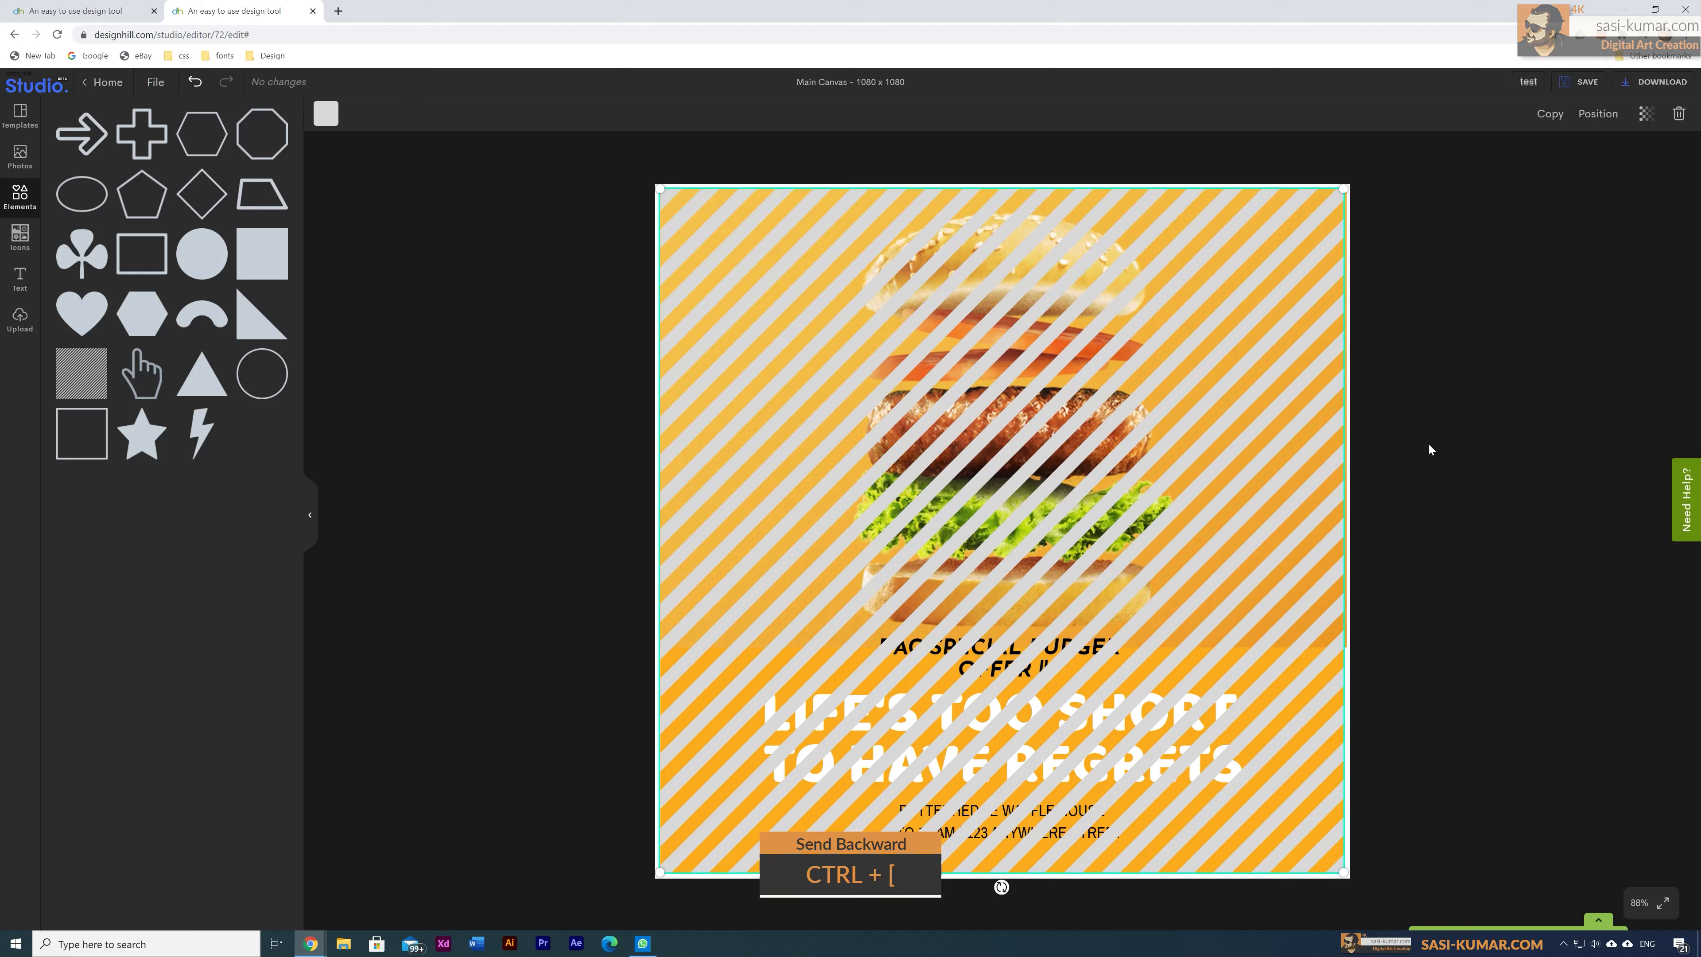
pyautogui.hotkey('ctrl', '[')
pyautogui.hotkey('ctrl', '[')
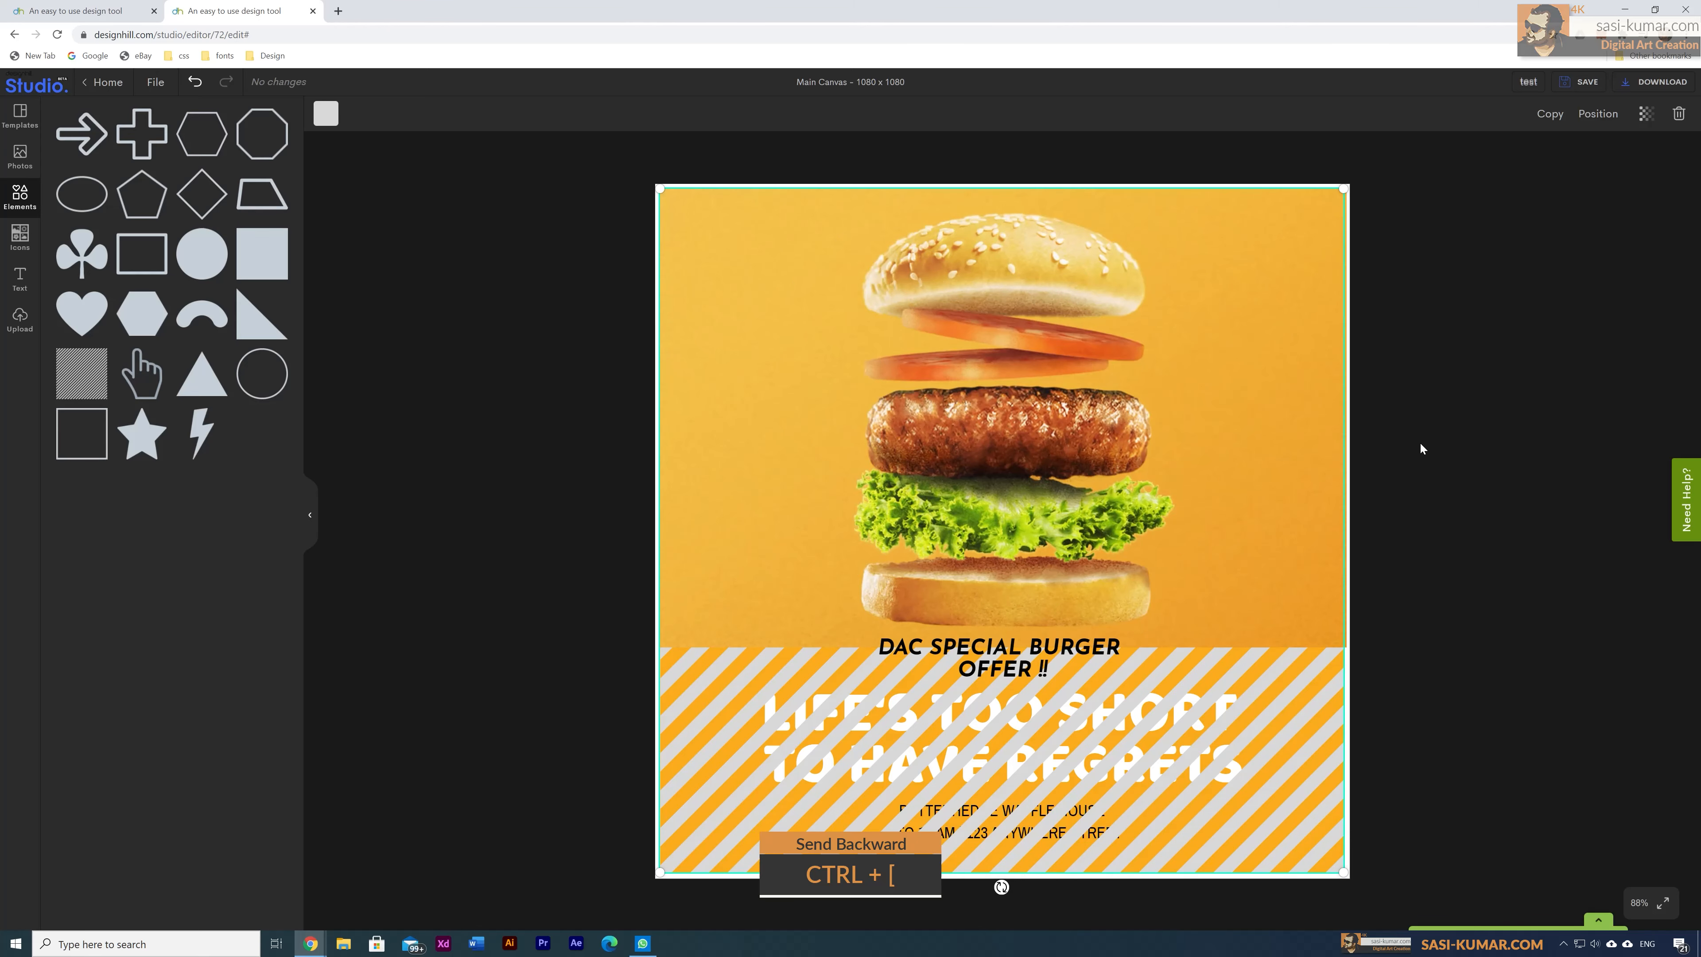
pyautogui.hotkey('ctrl', '[')
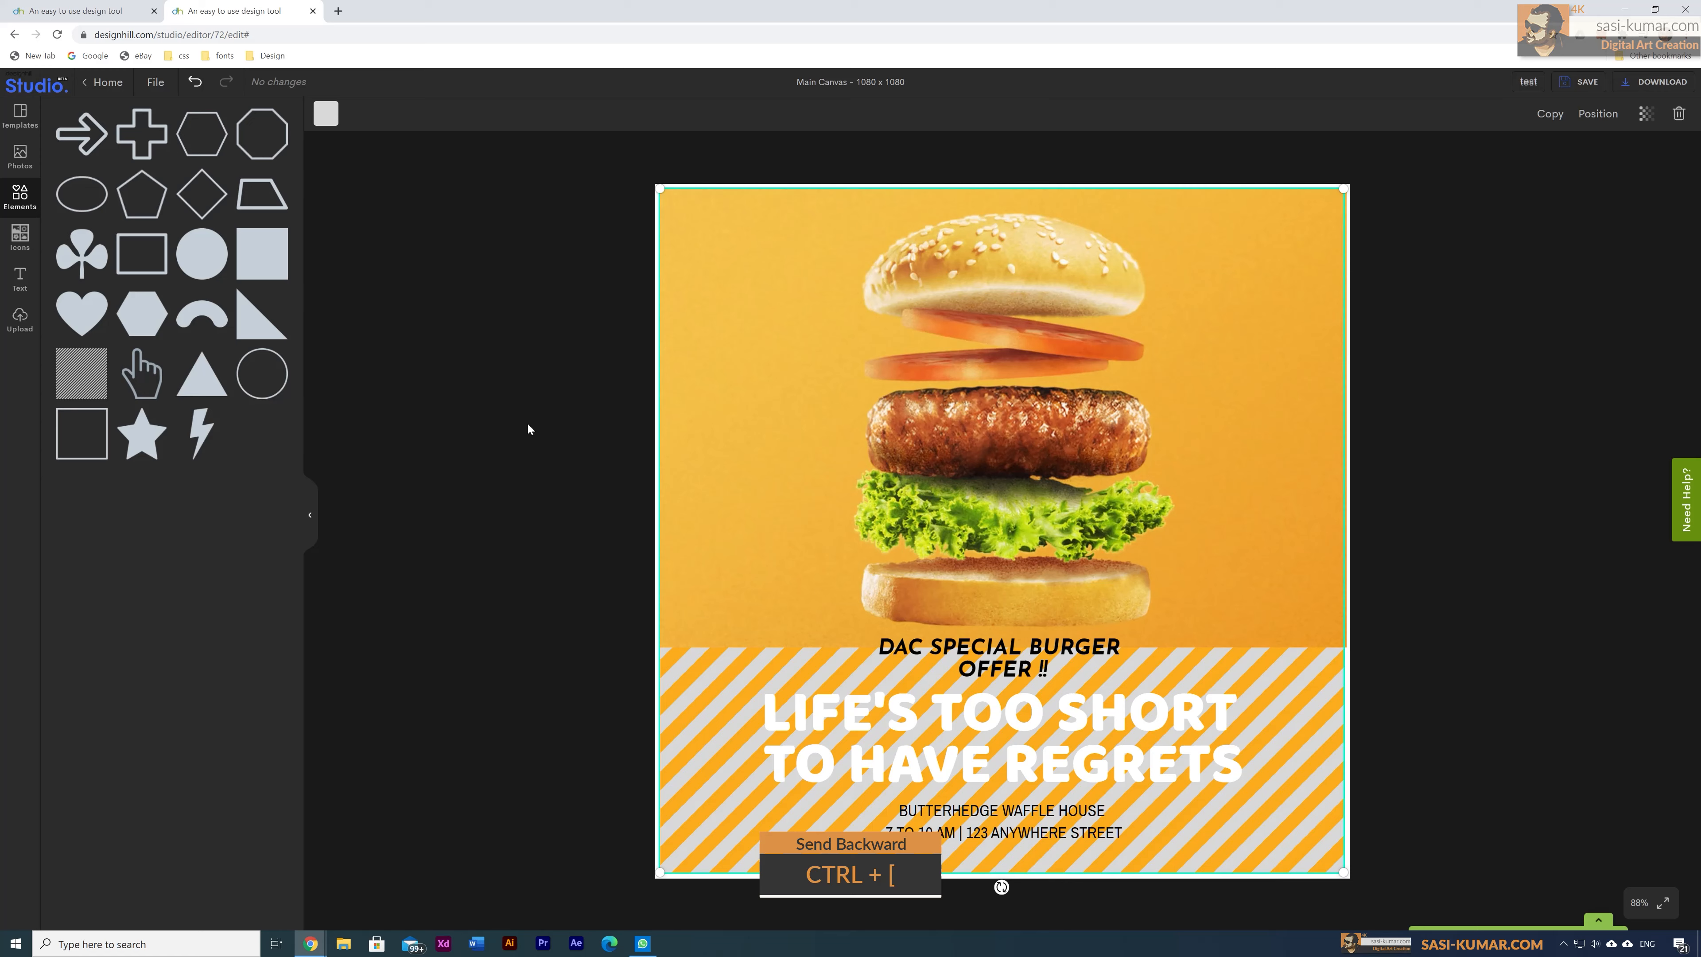
# Step: Colour the stripes black and cut the waffle house details from the poster
pyautogui.click(328, 124)
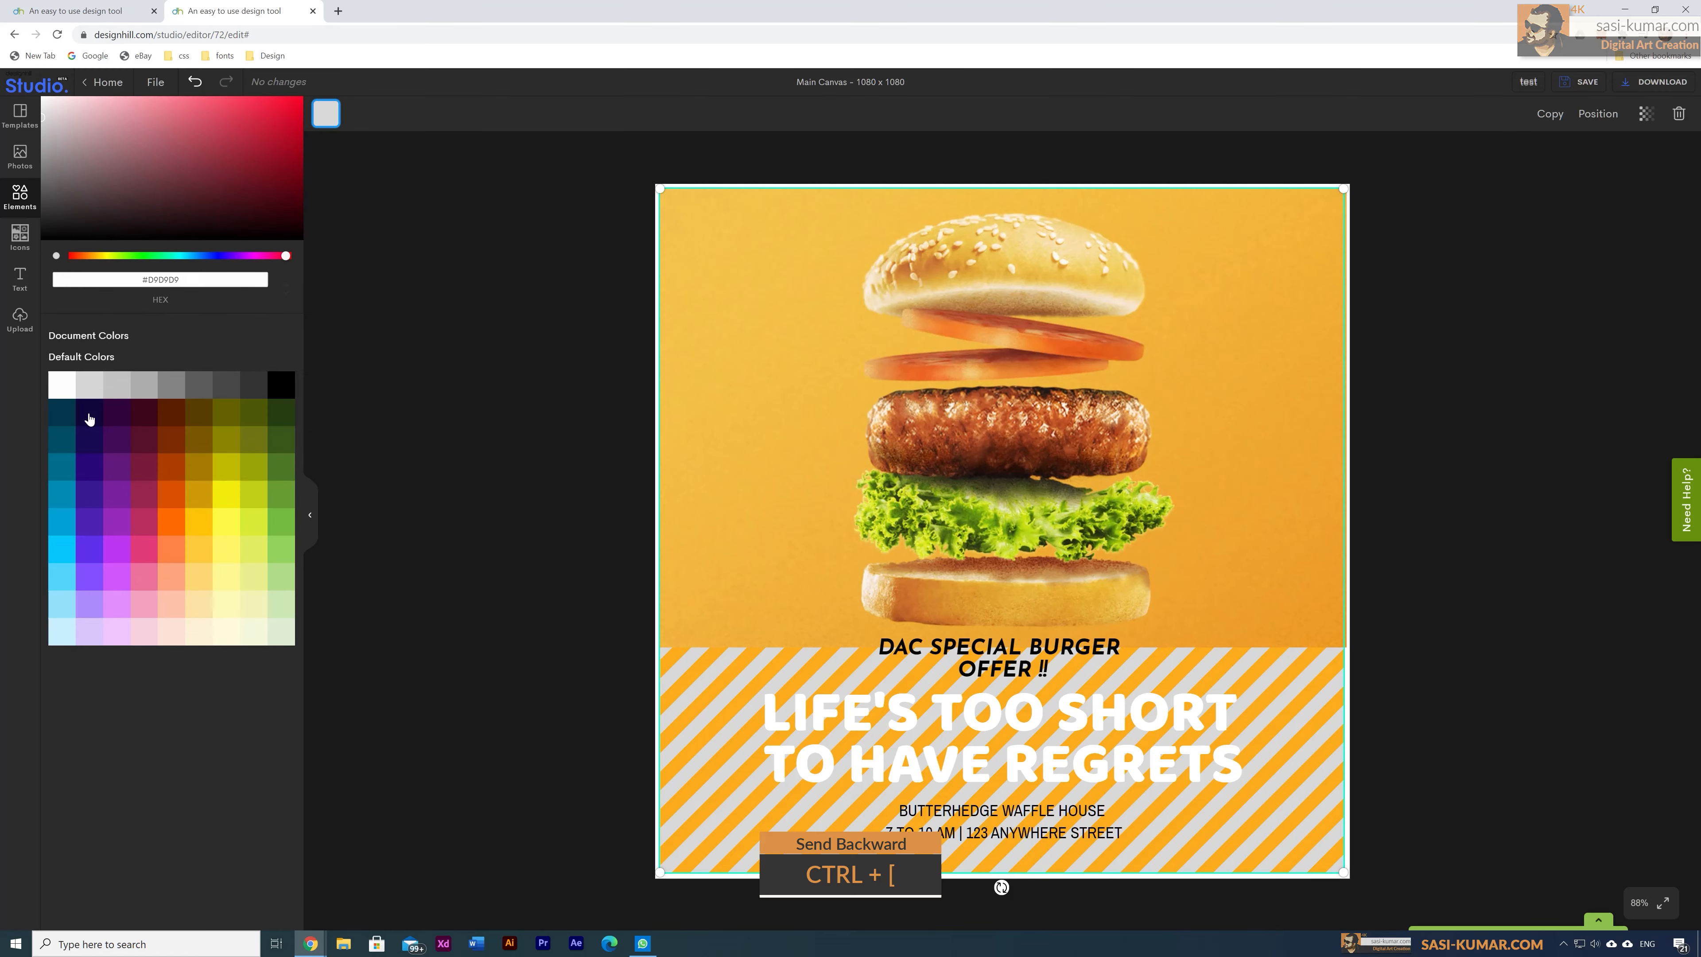
pyautogui.click(148, 447)
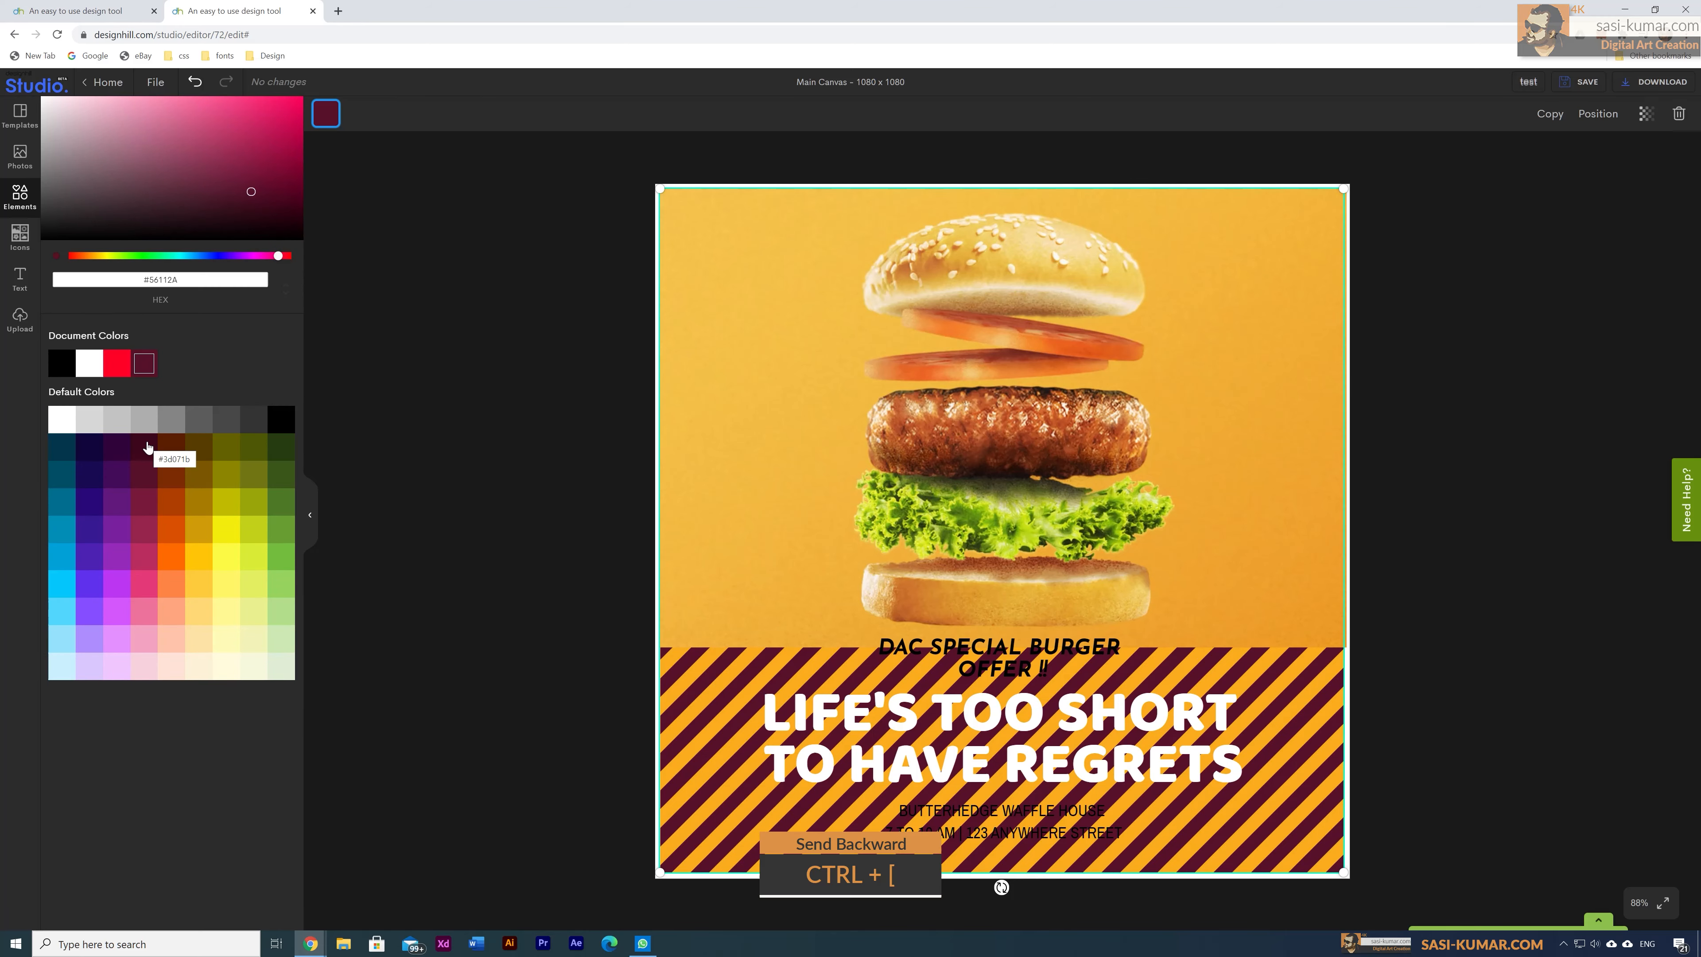
pyautogui.click(280, 421)
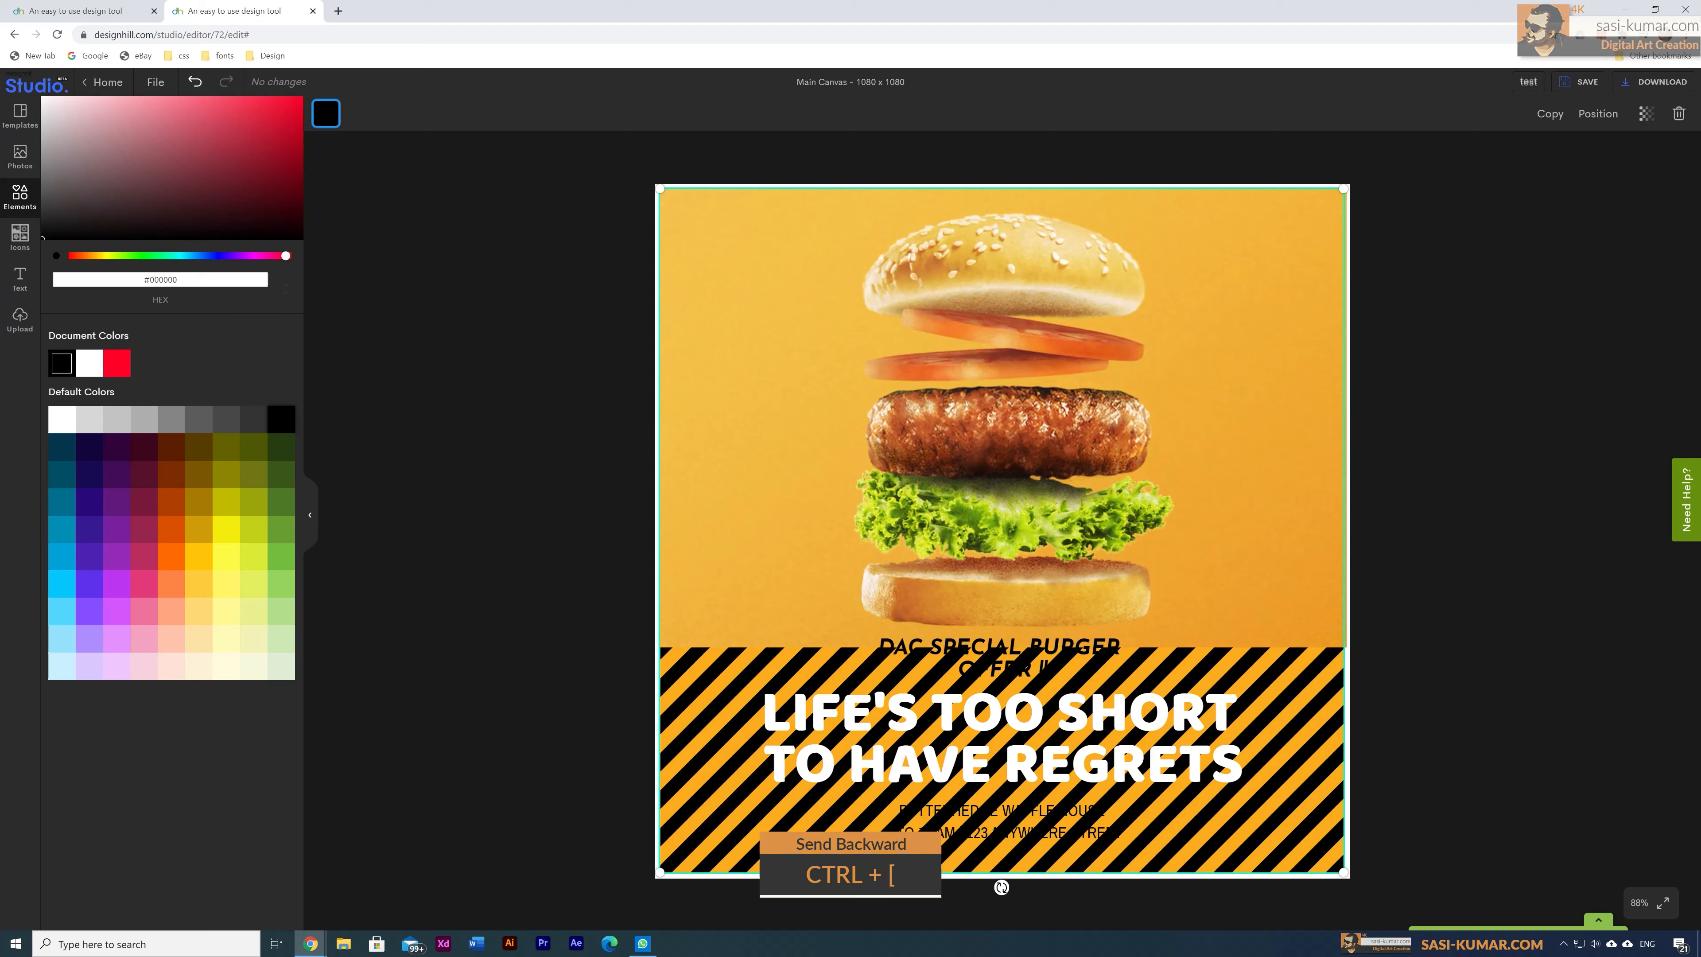
pyautogui.click(999, 814)
pyautogui.press('Delete')
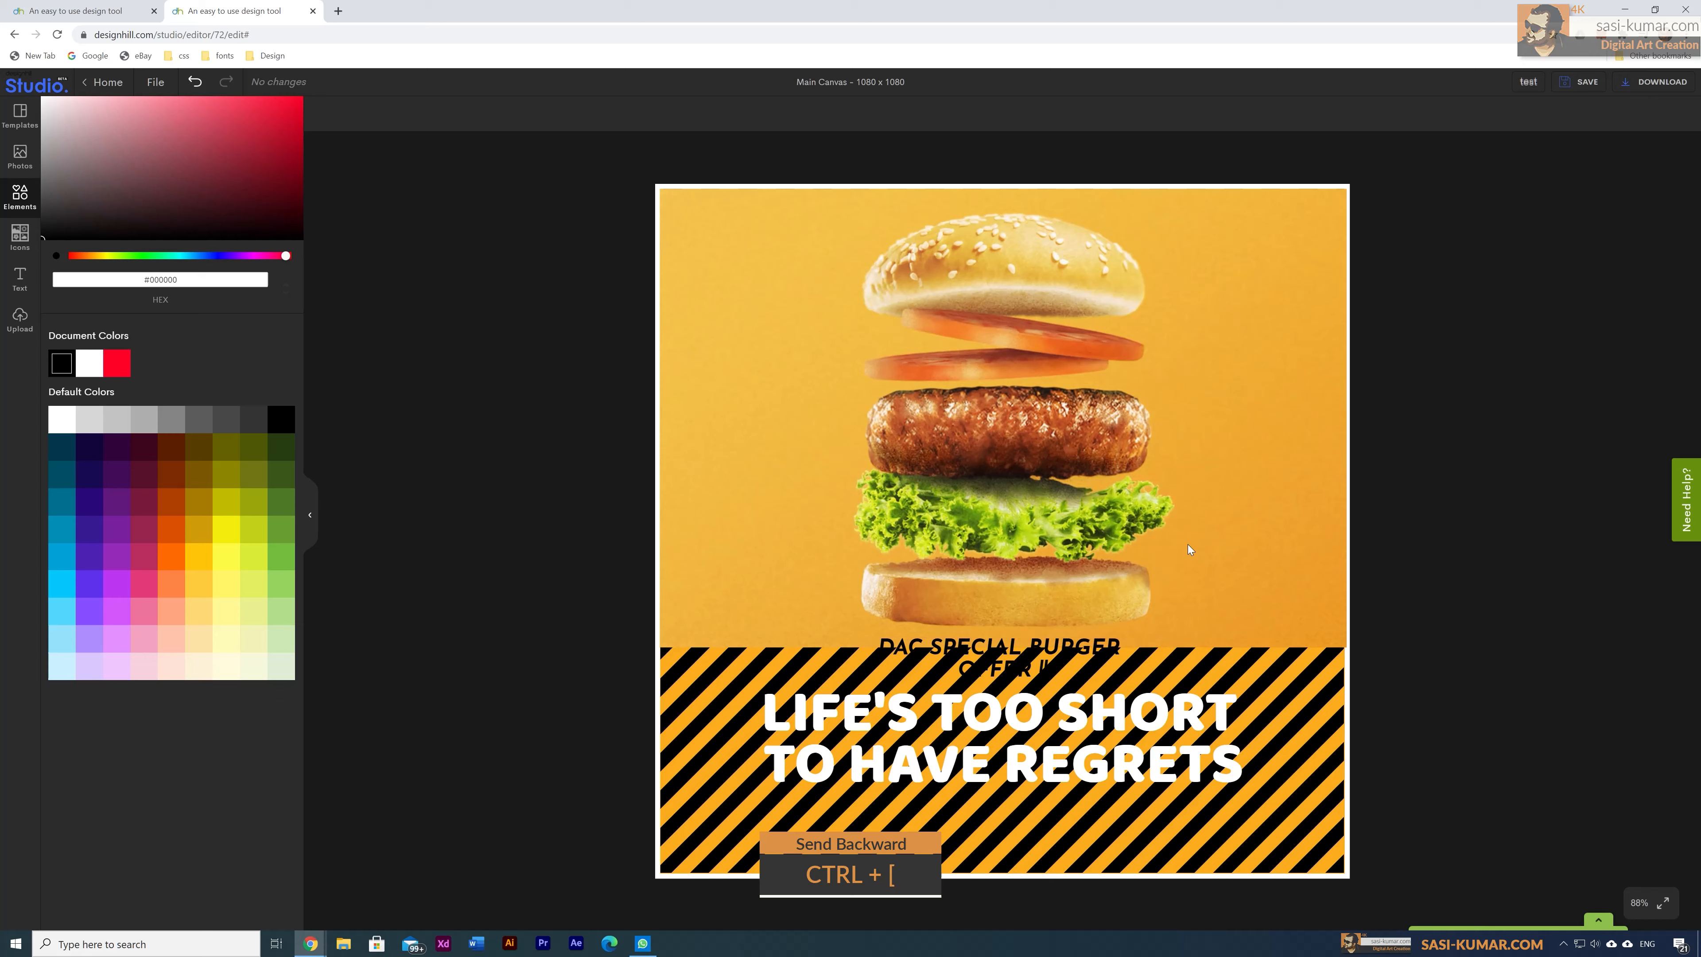
# Step: Paste the address above the bottom bun and move the DAC SPECIAL BURGER OFFER title onto the top bun
pyautogui.hotkey('ctrl', 'v')
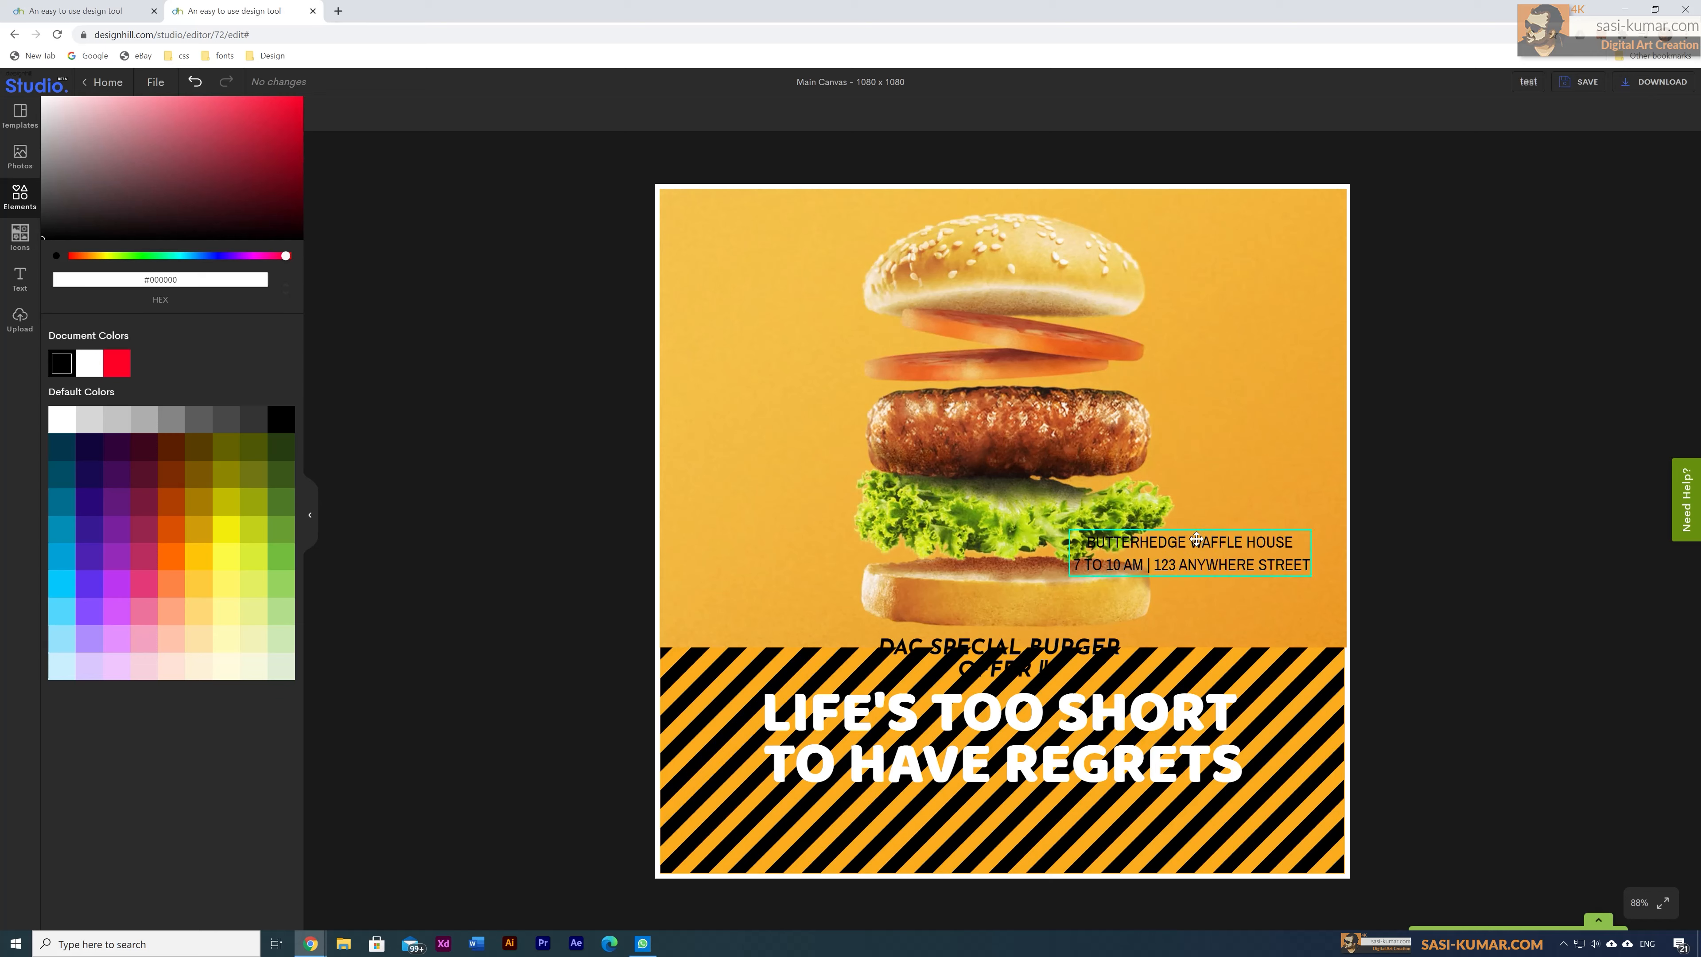
pyautogui.moveTo(1187, 544); pyautogui.dragTo(1030, 580)
pyautogui.moveTo(1007, 655); pyautogui.dragTo(1014, 281)
pyautogui.click(1300, 808)
pyautogui.click(1354, 818)
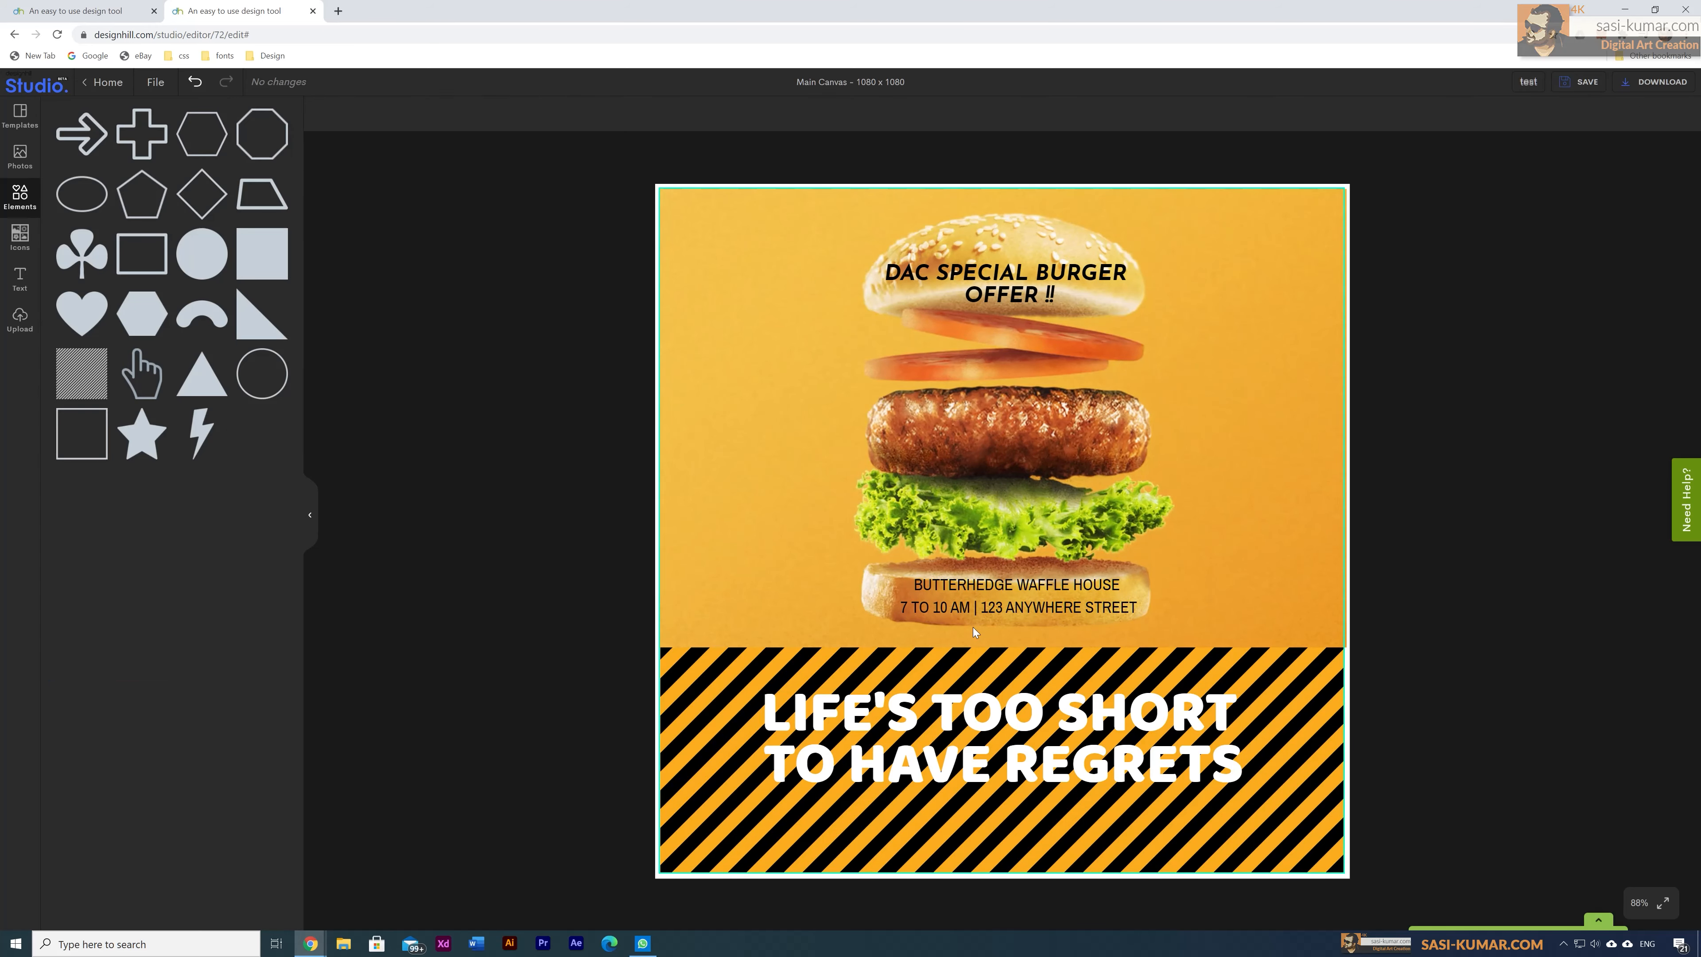
# Step: Add a hand shape about 173×219 below the address and lower the LIFE'S TOO SHORT headline
pyautogui.click(144, 393)
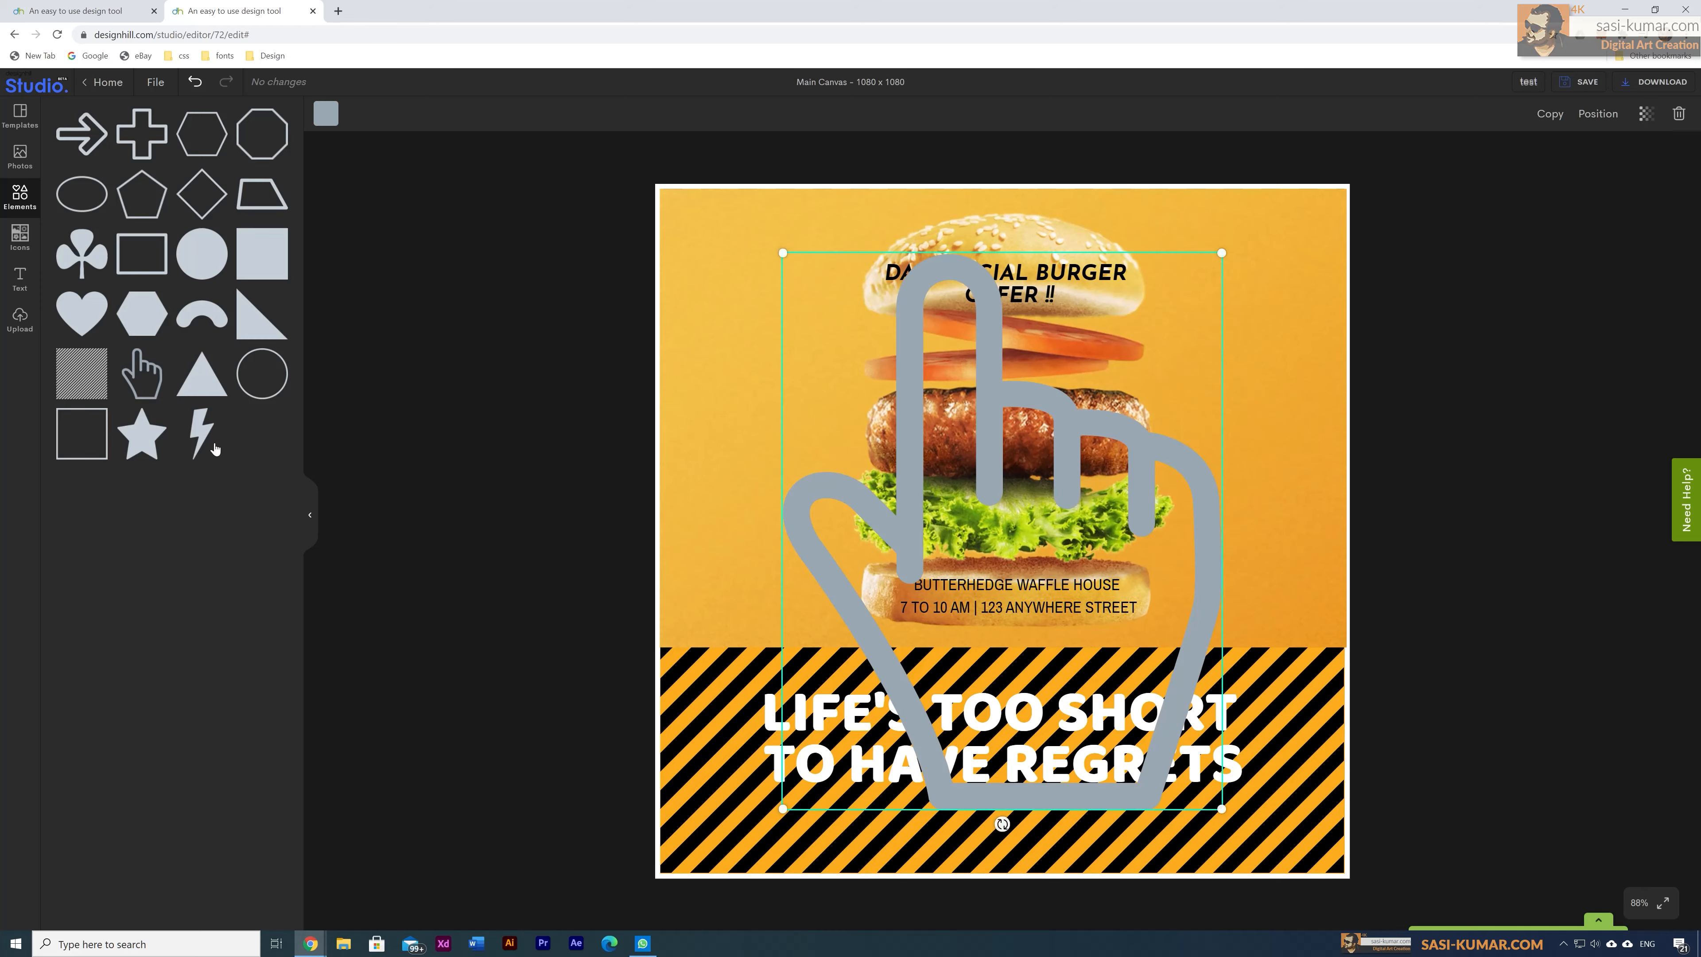
pyautogui.moveTo(1221, 254); pyautogui.dragTo(1007, 637)
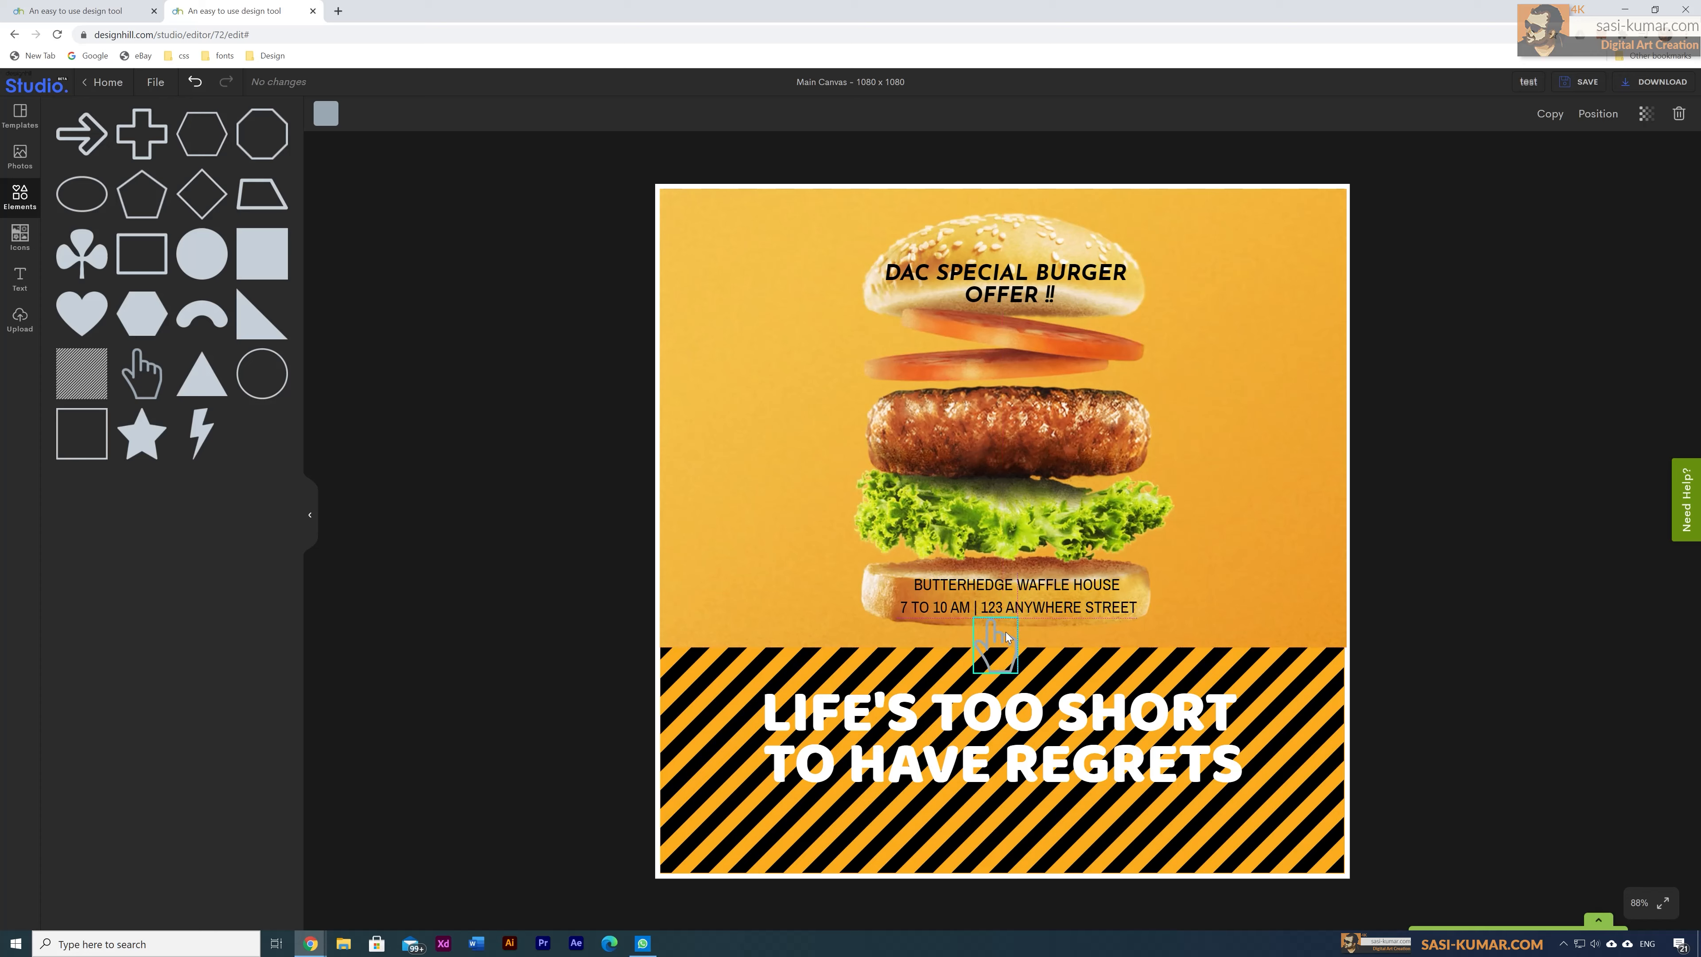
pyautogui.moveTo(1024, 709); pyautogui.dragTo(1024, 745)
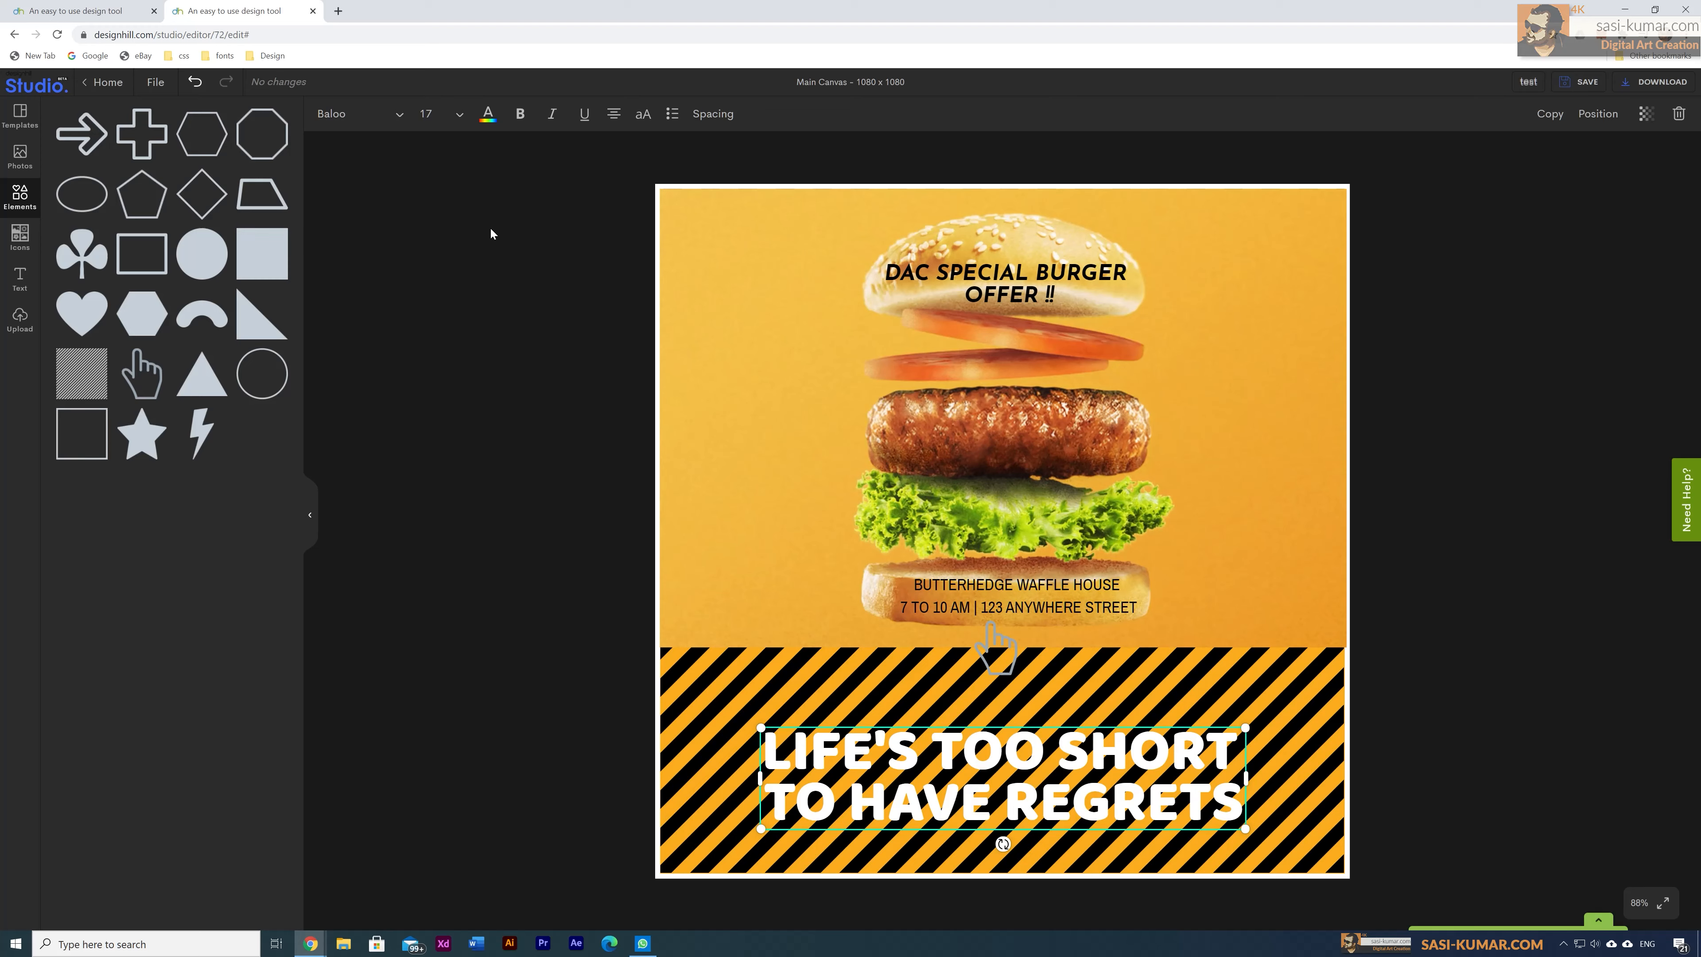
# Step: Try black and dark brown on the LIFE'S TOO SHORT headline, settling on bright yellow
pyautogui.click(488, 115)
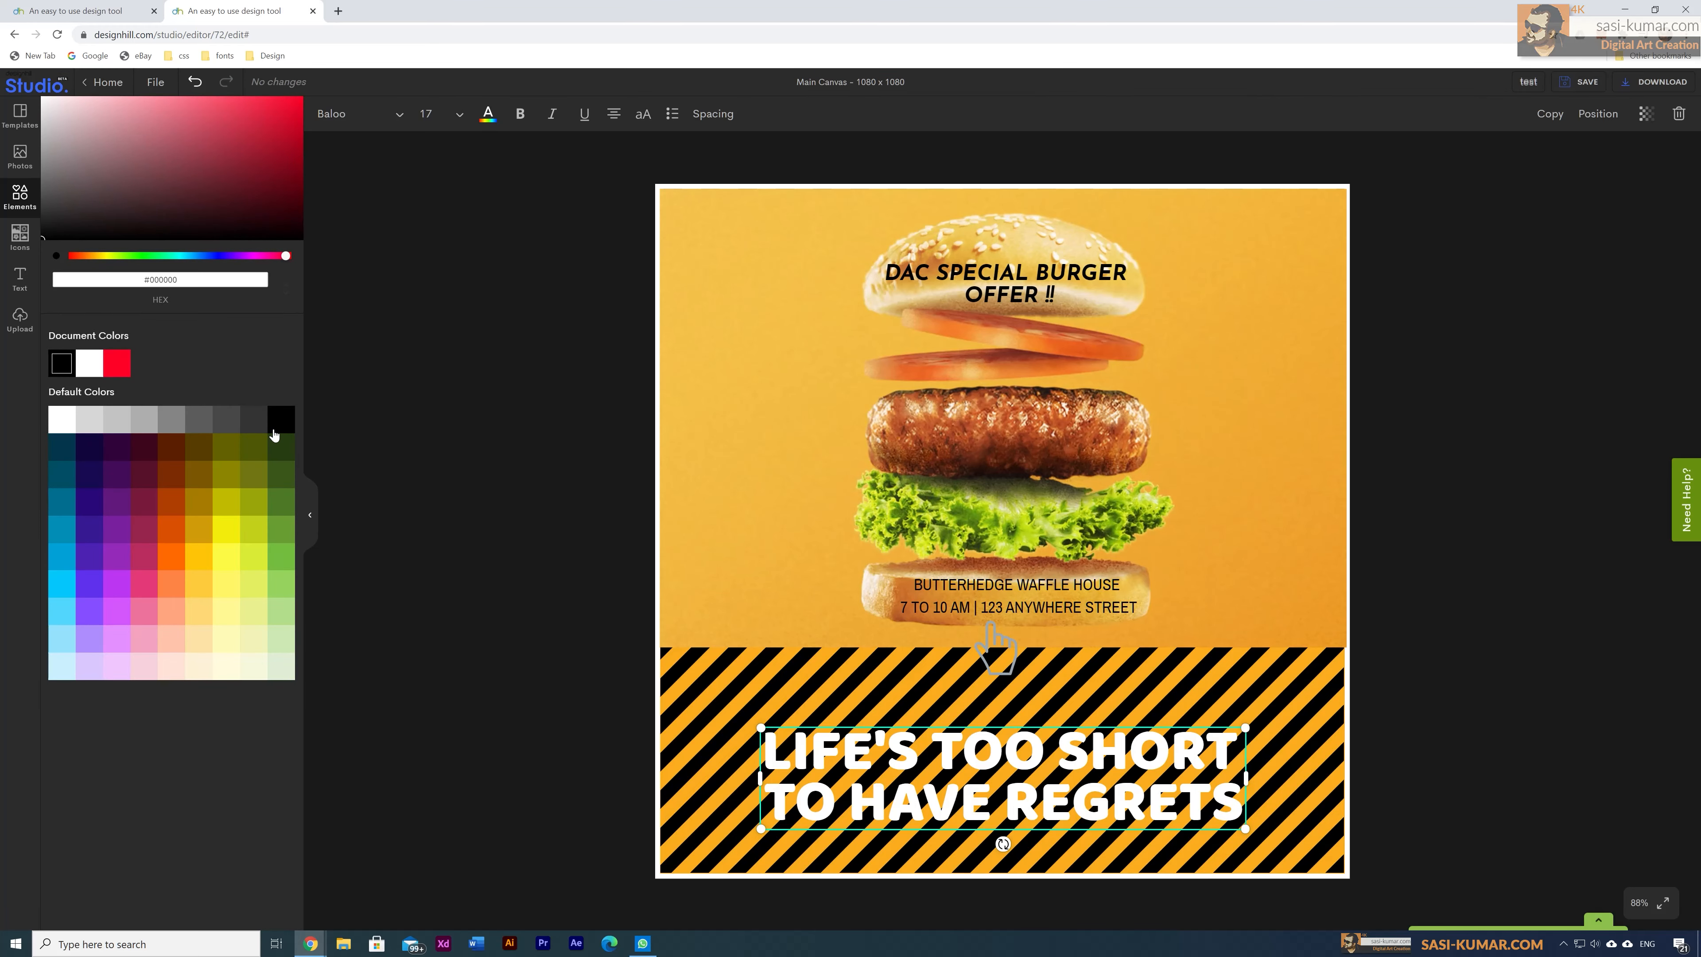
pyautogui.click(274, 428)
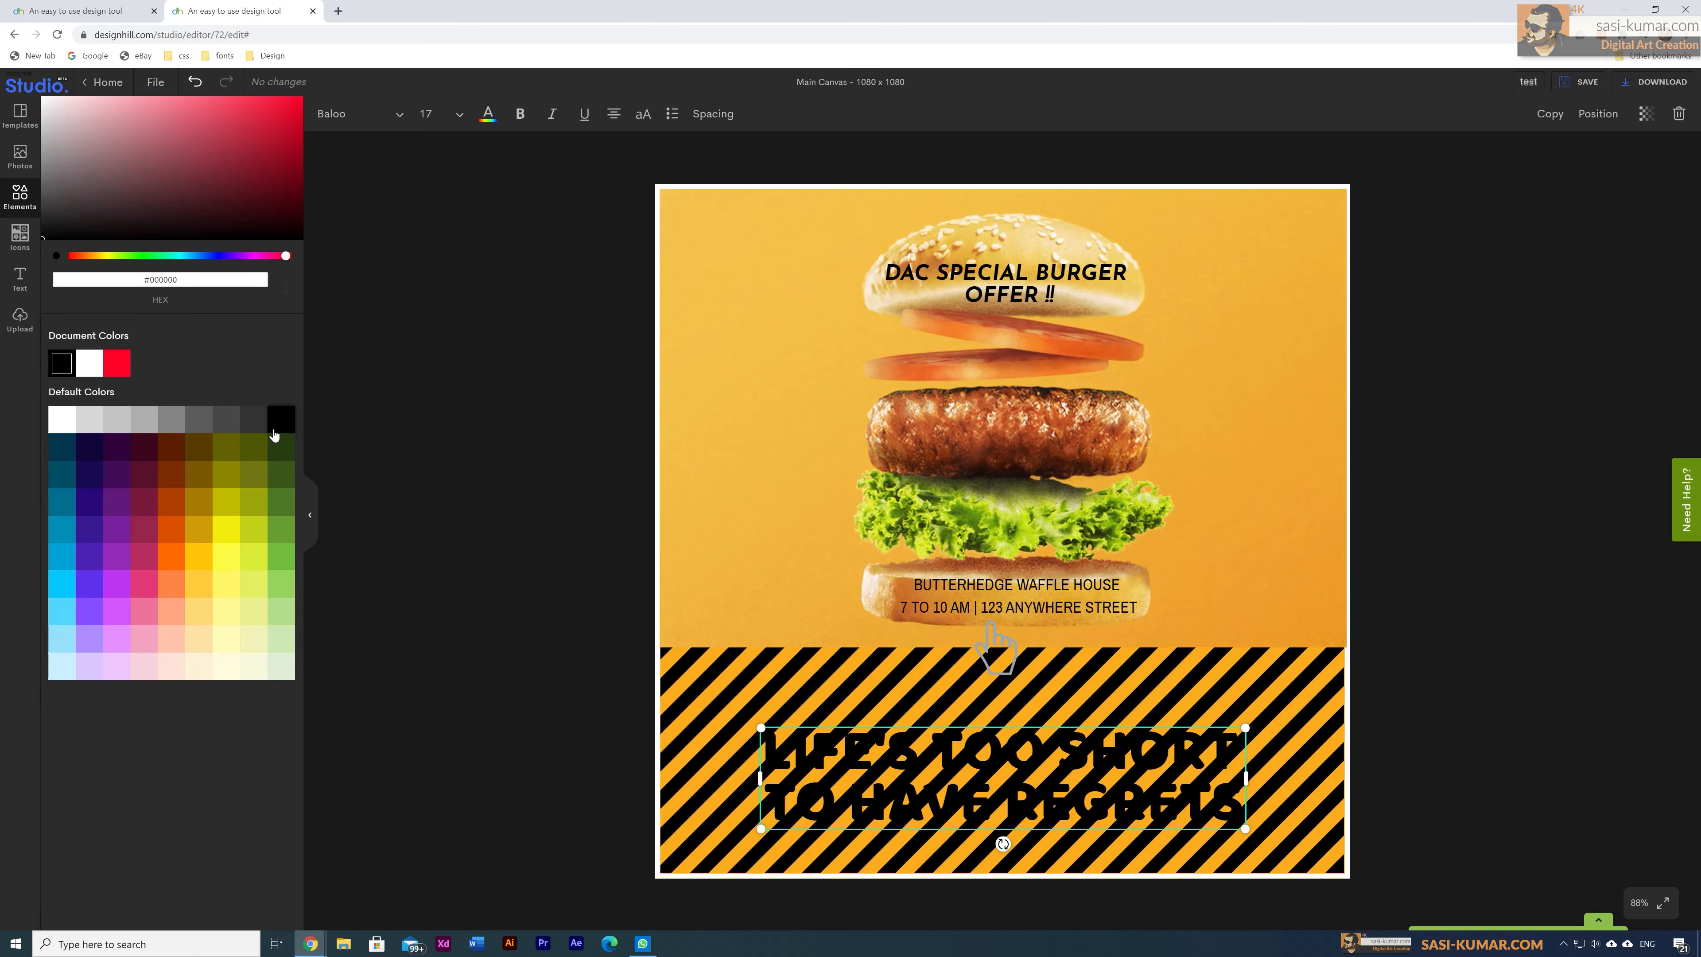
pyautogui.click(170, 453)
pyautogui.click(218, 561)
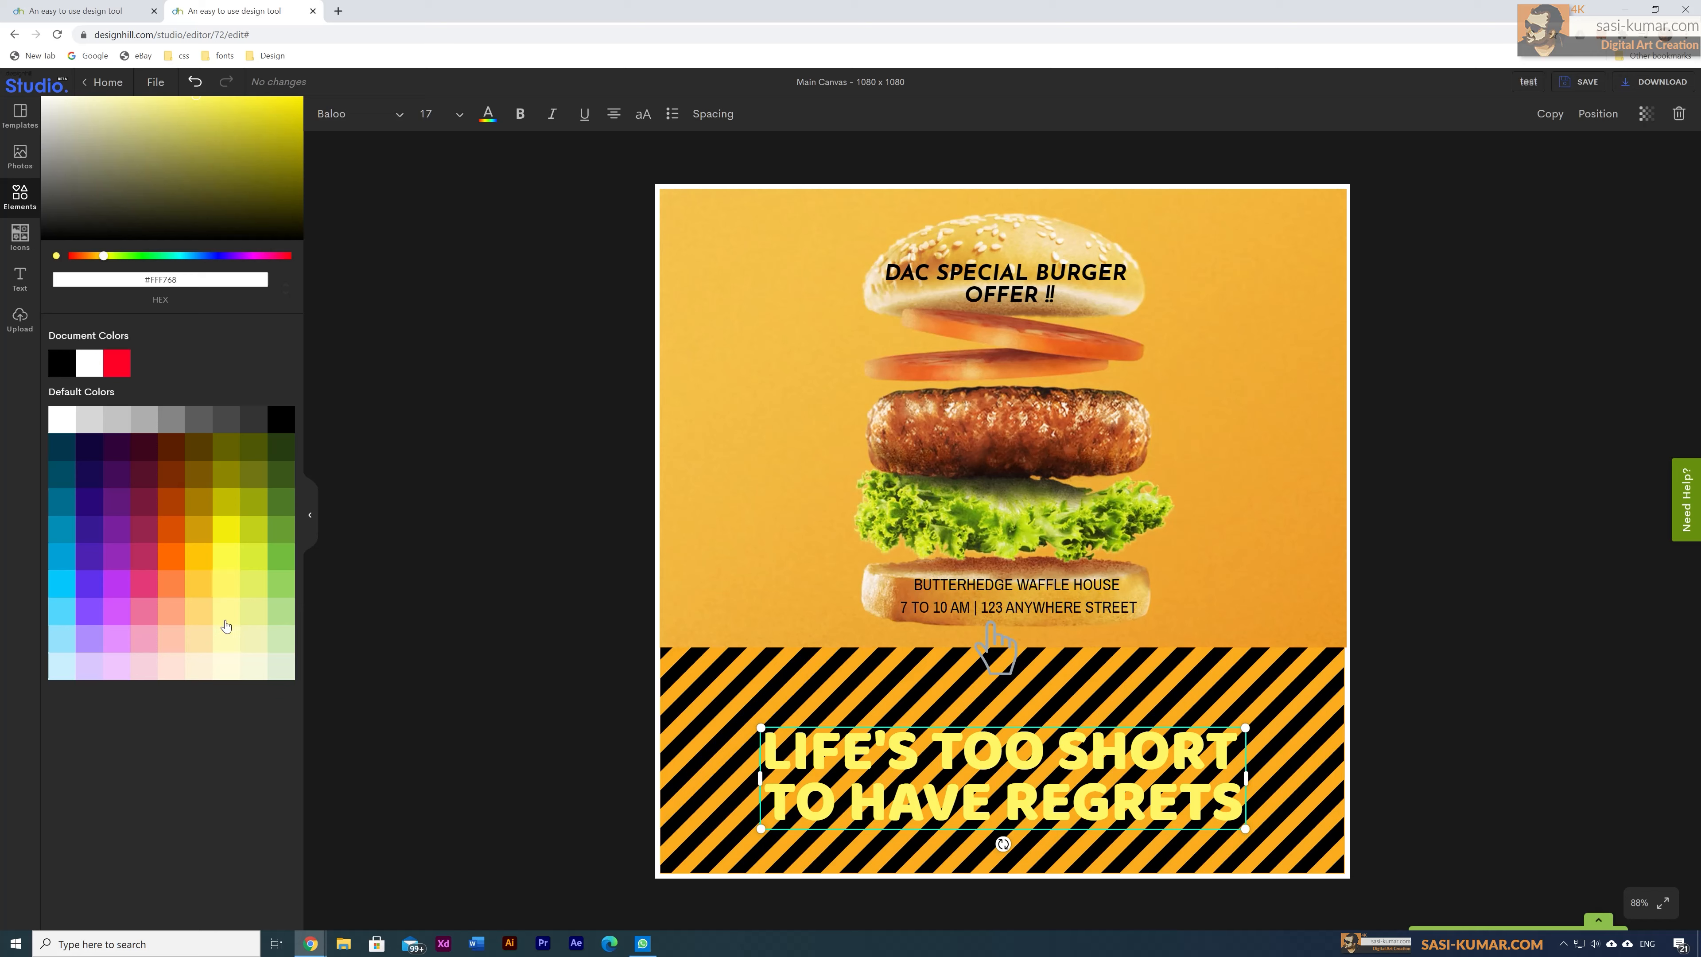
pyautogui.click(529, 673)
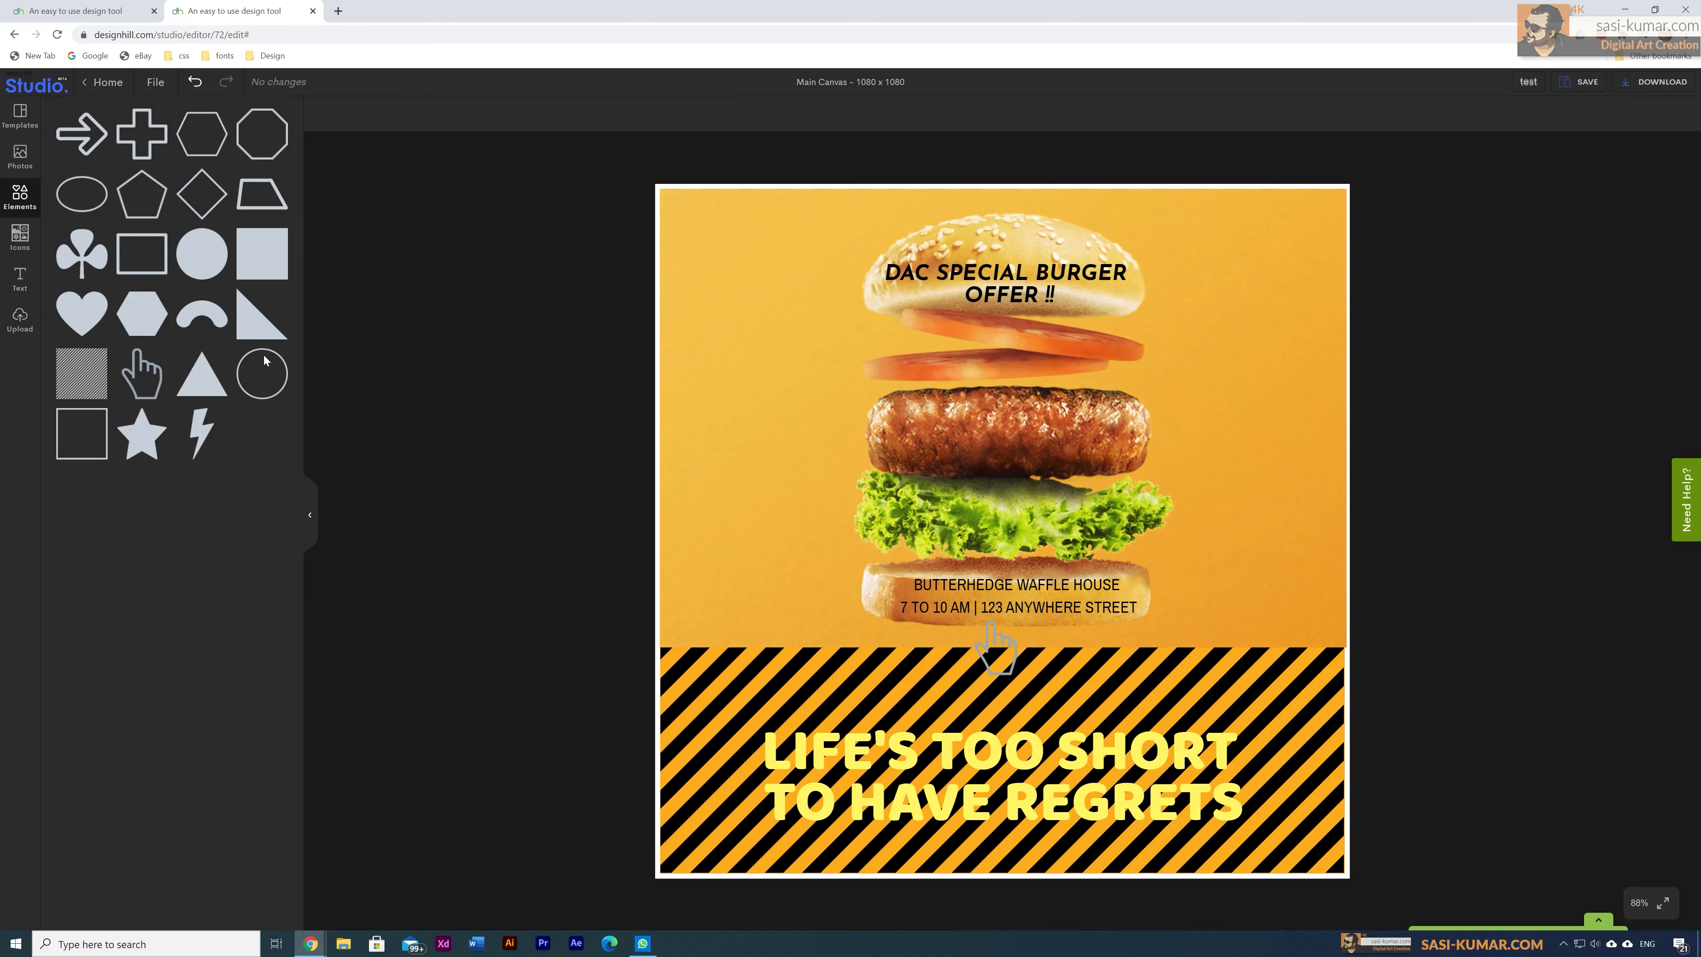
# Step: Add a square resized into a bright yellow strip behind the headline
pyautogui.click(281, 258)
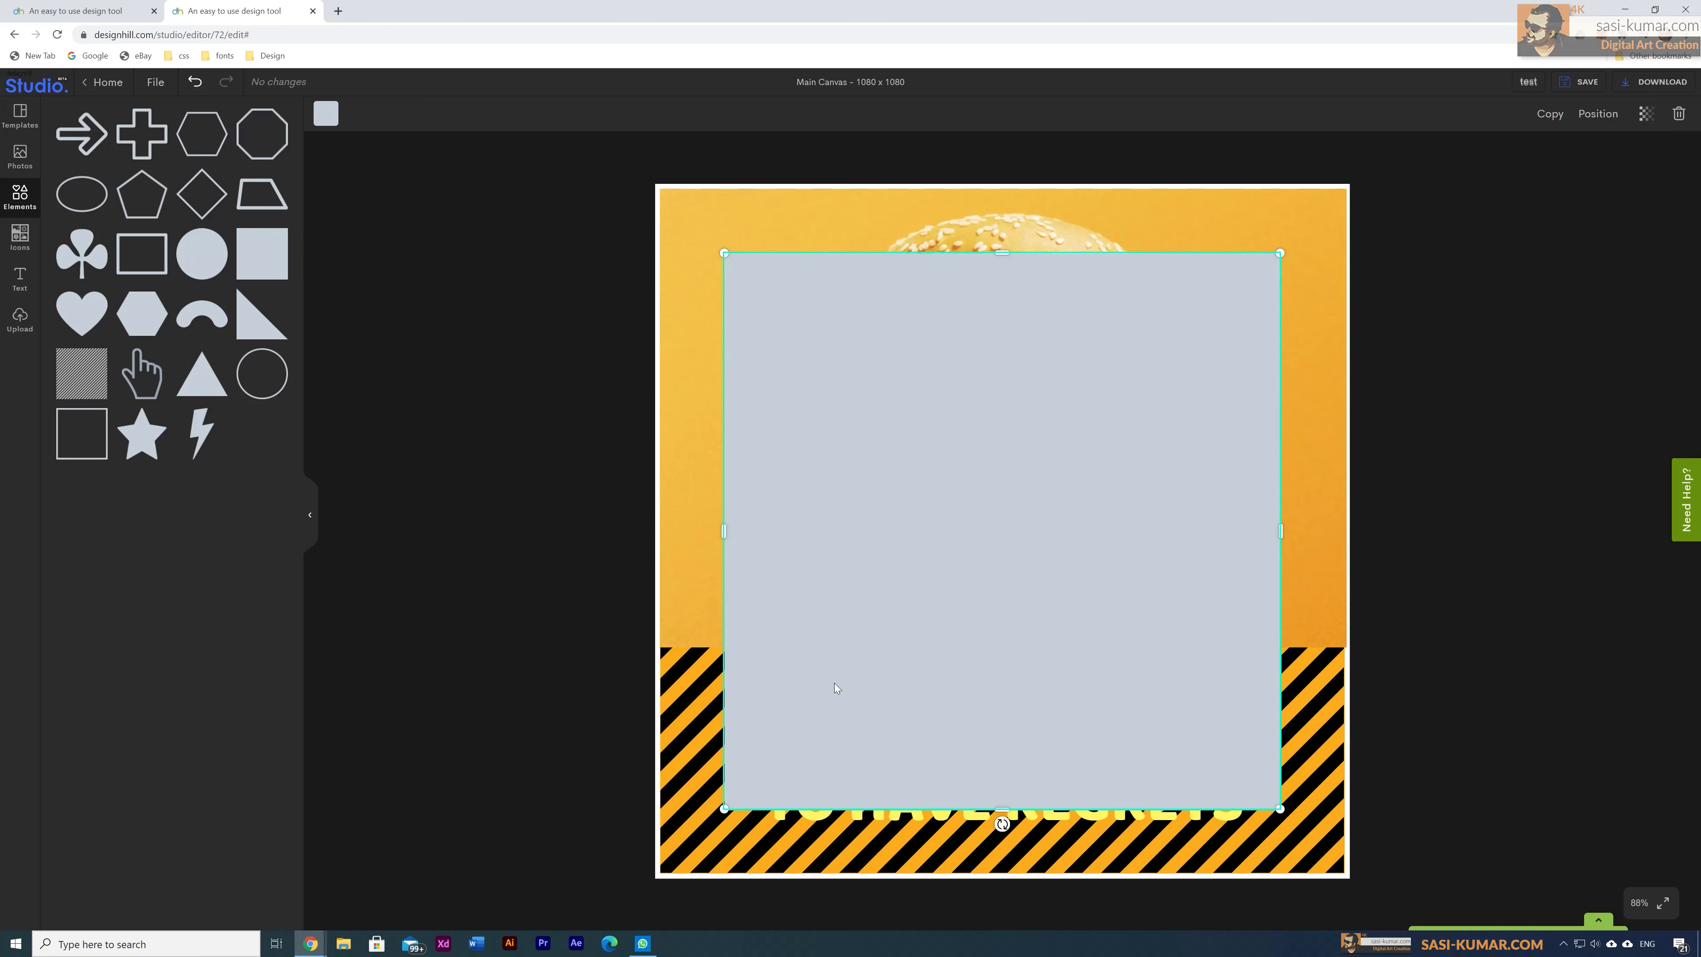
pyautogui.moveTo(1005, 267); pyautogui.dragTo(1057, 770)
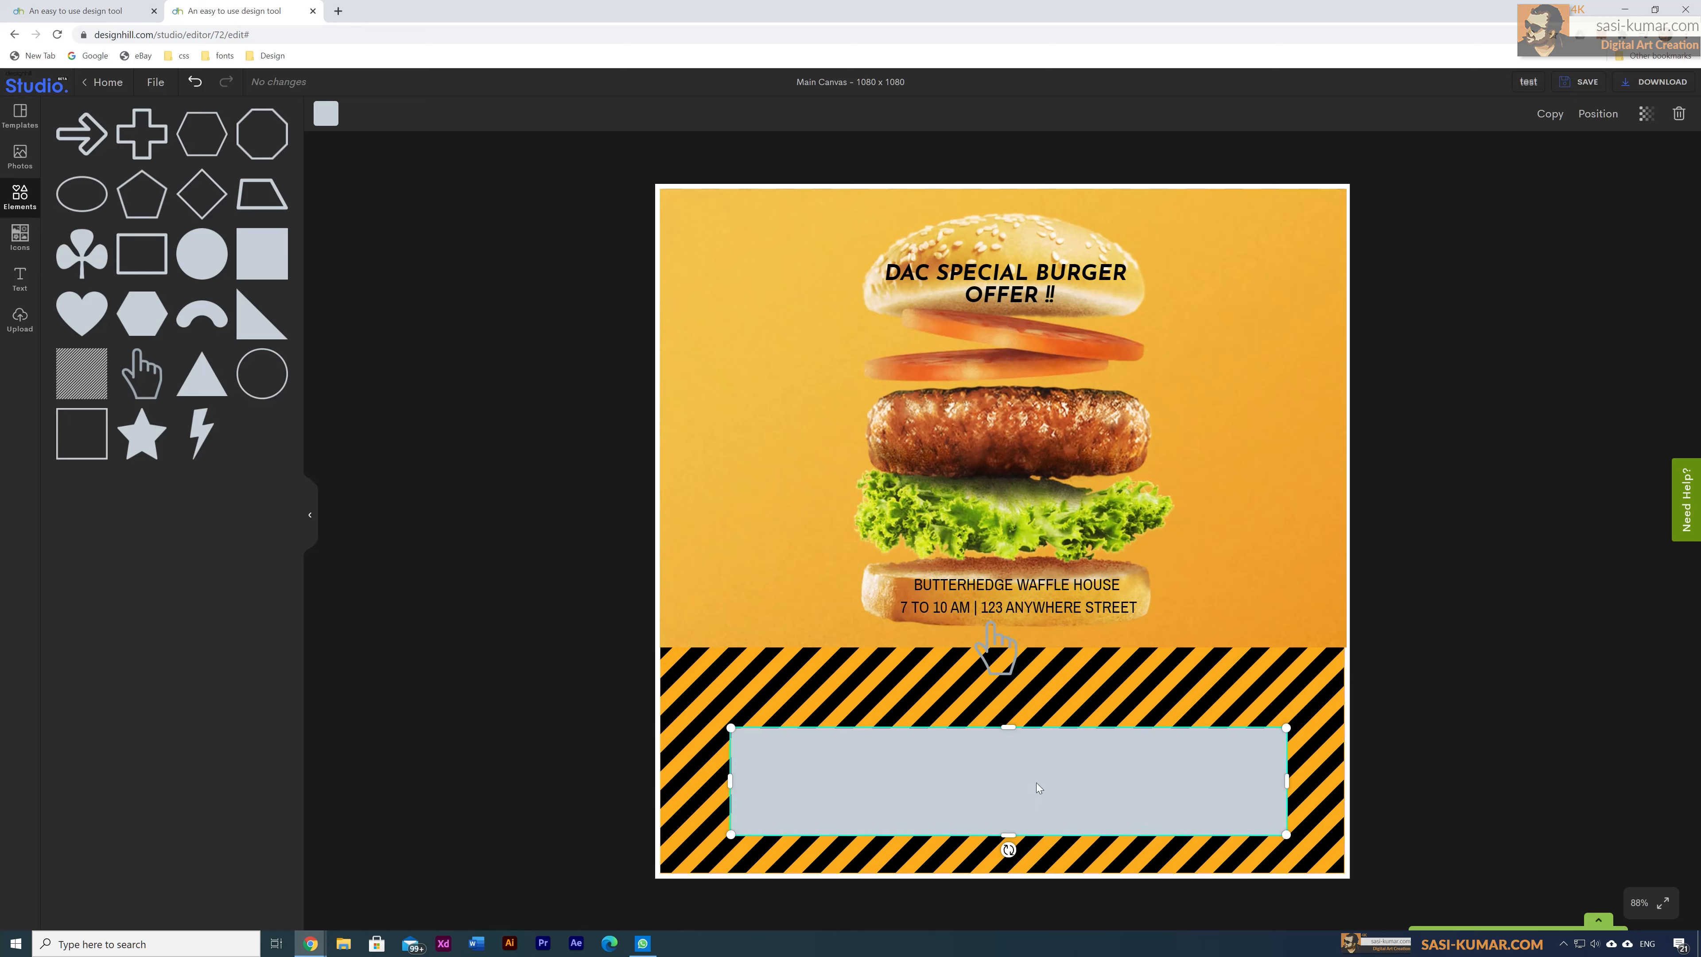
pyautogui.hotkey('ctrl', ']')
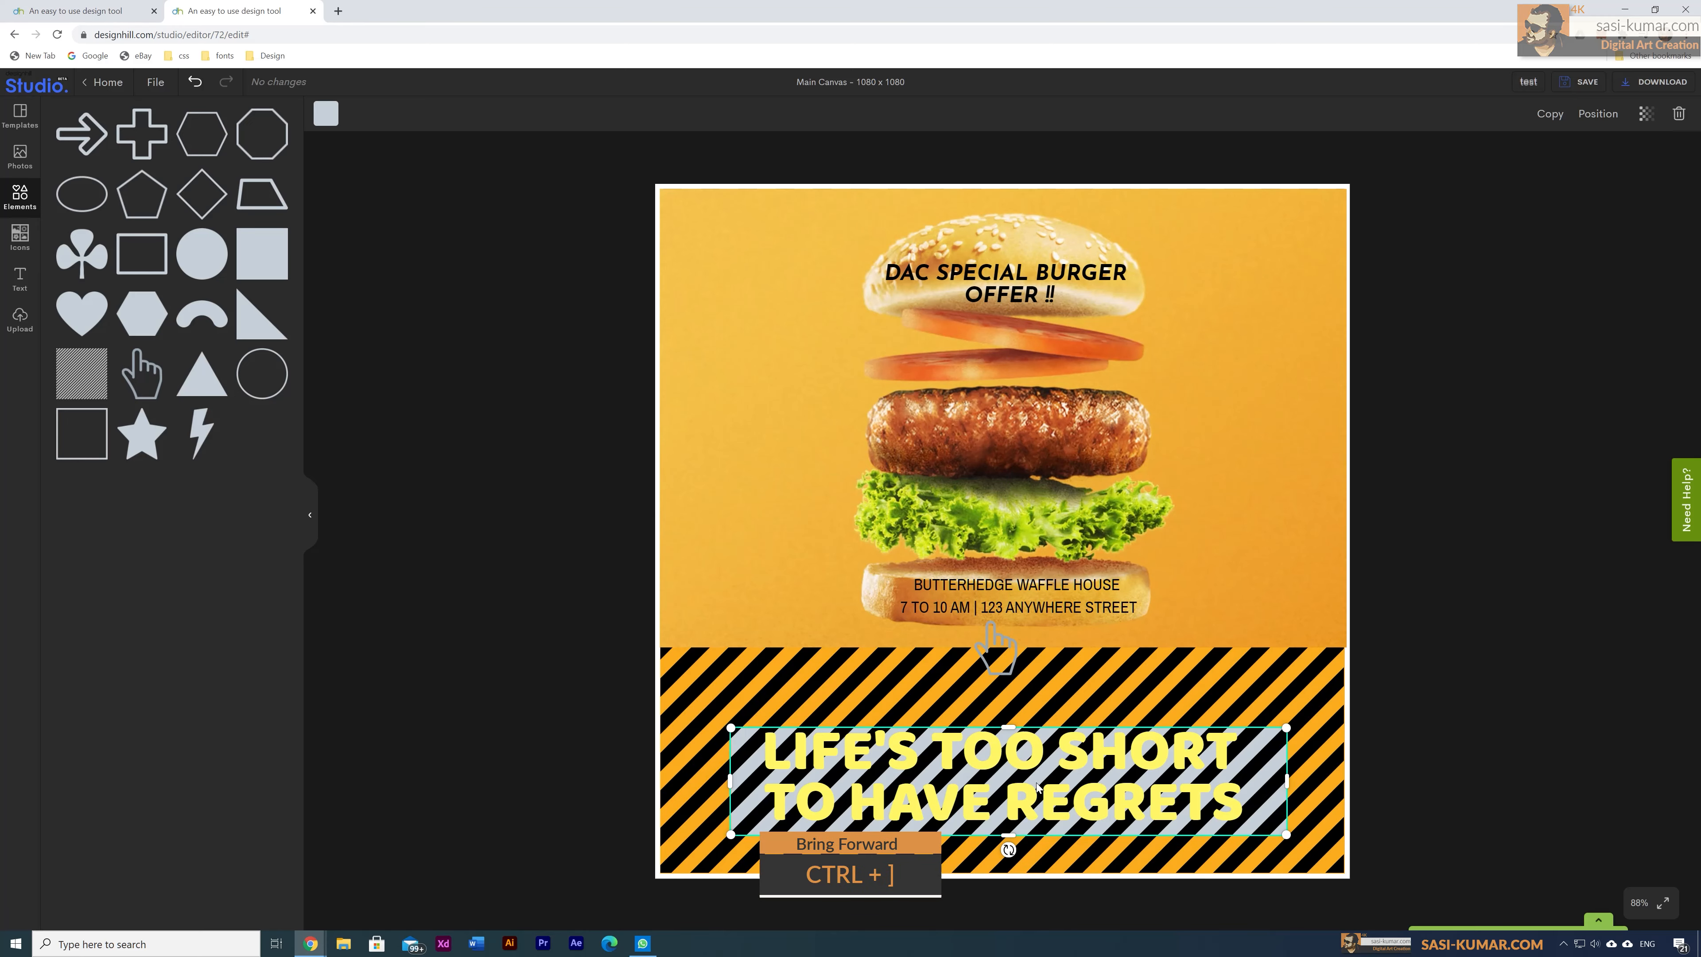
pyautogui.click(327, 117)
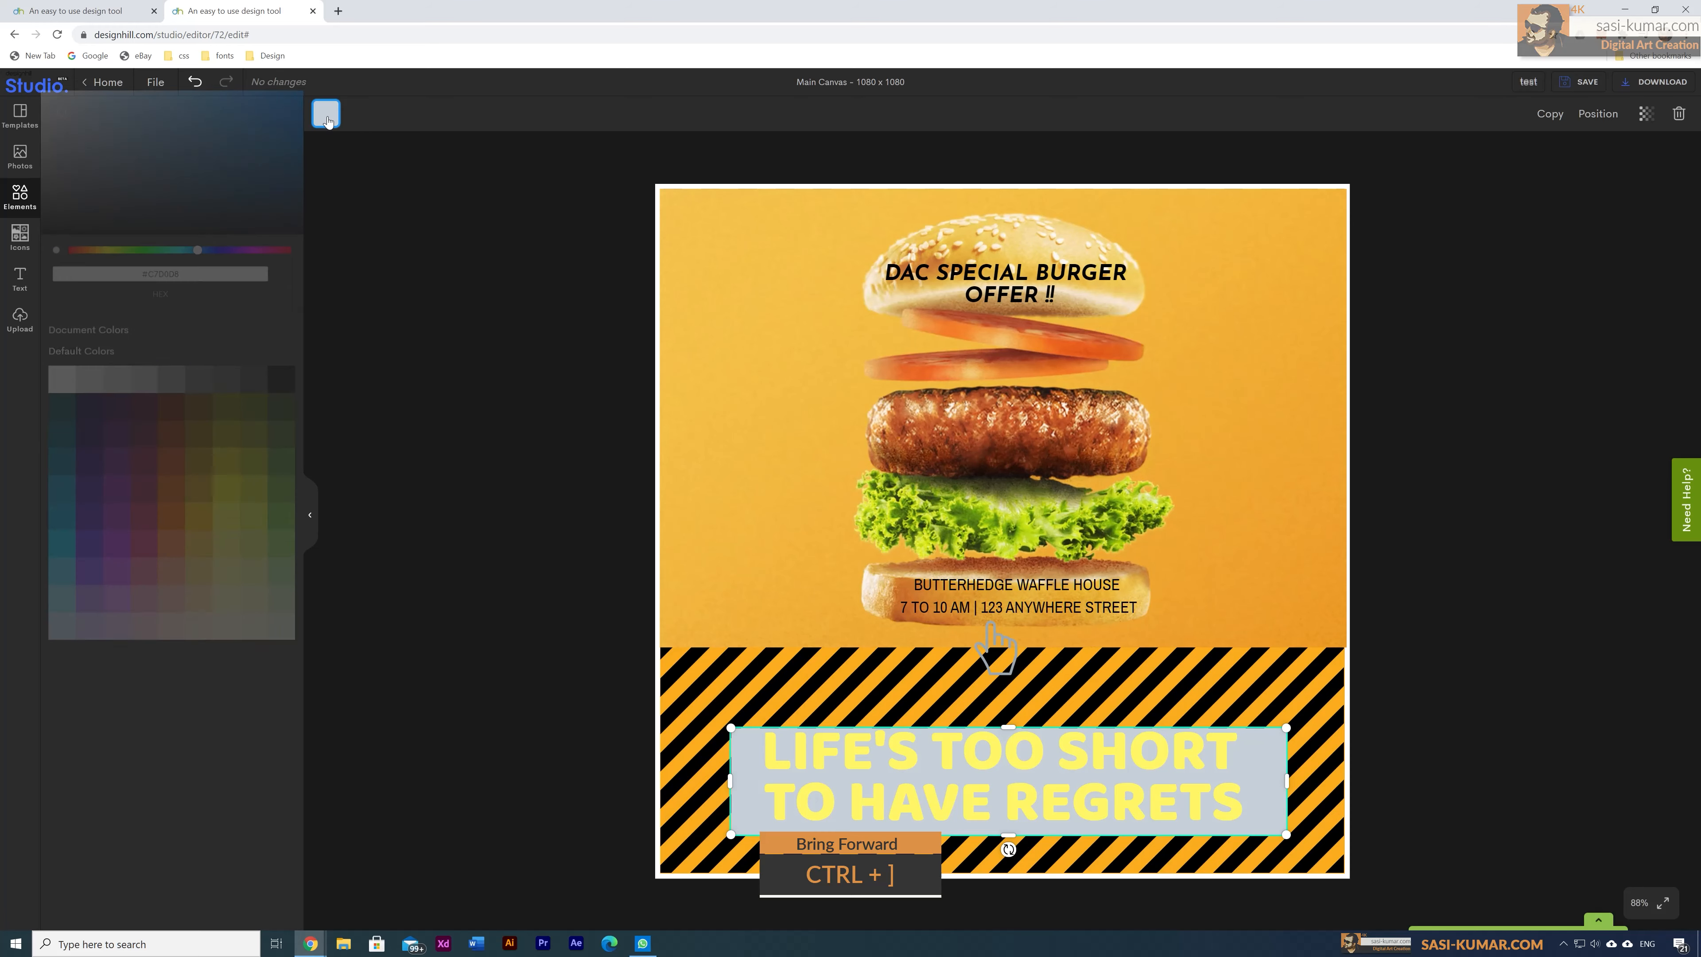
pyautogui.click(225, 474)
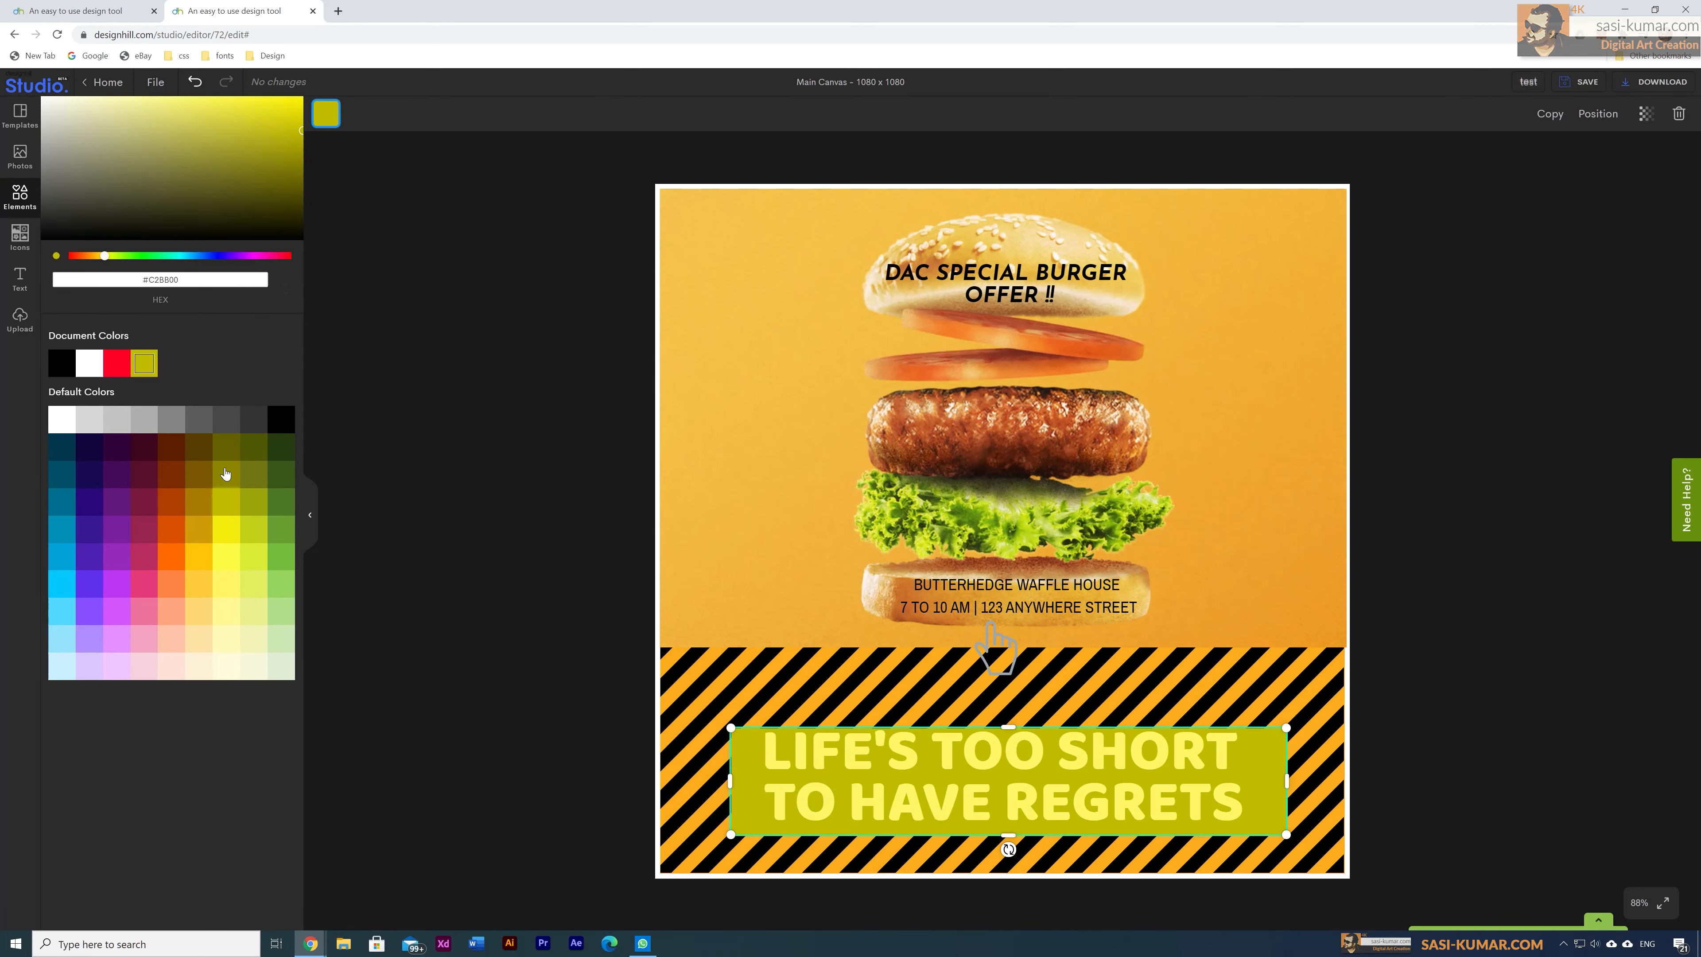
pyautogui.click(222, 521)
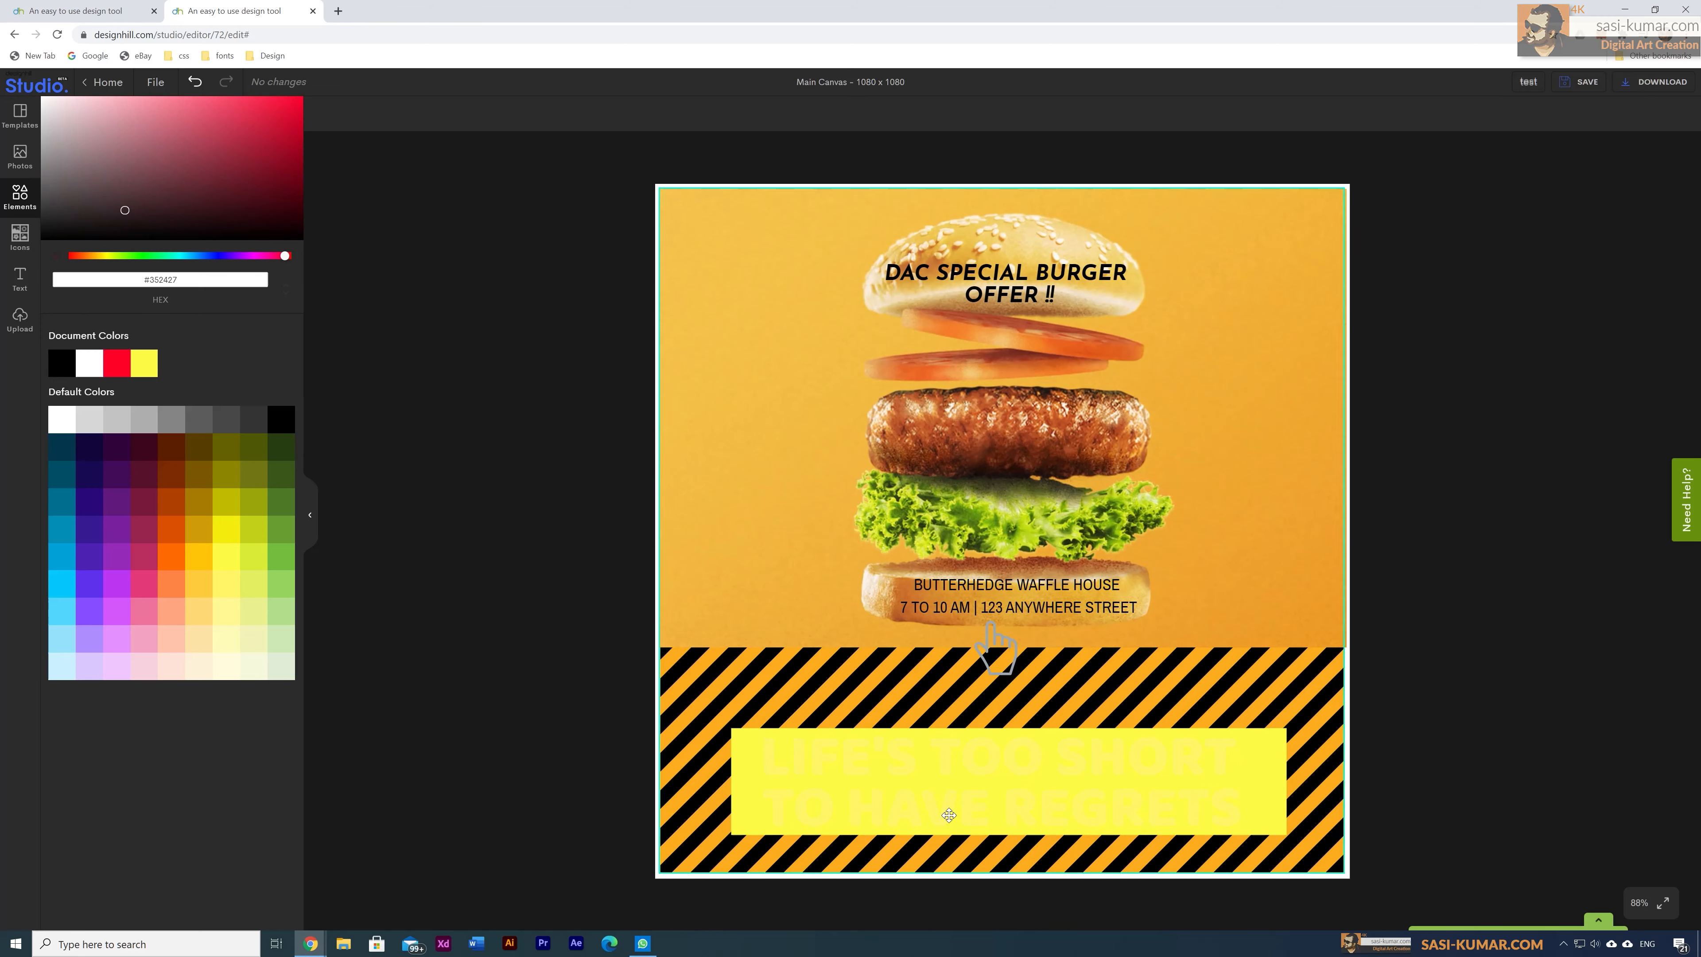
# Step: Make the LIFE'S TOO SHORT headline text black
pyautogui.click(938, 779)
pyautogui.click(491, 115)
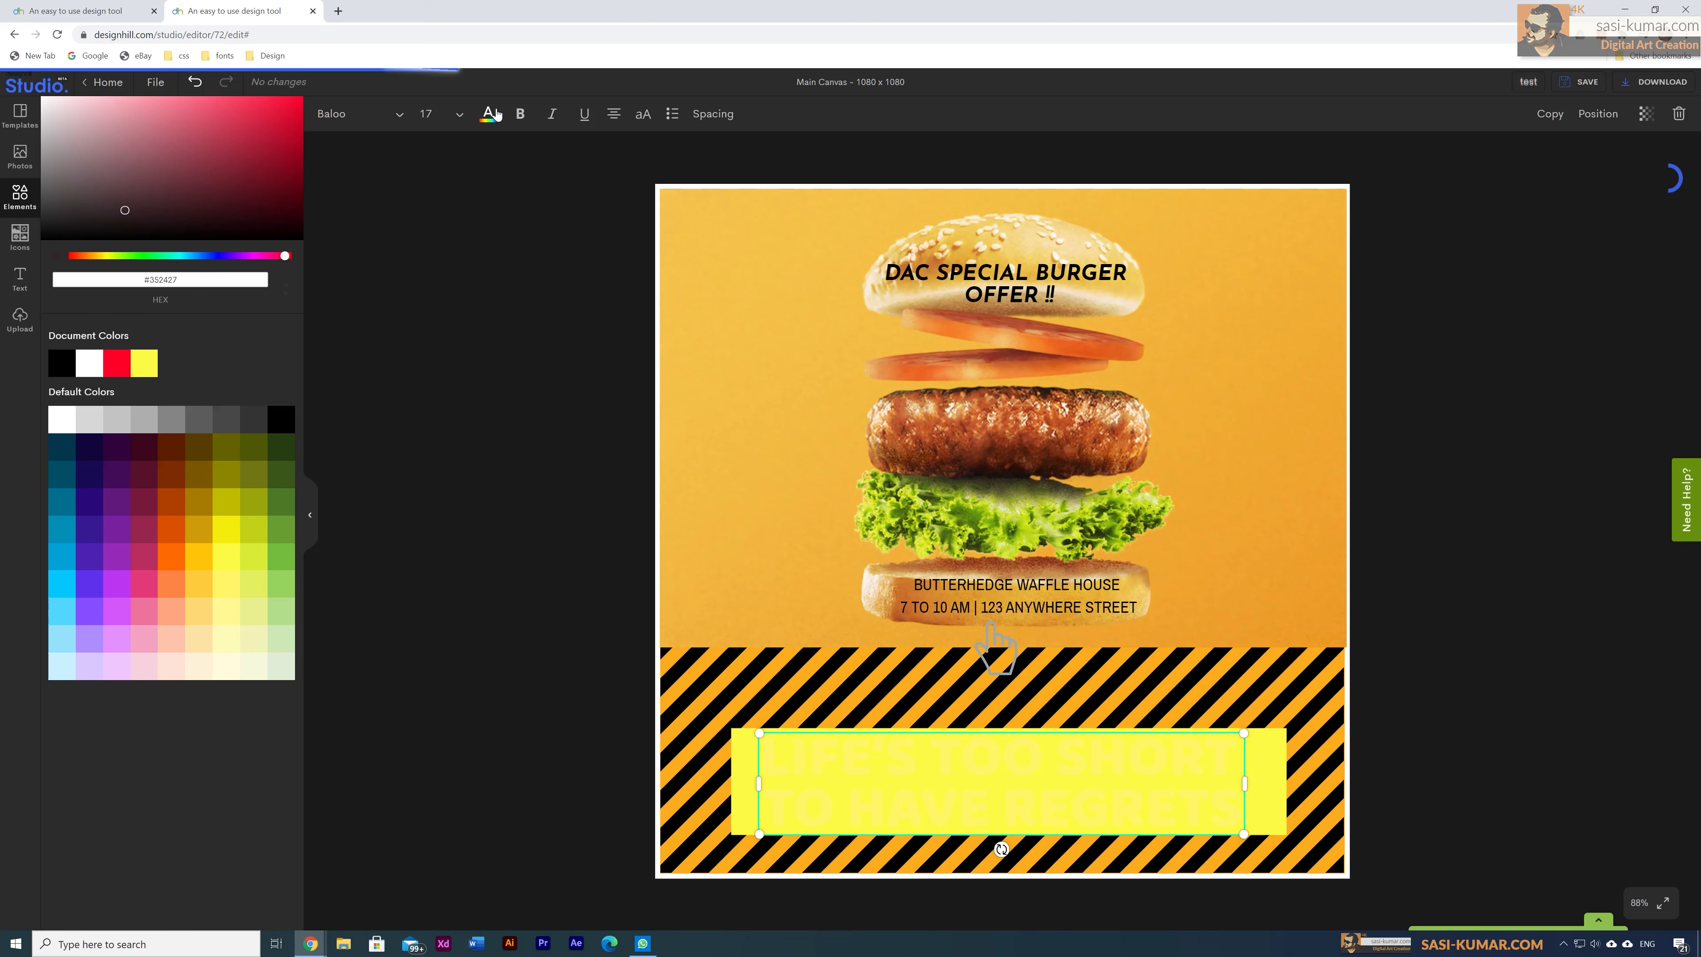
pyautogui.click(285, 427)
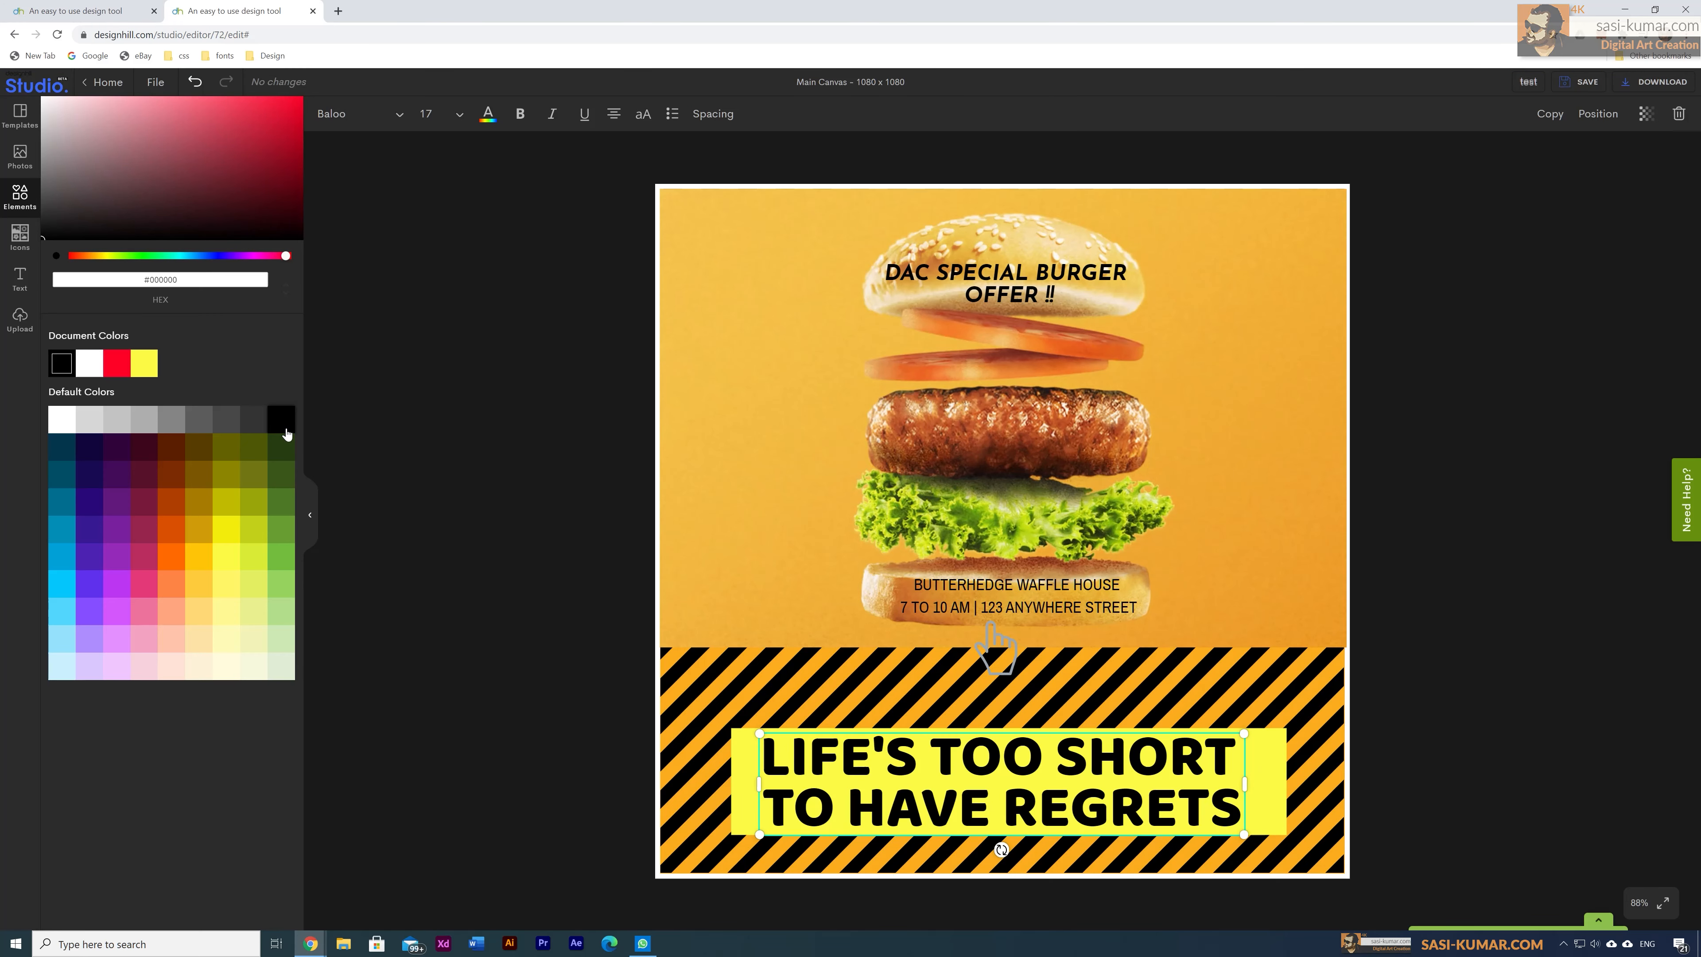
pyautogui.click(565, 588)
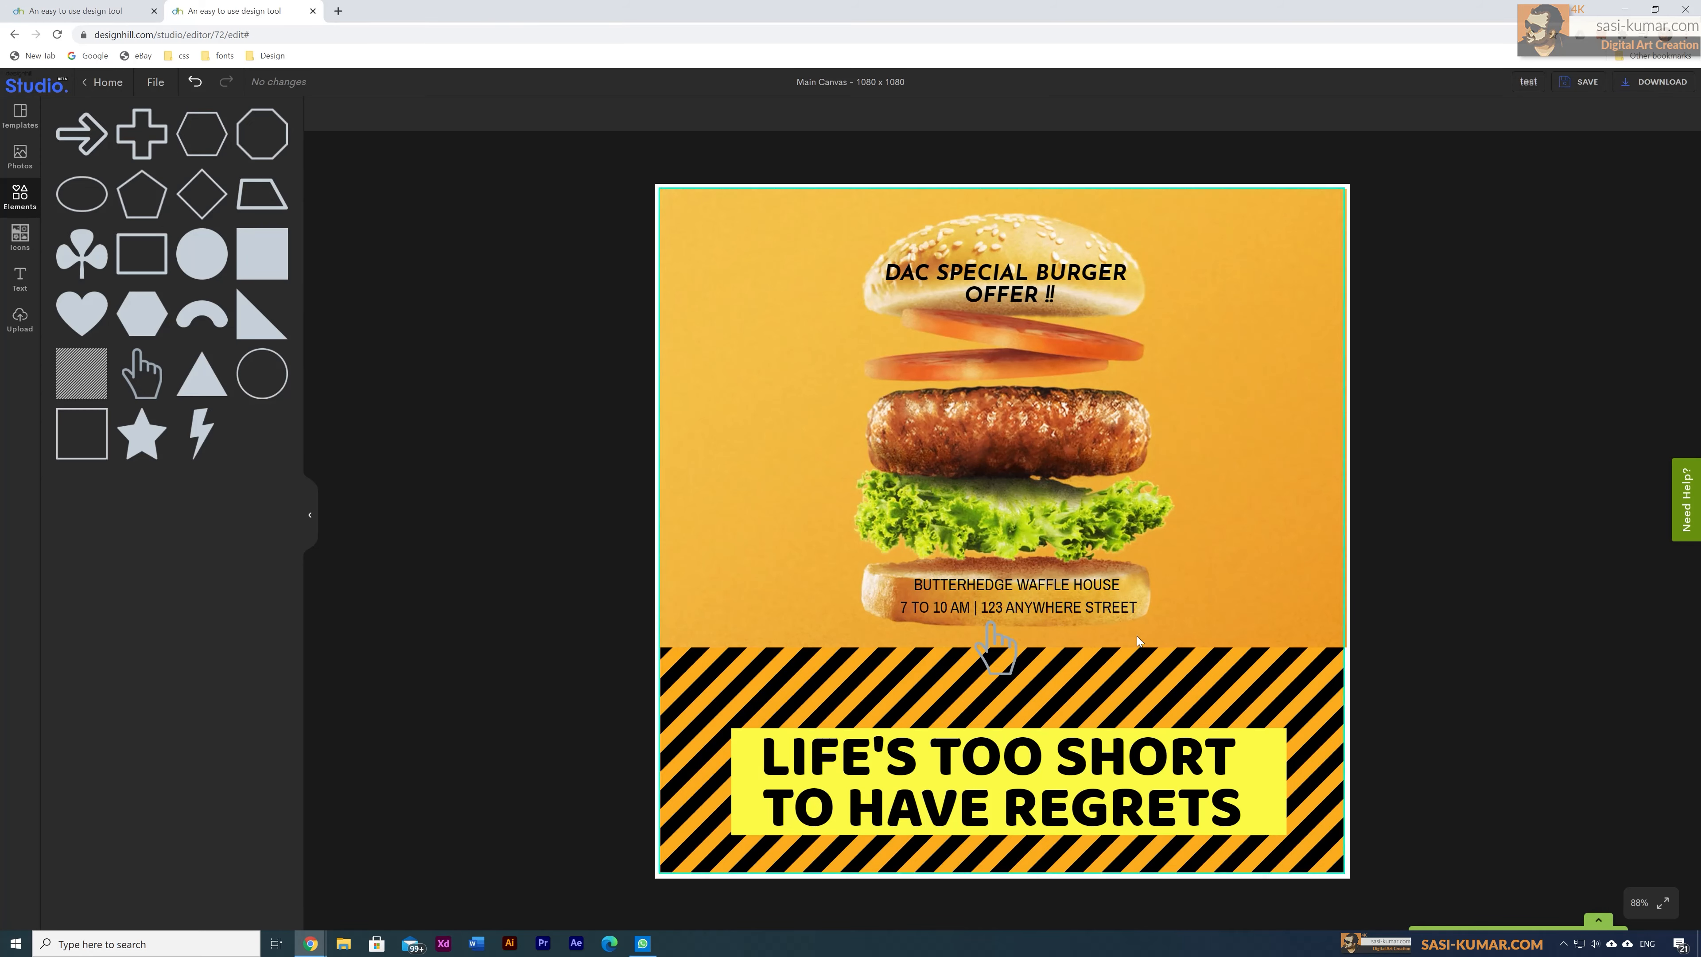
# Step: Set the BUTTERHEDGE WAFFLE HOUSE address in Syncopate and move it down over the stripes
pyautogui.click(1062, 605)
pyautogui.moveTo(1062, 605); pyautogui.dragTo(1062, 609)
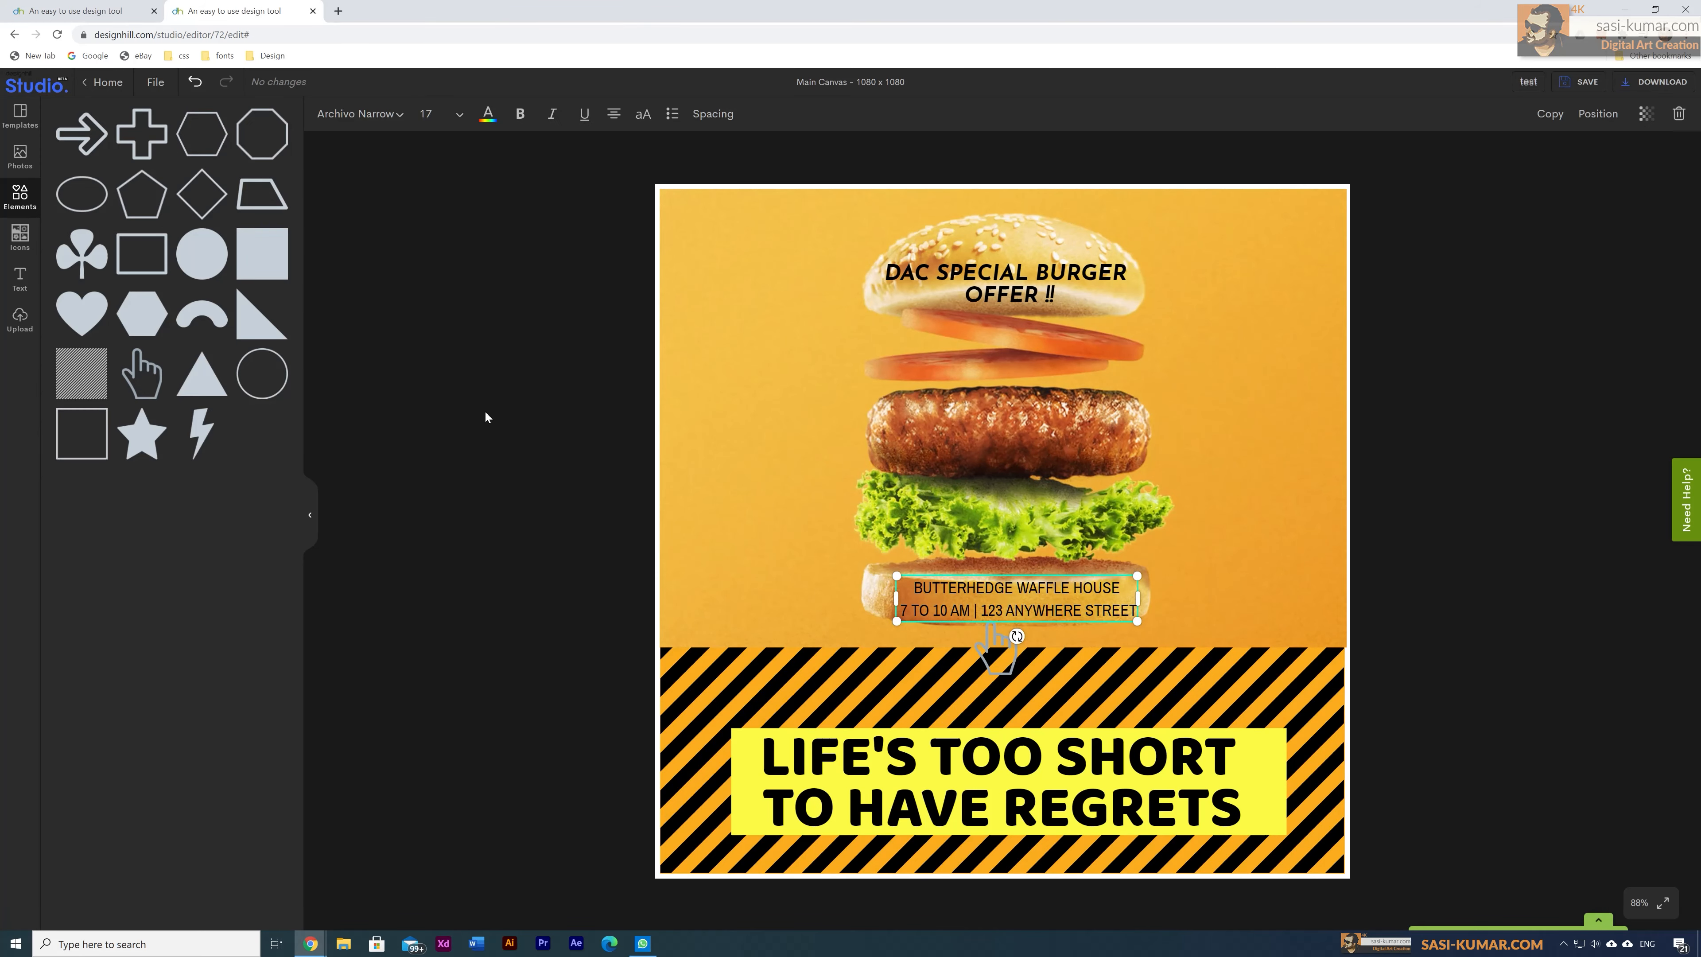
pyautogui.click(358, 113)
pyautogui.click(198, 462)
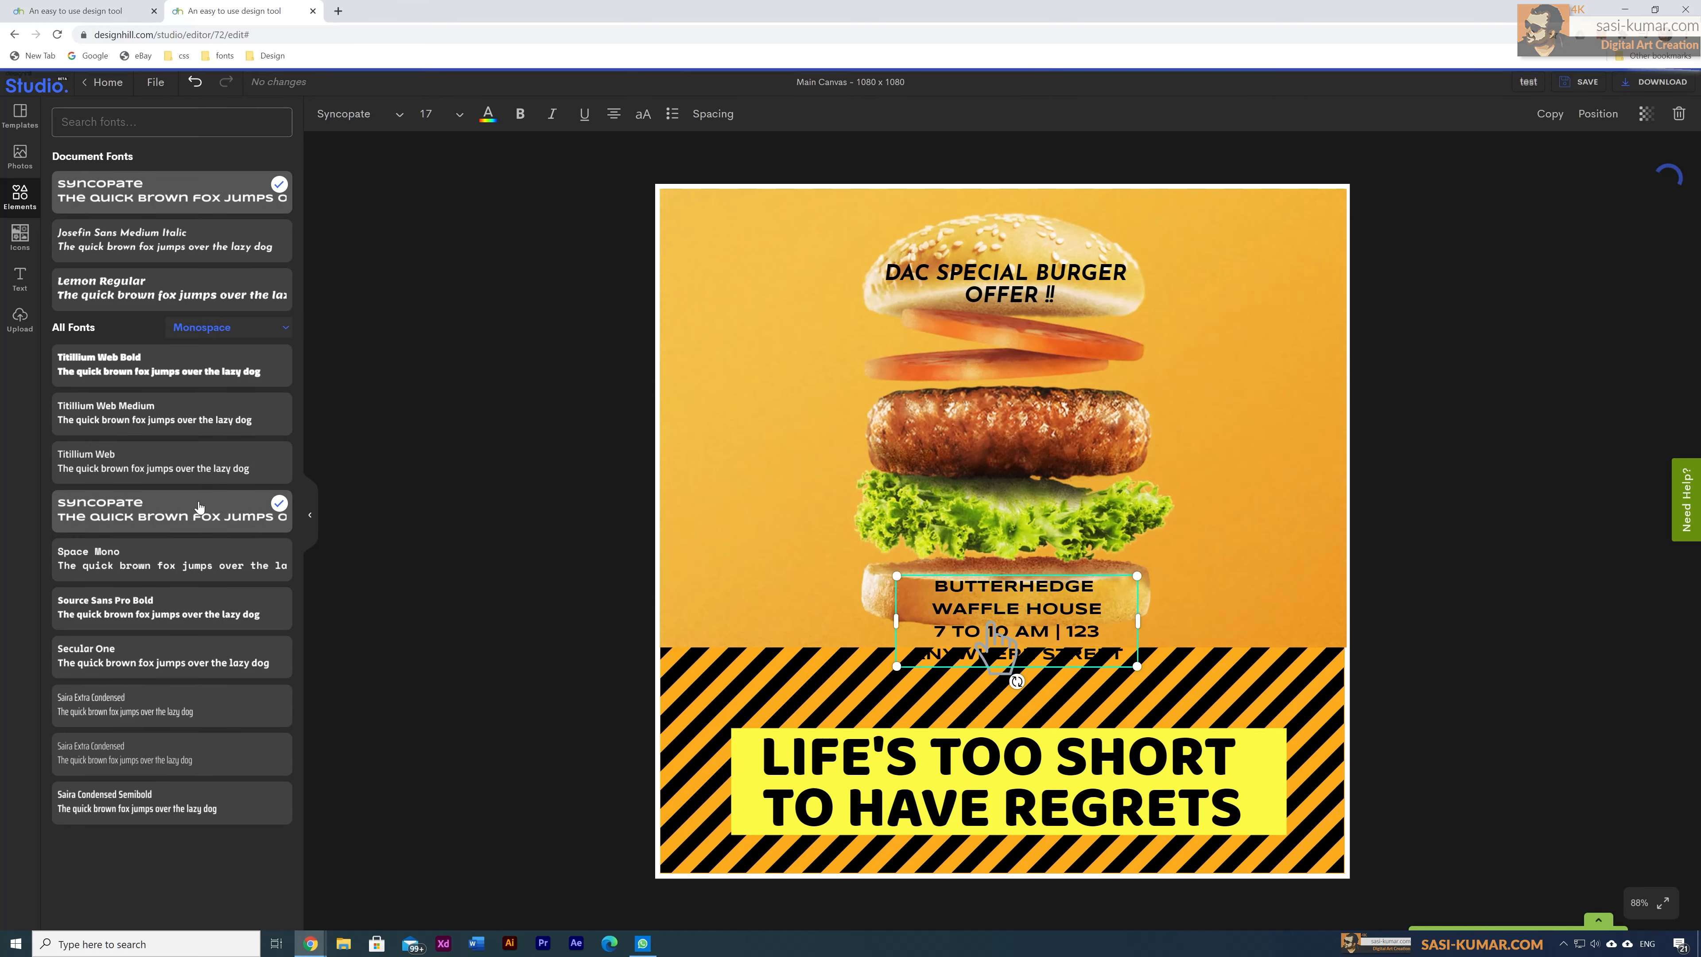
pyautogui.moveTo(1013, 613); pyautogui.dragTo(1007, 651)
pyautogui.click(1266, 804)
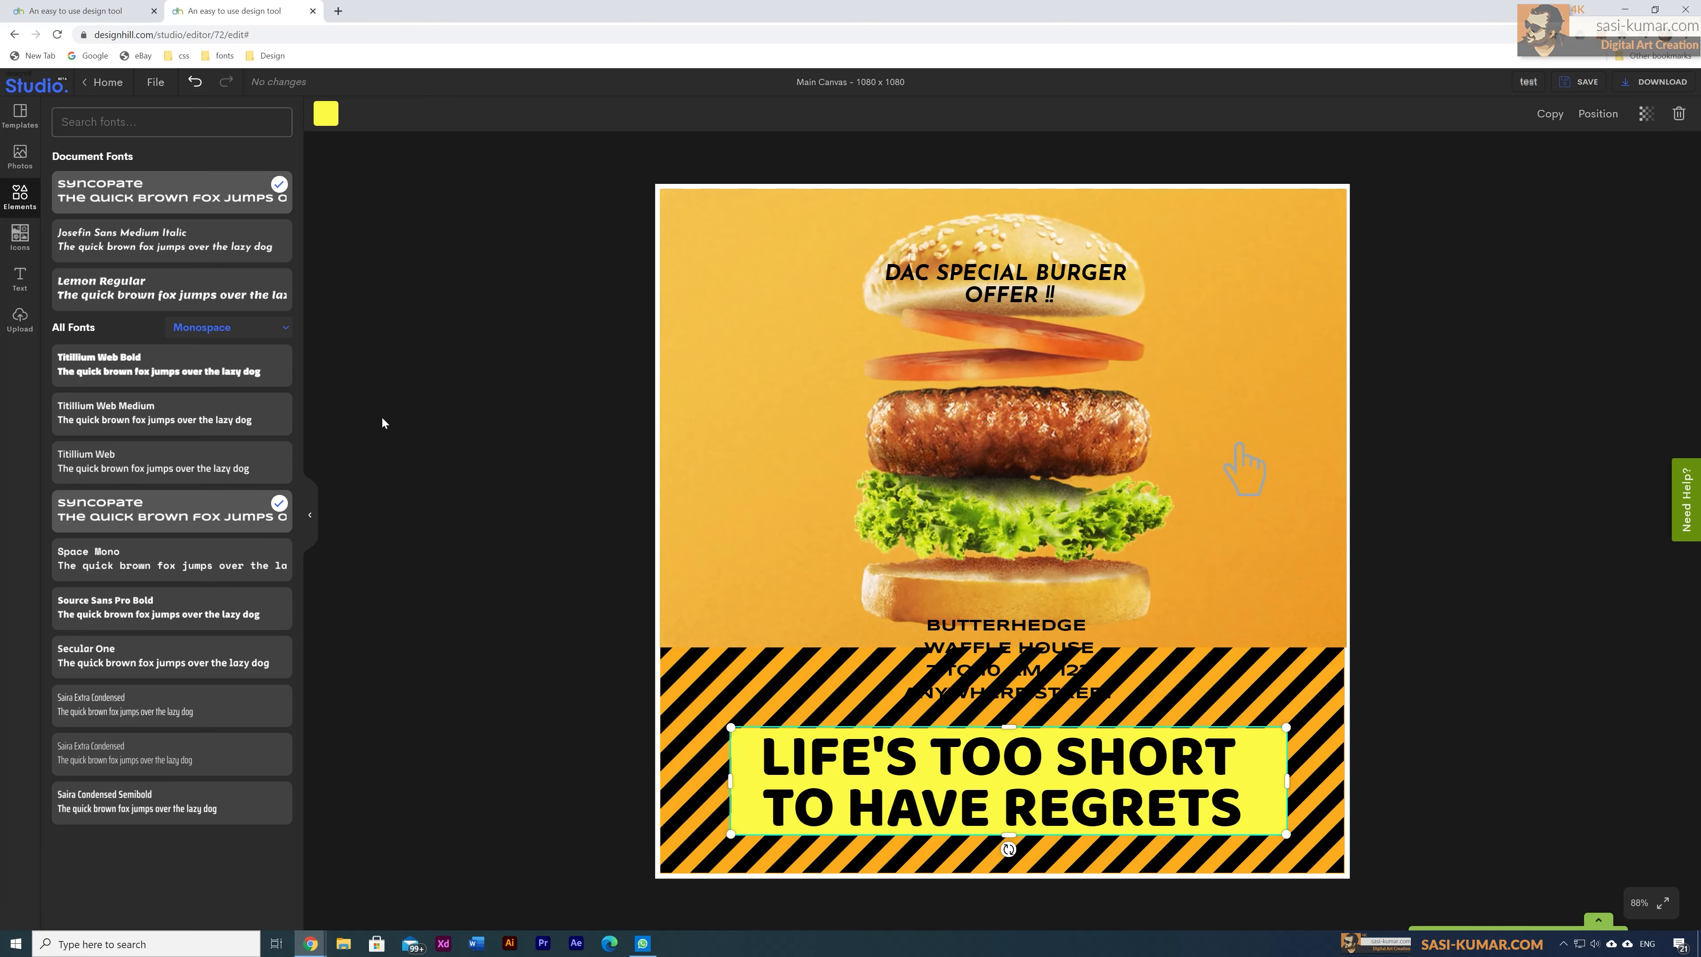
pyautogui.click(383, 422)
# Step: Add another square, shaped into a strip just above the headline banner and layered above the photo
pyautogui.click(259, 266)
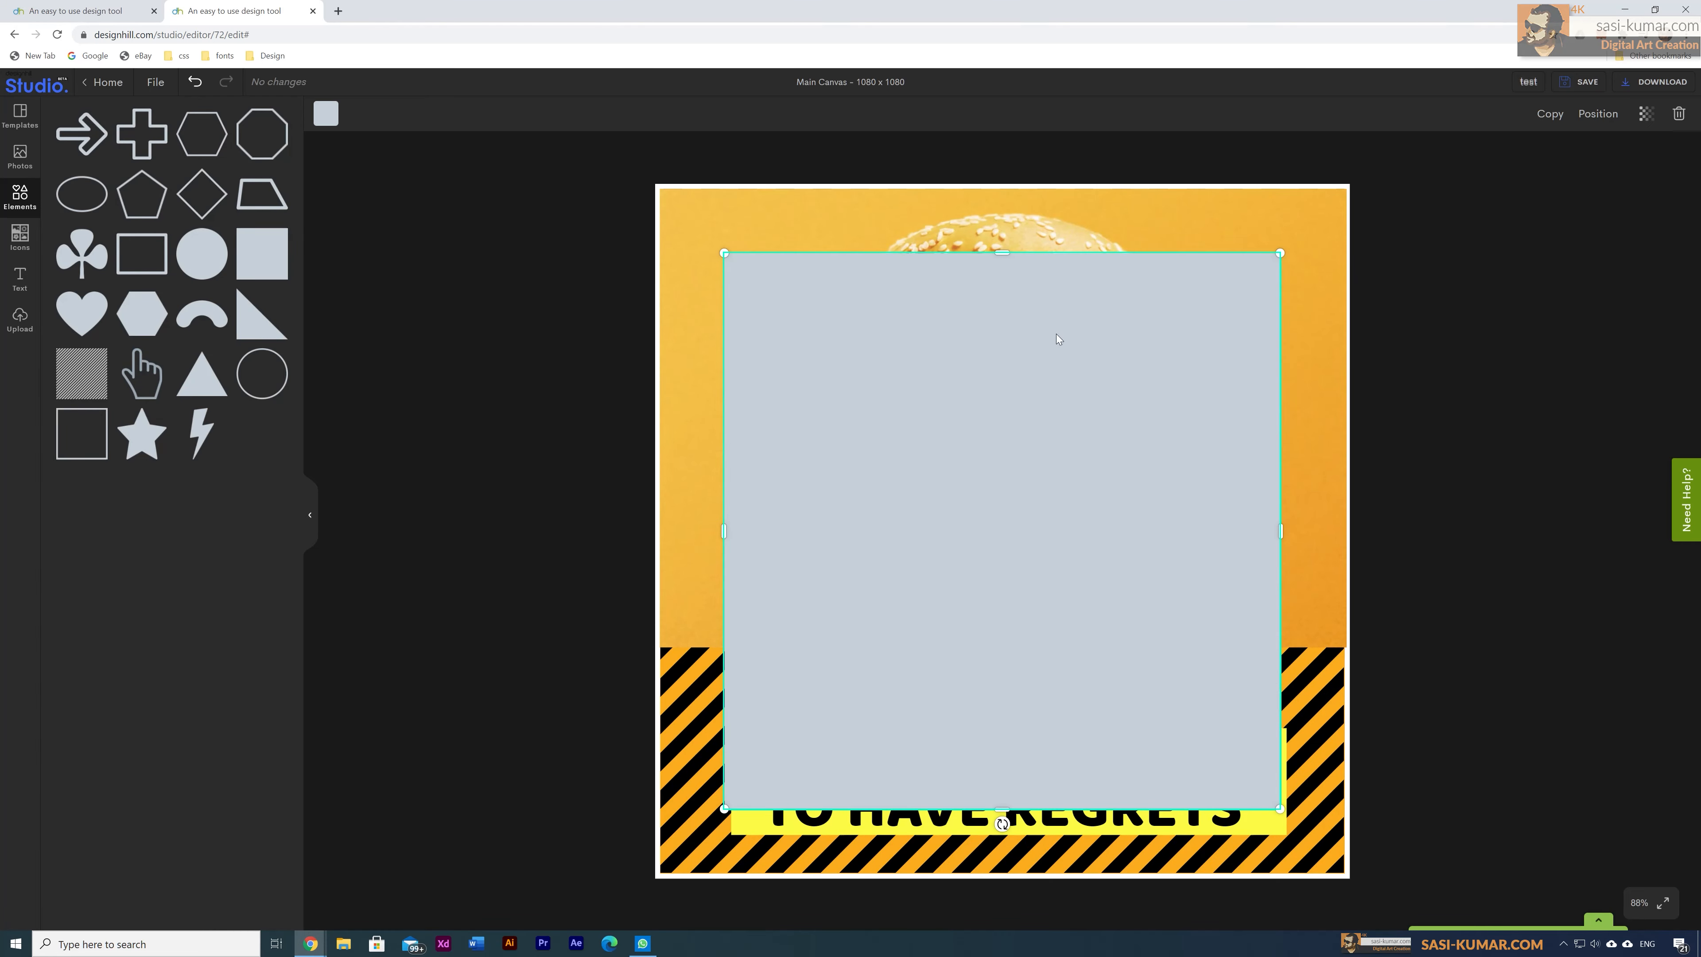
pyautogui.moveTo(1003, 249); pyautogui.dragTo(1006, 600)
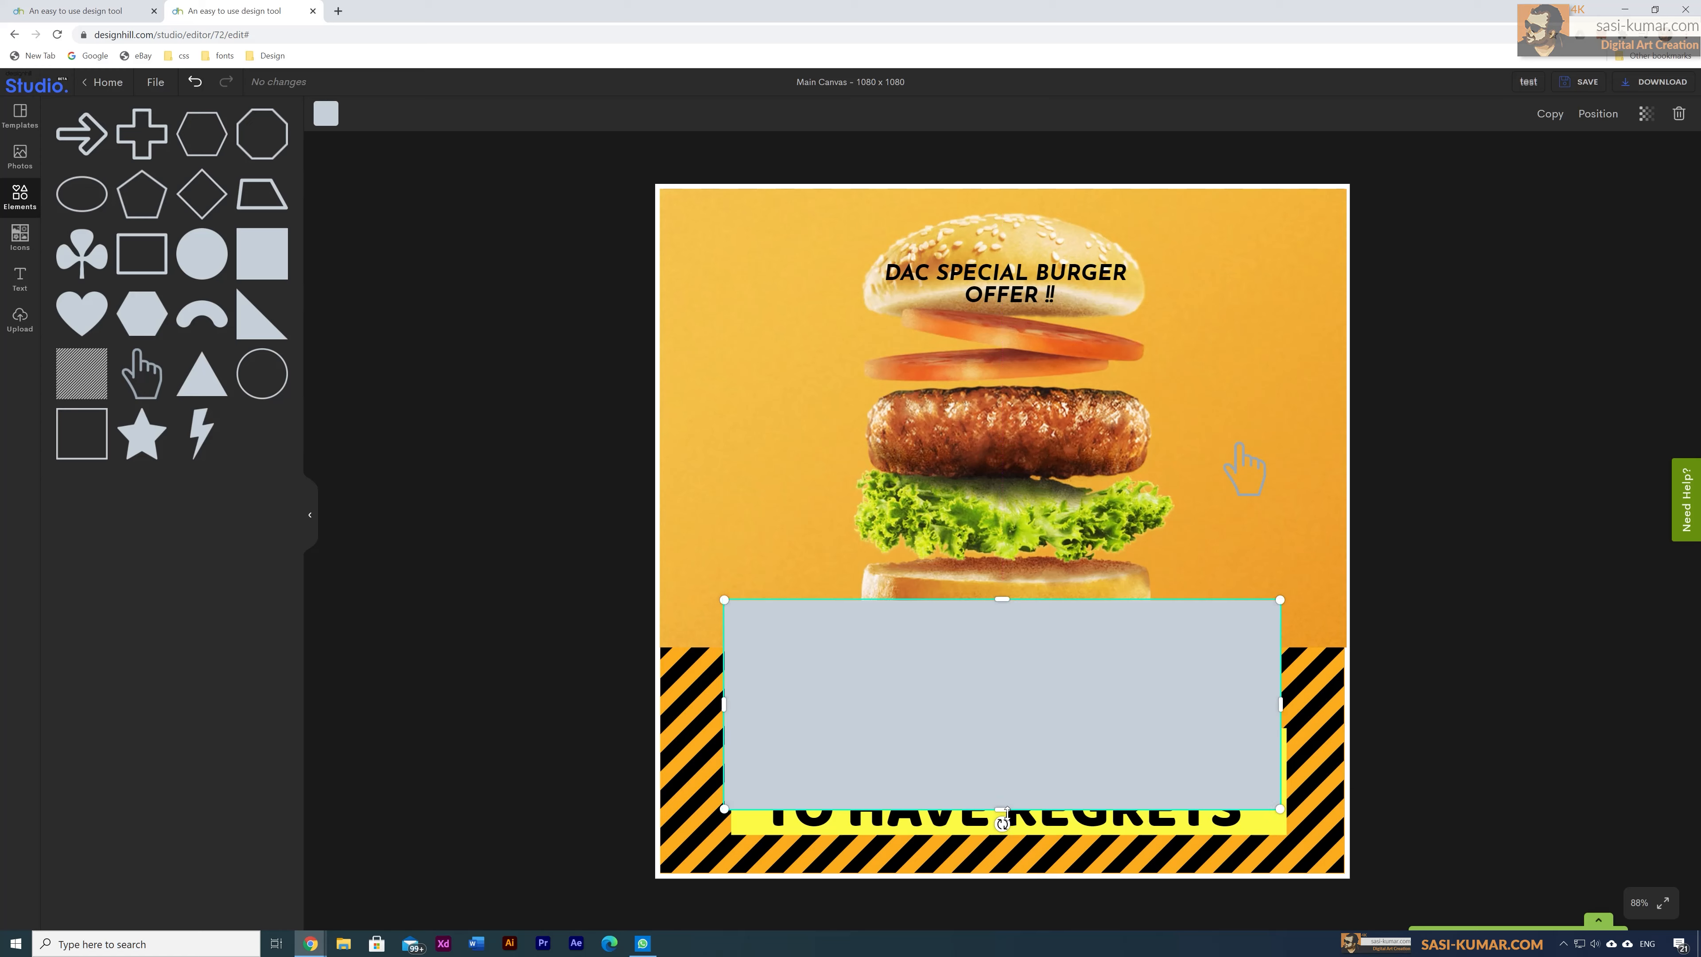
pyautogui.moveTo(1003, 809); pyautogui.dragTo(1010, 685)
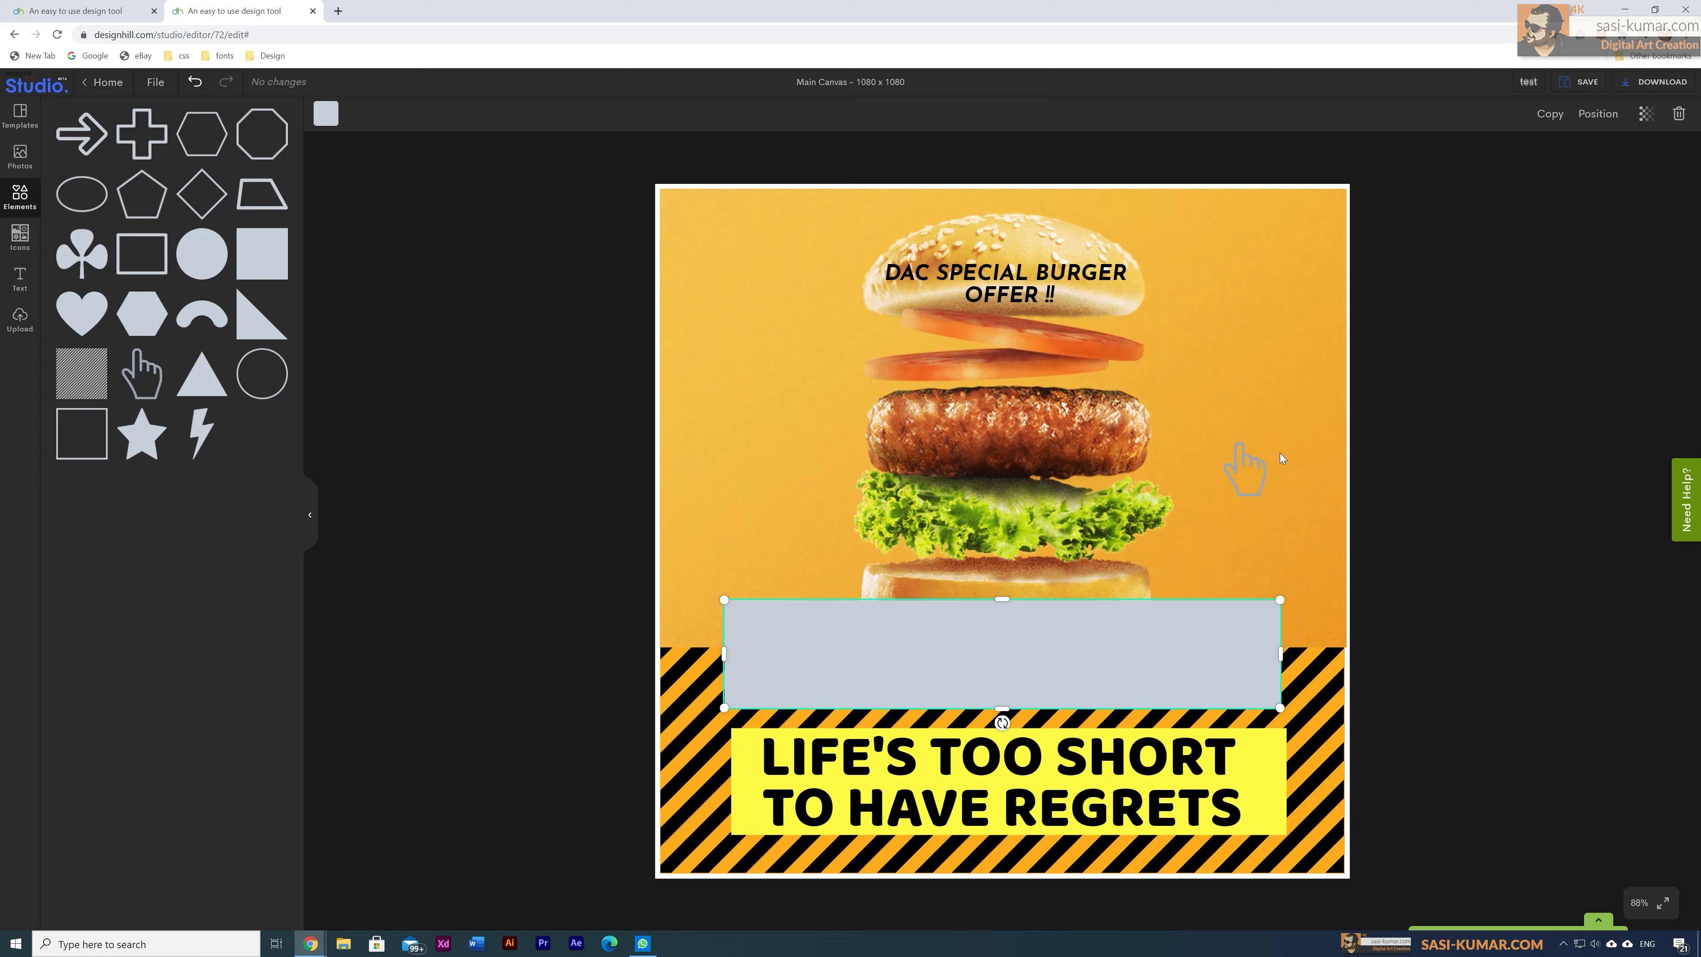
pyautogui.hotkey('ctrl', '[')
pyautogui.hotkey('ctrl', '[')
pyautogui.hotkey('ctrl', ']')
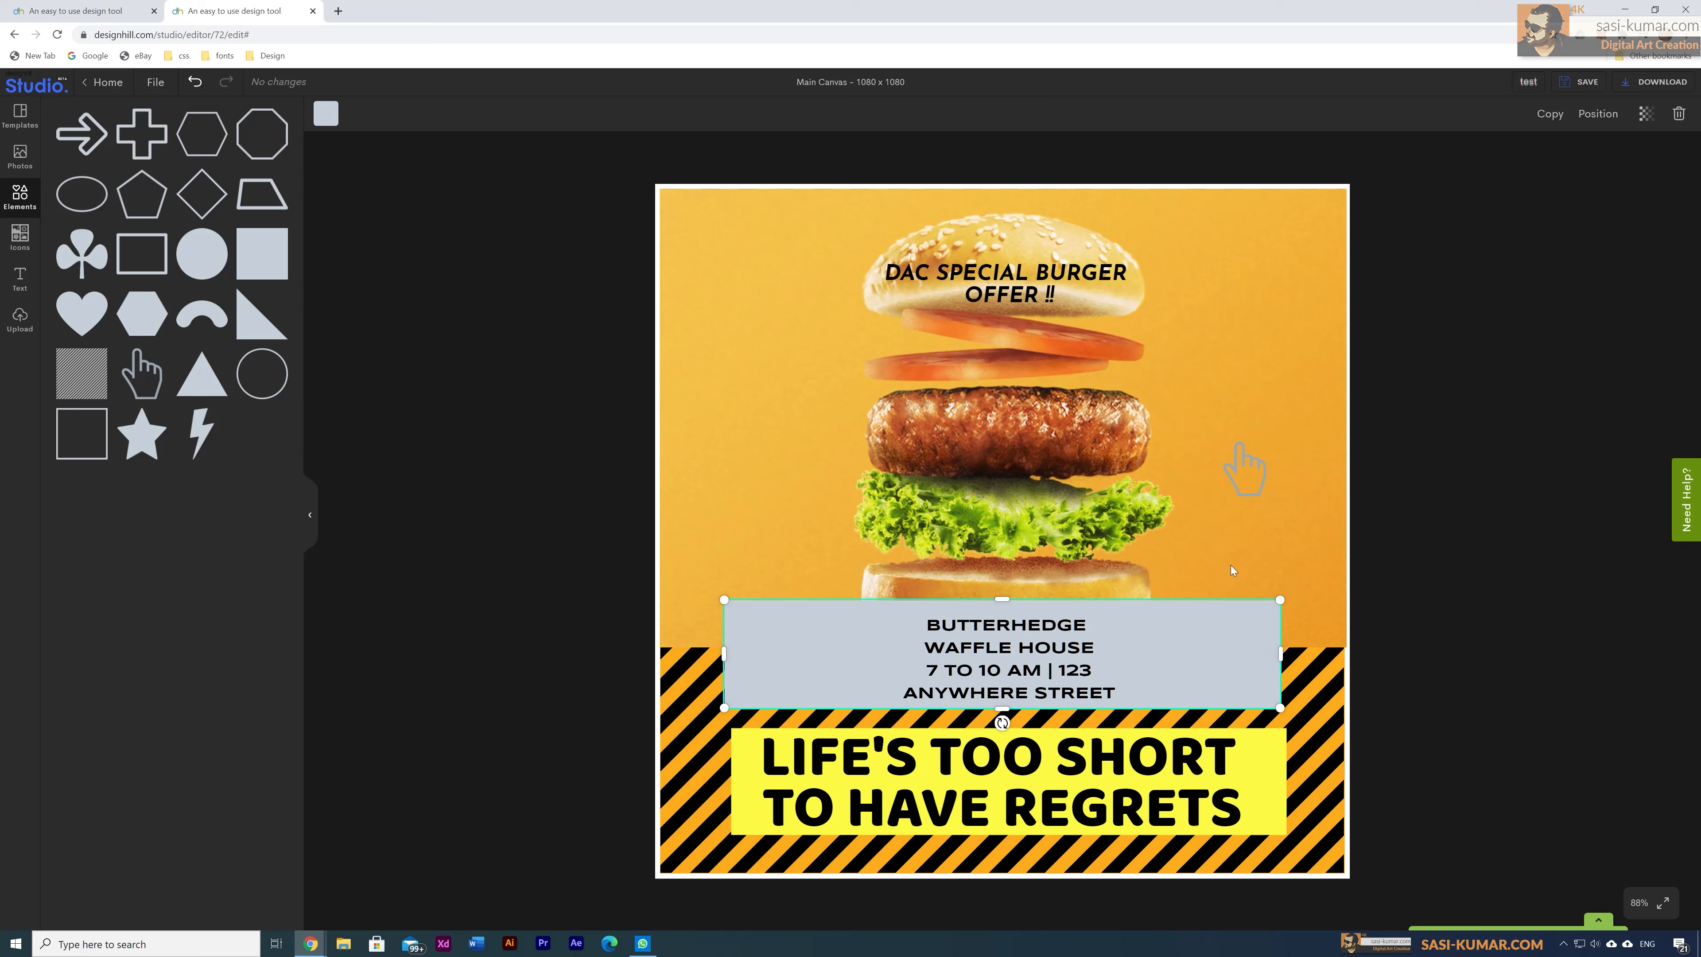
pyautogui.press('Escape')
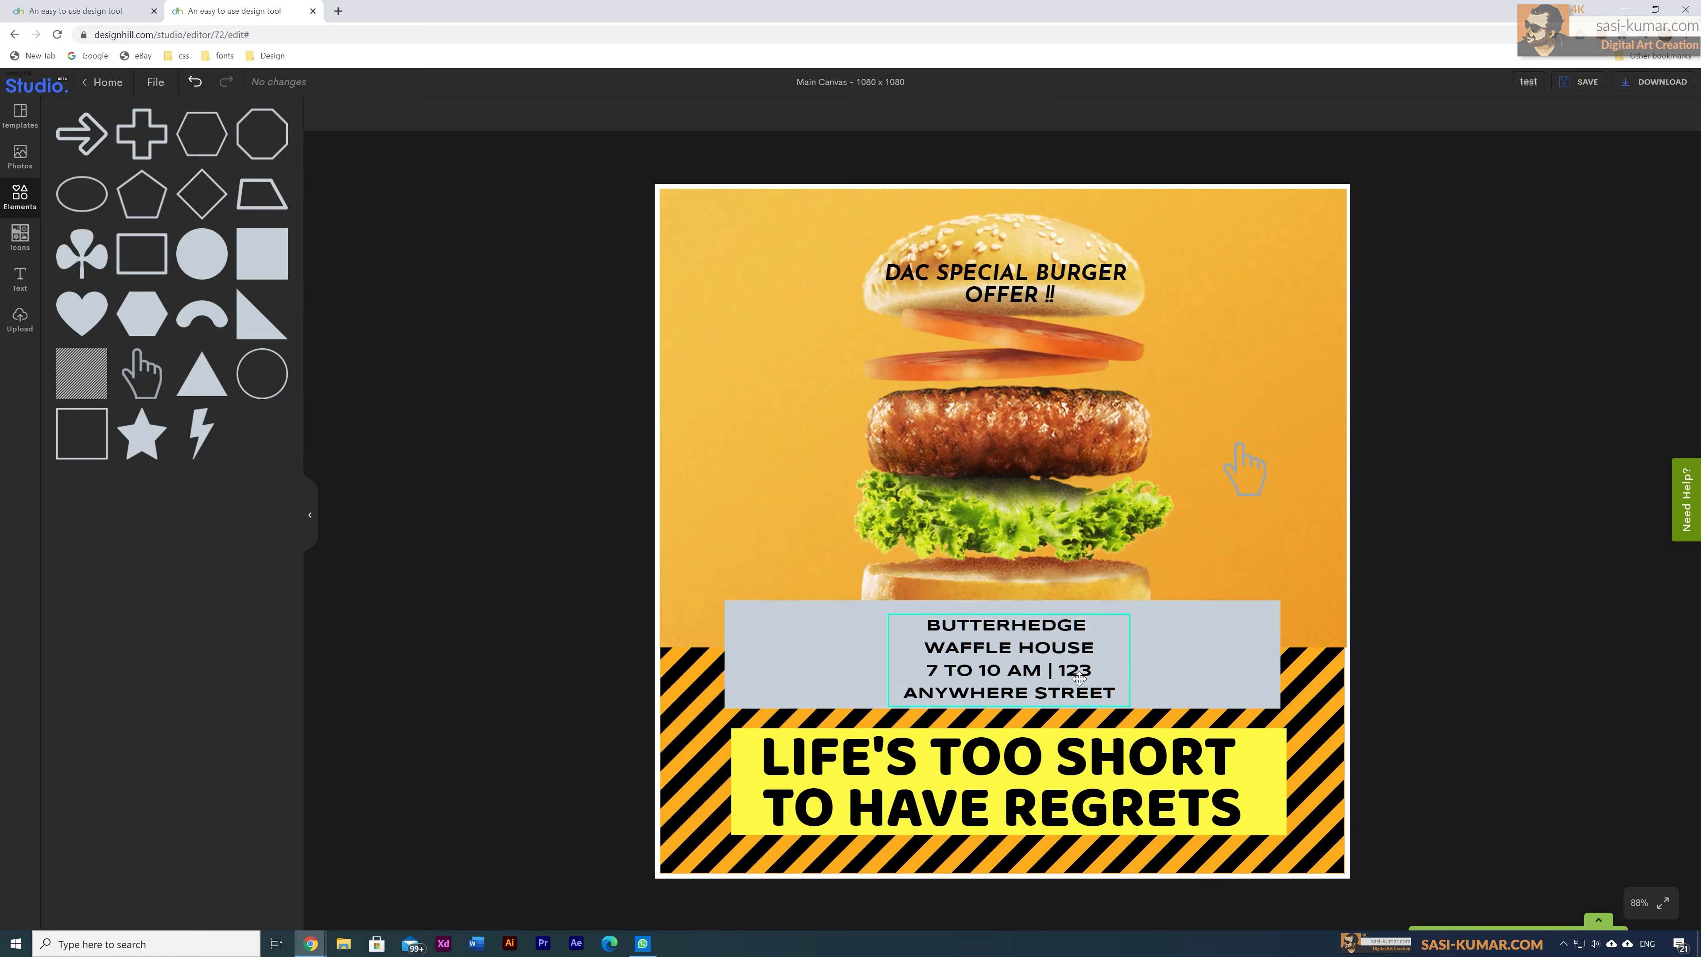
# Step: Widen the address text to two lines and fit the strip around it
pyautogui.click(1079, 678)
pyautogui.moveTo(1130, 660); pyautogui.dragTo(1043, 666)
pyautogui.click(1010, 606)
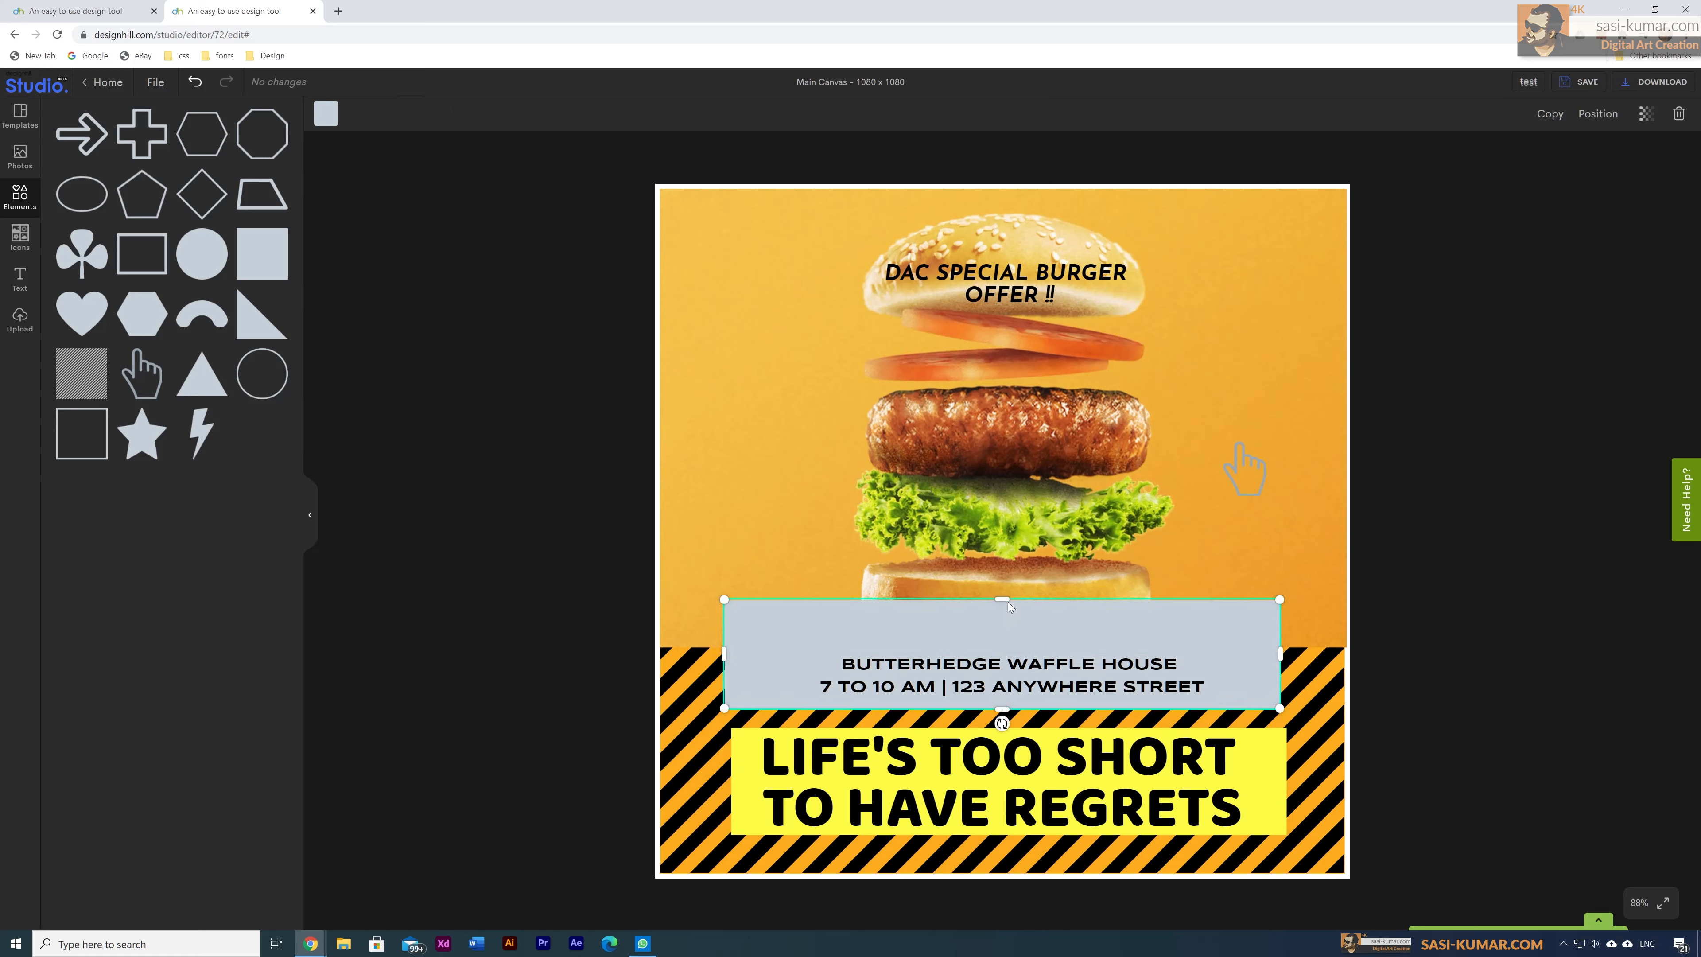
pyautogui.moveTo(1007, 603); pyautogui.dragTo(1002, 637)
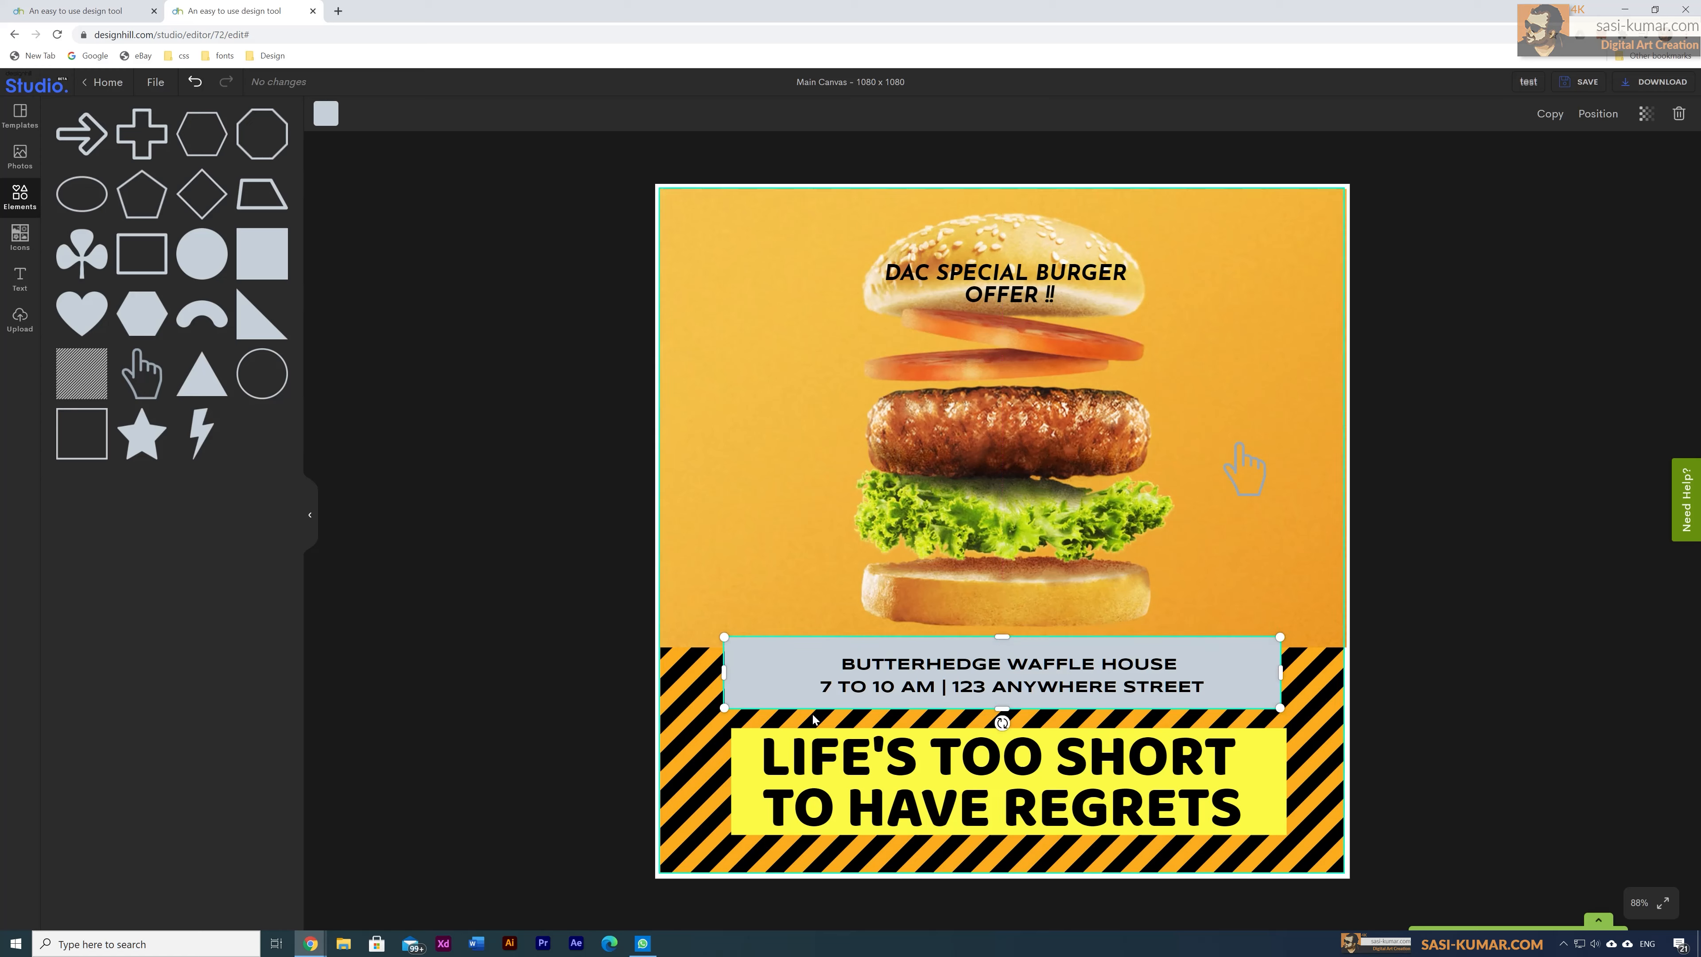
pyautogui.moveTo(1280, 672); pyautogui.dragTo(1283, 673)
pyautogui.moveTo(722, 673); pyautogui.dragTo(798, 684)
pyautogui.click(641, 705)
# Step: Fill the address strip yellow to match the headline banner
pyautogui.click(746, 681)
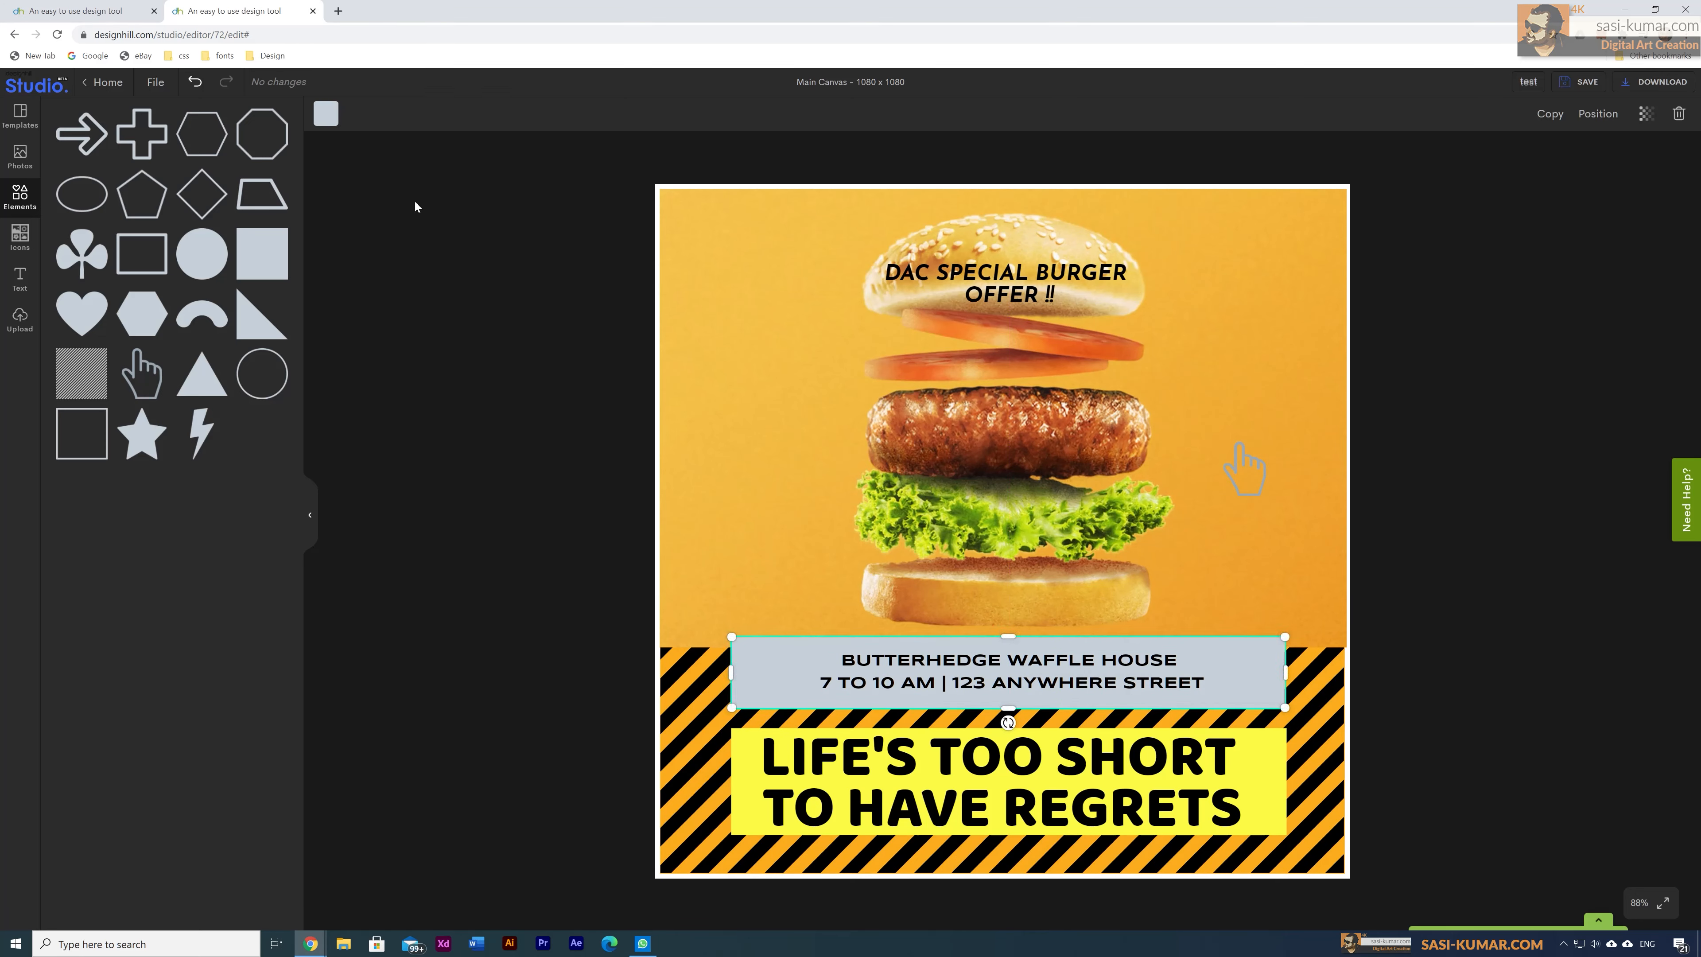
pyautogui.click(325, 113)
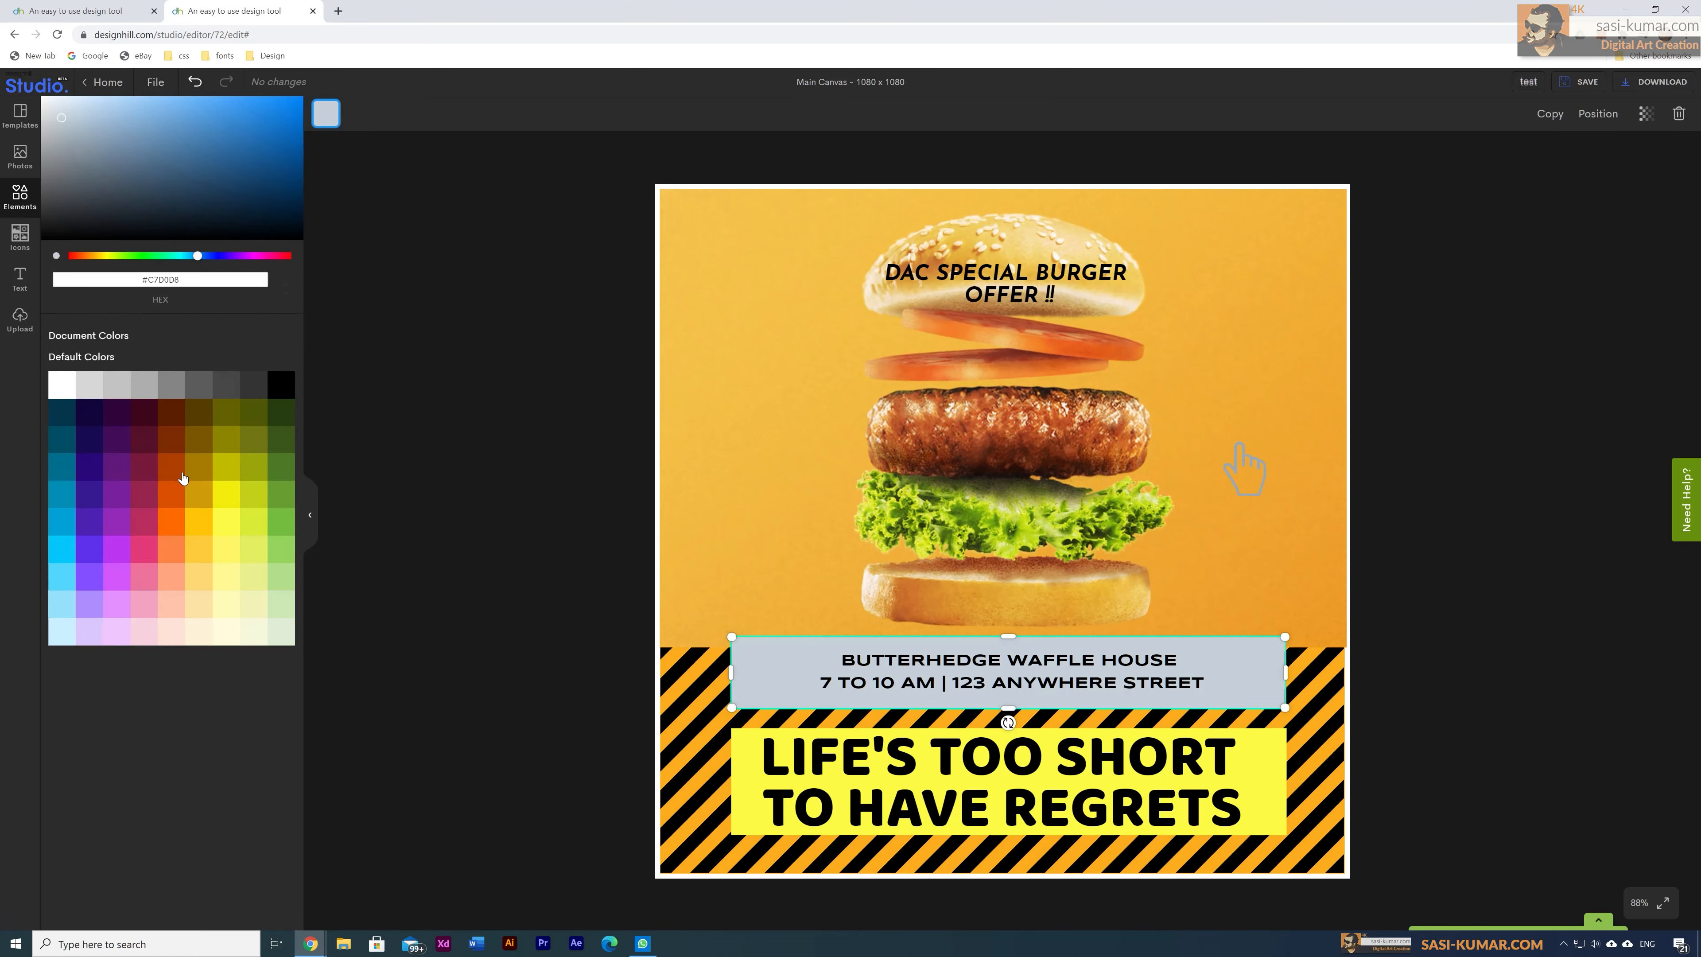
pyautogui.click(183, 478)
pyautogui.click(212, 567)
pyautogui.click(232, 530)
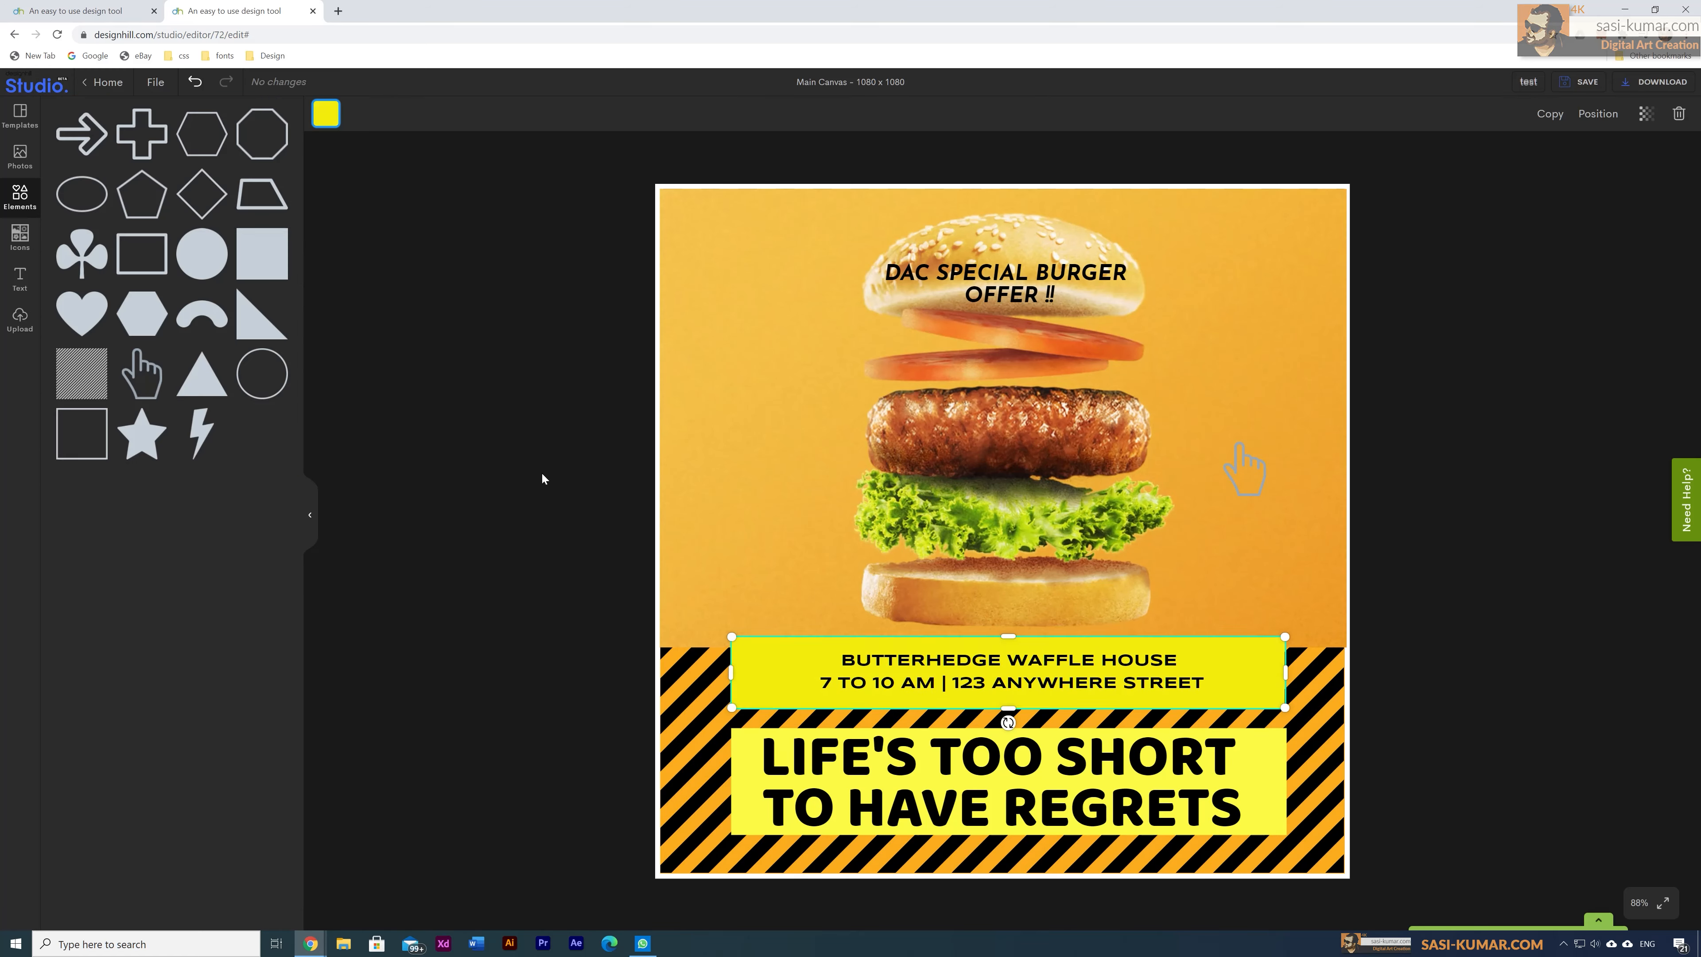
pyautogui.click(542, 477)
pyautogui.moveTo(1014, 605); pyautogui.dragTo(1012, 605)
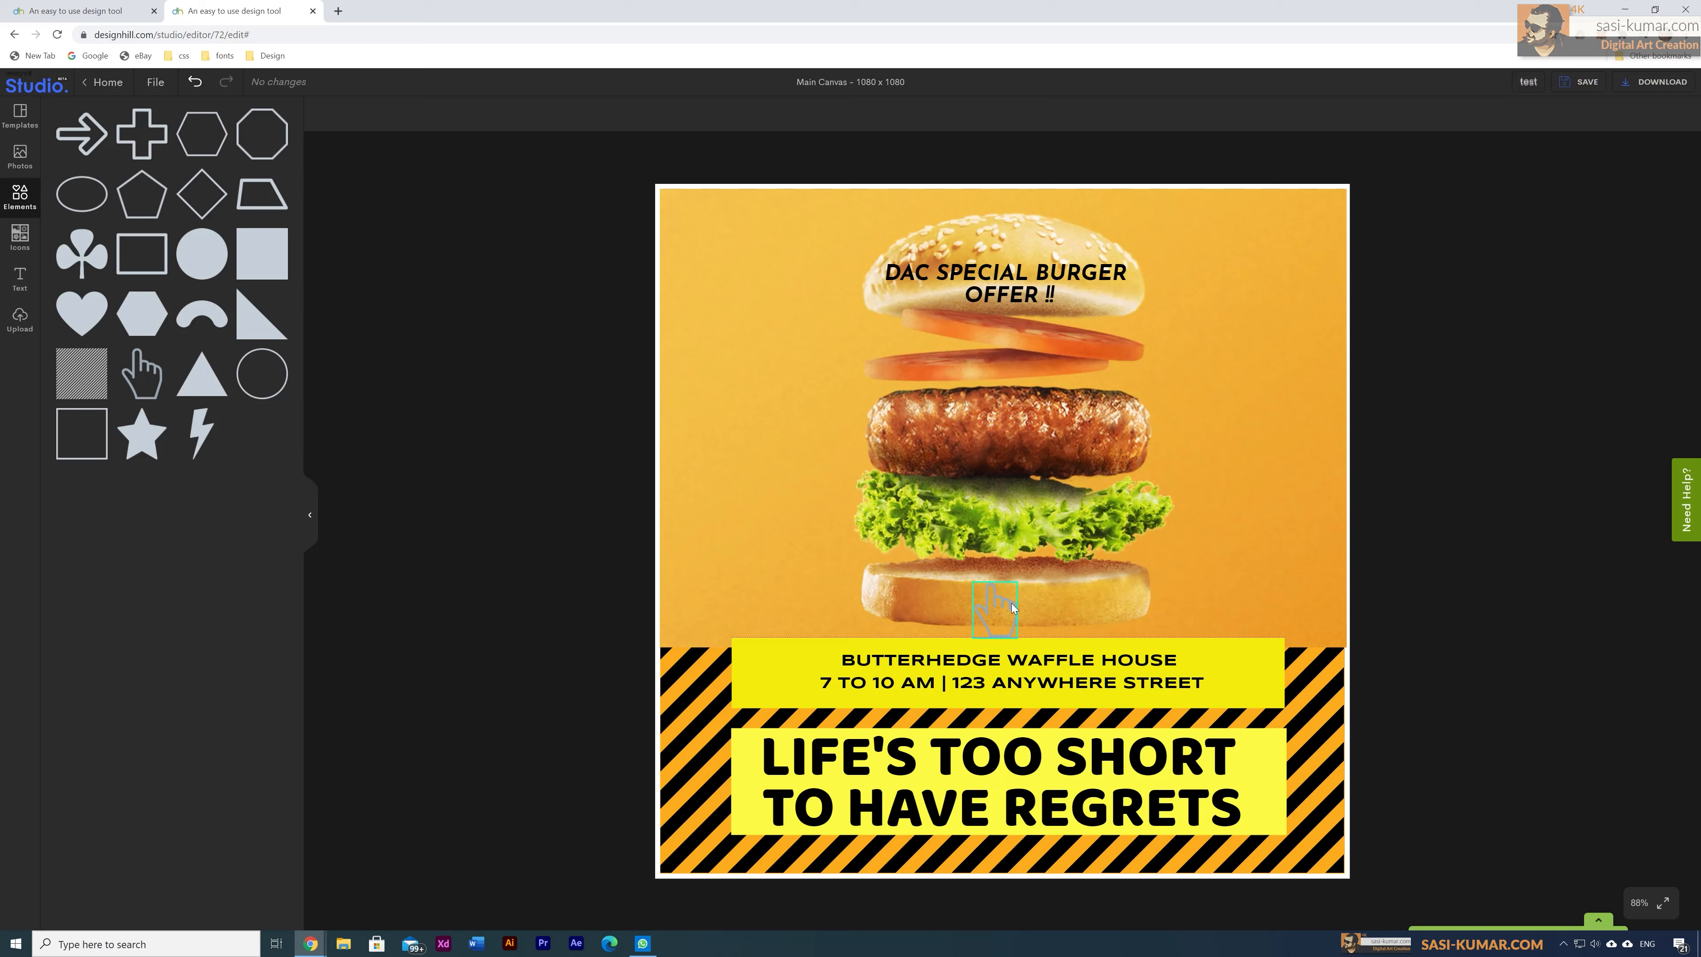
pyautogui.click(326, 114)
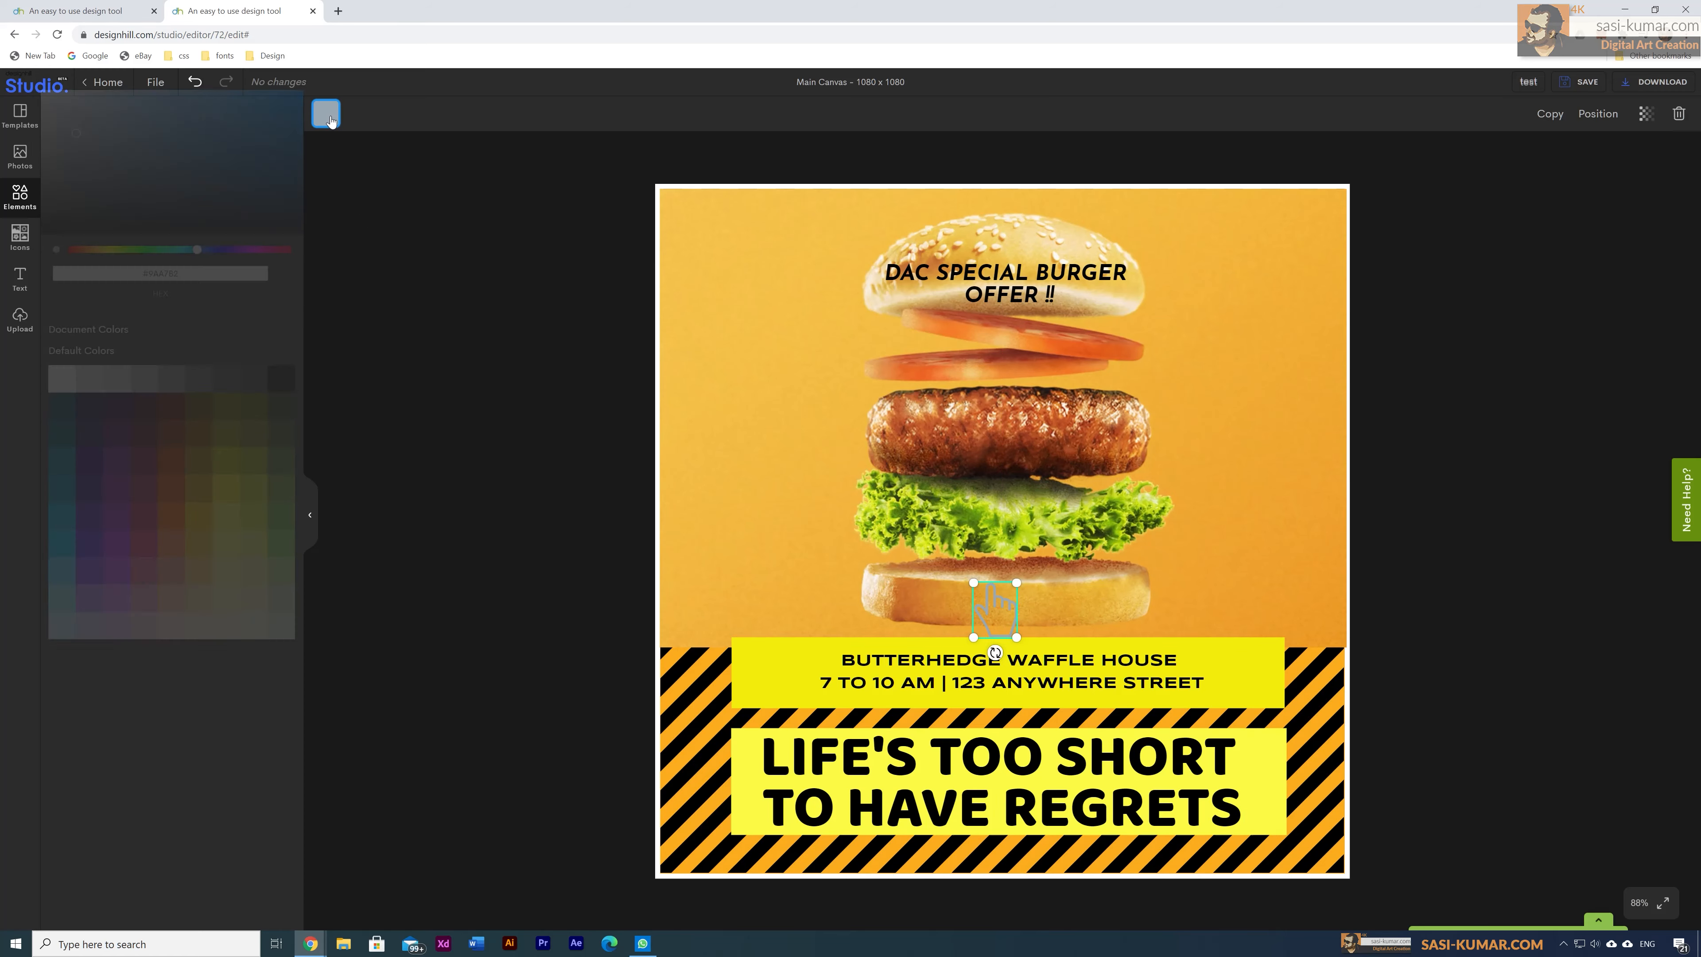
pyautogui.click(234, 484)
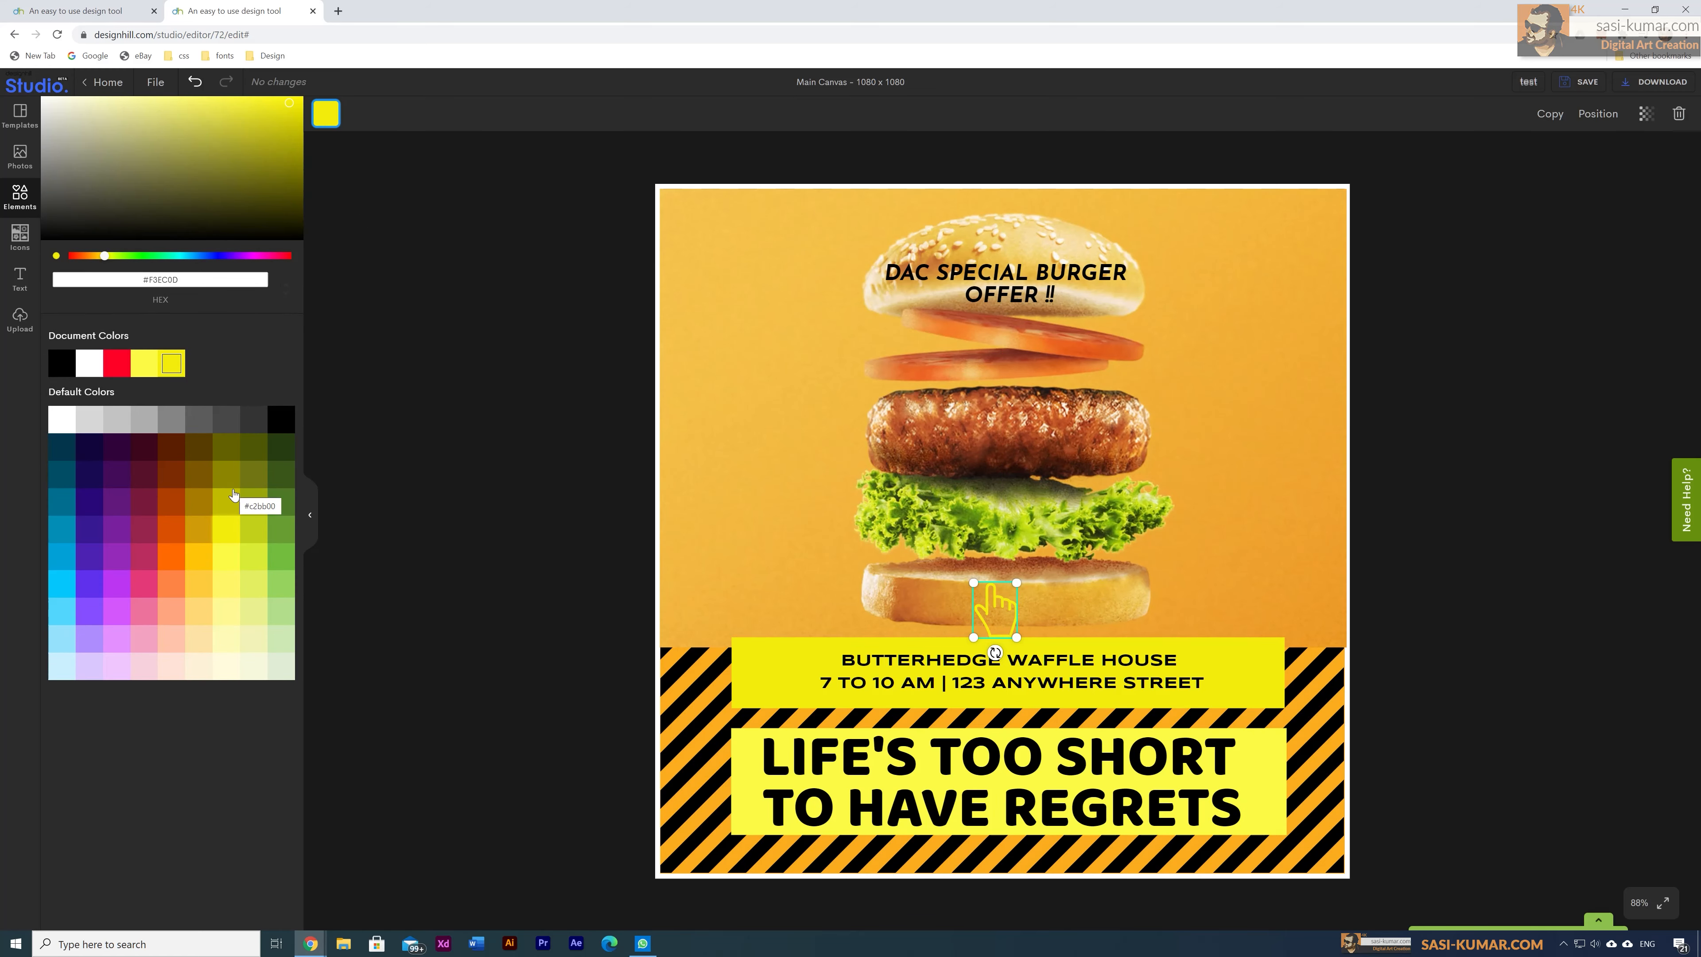
pyautogui.click(258, 649)
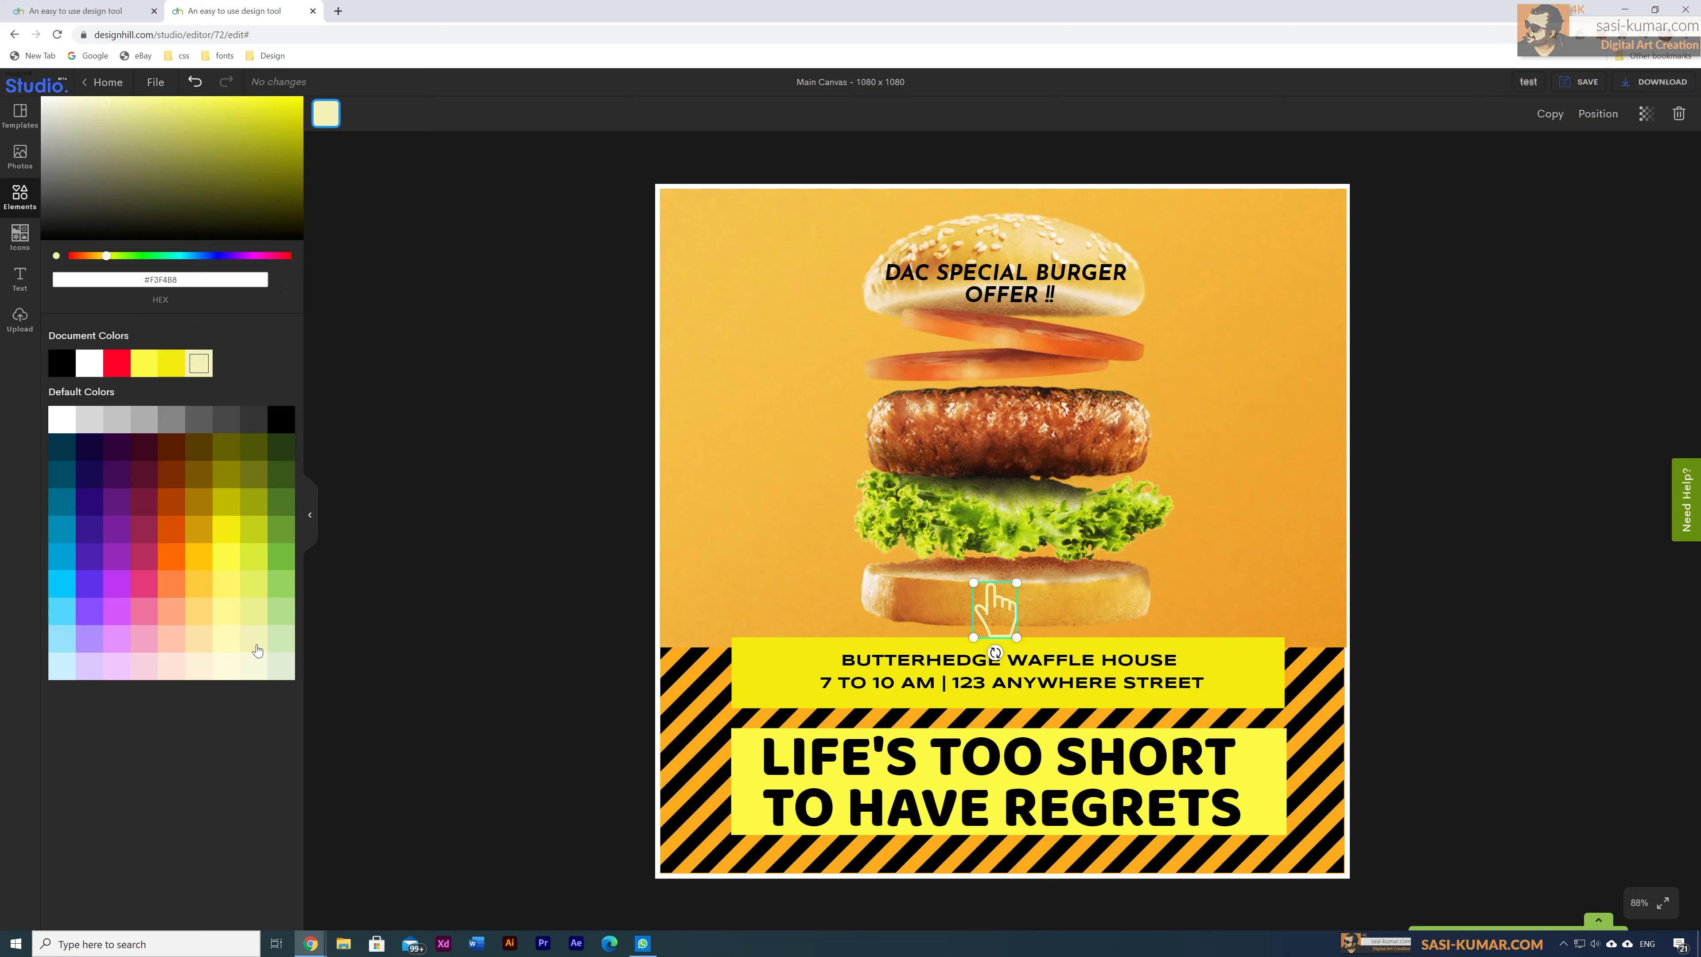
pyautogui.click(468, 653)
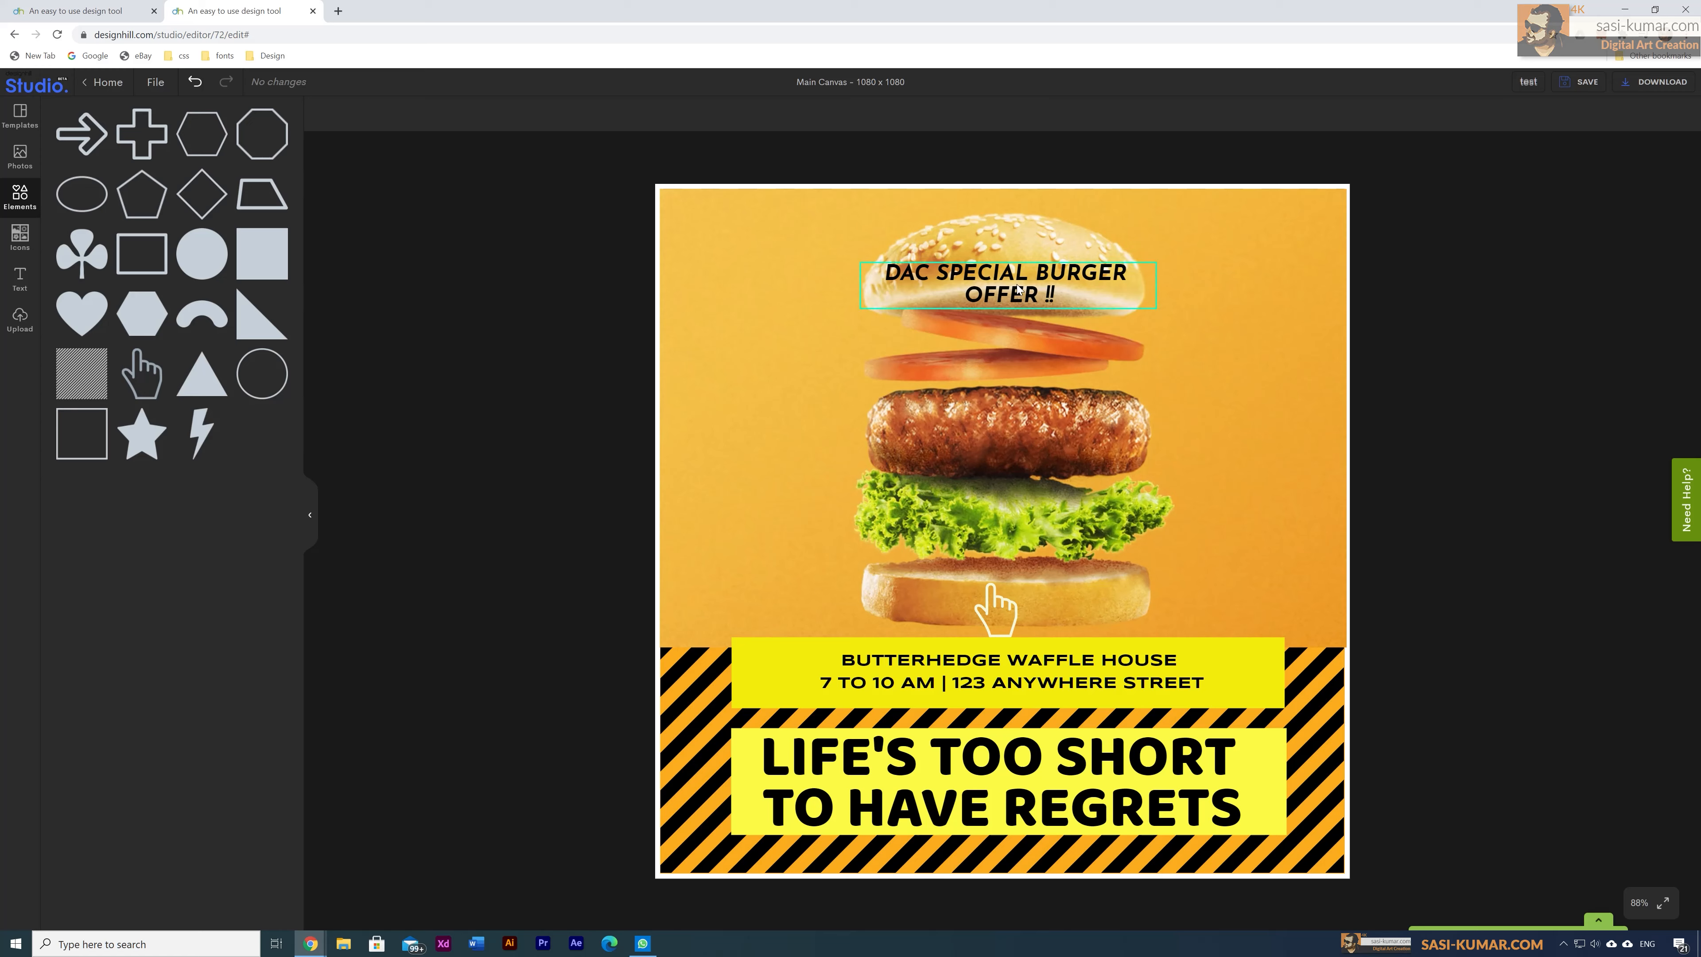
pyautogui.moveTo(1017, 288); pyautogui.dragTo(1016, 246)
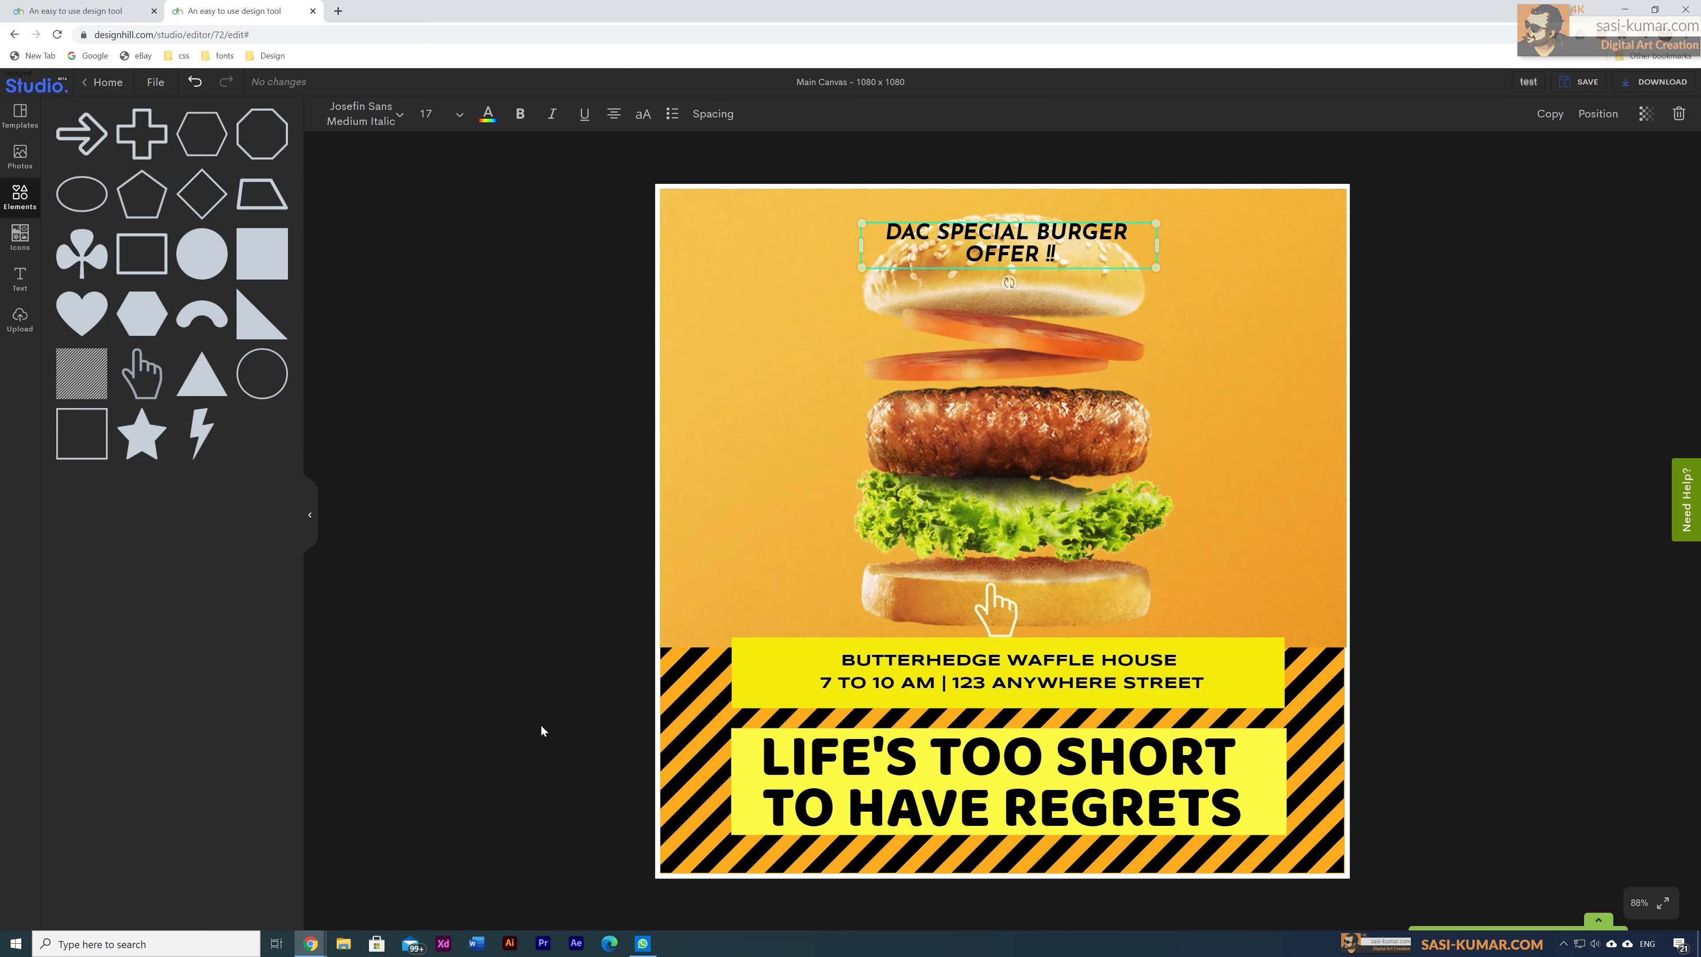
pyautogui.click(993, 607)
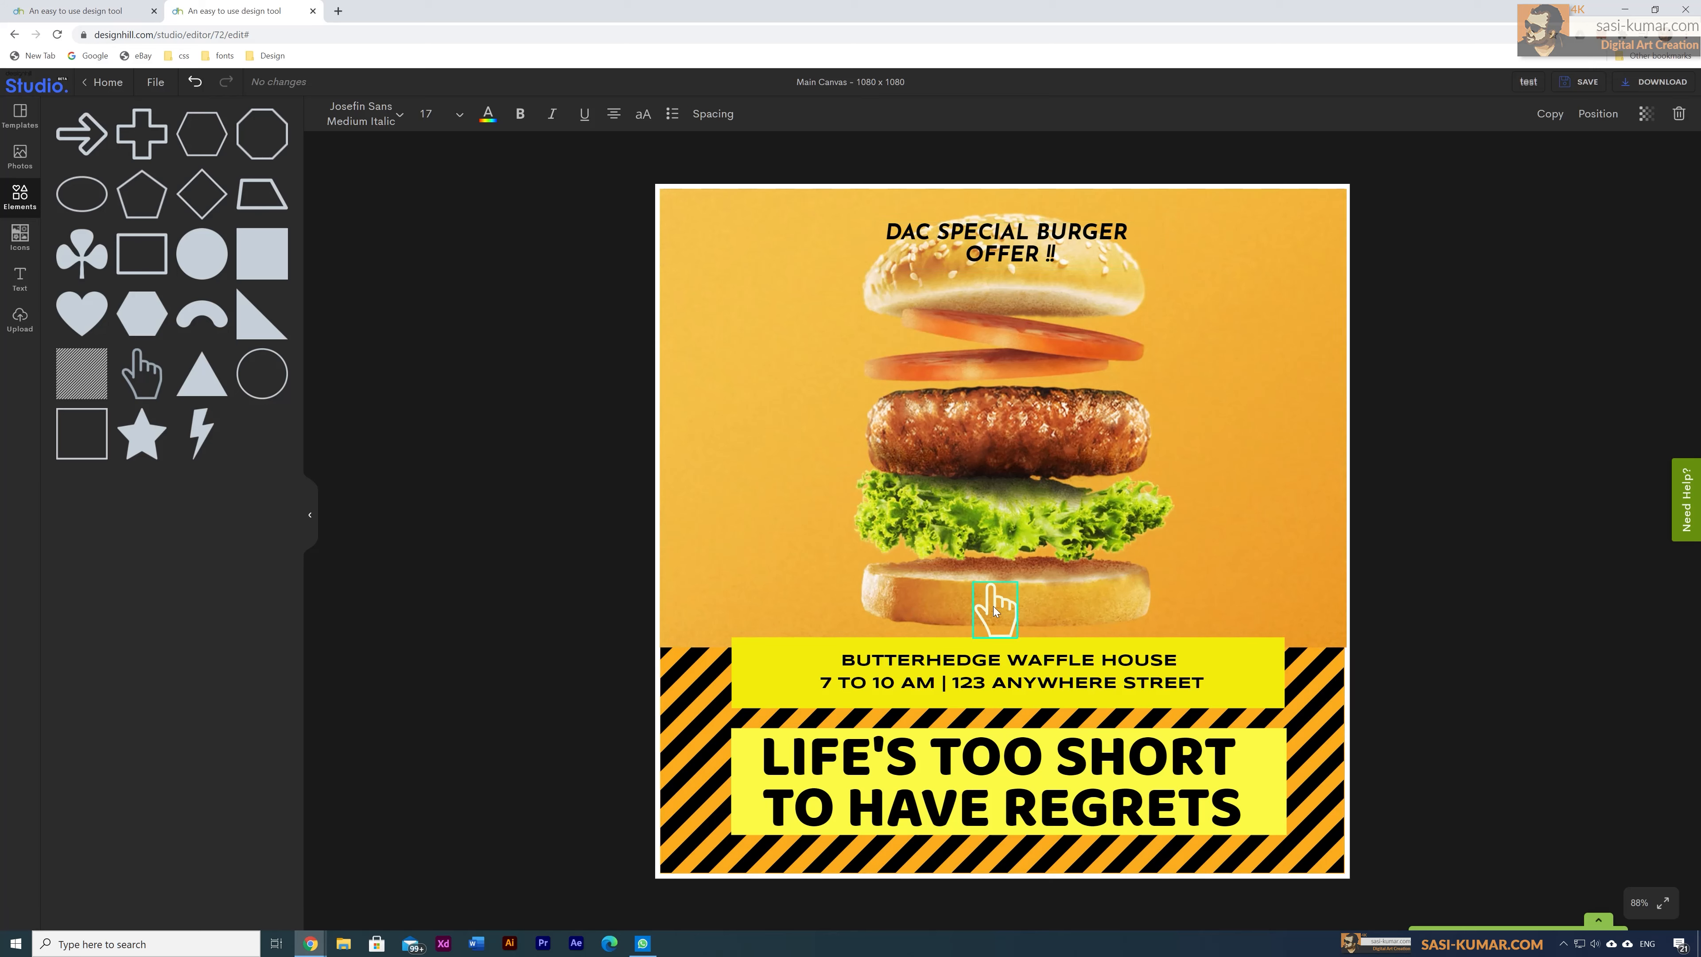
pyautogui.press('Delete')
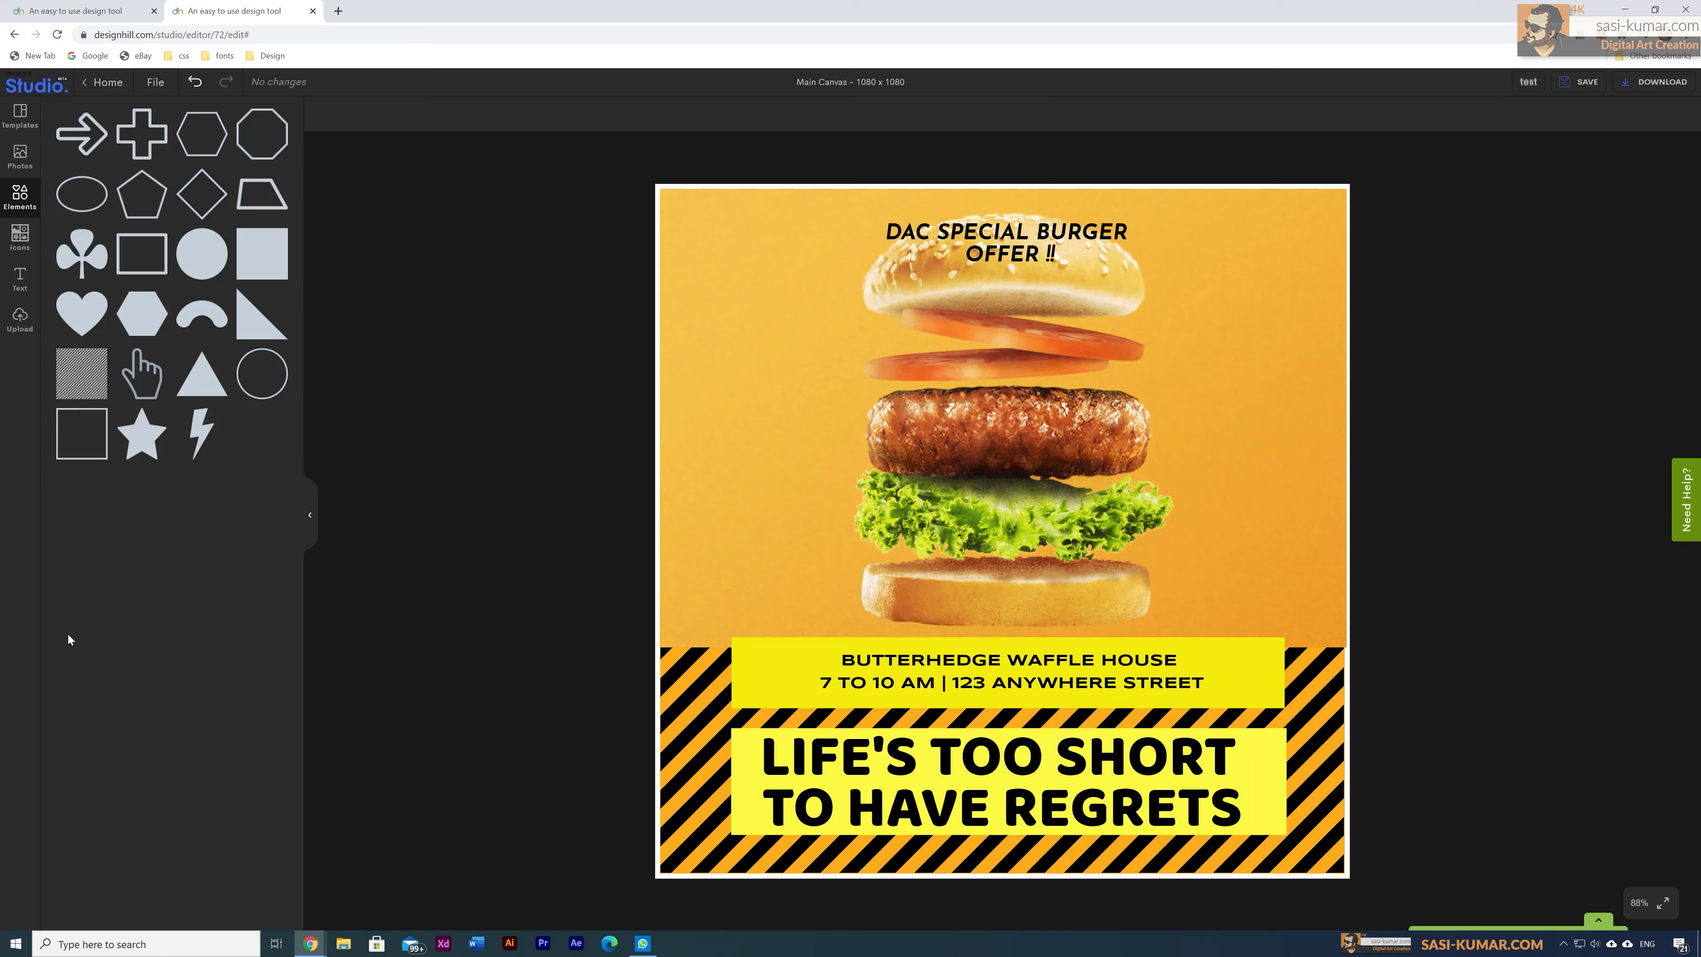
# Step: Find the star in the Icons library and add it to the poster
pyautogui.click(20, 240)
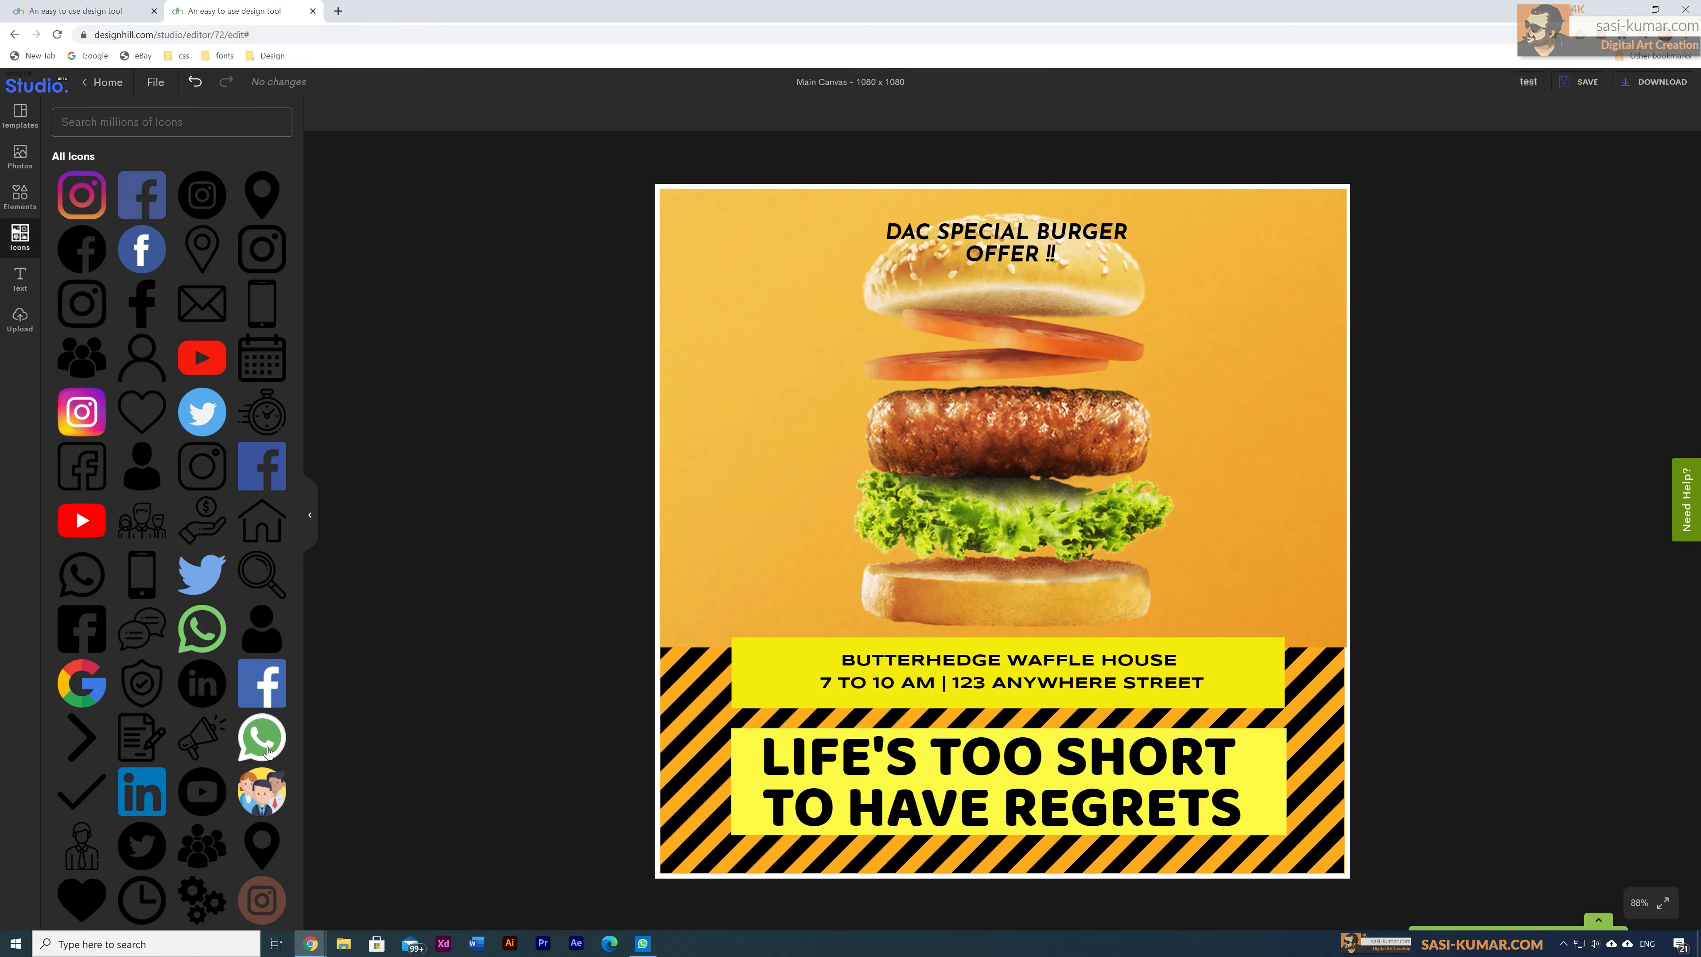
pyautogui.scroll(-9, 234, 539)
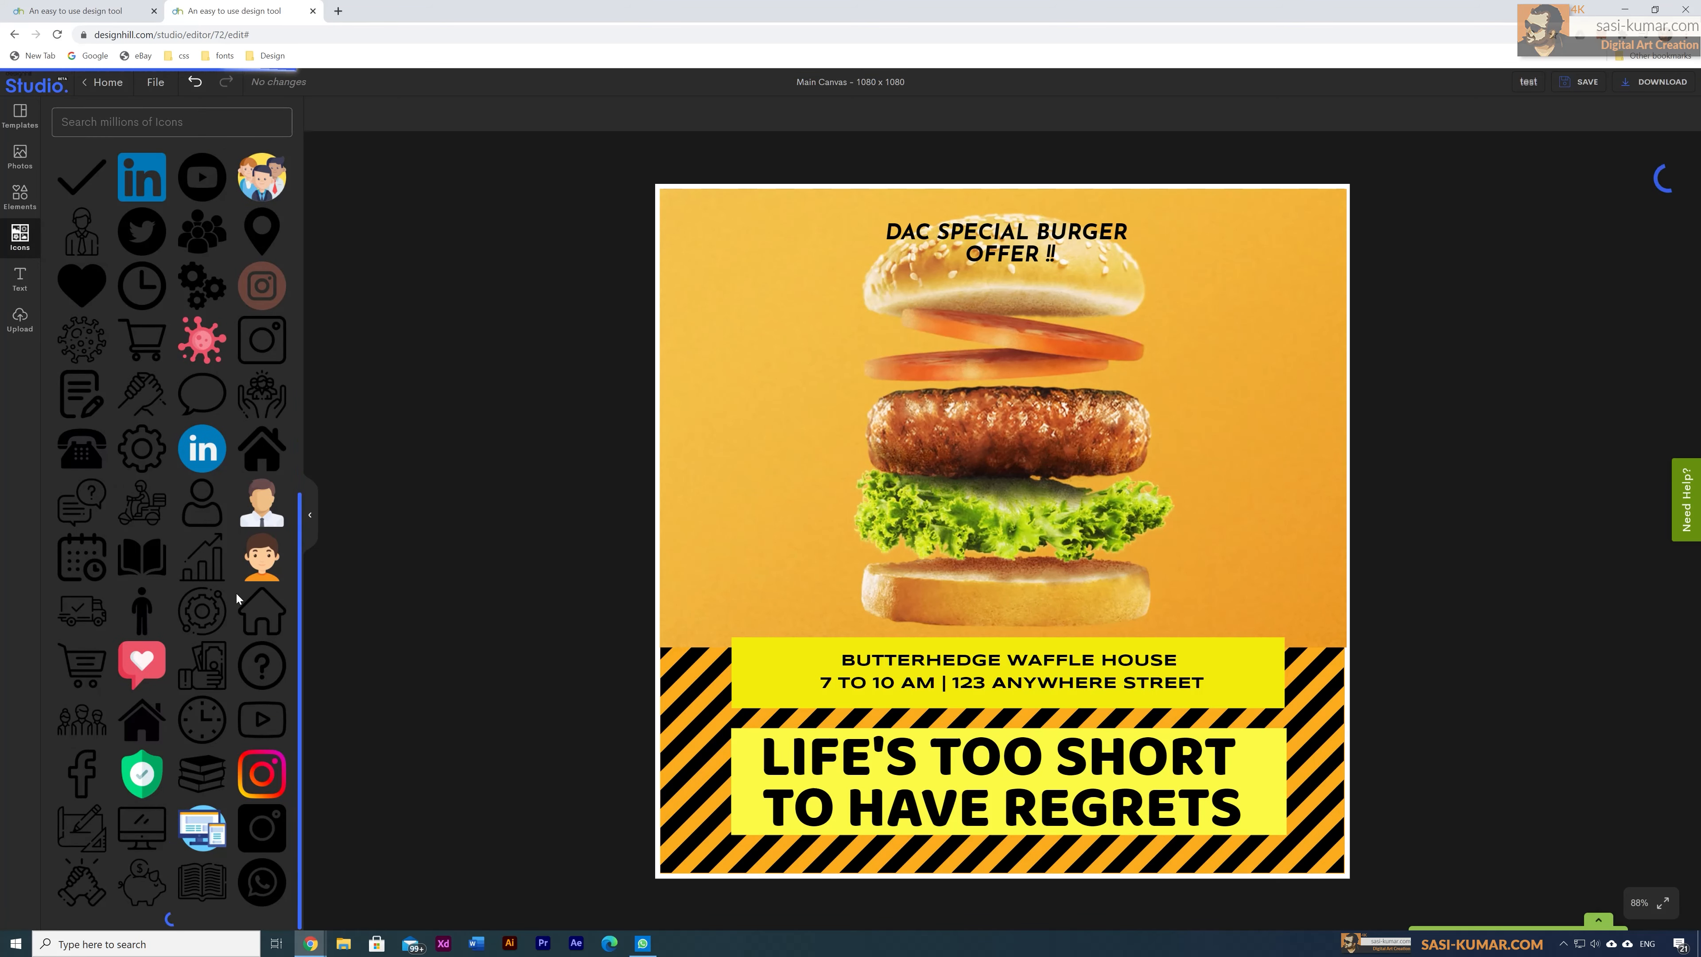
pyautogui.scroll(-7, 232, 615)
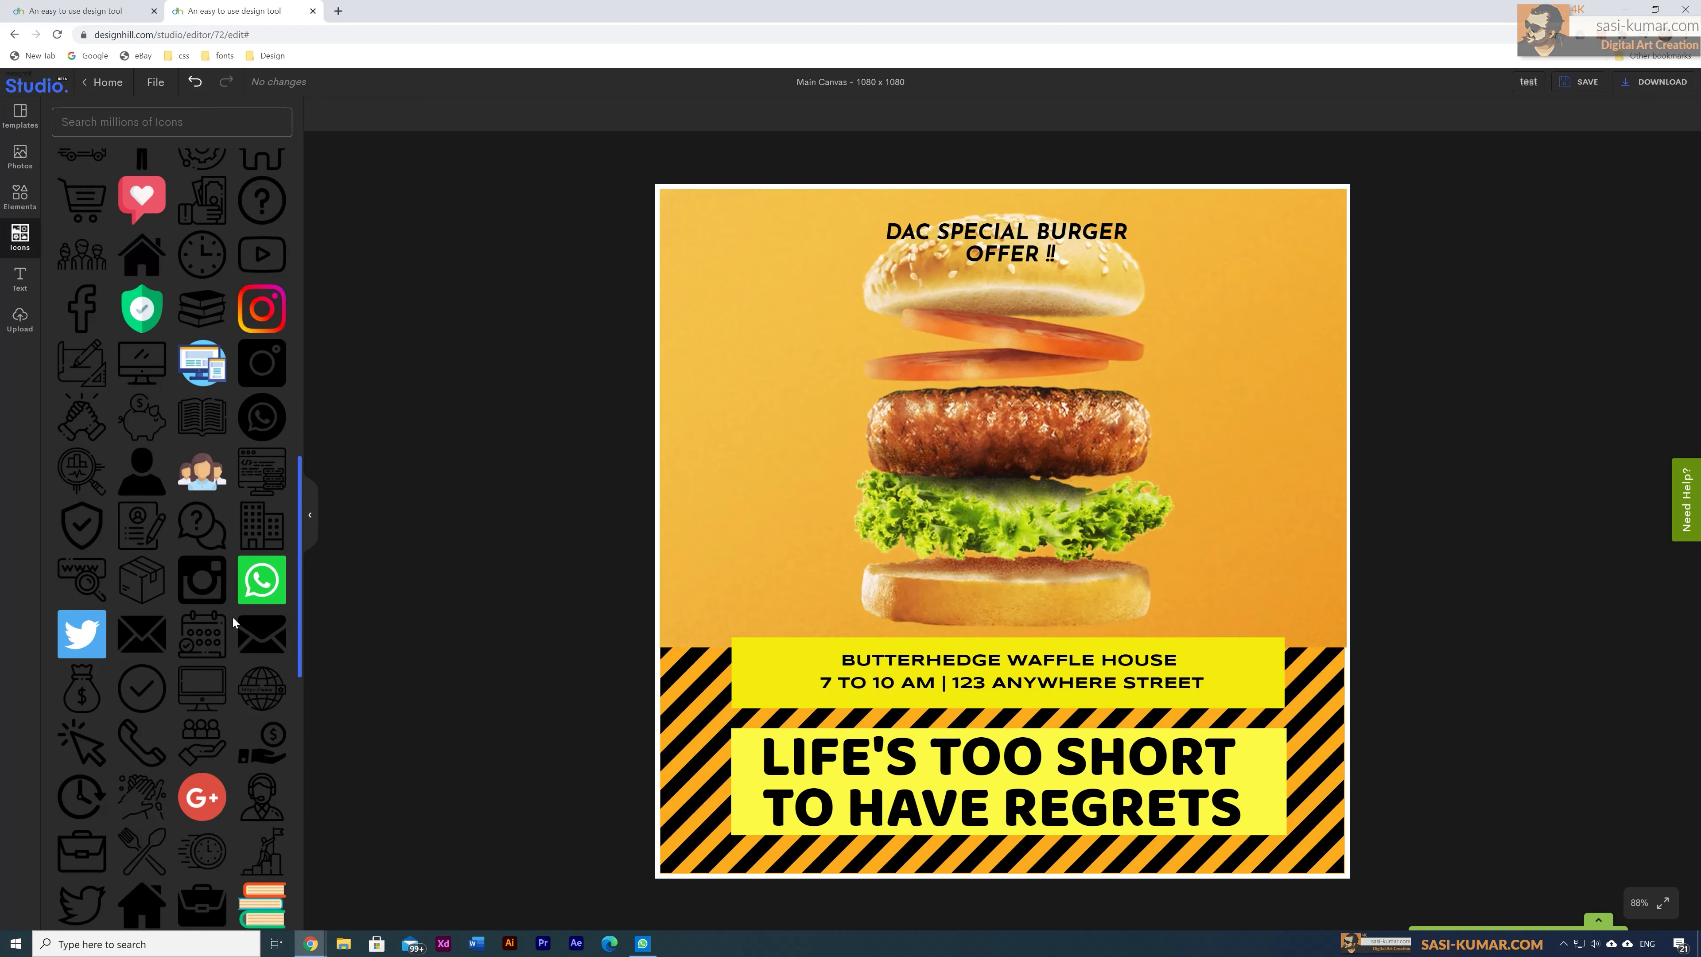
pyautogui.scroll(-11, 233, 617)
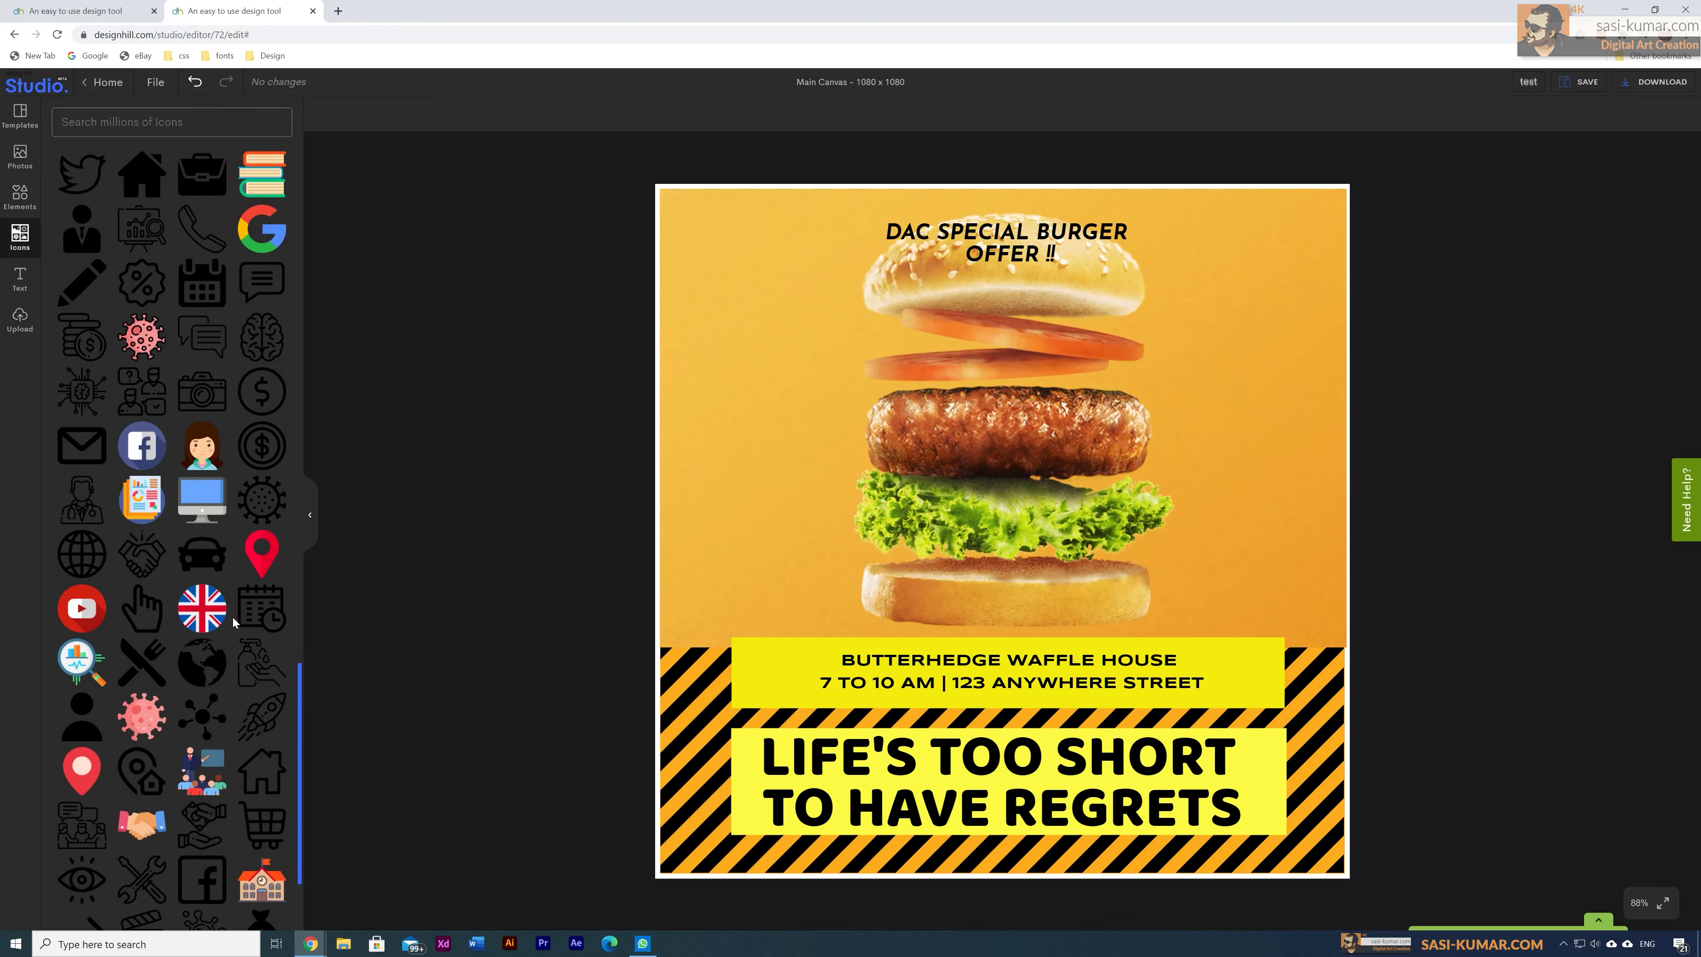
pyautogui.scroll(-6, 232, 616)
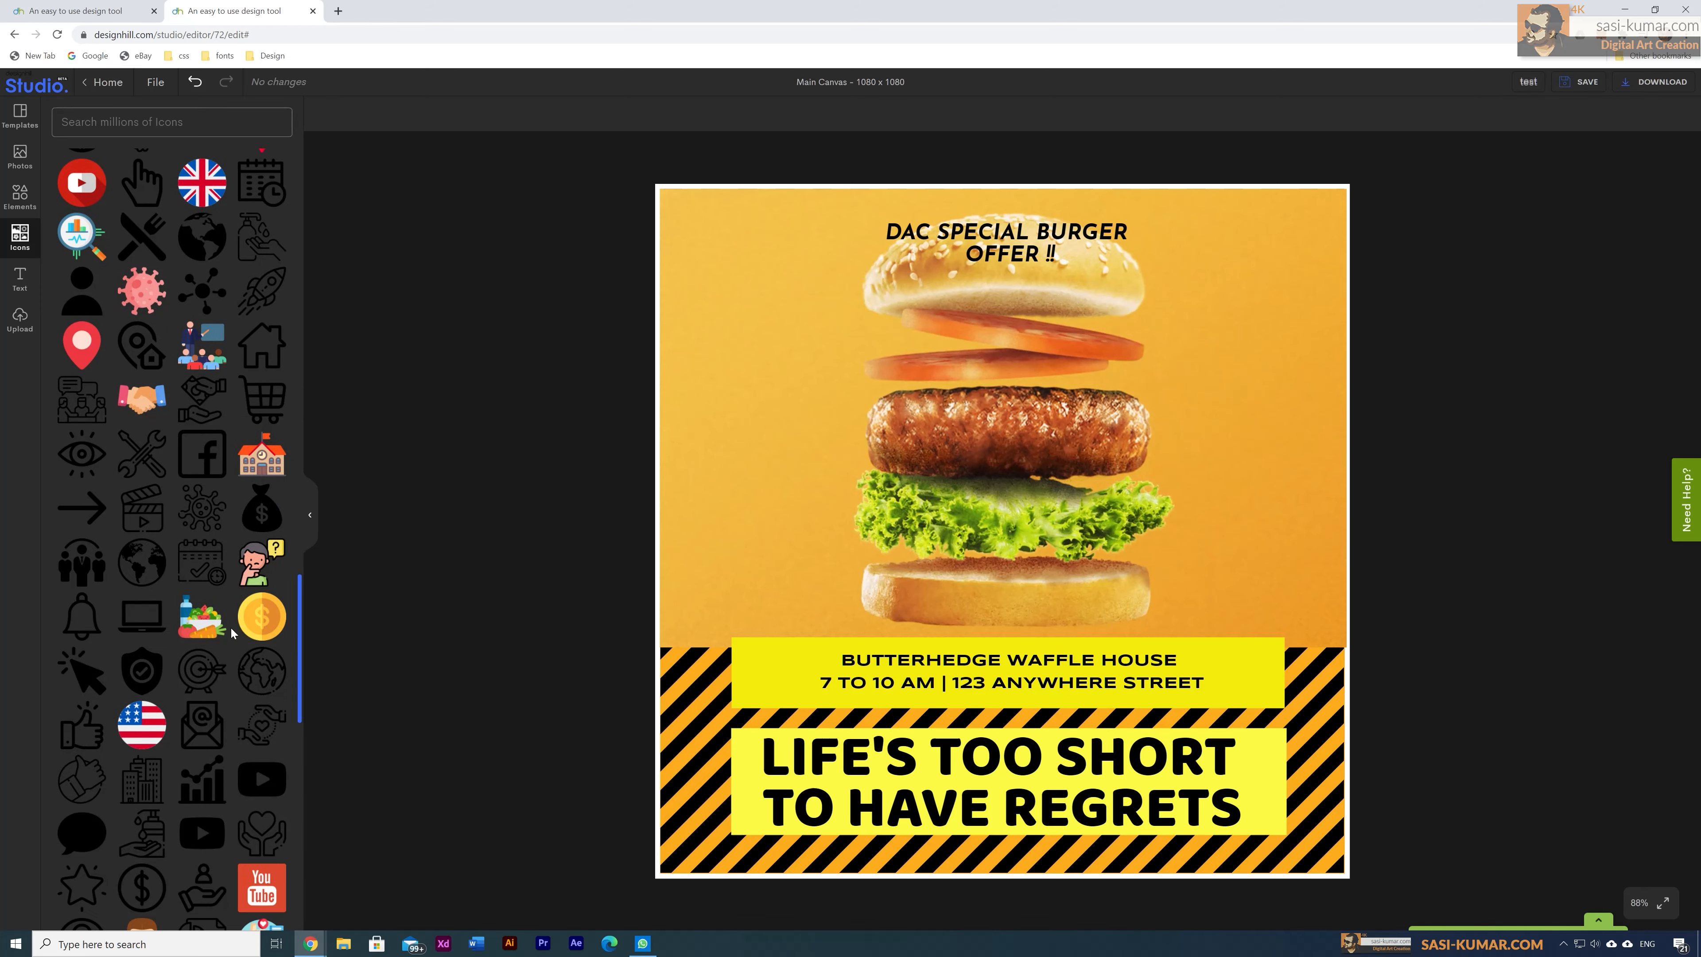
pyautogui.scroll(-10, 233, 631)
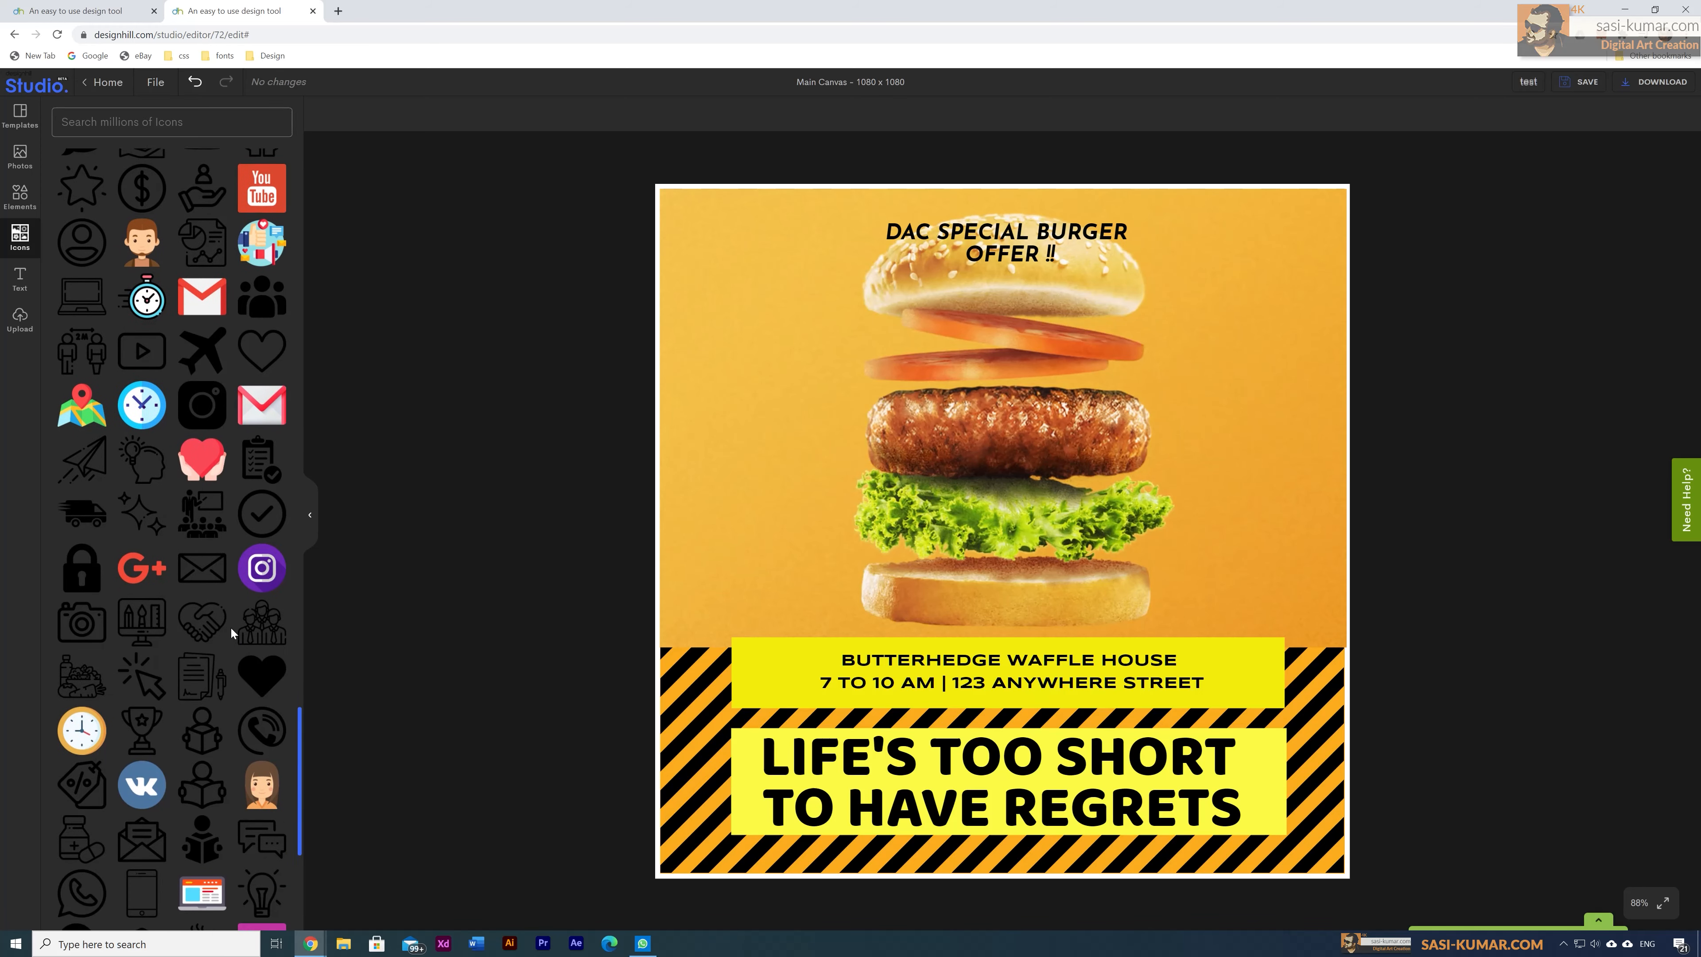
pyautogui.scroll(-6, 230, 626)
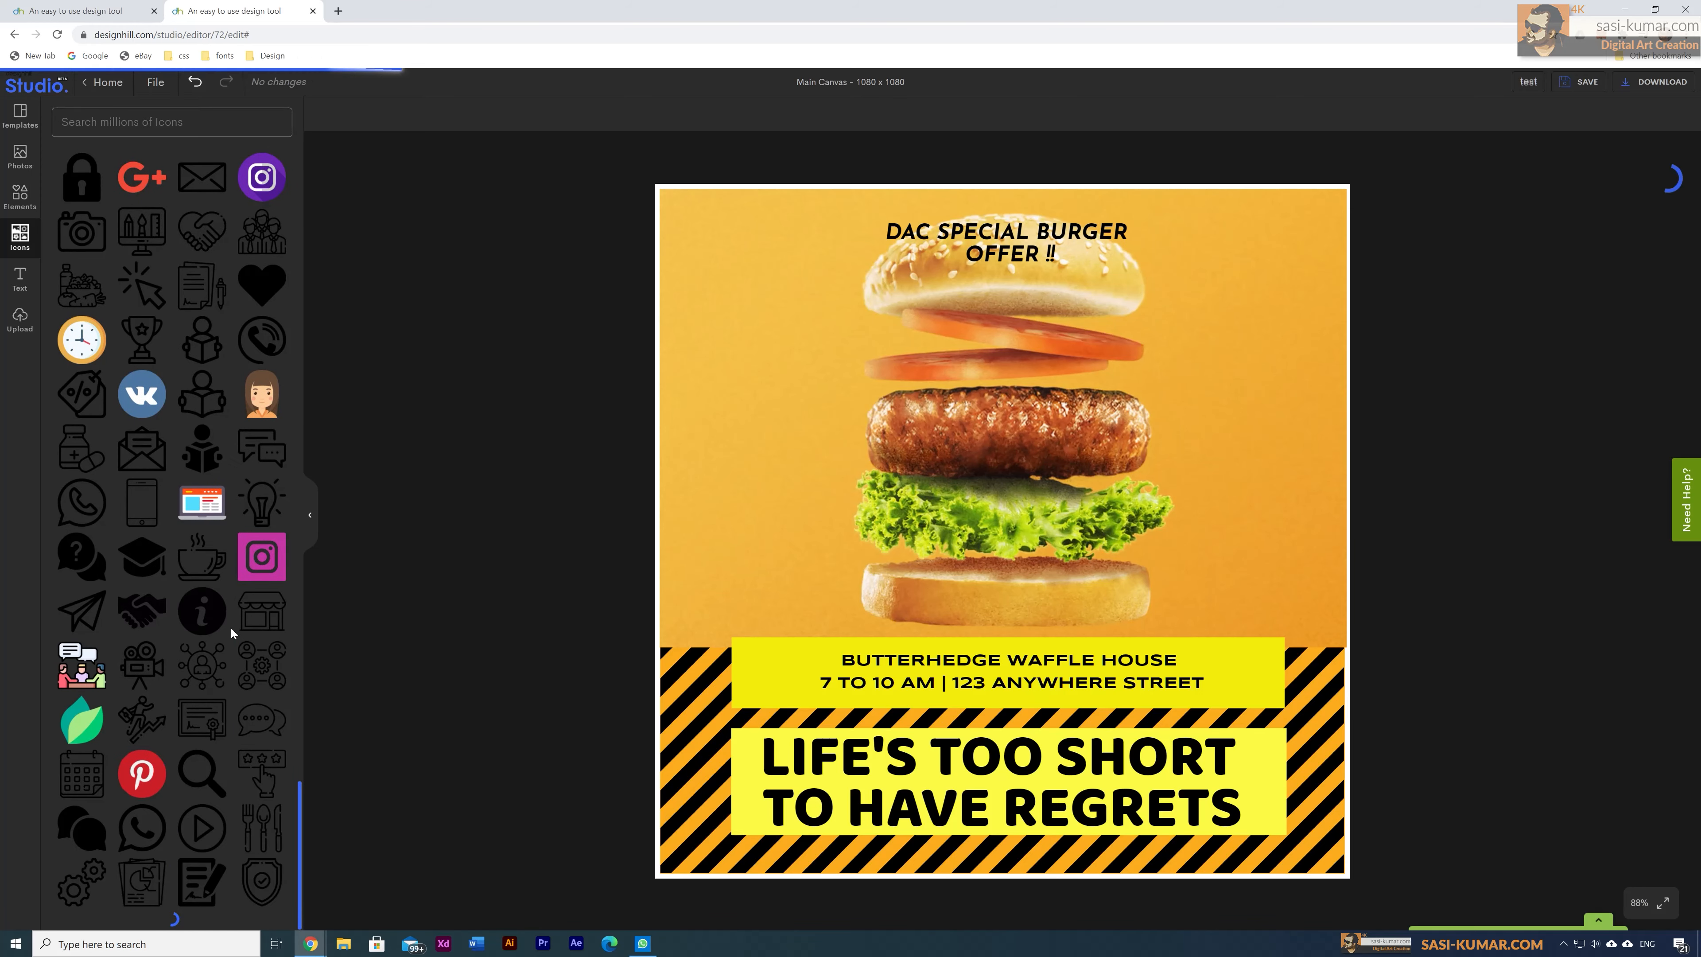
pyautogui.scroll(-3, 229, 626)
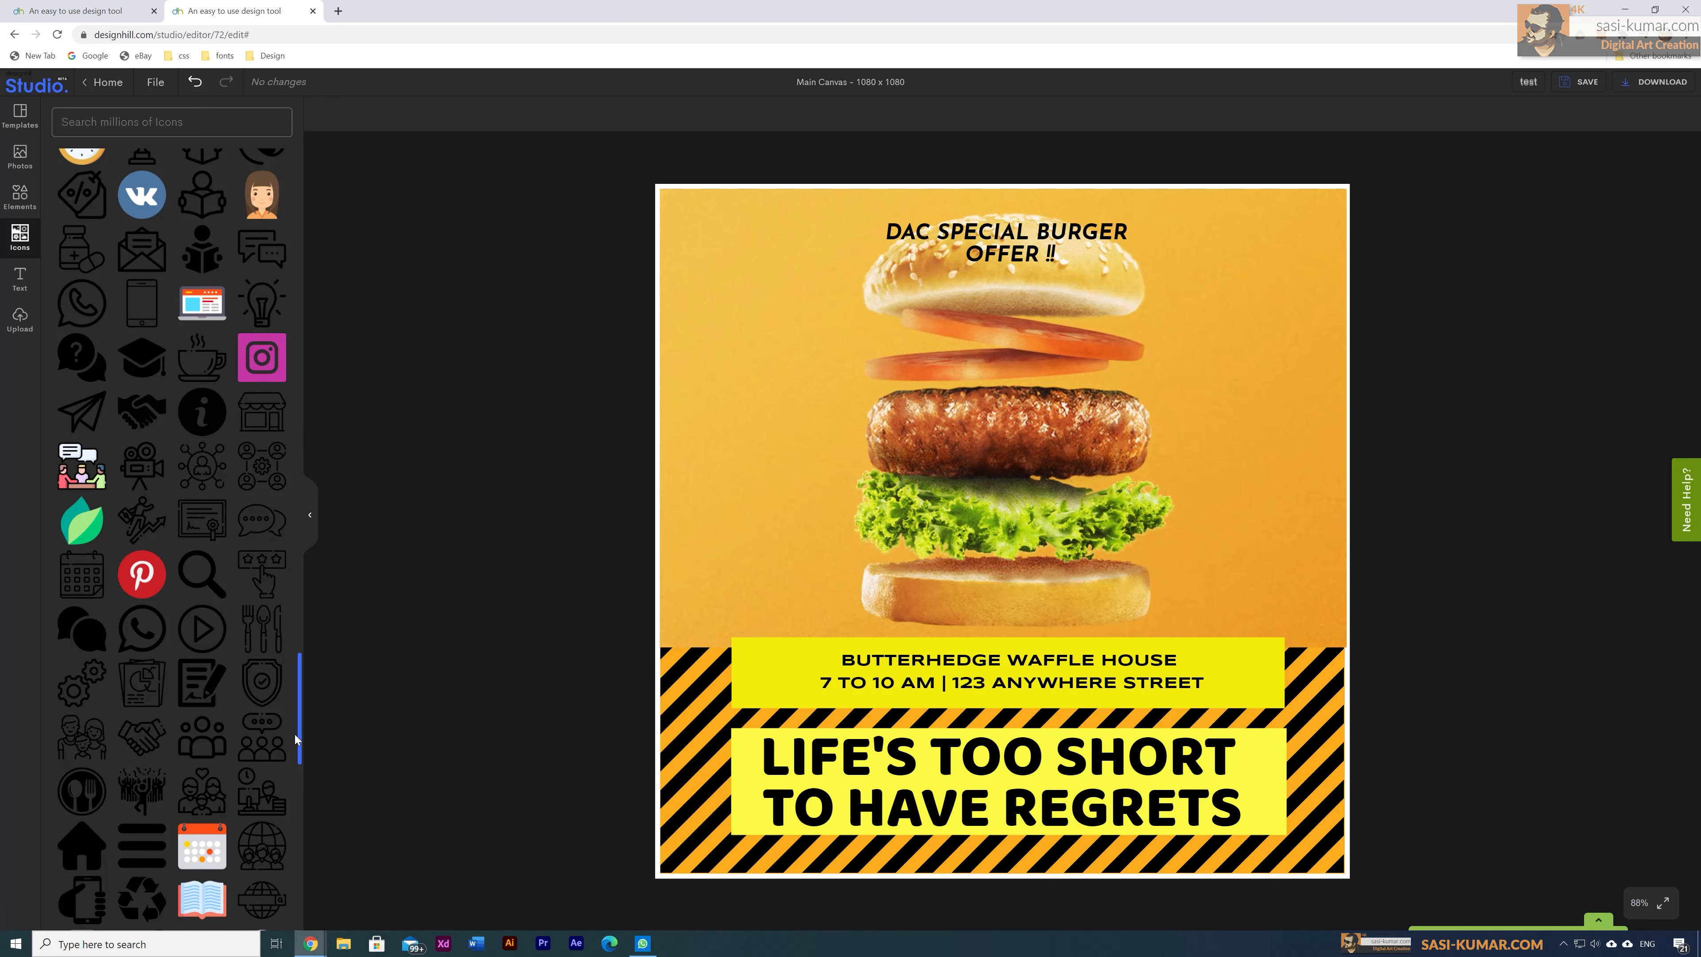
pyautogui.moveTo(301, 713); pyautogui.dragTo(299, 838)
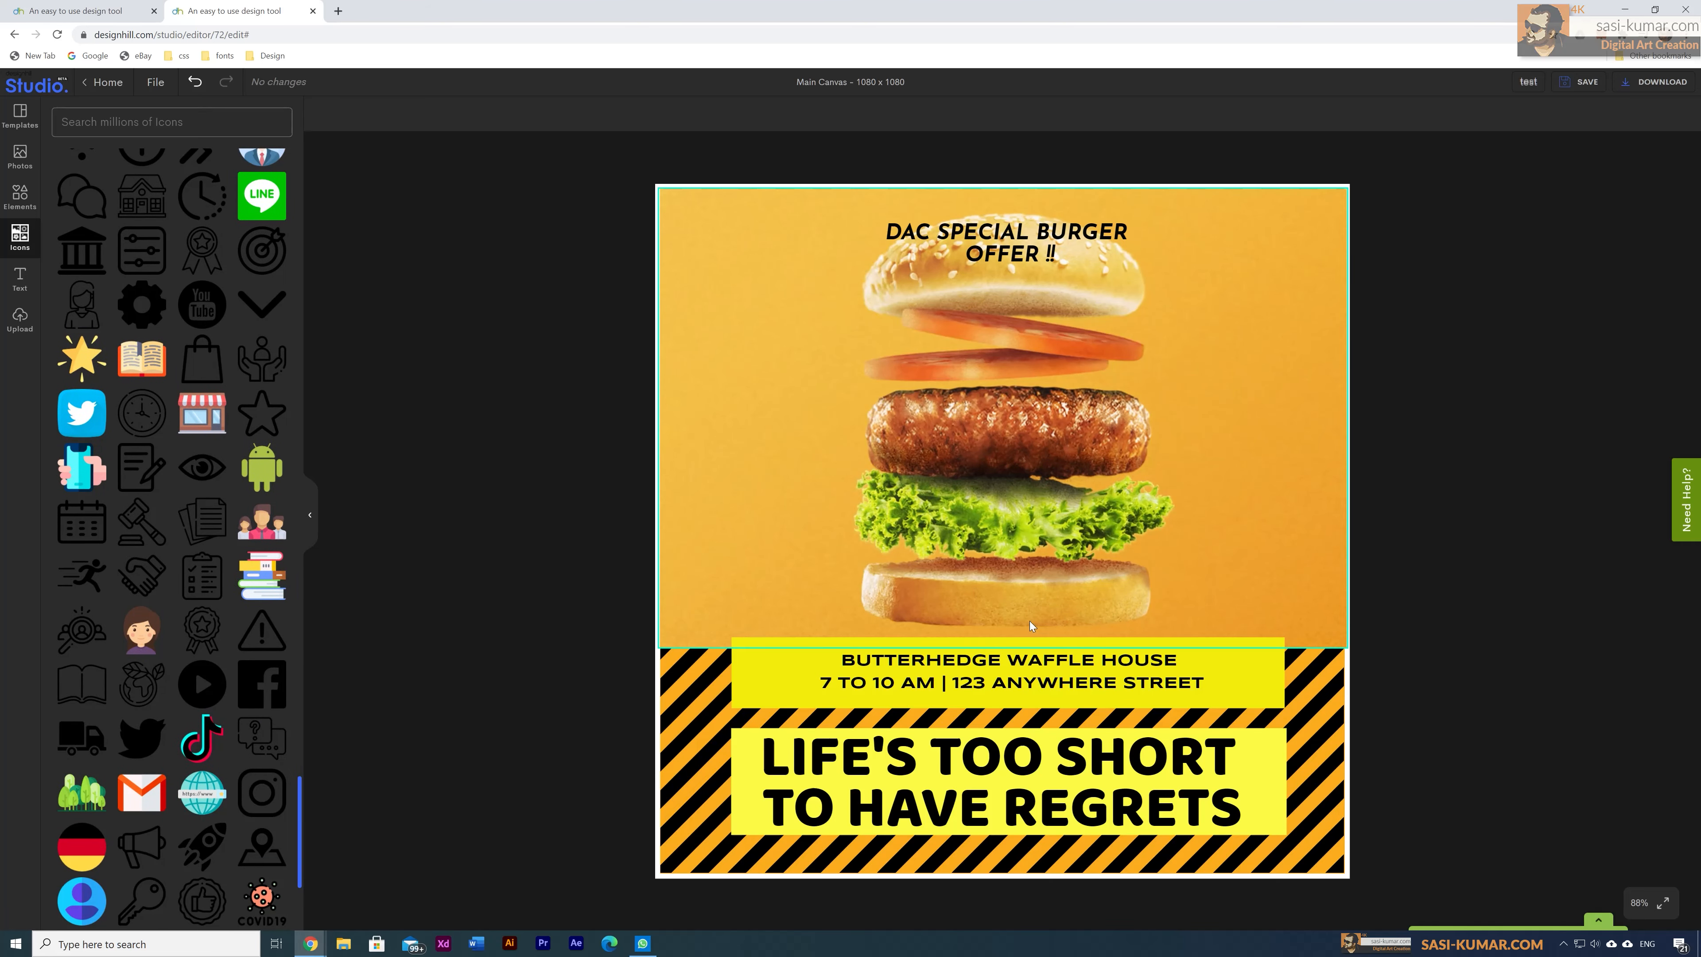
pyautogui.click(83, 354)
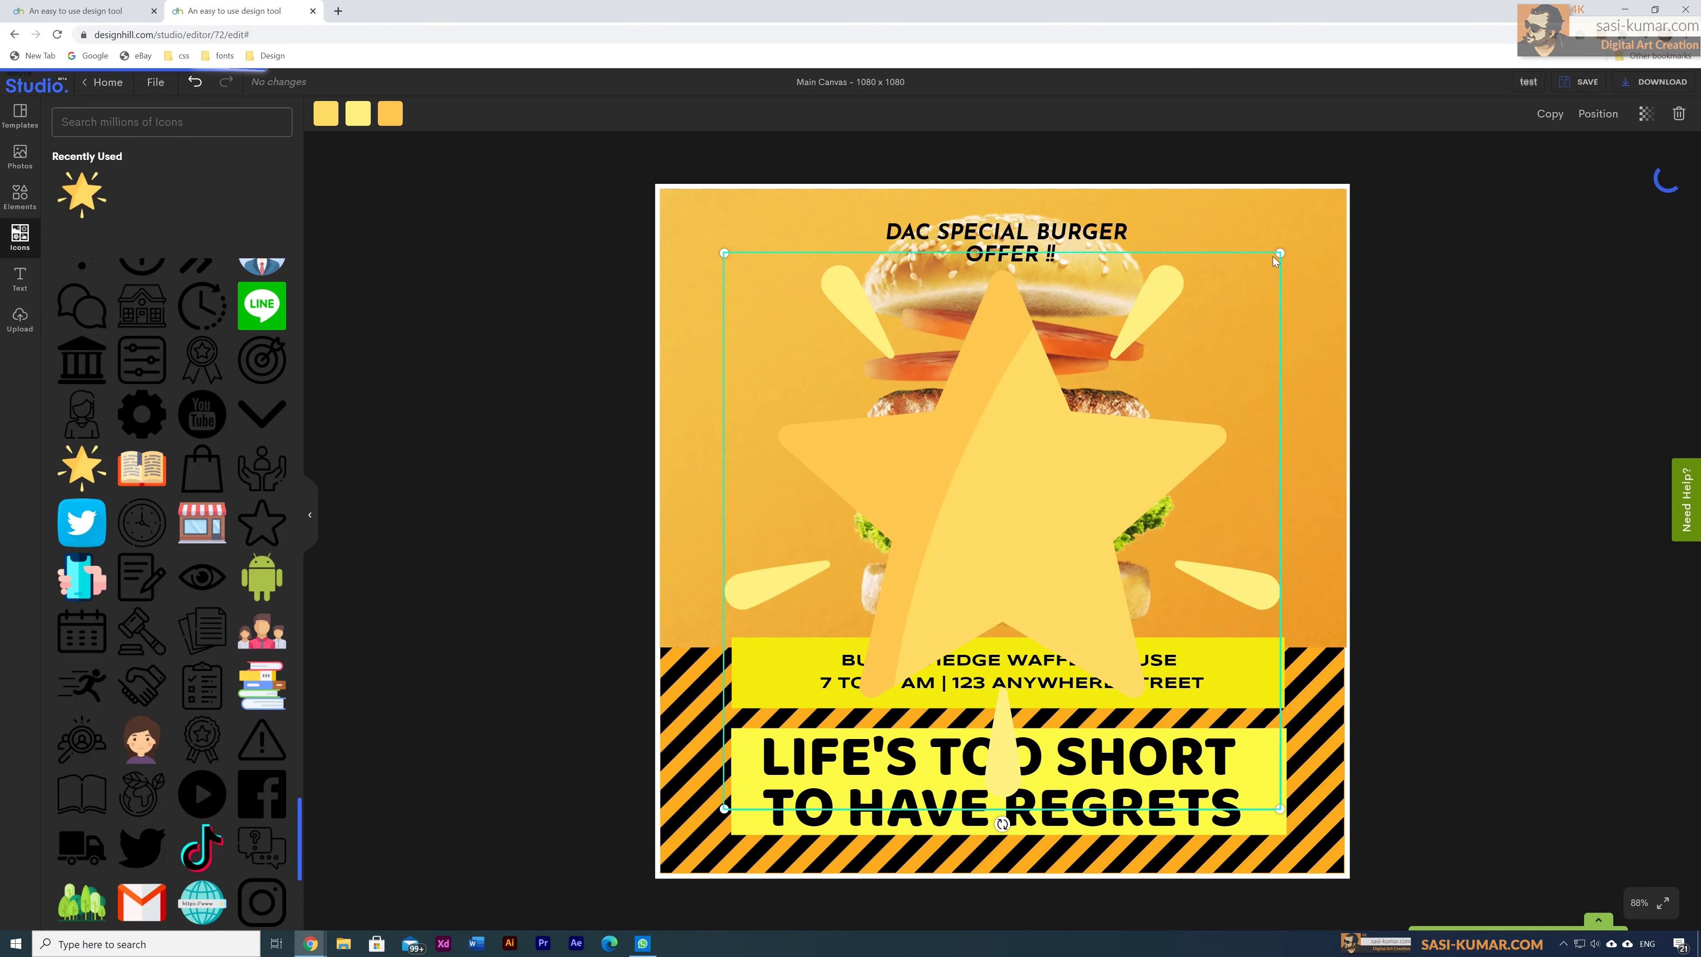
# Step: Shrink the star and tuck it behind the text bands, slightly lower right
pyautogui.moveTo(1275, 262); pyautogui.dragTo(1205, 352)
pyautogui.moveTo(1013, 499); pyautogui.dragTo(1004, 529)
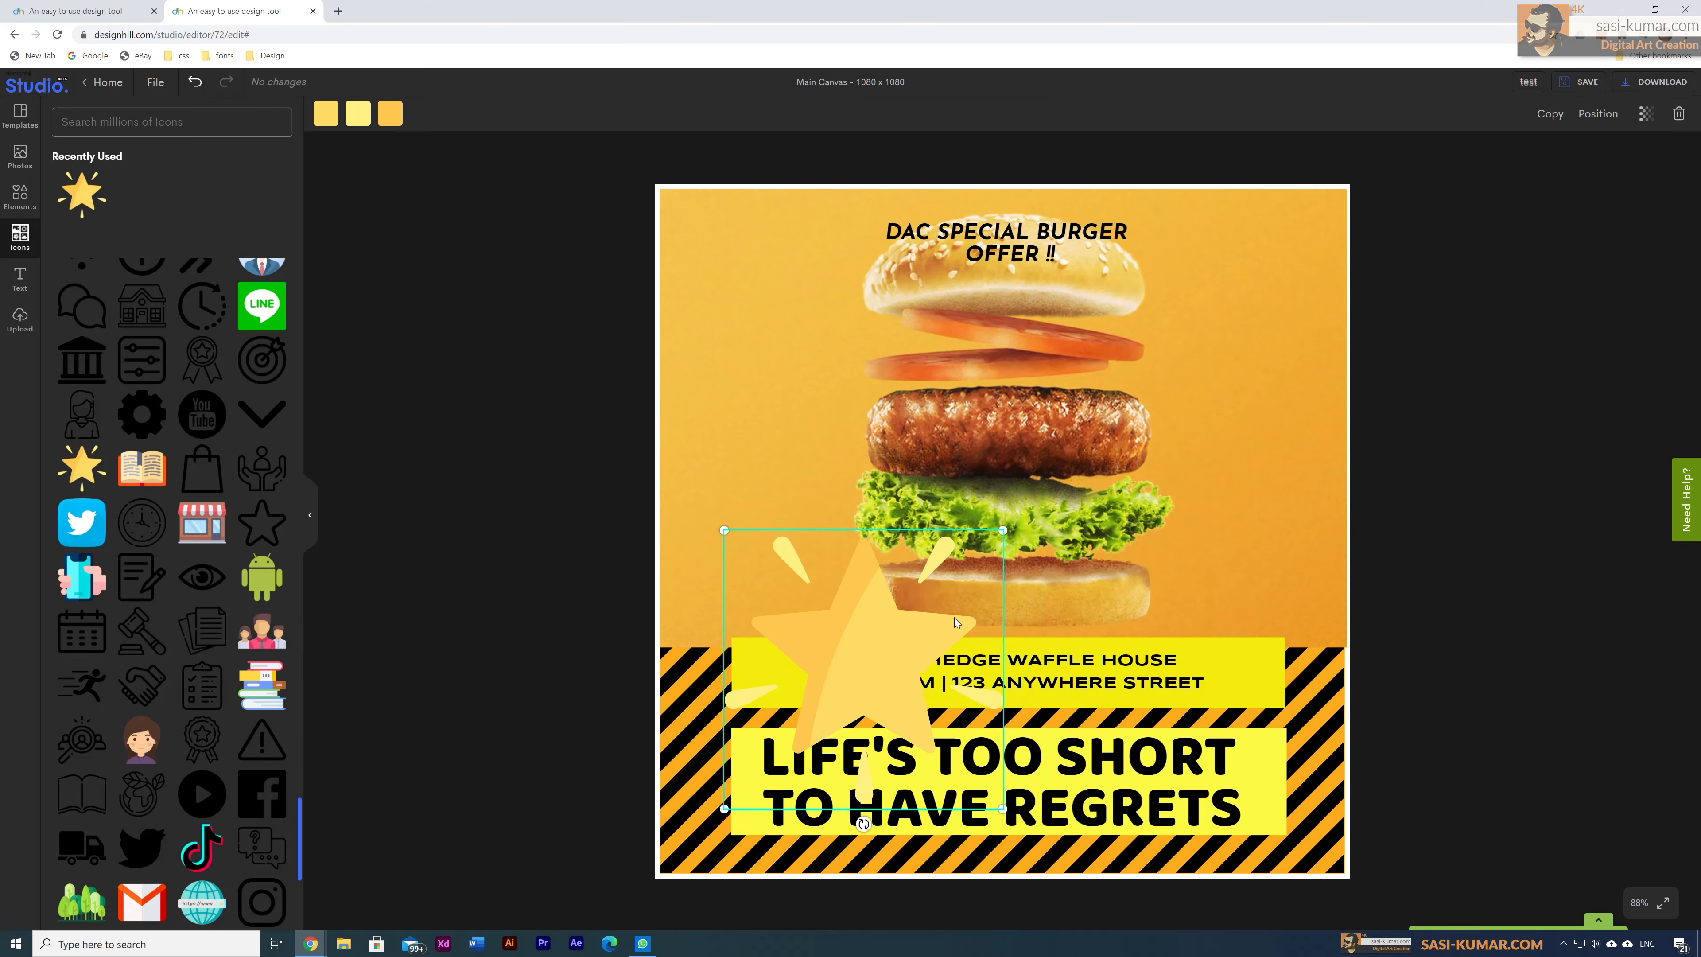
pyautogui.moveTo(832, 661); pyautogui.dragTo(966, 688)
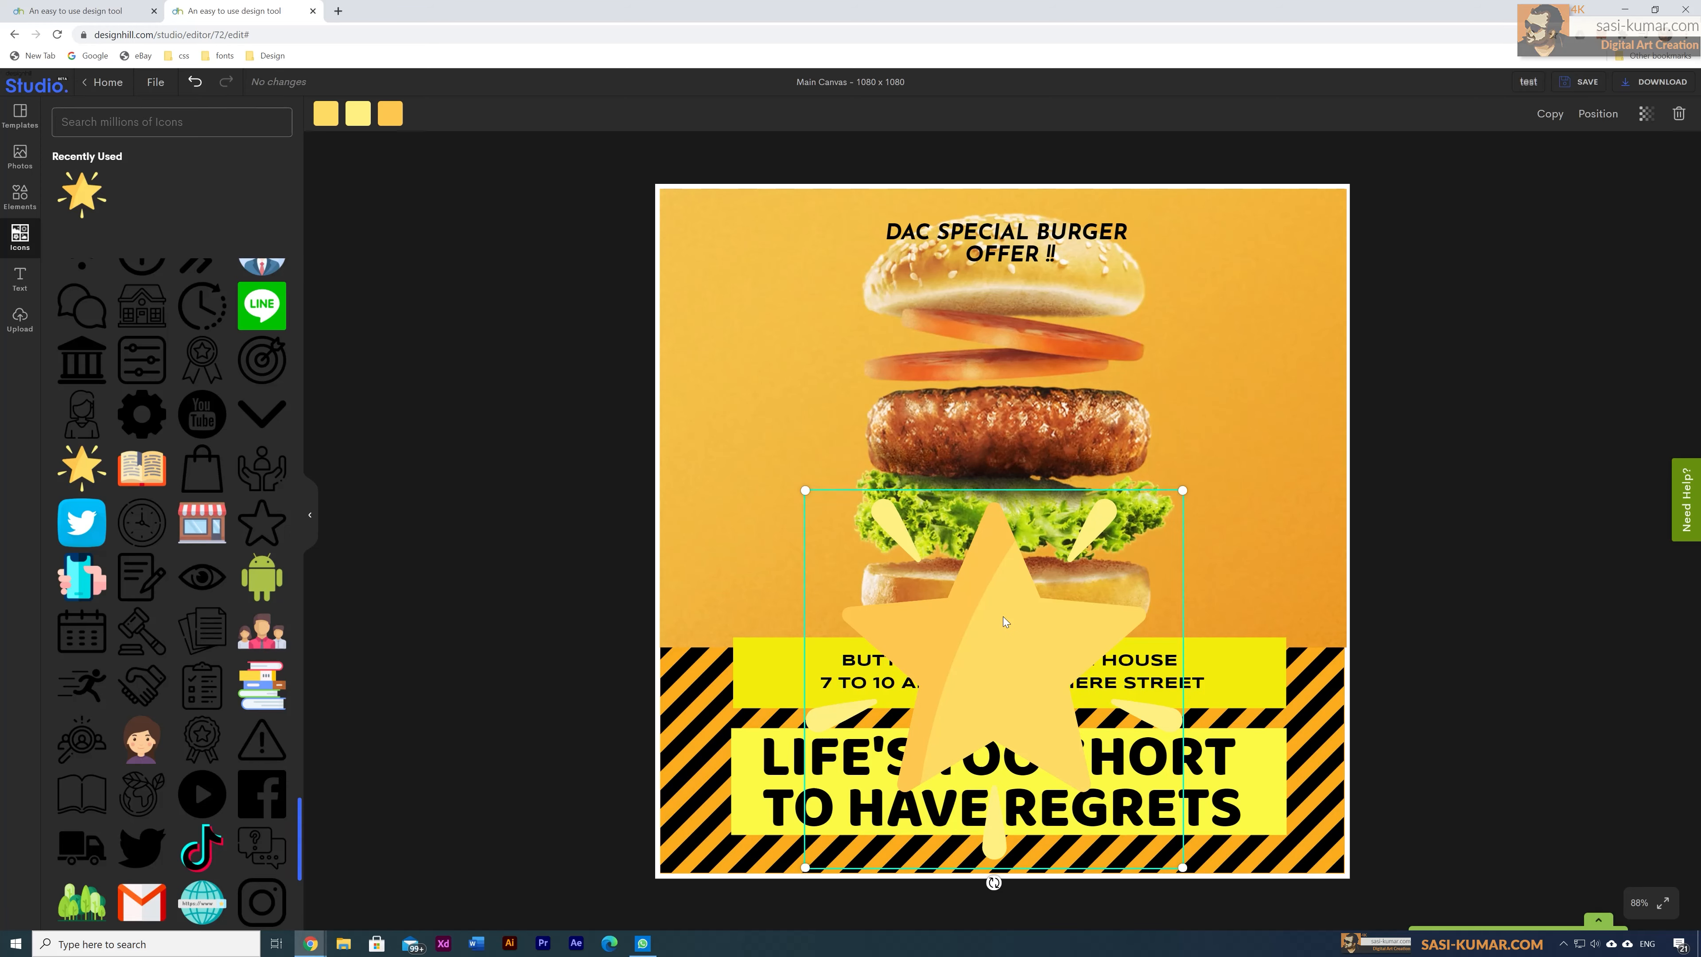
pyautogui.hotkey('ctrl', '[')
pyautogui.hotkey('ctrl', '[')
pyautogui.hotkey('ctrl', '[')
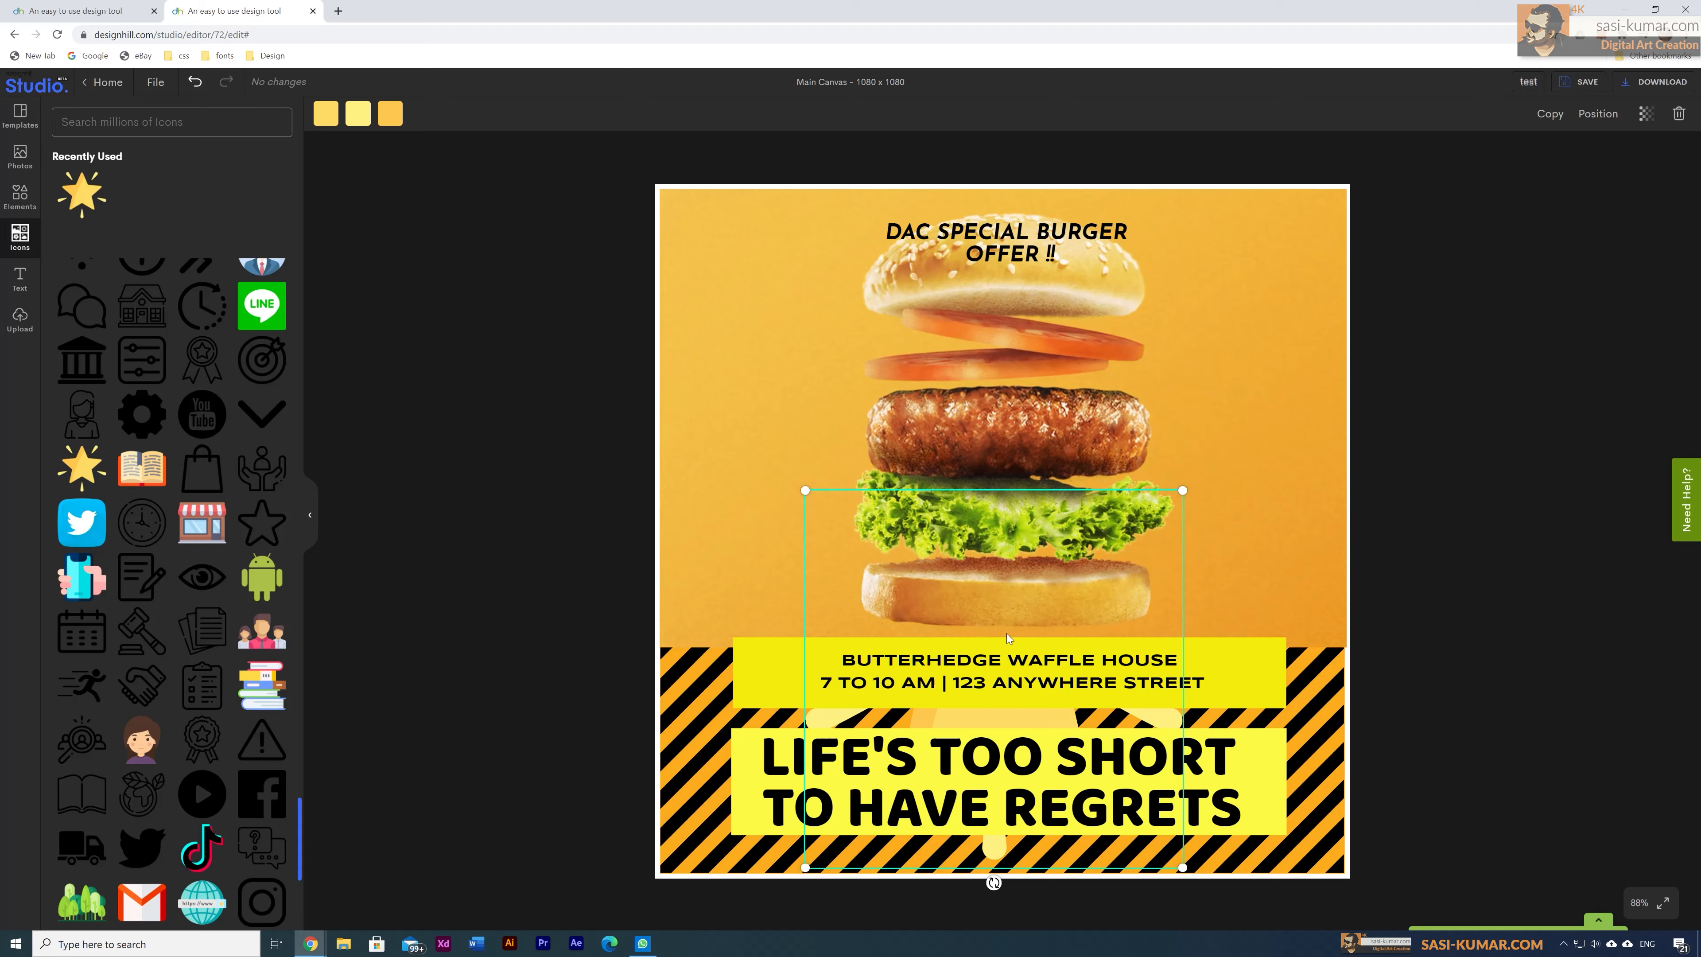
pyautogui.moveTo(1182, 490); pyautogui.dragTo(1048, 635)
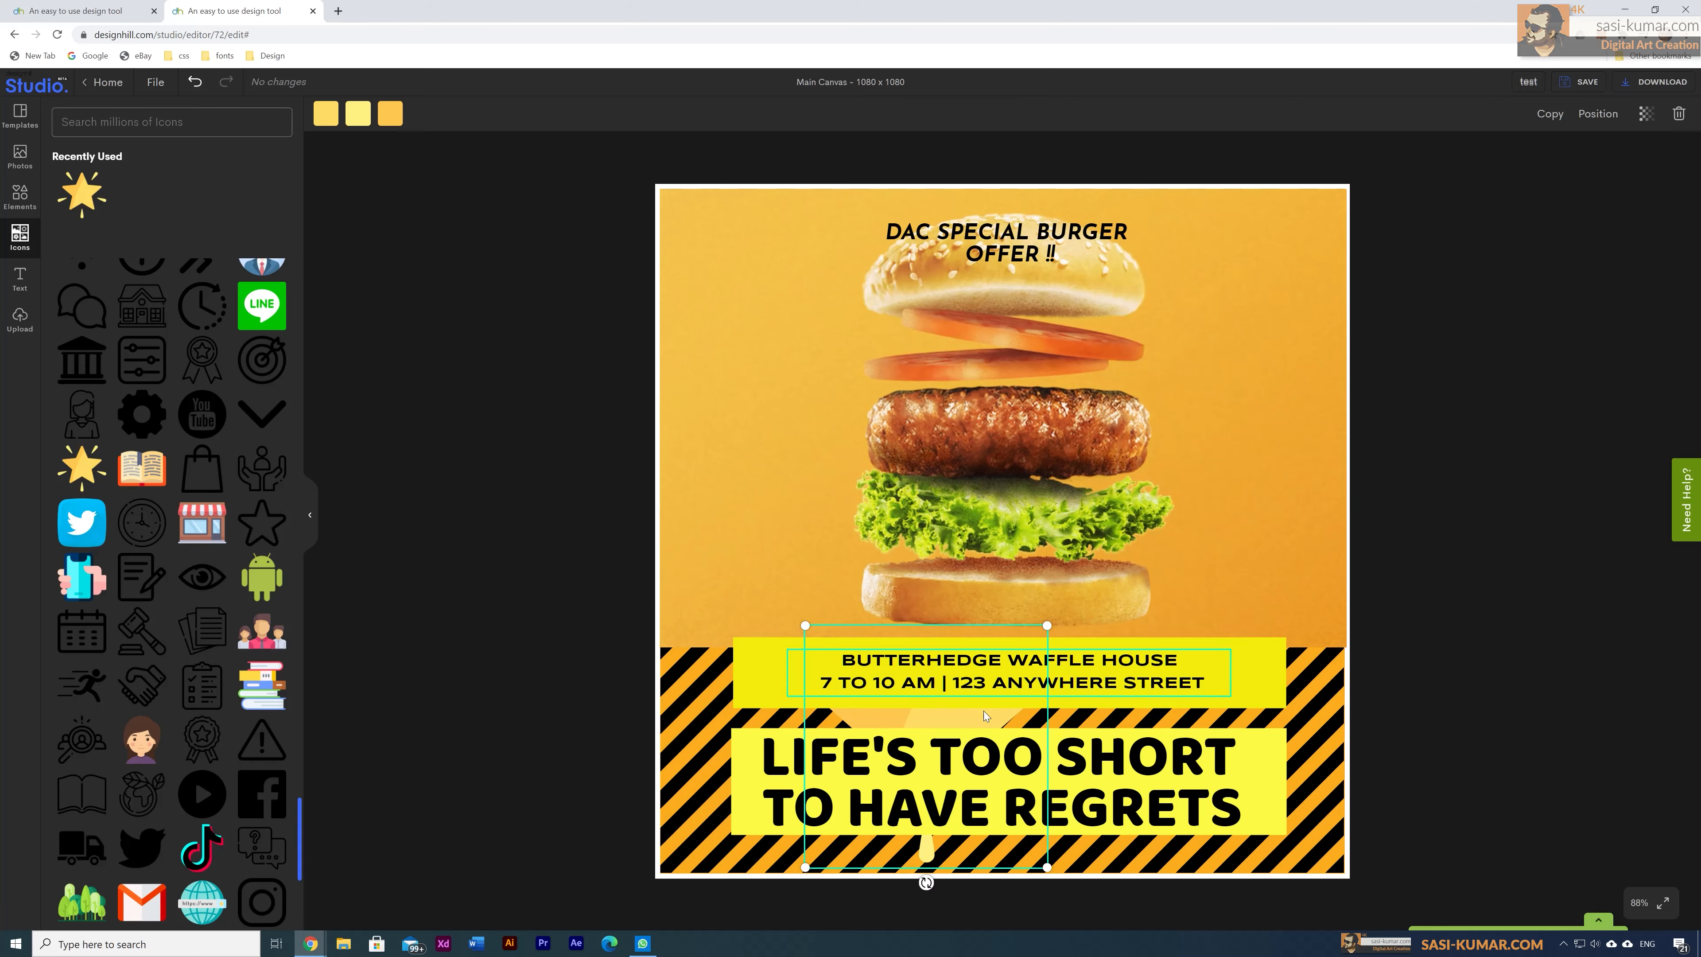
pyautogui.moveTo(984, 715); pyautogui.dragTo(1062, 741)
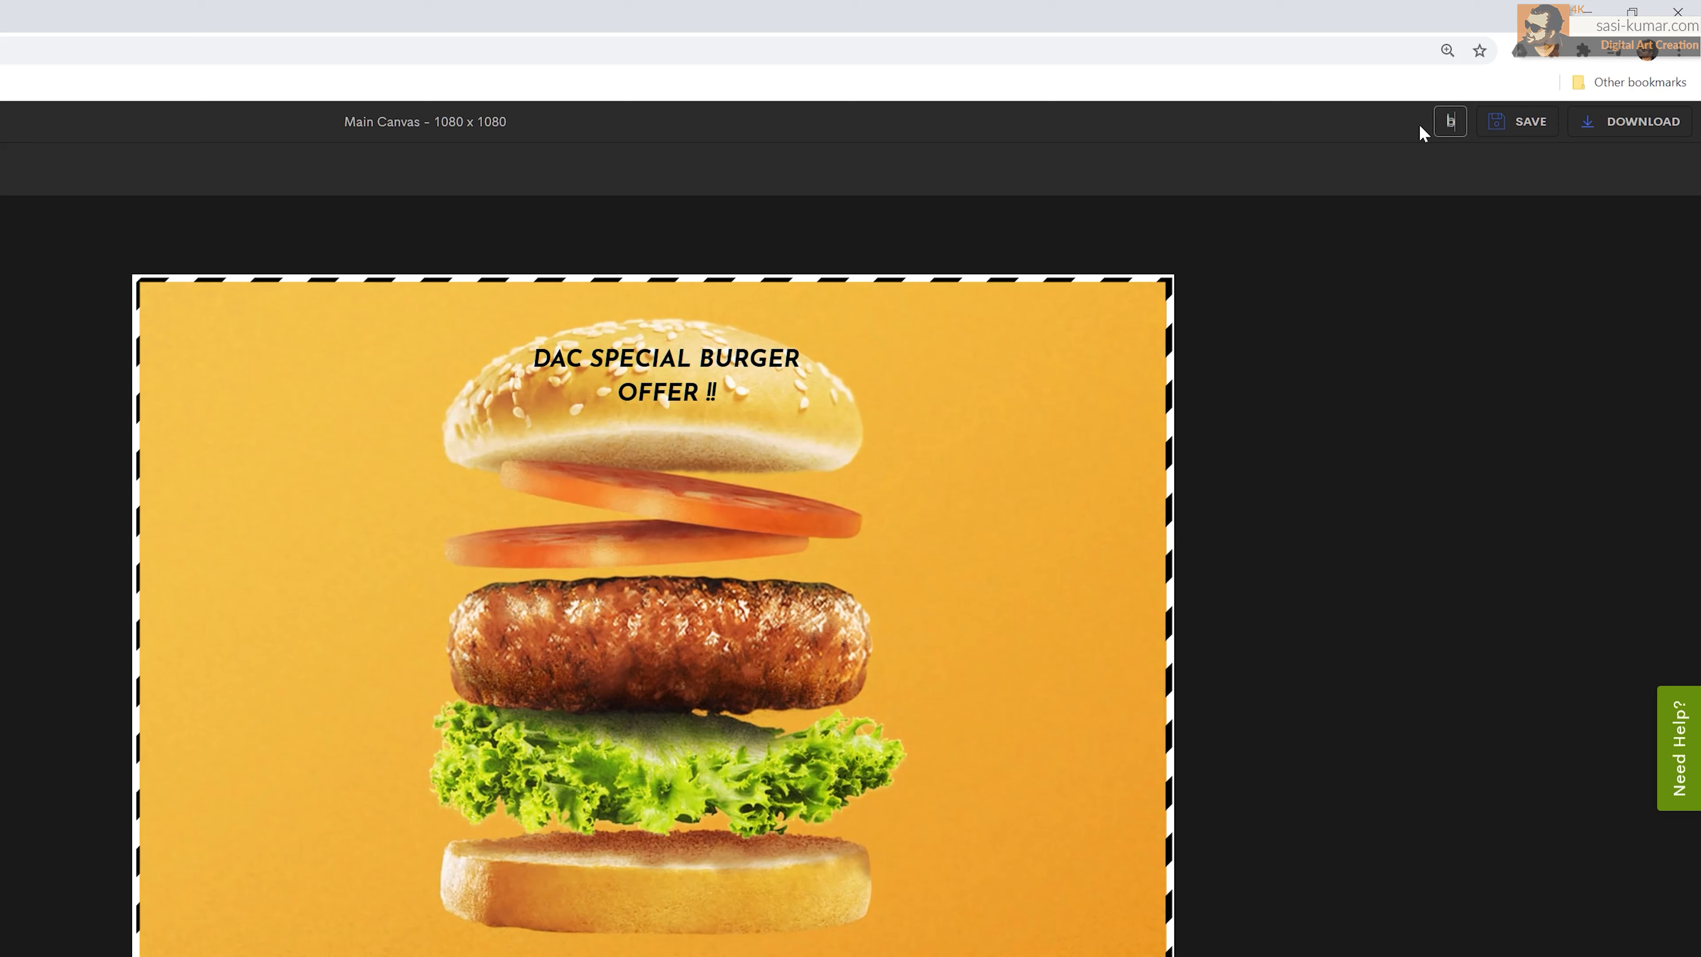
# Step: Title the design 'burger advertisement', save it, and open downloads showing PNG at 1080 × 1080
pyautogui.write('rger advertisement')
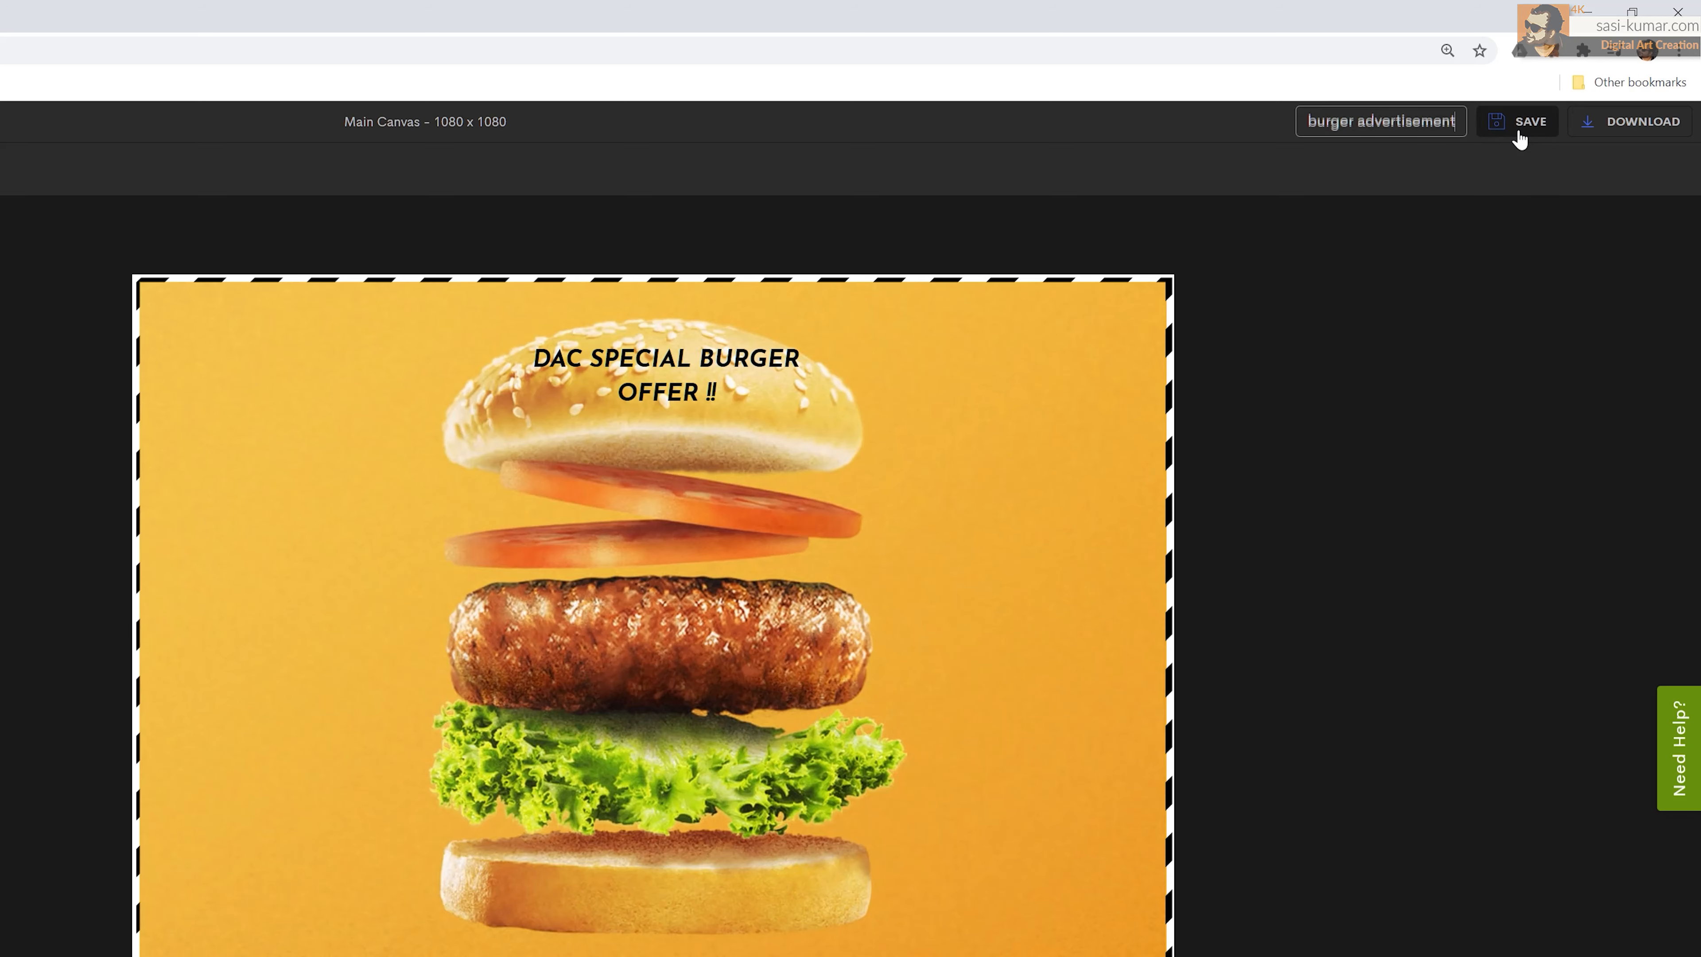
pyautogui.click(1519, 128)
pyautogui.click(1396, 182)
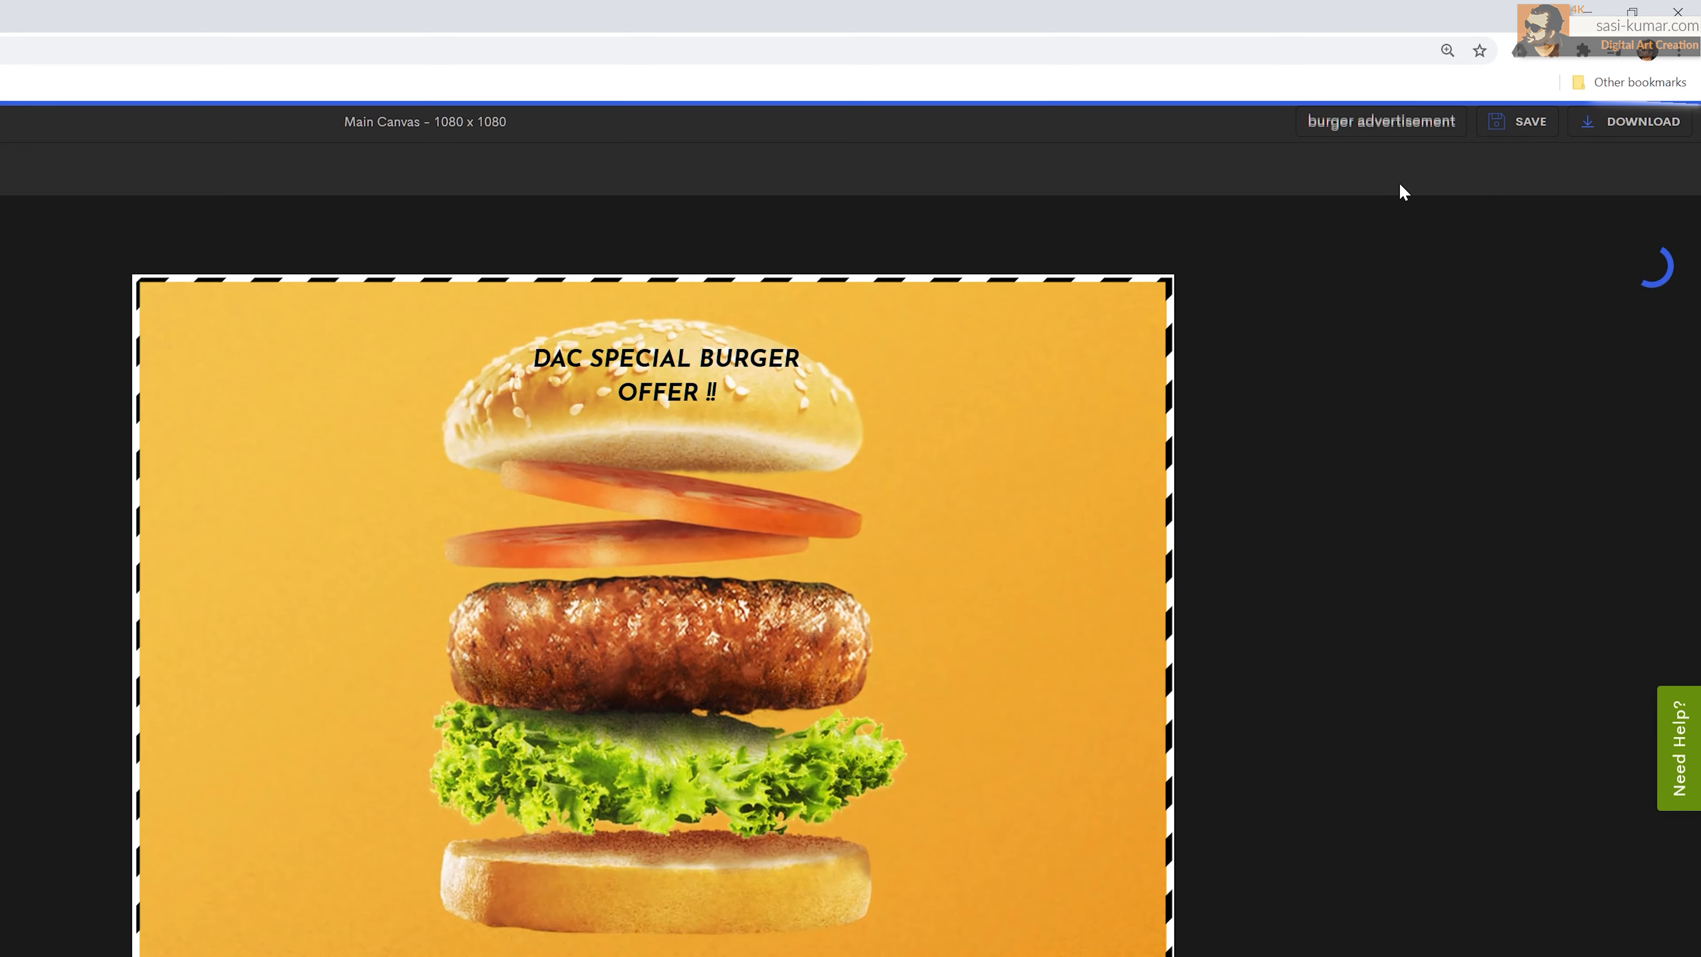
pyautogui.click(1626, 134)
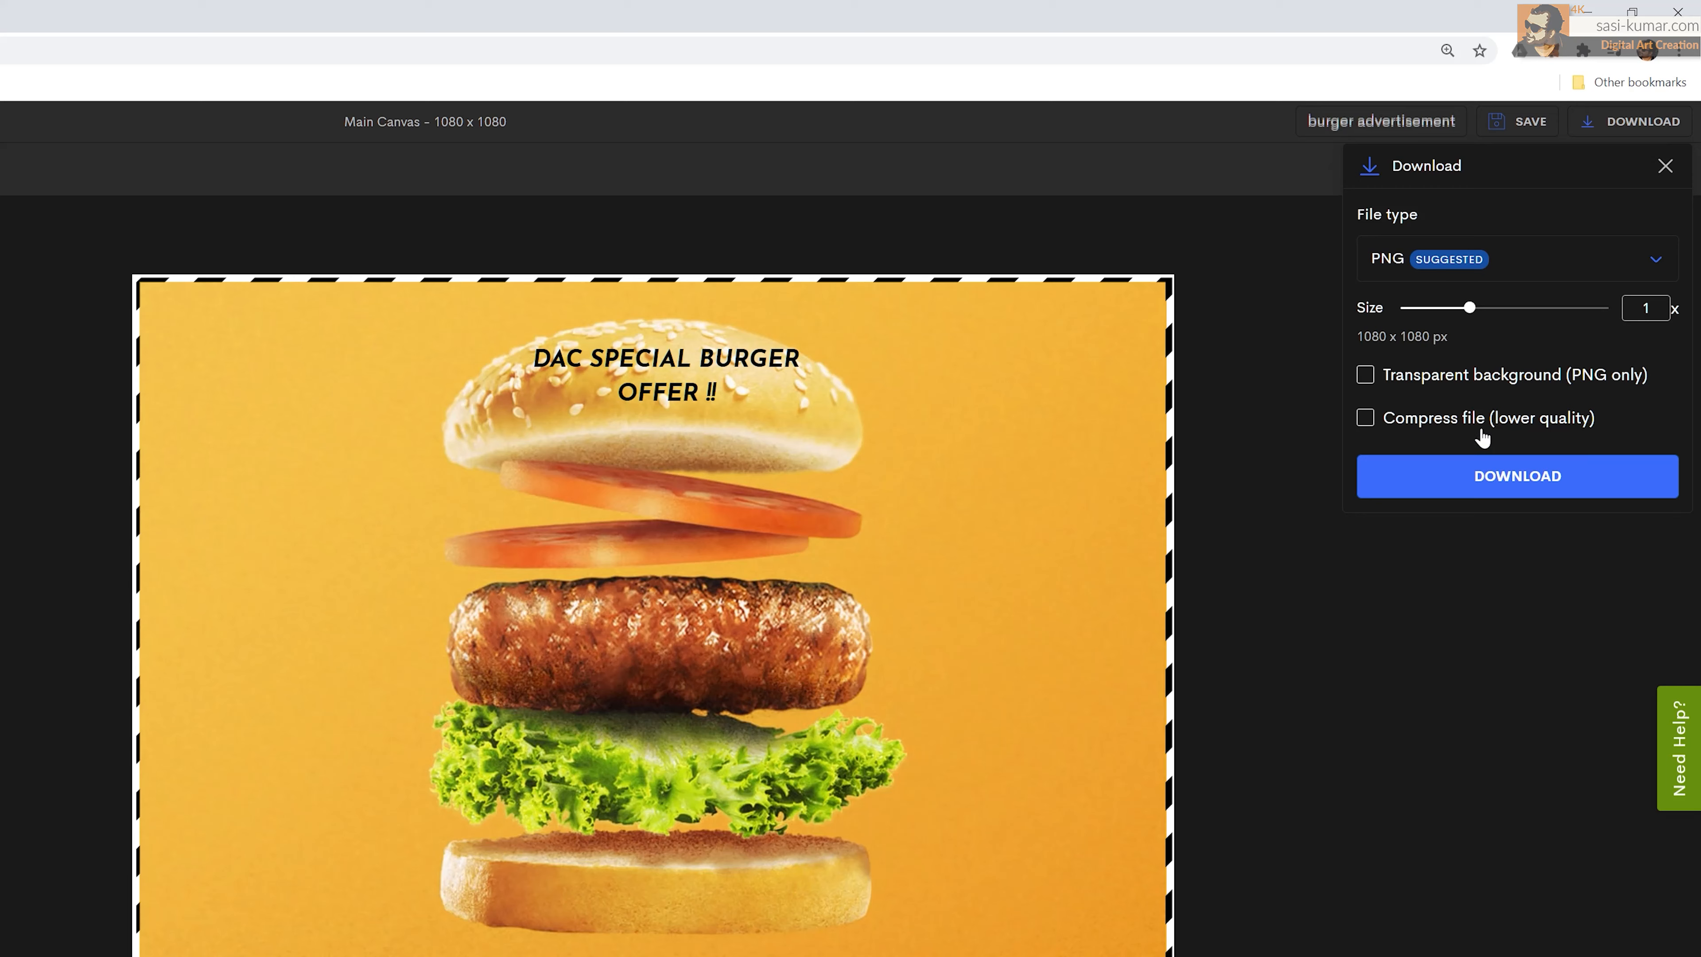
# Step: Download the burger poster as a 1080 × 1080 JPG at 70% quality
pyautogui.moveTo(1470, 308); pyautogui.dragTo(1536, 313)
pyautogui.click(1656, 268)
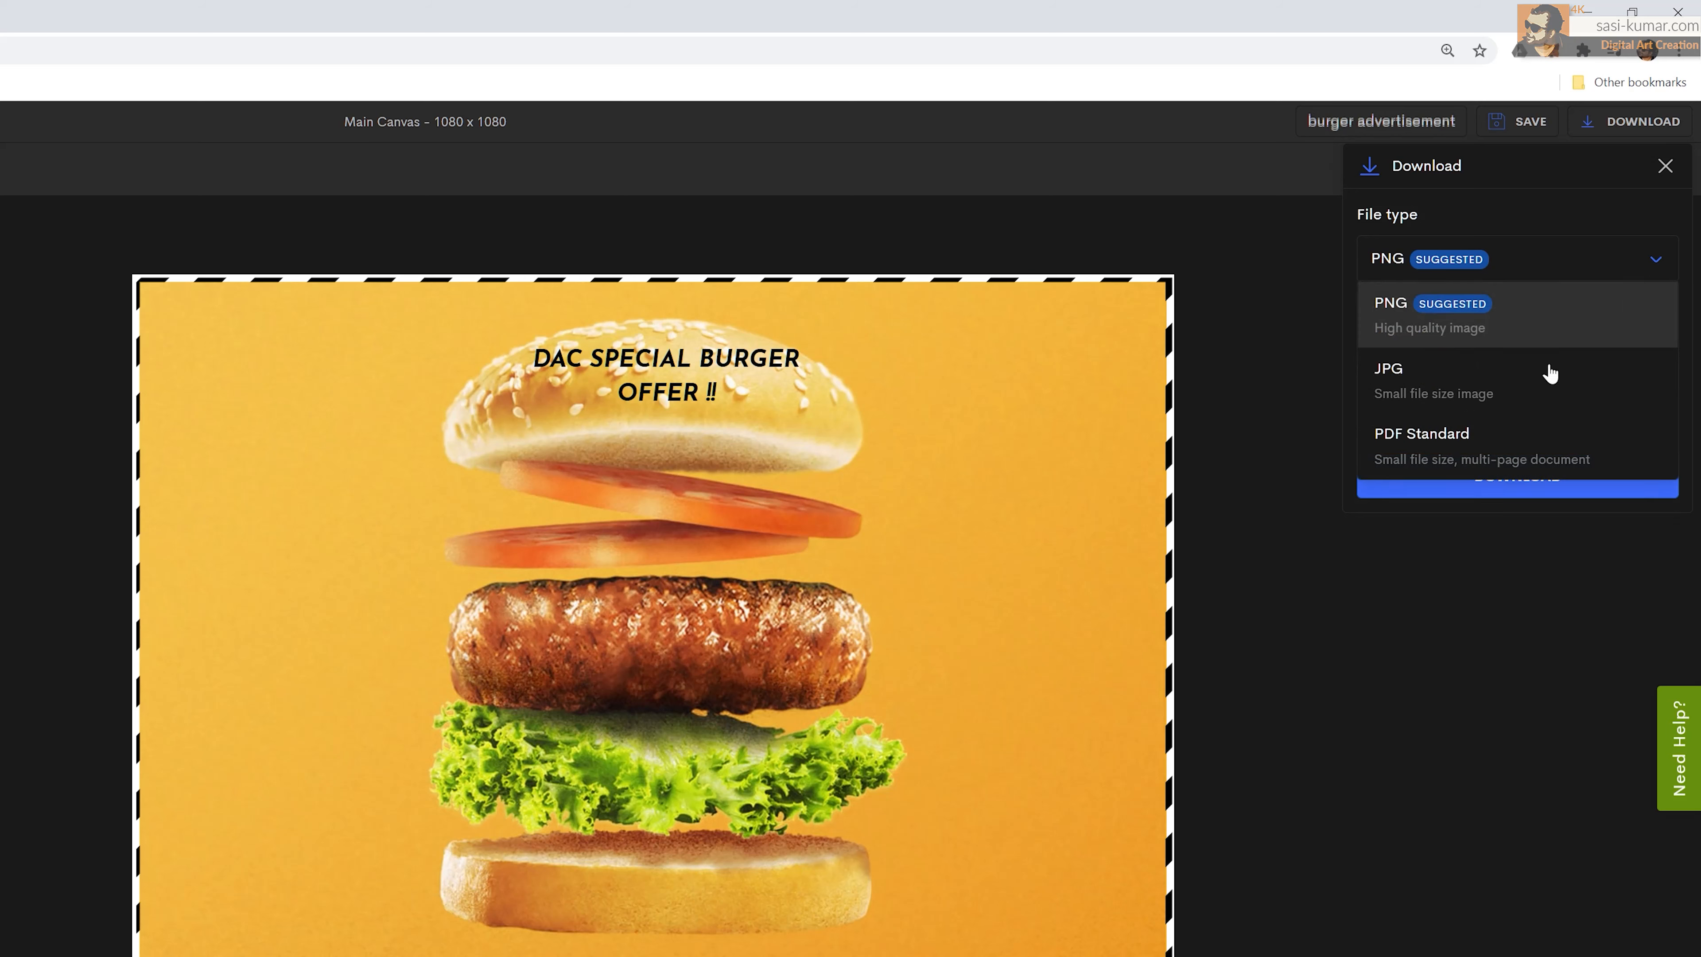
pyautogui.click(1500, 404)
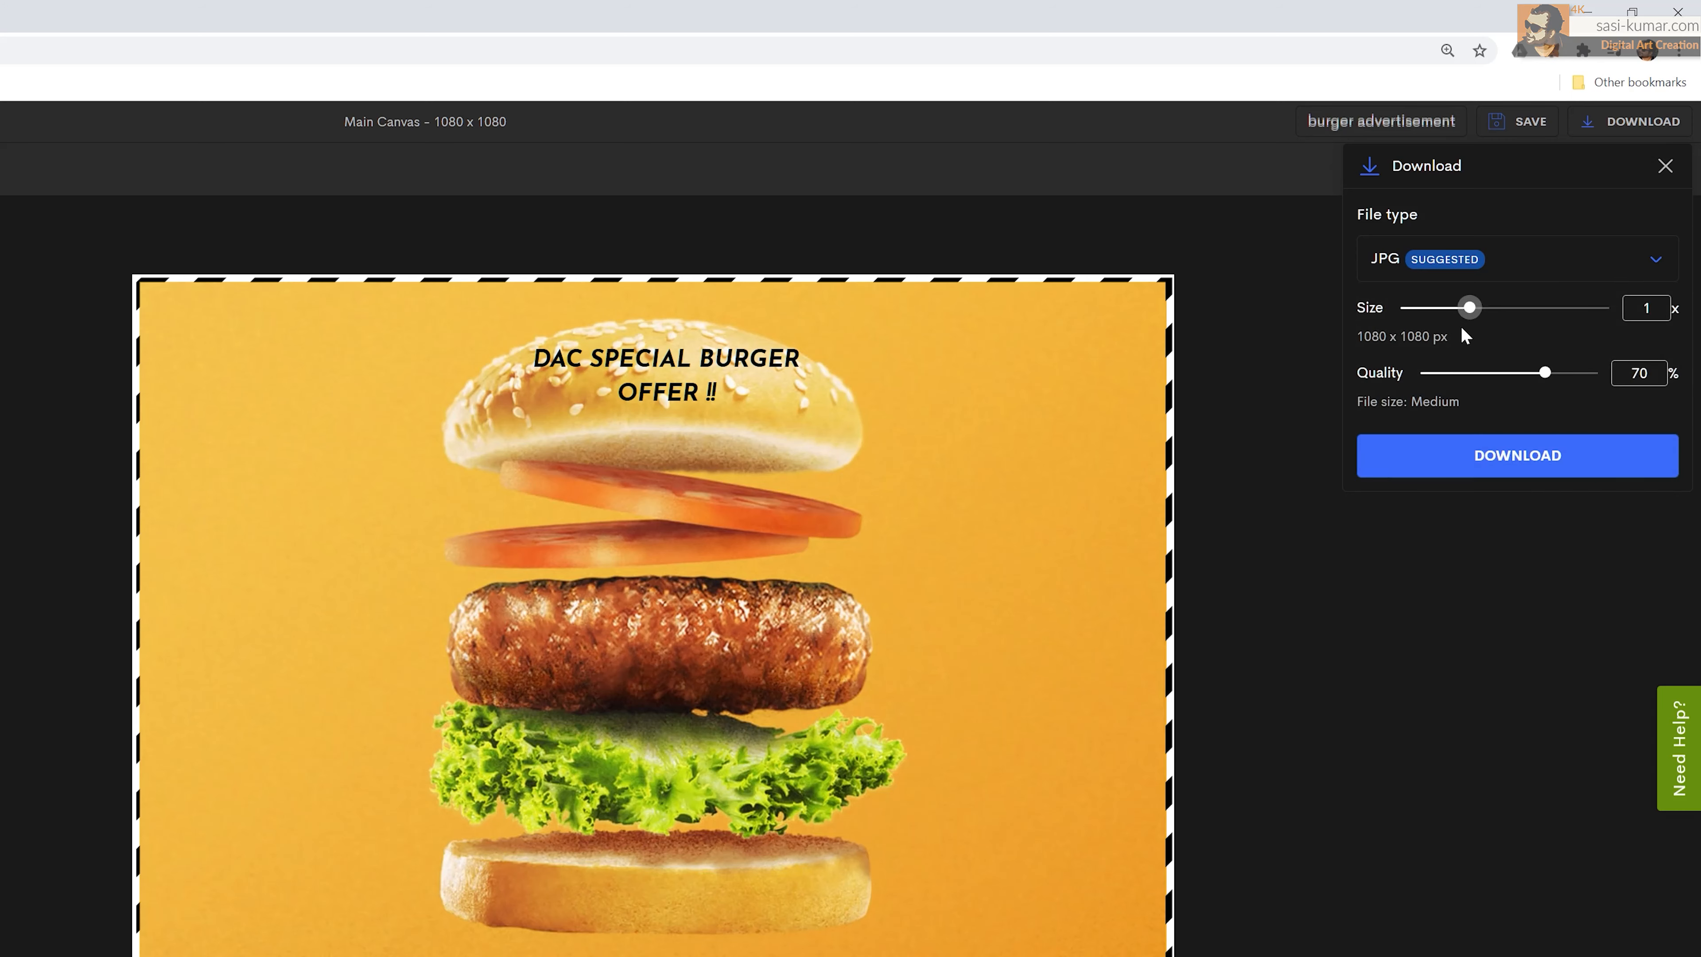
pyautogui.click(1468, 475)
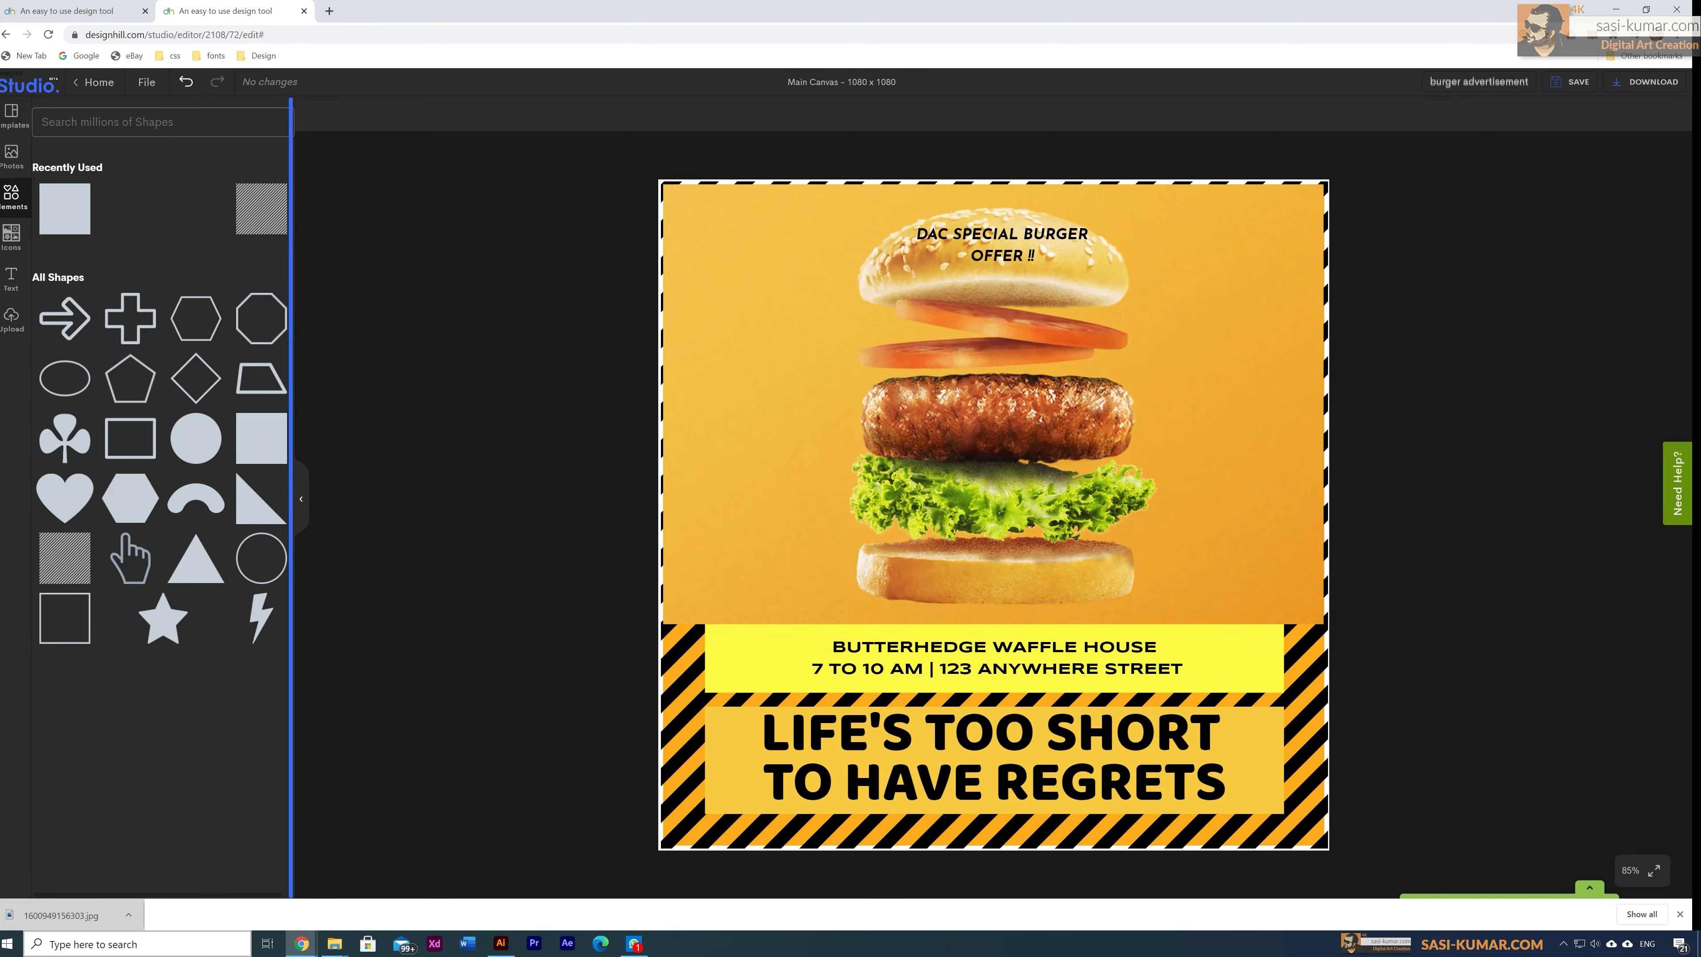
pyautogui.click(91, 916)
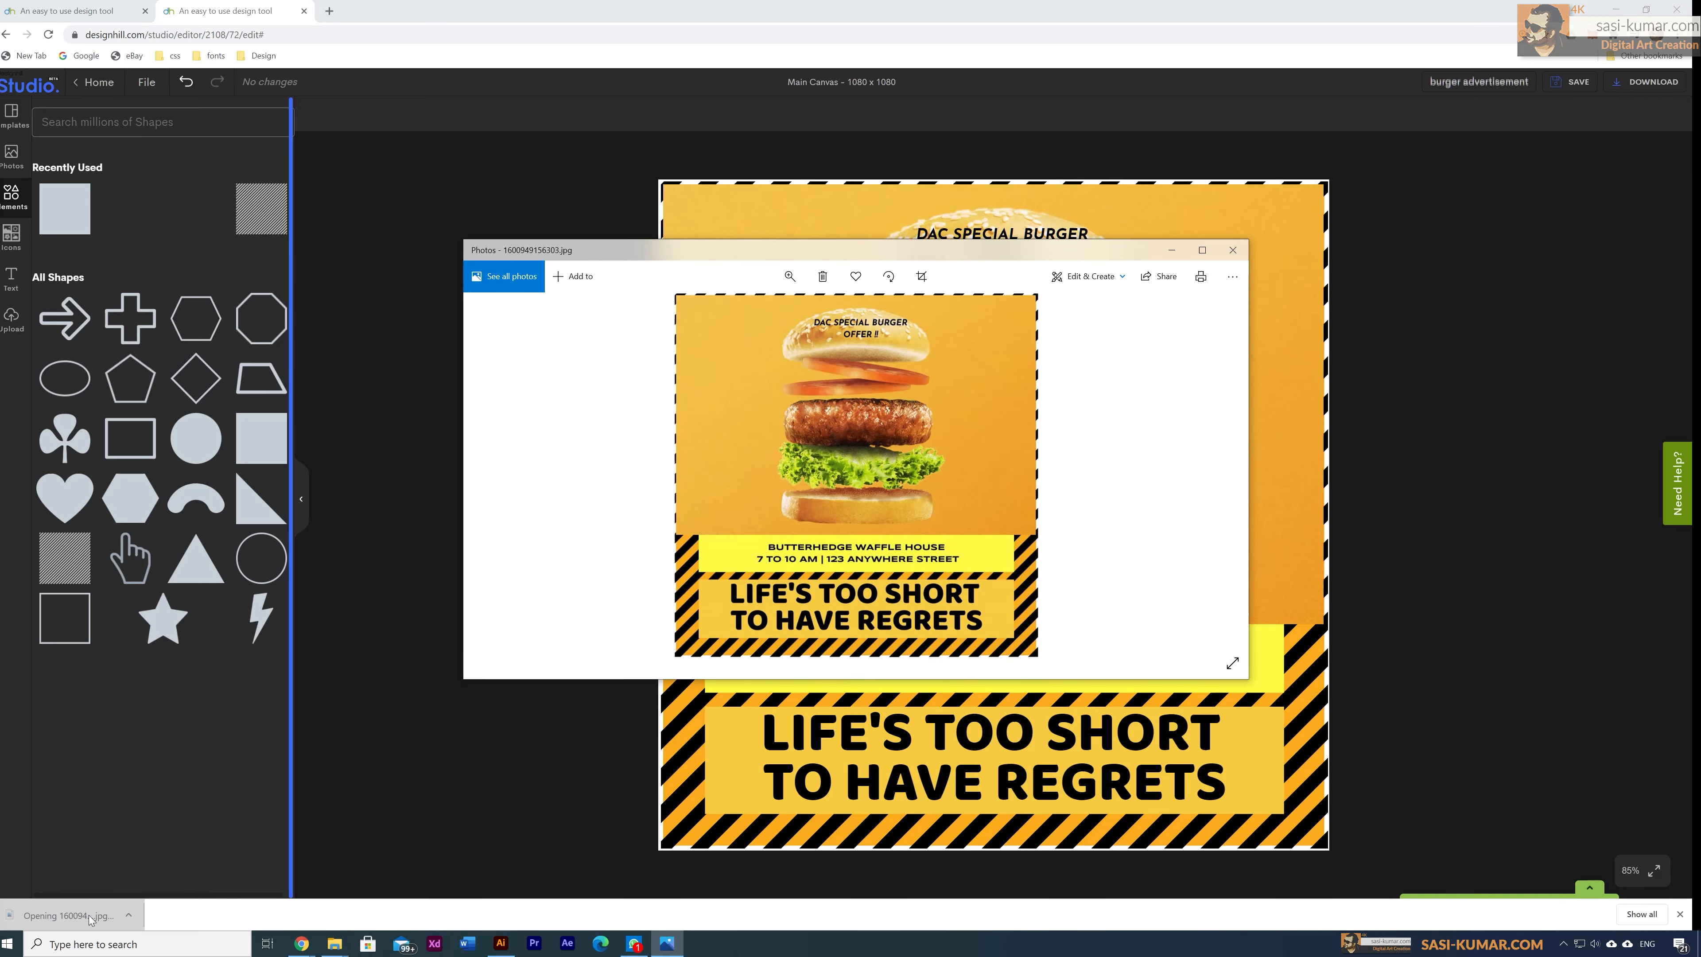
pyautogui.click(1202, 249)
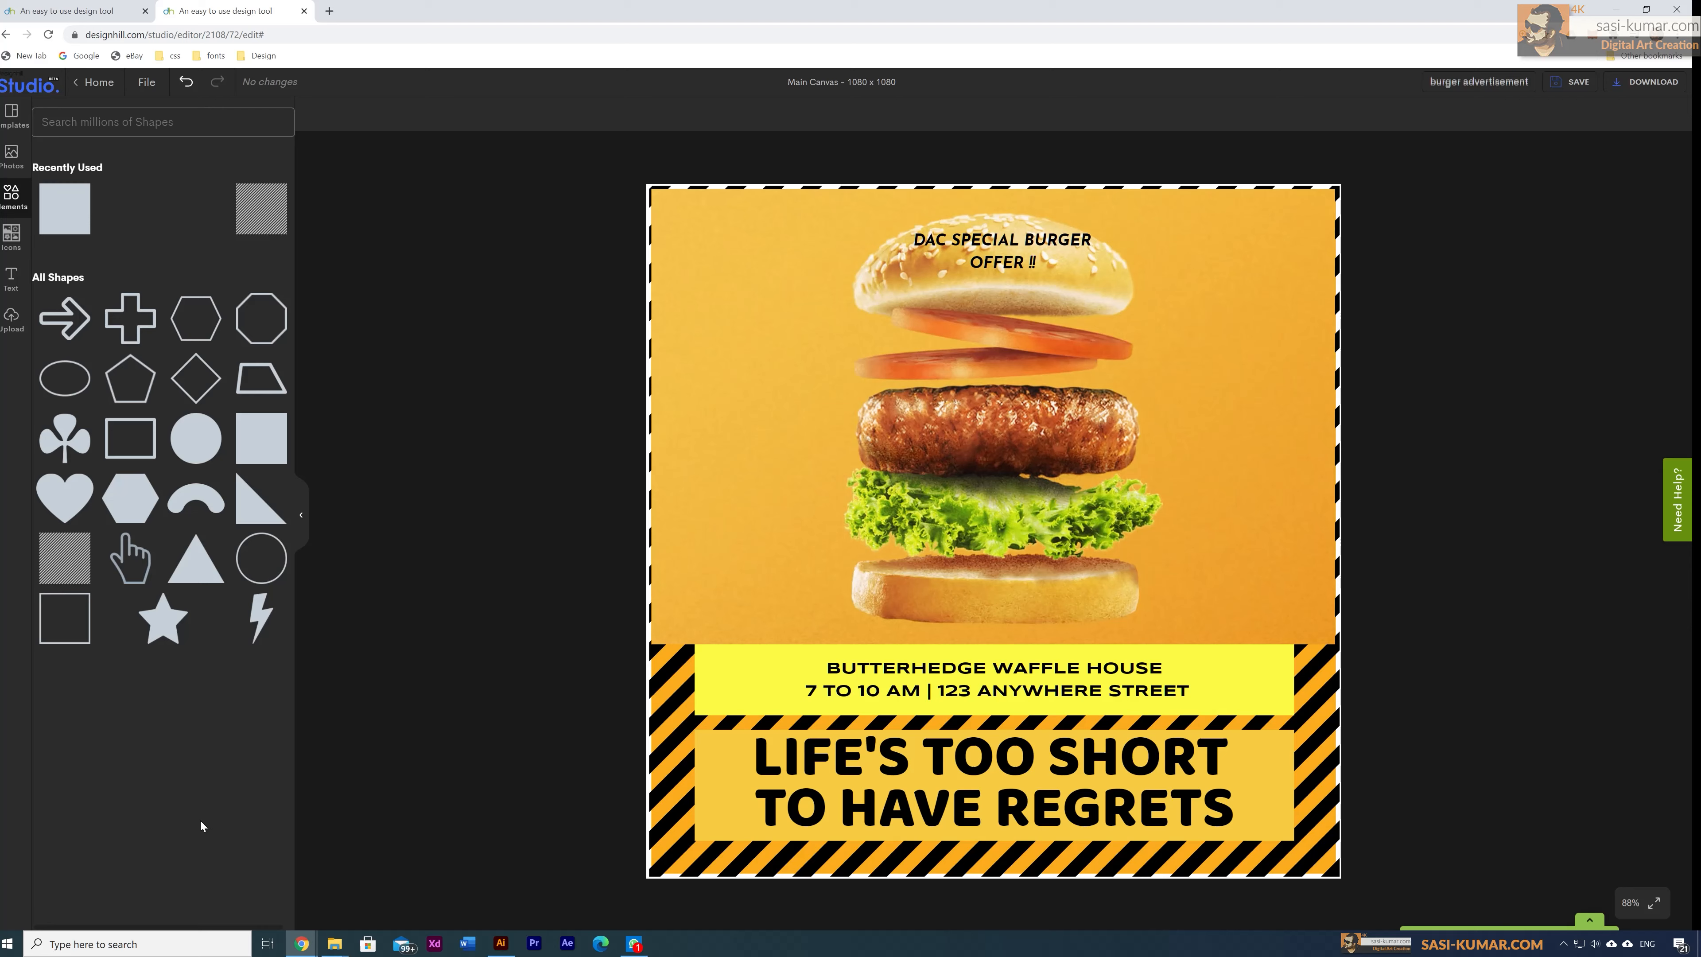
# Step: Download the poster as a PDF Standard file and open the downloaded PDF in the browser
pyautogui.click(1634, 91)
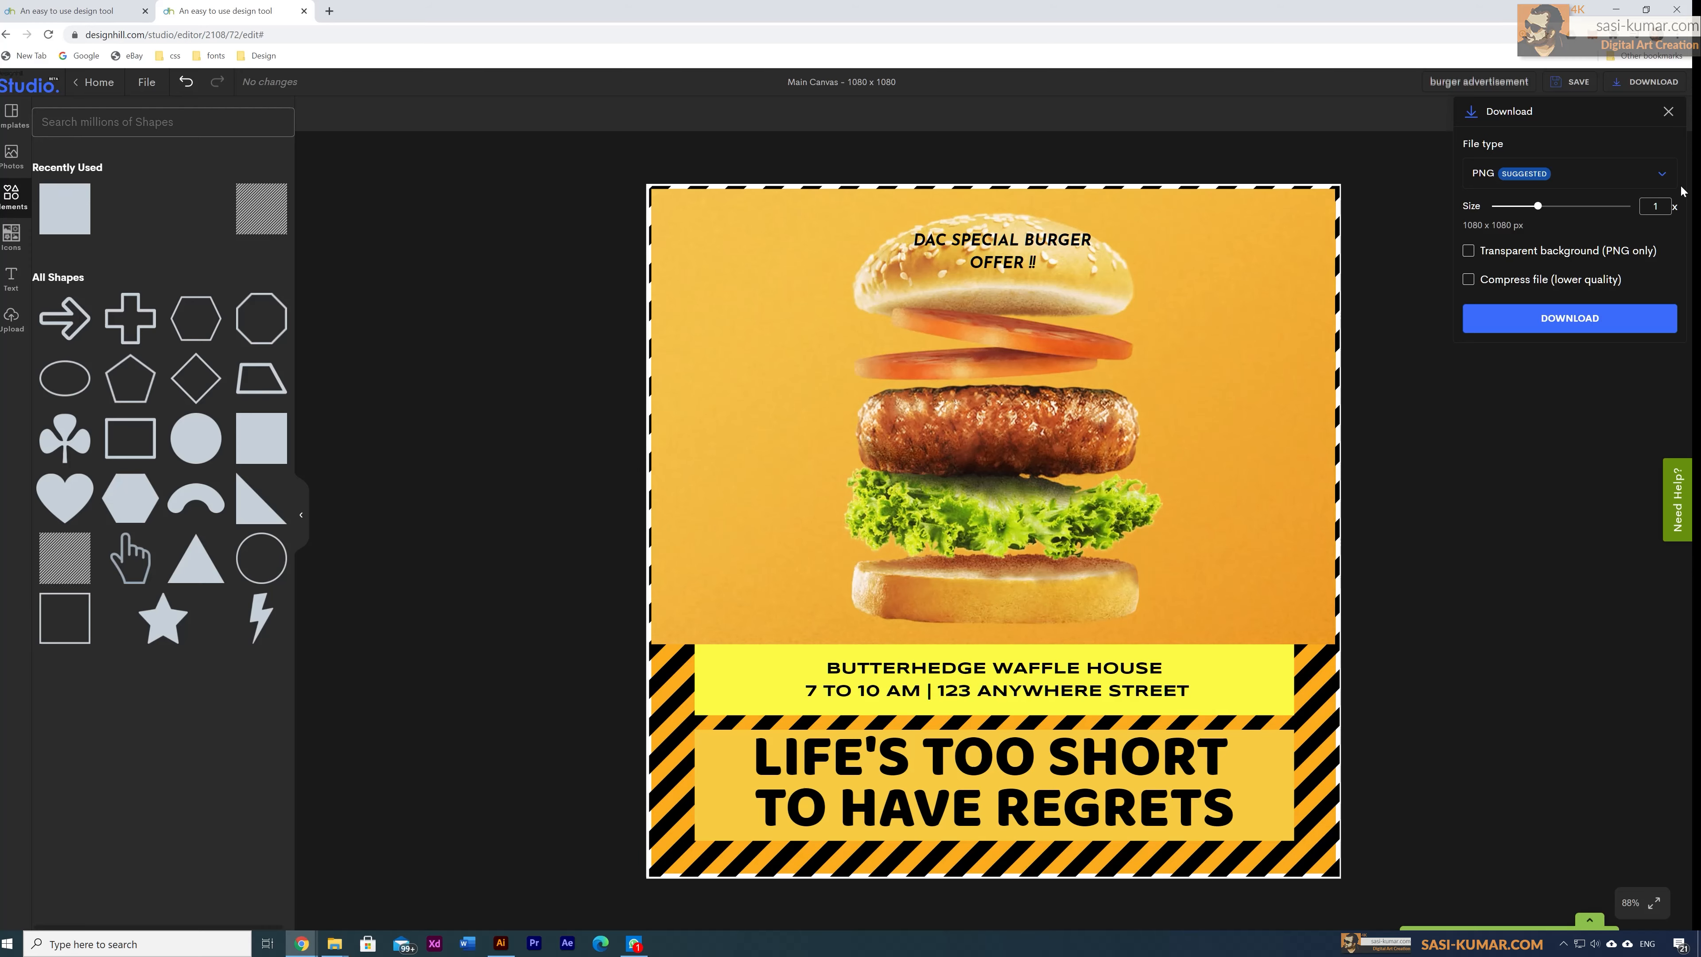
pyautogui.click(1662, 174)
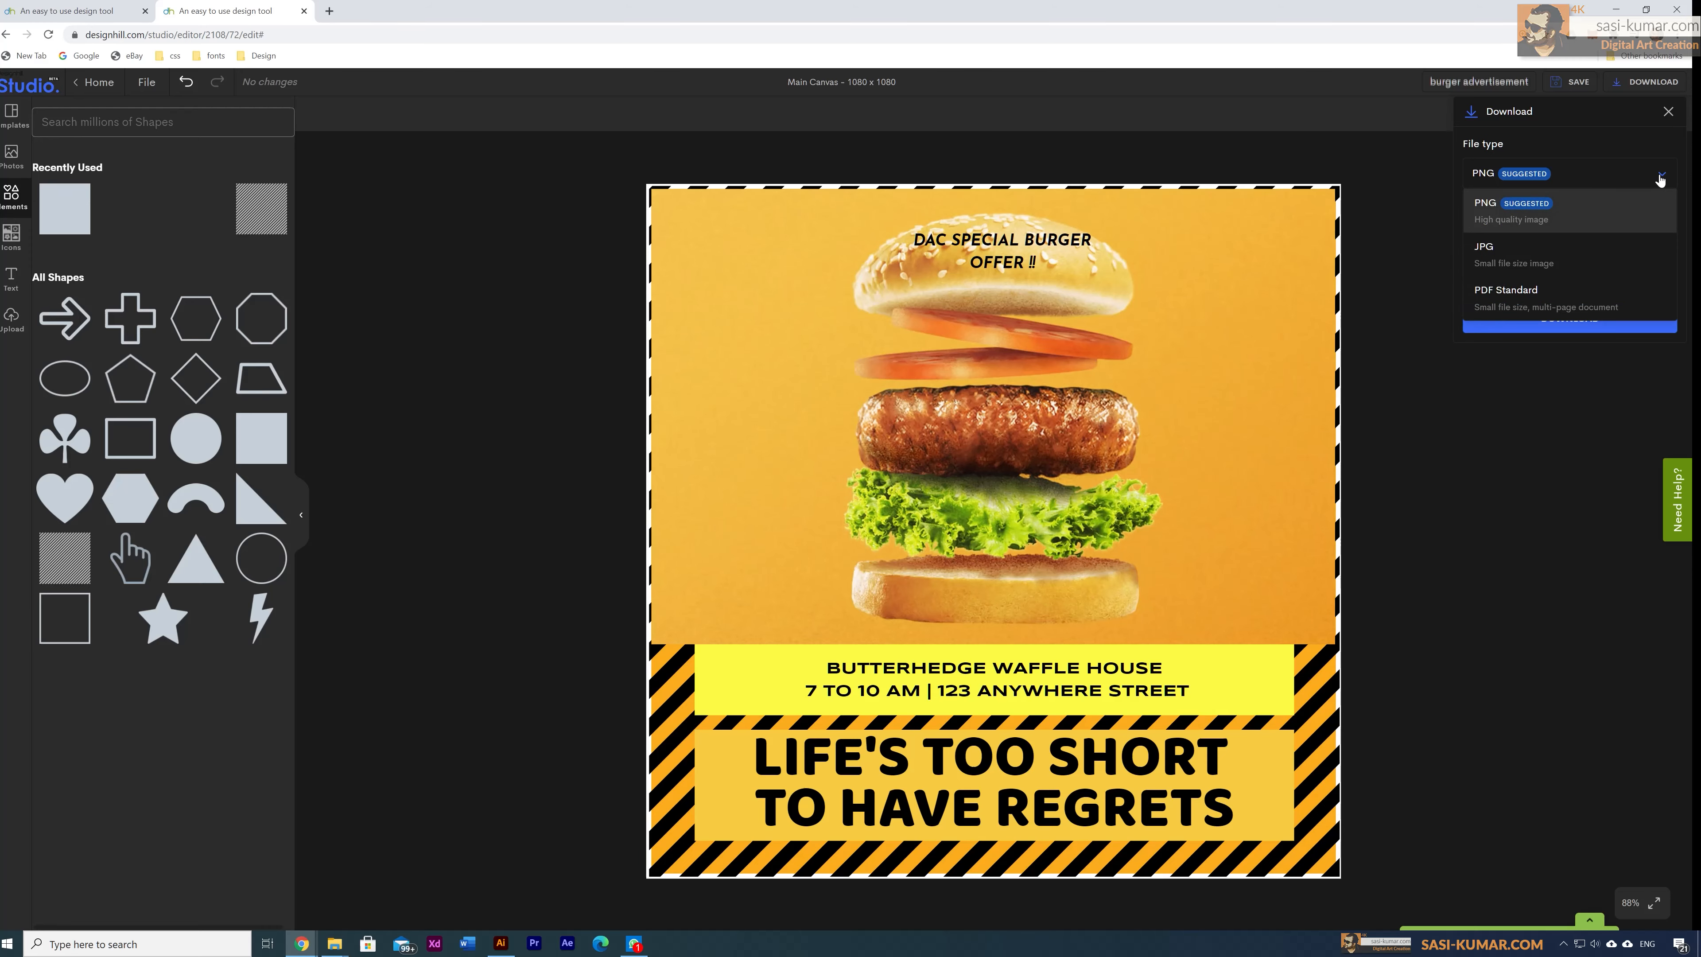
pyautogui.click(1525, 297)
pyautogui.click(1507, 218)
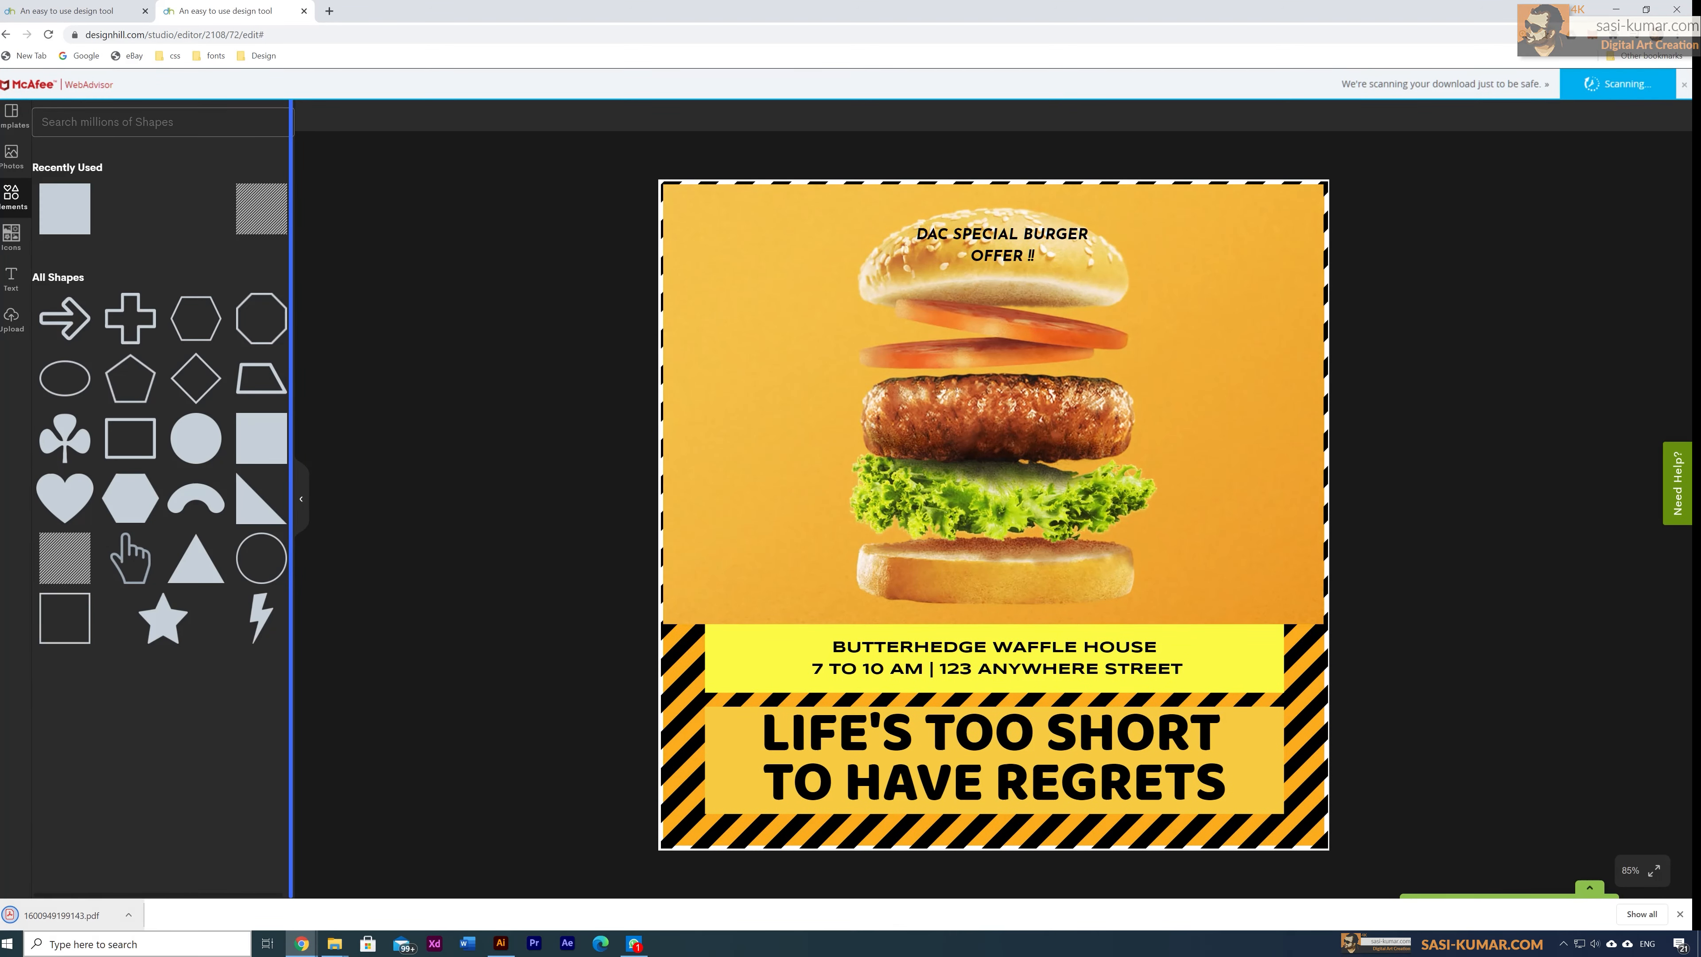
pyautogui.click(88, 919)
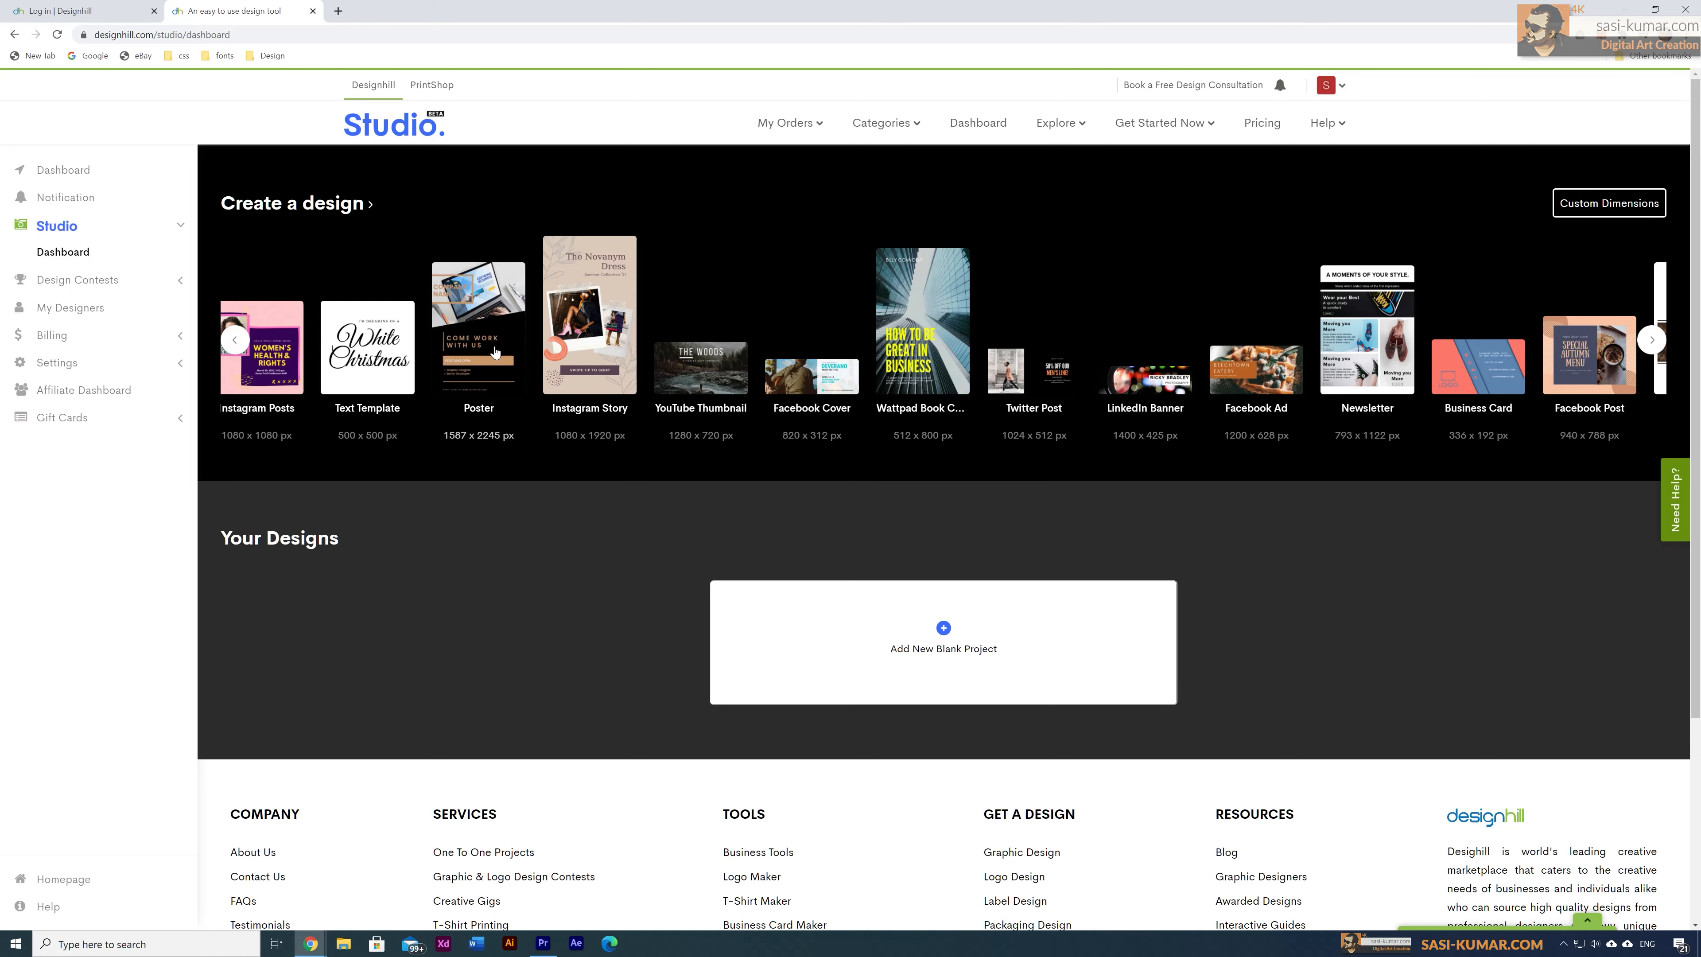
# Step: Create a new blank 1587 × 2245 px design from the dashboard's Poster card
pyautogui.click(493, 312)
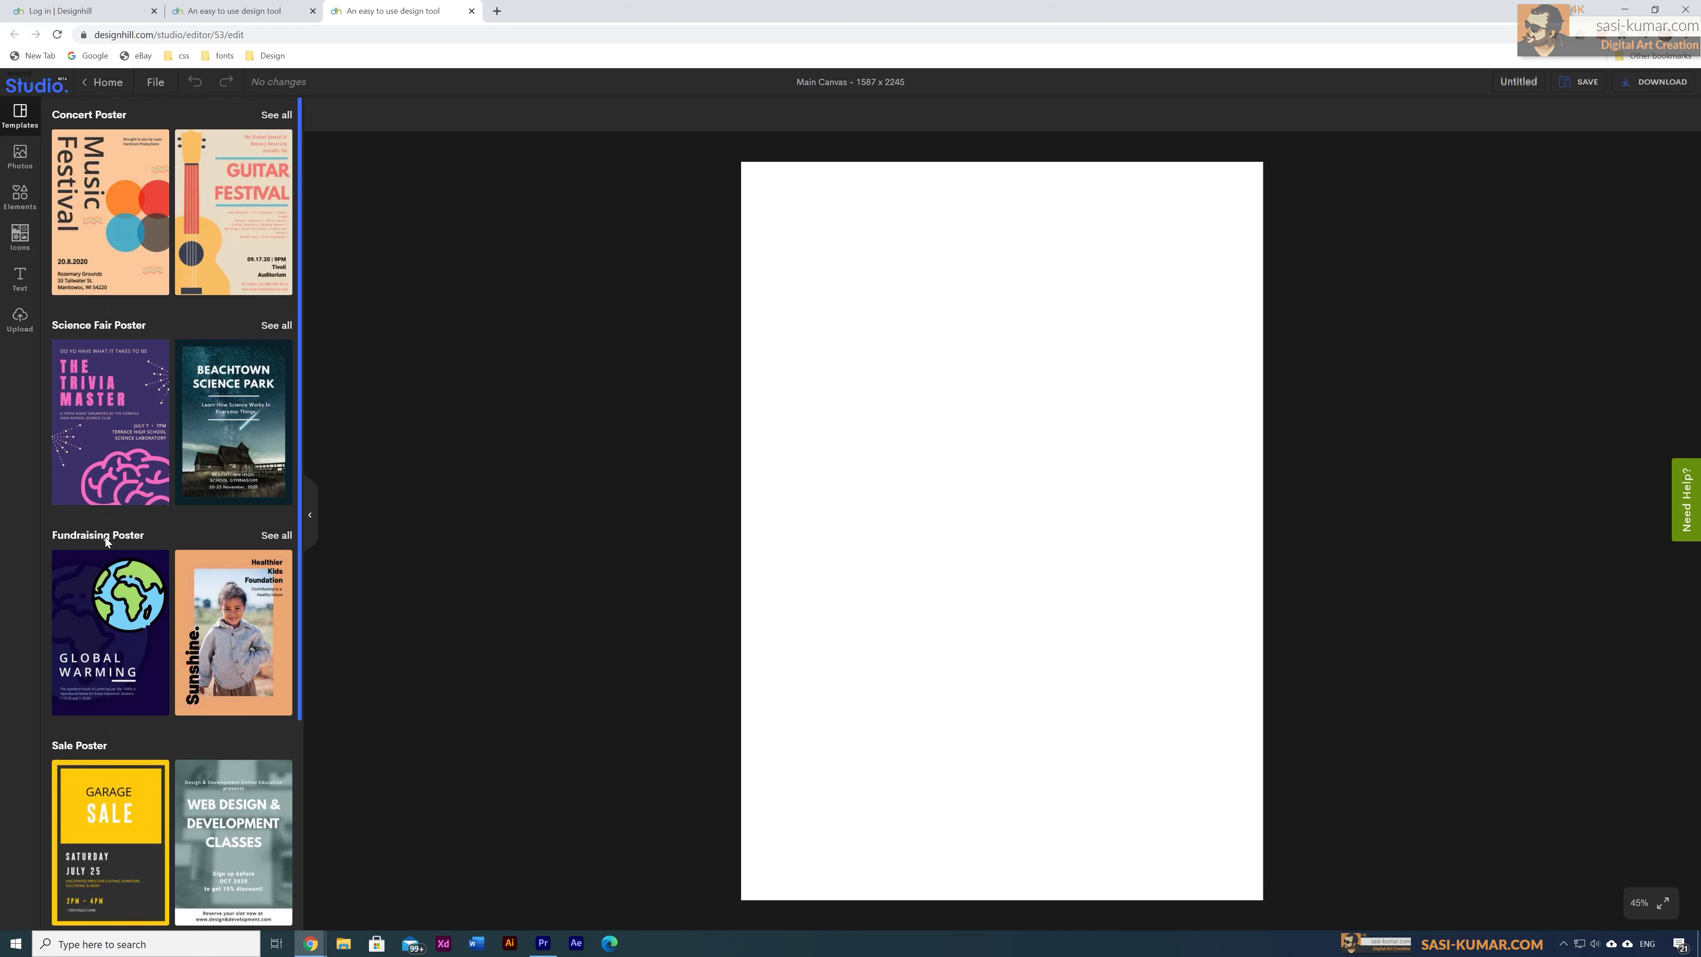
pyautogui.scroll(-2, 192, 529)
pyautogui.scroll(-9, 193, 534)
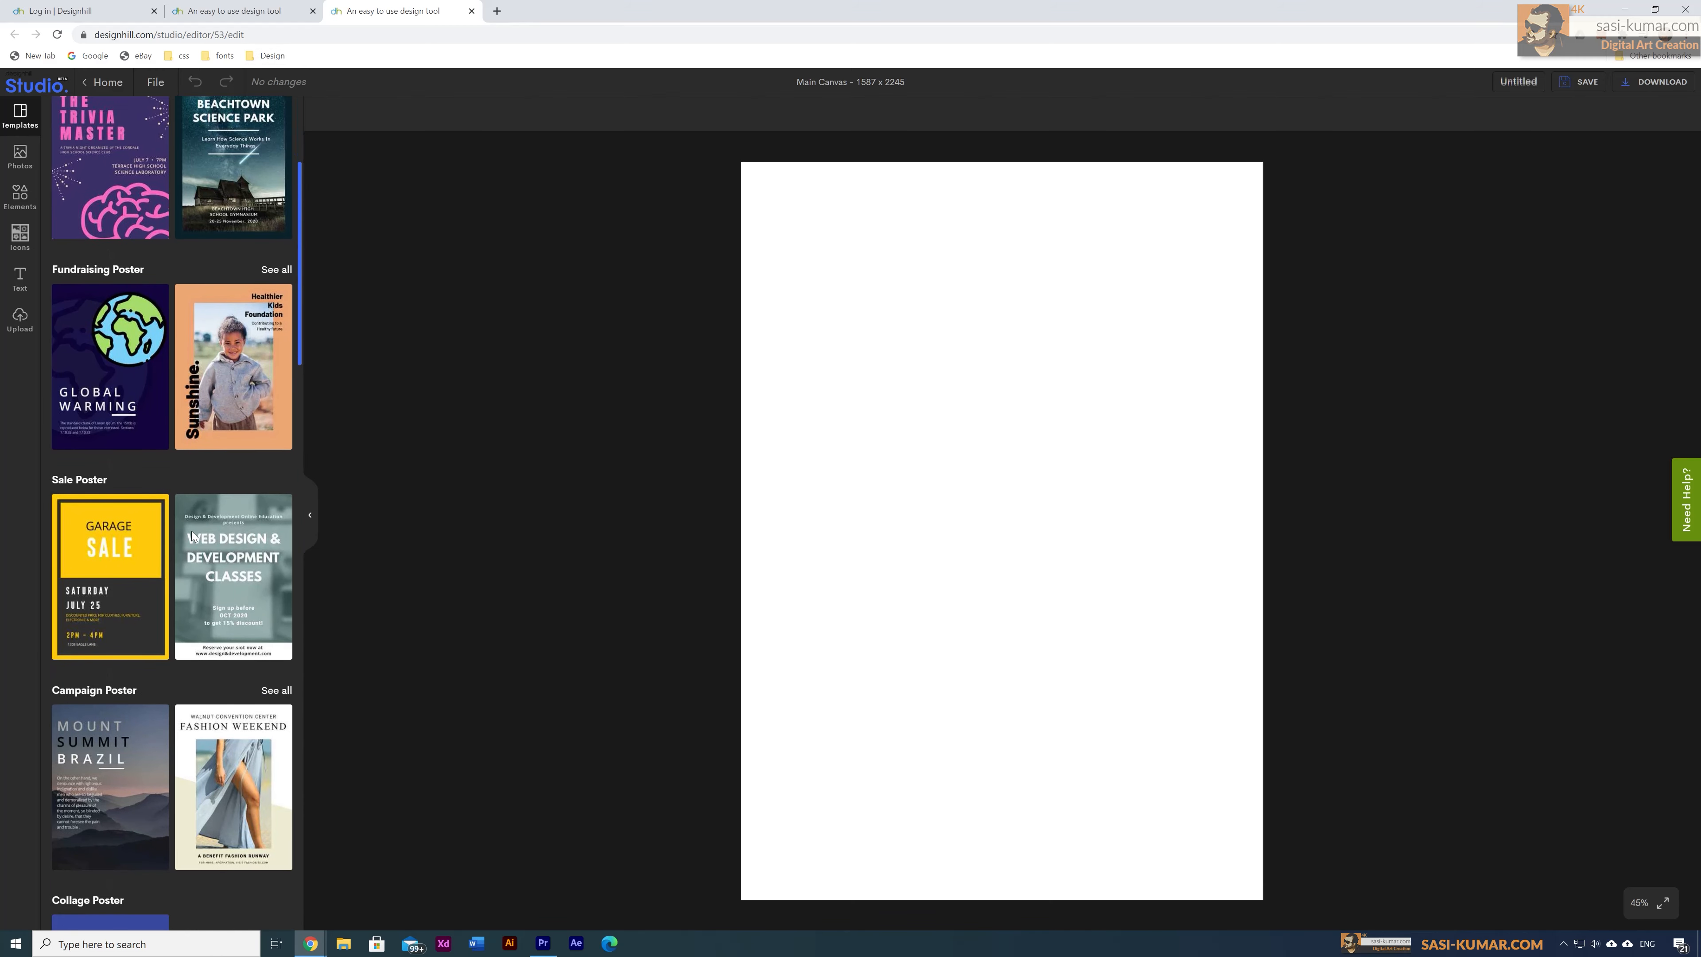
pyautogui.scroll(-13, 192, 535)
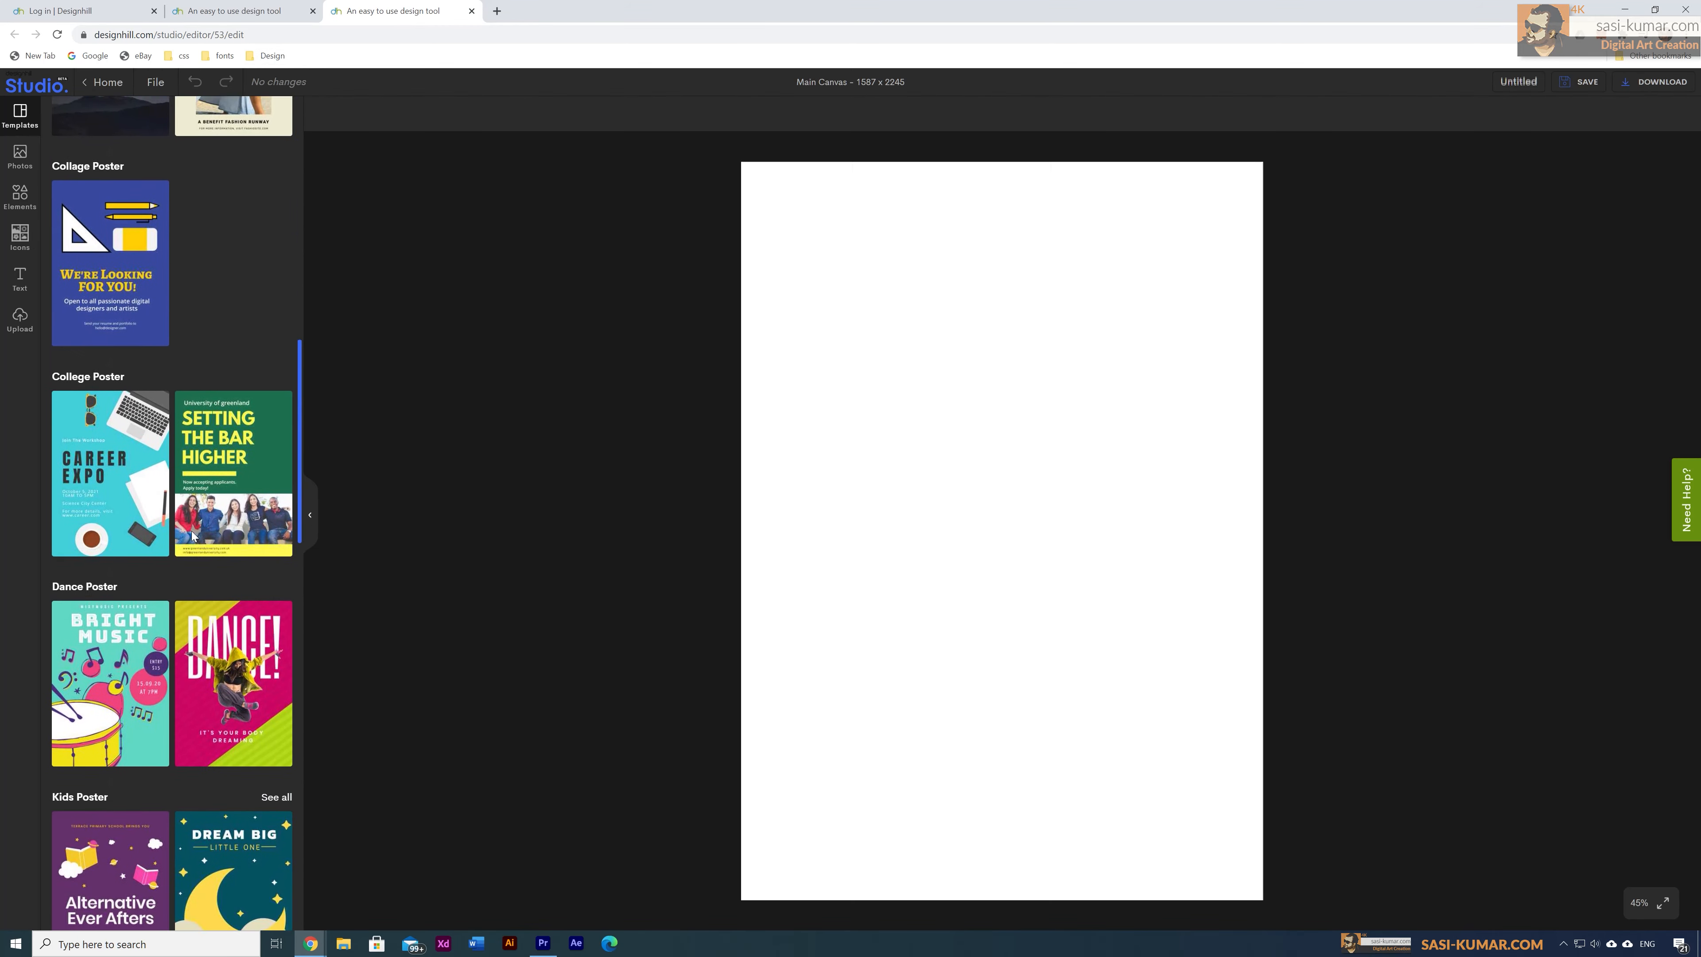
pyautogui.scroll(-6, 191, 531)
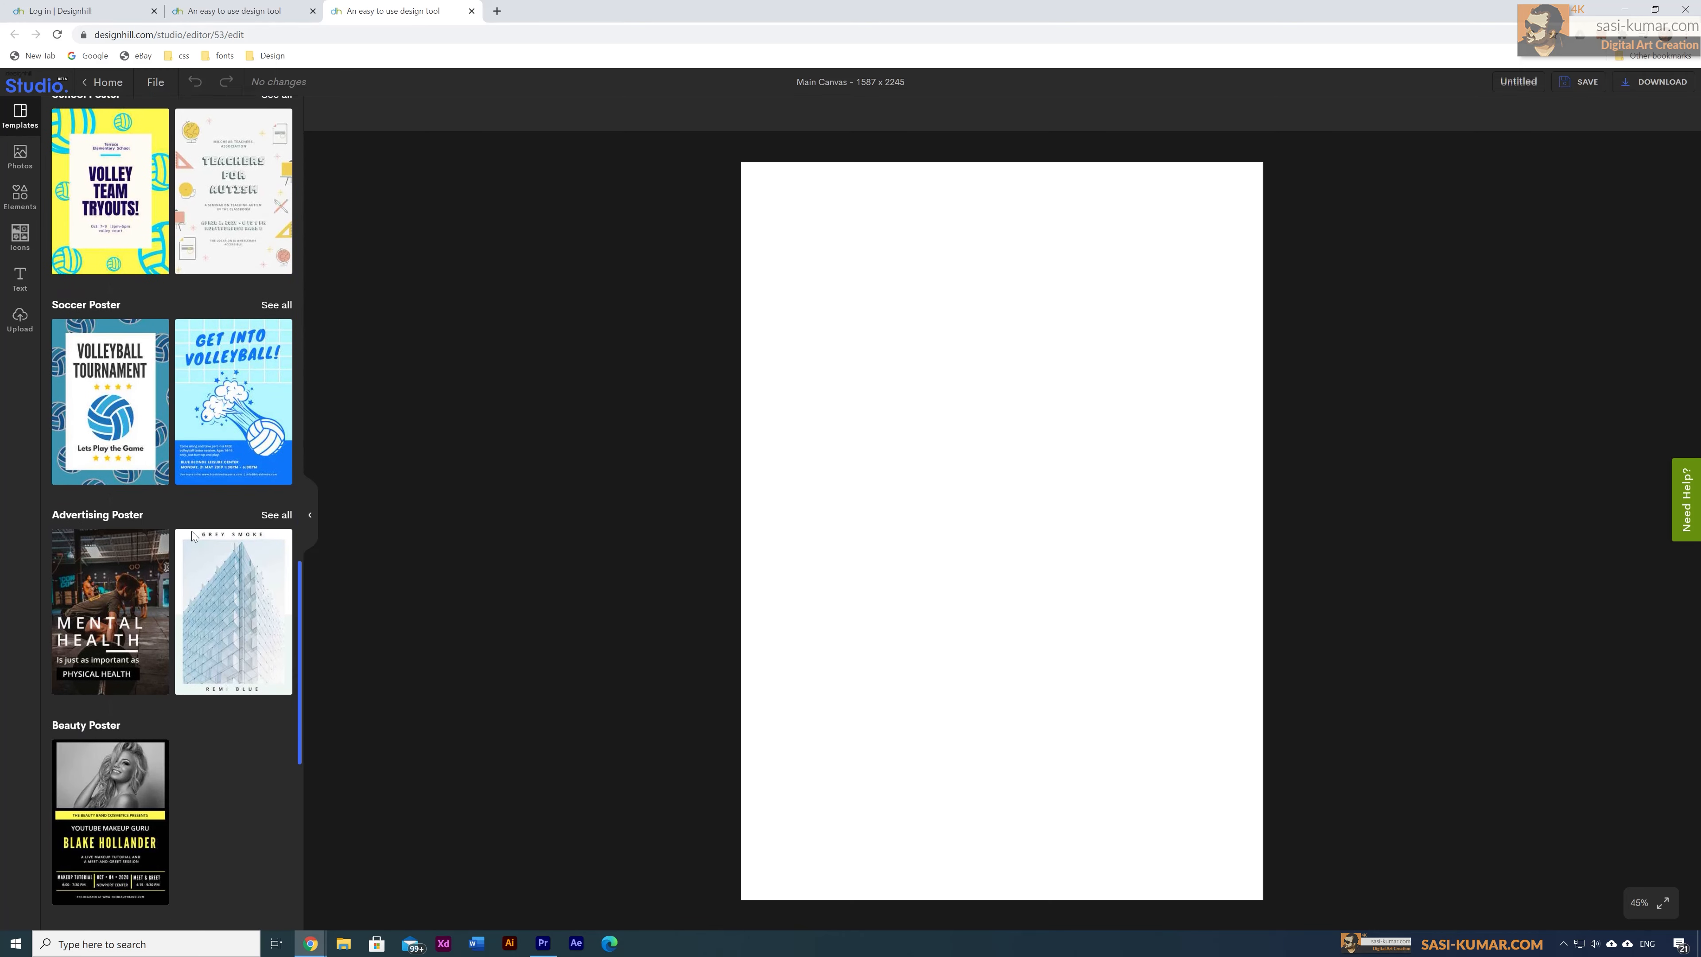
pyautogui.scroll(-4, 191, 531)
pyautogui.scroll(-5, 192, 536)
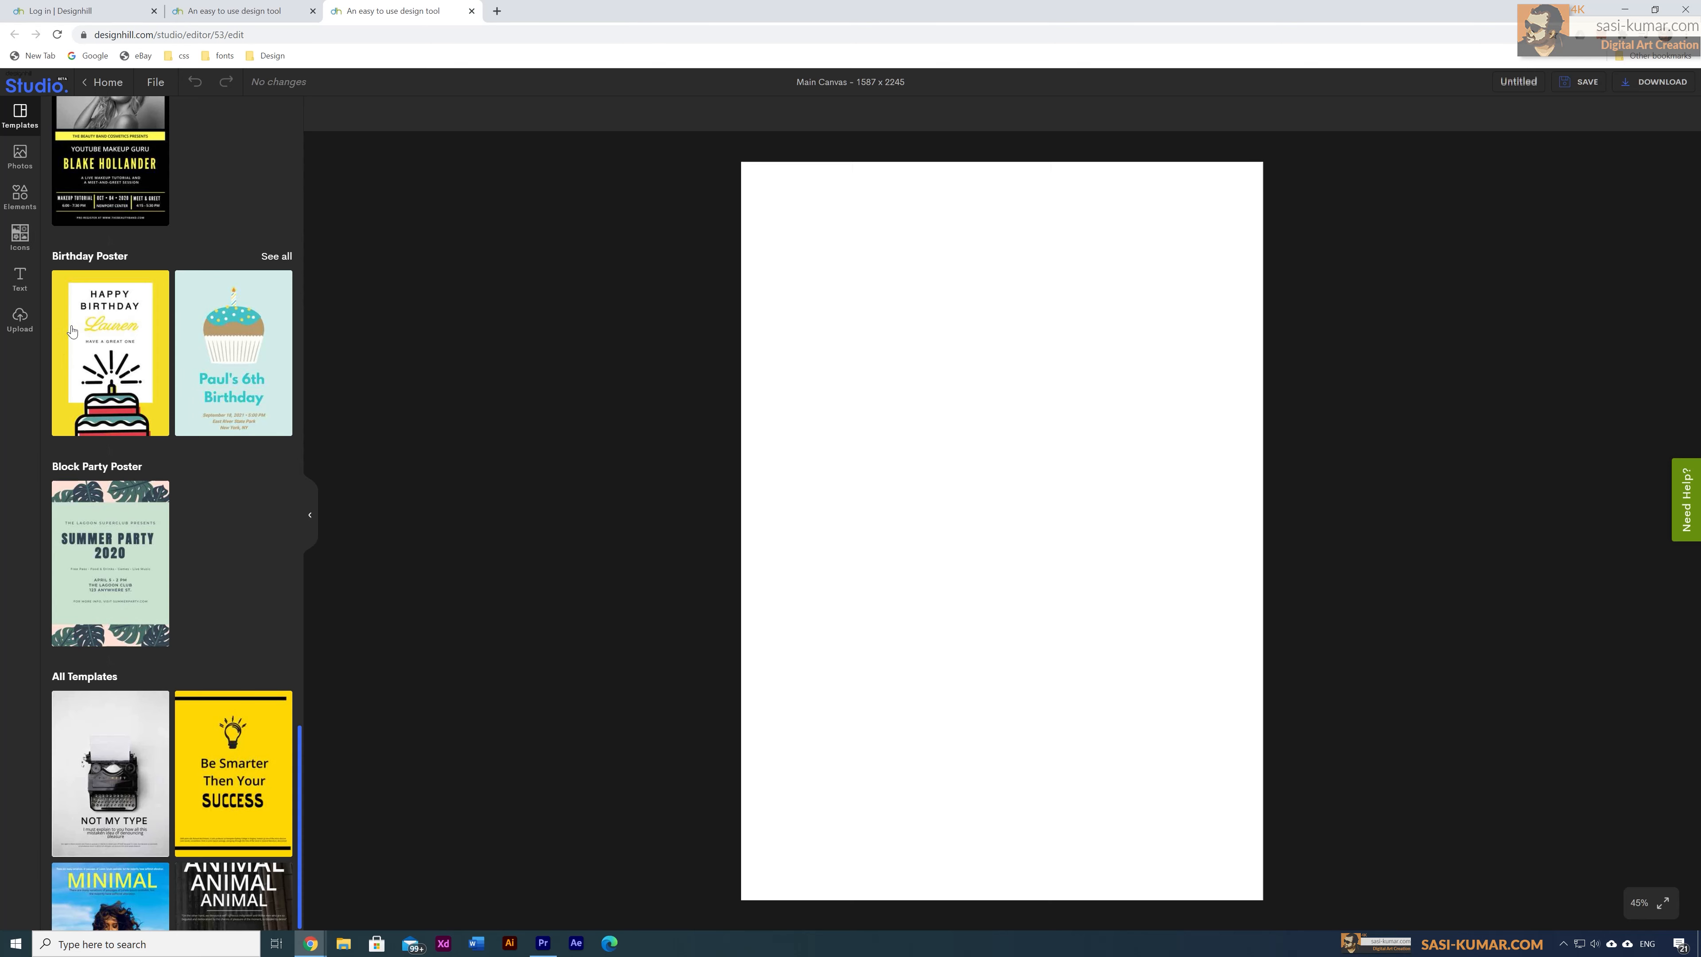
pyautogui.click(22, 277)
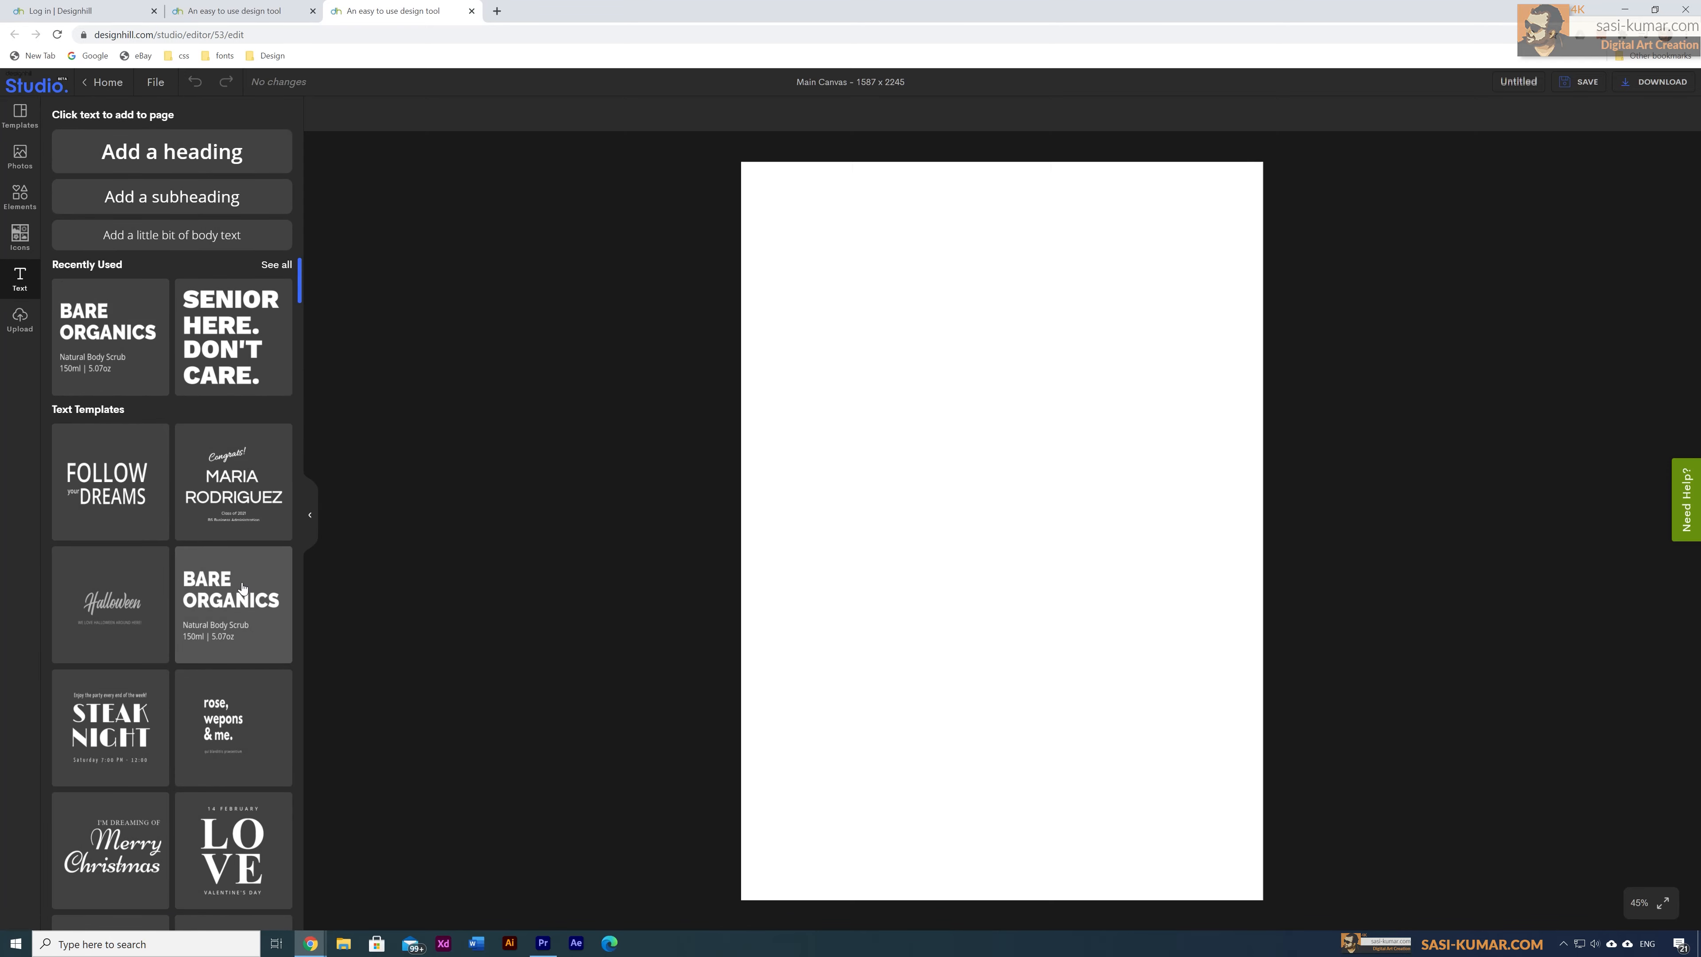
# Step: Add the Black Friday Bargains text design and move it lower on the page
pyautogui.scroll(-20, 242, 588)
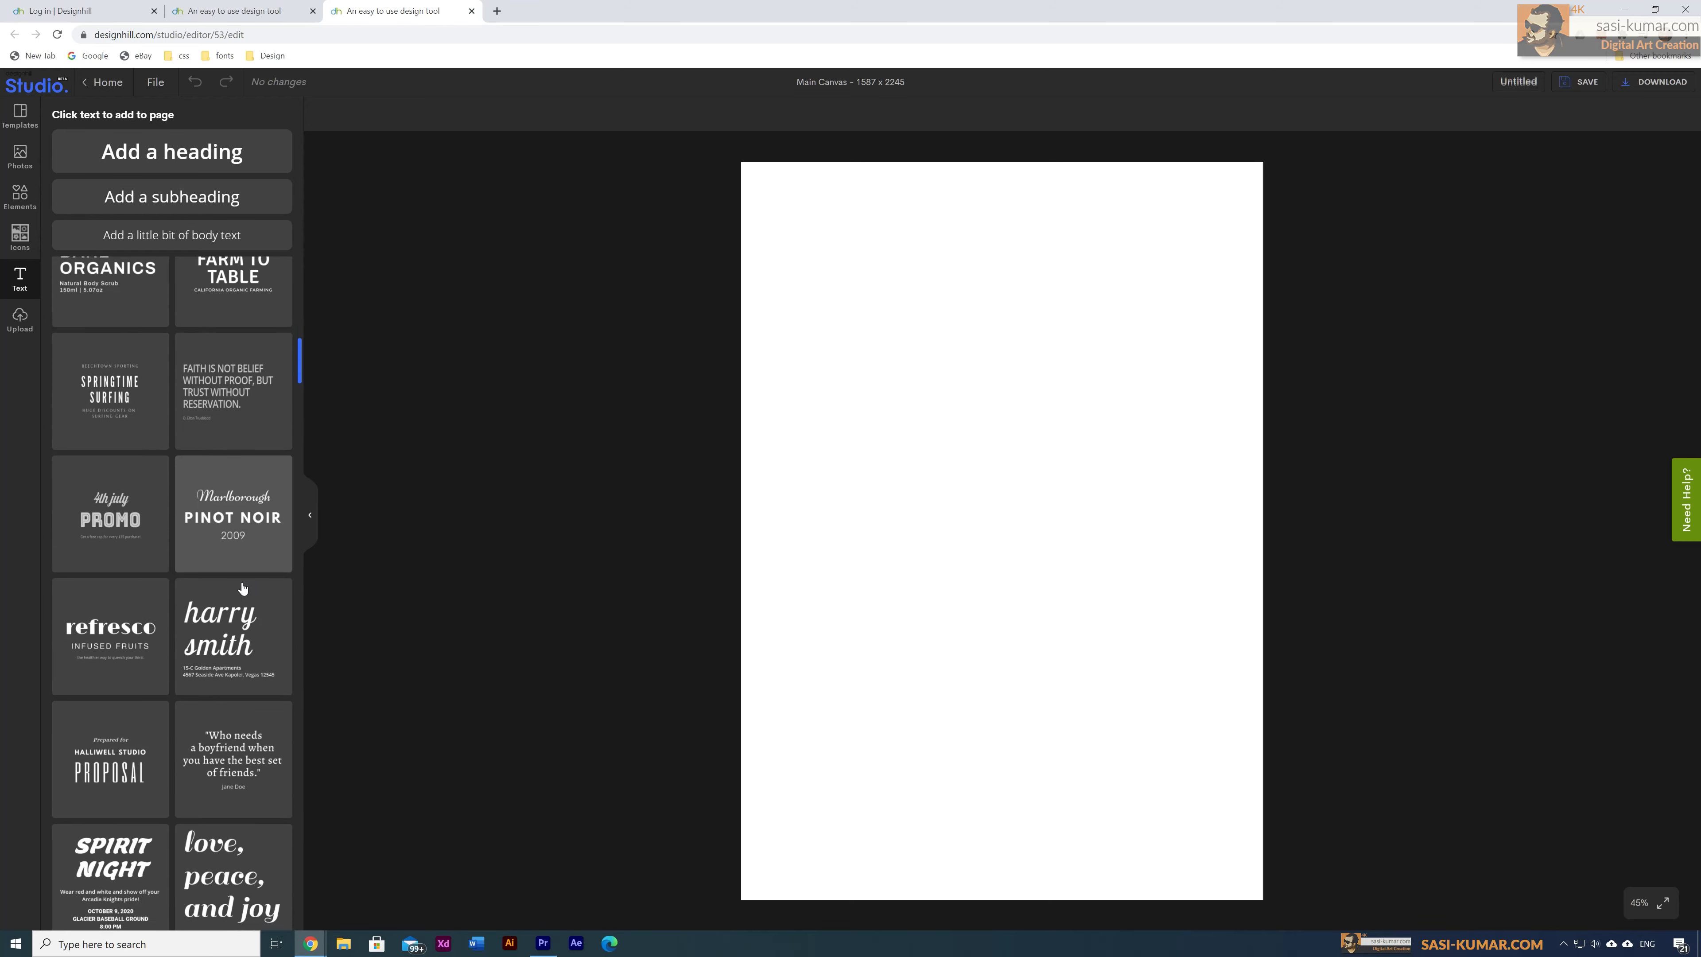
pyautogui.scroll(-20, 242, 588)
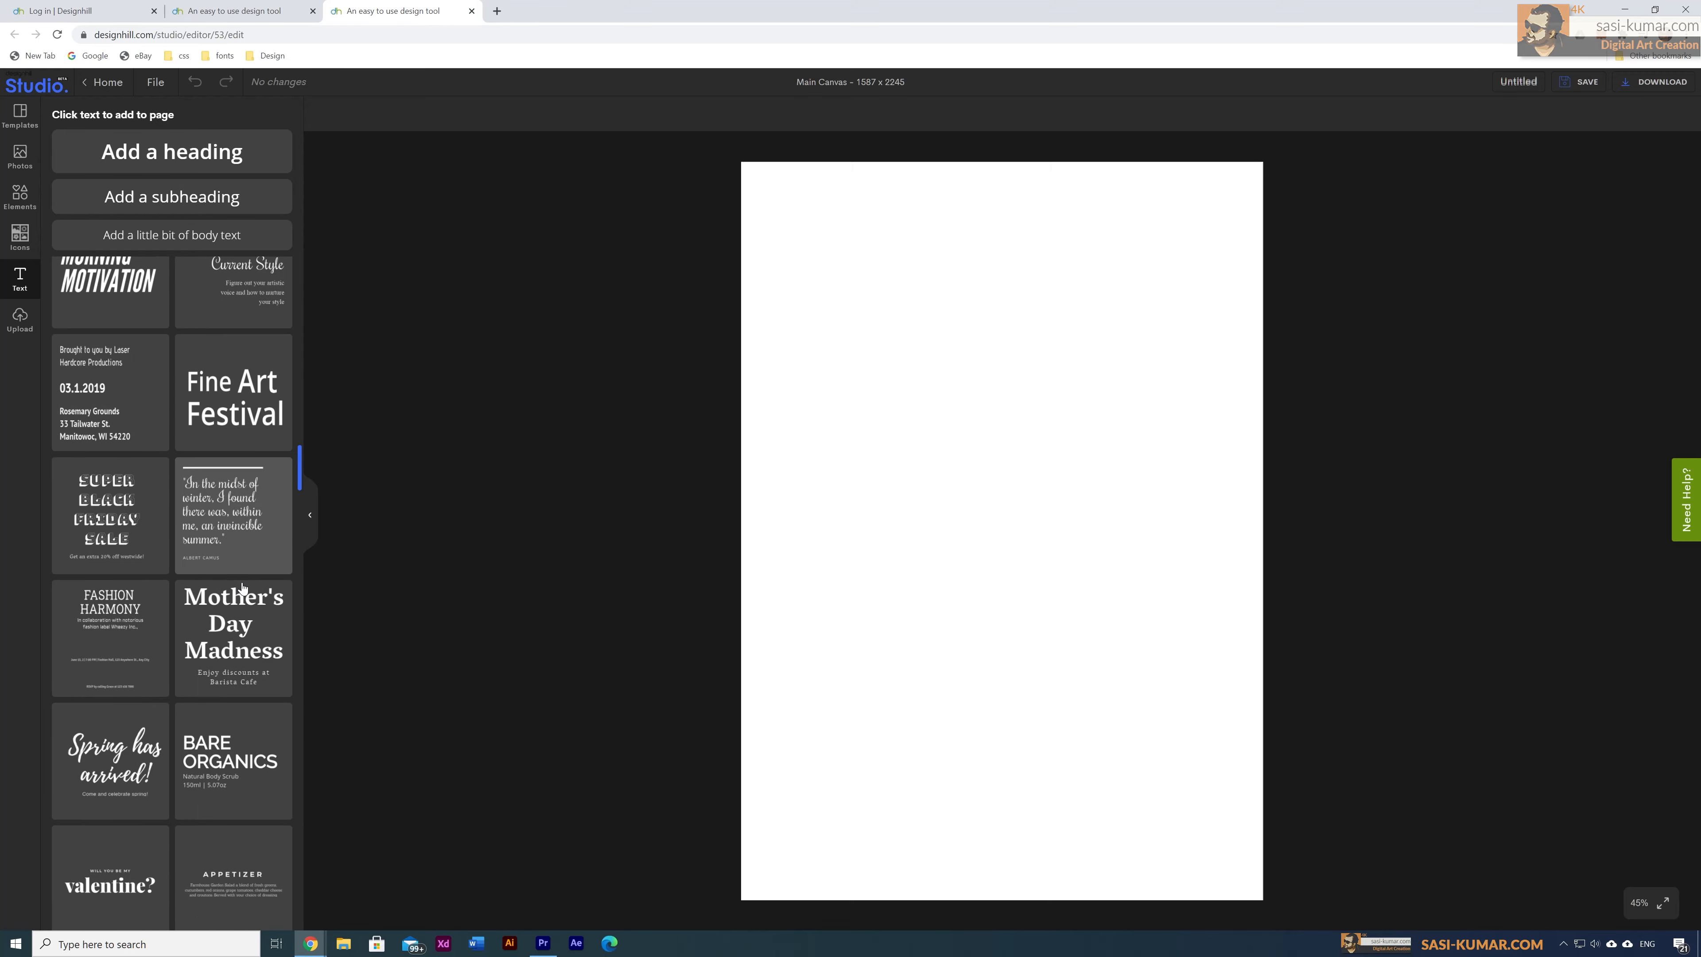
pyautogui.scroll(3, 242, 588)
pyautogui.click(121, 340)
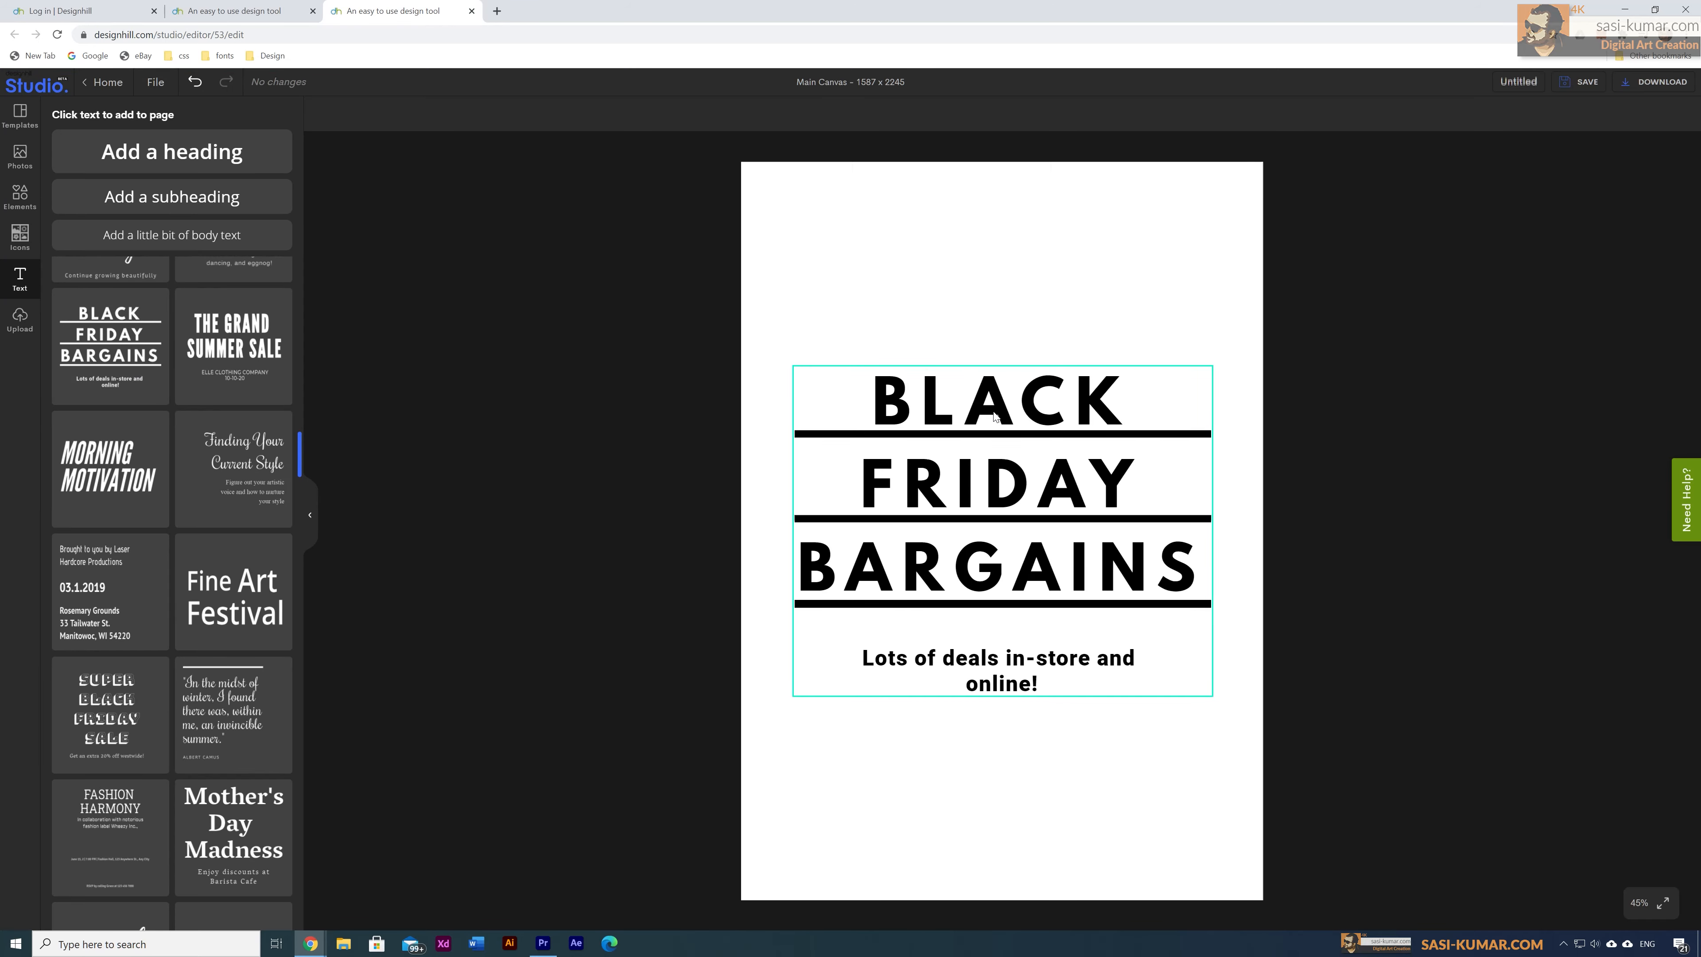
pyautogui.moveTo(994, 415); pyautogui.dragTo(996, 530)
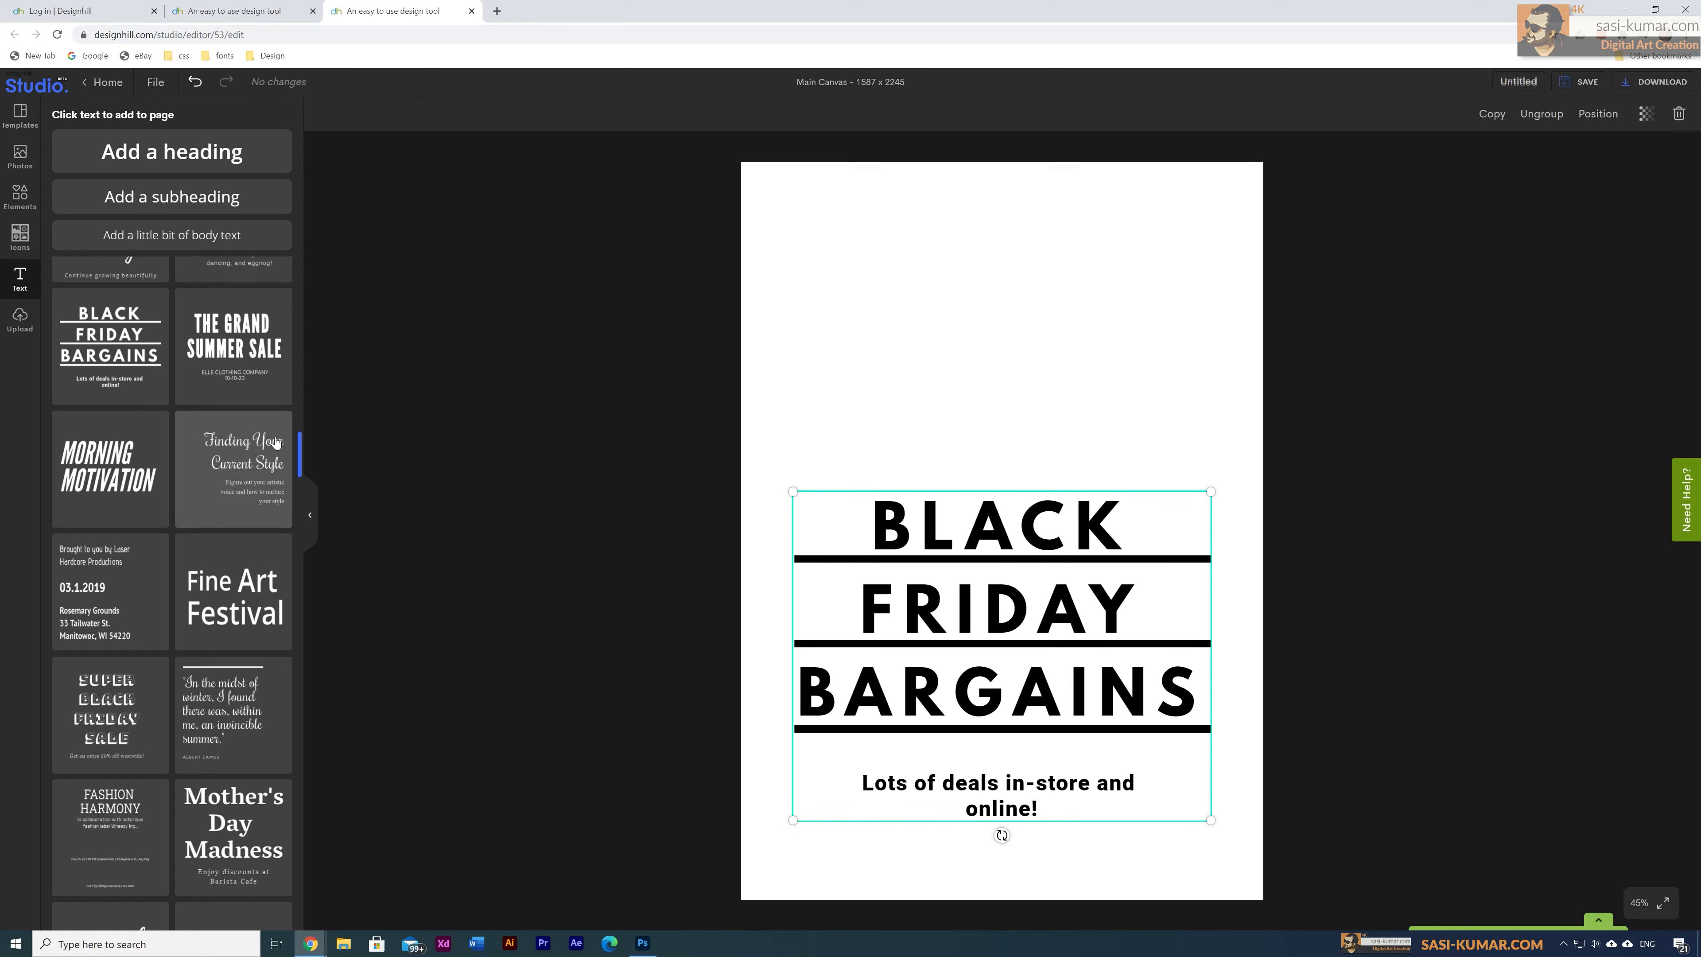
# Step: Add The Grand Summer Sale text design, delete Black Friday, and drag the headline to the page bottom
pyautogui.click(235, 347)
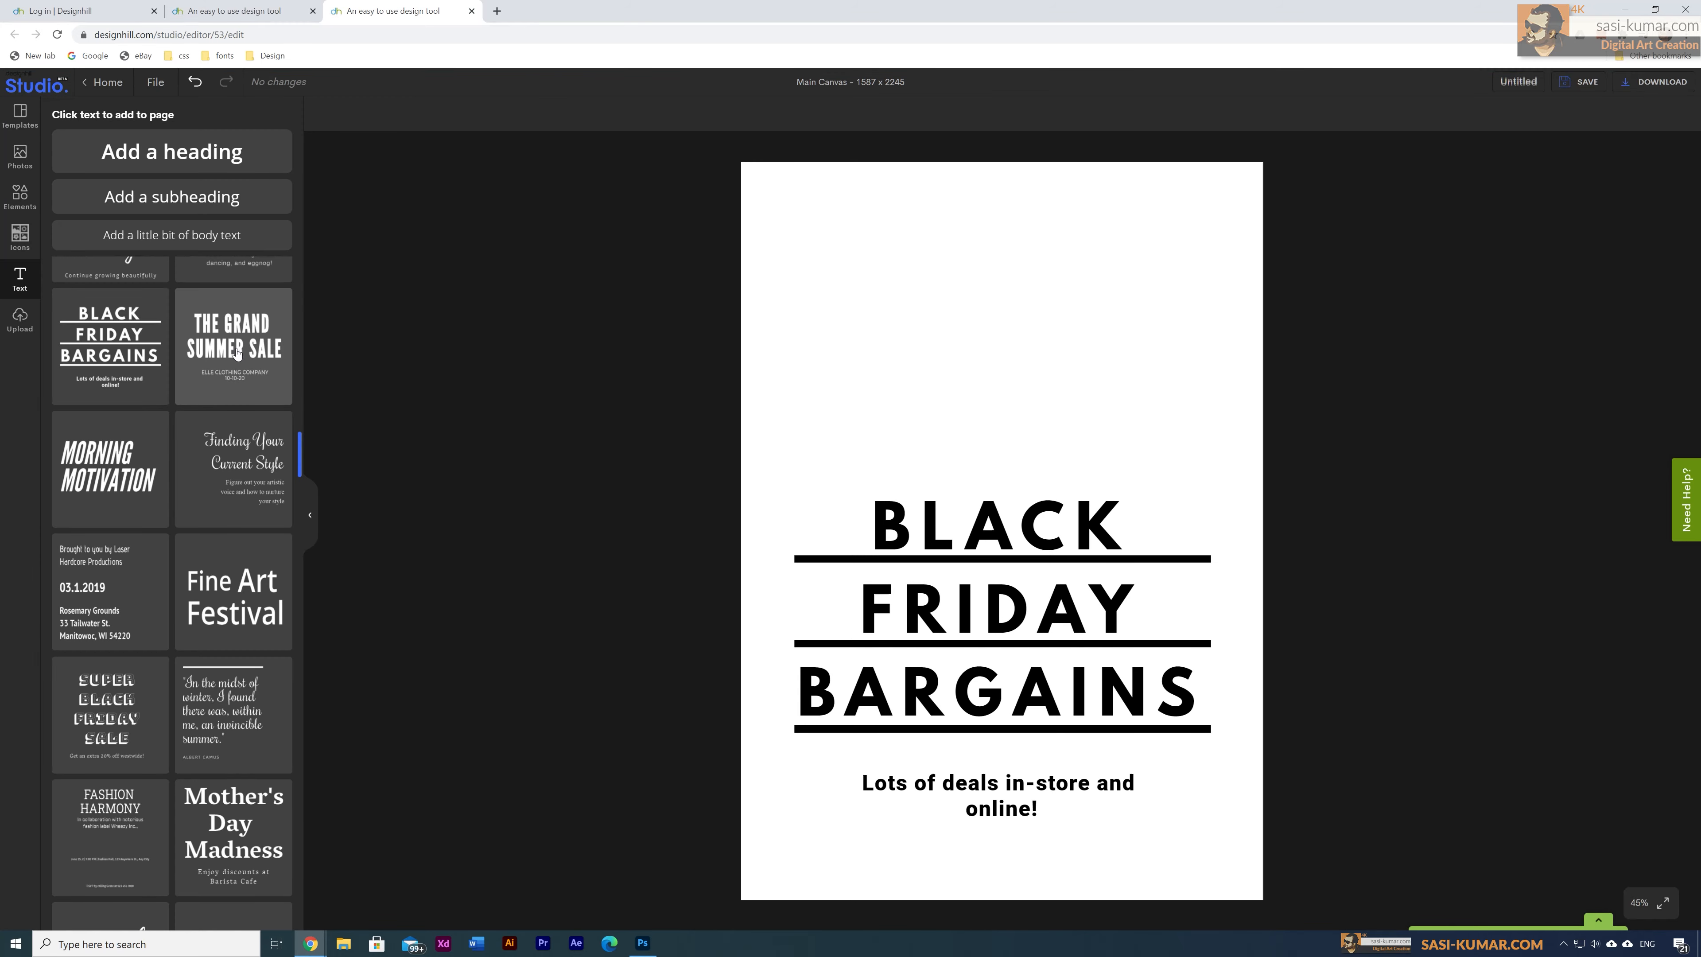
pyautogui.click(973, 716)
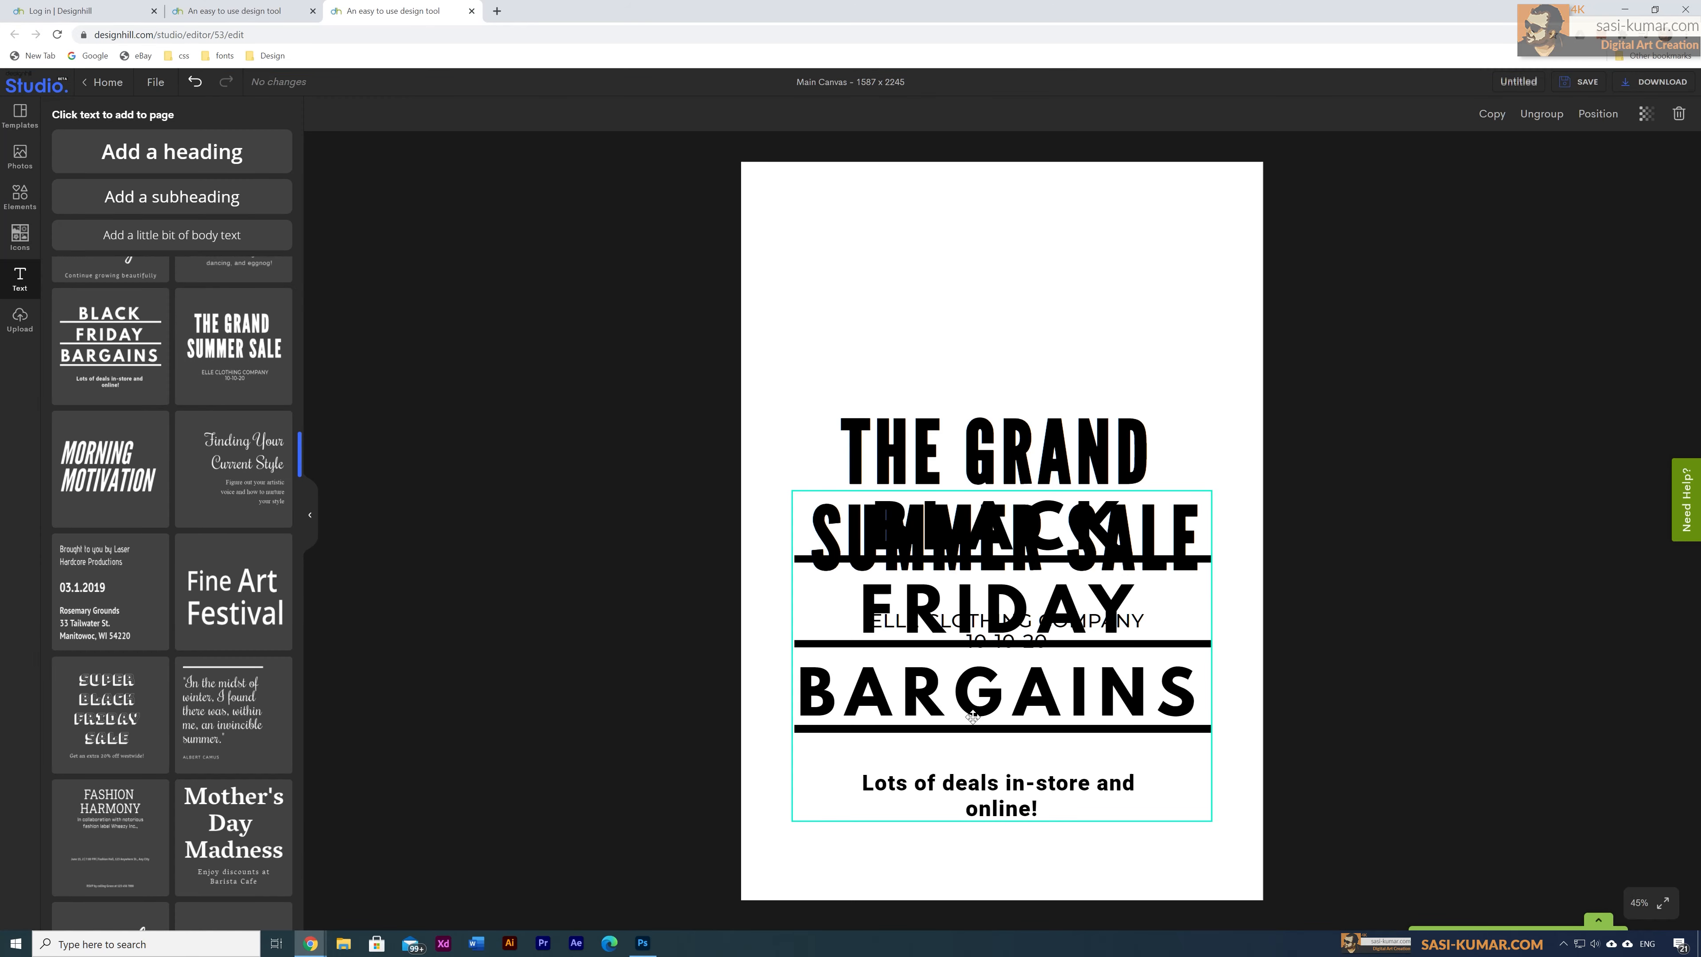
pyautogui.press('Delete')
pyautogui.click(1043, 607)
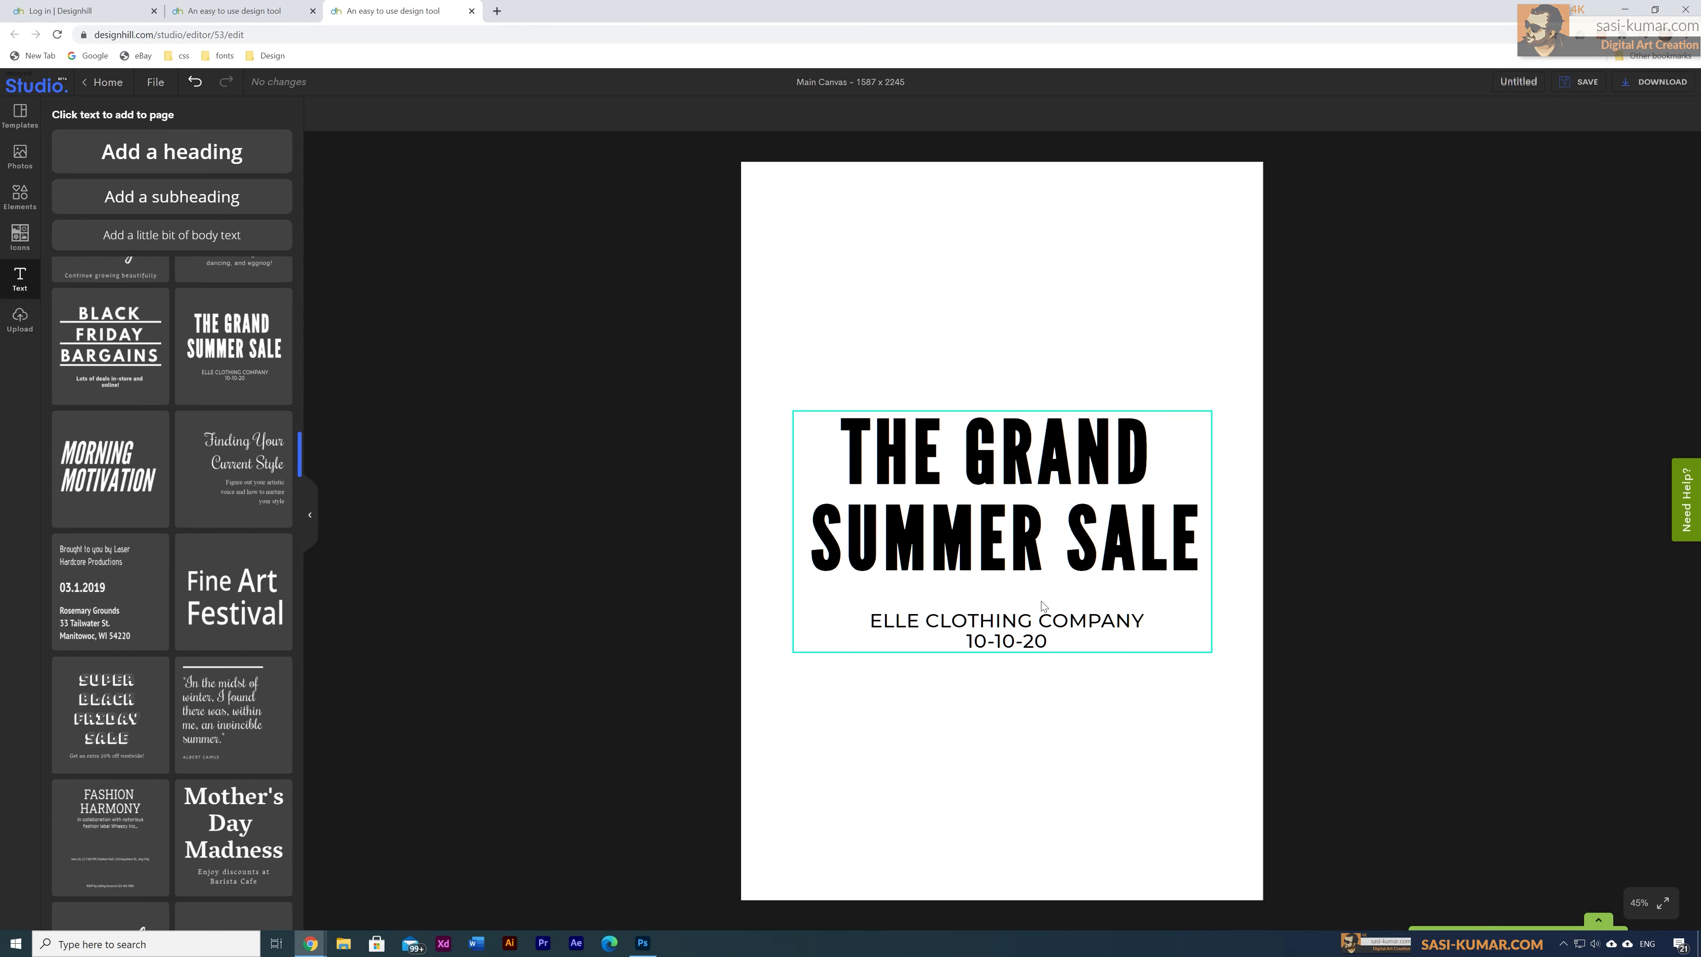
pyautogui.moveTo(1043, 607); pyautogui.dragTo(1029, 761)
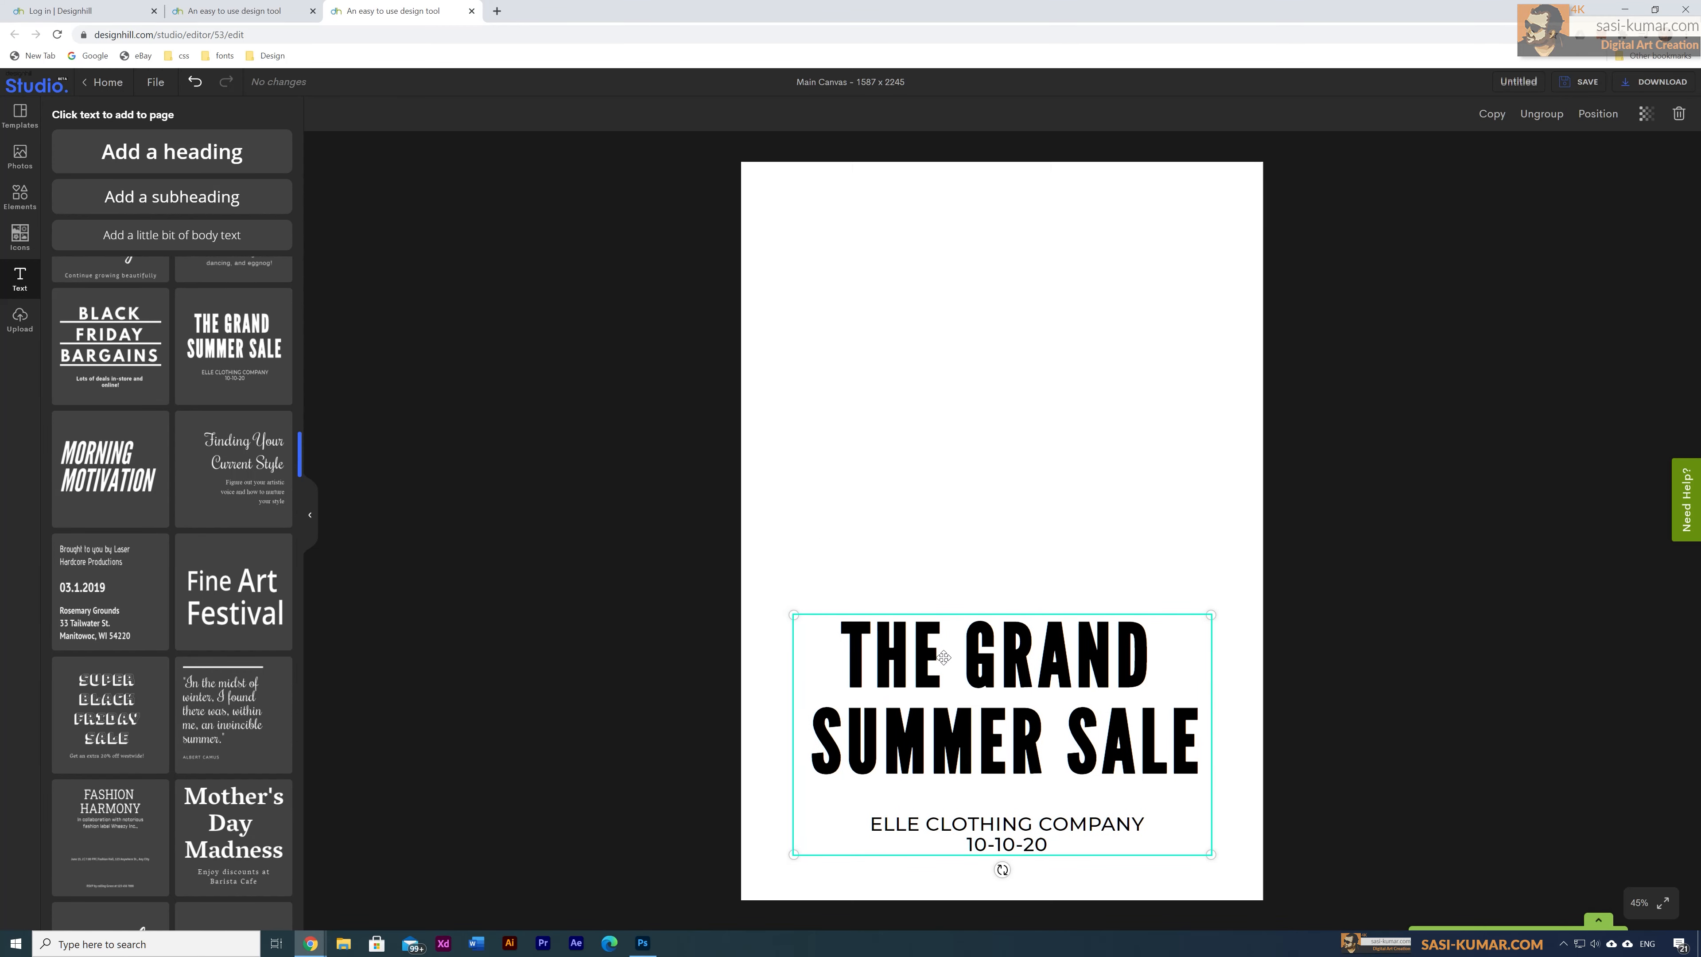
# Step: Upload the girl-shopping photo and place it across the top of the page at full width
pyautogui.click(27, 325)
pyautogui.click(223, 130)
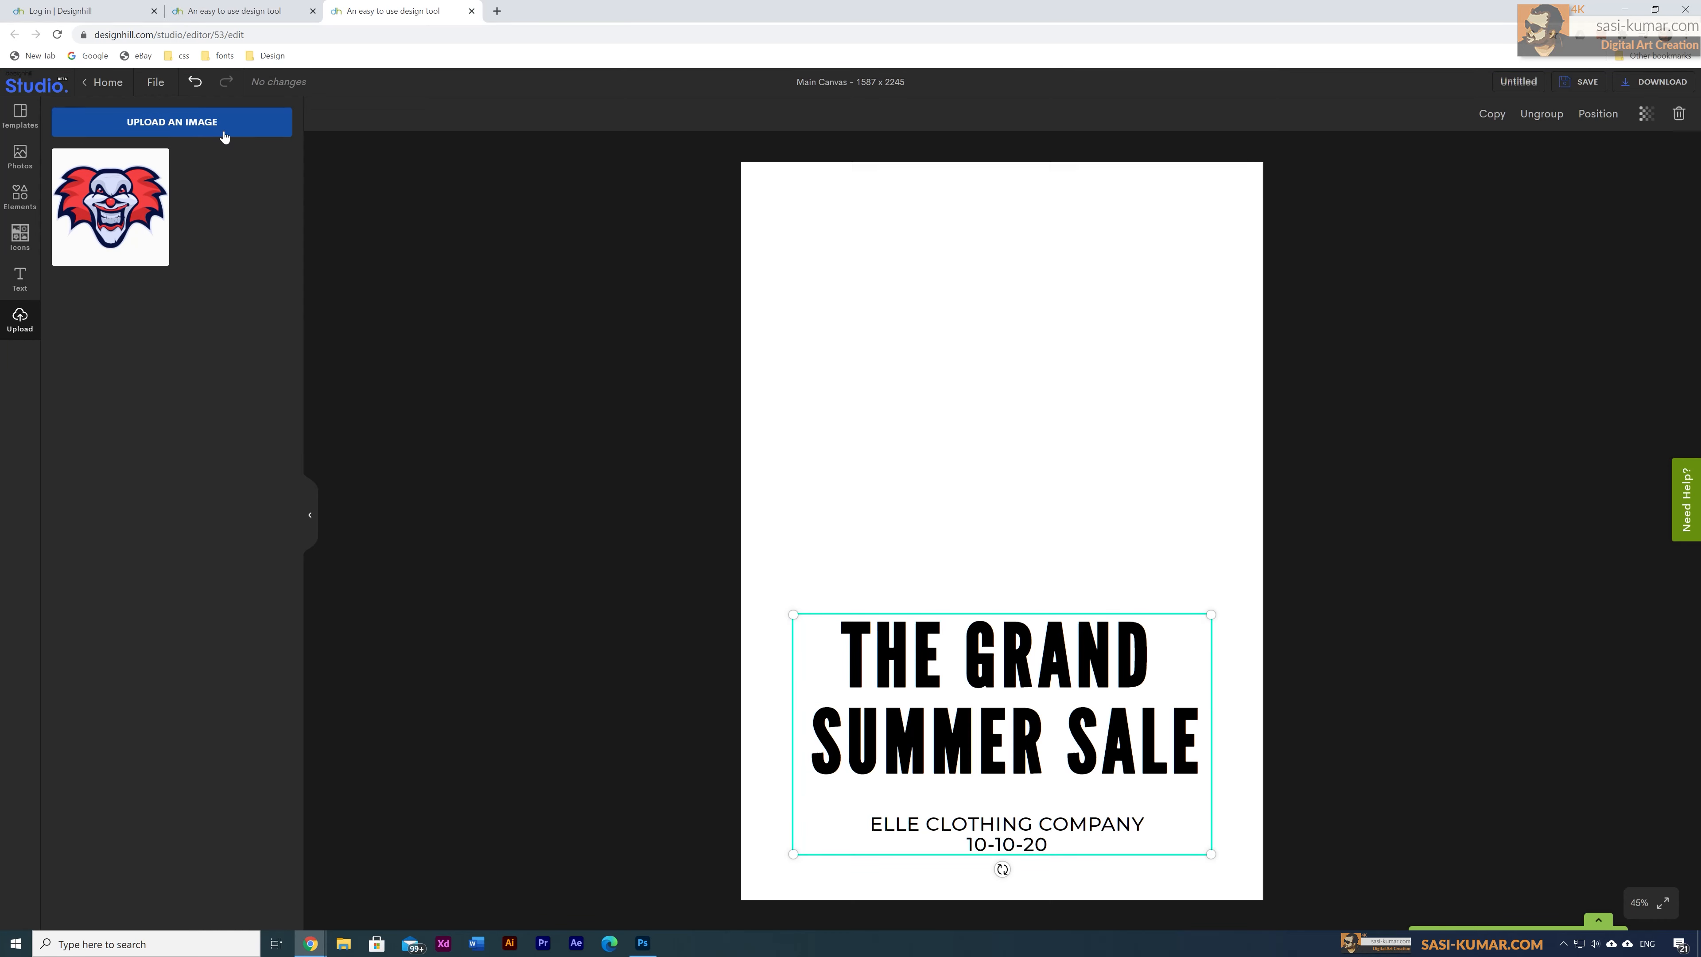
pyautogui.click(358, 117)
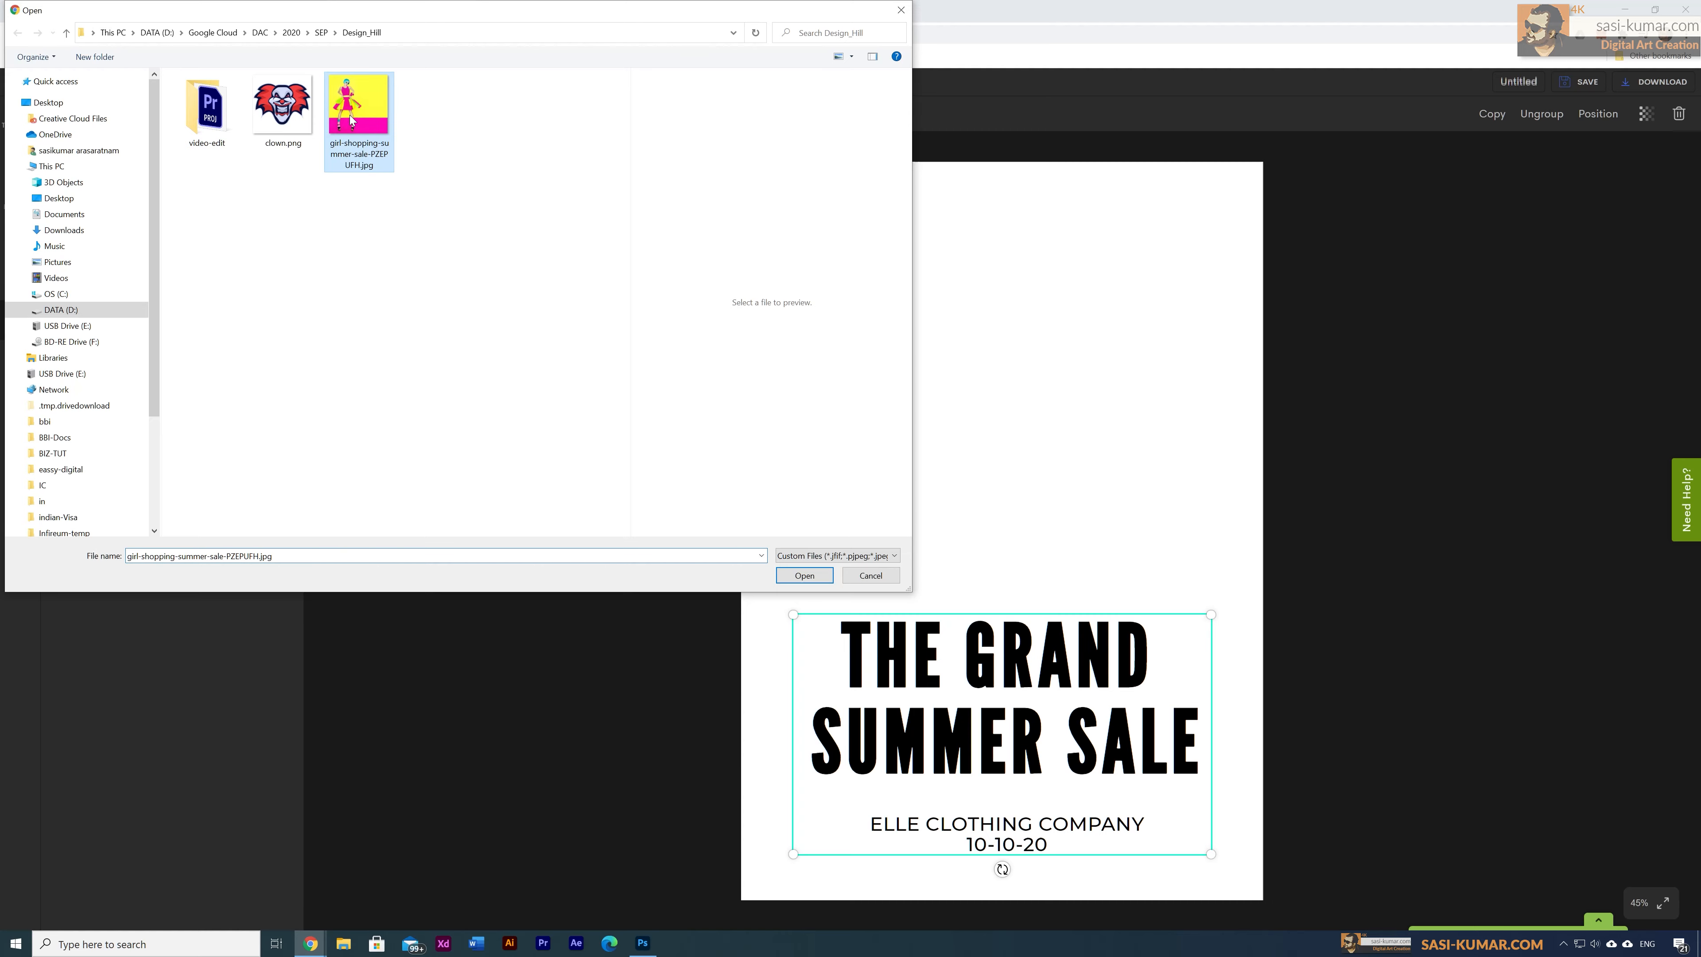
pyautogui.click(803, 575)
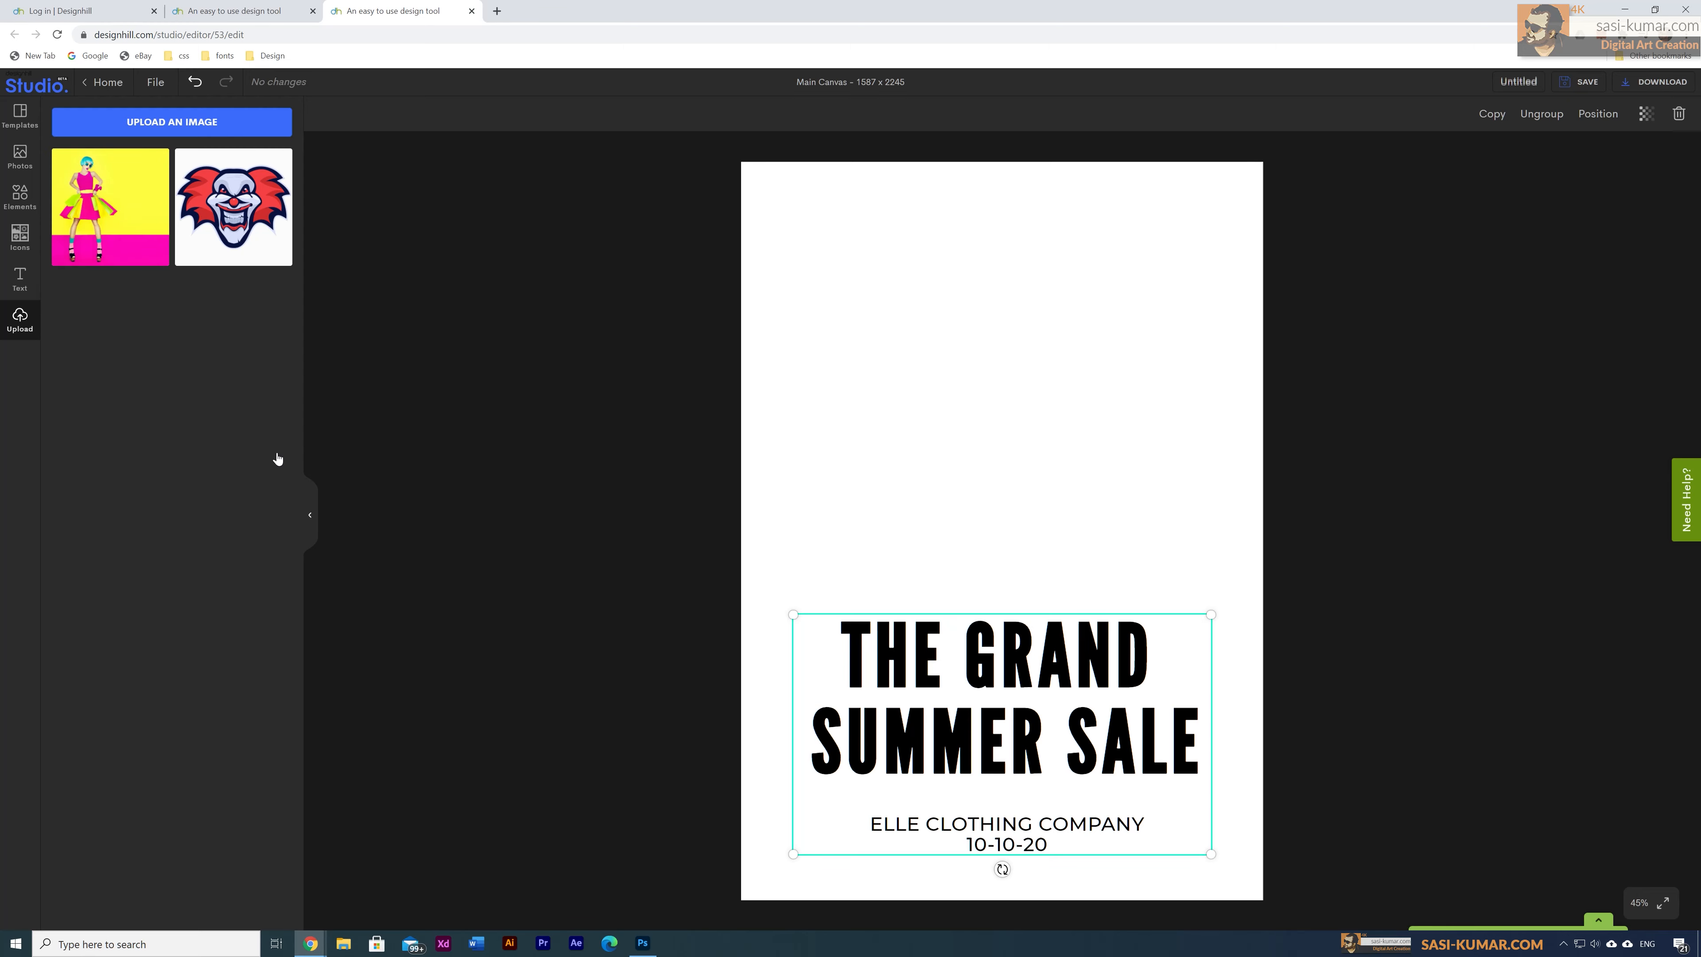
pyautogui.click(120, 212)
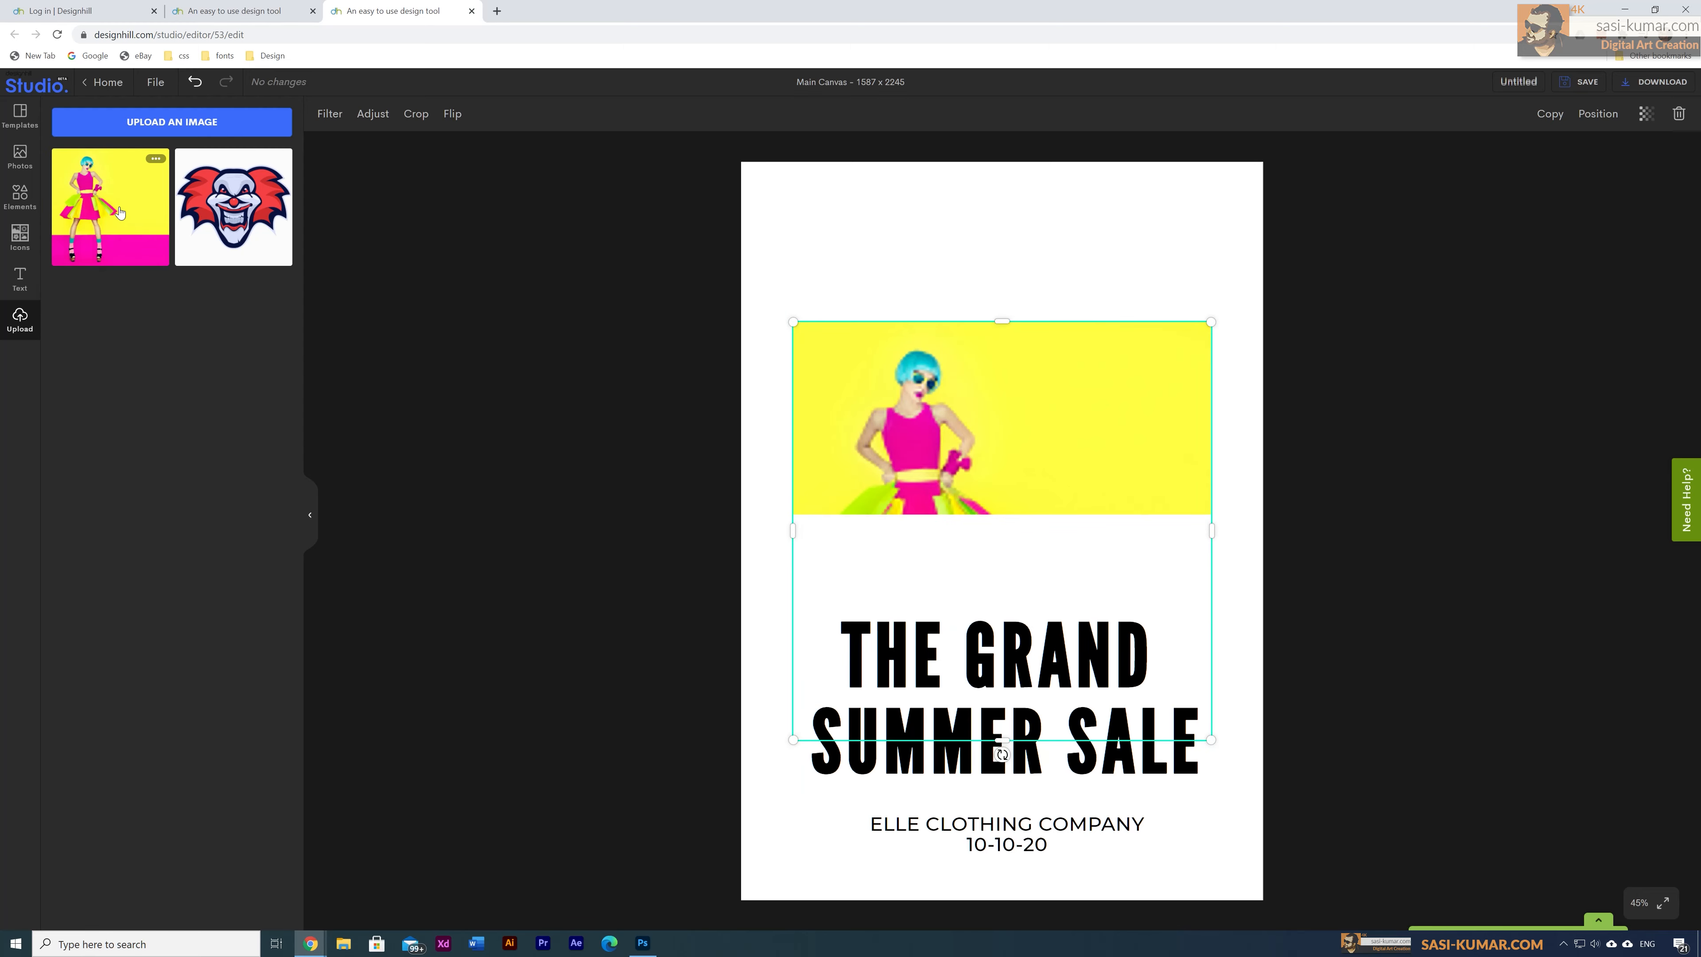
pyautogui.moveTo(918, 490); pyautogui.dragTo(867, 333)
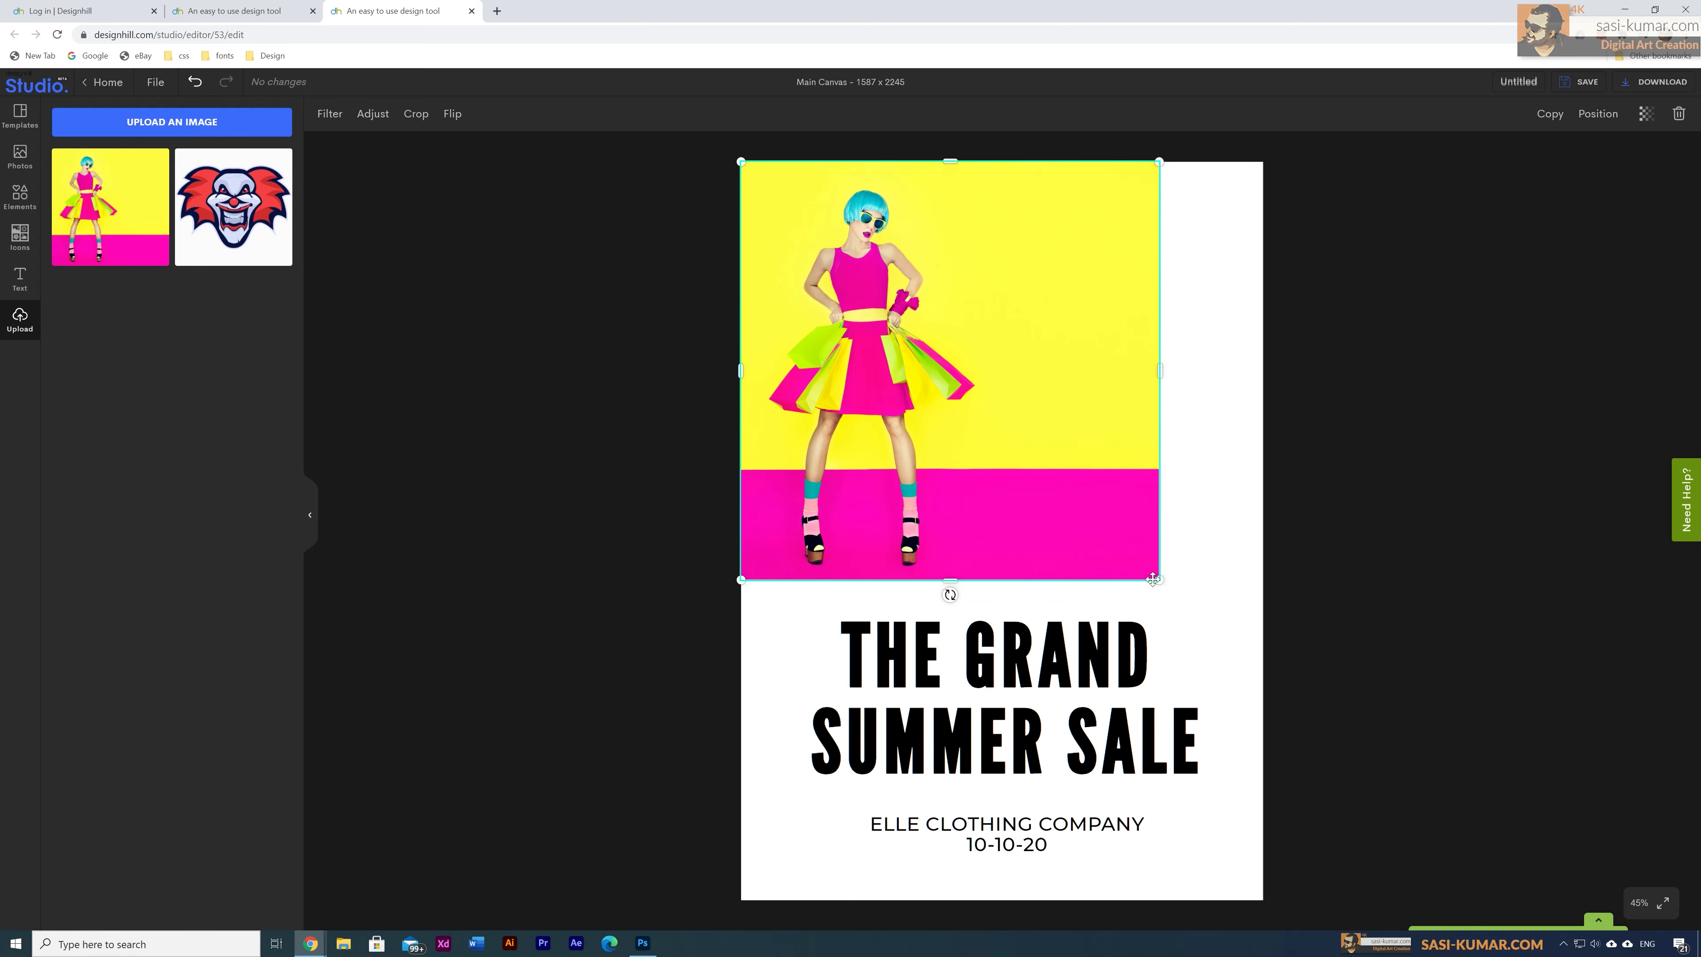
pyautogui.moveTo(1160, 581); pyautogui.dragTo(1264, 699)
# Step: Bring the headline in front of the photo and shrink it to sit below the photo
pyautogui.moveTo(918, 757); pyautogui.dragTo(919, 795)
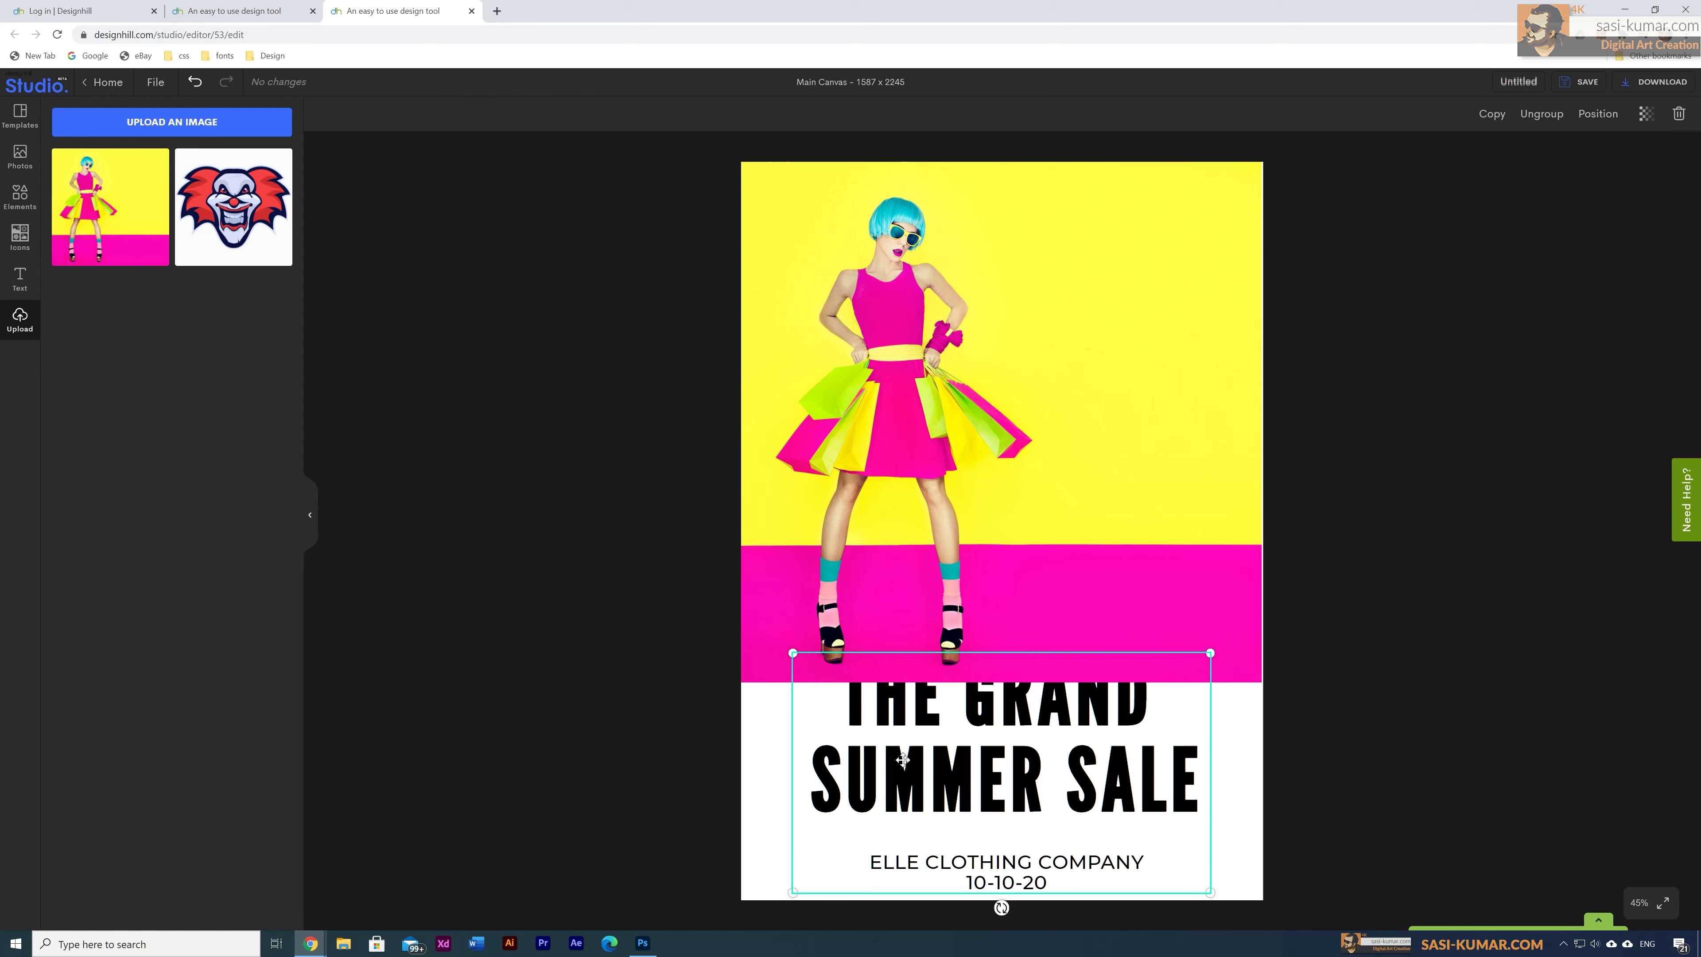
pyautogui.hotkey('ctrl', ']')
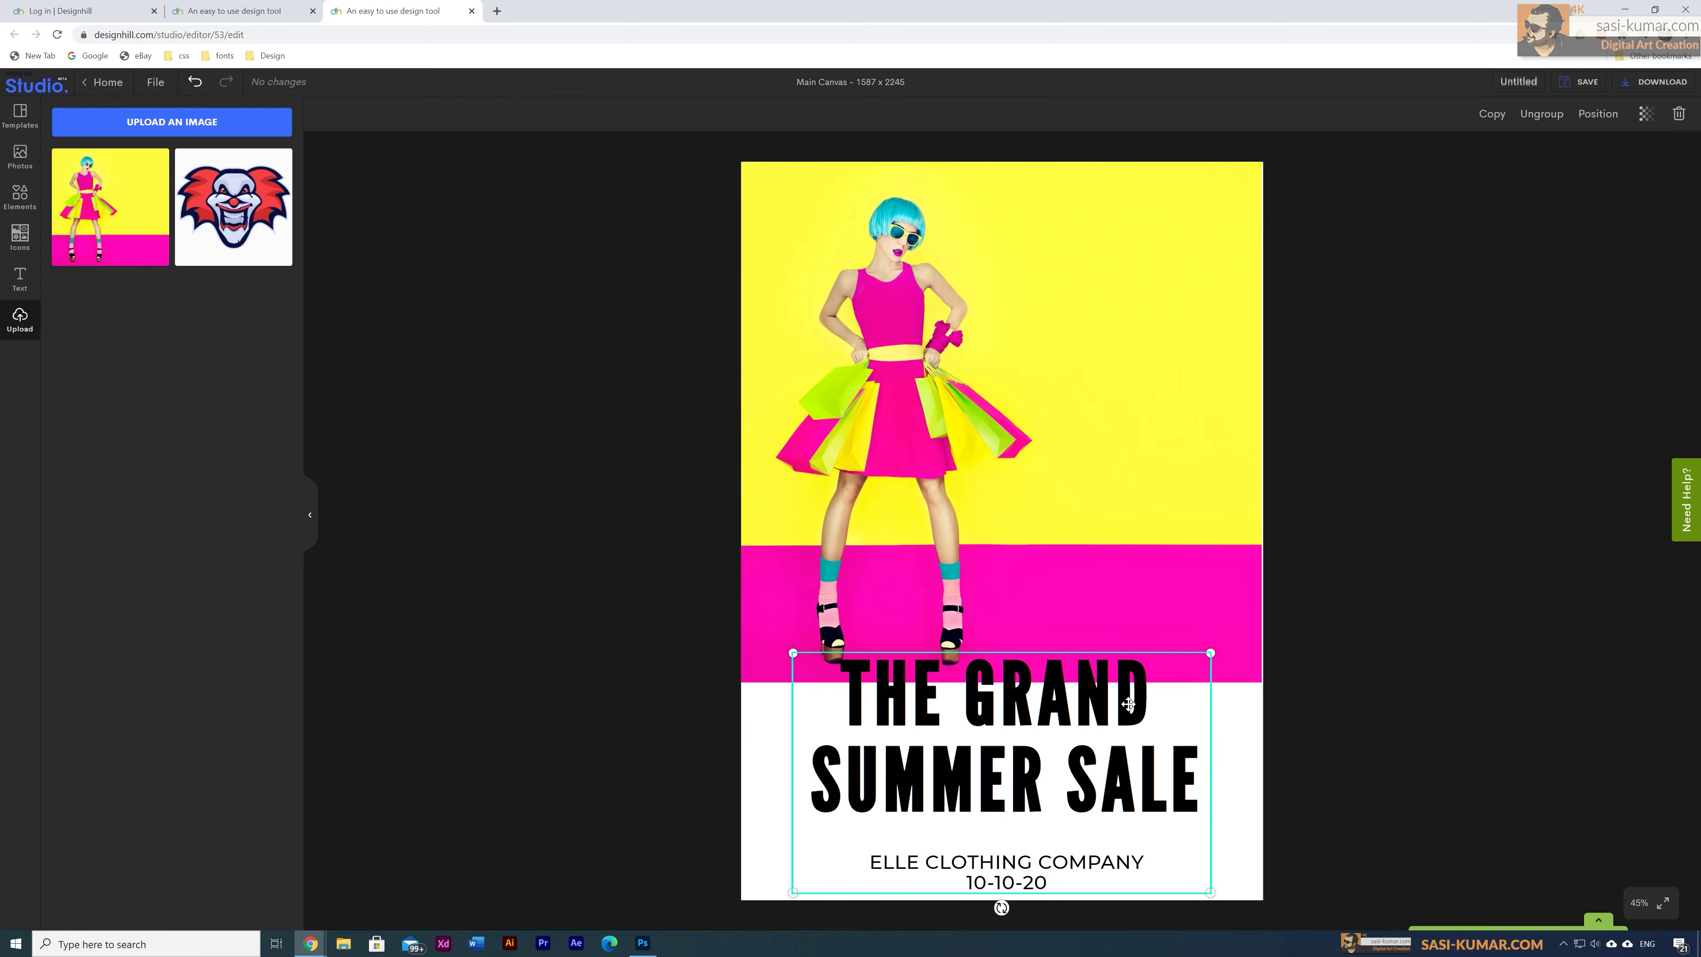
pyautogui.moveTo(1210, 653); pyautogui.dragTo(1194, 672)
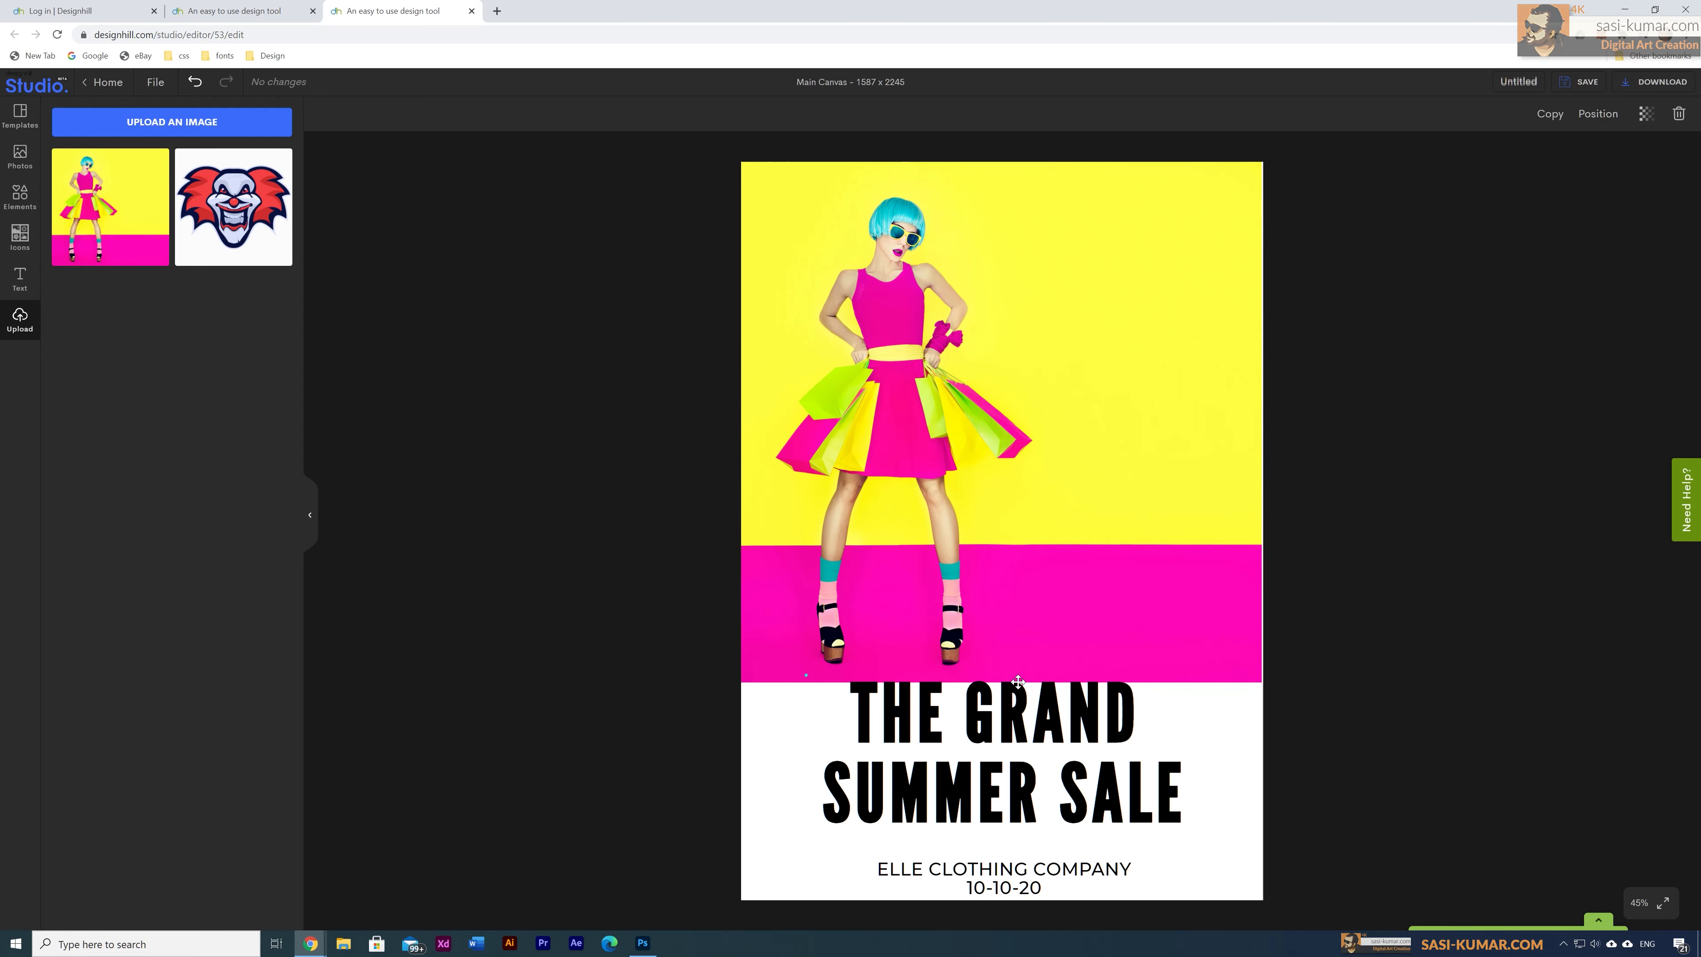
pyautogui.moveTo(1012, 678); pyautogui.dragTo(1018, 677)
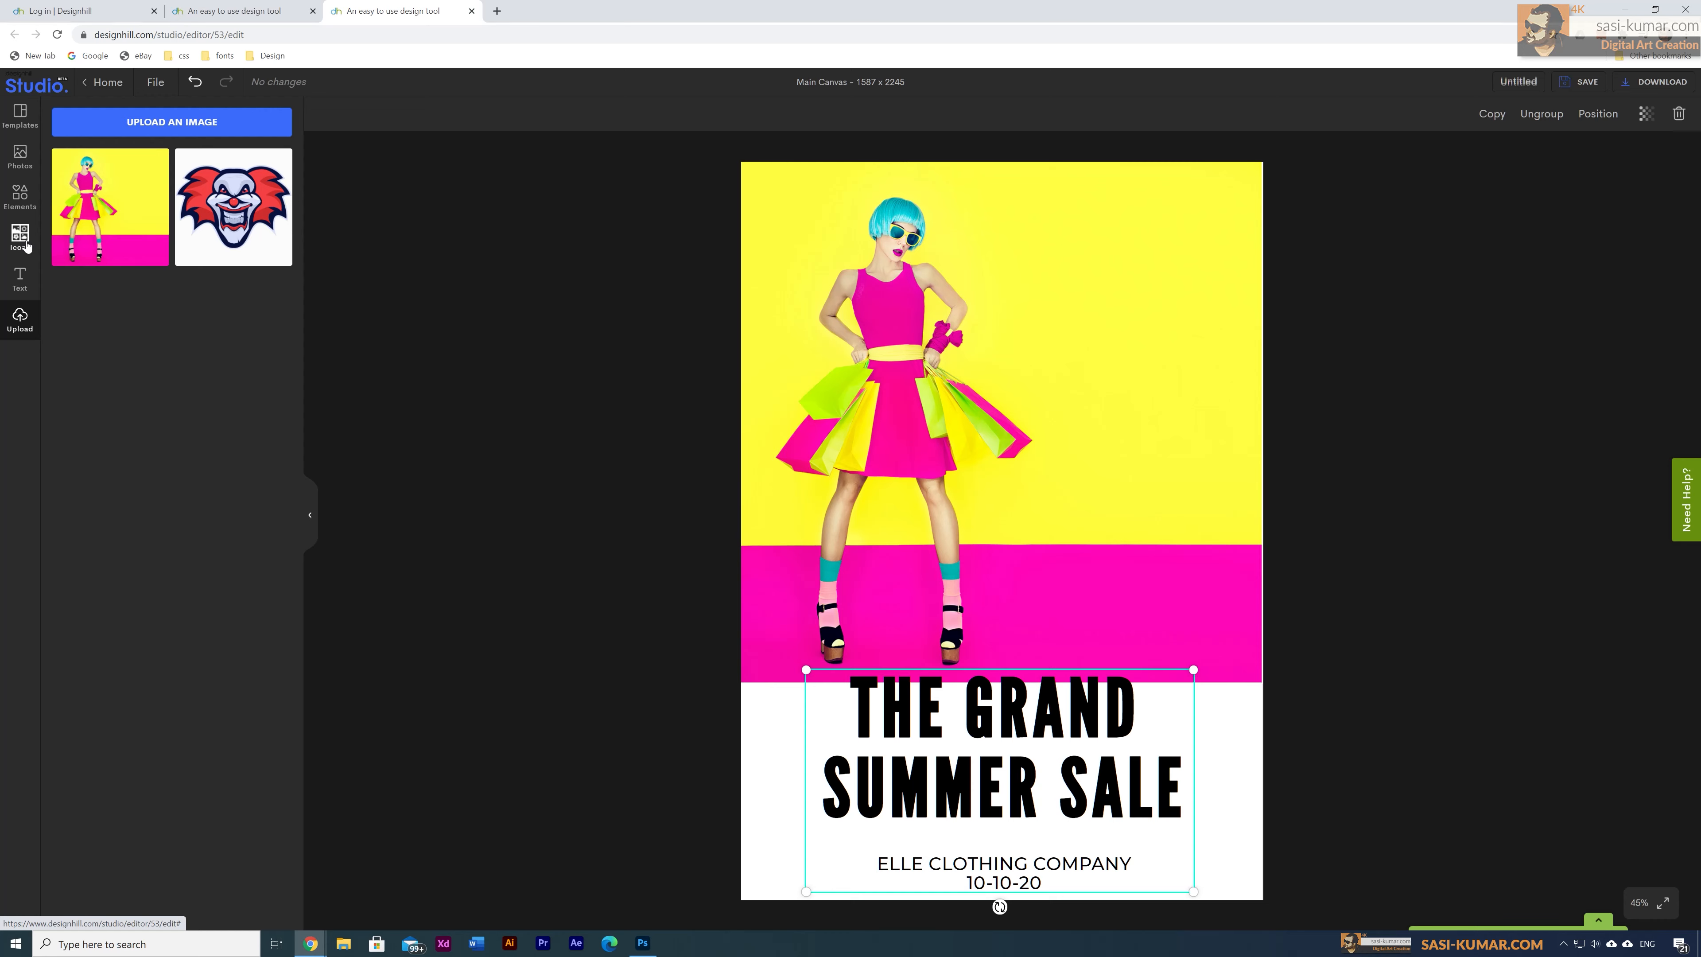
# Step: Add a square and stretch it edge to edge over the poster's bottom strip
pyautogui.click(20, 196)
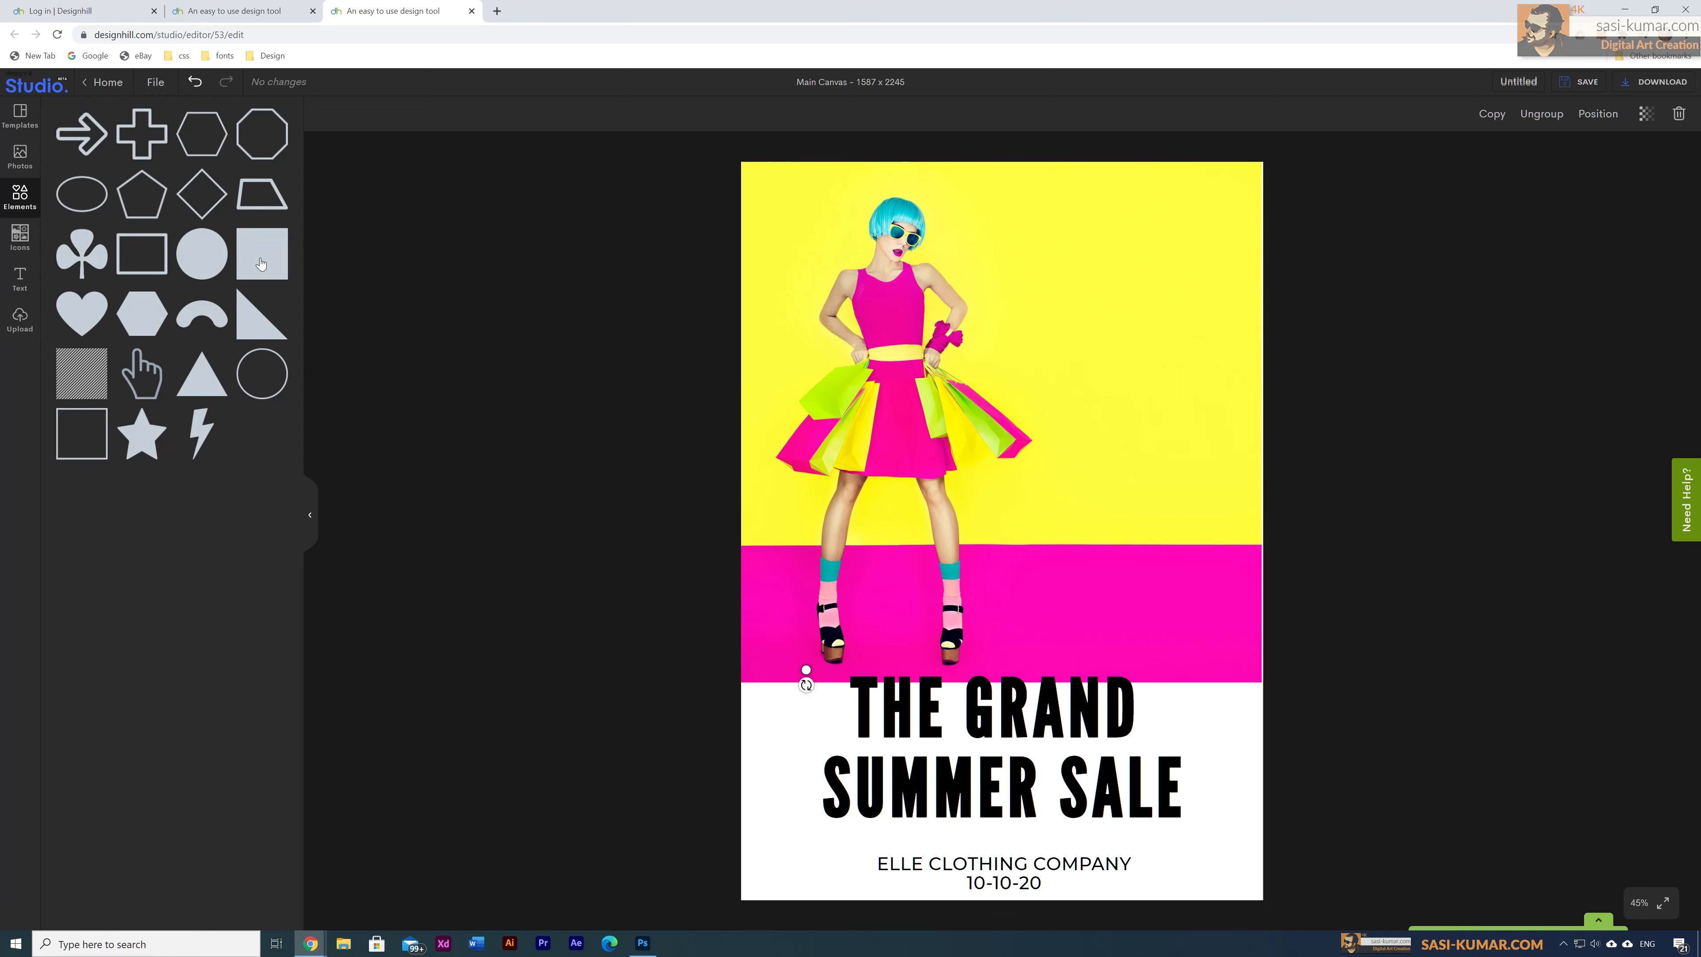
pyautogui.click(262, 253)
pyautogui.moveTo(998, 323); pyautogui.dragTo(1002, 672)
pyautogui.moveTo(1002, 739); pyautogui.dragTo(1003, 900)
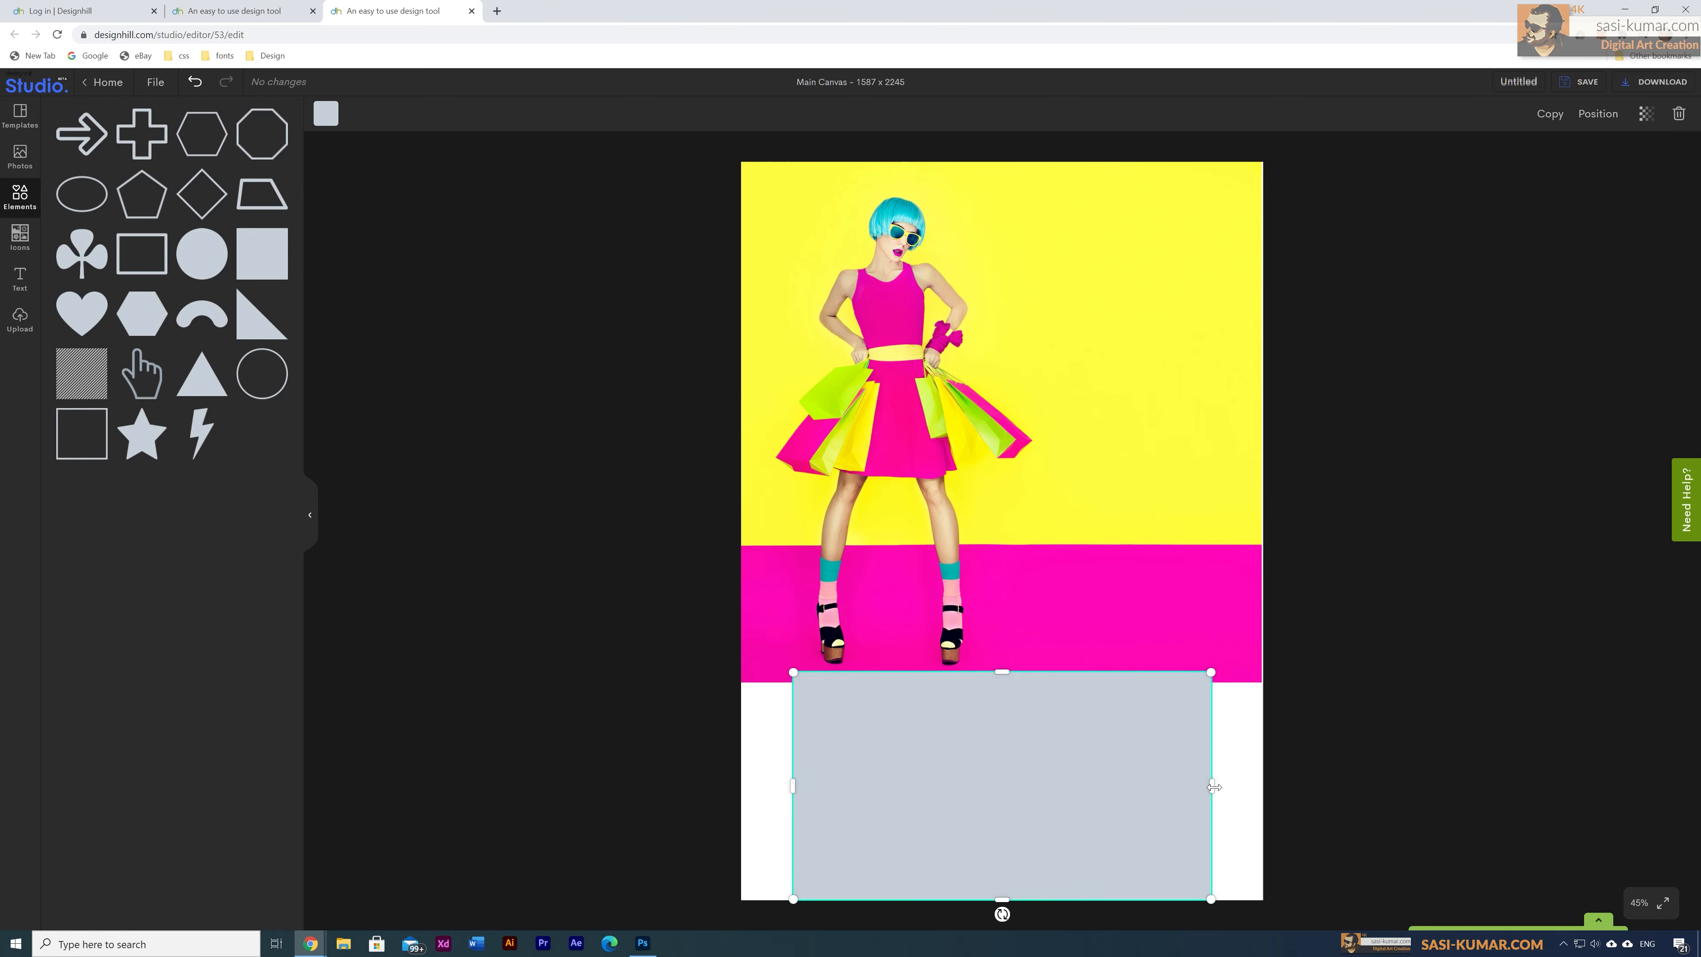
pyautogui.moveTo(1213, 787); pyautogui.dragTo(1265, 787)
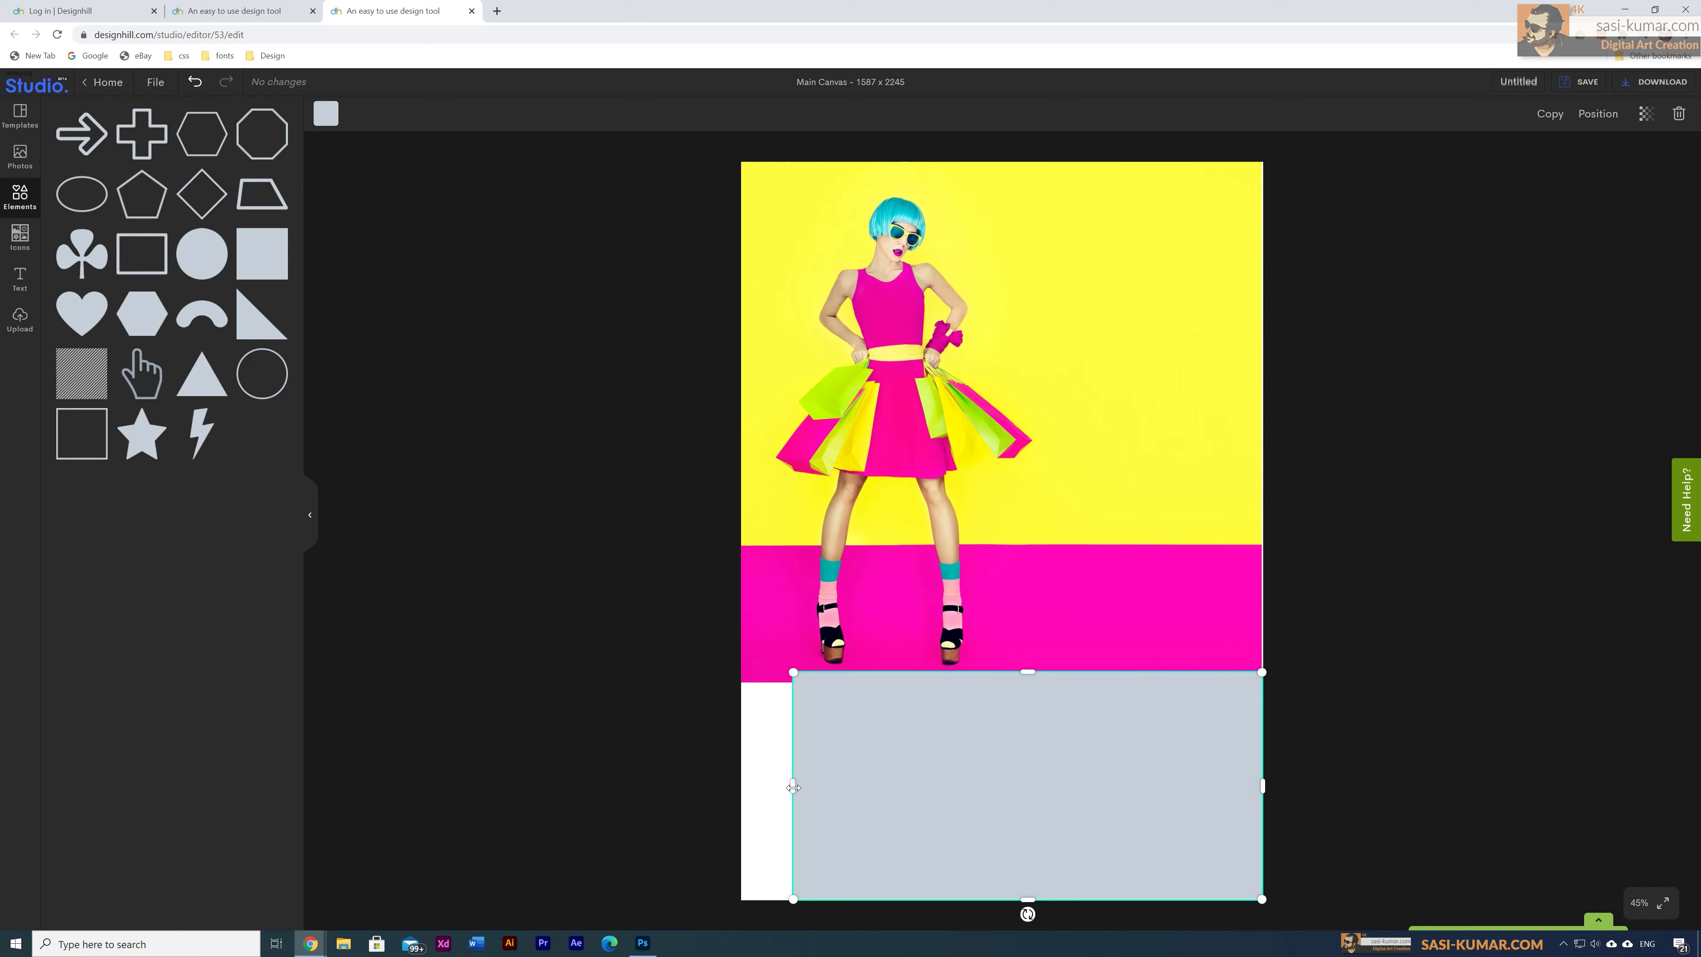
pyautogui.moveTo(792, 787); pyautogui.dragTo(742, 787)
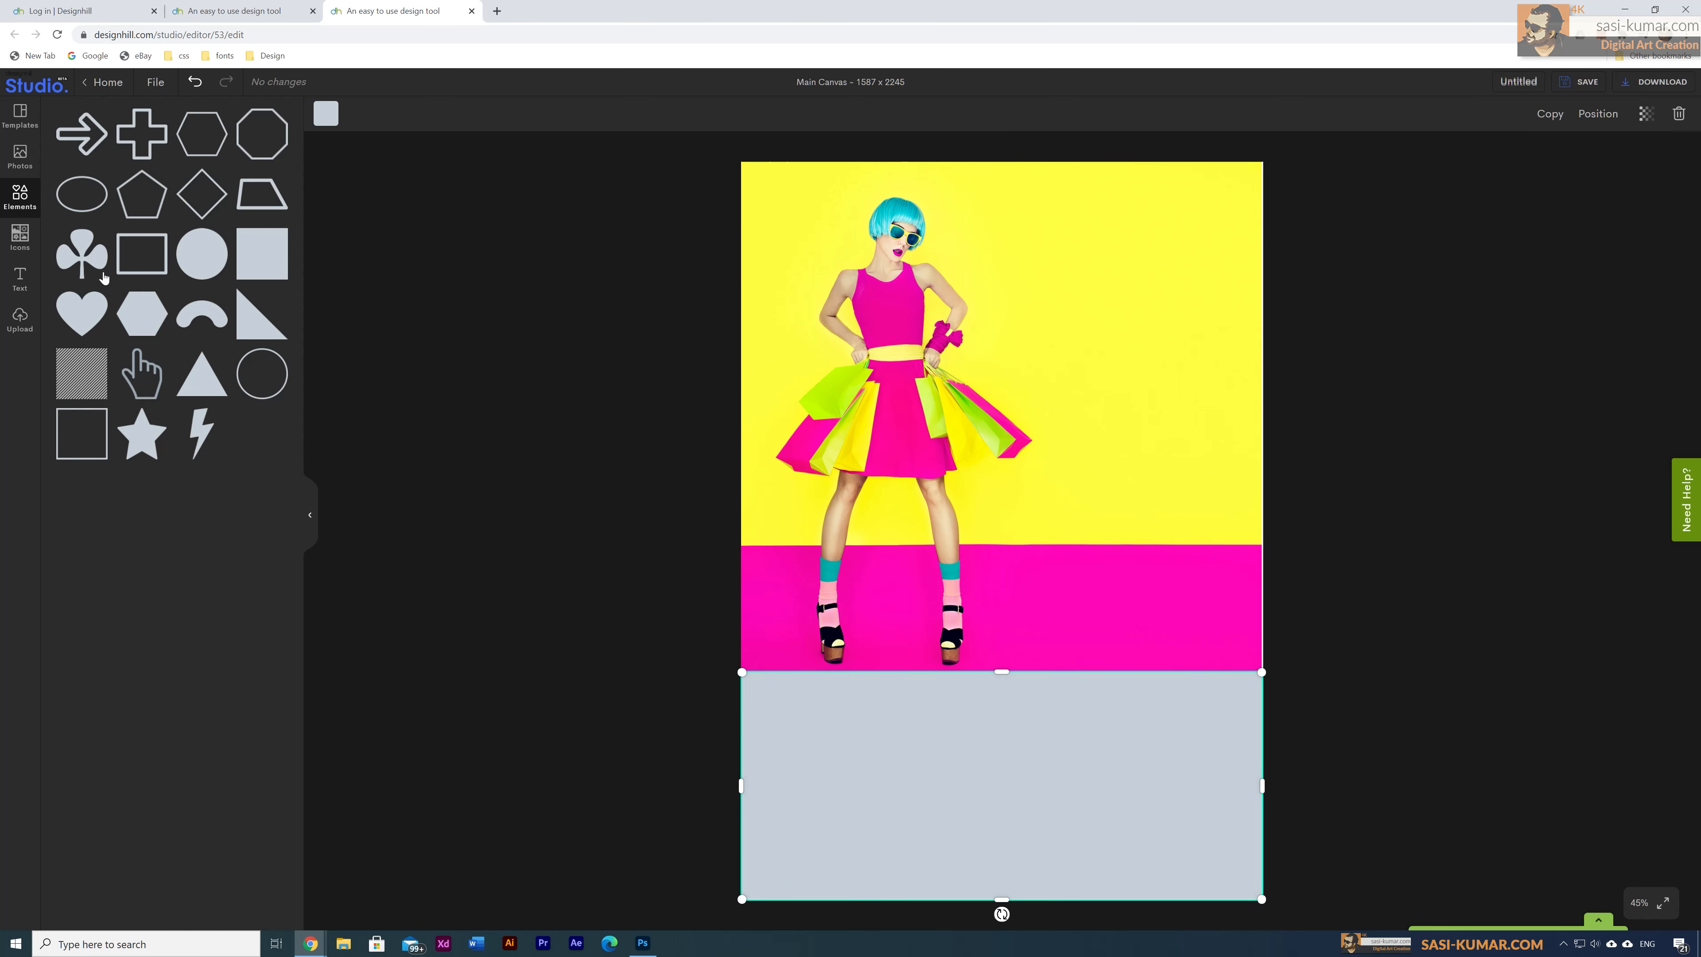
# Step: Fill the rectangle with yellow #F3EC0D and send it behind the sale text
pyautogui.click(314, 112)
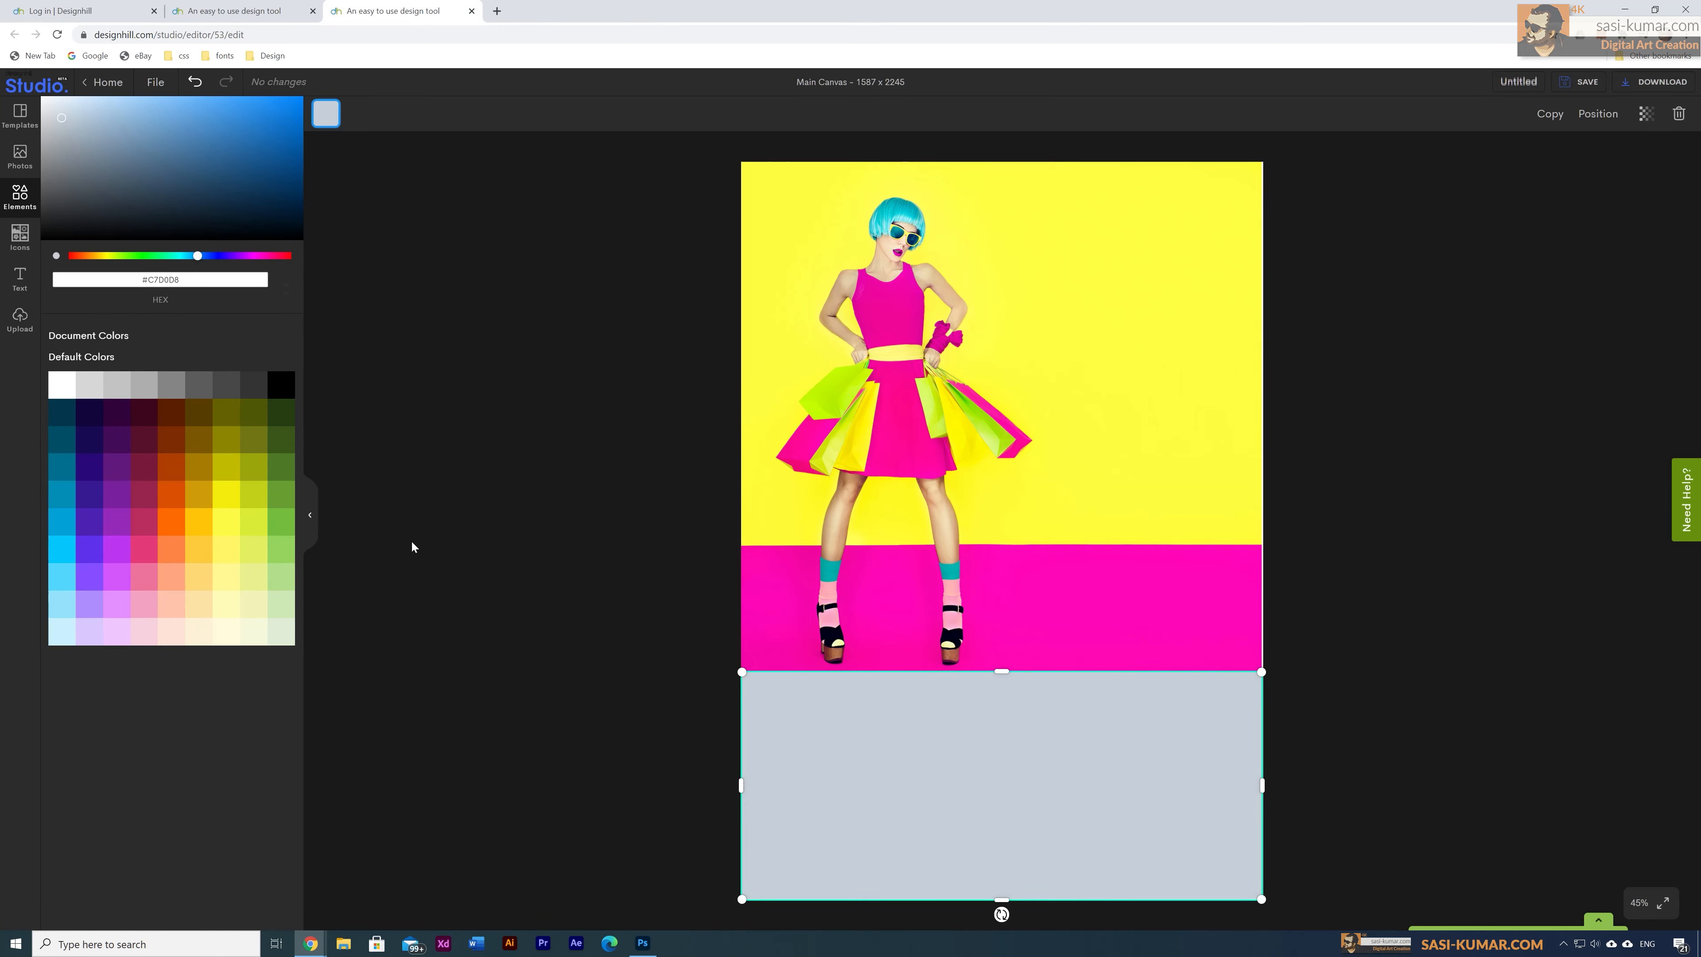
pyautogui.click(232, 502)
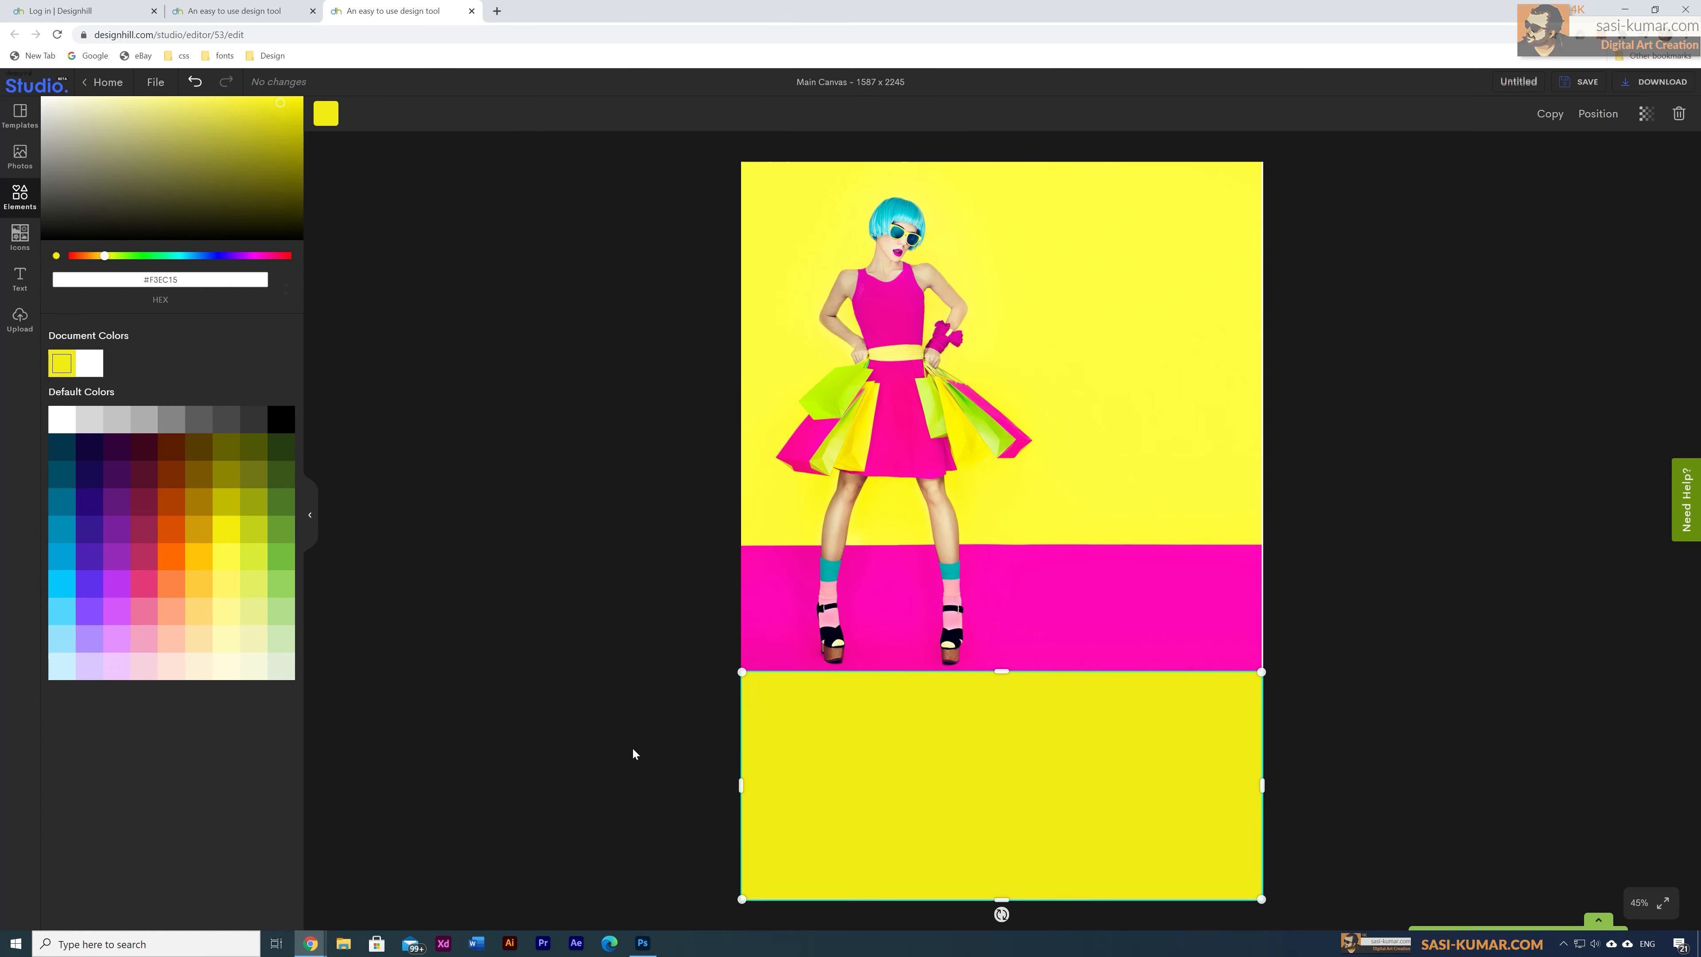
pyautogui.hotkey('ctrl', 'shift', '[')
pyautogui.click(656, 733)
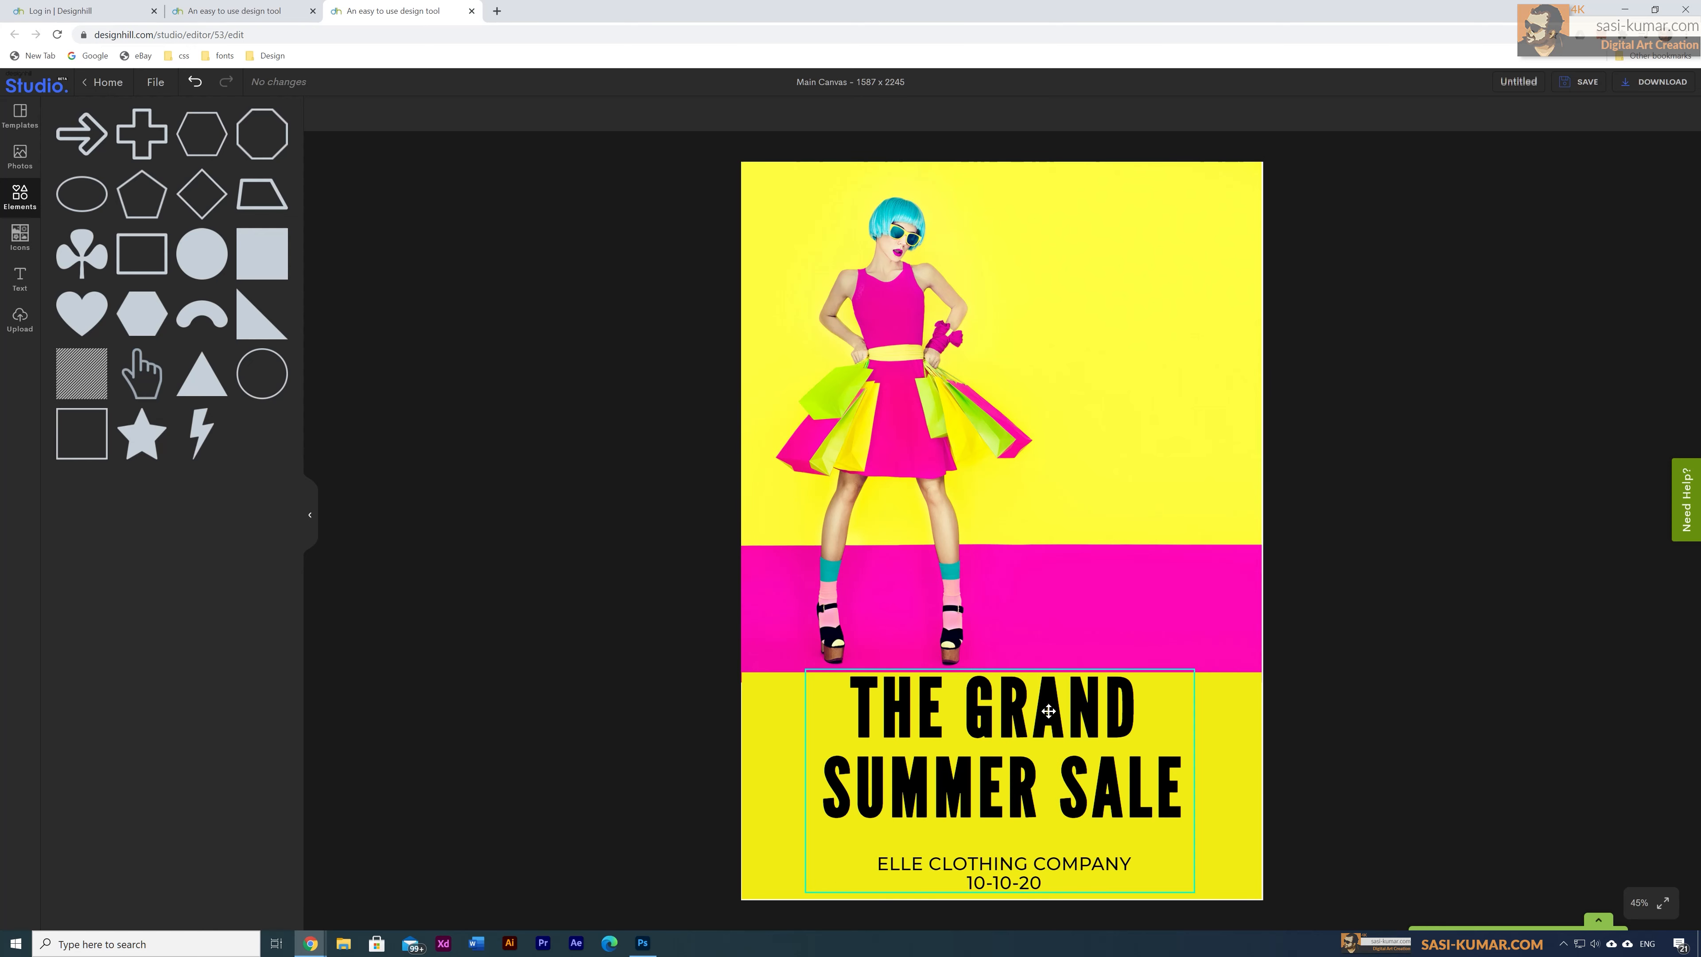
# Step: Ungroup the headline and color THE GRAND SUMMER SALE hot pink #FF008C
pyautogui.click(1009, 715)
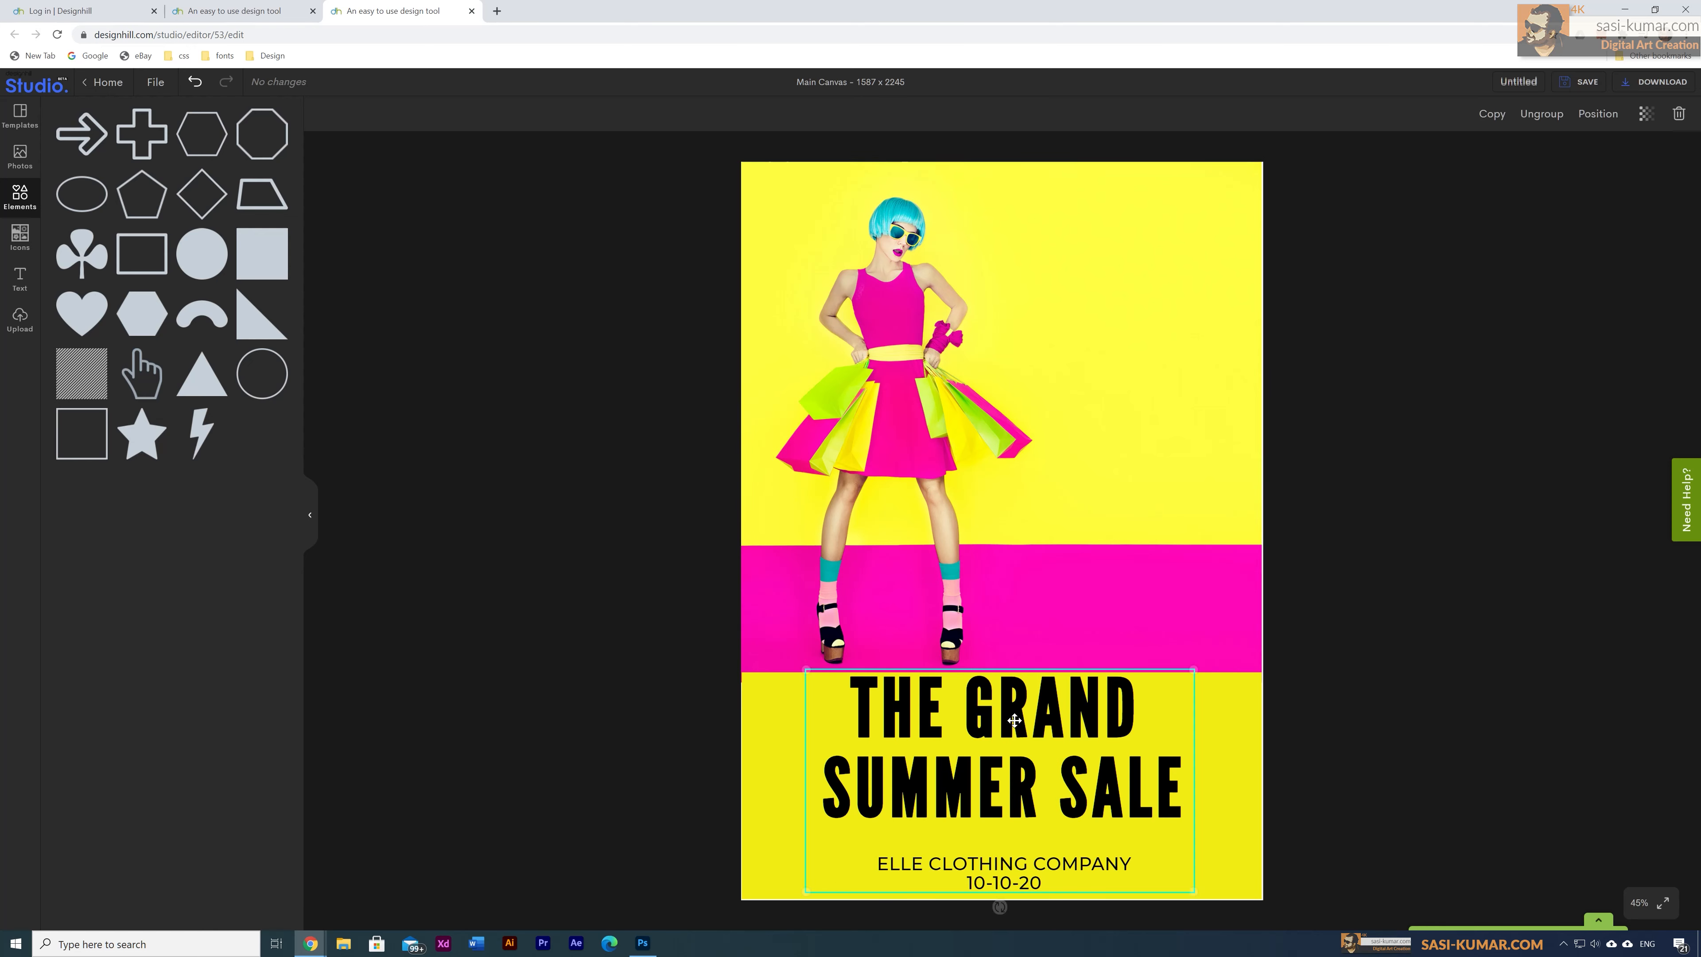
pyautogui.click(1535, 124)
pyautogui.click(1044, 733)
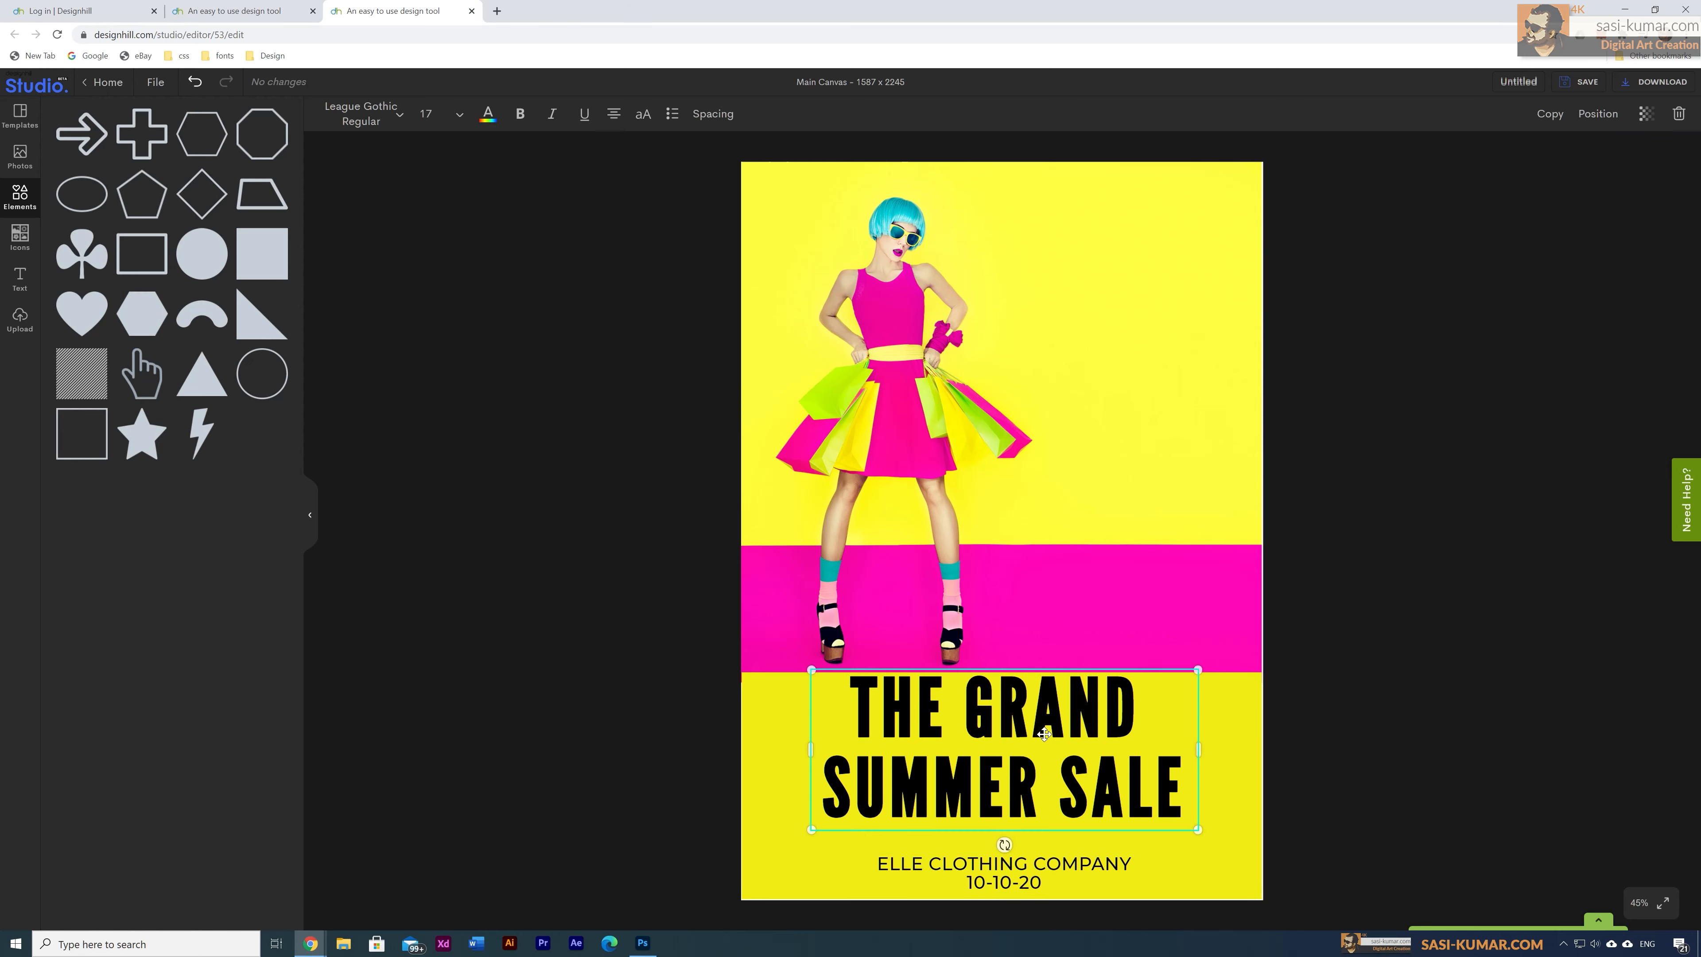
pyautogui.moveTo(1045, 730); pyautogui.dragTo(1047, 741)
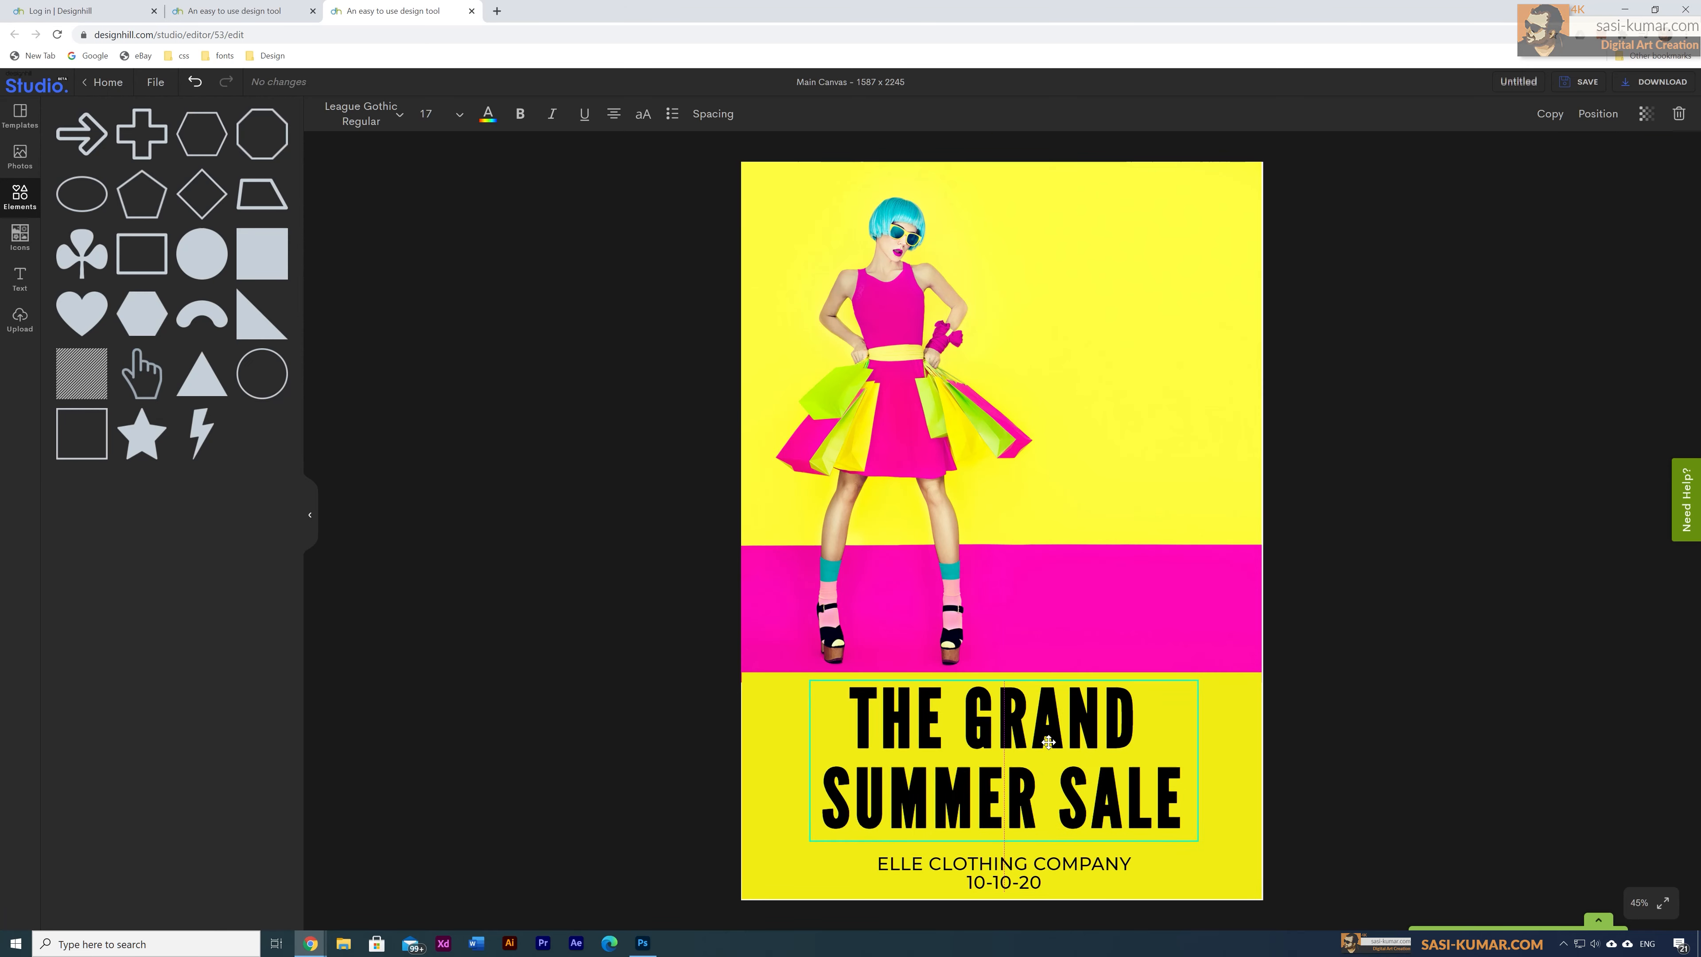
pyautogui.click(487, 113)
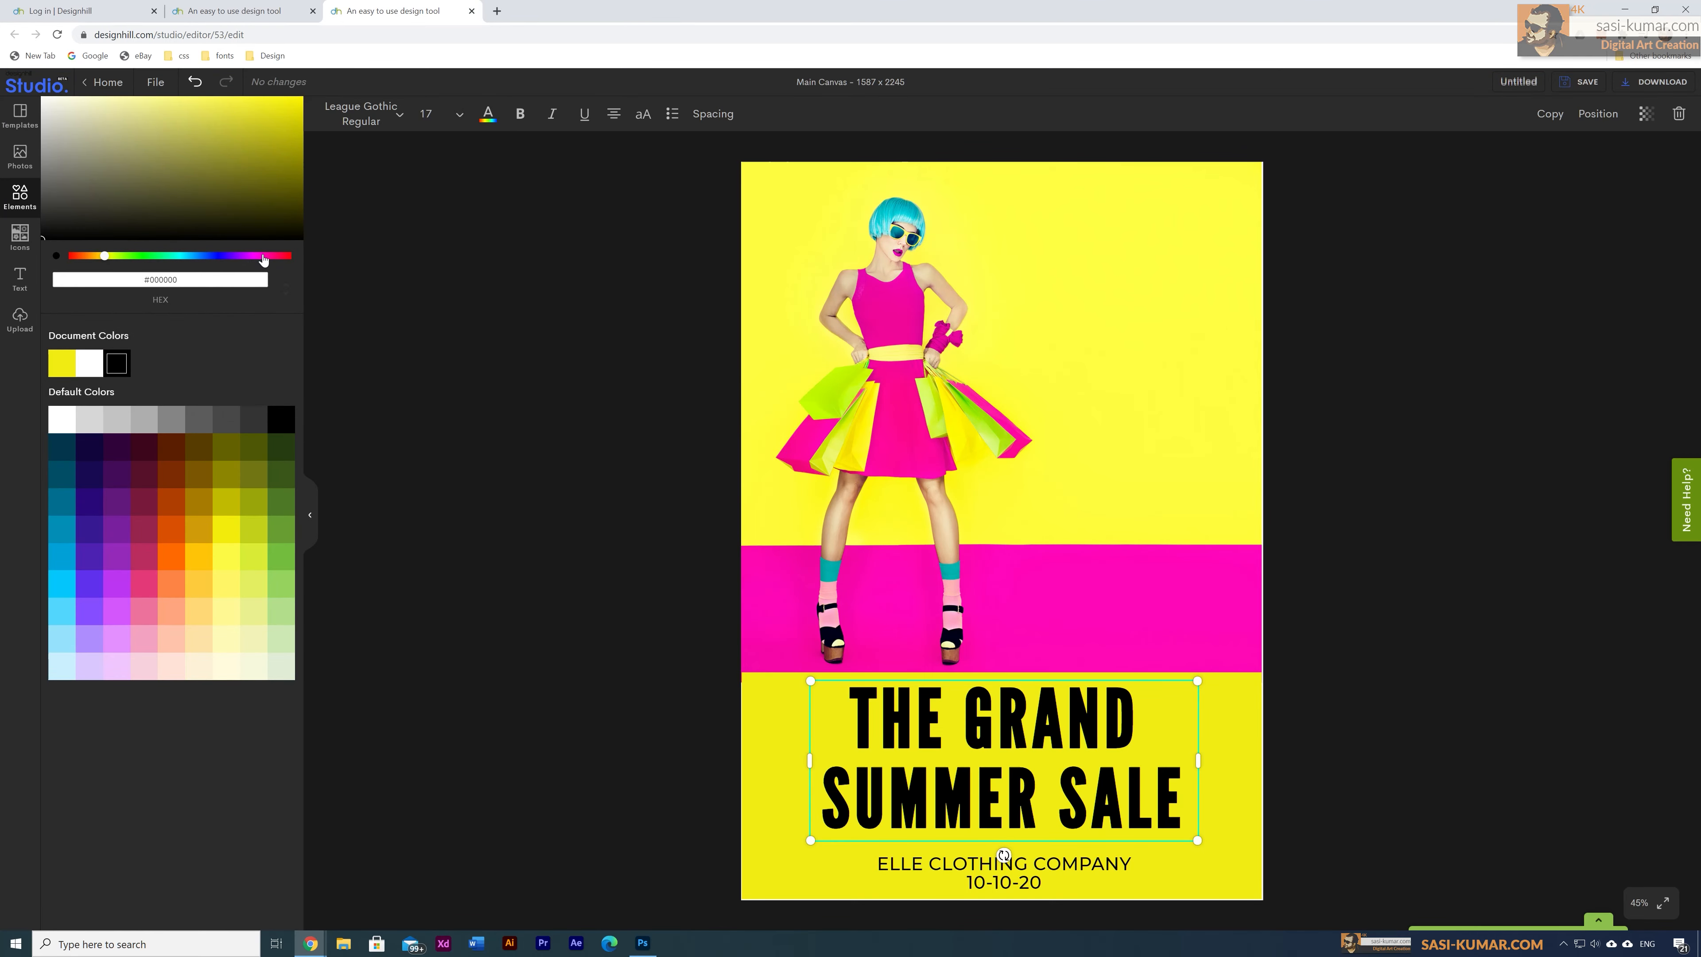
pyautogui.click(247, 256)
pyautogui.click(301, 98)
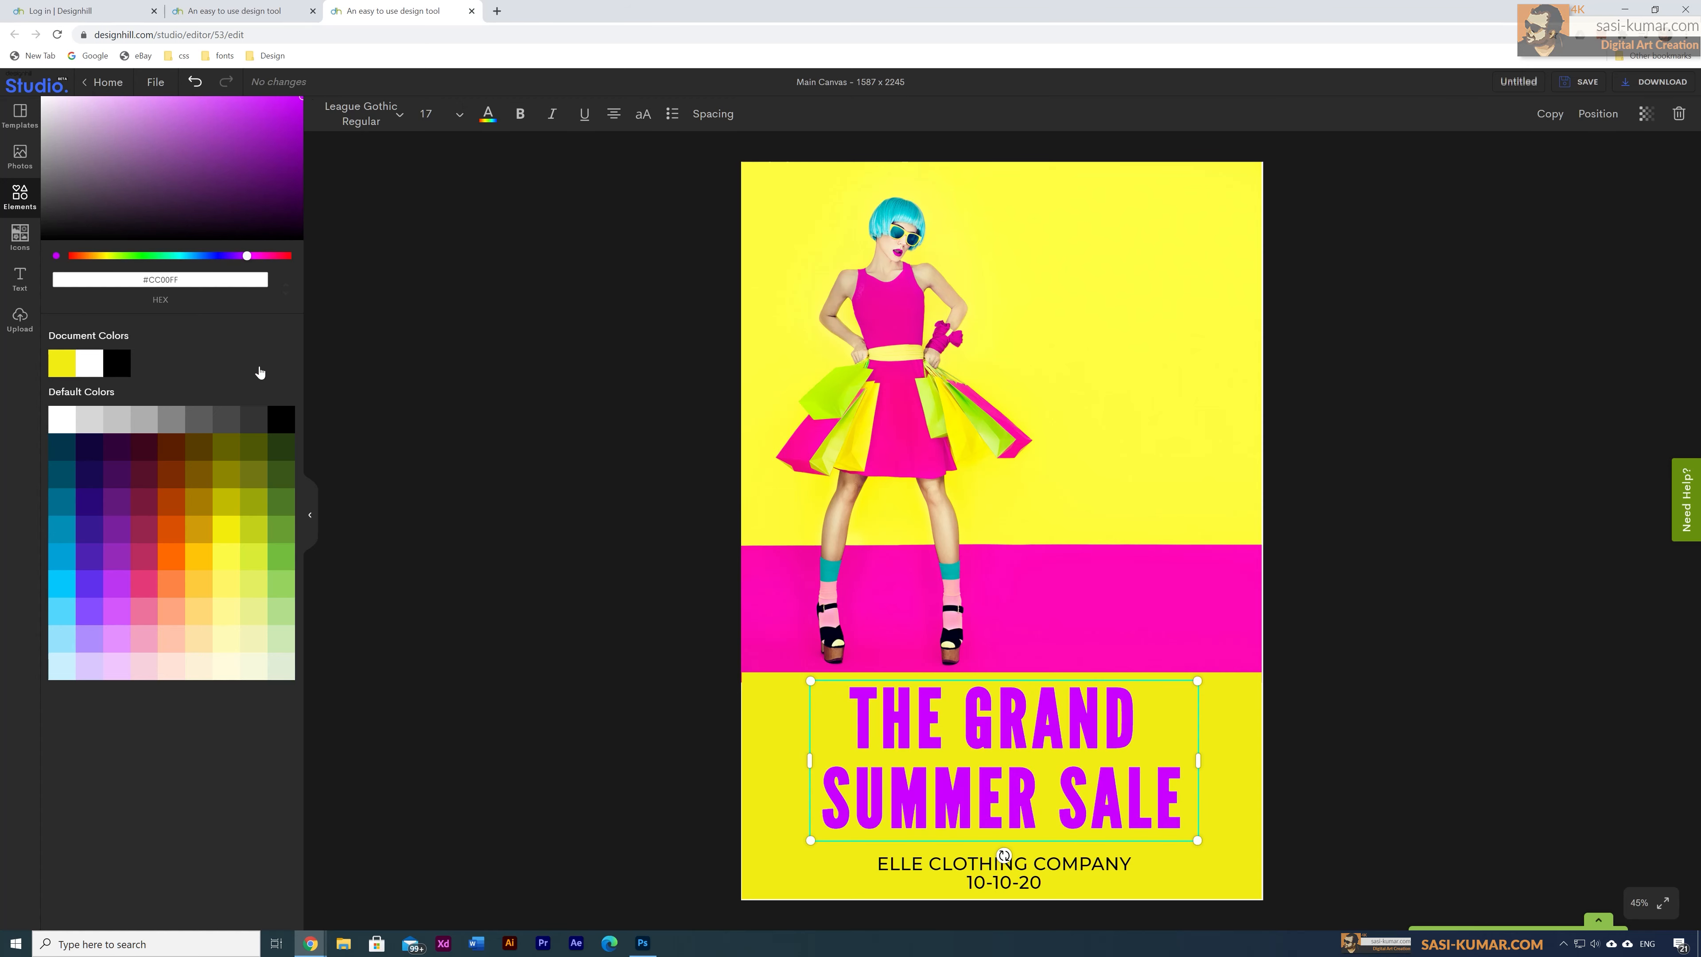
pyautogui.click(271, 256)
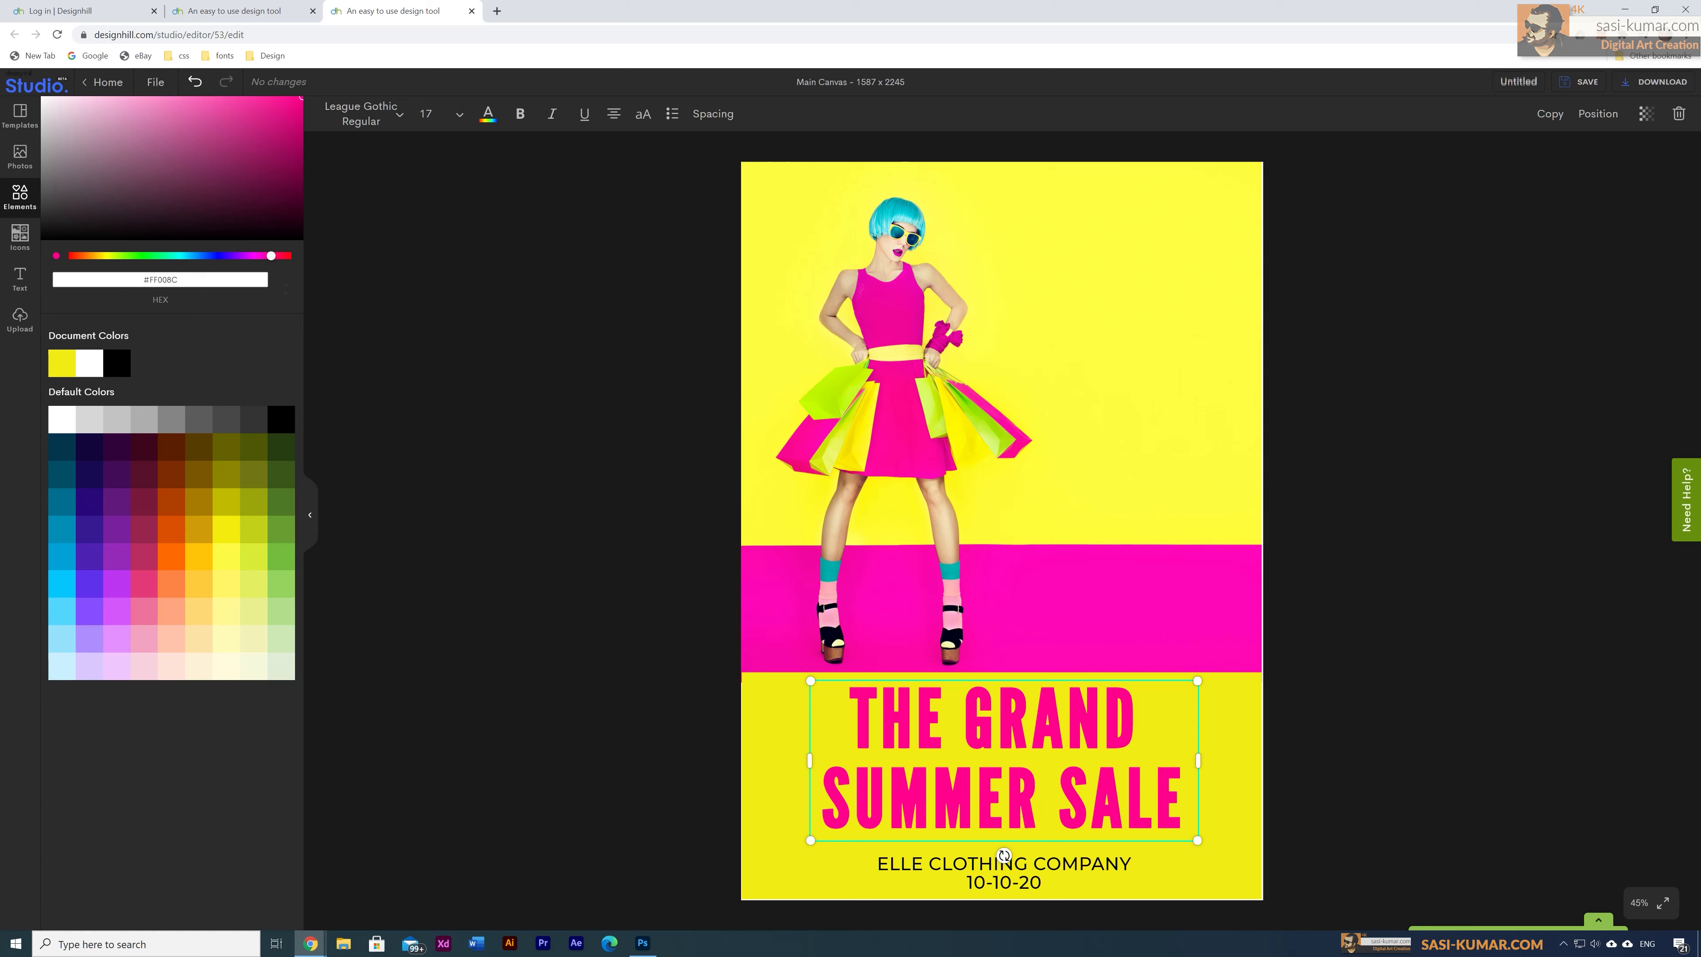
# Step: Move the company name and date slightly higher and make them dark green
pyautogui.click(1008, 869)
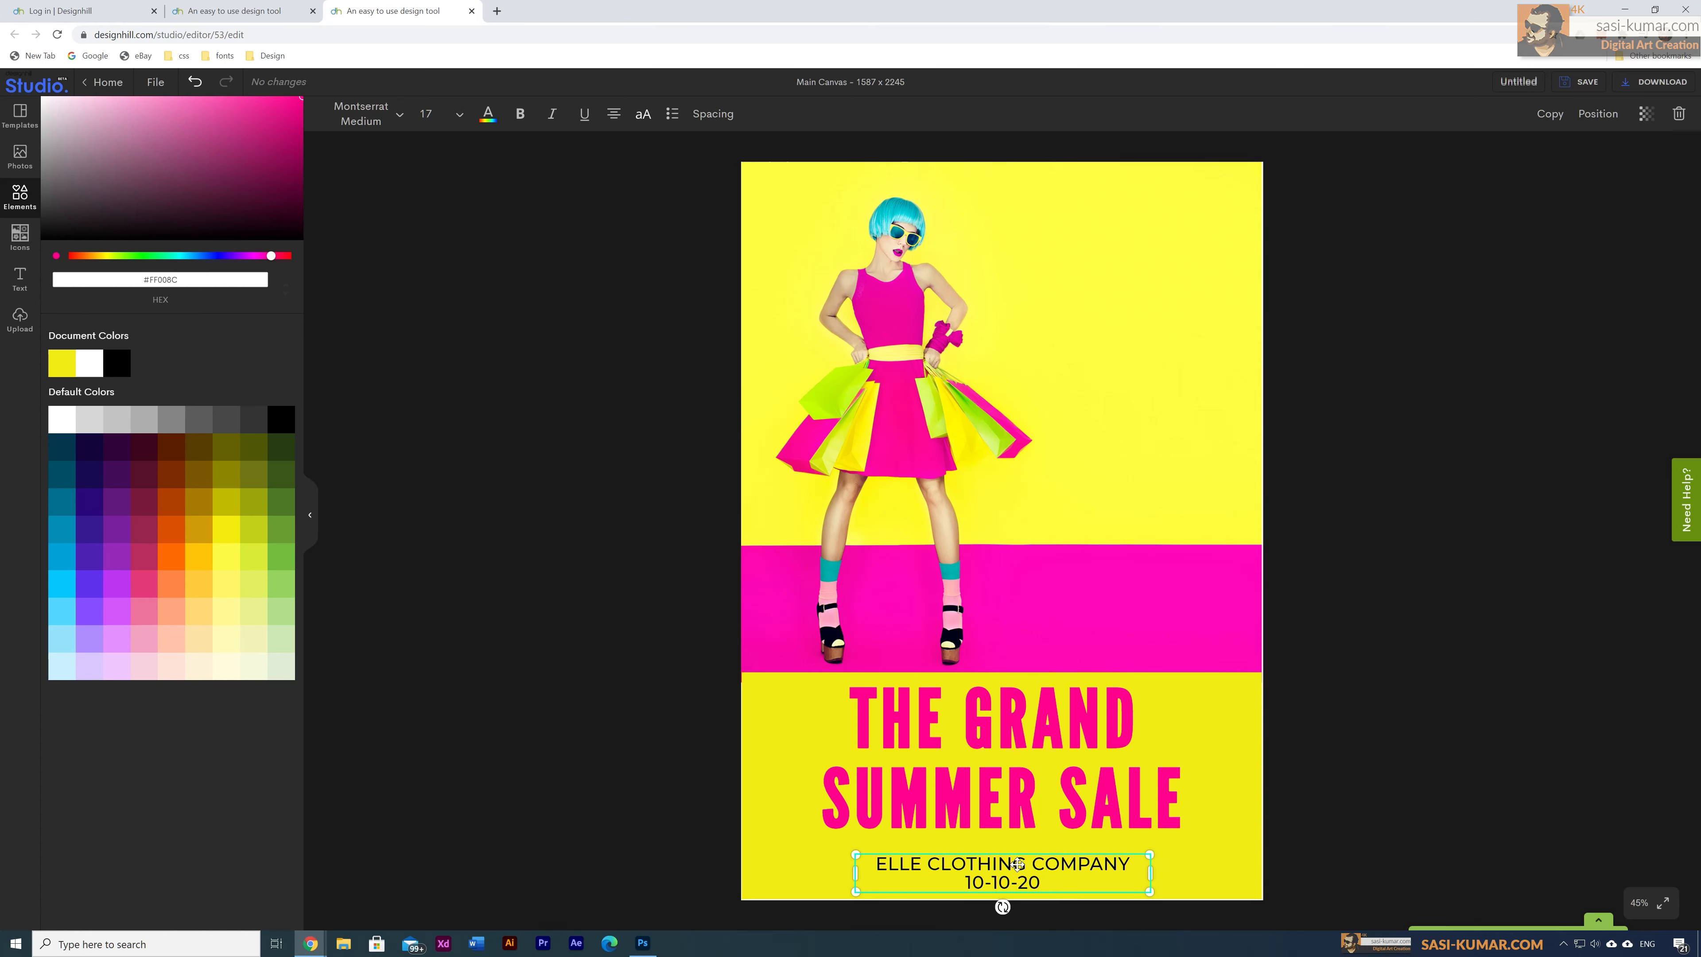
pyautogui.moveTo(1017, 867); pyautogui.dragTo(1019, 861)
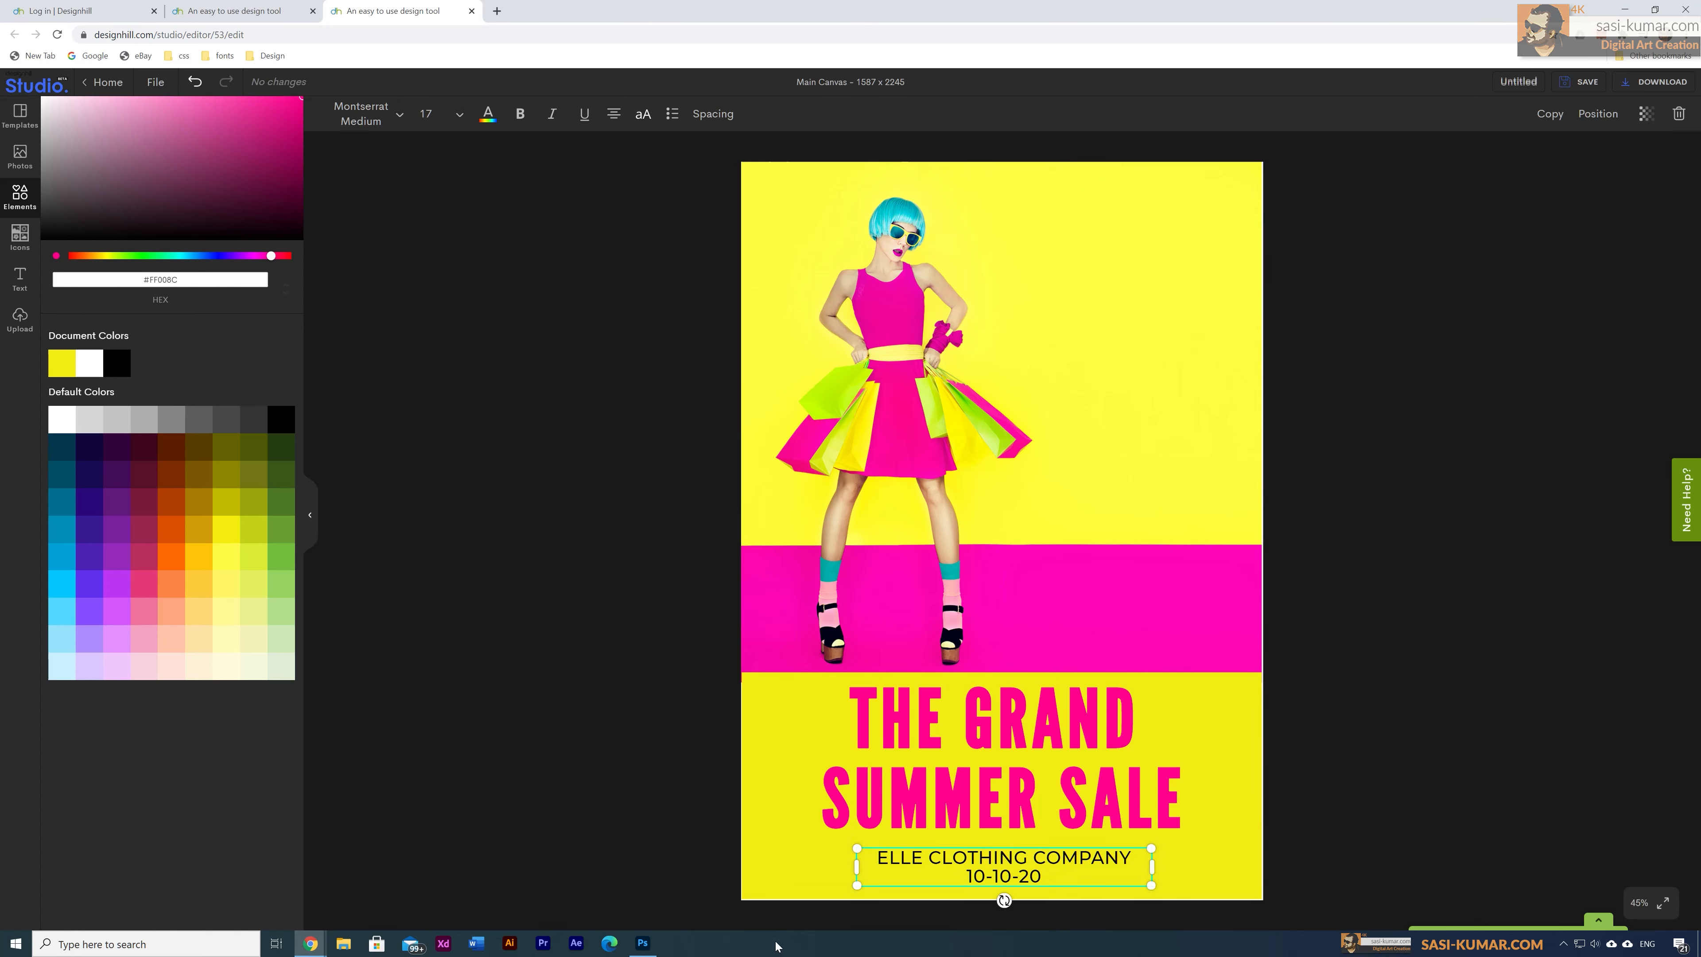
pyautogui.click(140, 261)
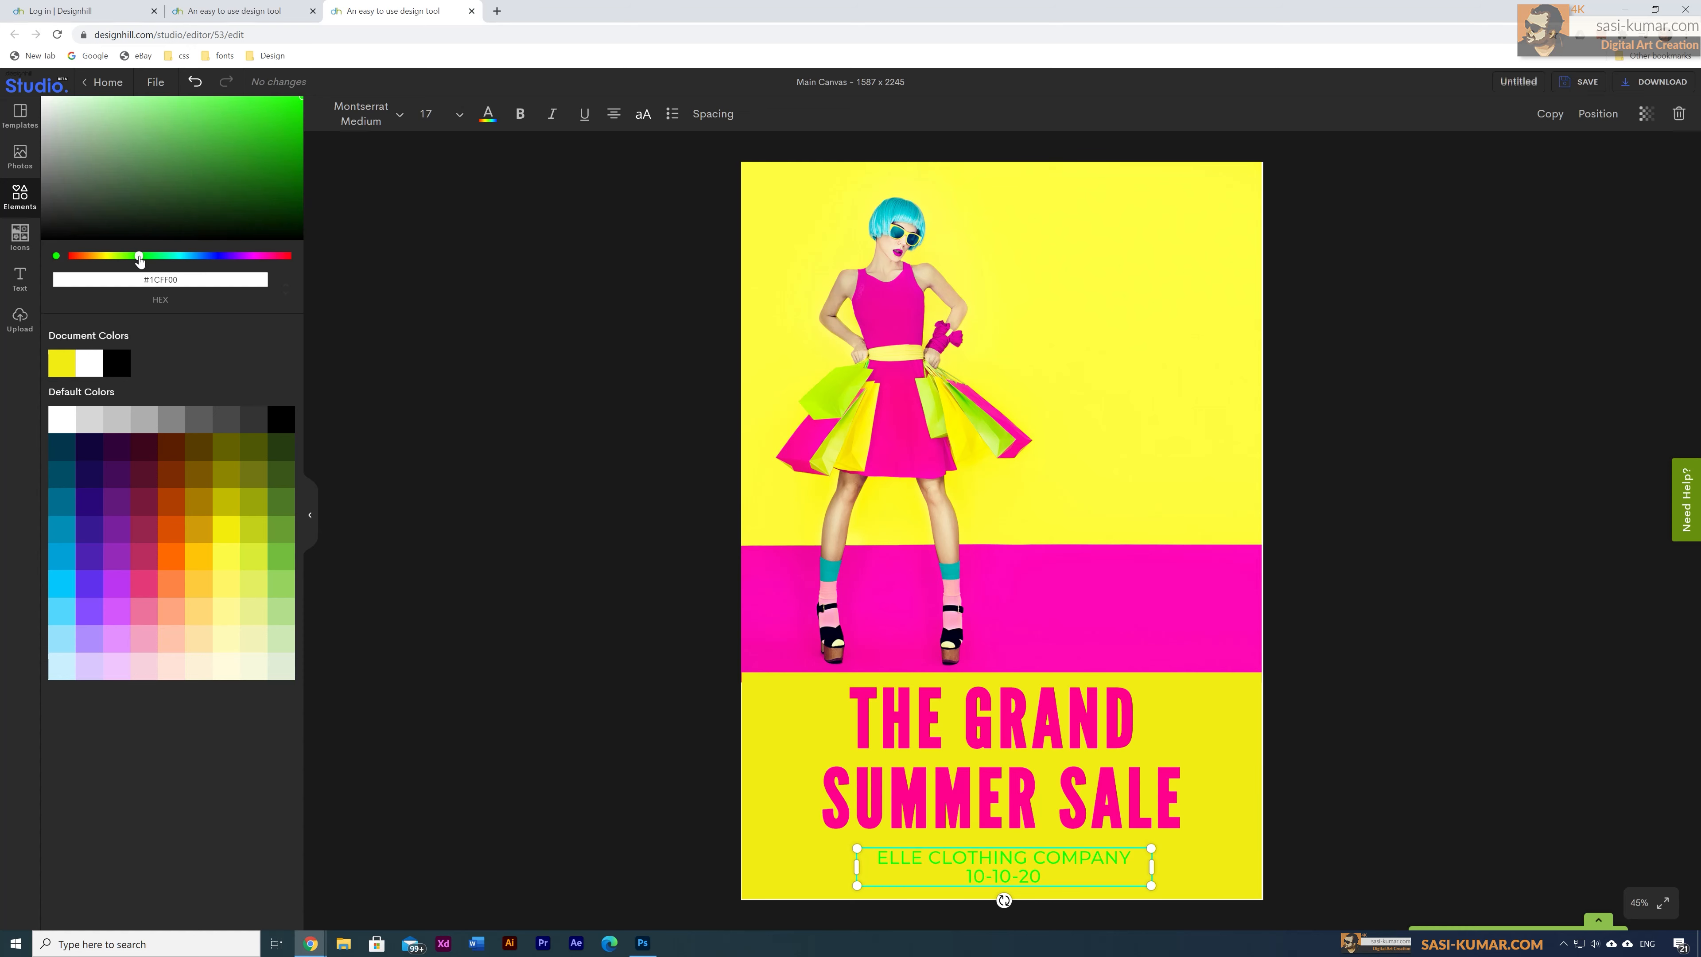
pyautogui.click(297, 195)
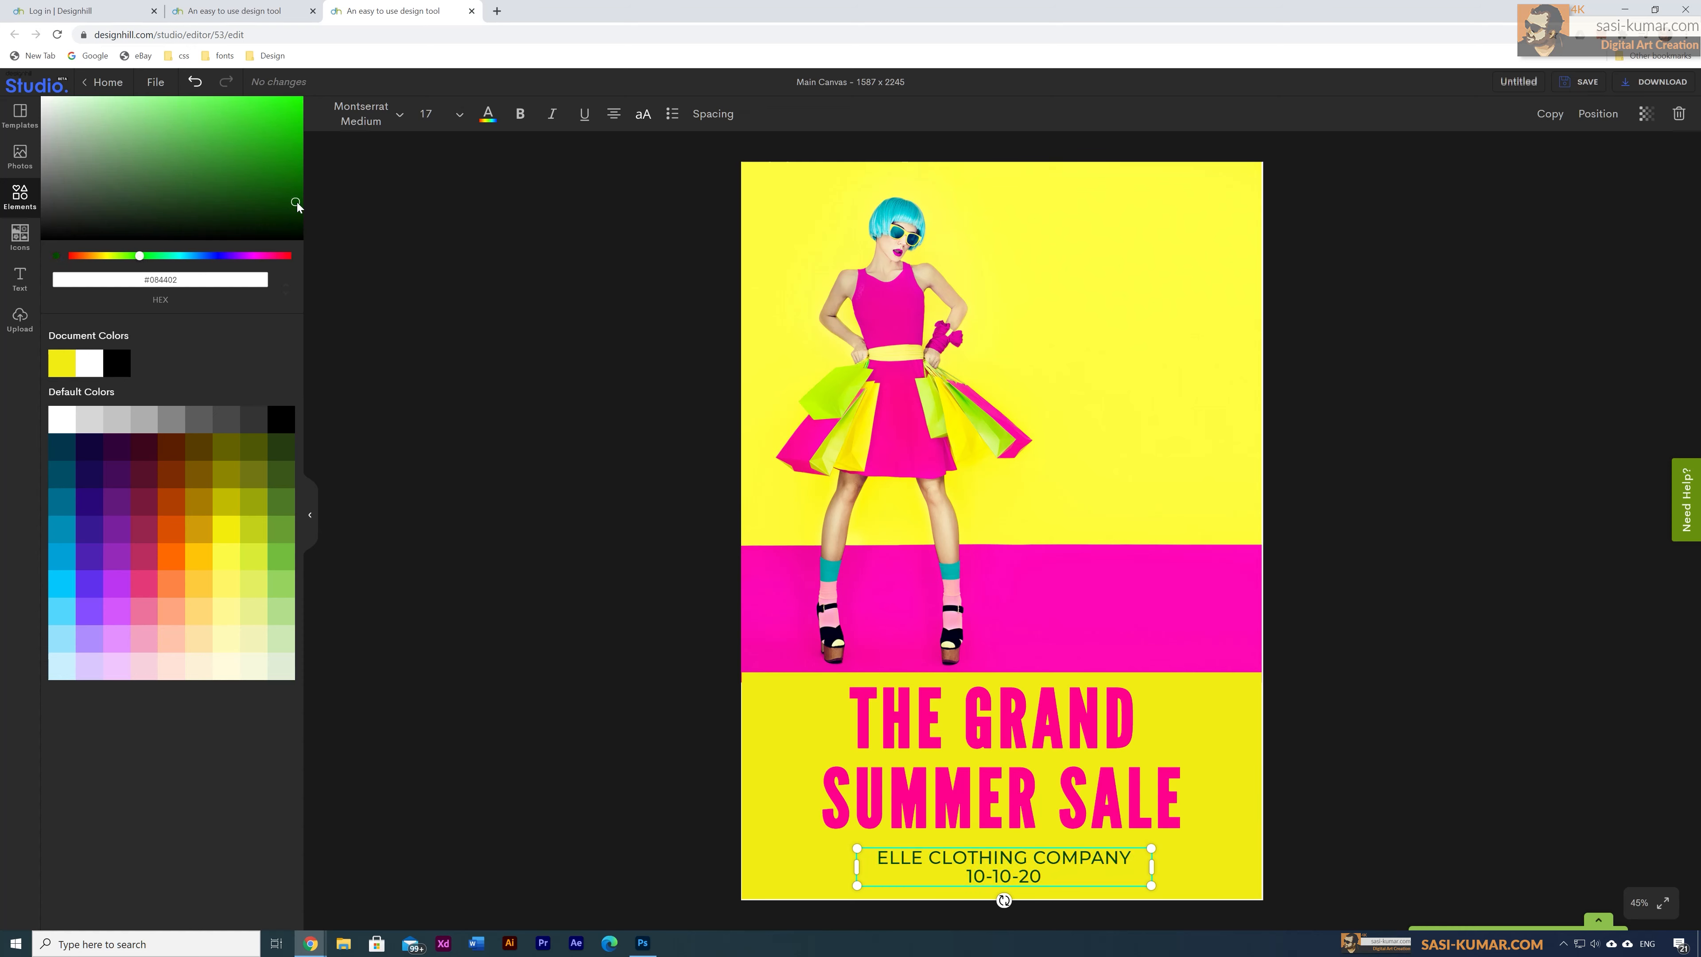
pyautogui.moveTo(297, 205); pyautogui.dragTo(302, 170)
pyautogui.click(602, 416)
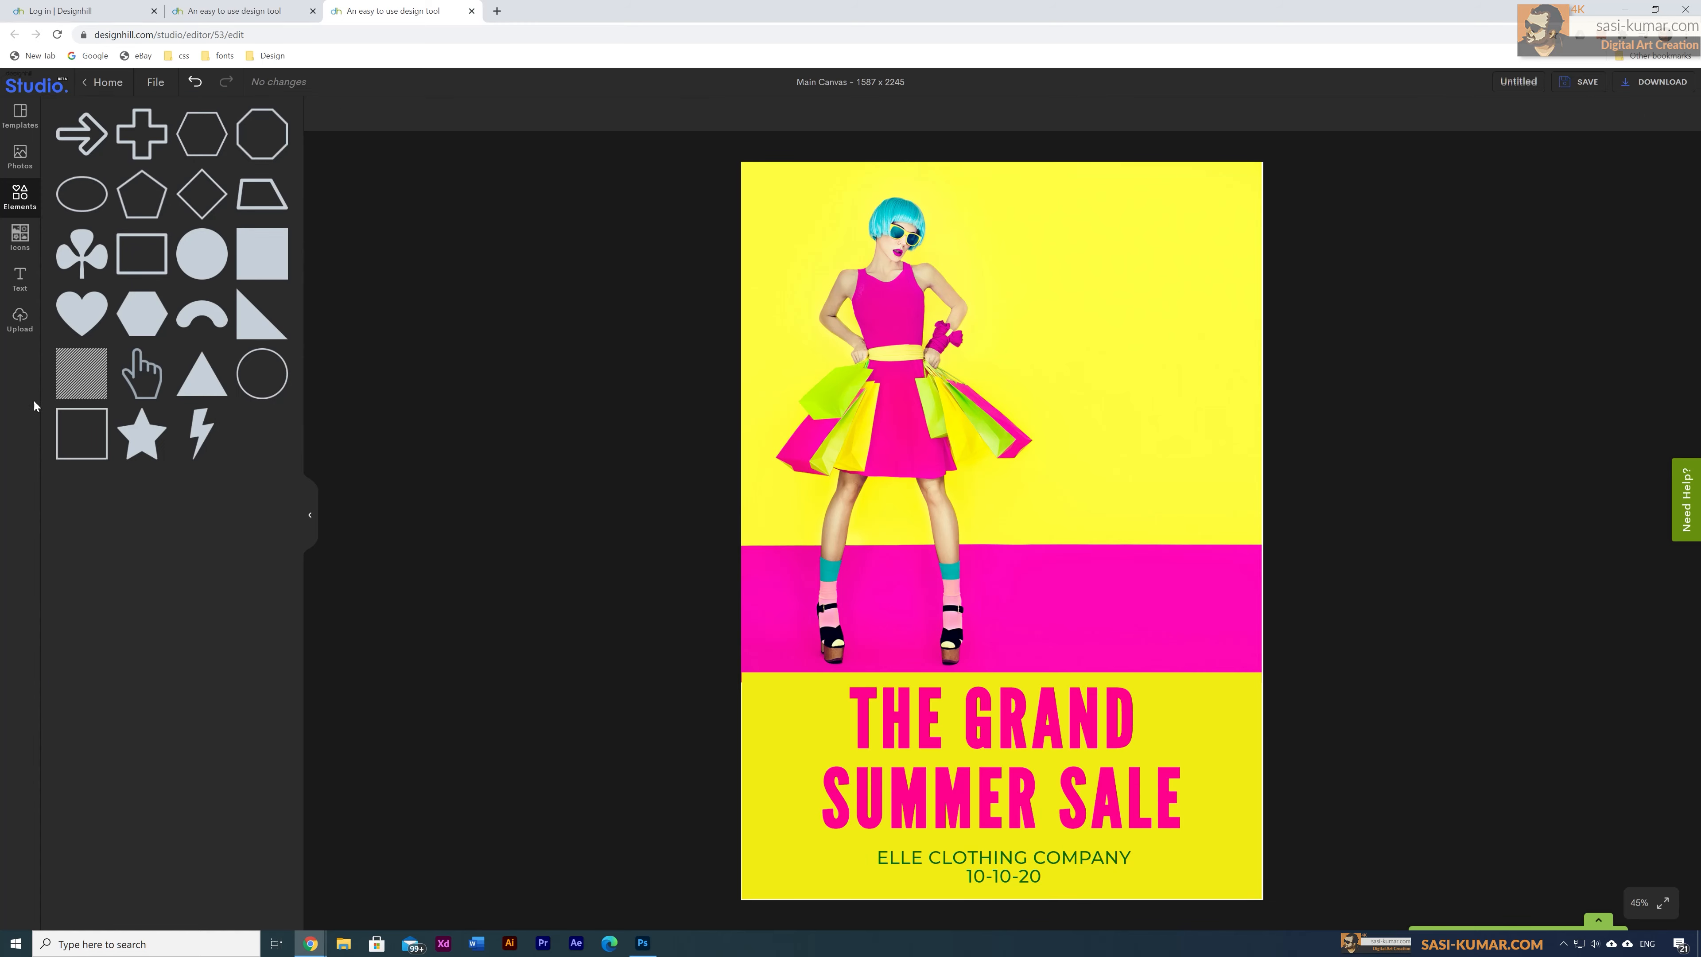
# Step: Show the Text templates library and scroll down to the 35% discount template
pyautogui.click(19, 277)
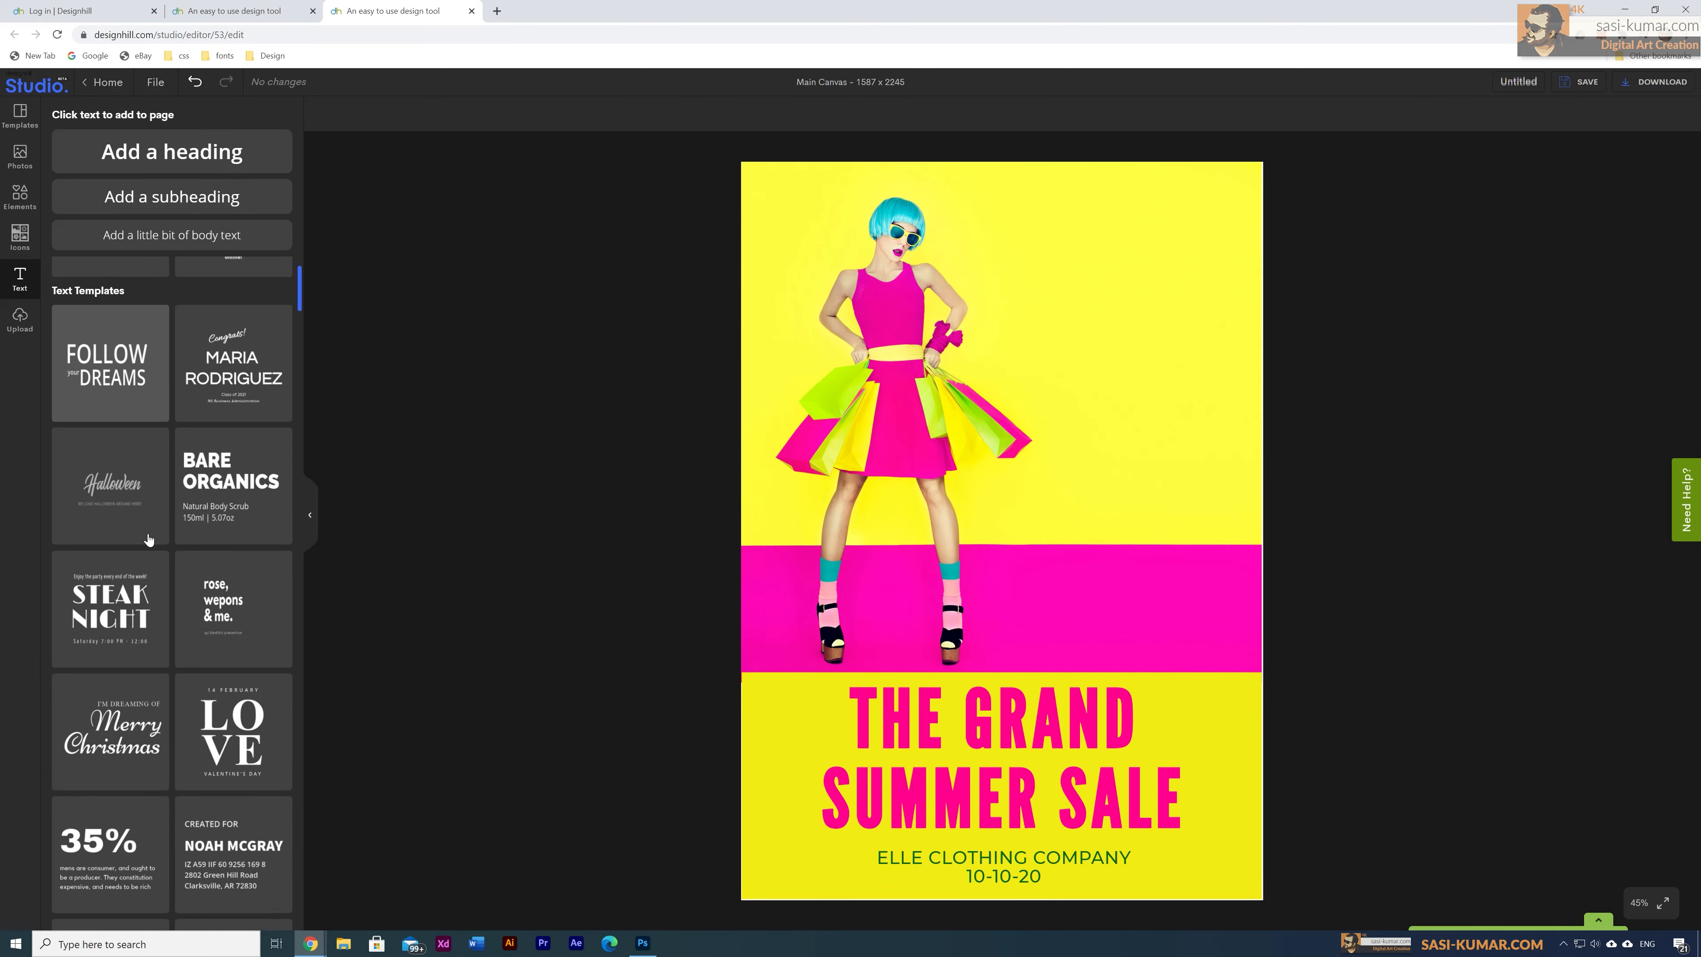
pyautogui.scroll(-2, 148, 539)
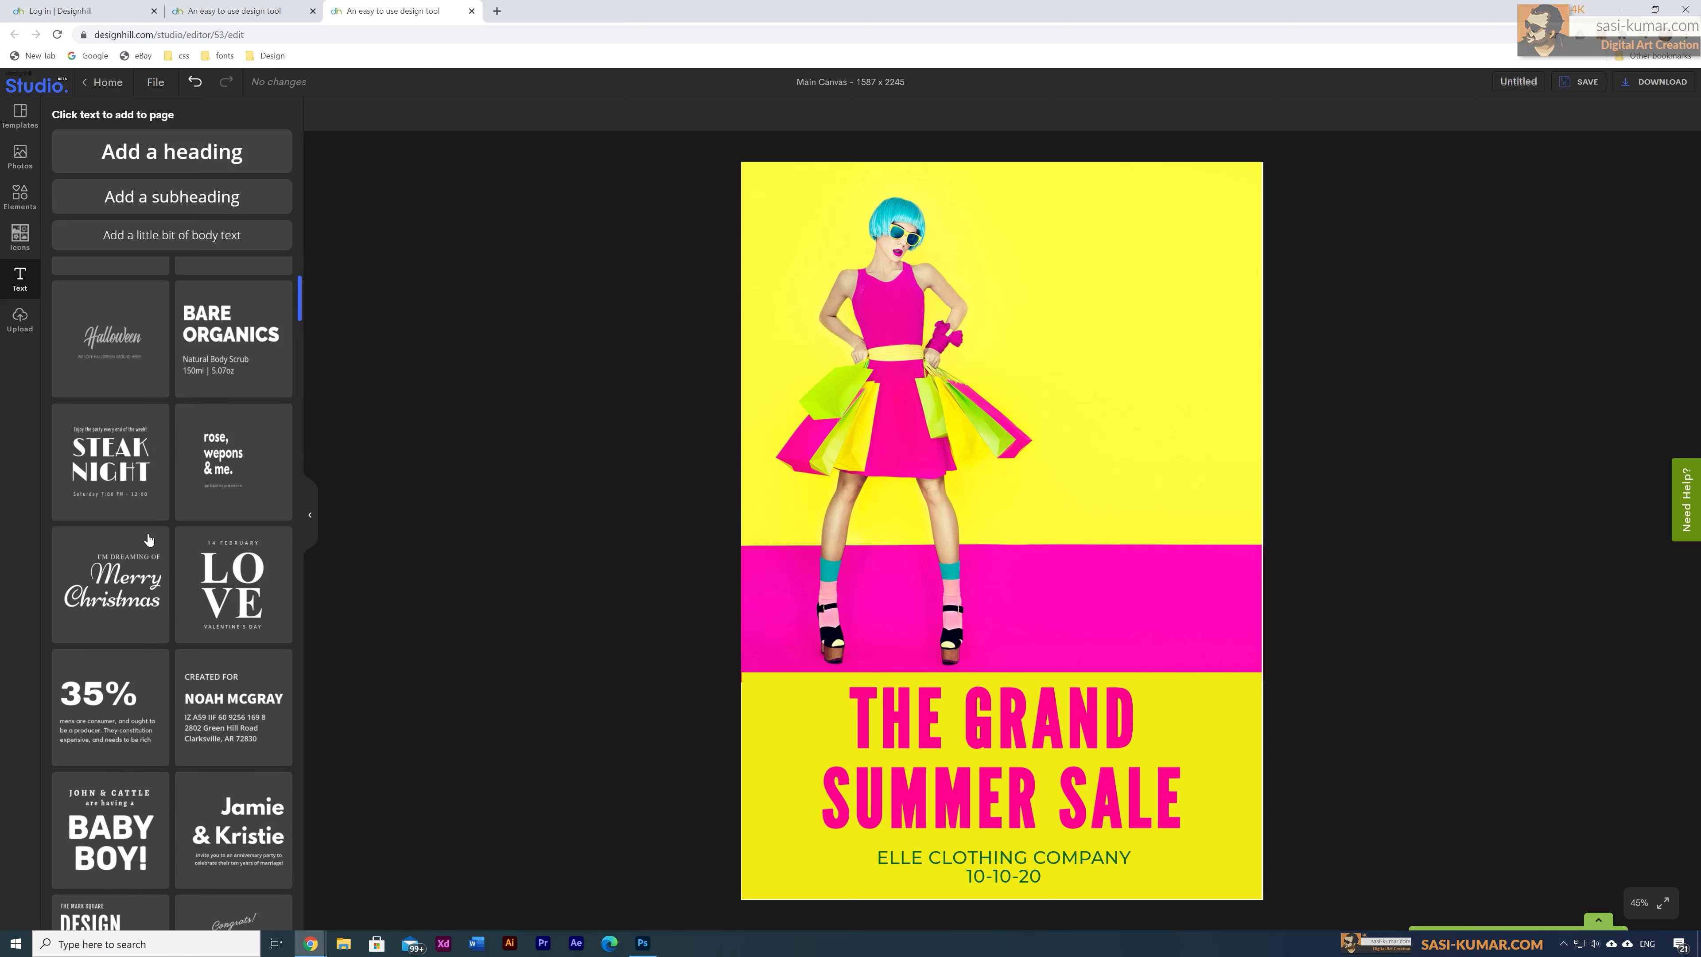
pyautogui.scroll(-2, 148, 539)
pyautogui.scroll(-2, 148, 539)
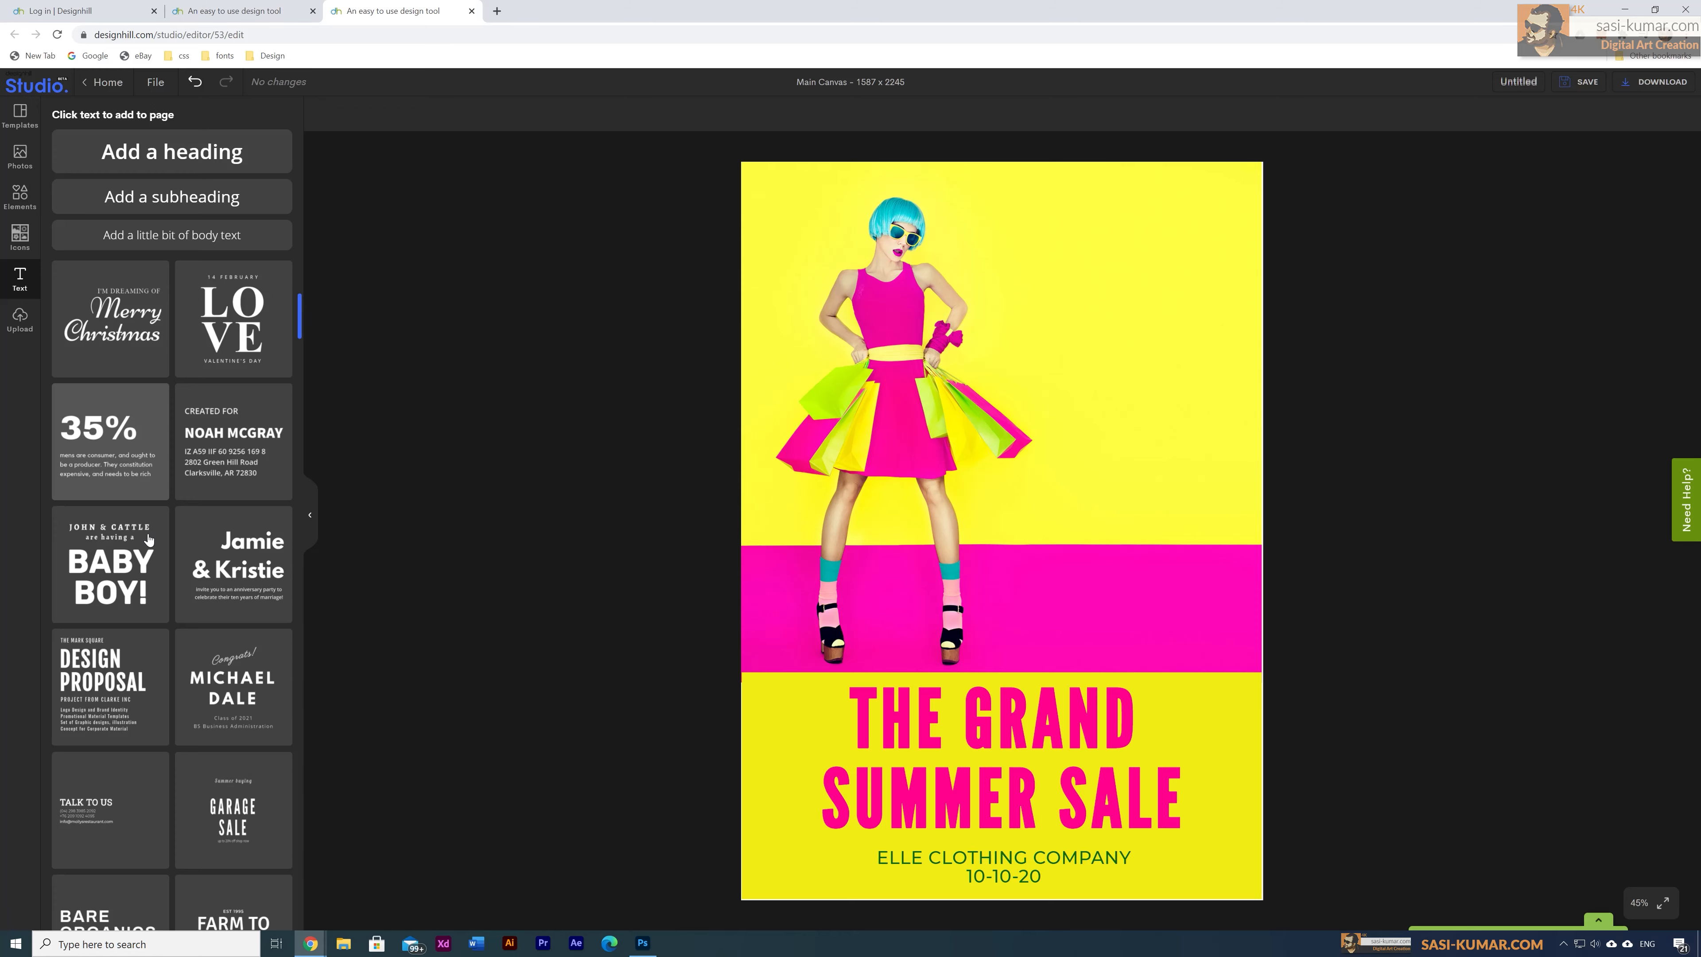
pyautogui.scroll(-2, 149, 540)
pyautogui.scroll(-3, 149, 539)
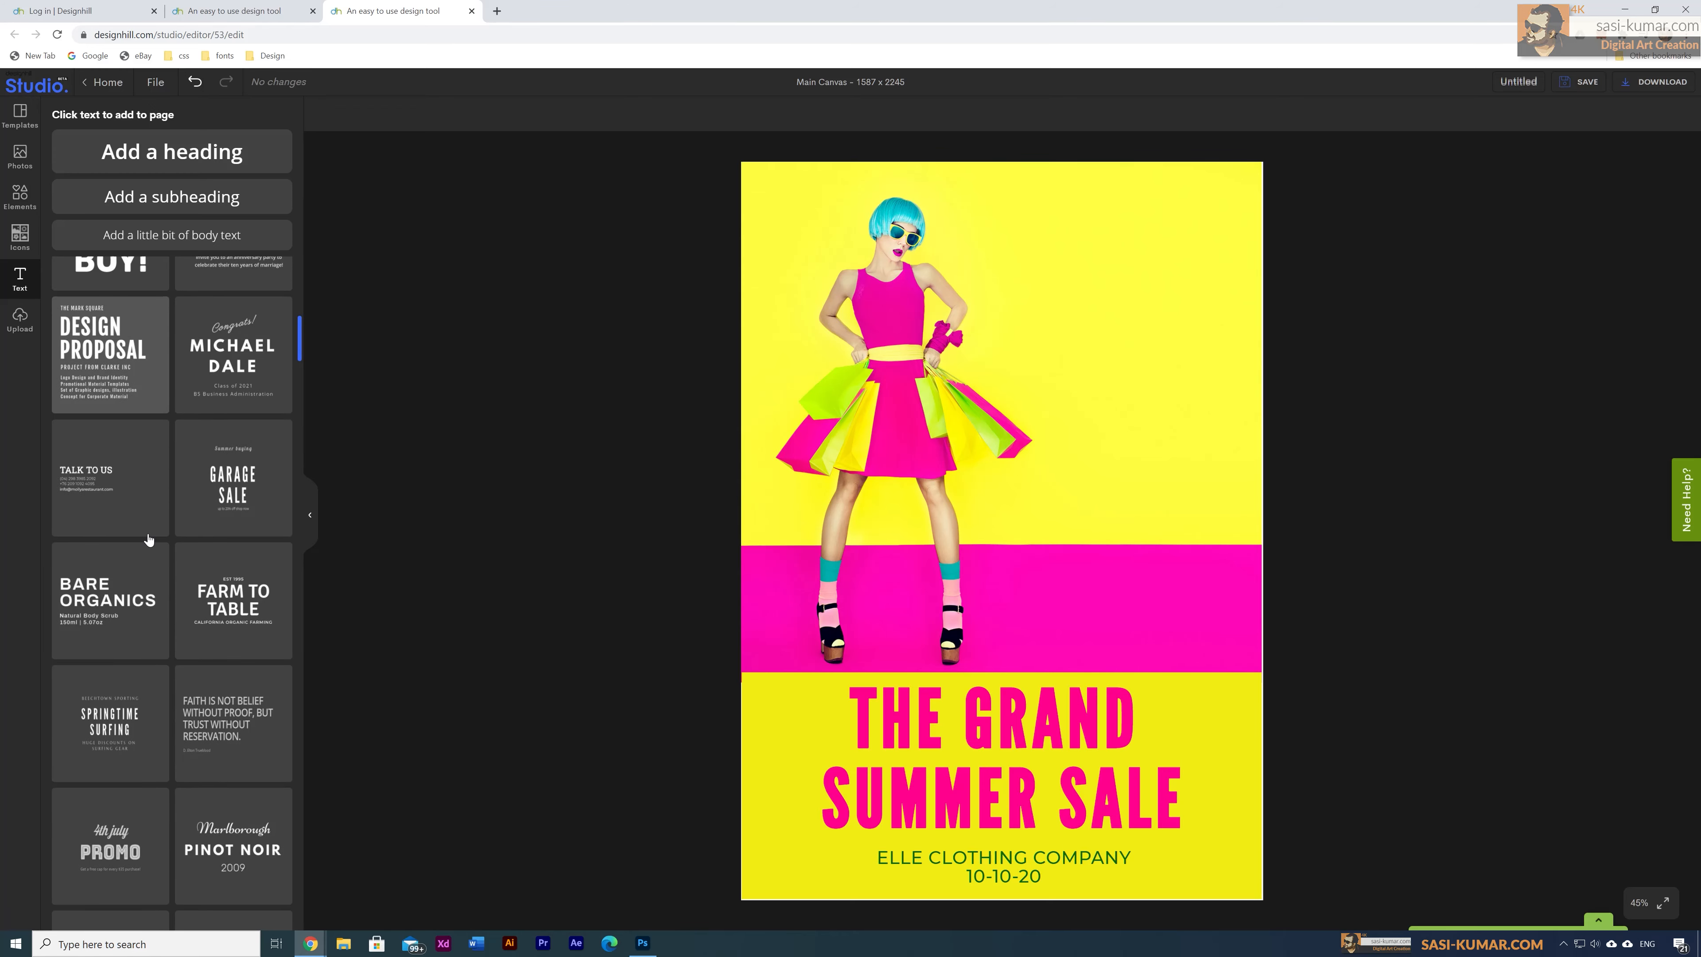
pyautogui.scroll(4, 149, 540)
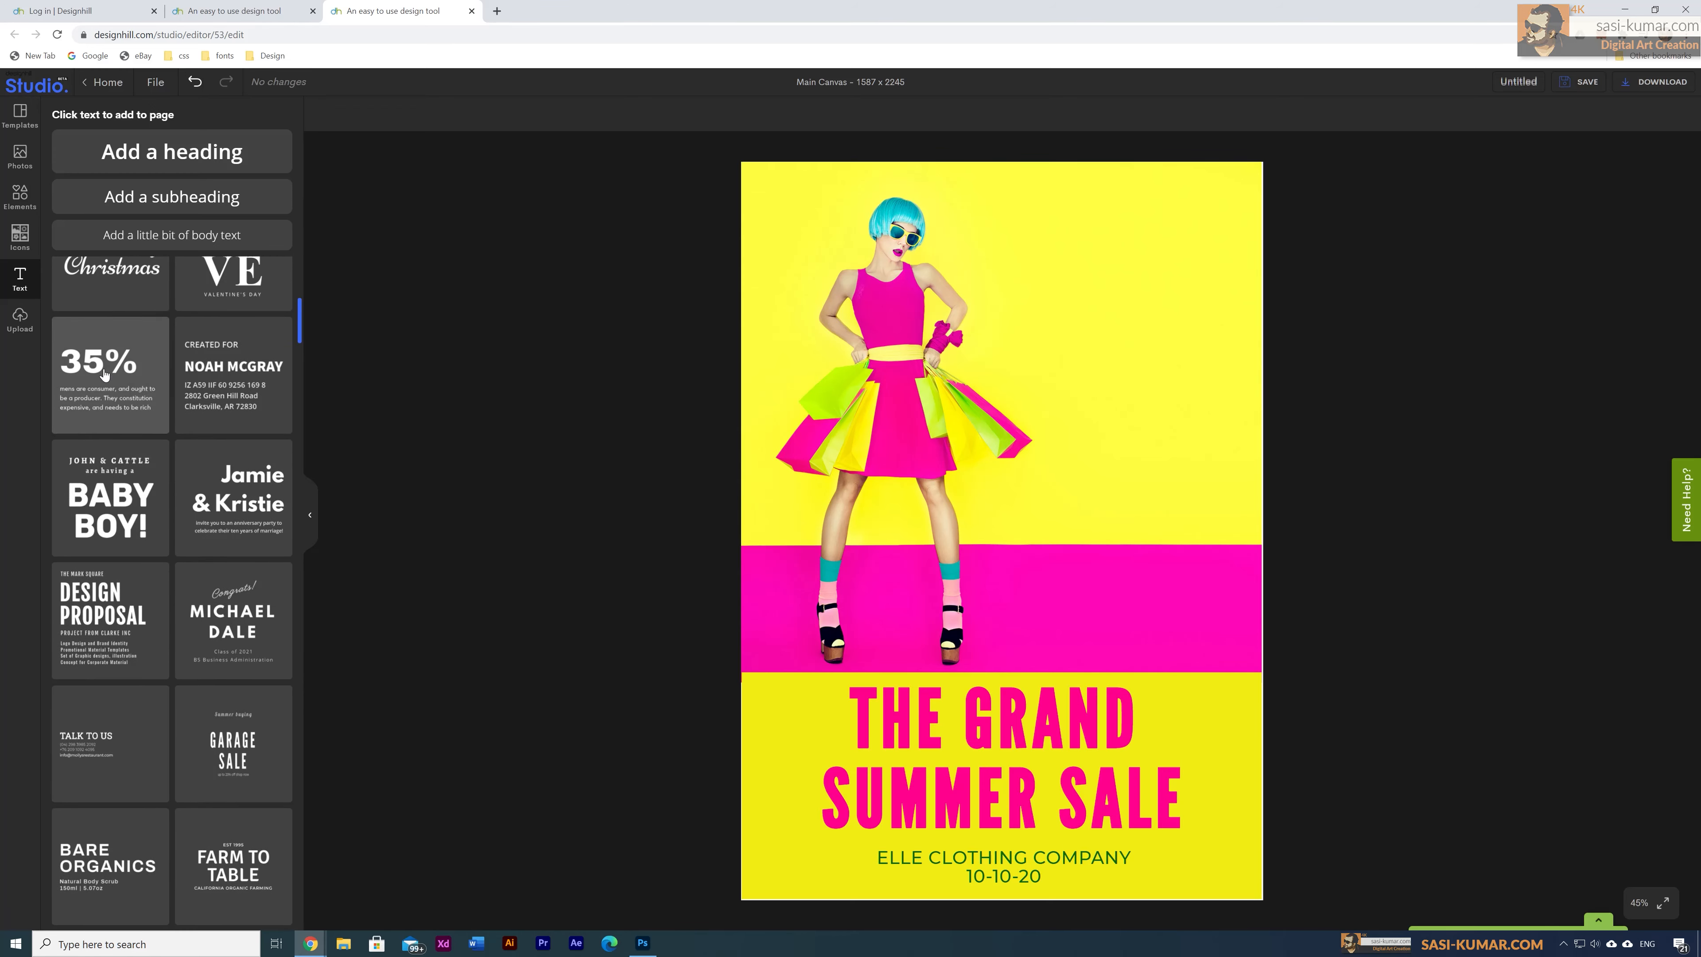
# Step: Add the 35% text template, ungroup it, and delete its body text
pyautogui.click(103, 367)
pyautogui.moveTo(942, 503); pyautogui.dragTo(1116, 426)
pyautogui.rightClick(1118, 436)
pyautogui.press('Escape')
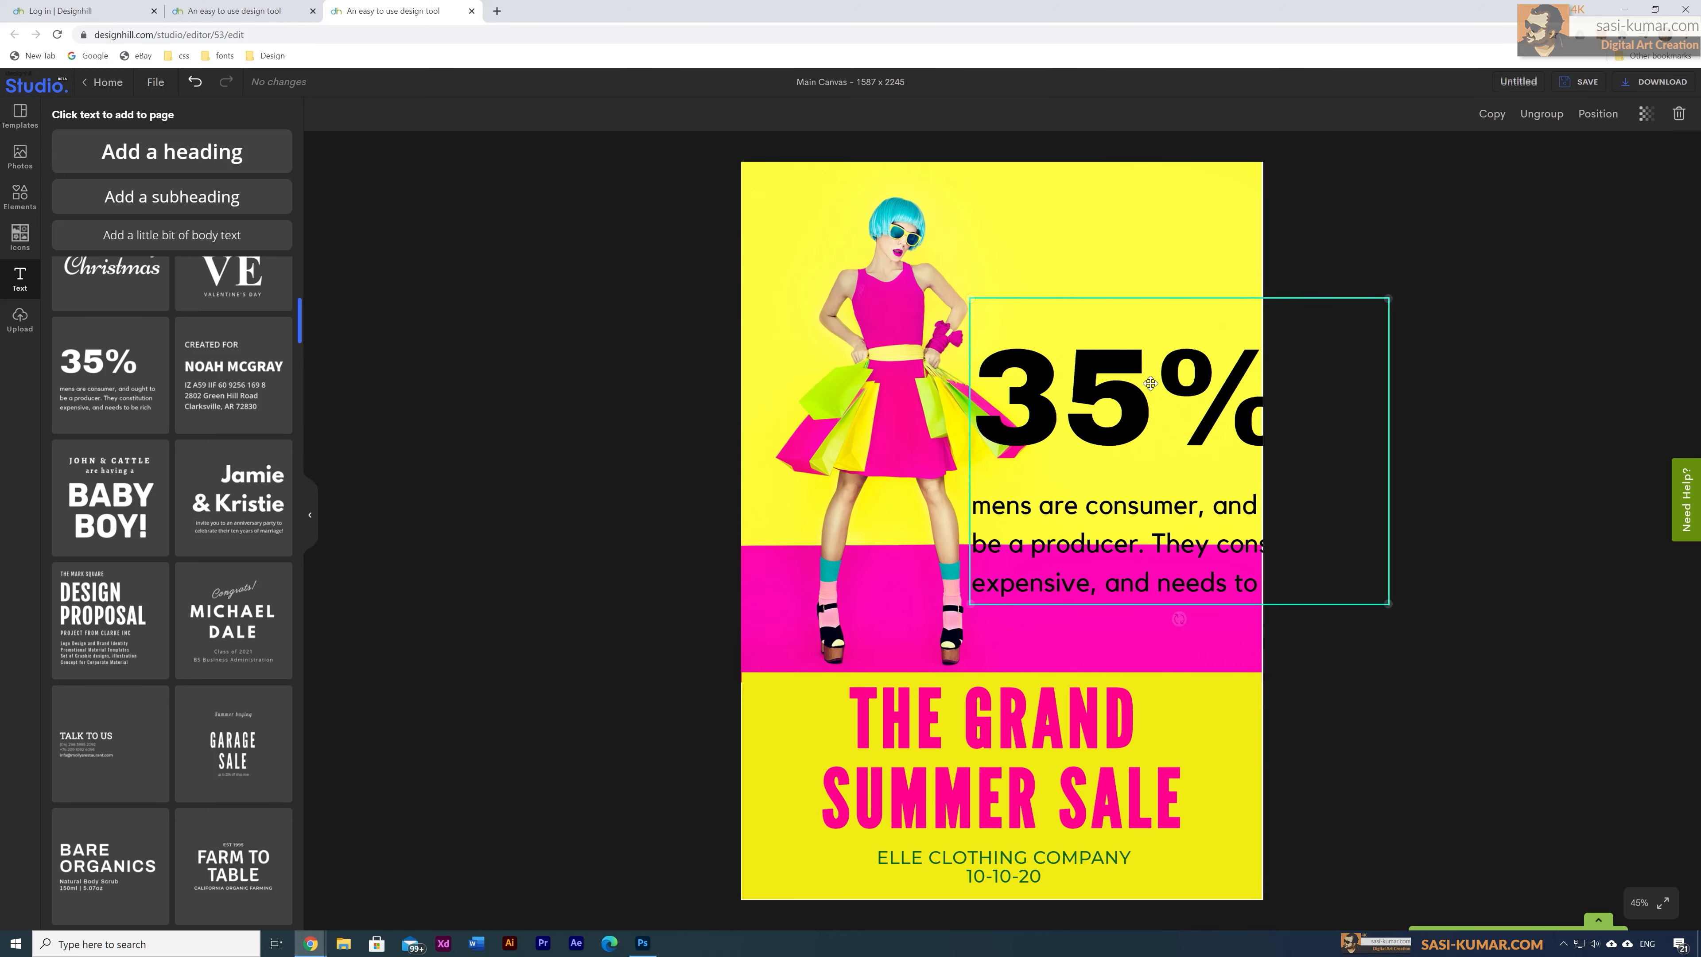
pyautogui.click(1541, 113)
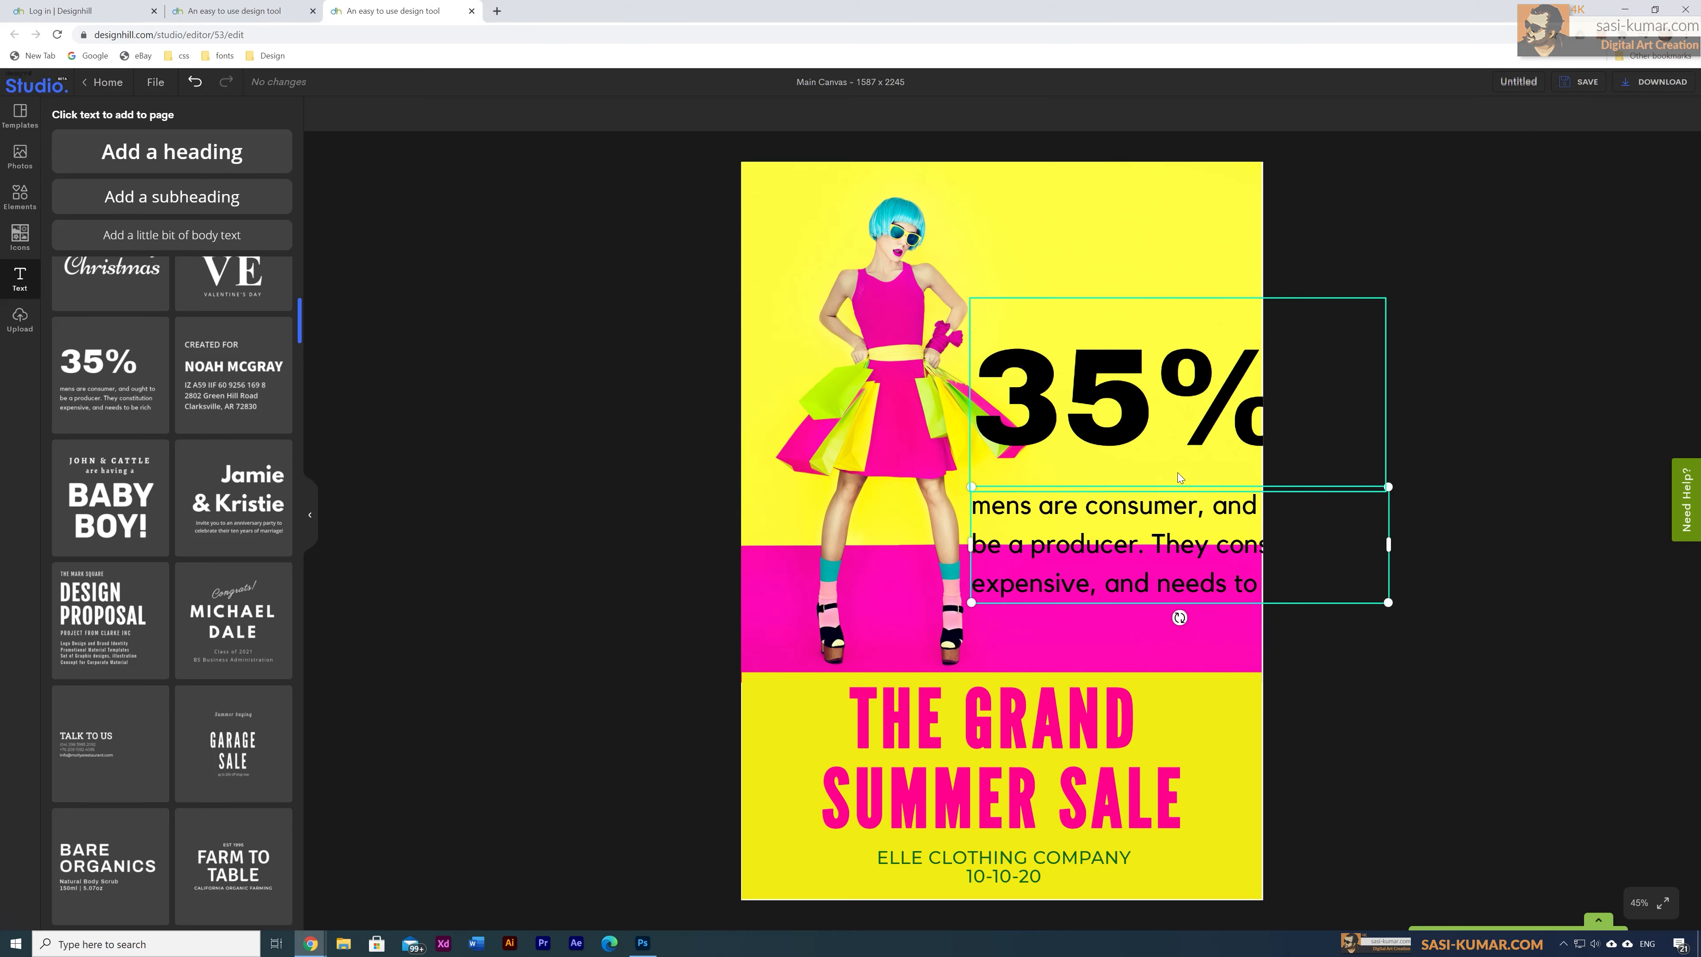
pyautogui.click(1155, 519)
pyautogui.press('Delete')
pyautogui.click(1125, 434)
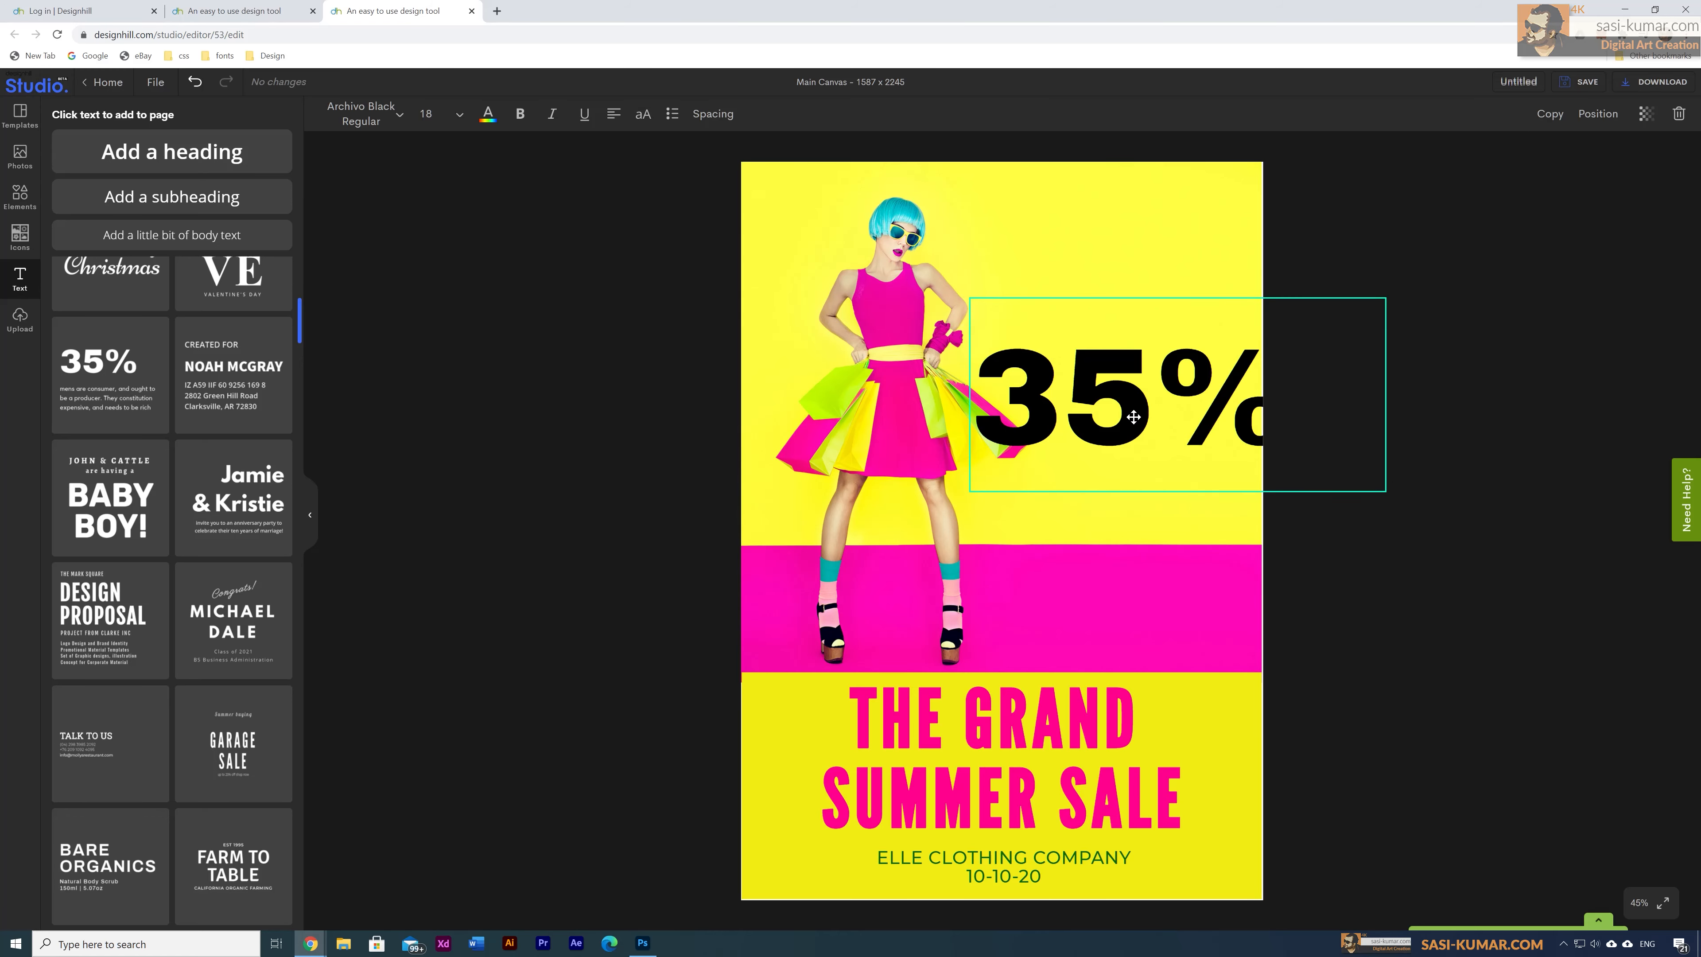
# Step: Resize the 35% and place it in the upper right beside the woman
pyautogui.moveTo(1390, 296); pyautogui.dragTo(1188, 401)
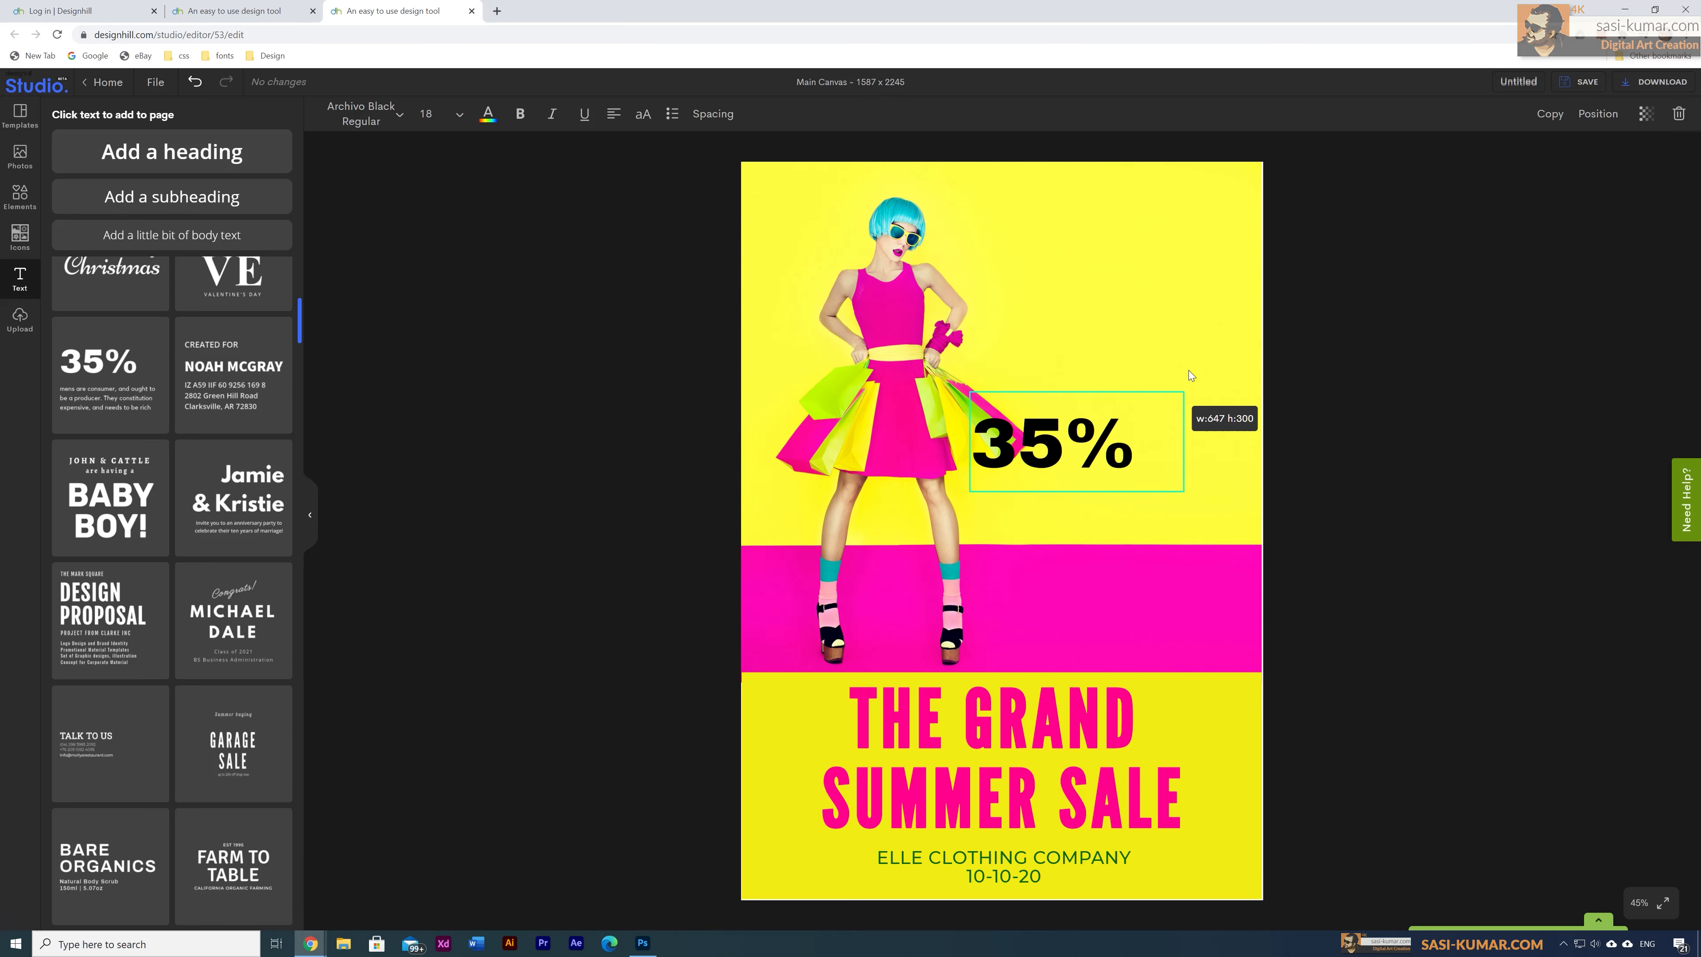
pyautogui.moveTo(1034, 452); pyautogui.dragTo(1099, 332)
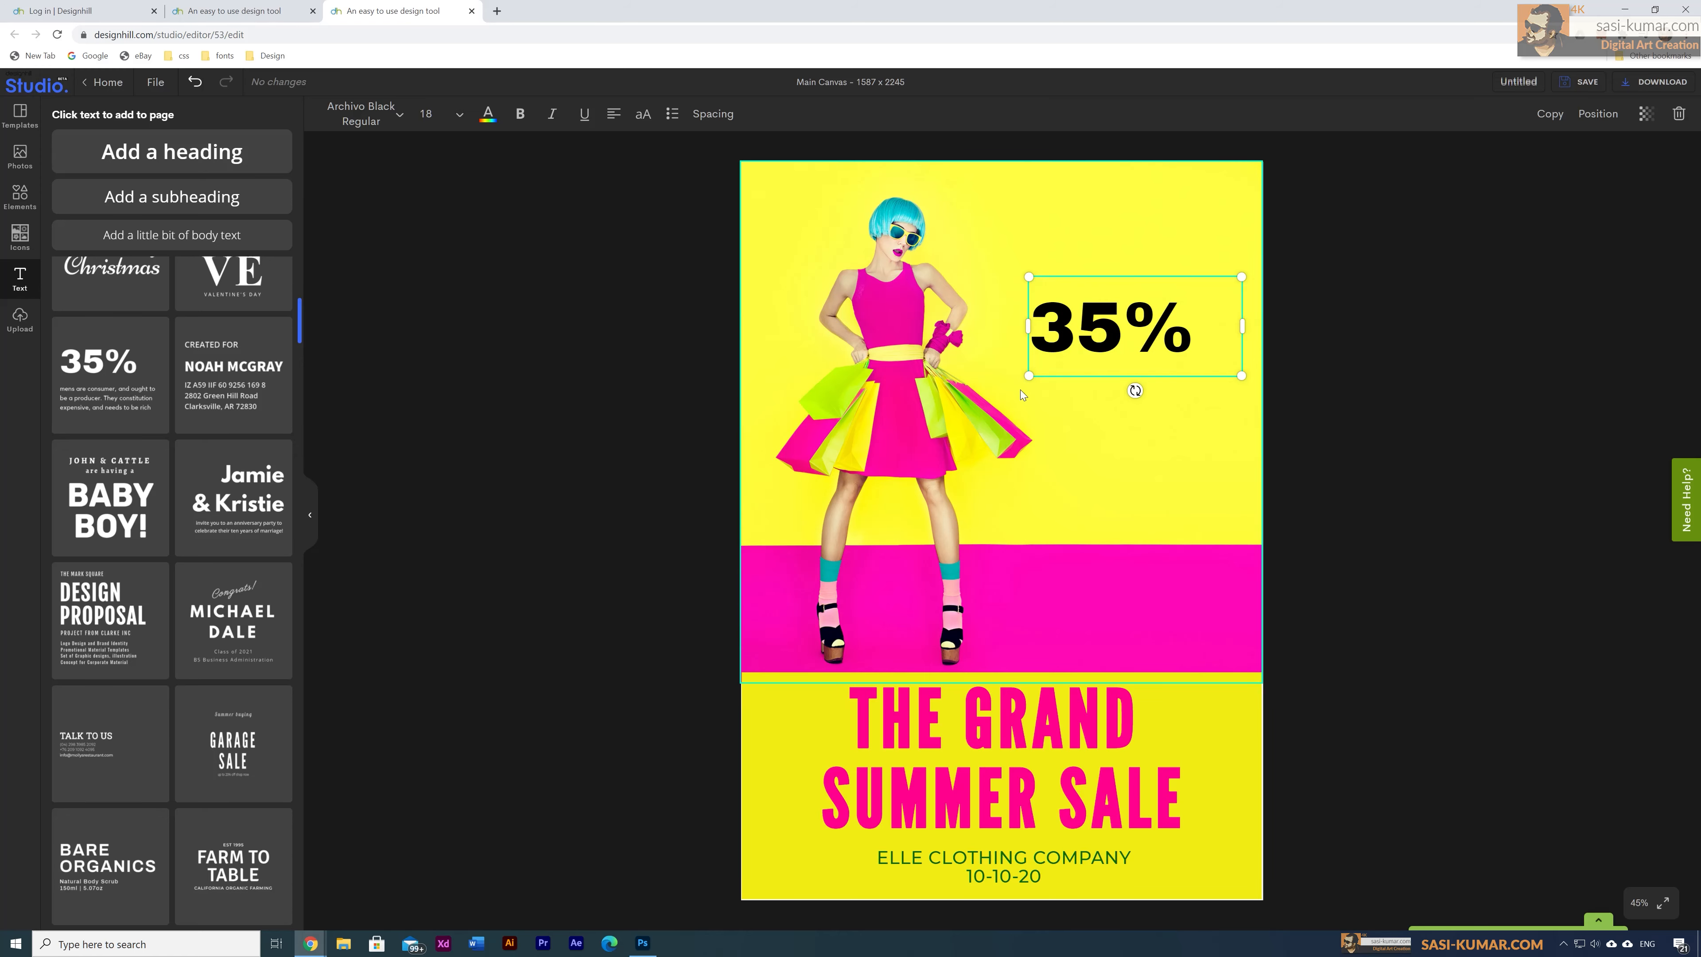
pyautogui.moveTo(1027, 376); pyautogui.dragTo(1008, 395)
pyautogui.moveTo(1102, 336); pyautogui.dragTo(1112, 337)
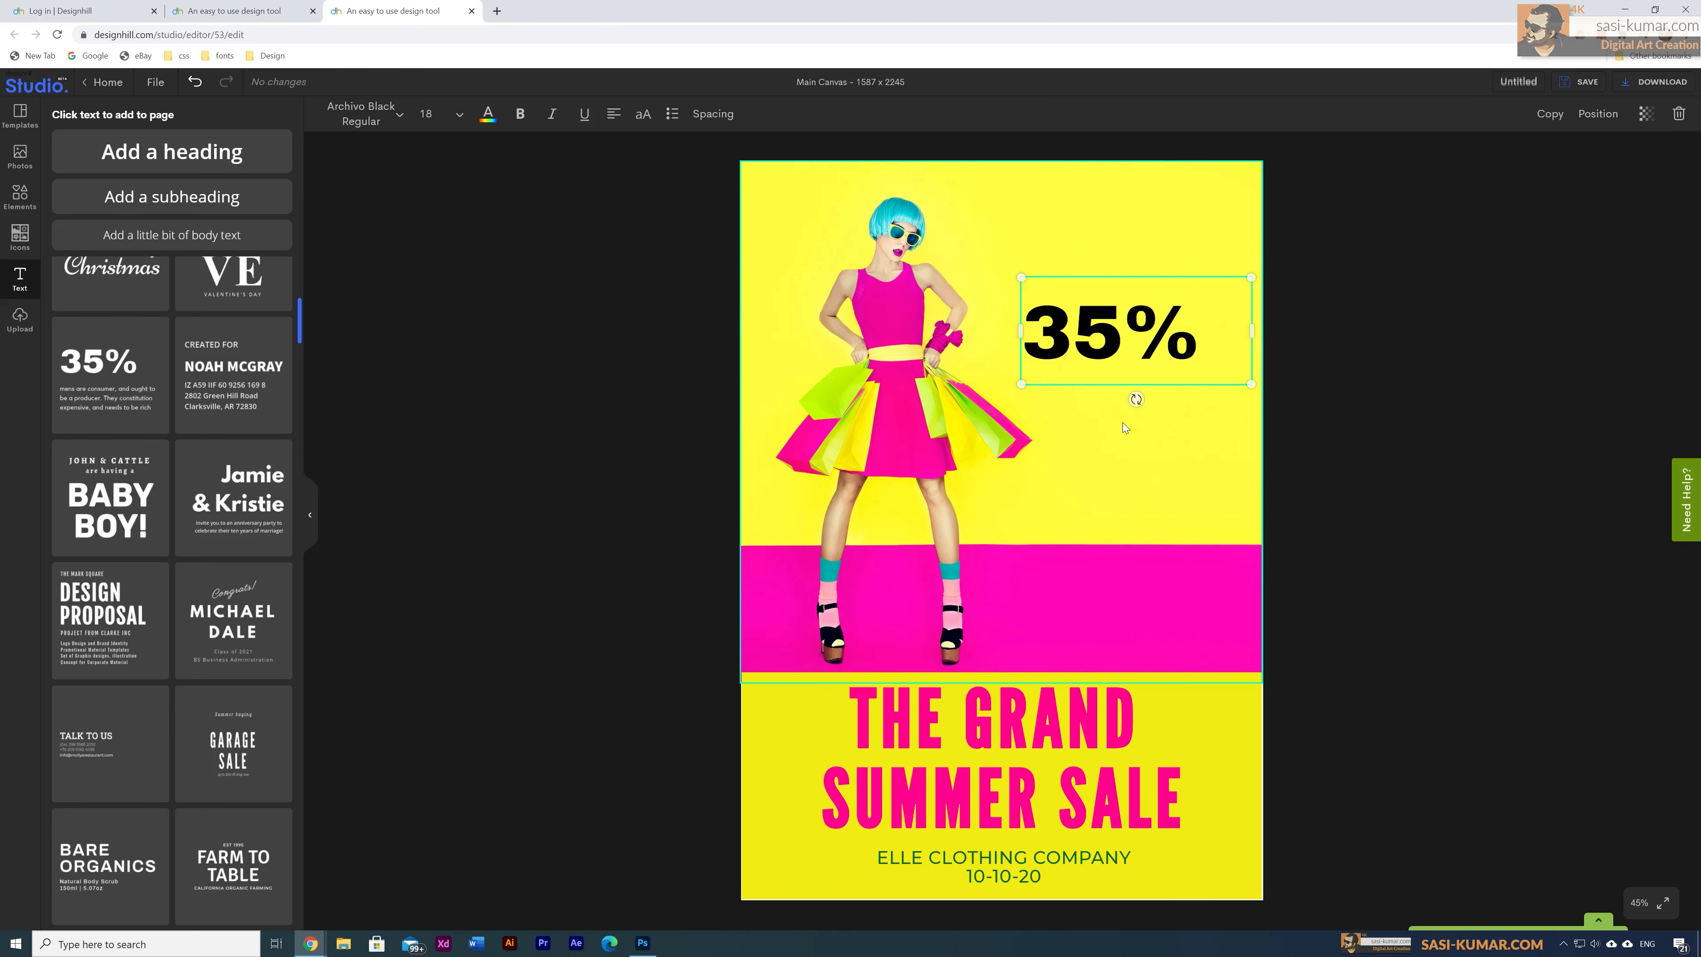
# Step: Color the 35% pink-red #FF005F and nudge it slightly upward
pyautogui.click(488, 114)
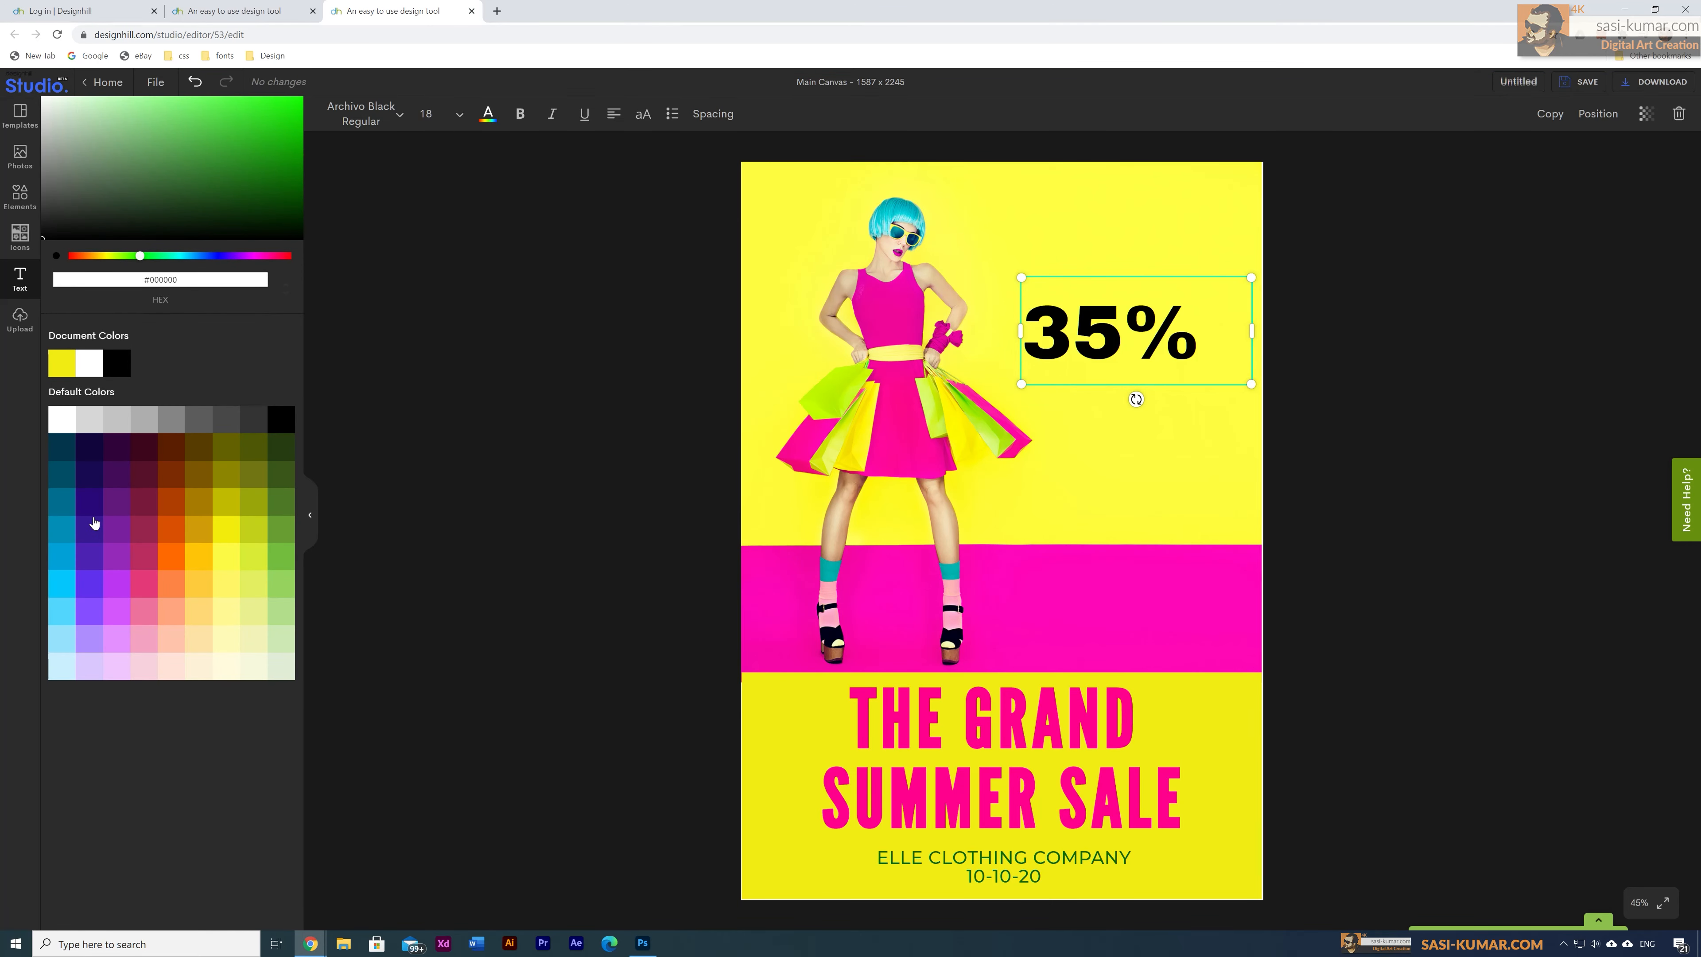
pyautogui.click(131, 516)
pyautogui.moveTo(273, 165); pyautogui.dragTo(304, 99)
pyautogui.click(1361, 375)
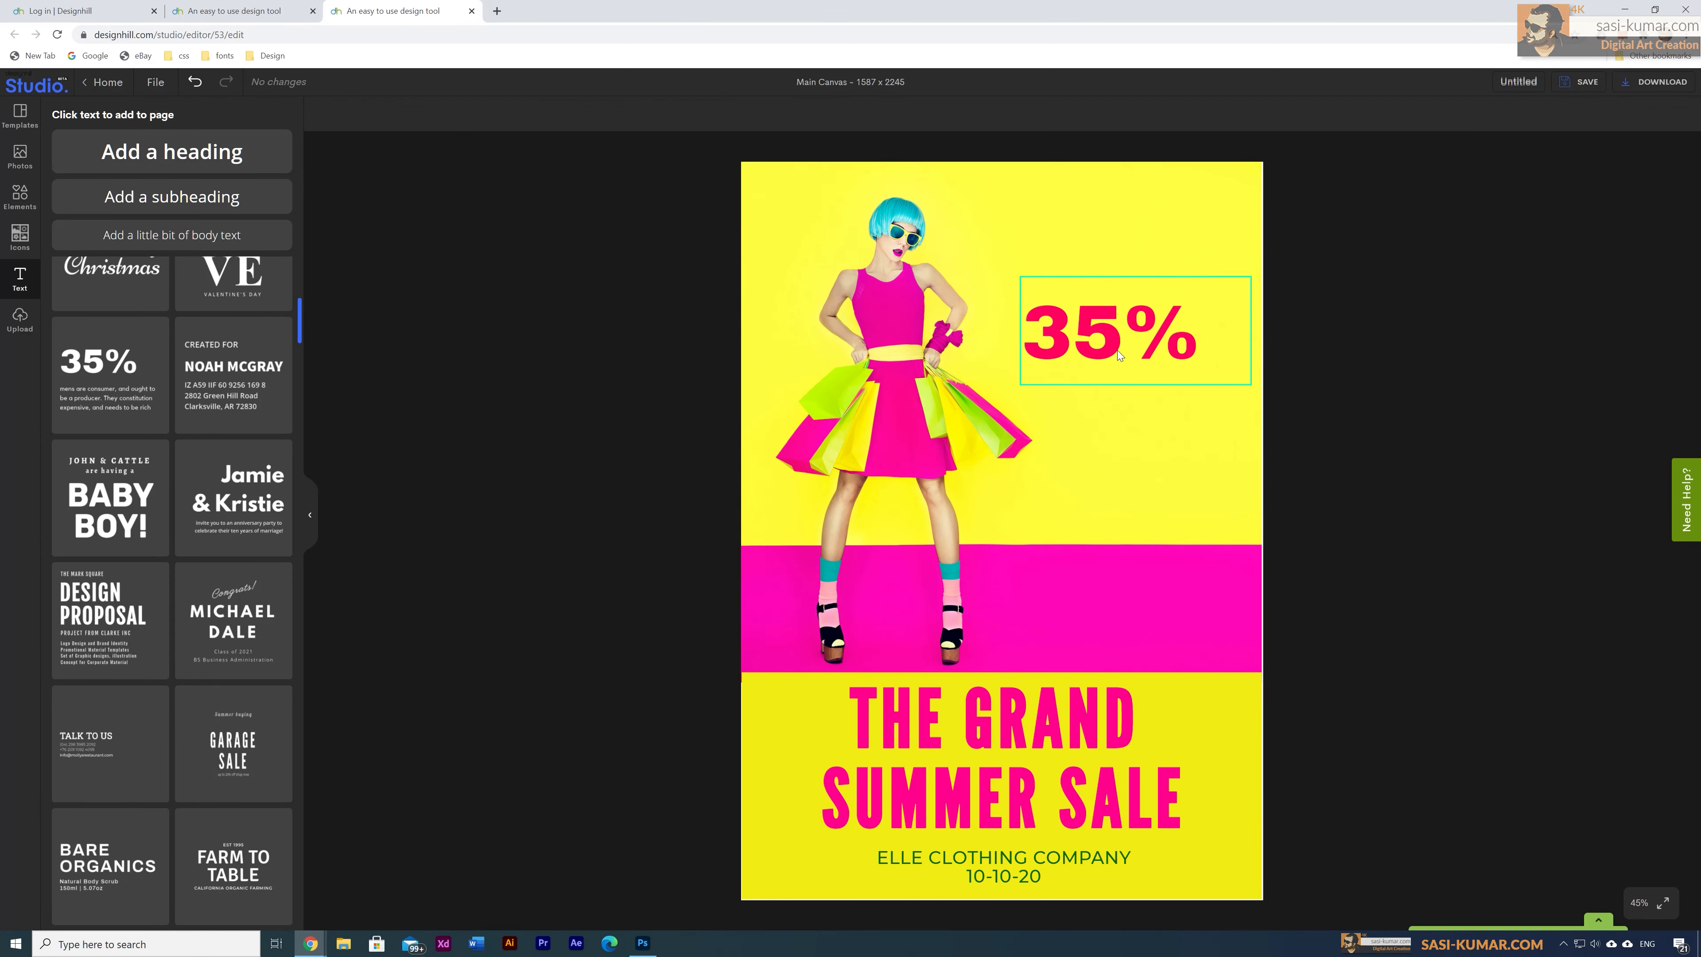
pyautogui.moveTo(1118, 353); pyautogui.dragTo(1118, 345)
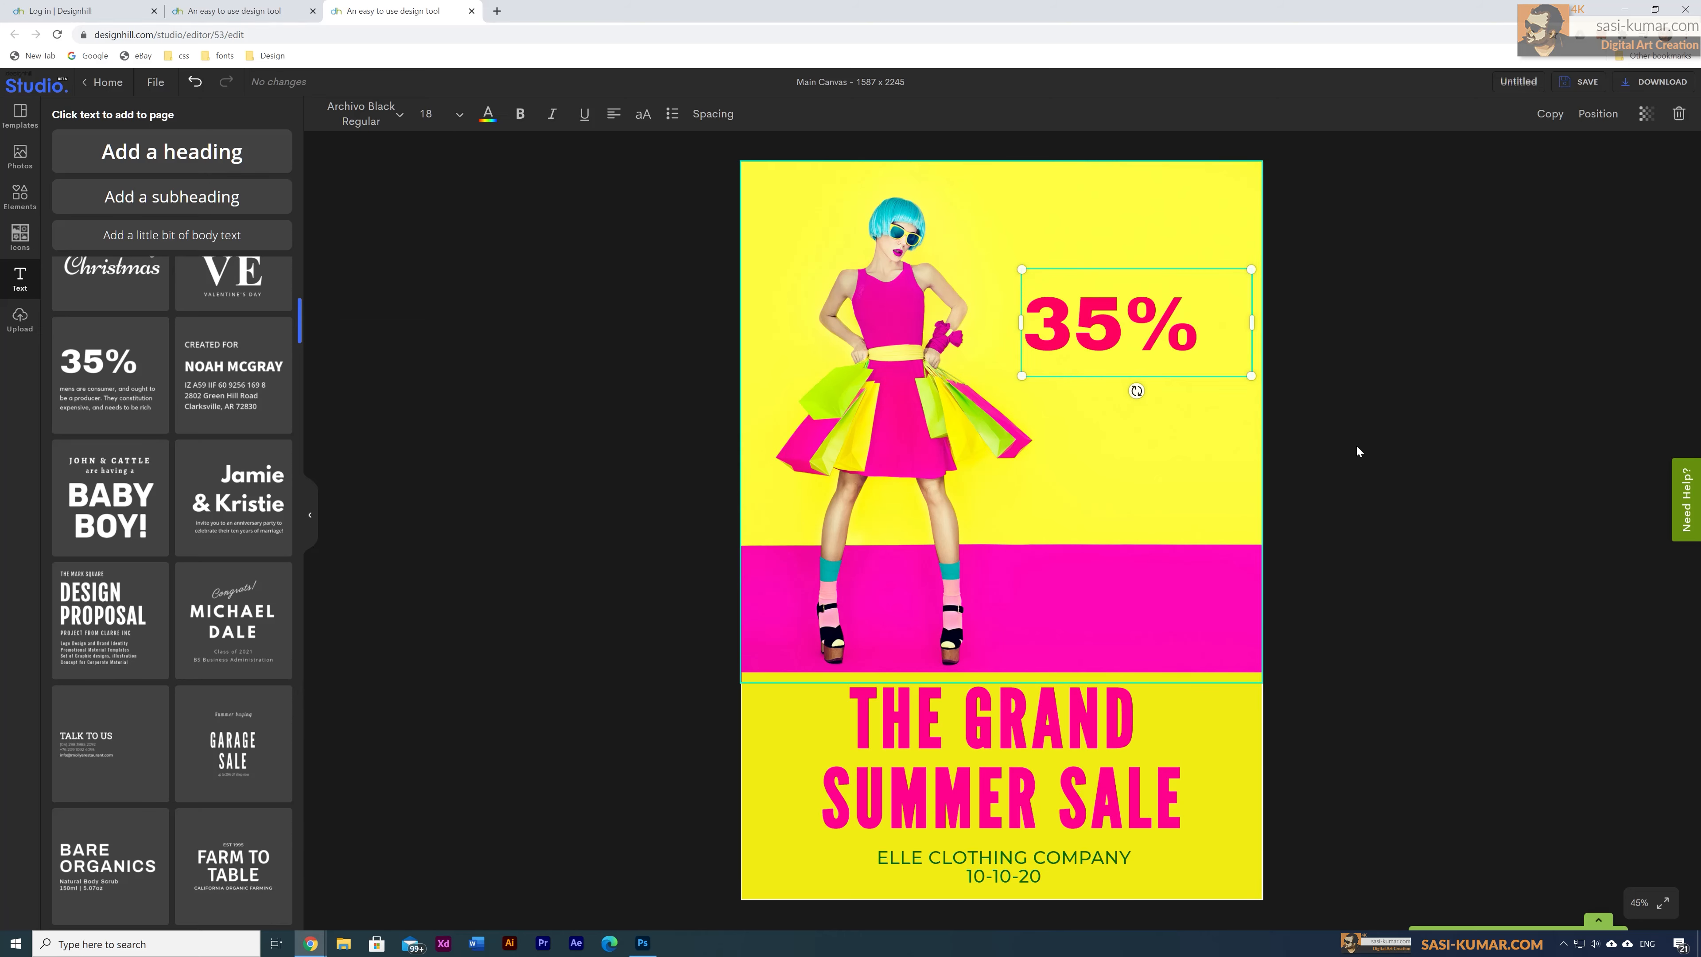
pyautogui.click(1391, 427)
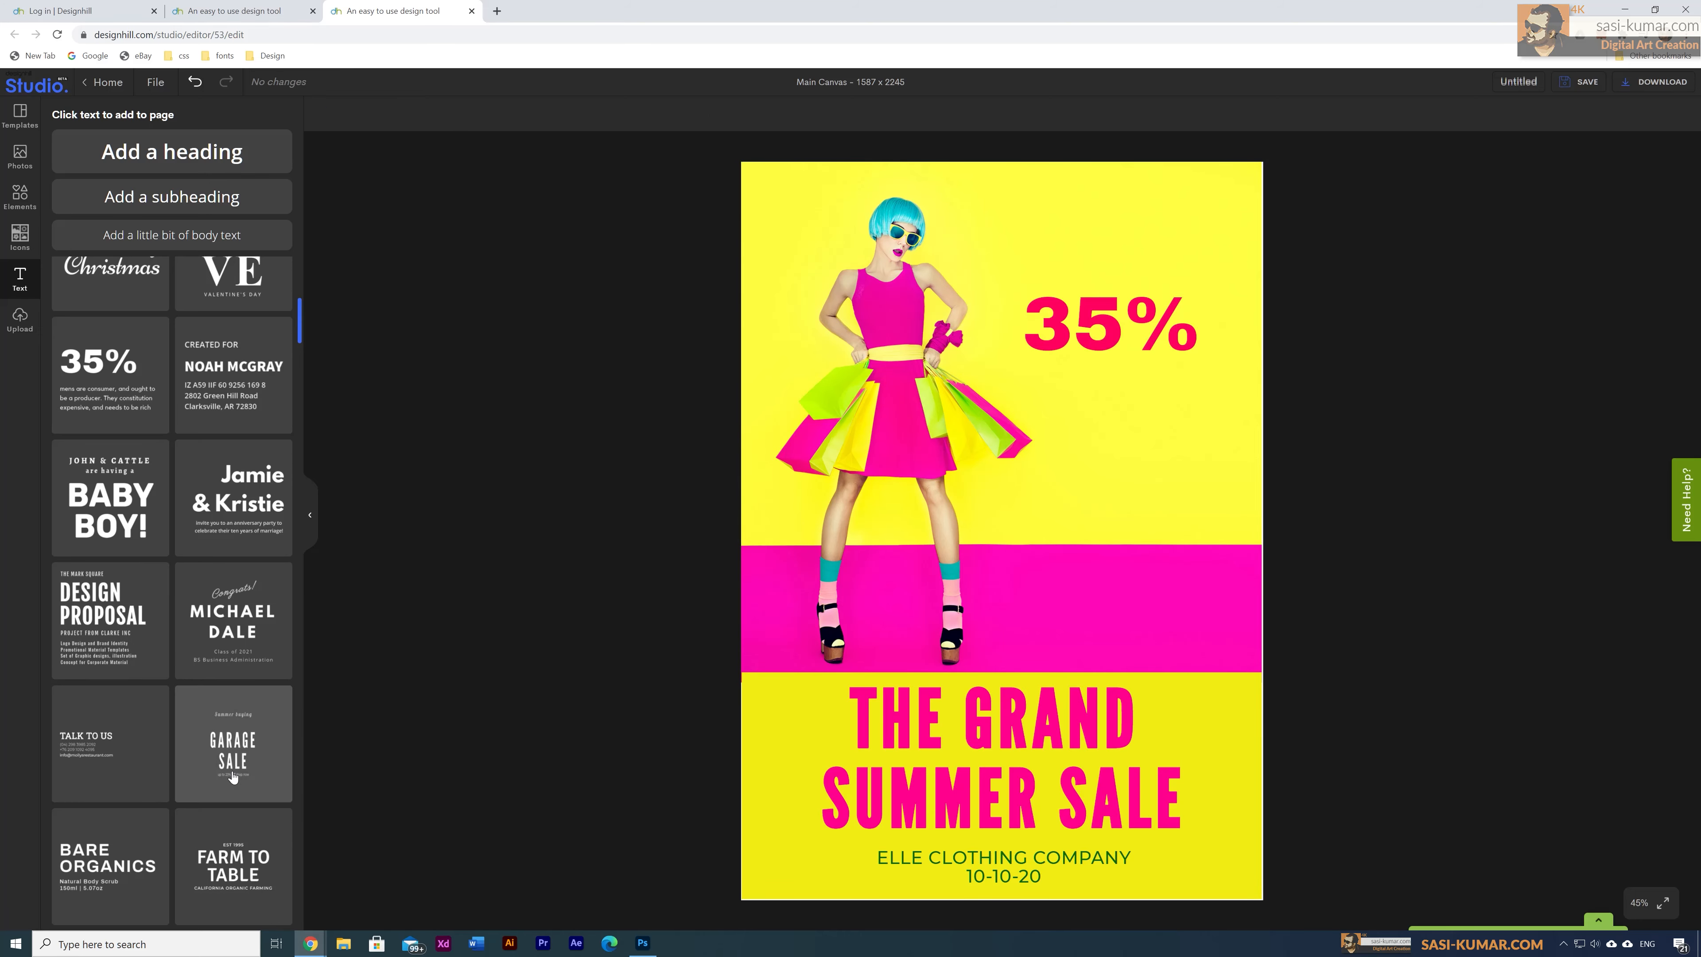
# Step: Add a subheading under the 35%, color it pink-red #FF005F, and change its text to 'OFF'
pyautogui.scroll(-15, 233, 775)
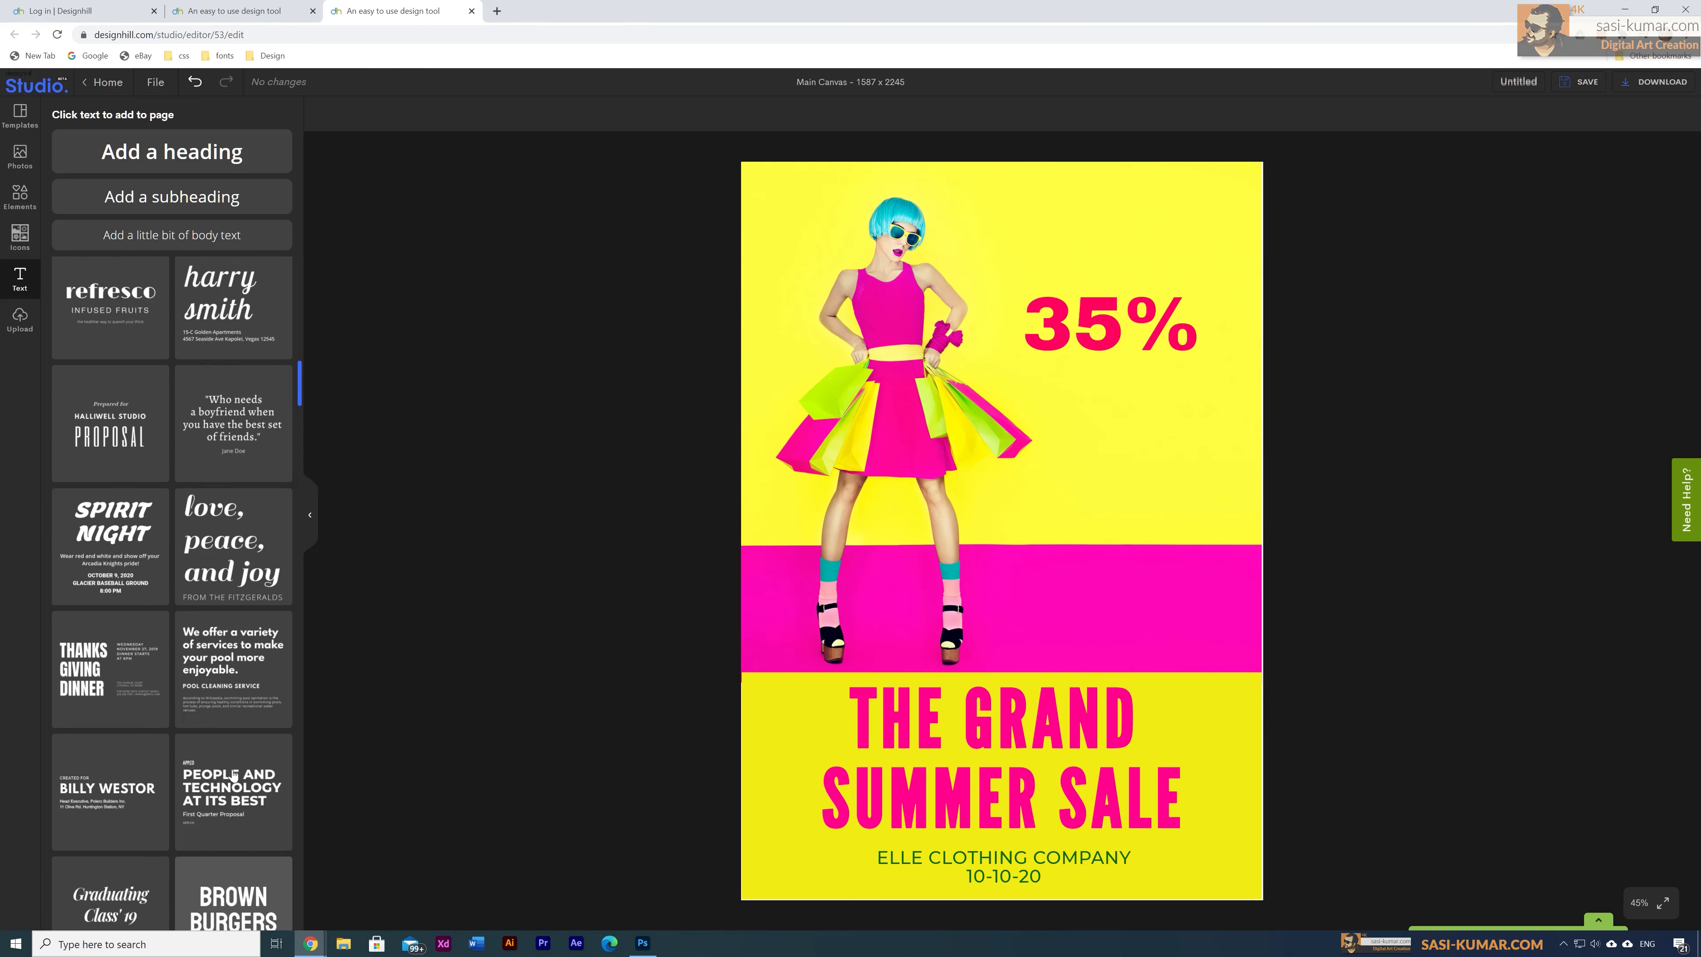
pyautogui.scroll(7, 228, 536)
pyautogui.click(202, 206)
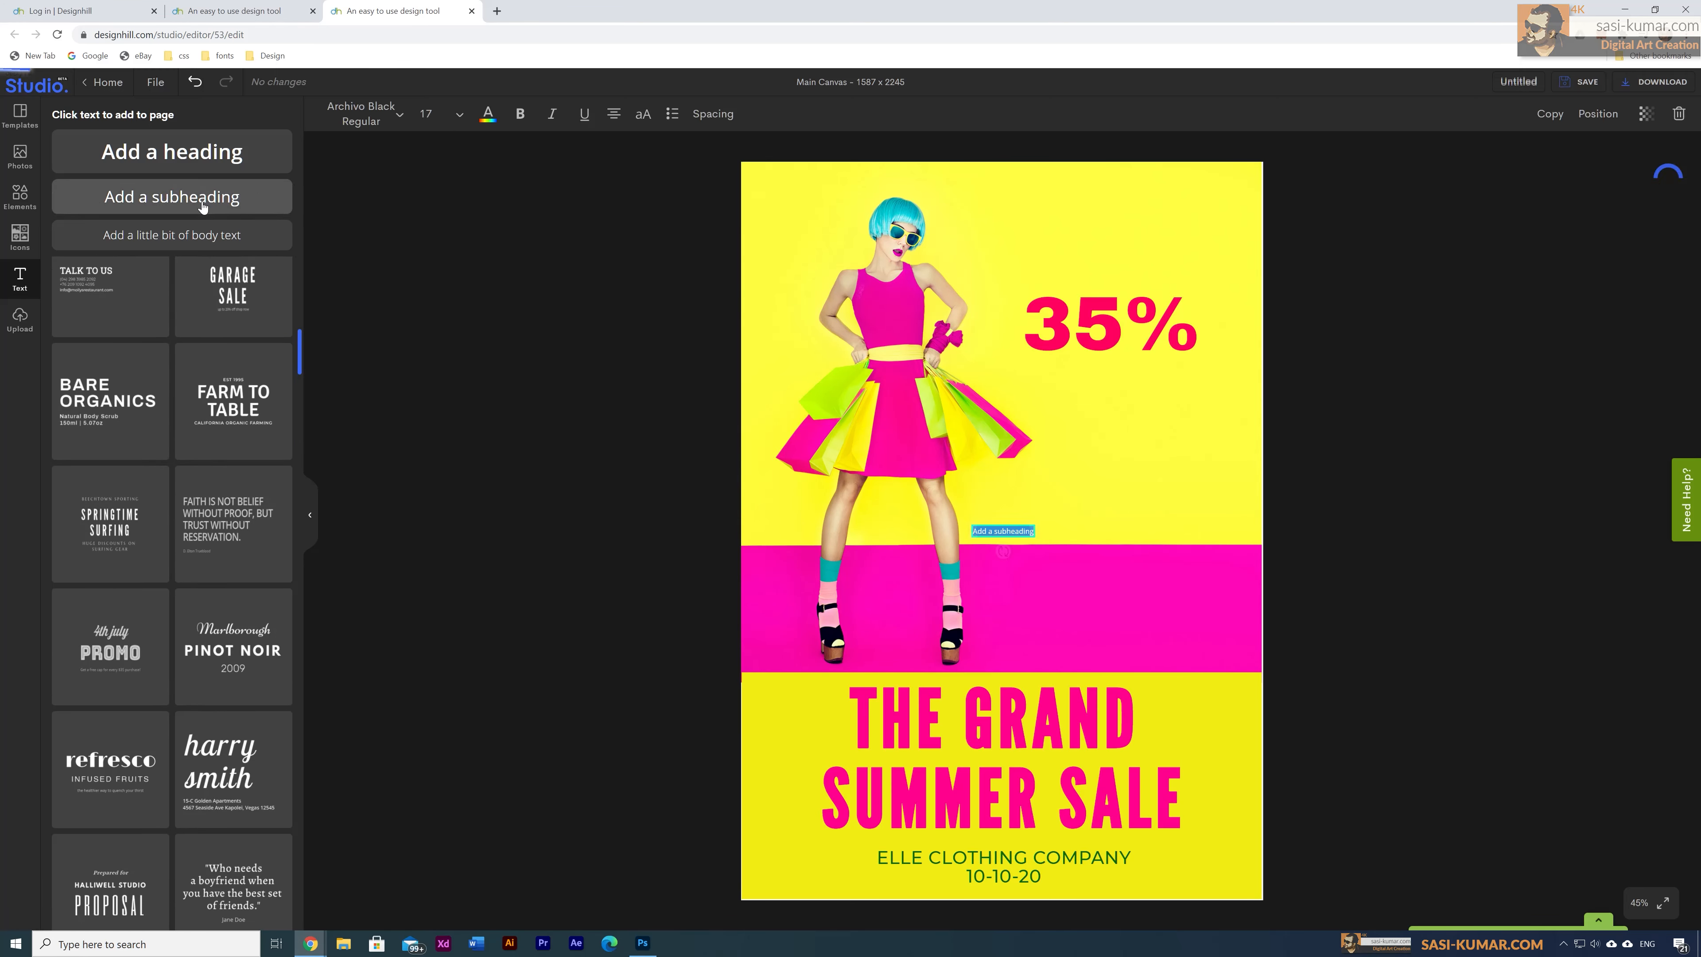
pyautogui.moveTo(1034, 537); pyautogui.dragTo(1136, 387)
pyautogui.click(488, 115)
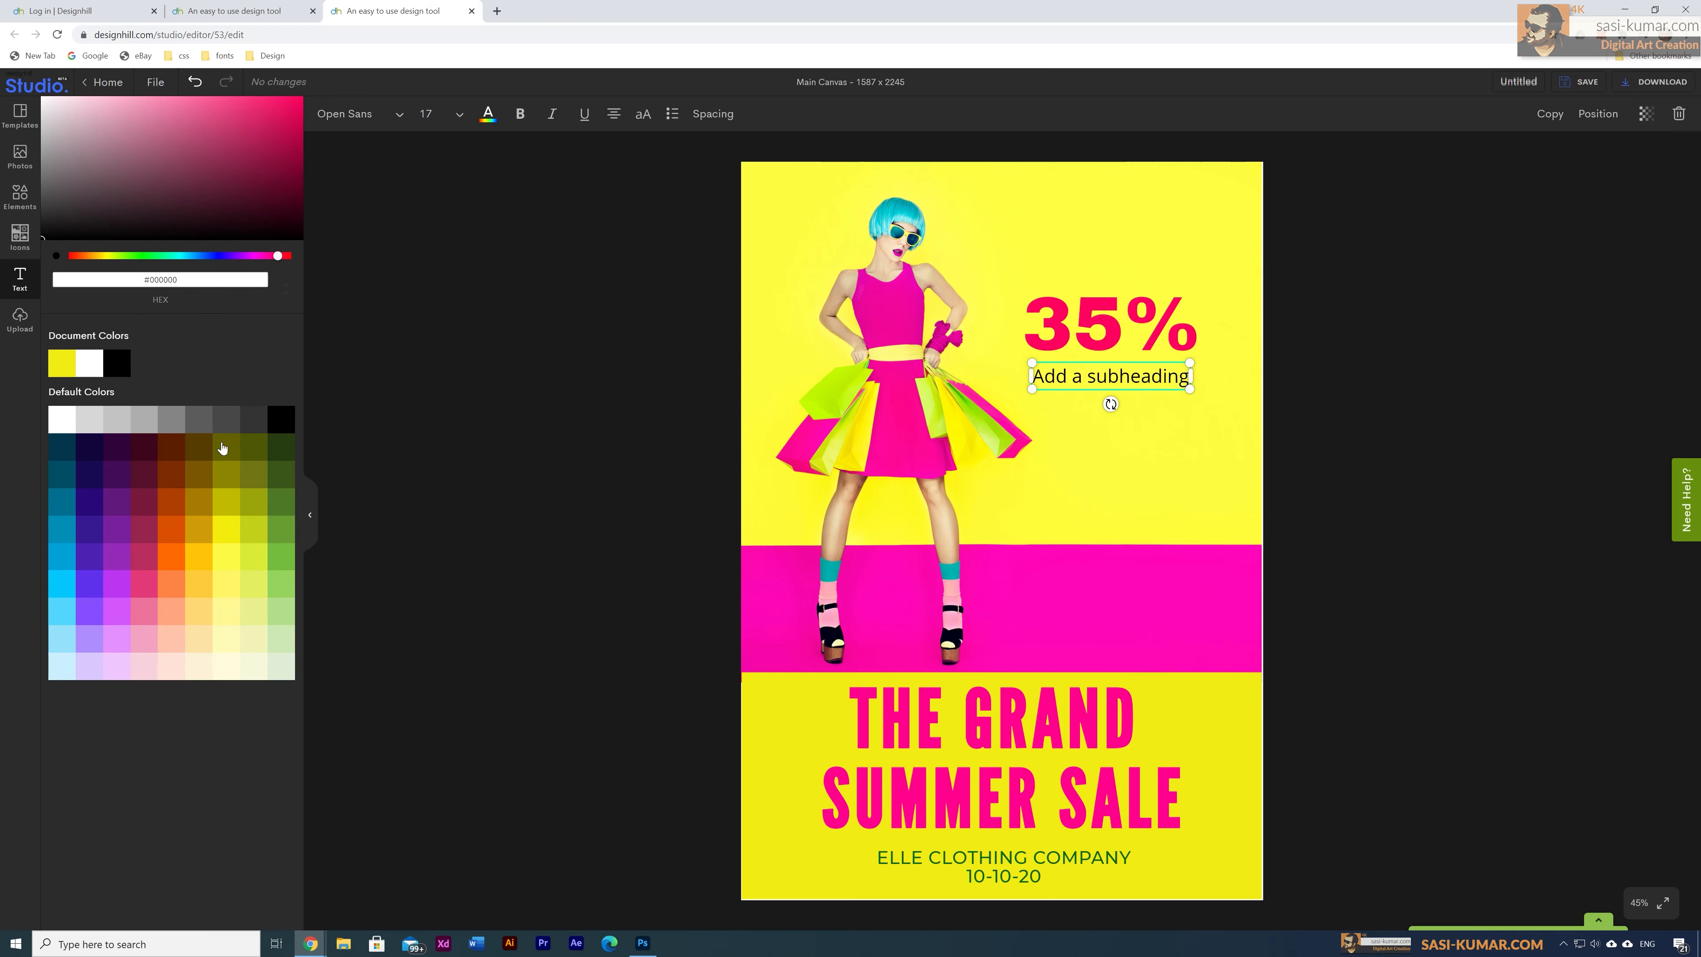
pyautogui.moveTo(249, 196); pyautogui.dragTo(309, 98)
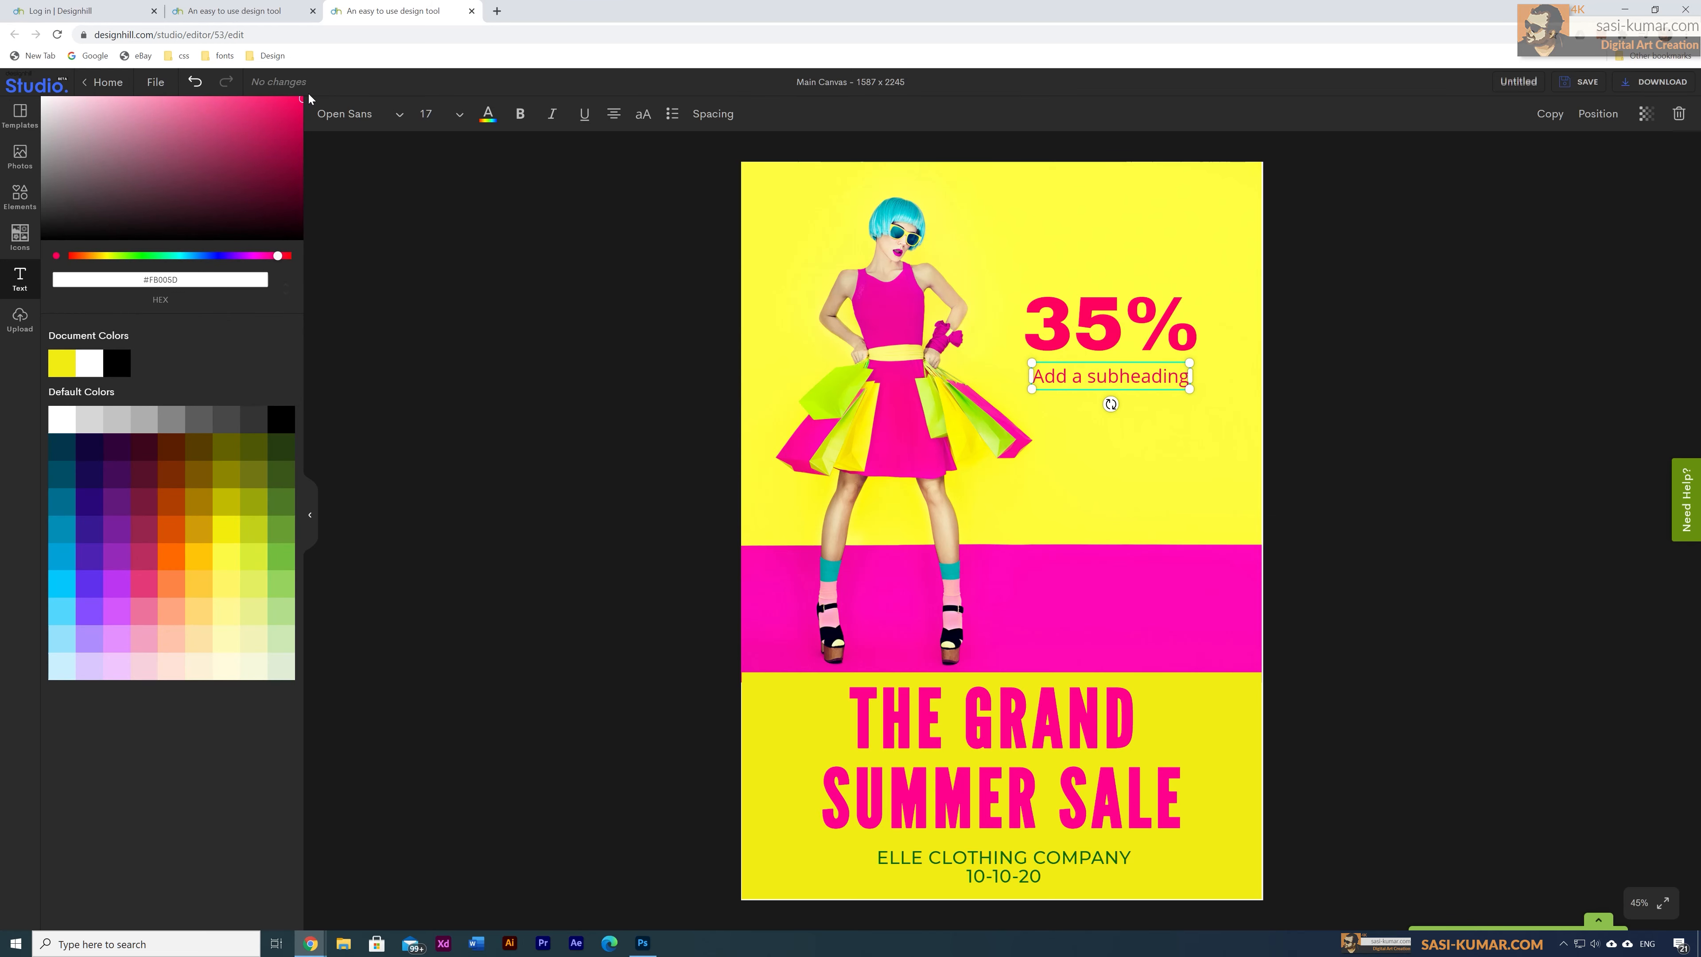
pyautogui.tripleClick(1094, 374)
pyautogui.write('OFF')
# Step: Set the OFF text to size 64 and narrow it to sit under the 35%
pyautogui.click(459, 114)
pyautogui.click(451, 322)
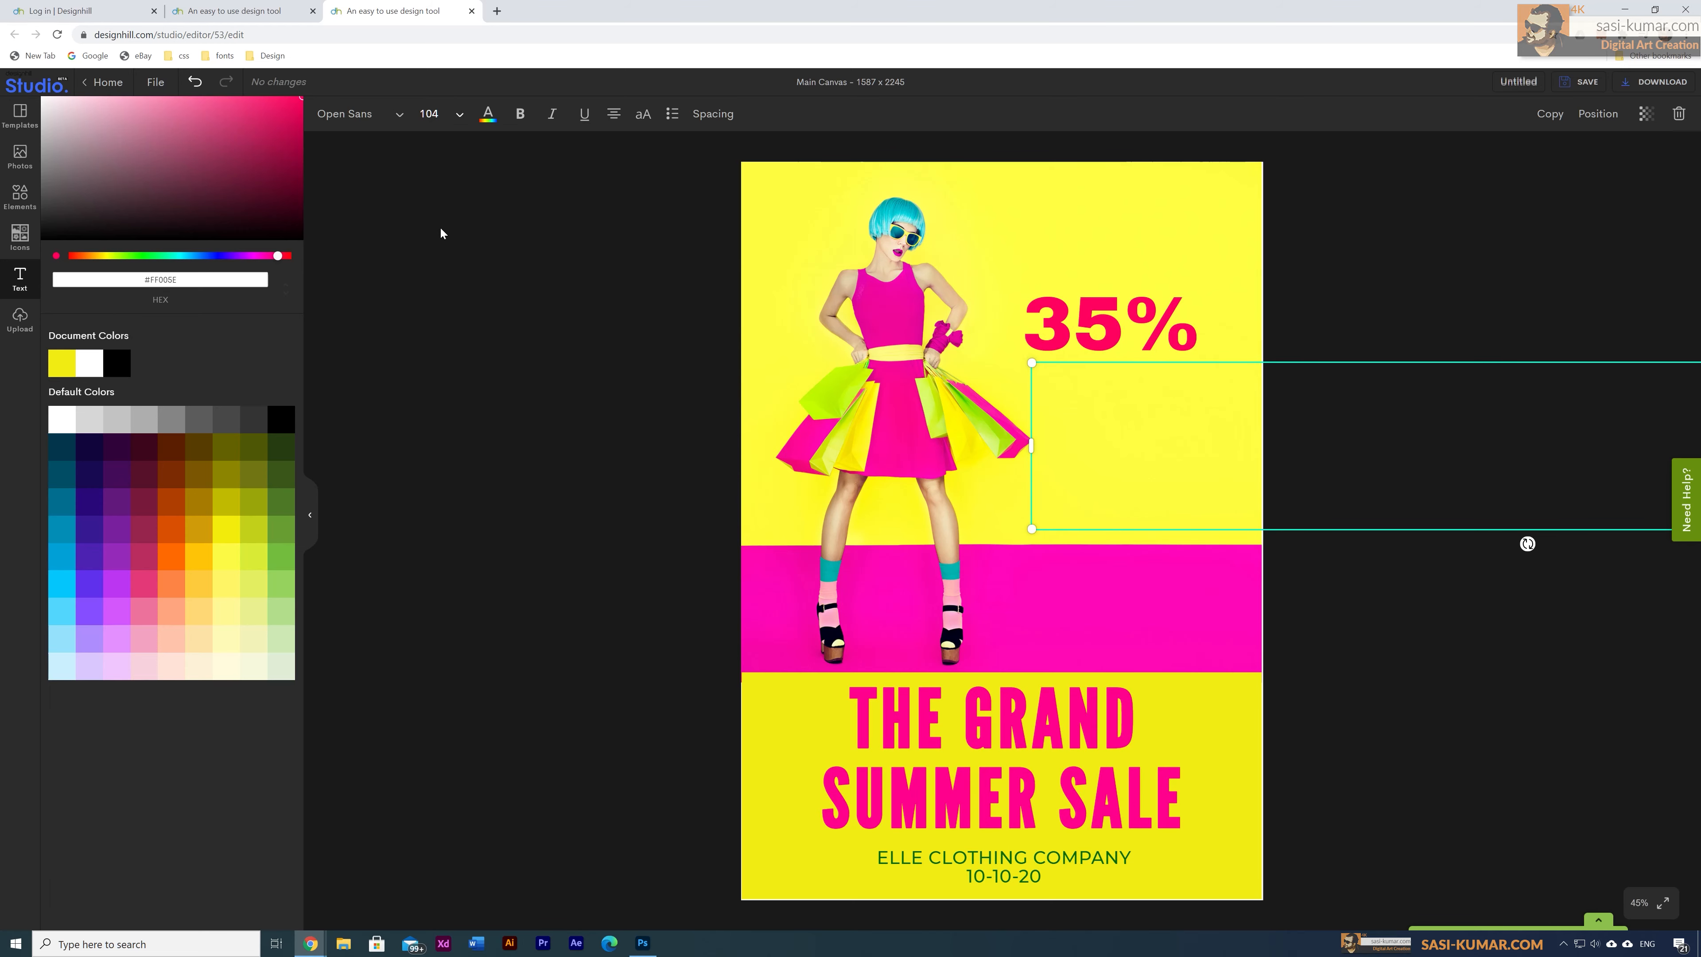
pyautogui.click(459, 114)
pyautogui.click(457, 190)
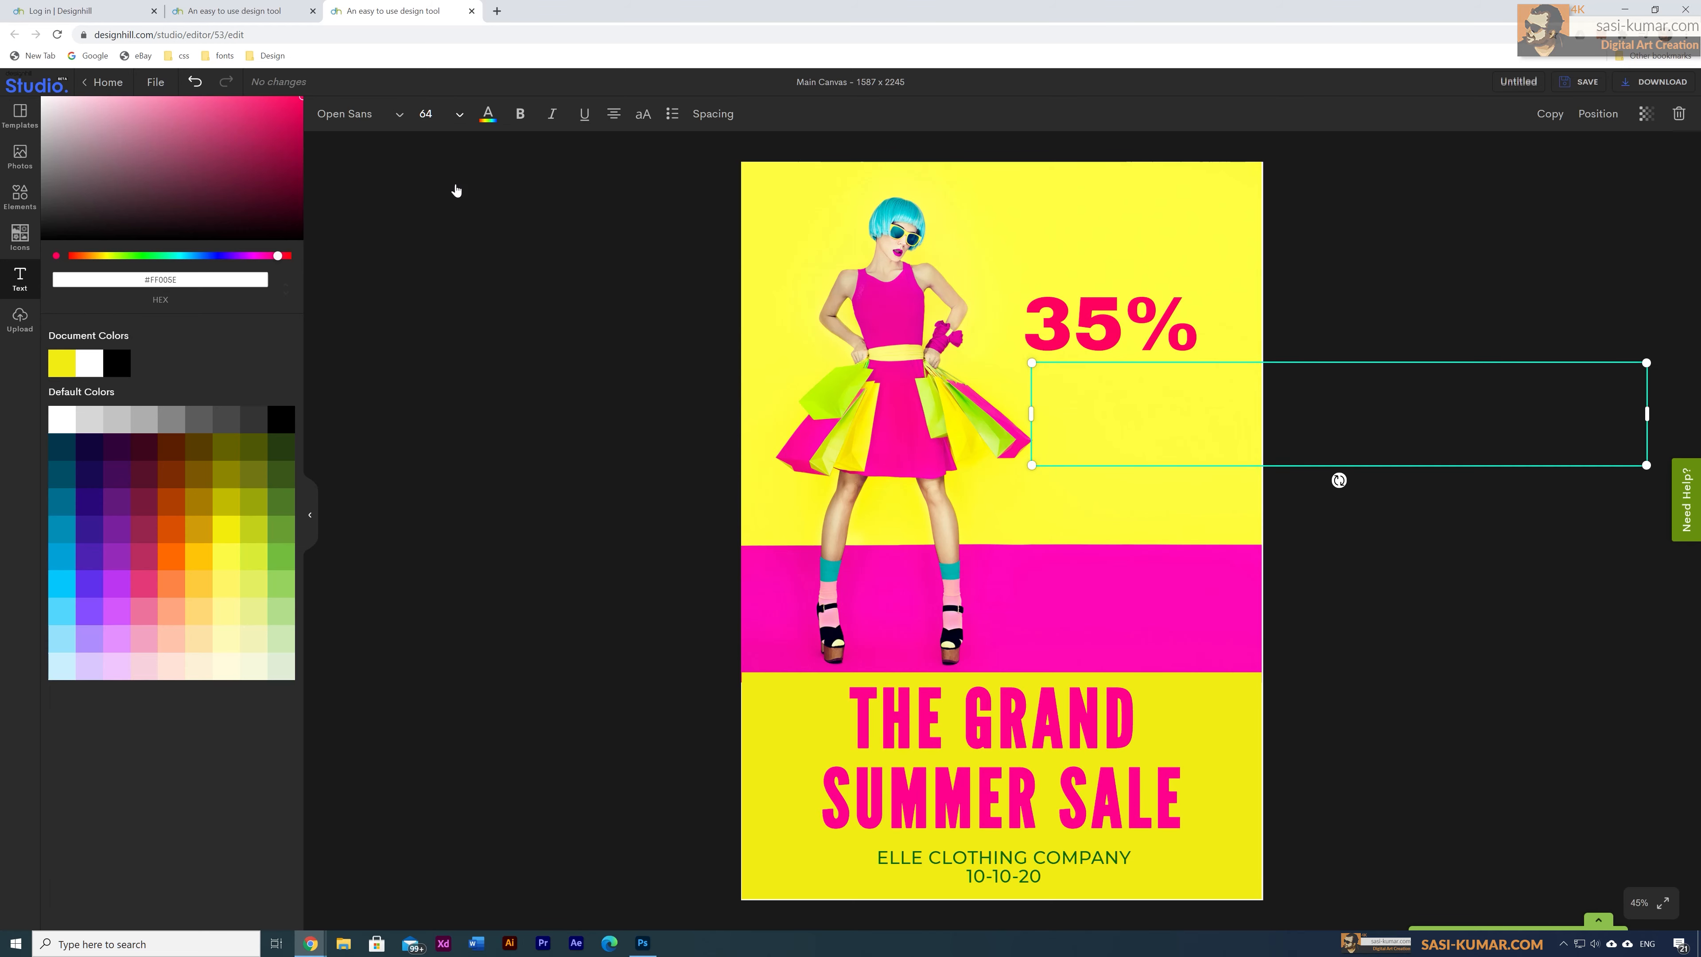
pyautogui.moveTo(1197, 387); pyautogui.dragTo(909, 343)
pyautogui.click(1152, 382)
pyautogui.moveTo(1399, 396); pyautogui.dragTo(1140, 392)
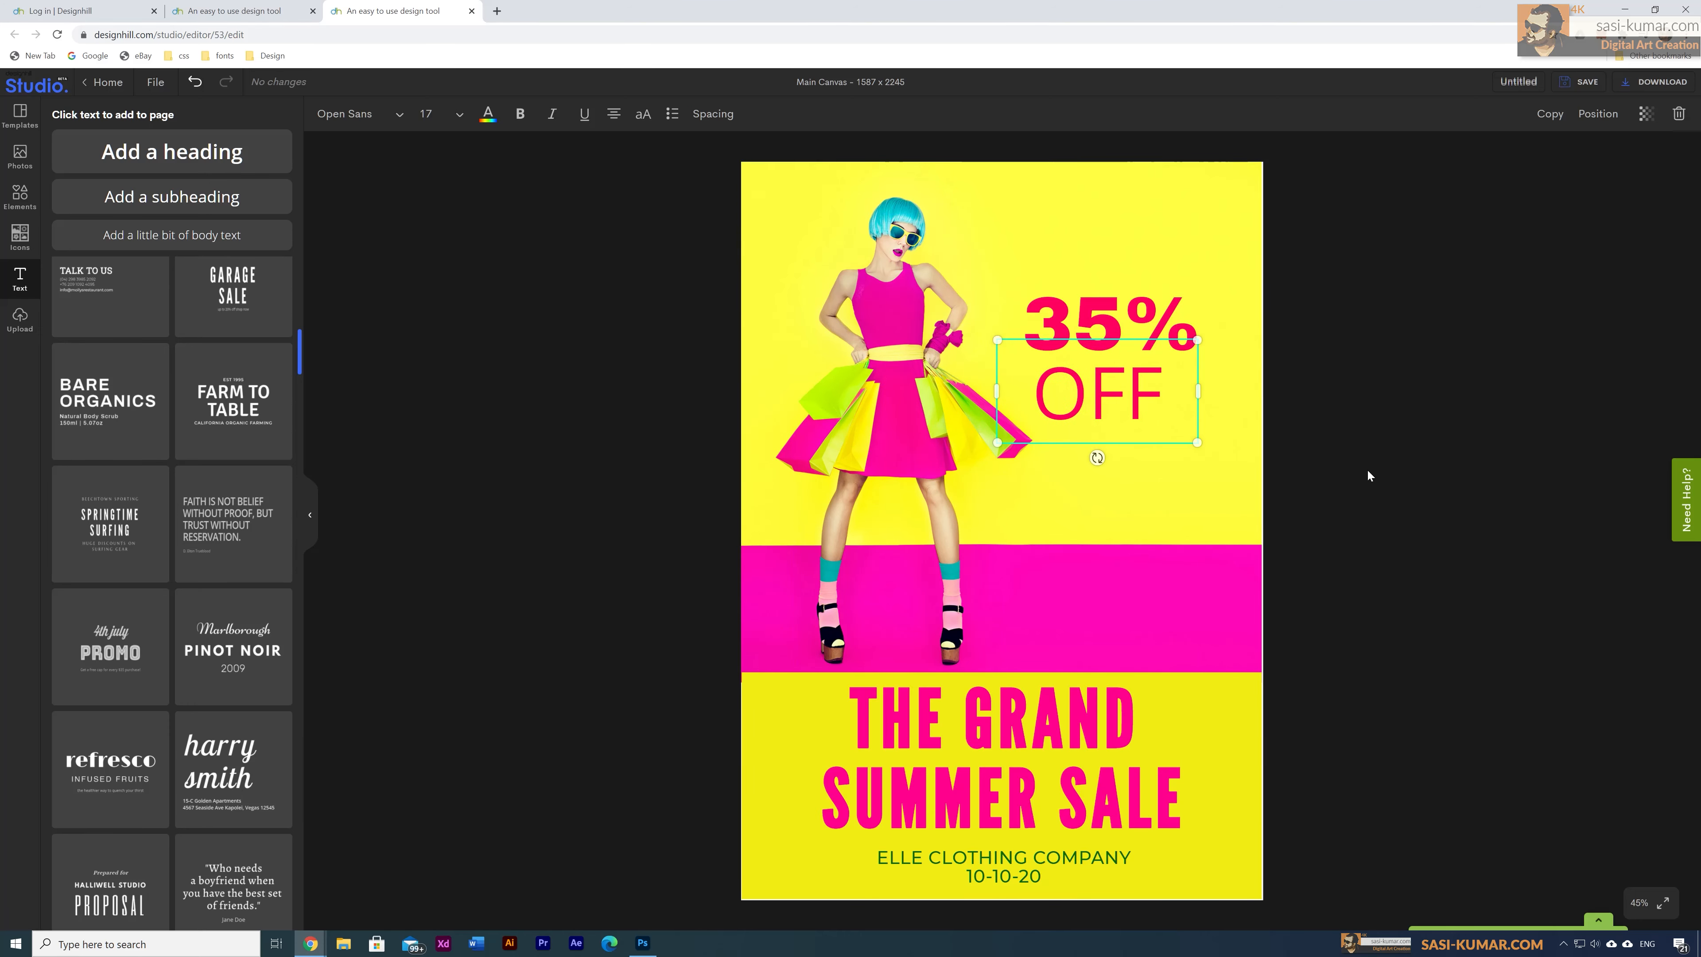
pyautogui.click(1367, 468)
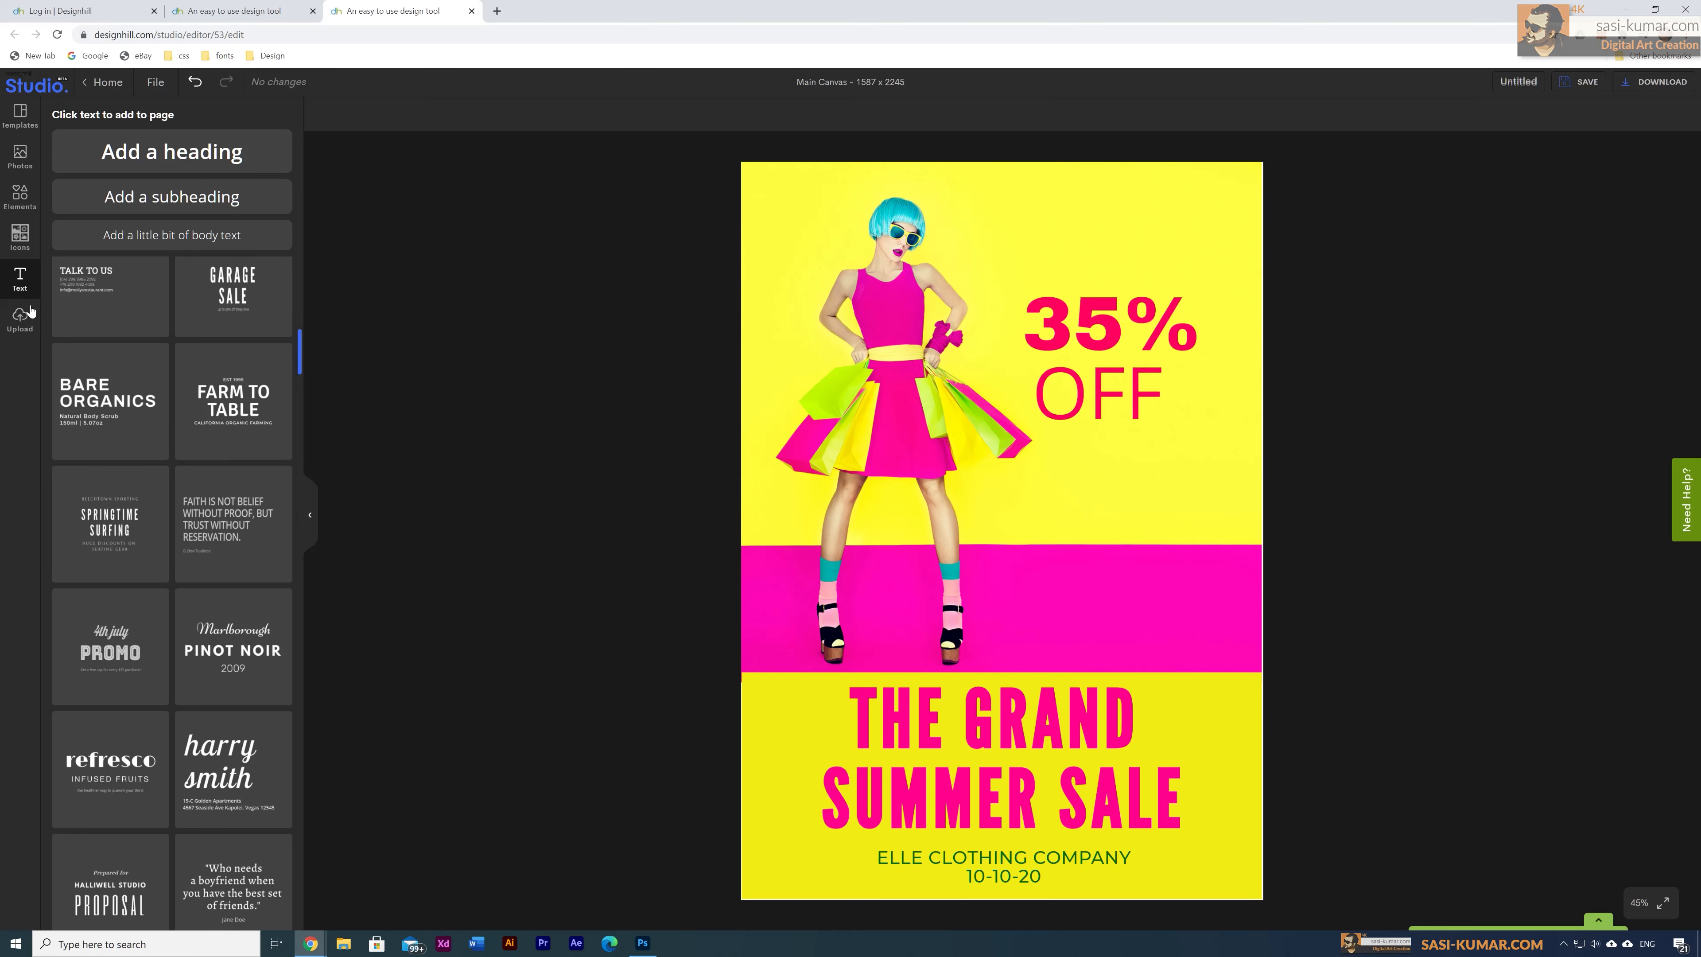
# Step: Add Facebook, YouTube and Twitter icons to the poster from the icon library
pyautogui.click(19, 236)
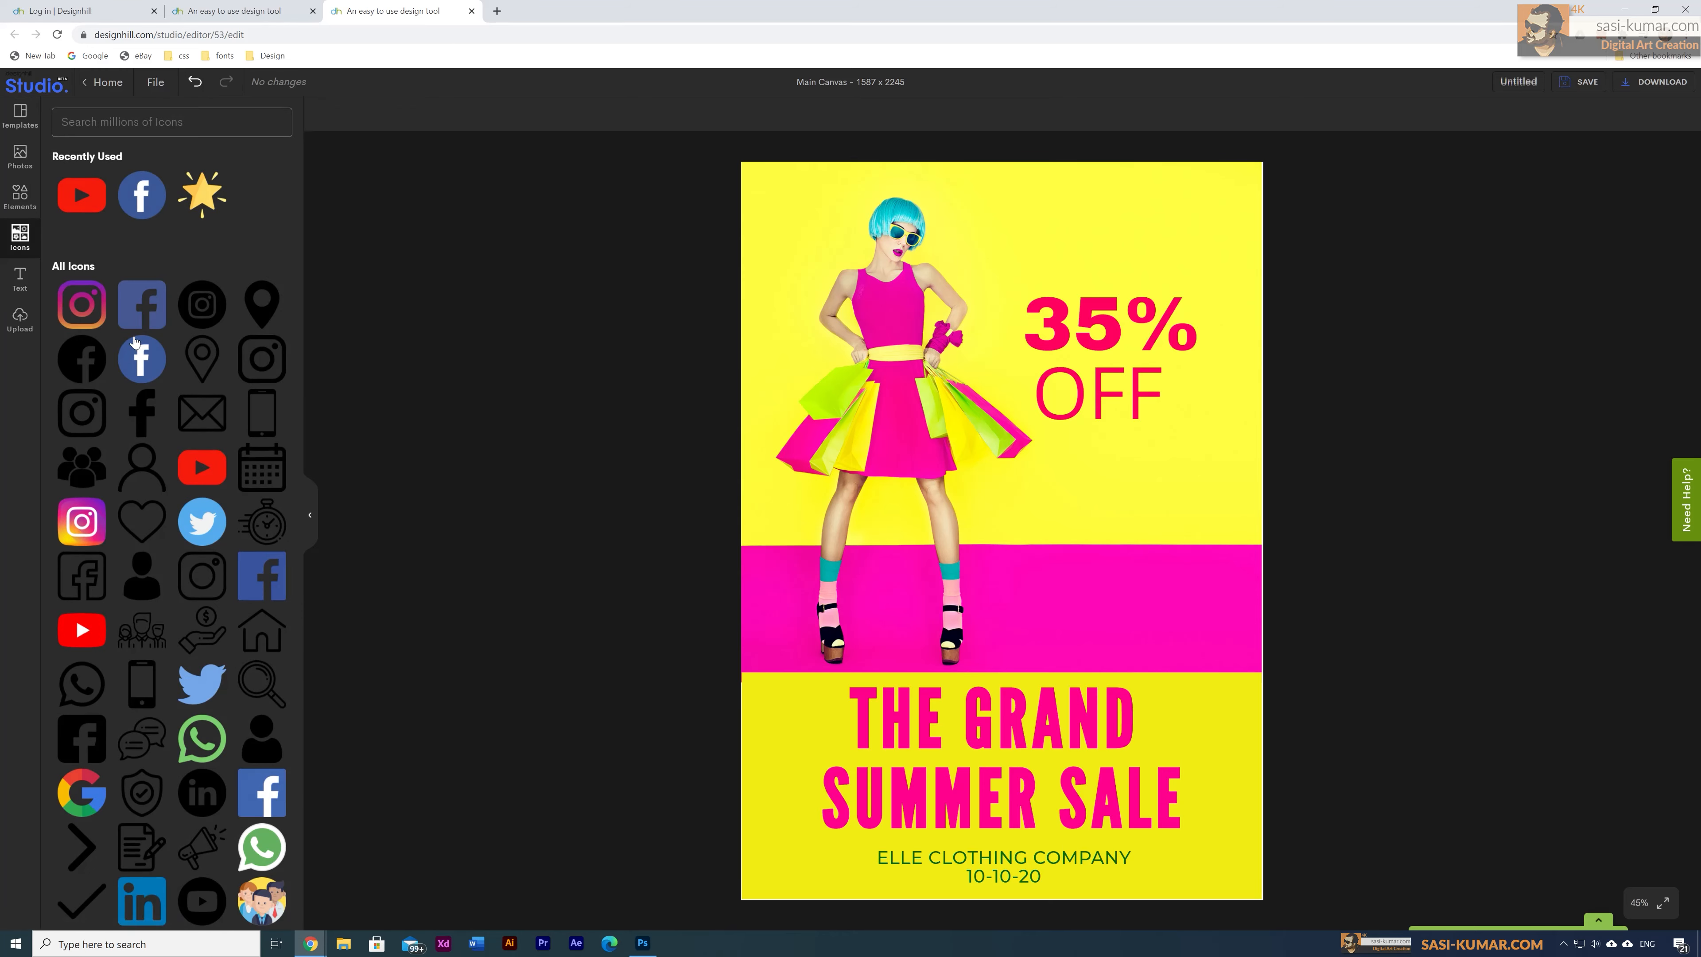
pyautogui.click(143, 201)
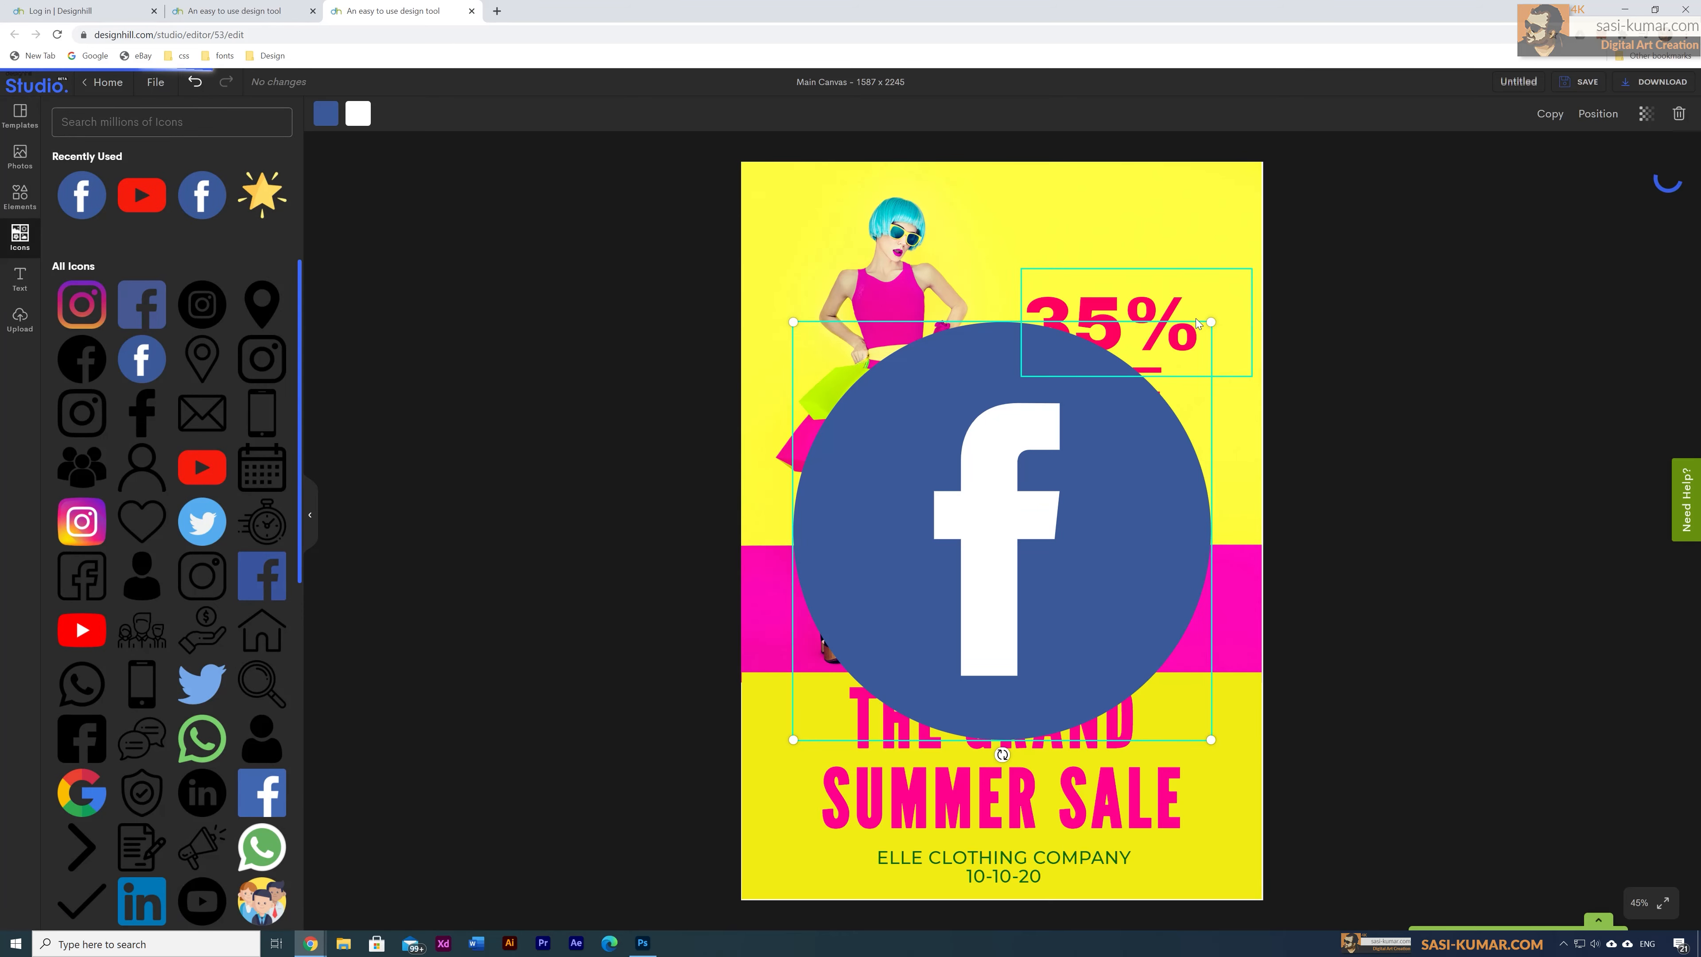
pyautogui.click(153, 196)
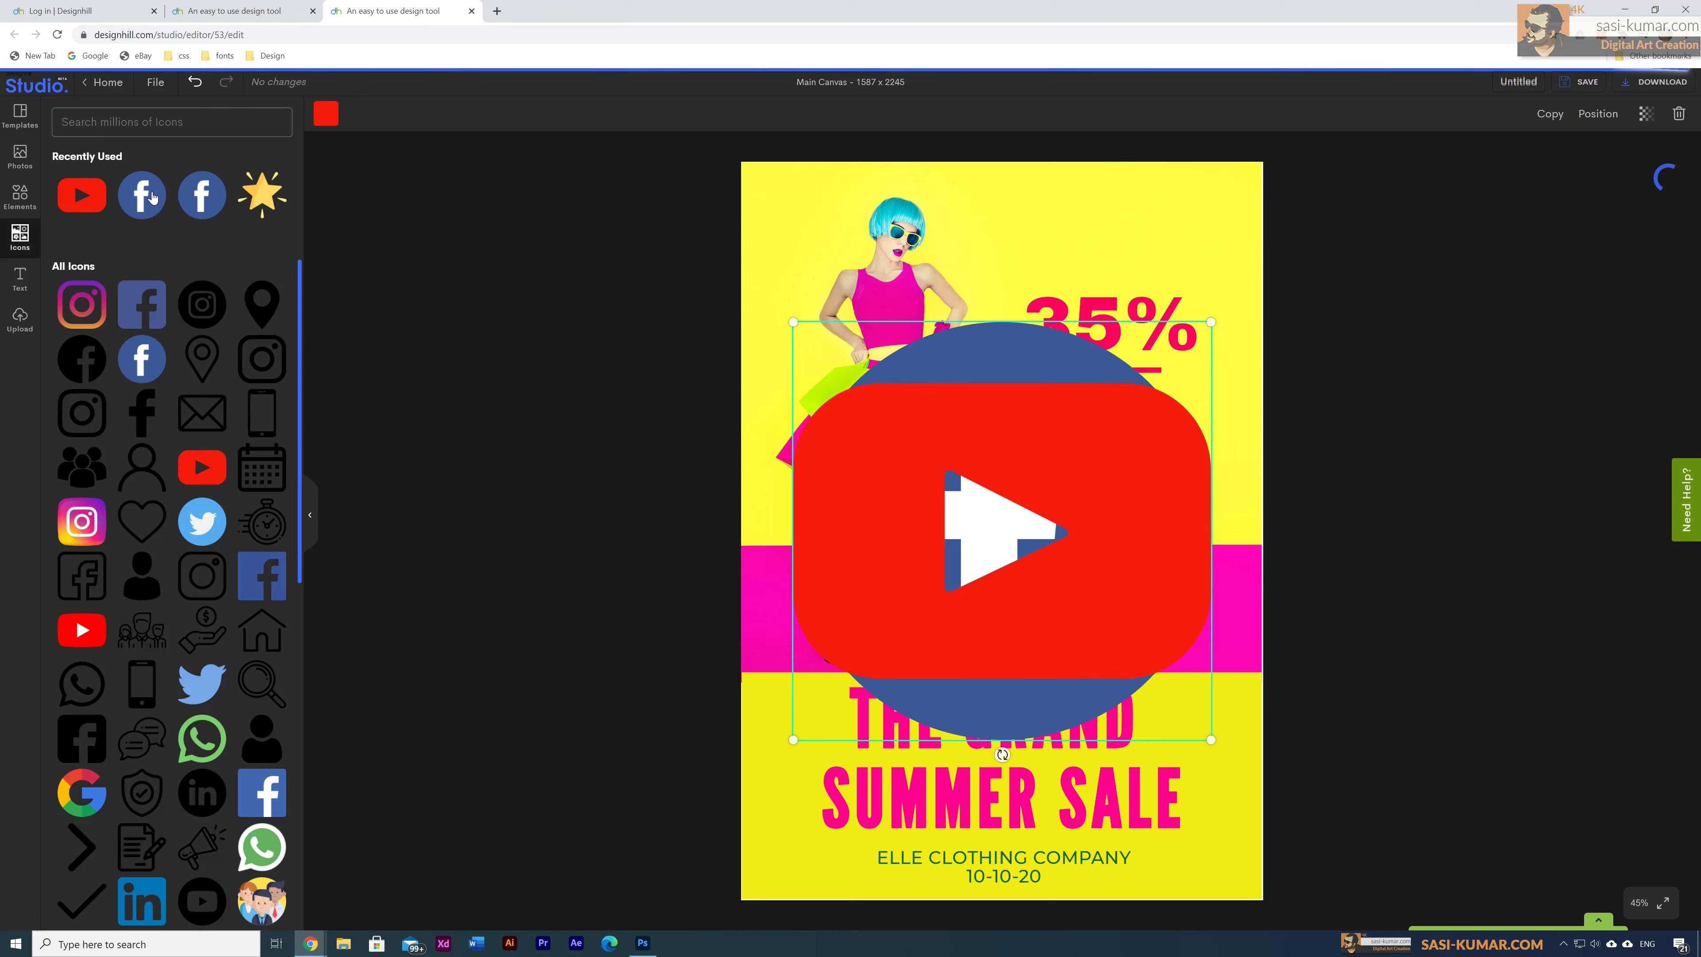
pyautogui.click(213, 524)
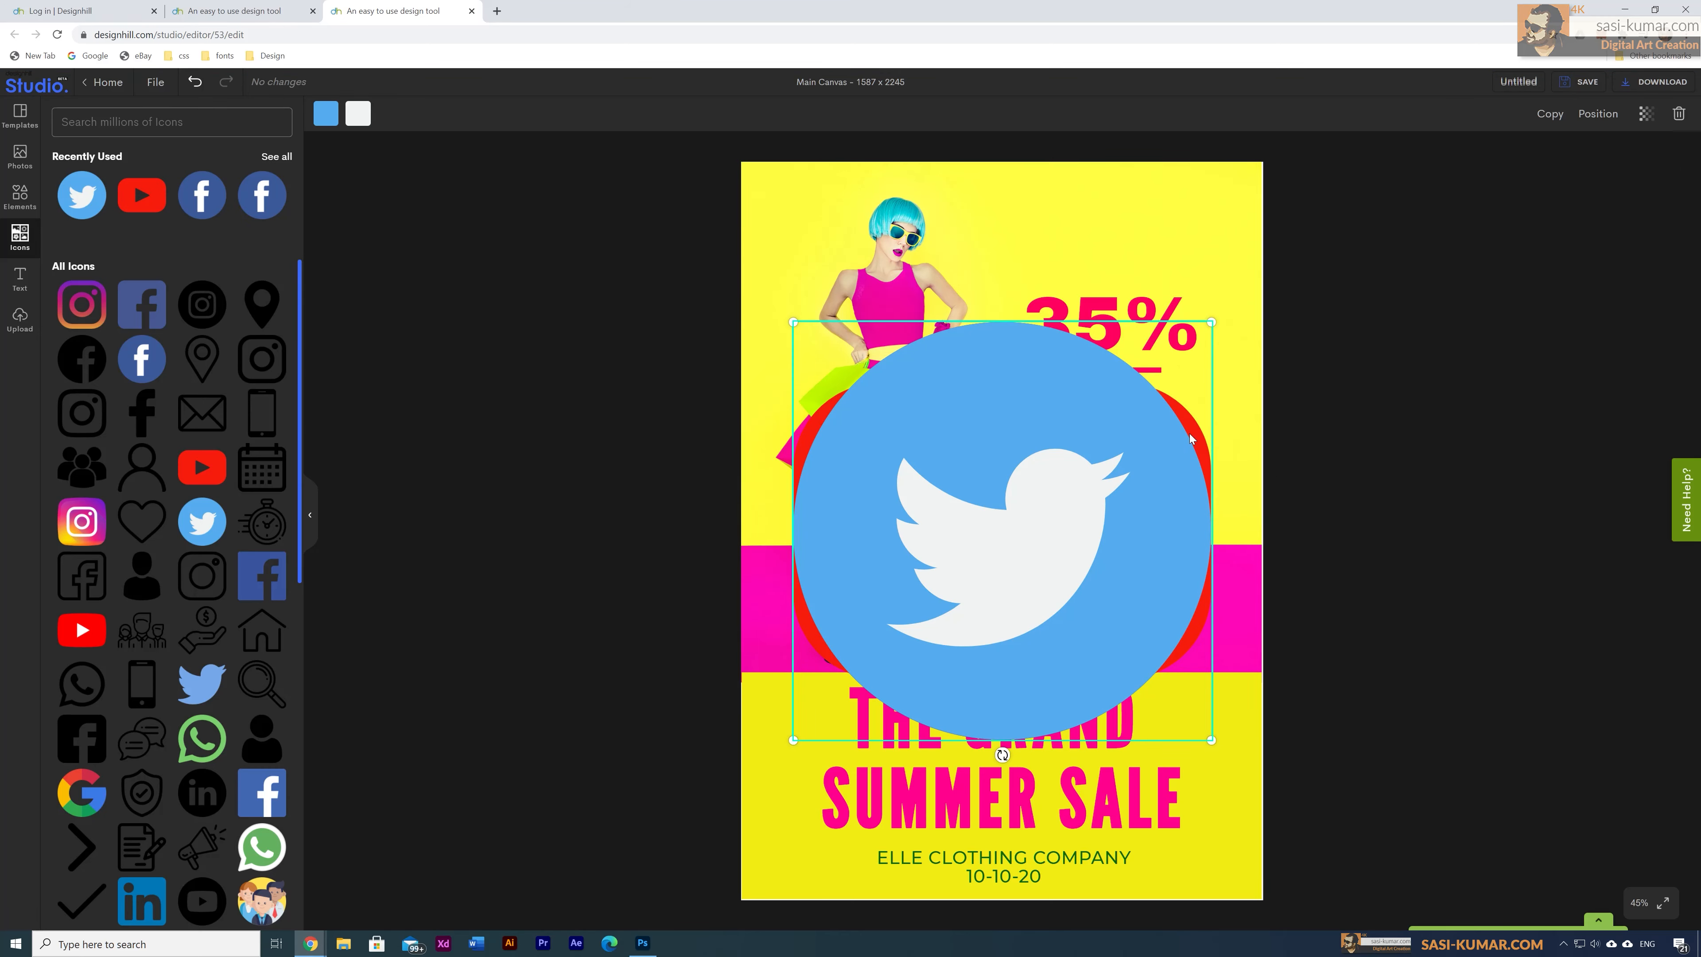
# Step: Shrink the three icons together and space them in a row on the pink band
pyautogui.moveTo(964, 479); pyautogui.dragTo(1200, 474)
pyautogui.moveTo(903, 505); pyautogui.dragTo(1004, 427)
pyautogui.click(884, 484)
pyautogui.keyDown('shift'); pyautogui.click(1146, 451); pyautogui.keyUp('shift')
pyautogui.keyDown('shift'); pyautogui.click(1239, 333); pyautogui.keyUp('shift')
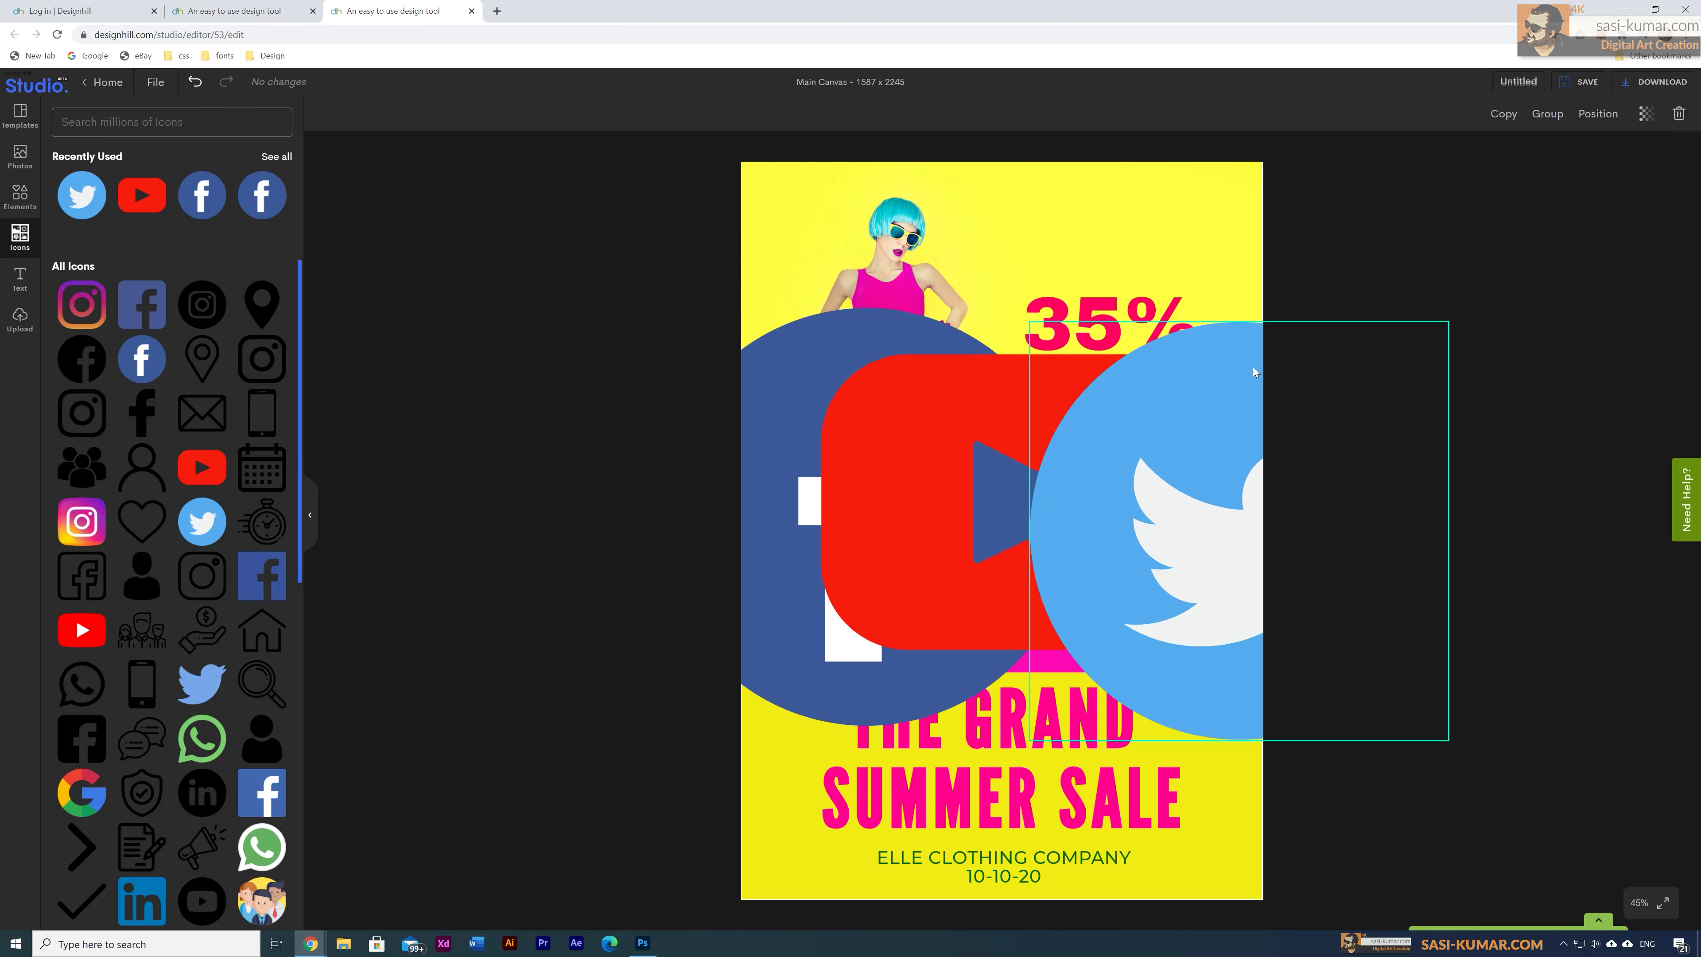
pyautogui.moveTo(1443, 288); pyautogui.dragTo(780, 576)
pyautogui.moveTo(767, 717); pyautogui.dragTo(1192, 611)
pyautogui.click(1403, 562)
pyautogui.moveTo(1072, 606)
pyautogui.mouseDown()
pyautogui.moveTo(1119, 607)
pyautogui.moveTo(1021, 607)
pyautogui.moveTo(1086, 623)
pyautogui.mouseUp()
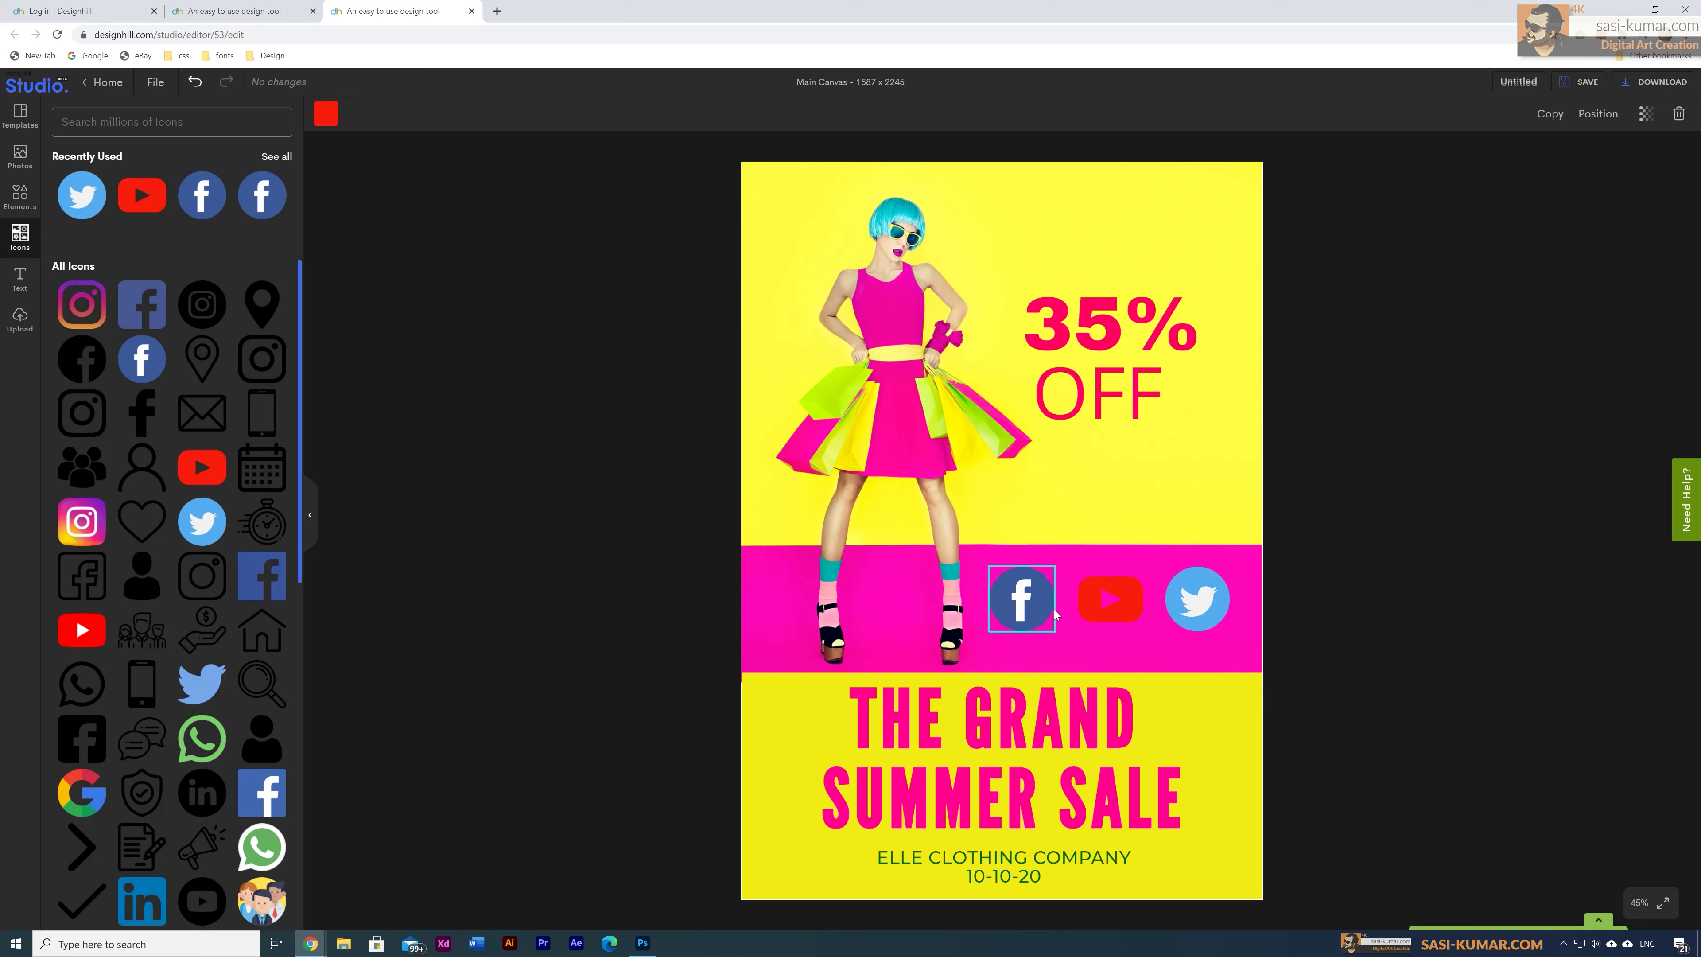
# Step: Shrink the Twitter icon, then shrink all three social icons together
pyautogui.click(1196, 600)
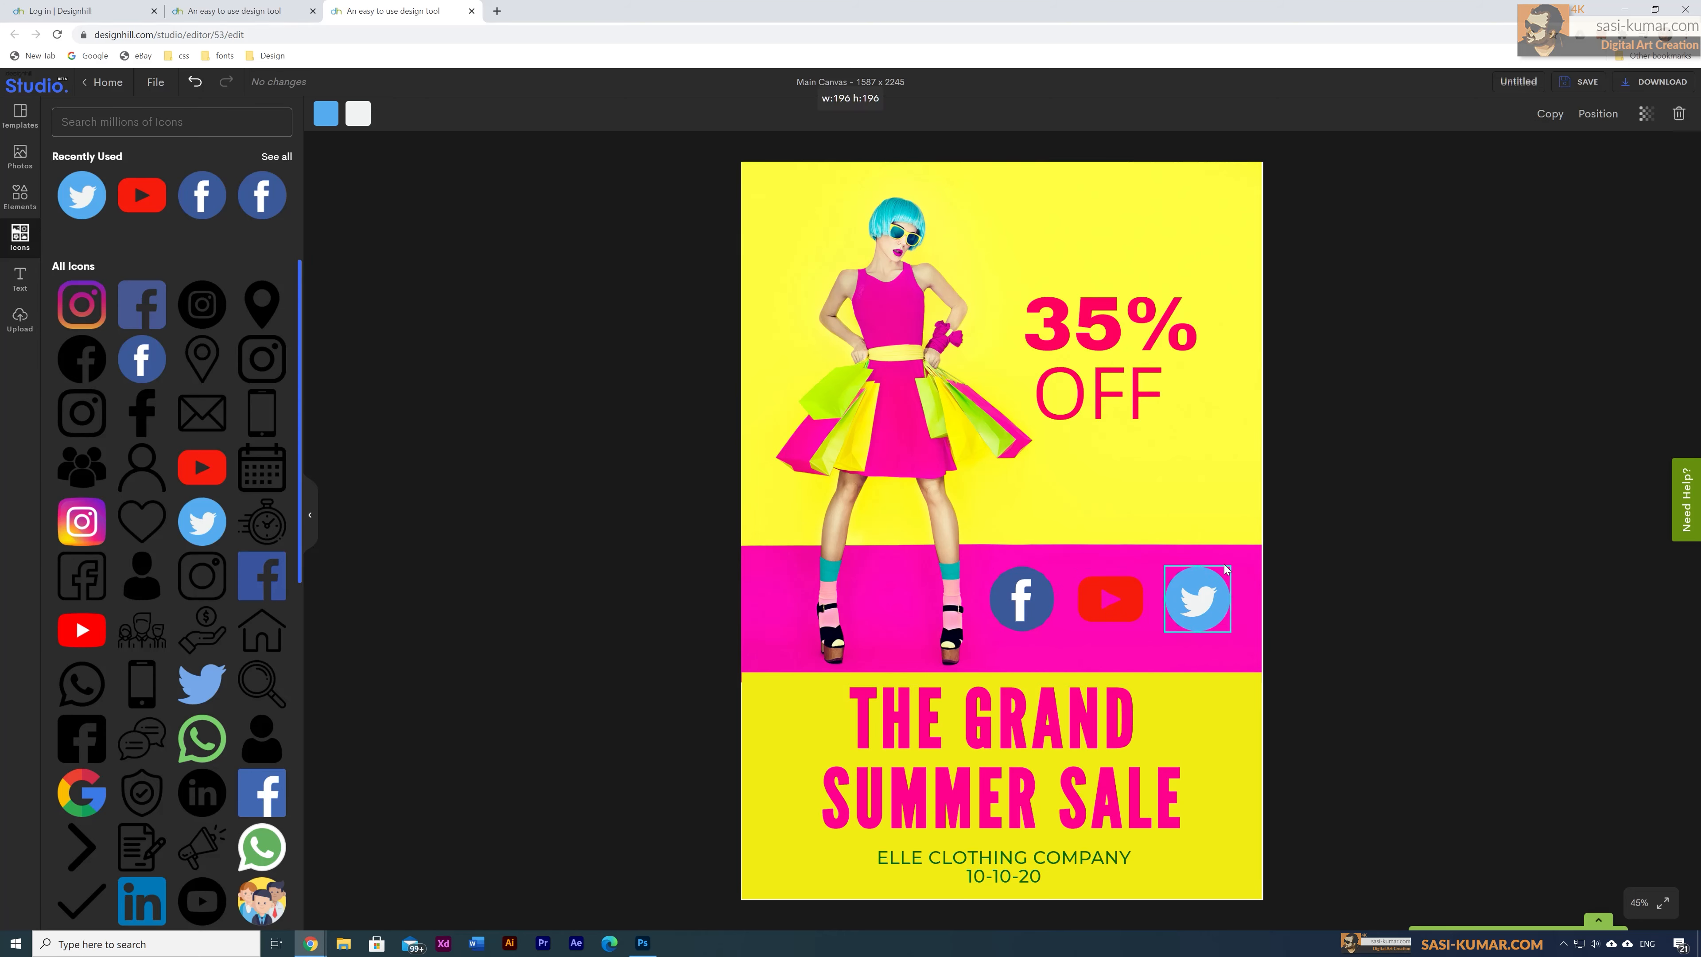
pyautogui.moveTo(1229, 566); pyautogui.dragTo(1160, 586)
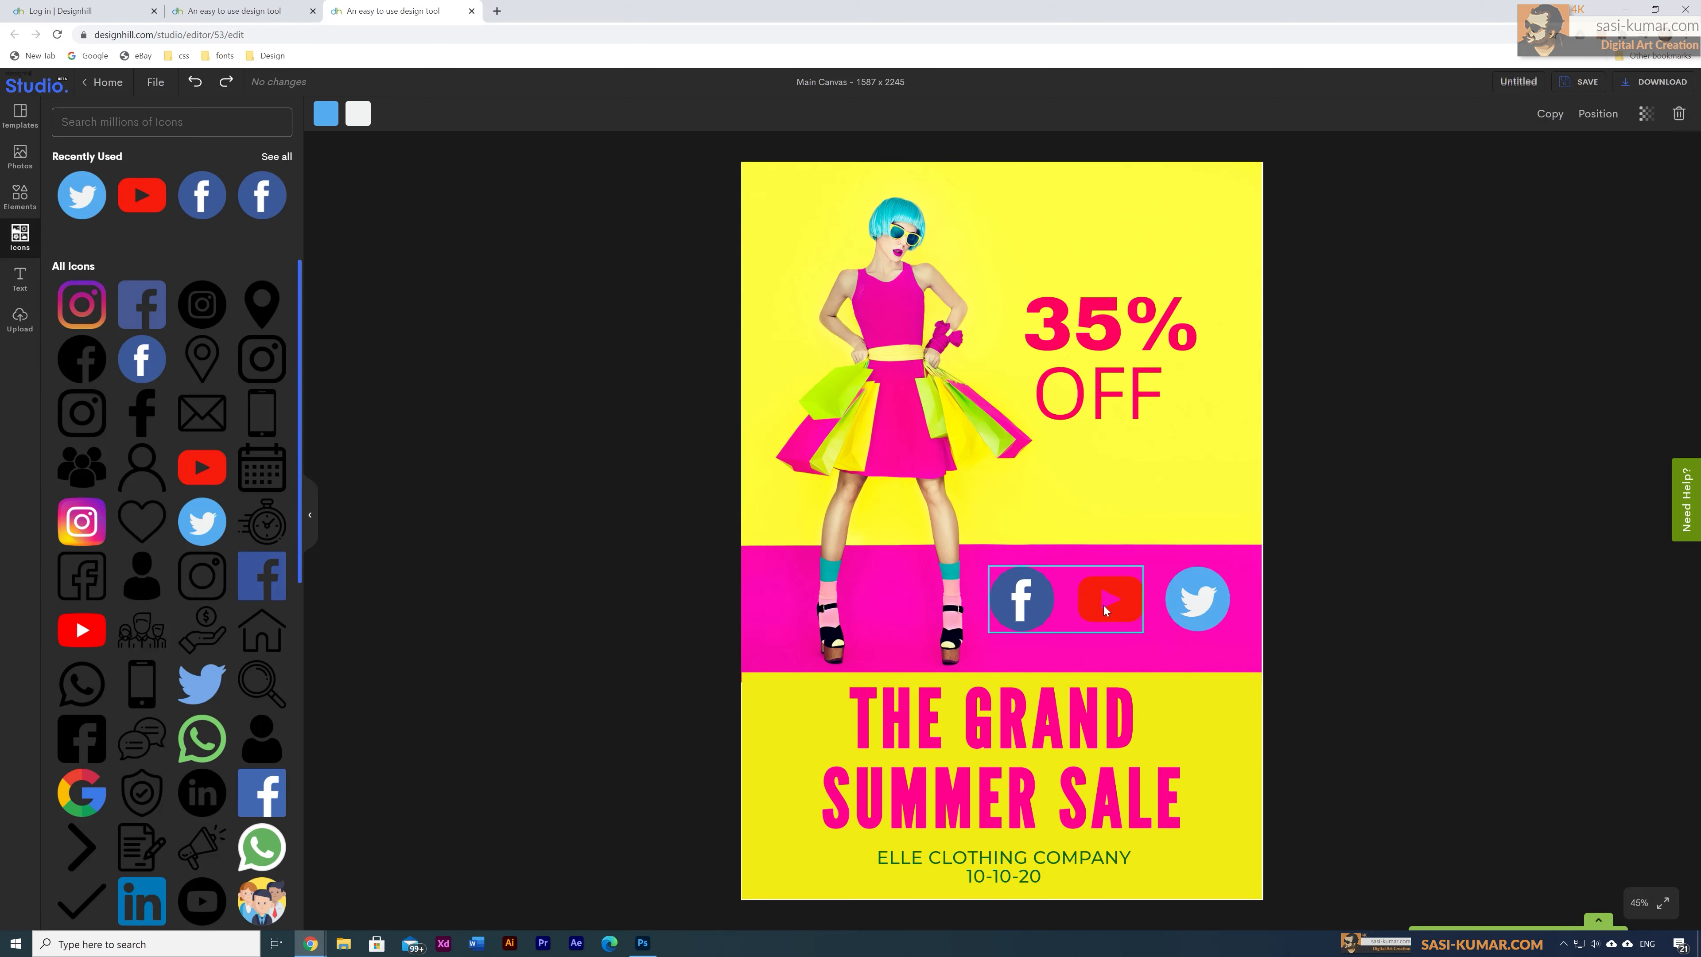
pyautogui.keyDown('shift'); pyautogui.click(1104, 606); pyautogui.keyUp('shift')
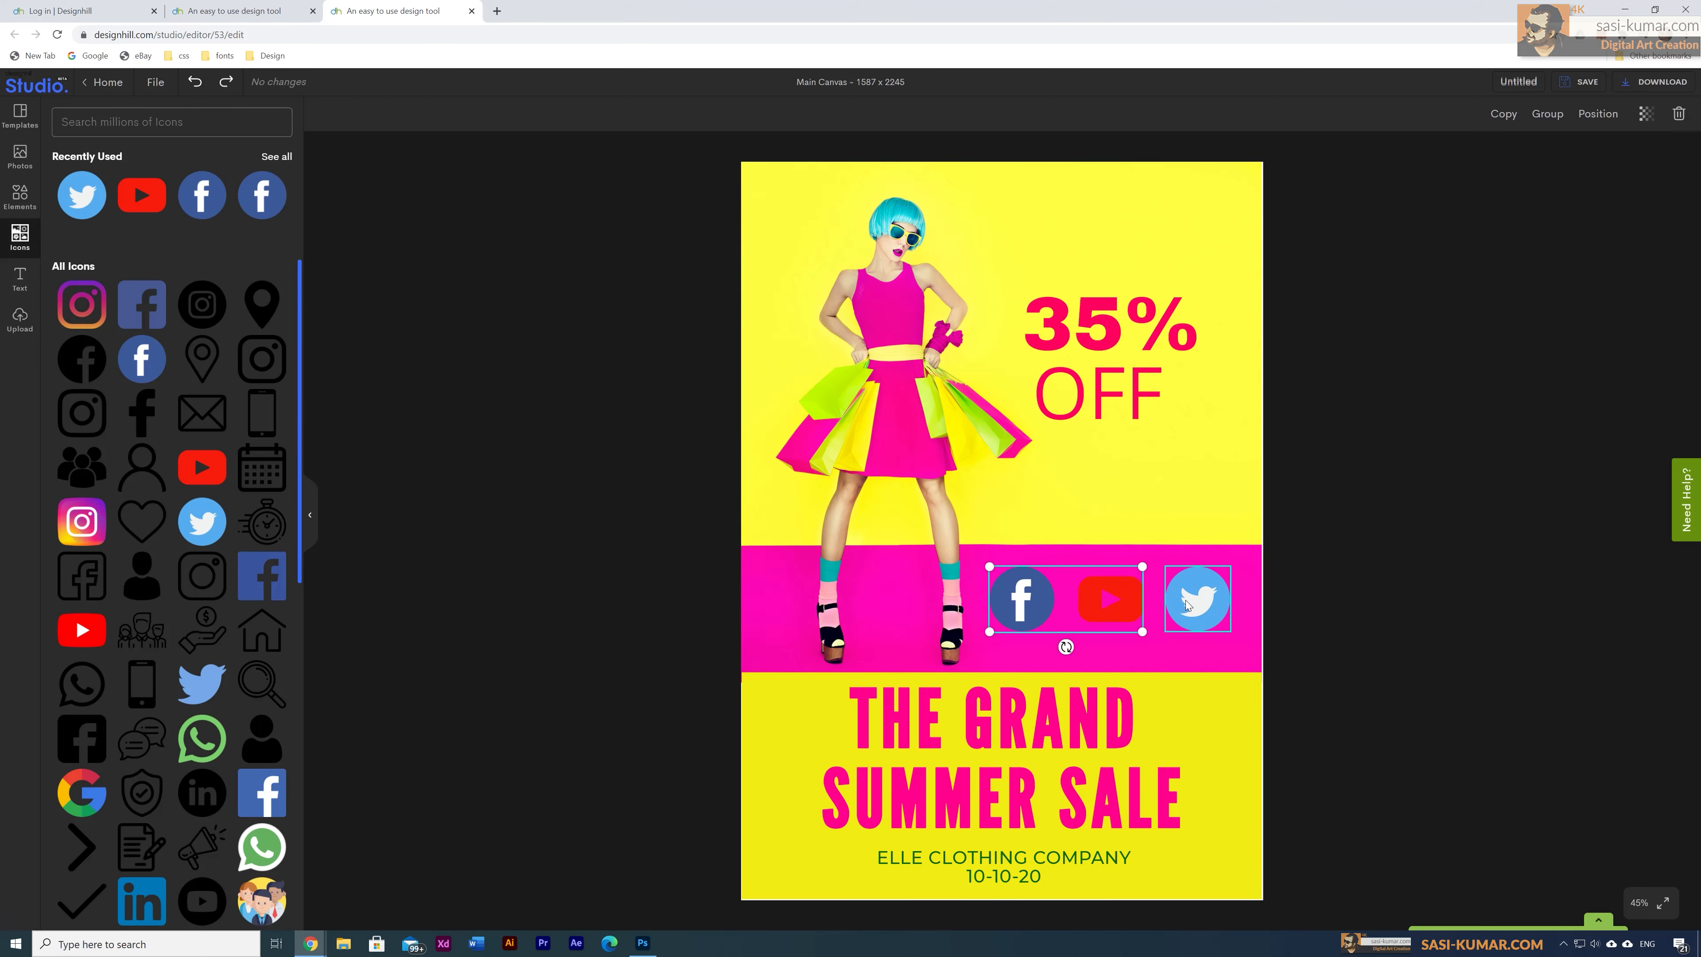
pyautogui.keyDown('shift'); pyautogui.click(1209, 590); pyautogui.keyUp('shift')
pyautogui.moveTo(1230, 568); pyautogui.dragTo(1203, 610)
pyautogui.click(1317, 600)
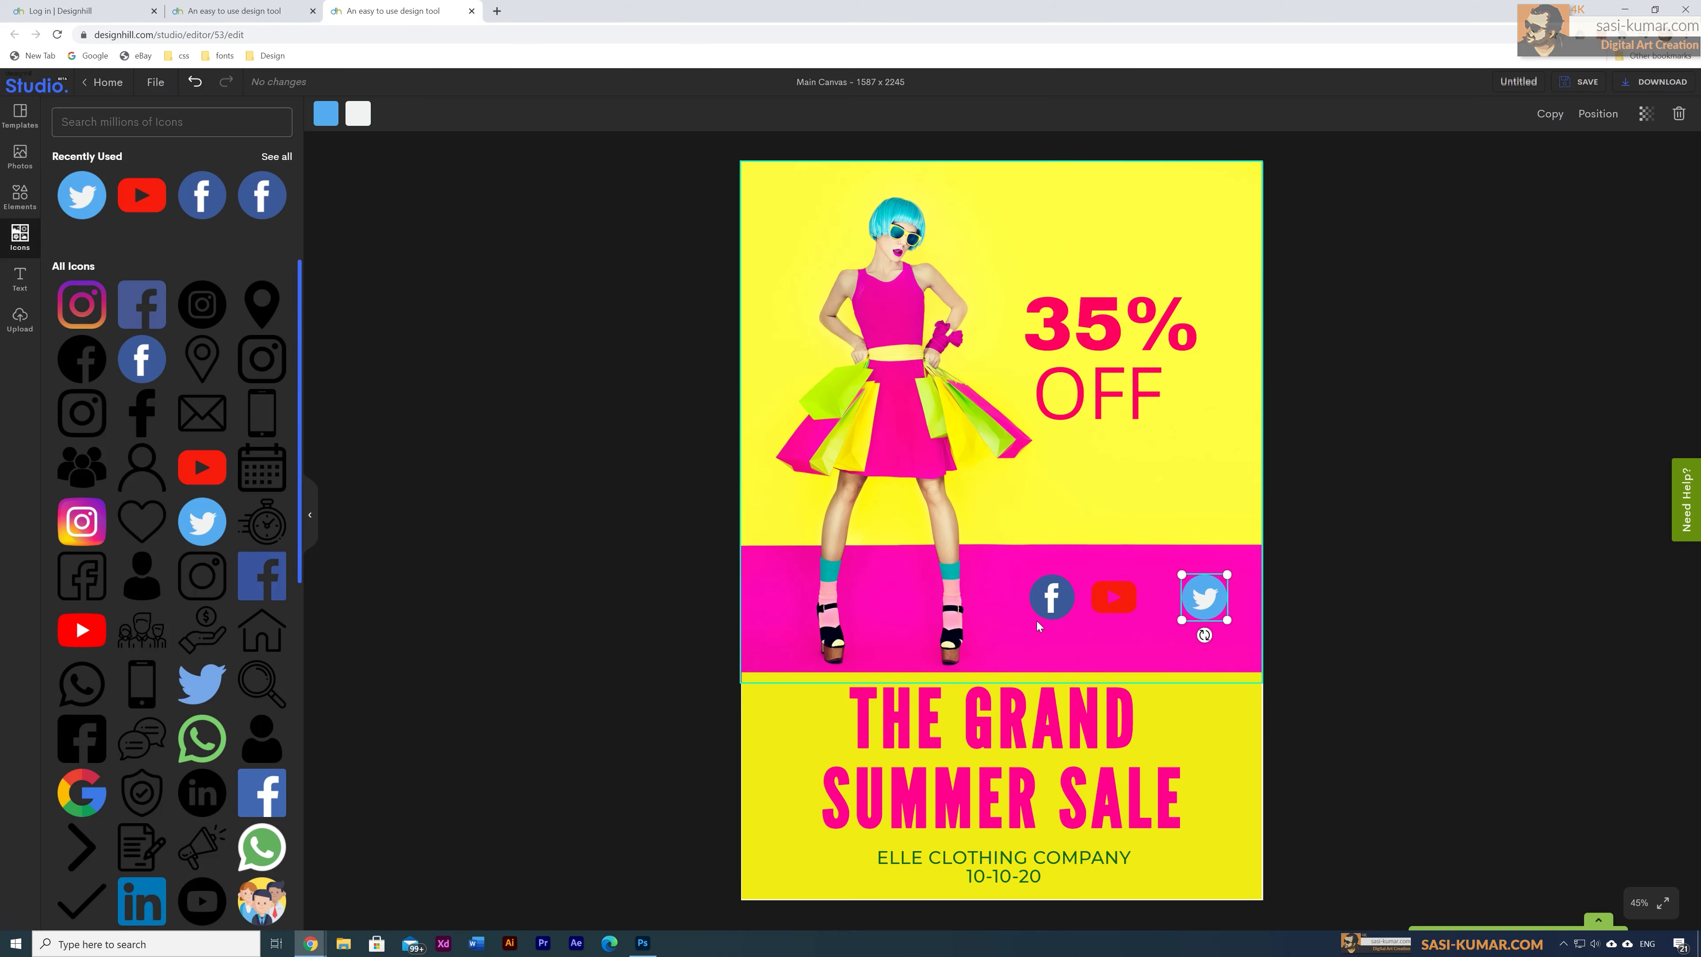
# Step: Shift the YouTube icon slightly right to even out the icon row
pyautogui.click(1055, 611)
pyautogui.keyDown('shift'); pyautogui.click(1113, 596); pyautogui.keyUp('shift')
pyautogui.keyDown('shift'); pyautogui.click(1204, 596); pyautogui.keyUp('shift')
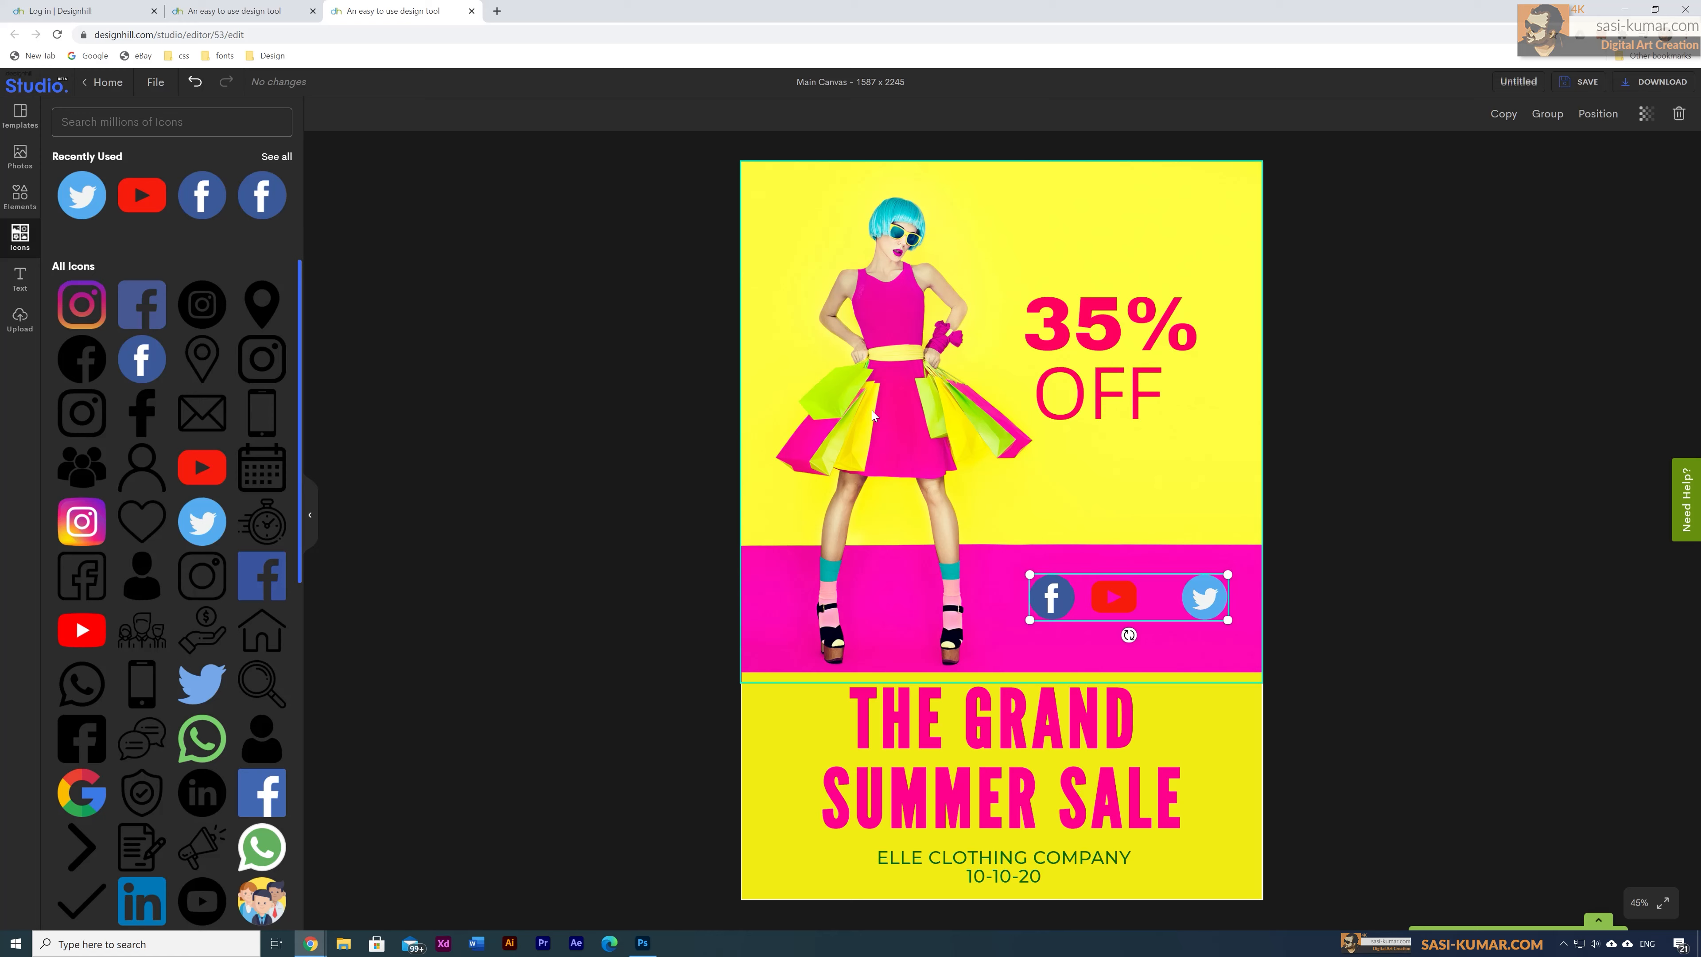
pyautogui.click(505, 396)
pyautogui.moveTo(1122, 598); pyautogui.dragTo(1138, 600)
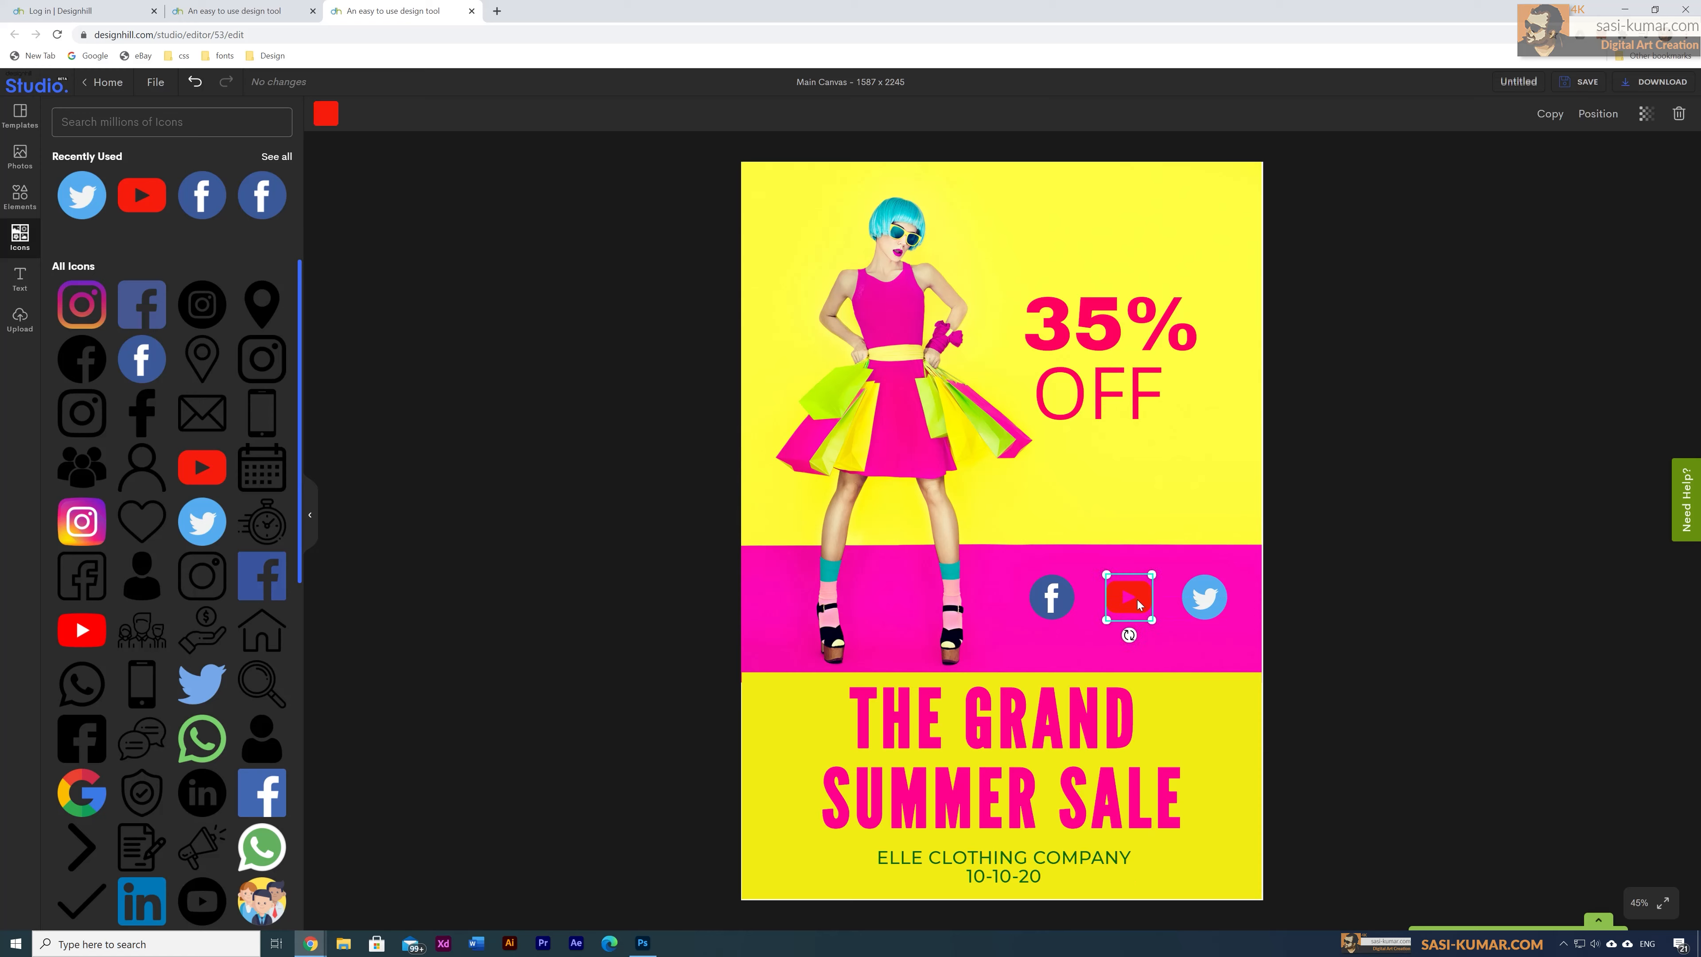
# Step: Recolour the YouTube icon white (#FFFFFF) and check the three-icon row
pyautogui.click(326, 113)
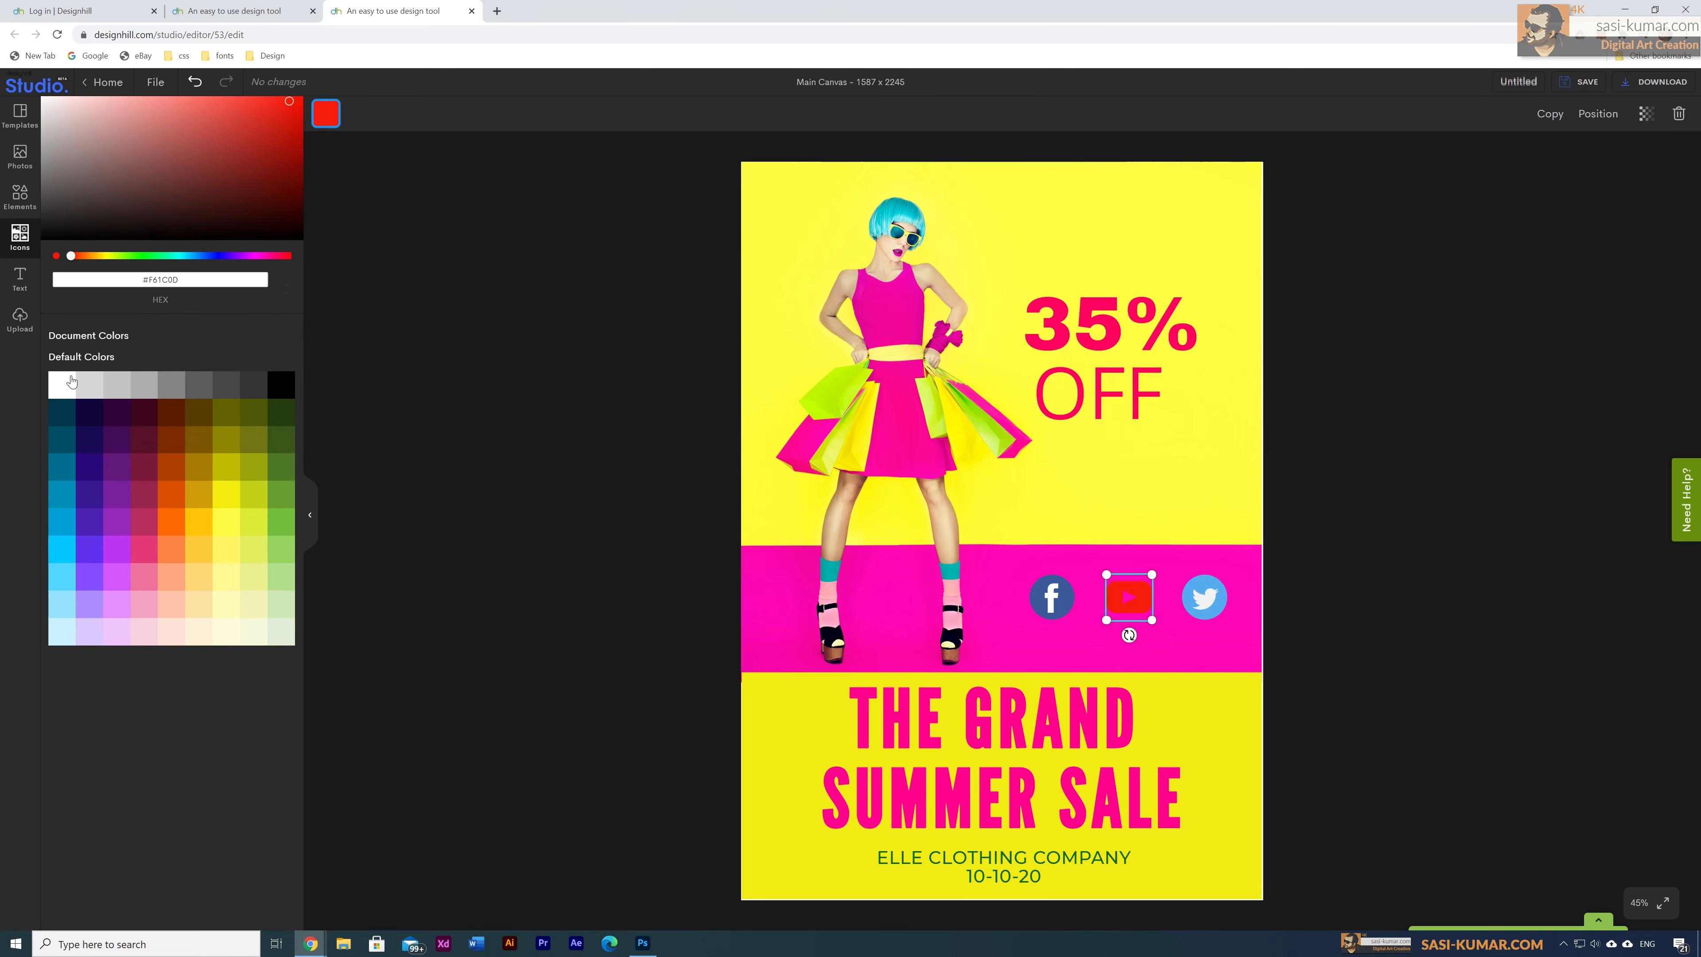
pyautogui.click(62, 385)
pyautogui.click(641, 586)
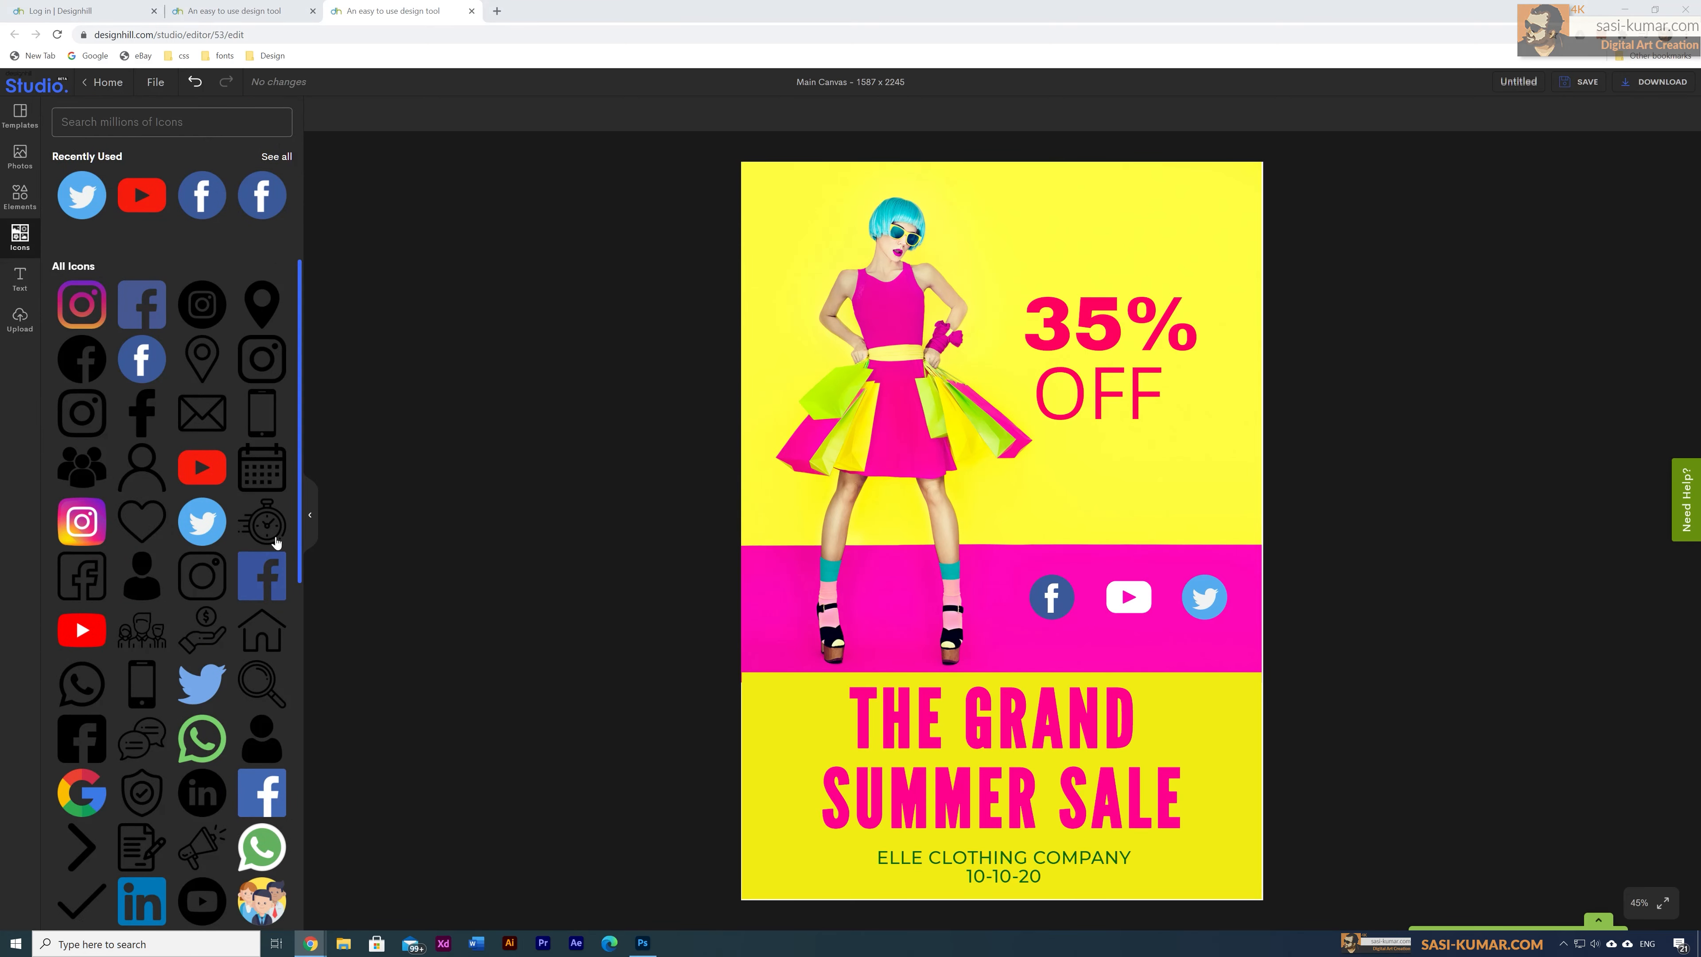
pyautogui.click(1052, 597)
pyautogui.keyDown('shift'); pyautogui.click(1128, 597); pyautogui.keyUp('shift')
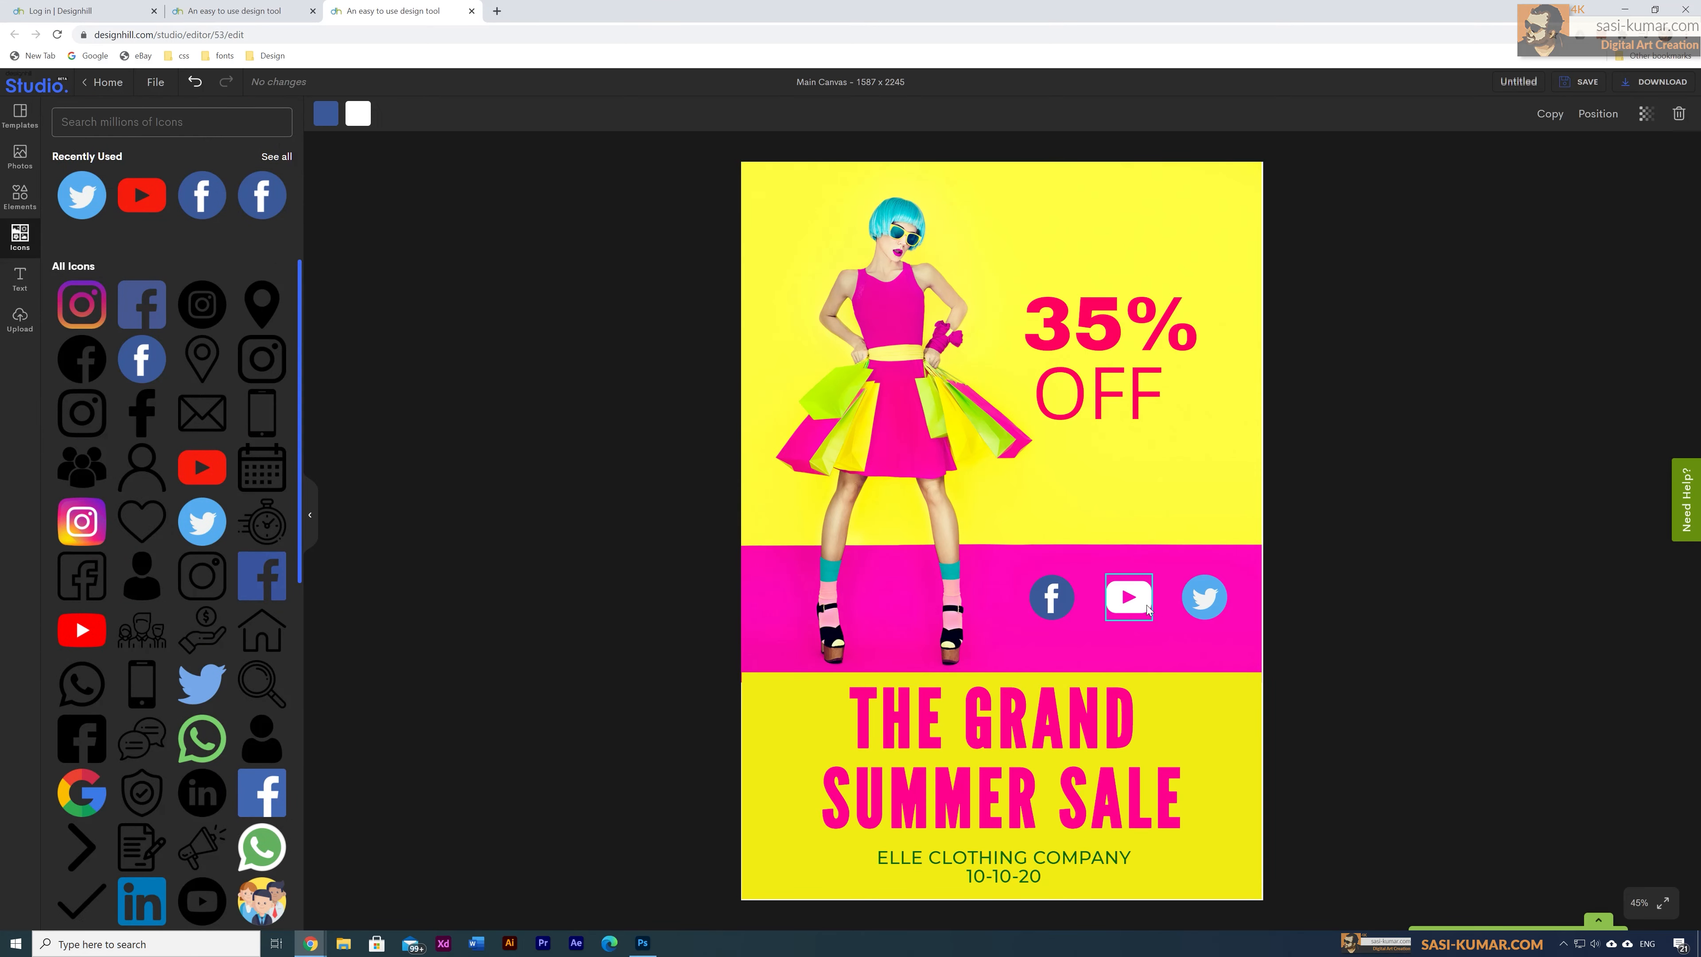
pyautogui.keyDown('shift'); pyautogui.click(1212, 611); pyautogui.keyUp('shift')
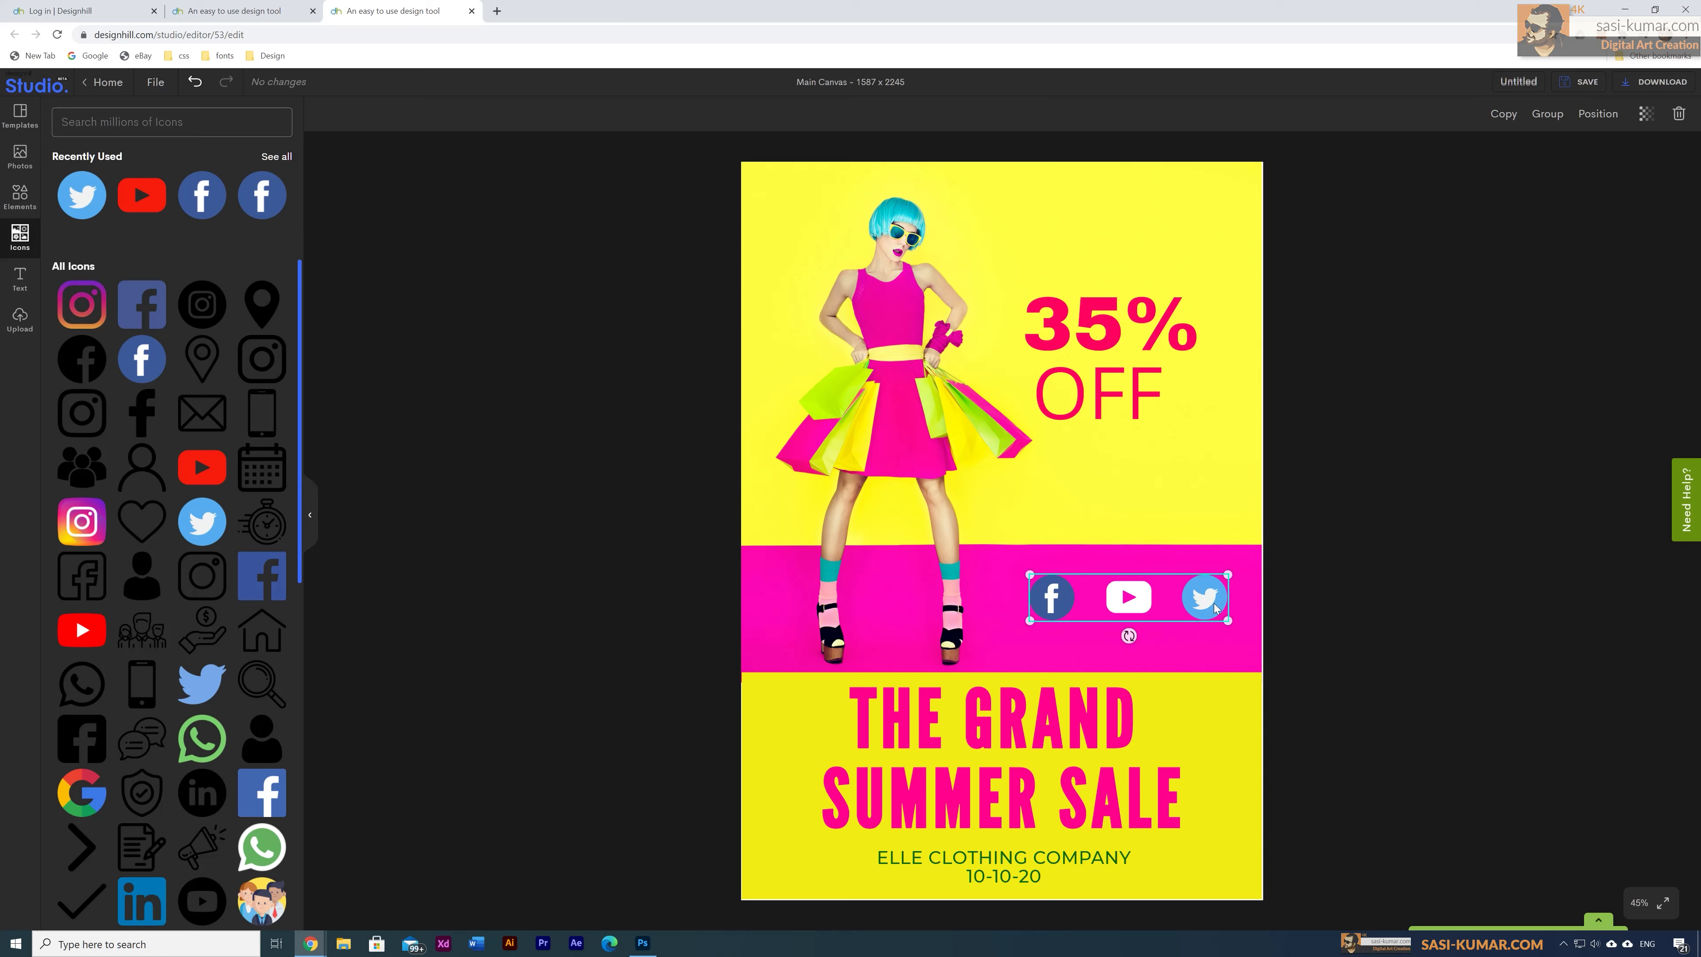
pyautogui.click(1412, 589)
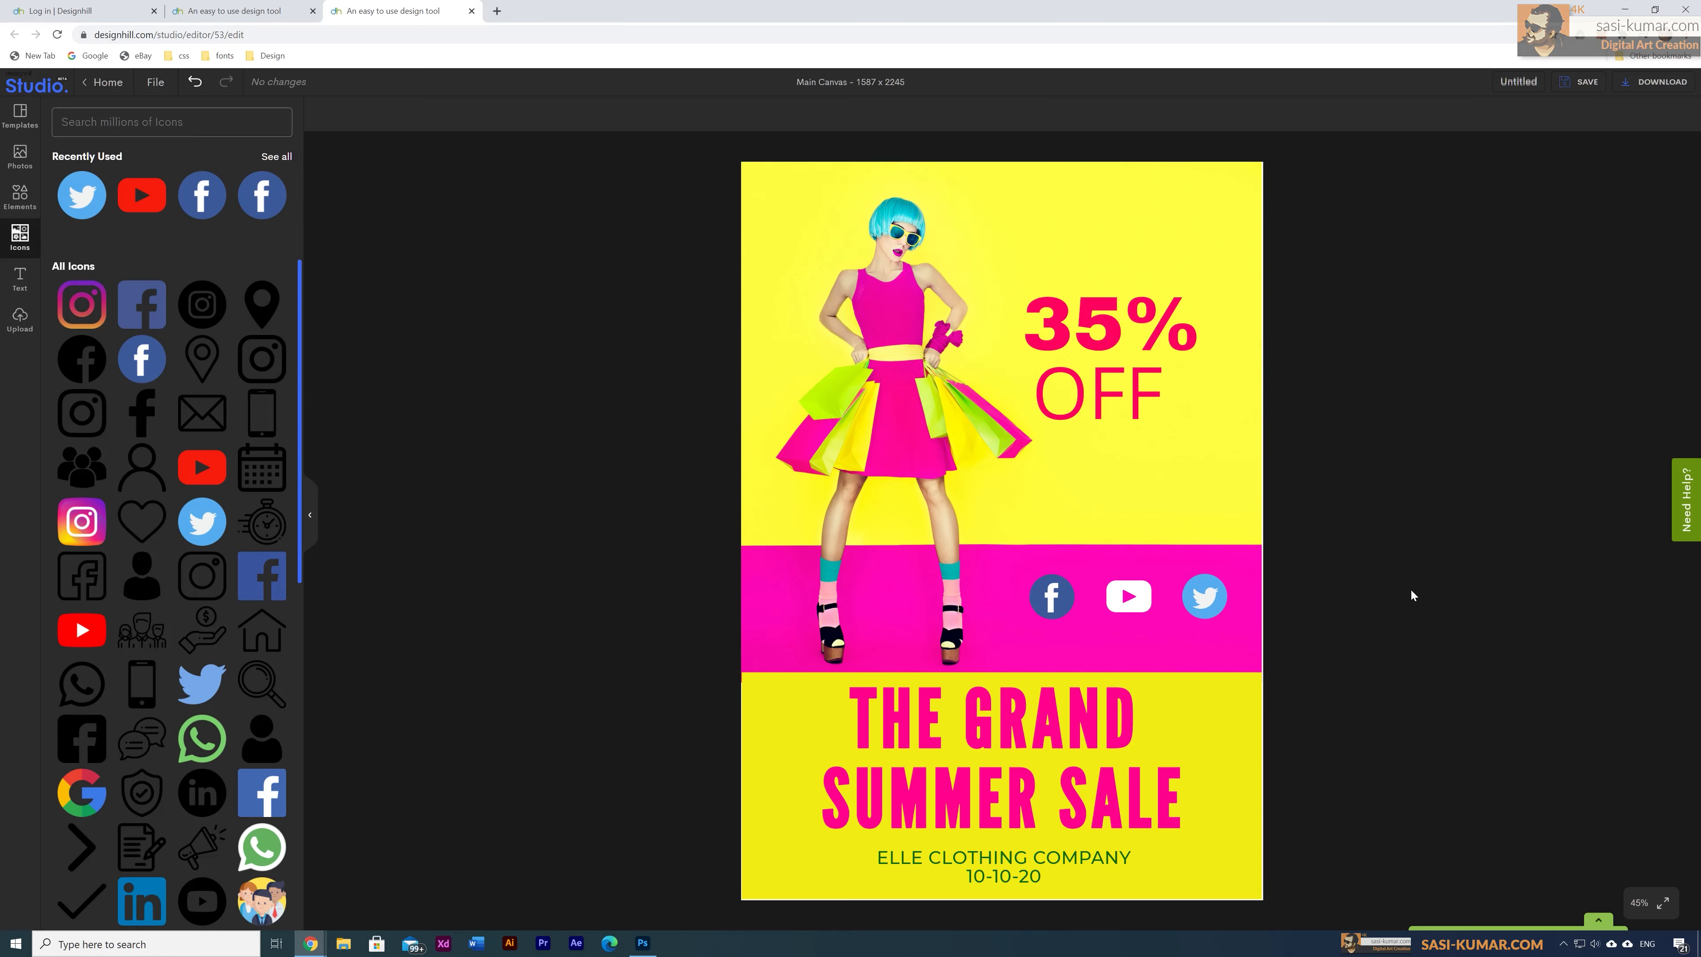
# Step: Add a small white FACEBOOKPAGE body-text caption beneath the Facebook icon
pyautogui.click(20, 278)
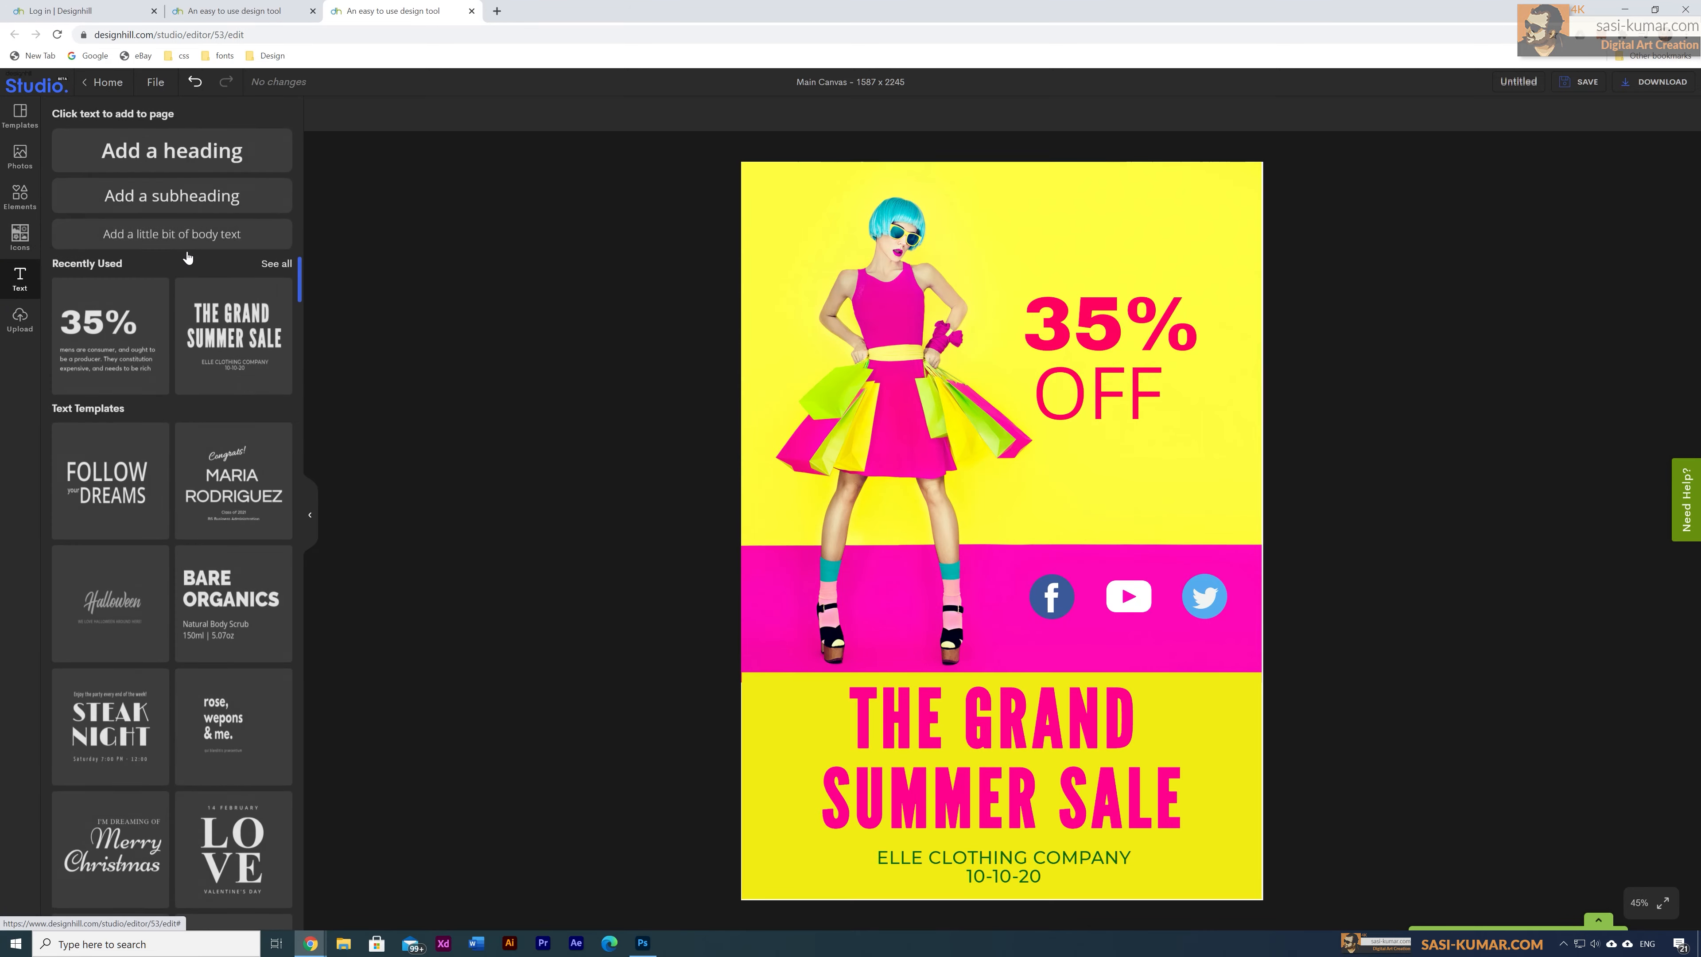
pyautogui.click(173, 234)
pyautogui.click(1012, 540)
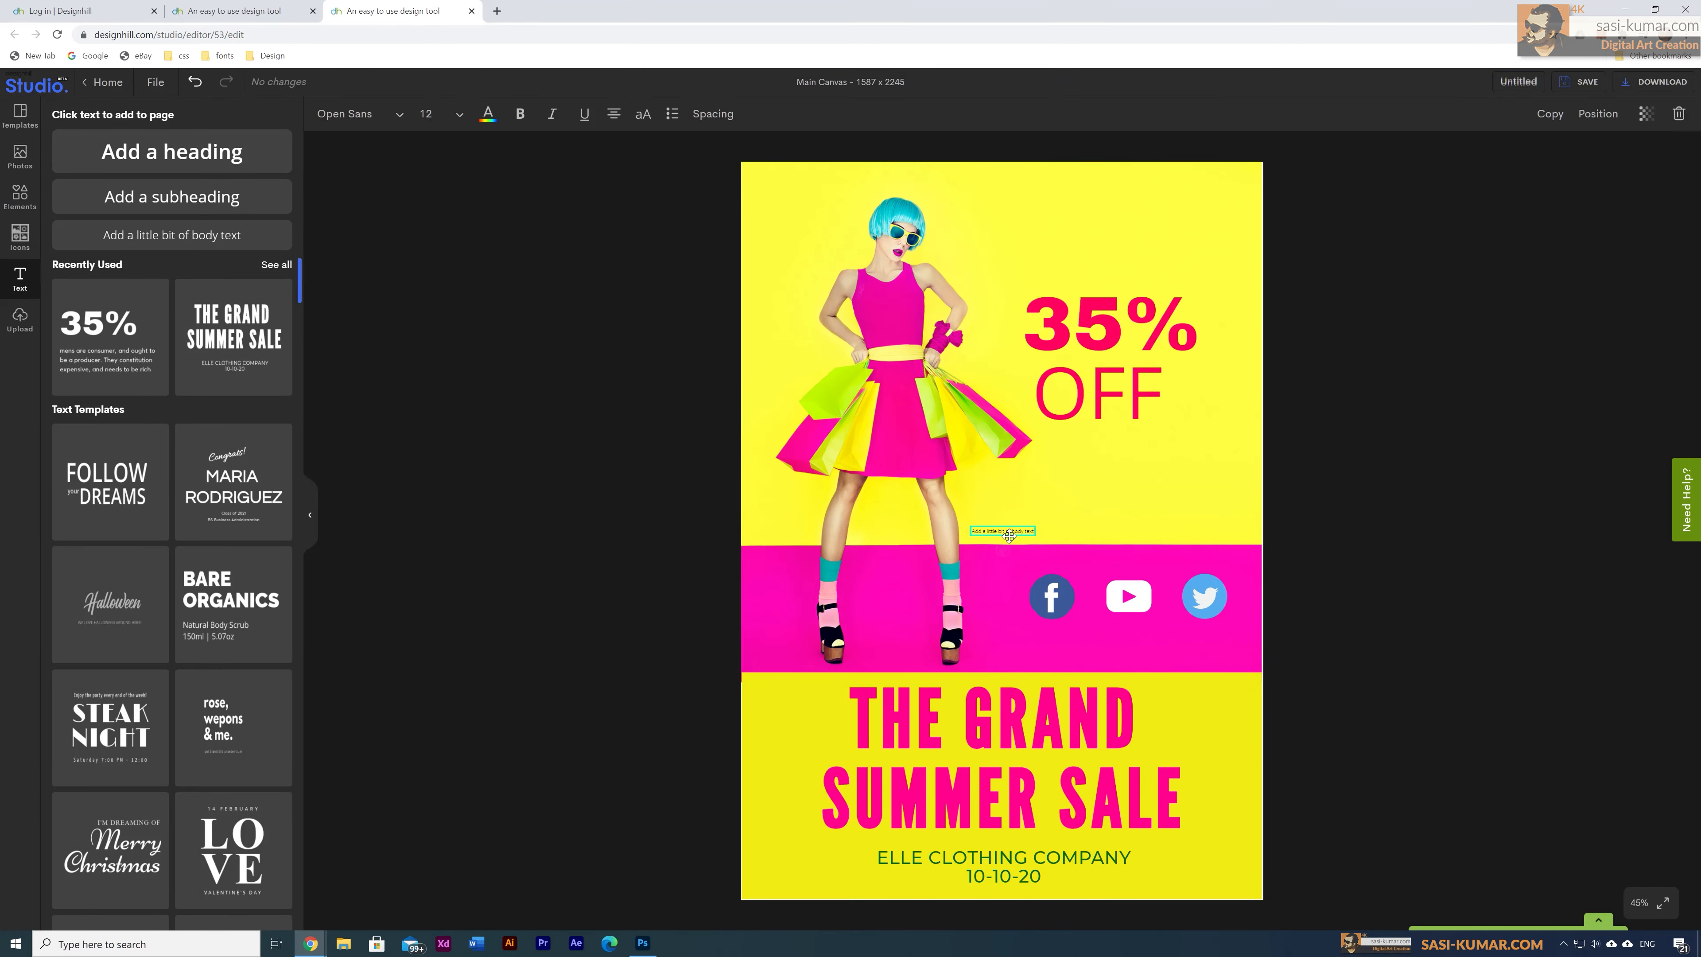
pyautogui.click(1016, 532)
pyautogui.moveTo(1023, 527); pyautogui.dragTo(1072, 630)
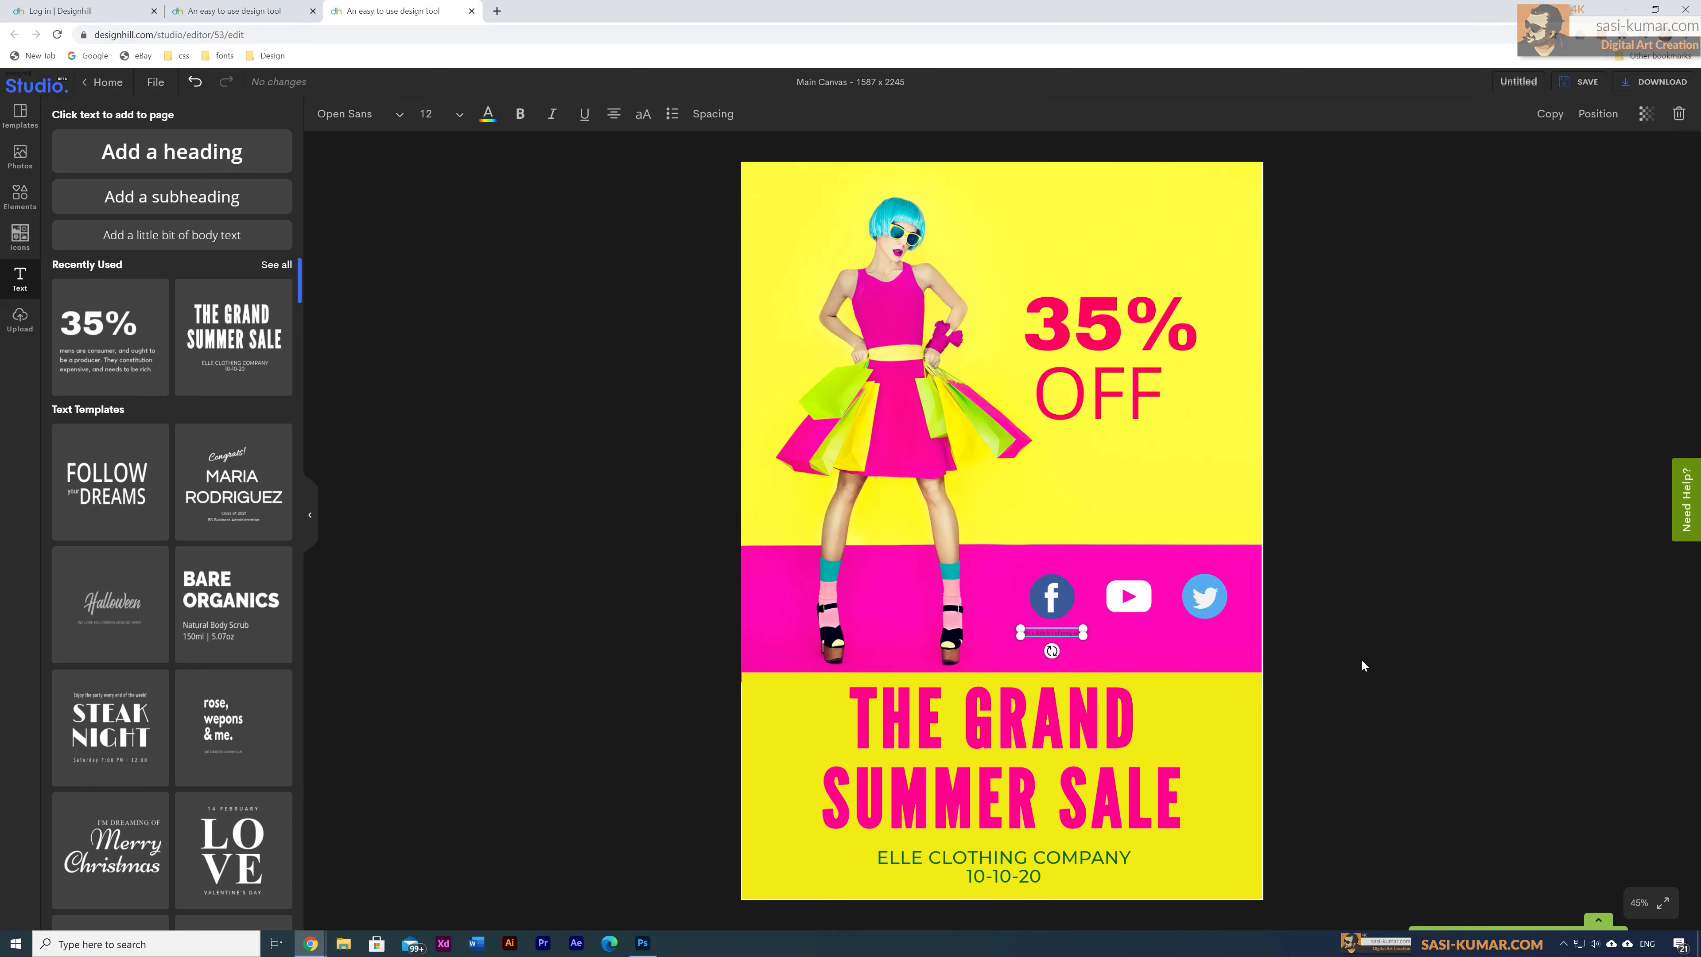
pyautogui.doubleClick(1068, 632)
pyautogui.click(1291, 702)
pyautogui.click(1052, 631)
pyautogui.click(486, 115)
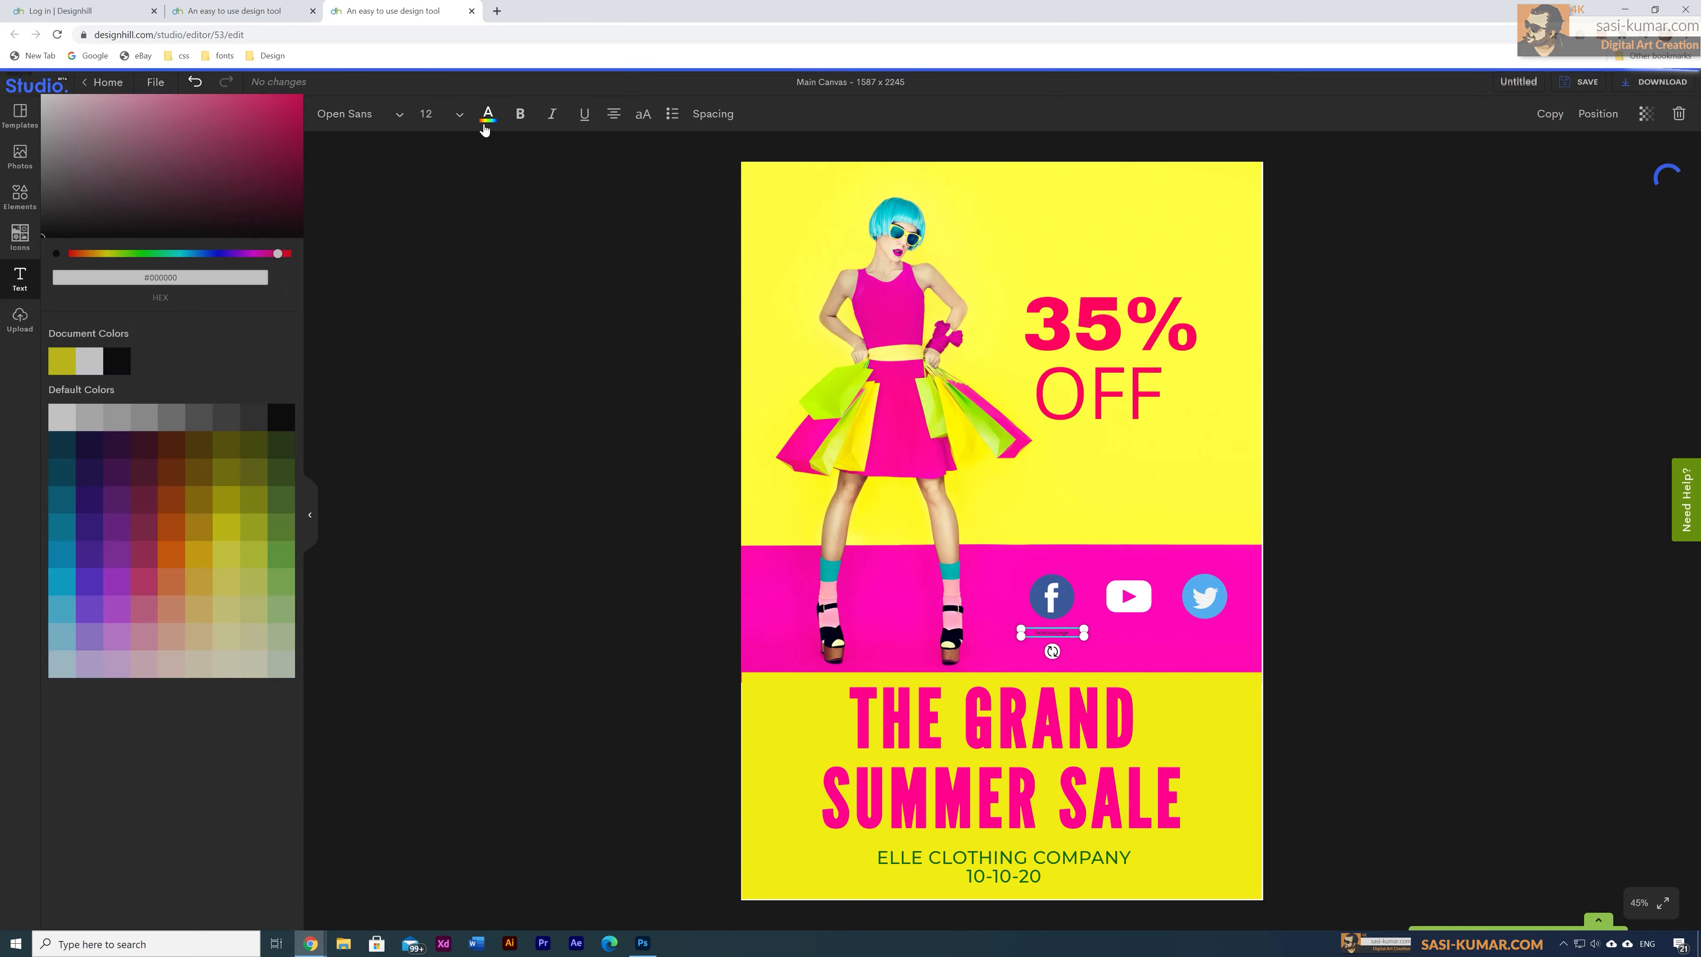
pyautogui.moveTo(1053, 631); pyautogui.dragTo(1058, 635)
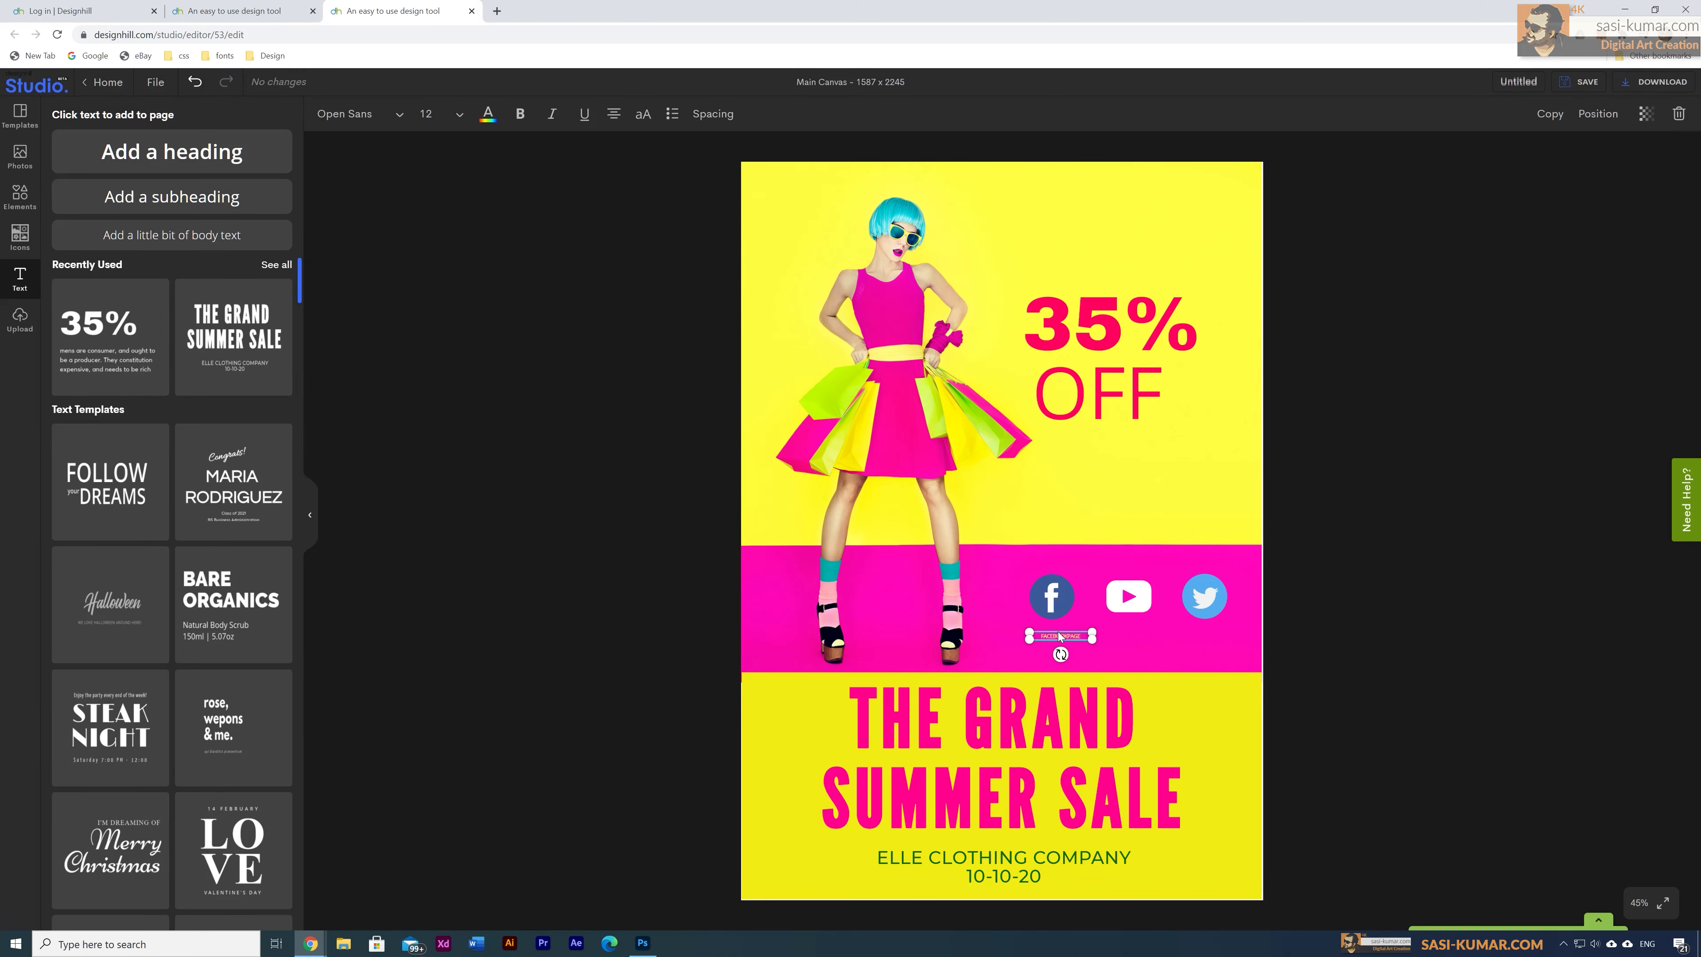
# Step: Duplicate the FACEBOOKPAGE caption and place the copy under the YouTube icon
pyautogui.hotkey('ctrl', '+')
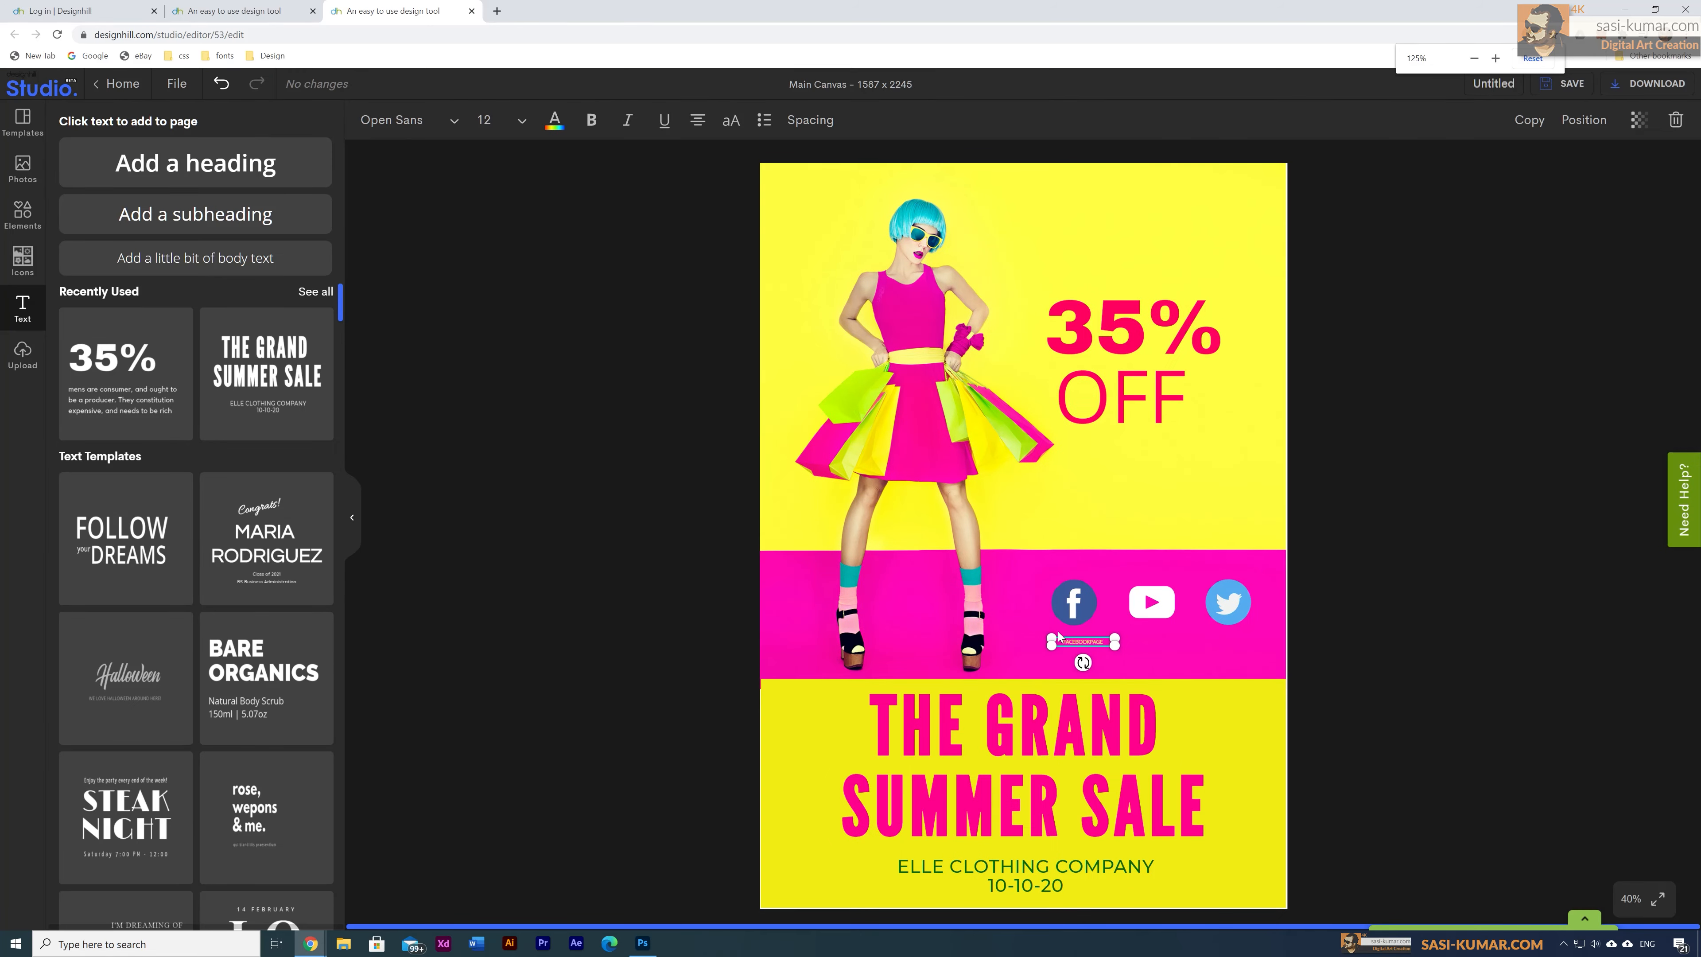
pyautogui.hotkey('ctrl', '-')
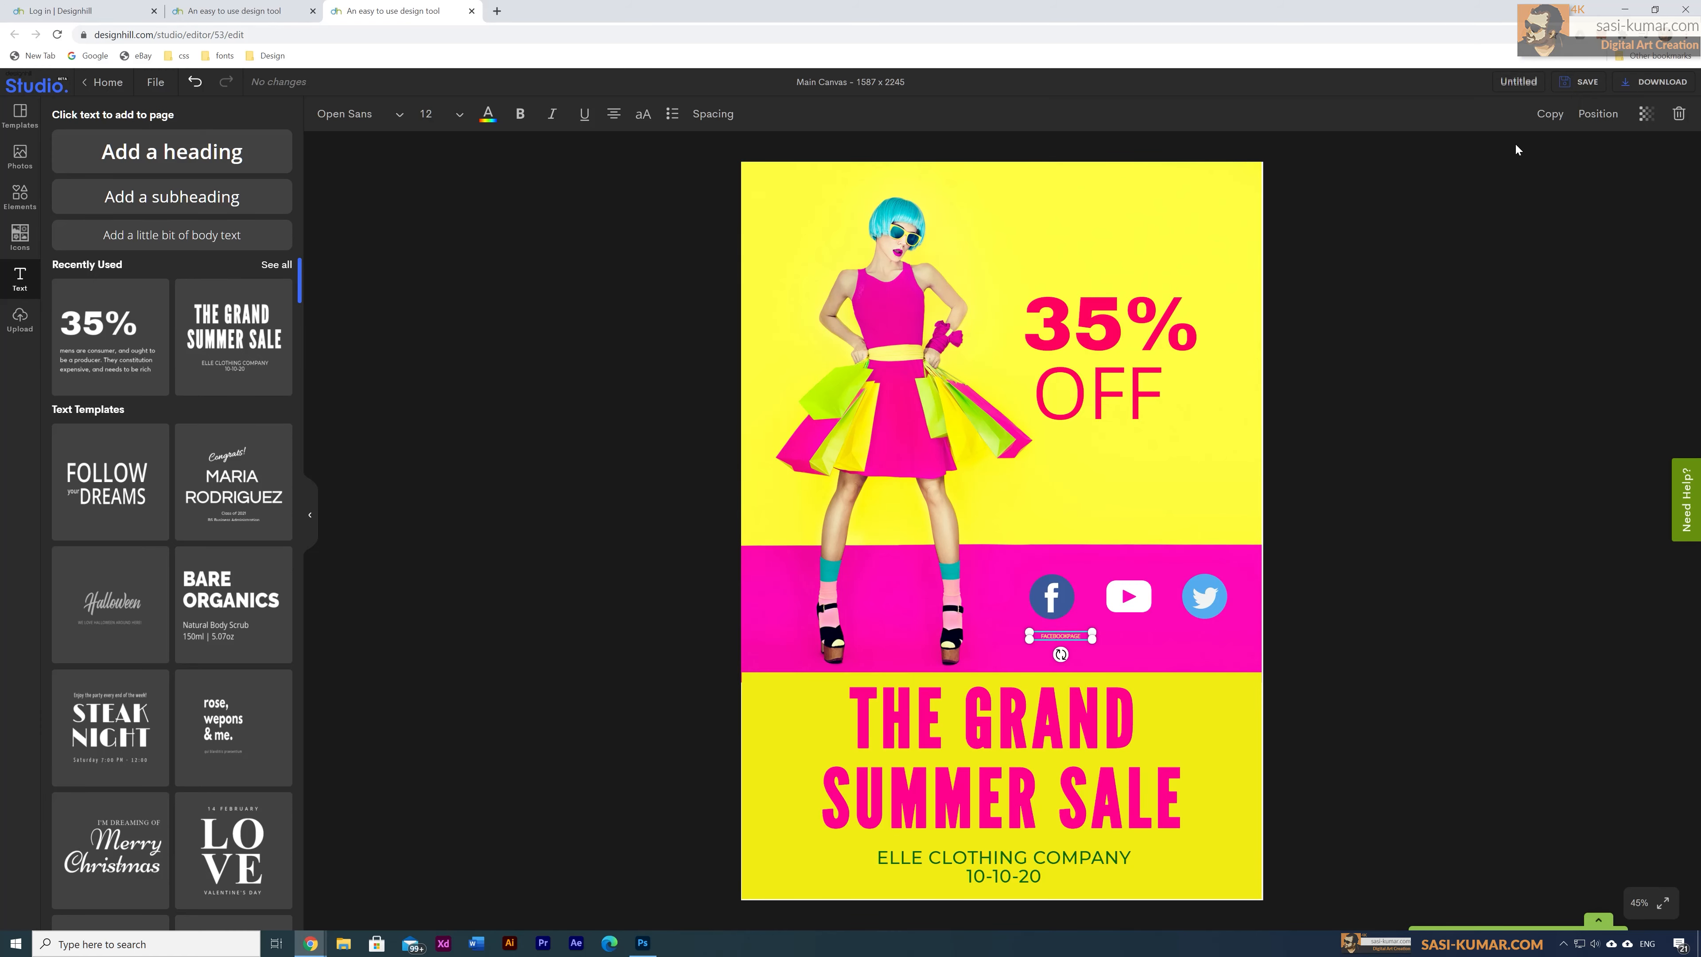
pyautogui.click(1547, 116)
pyautogui.moveTo(1011, 534); pyautogui.dragTo(1138, 633)
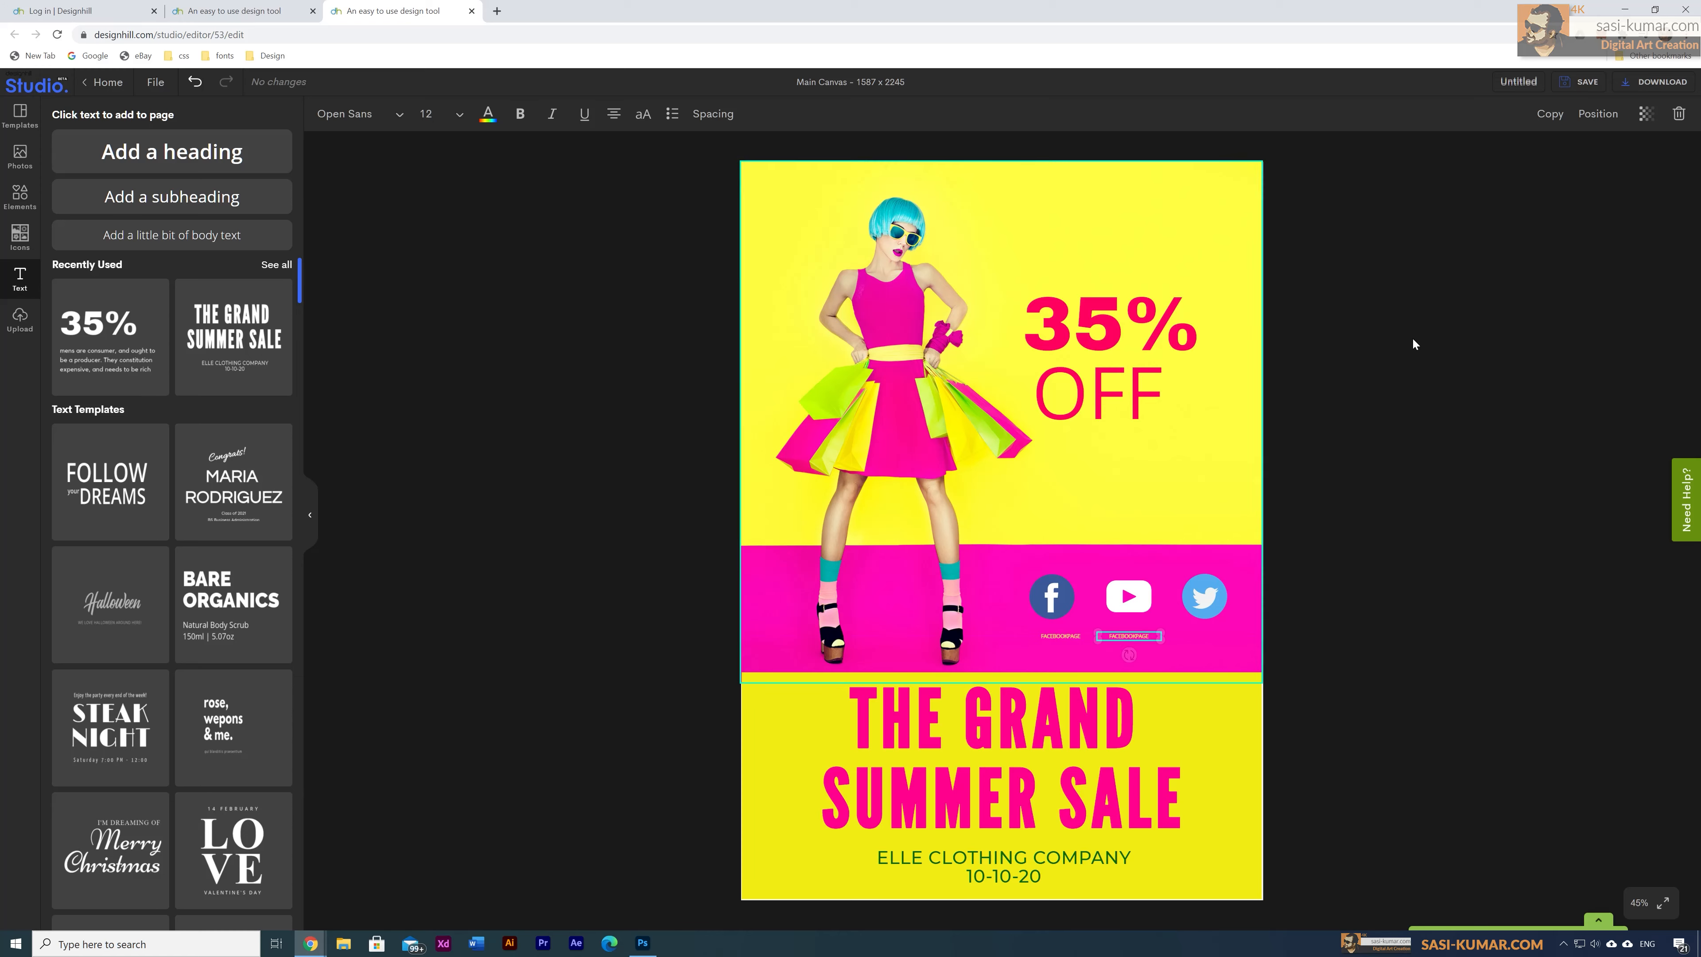